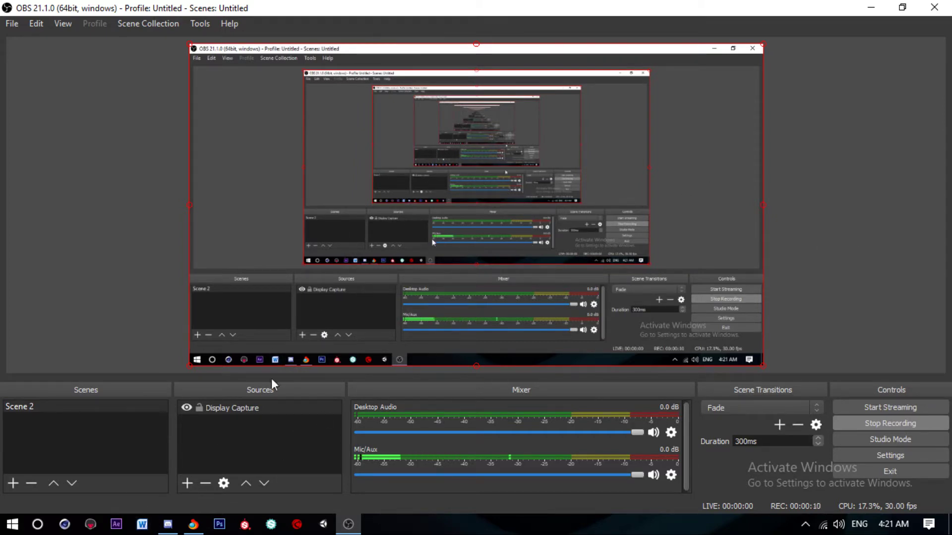
Step: Bring the Cinema 4D window to the front while OBS keeps recording
{"action": "left_click", "coordinate": [59, 529]}
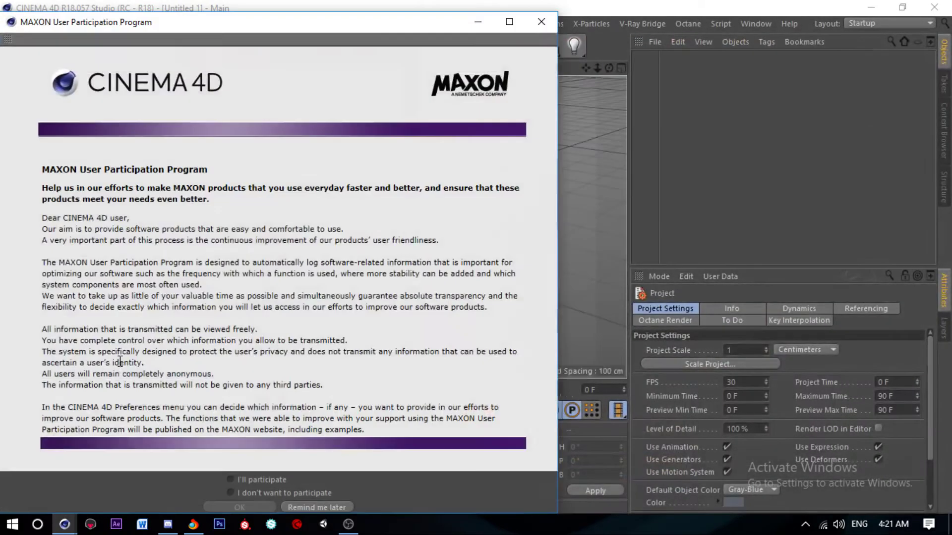
Step: Dismiss the participation prompt and open the recent Military radio prc150.c4d project
{"action": "left_click", "coordinate": [541, 22]}
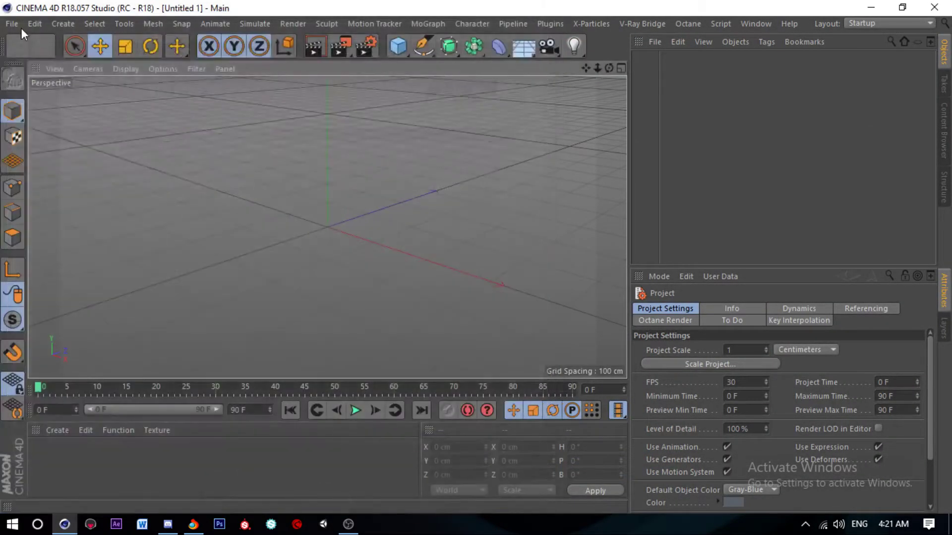
{"action": "left_click", "coordinate": [18, 26]}
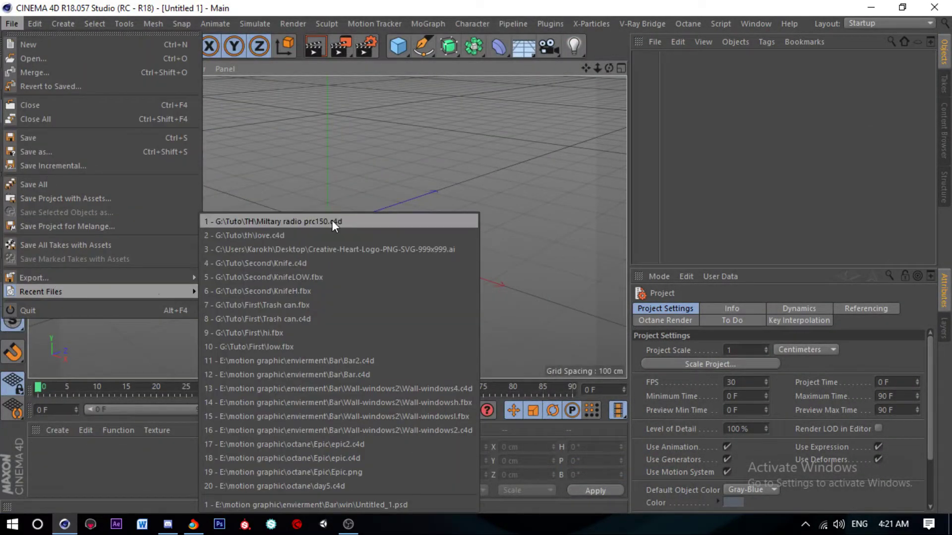
{"action": "left_click", "coordinate": [332, 221]}
{"action": "mouse_move", "coordinate": [282, 232]}
{"action": "left_mouse_down", "text": "alt"}
{"action": "mouse_move", "coordinate": [414, 253]}
{"action": "mouse_move", "coordinate": [320, 239]}
{"action": "mouse_move", "coordinate": [454, 277]}
{"action": "mouse_move", "coordinate": [372, 273]}
{"action": "mouse_move", "coordinate": [413, 263]}
{"action": "mouse_move", "coordinate": [283, 243]}
{"action": "mouse_move", "coordinate": [525, 245]}
{"action": "mouse_move", "coordinate": [520, 211]}
{"action": "mouse_move", "coordinate": [283, 178]}
{"action": "mouse_move", "coordinate": [375, 184]}
{"action": "mouse_move", "coordinate": [195, 199]}
{"action": "mouse_move", "coordinate": [458, 202]}
{"action": "mouse_move", "coordinate": [90, 185]}
{"action": "mouse_move", "coordinate": [288, 220]}
{"action": "left_mouse_up", "text": "alt"}
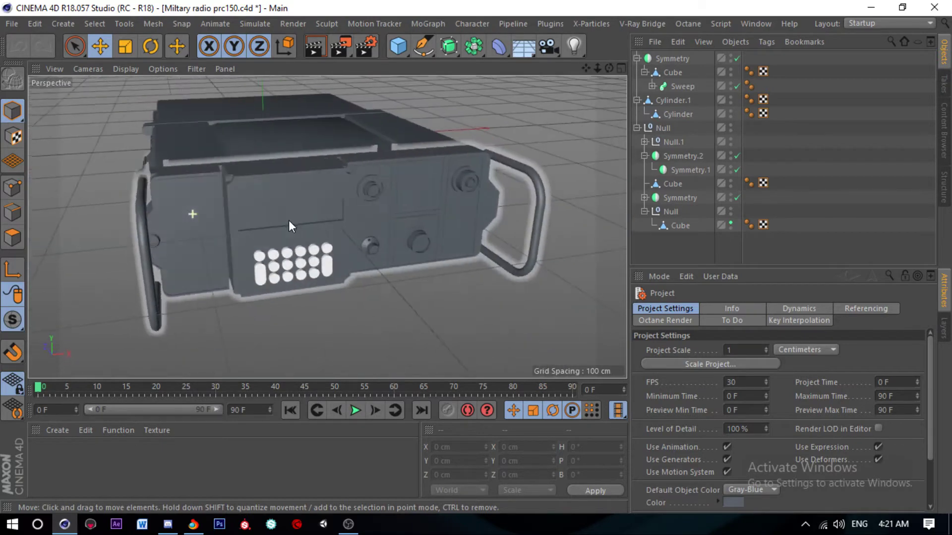
Step: Inspect the front-panel knob close up, then orbit to a side view of the radio
{"action": "left_click", "coordinate": [377, 190]}
{"action": "mouse_move", "coordinate": [379, 193]}
{"action": "right_mouse_down", "text": "alt"}
{"action": "mouse_move", "coordinate": [410, 189]}
{"action": "mouse_move", "coordinate": [445, 214]}
{"action": "right_mouse_up", "text": "alt"}
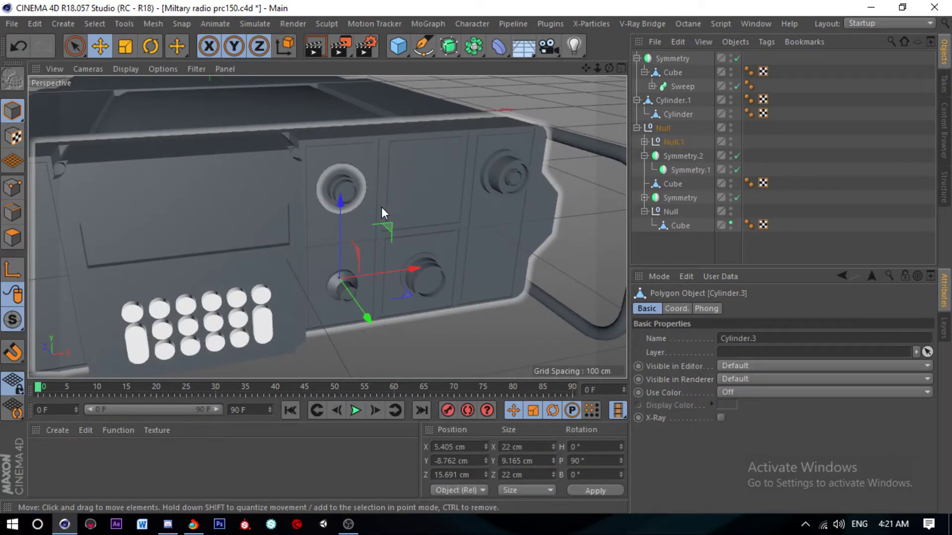
{"action": "right_click_drag", "start_coordinate": [384, 209], "coordinate": [381, 229], "text": "alt"}
{"action": "mouse_move", "coordinate": [382, 229]}
{"action": "left_mouse_down", "text": "alt"}
{"action": "mouse_move", "coordinate": [119, 231]}
{"action": "mouse_move", "coordinate": [285, 239]}
{"action": "mouse_move", "coordinate": [290, 255]}
{"action": "left_mouse_up", "text": "alt"}
{"action": "mouse_move", "coordinate": [290, 256]}
{"action": "right_mouse_down", "text": "alt"}
{"action": "mouse_move", "coordinate": [127, 248]}
{"action": "mouse_move", "coordinate": [171, 220]}
{"action": "right_mouse_up", "text": "alt"}
Step: Inspect the carrying handle, small knob cylinder and side latch up close
{"action": "left_click", "coordinate": [172, 220]}
{"action": "left_click_drag", "start_coordinate": [171, 220], "coordinate": [105, 239], "text": "alt"}
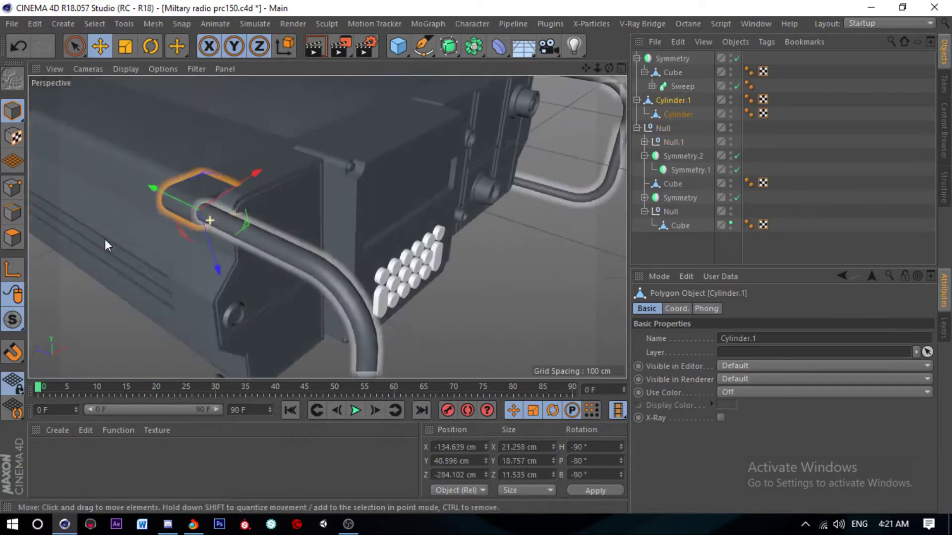
{"action": "mouse_move", "coordinate": [105, 239]}
{"action": "right_mouse_down", "text": "alt"}
{"action": "mouse_move", "coordinate": [179, 213]}
{"action": "mouse_move", "coordinate": [215, 238]}
{"action": "right_mouse_up", "text": "alt"}
{"action": "mouse_move", "coordinate": [215, 239]}
{"action": "left_mouse_down", "text": "alt"}
{"action": "mouse_move", "coordinate": [199, 185]}
{"action": "mouse_move", "coordinate": [276, 175]}
{"action": "left_mouse_up", "text": "alt"}
{"action": "right_click_drag", "start_coordinate": [276, 170], "coordinate": [164, 175], "text": "alt"}
{"action": "left_click", "coordinate": [202, 176]}
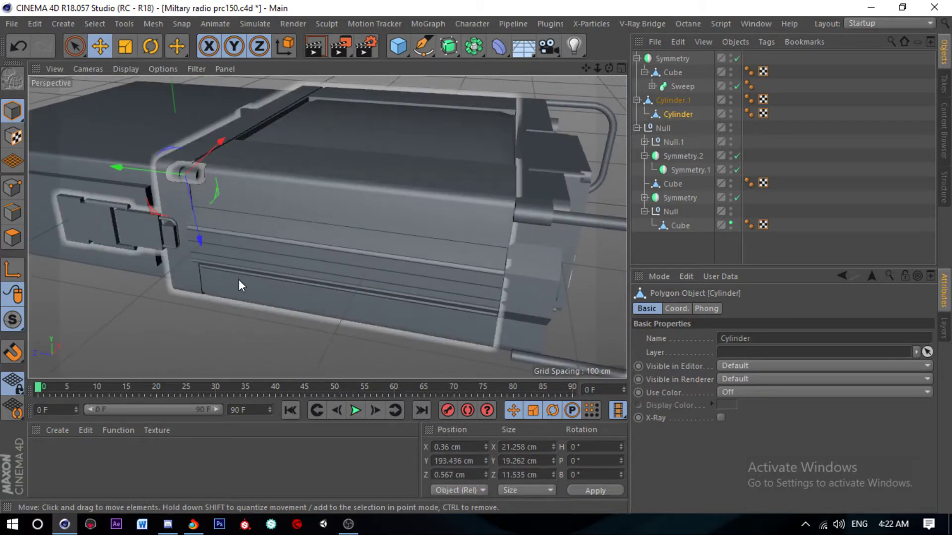
{"action": "right_click_drag", "start_coordinate": [240, 279], "coordinate": [246, 281], "text": "alt"}
{"action": "left_click_drag", "start_coordinate": [246, 282], "coordinate": [166, 263], "text": "alt"}
{"action": "left_click", "coordinate": [285, 272]}
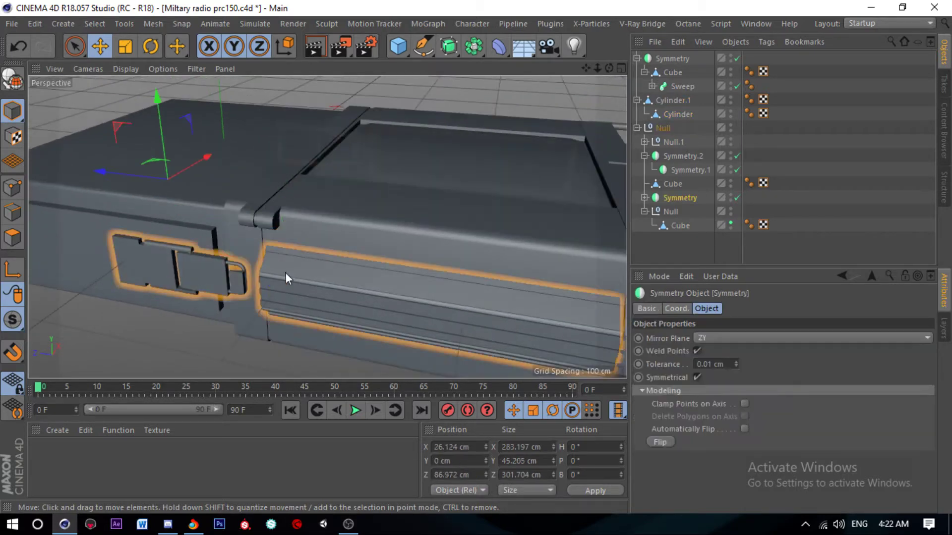
{"action": "left_click_drag", "start_coordinate": [285, 272], "coordinate": [199, 269], "text": "alt"}
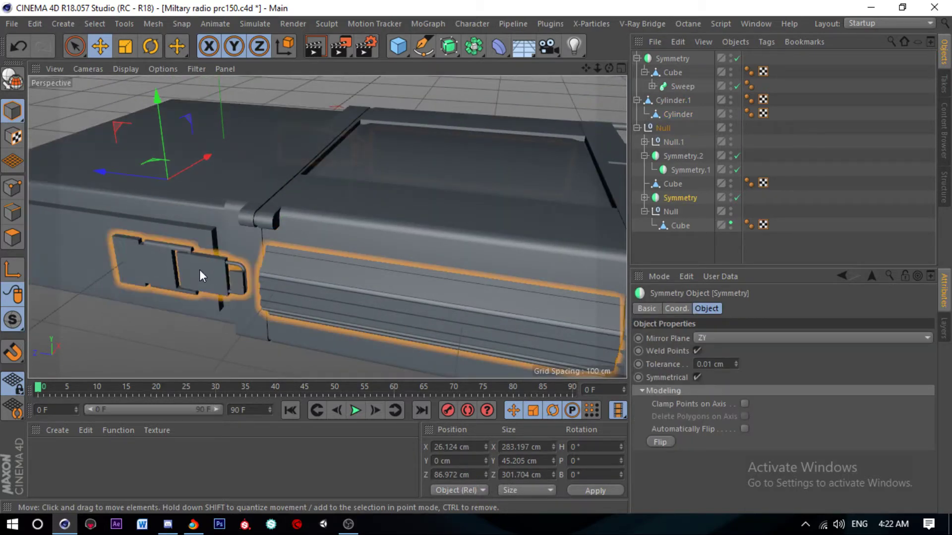
Step: Delete the Symmetry objects from the Null group in the Object Manager
{"action": "left_click", "coordinate": [645, 199]}
{"action": "left_click", "coordinate": [679, 201]}
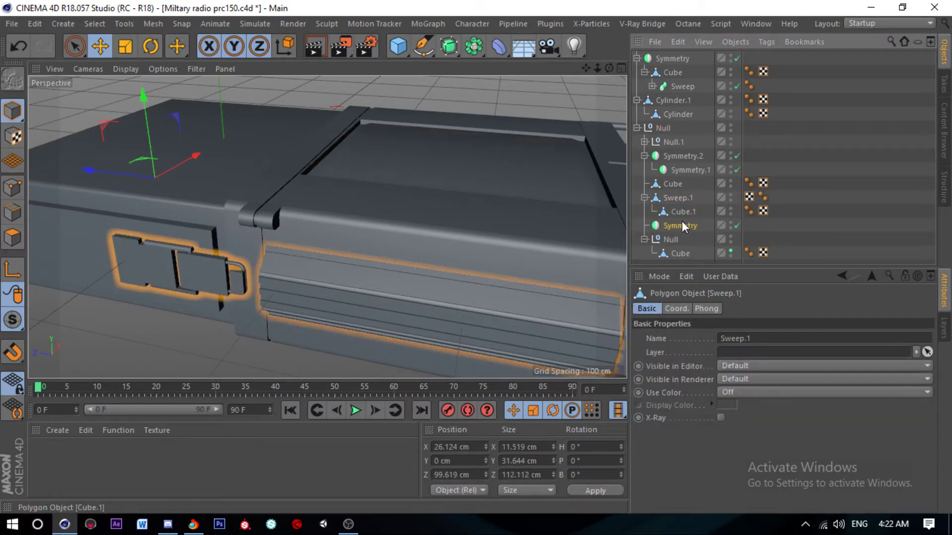
{"action": "key", "text": "Delete"}
{"action": "left_click", "coordinate": [684, 156]}
{"action": "key", "text": "Delete"}
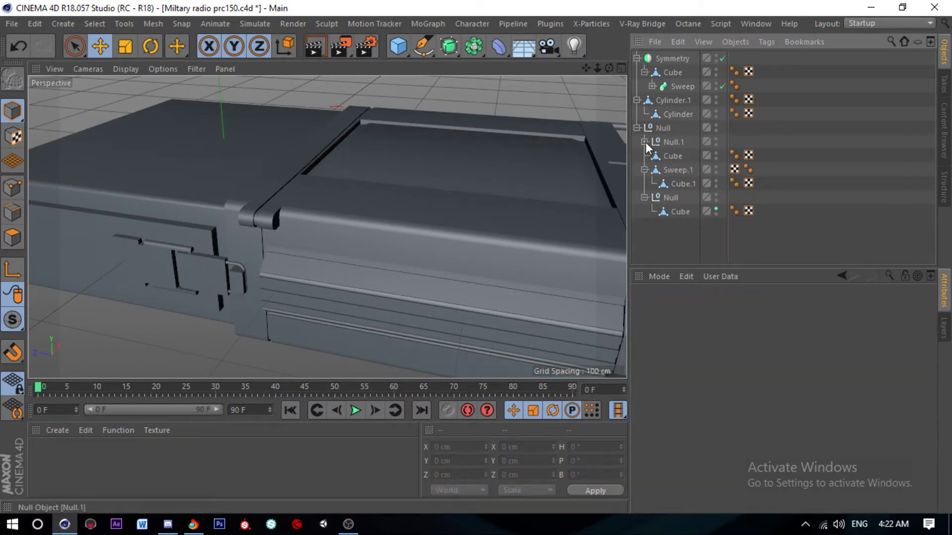
Step: Expand the Null.1 group and the Sweep to review the radio's hierarchy
{"action": "left_click", "coordinate": [644, 143]}
{"action": "scroll", "coordinate": [679, 163], "scroll_direction": "down", "scroll_amount": 5}
{"action": "scroll", "coordinate": [665, 158], "scroll_direction": "up", "scroll_amount": 5}
{"action": "scroll", "coordinate": [679, 169], "scroll_direction": "down", "scroll_amount": 5}
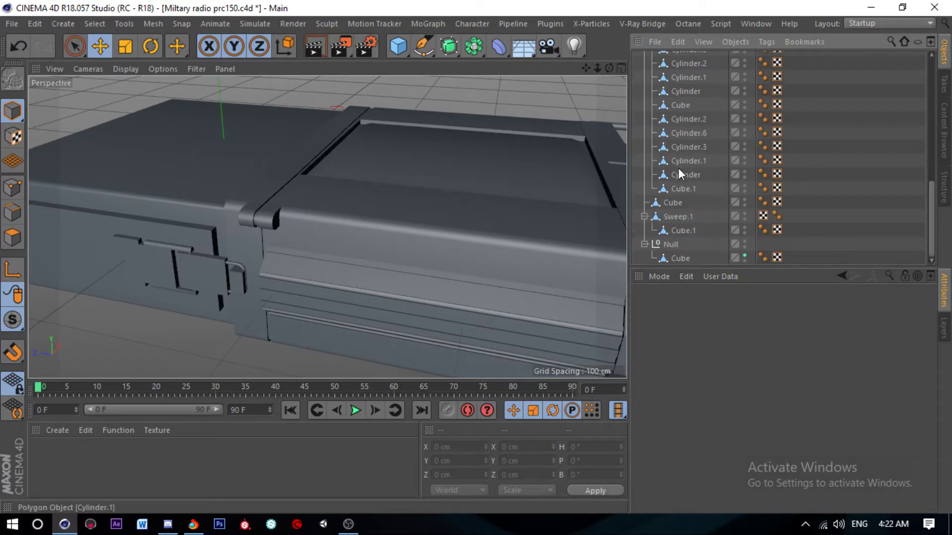
{"action": "scroll", "coordinate": [680, 233], "scroll_direction": "up", "scroll_amount": 5}
{"action": "left_click", "coordinate": [653, 88]}
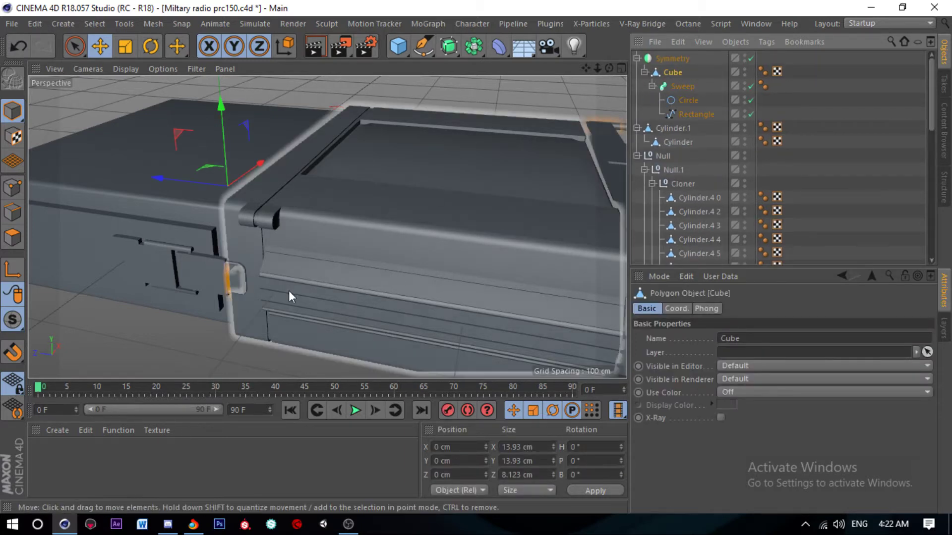
{"action": "scroll", "coordinate": [231, 285], "scroll_direction": "up", "scroll_amount": 5}
Step: Make the Sweep under the Cube group editable
{"action": "left_click", "coordinate": [260, 244]}
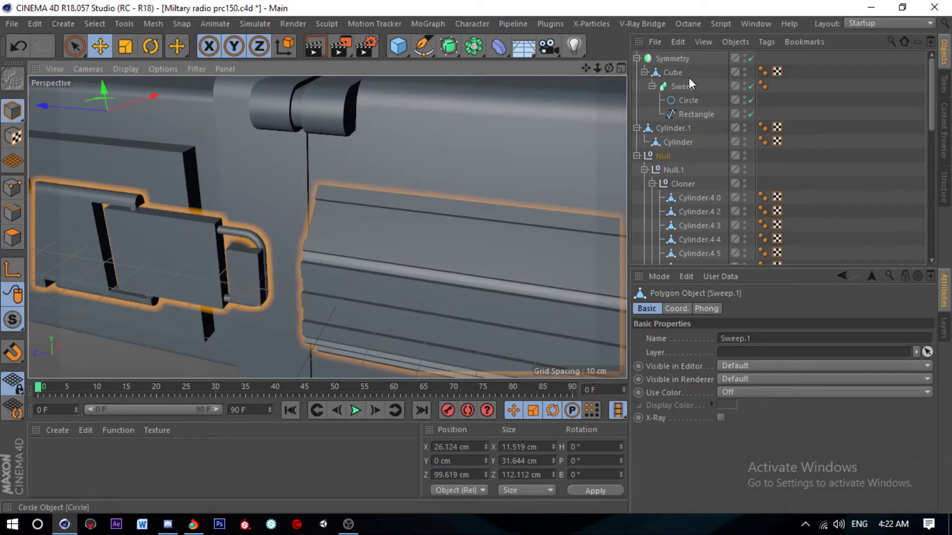
{"action": "left_click", "coordinate": [645, 72]}
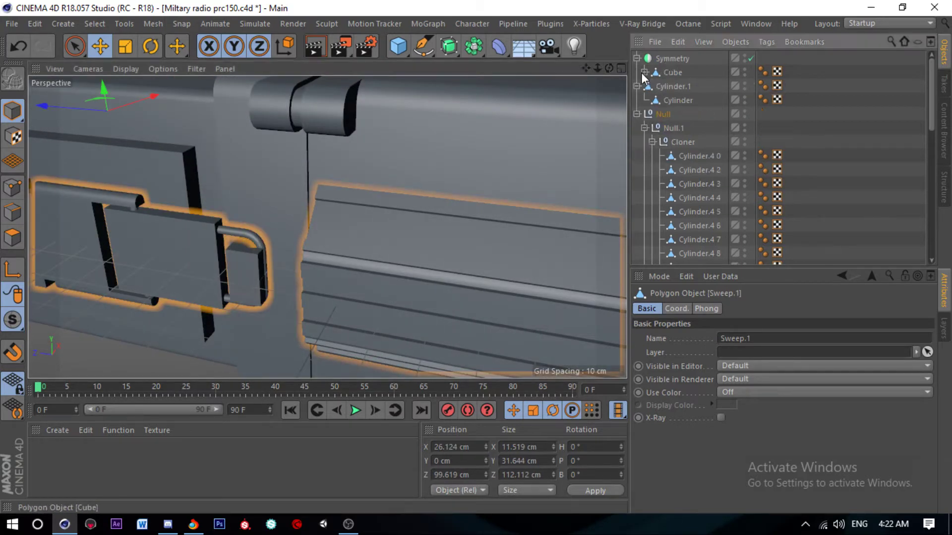
{"action": "left_click", "coordinate": [645, 72]}
{"action": "key", "text": "c"}
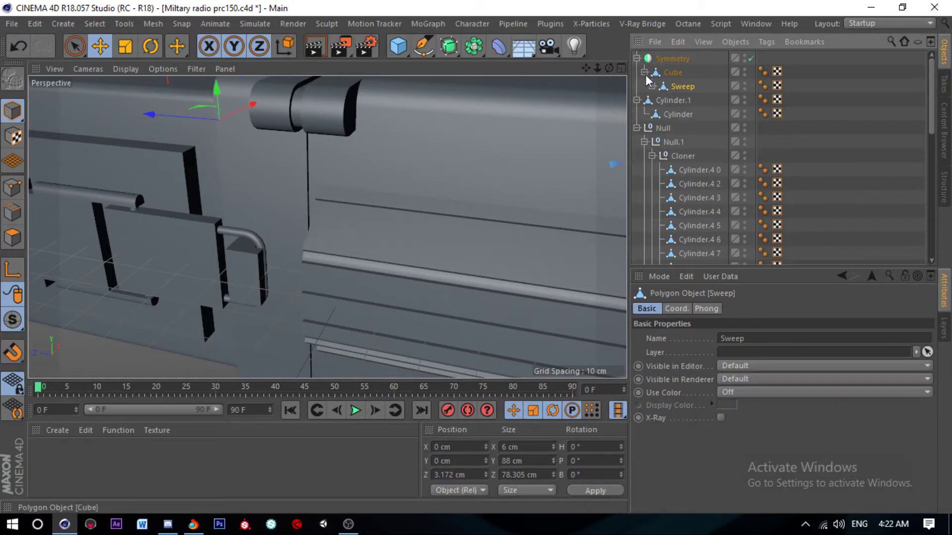
Step: Join all objects with Connect Objects + Delete and remove the leftover Symmetry object
{"action": "left_click", "coordinate": [673, 71]}
{"action": "scroll", "coordinate": [686, 158], "scroll_direction": "down", "scroll_amount": 10}
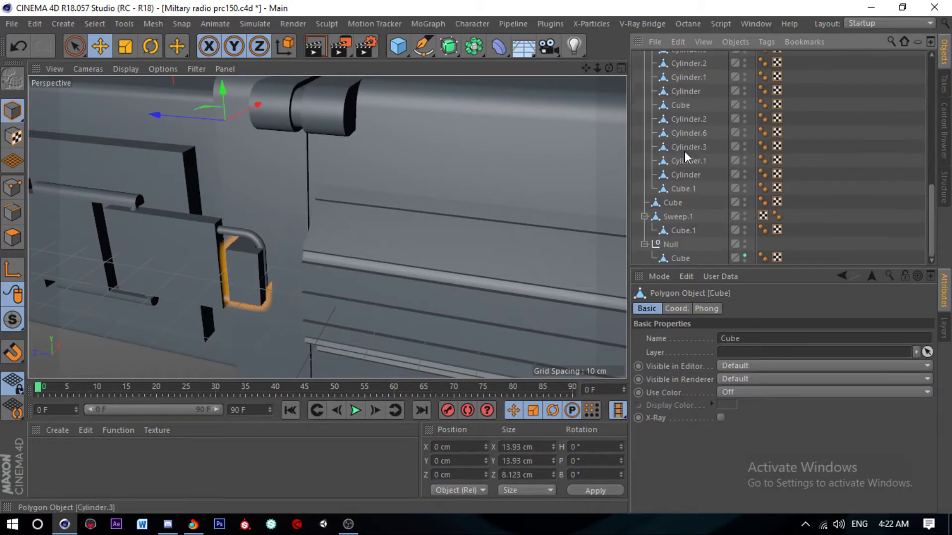
{"action": "key", "text": "ctrl+a"}
{"action": "right_click", "coordinate": [688, 246]}
{"action": "left_click", "coordinate": [714, 437]}
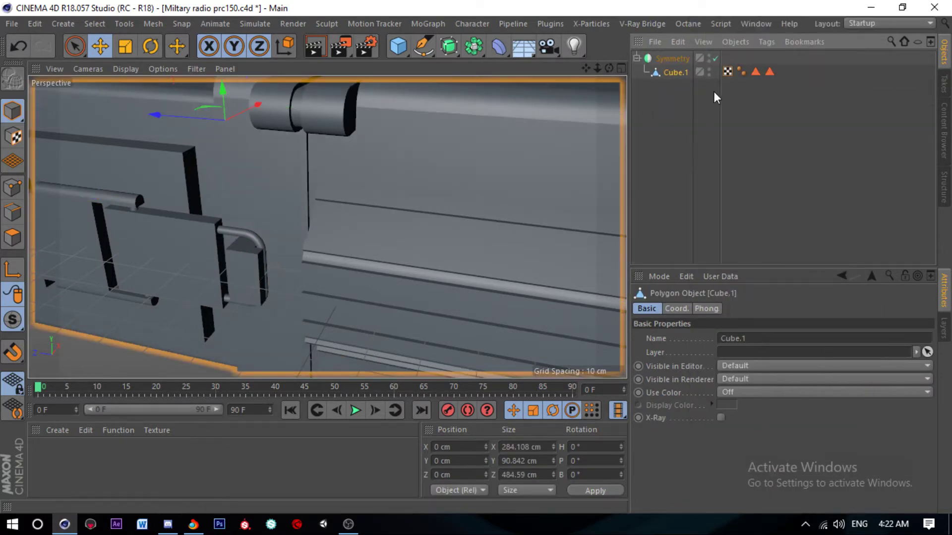
{"action": "left_click", "coordinate": [672, 58]}
{"action": "key", "text": "Delete"}
Step: Orbit to view the whole merged radio and save the project
{"action": "scroll", "coordinate": [319, 312], "scroll_direction": "down", "scroll_amount": 5}
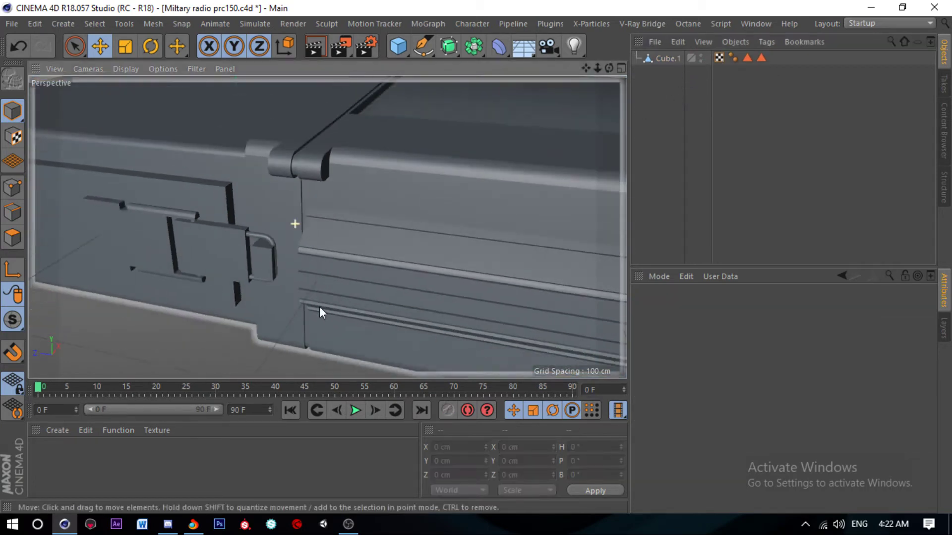
{"action": "mouse_move", "coordinate": [319, 313]}
{"action": "left_mouse_down", "text": "alt"}
{"action": "mouse_move", "coordinate": [276, 216]}
{"action": "mouse_move", "coordinate": [320, 232]}
{"action": "mouse_move", "coordinate": [522, 247]}
{"action": "left_mouse_up", "text": "alt"}
{"action": "scroll", "coordinate": [521, 247], "scroll_direction": "up", "scroll_amount": 5}
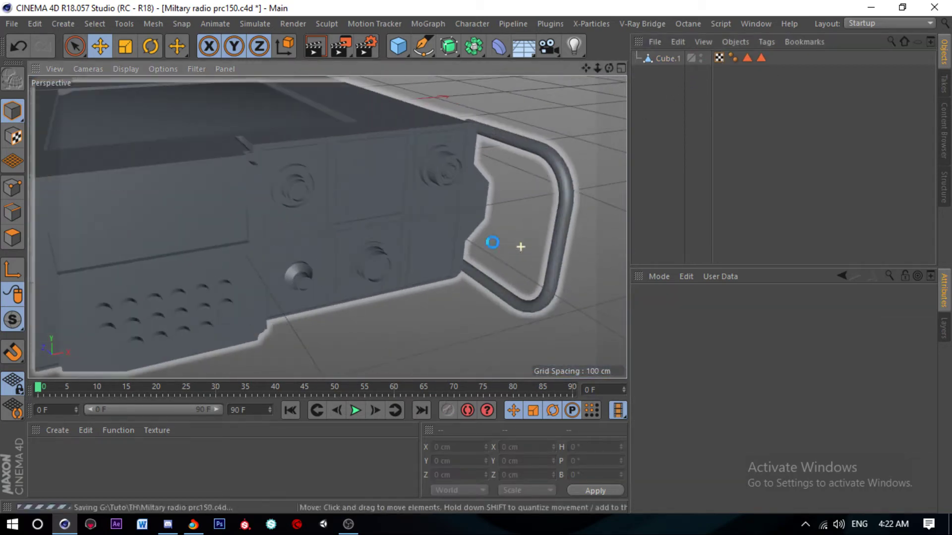
{"action": "scroll", "coordinate": [493, 243], "scroll_direction": "up", "scroll_amount": 2}
{"action": "key", "text": "ctrl+s"}
Step: Select Cube.1 in Polygon mode and delete its two polygon selection tags
{"action": "scroll", "coordinate": [495, 242], "scroll_direction": "down", "scroll_amount": 5}
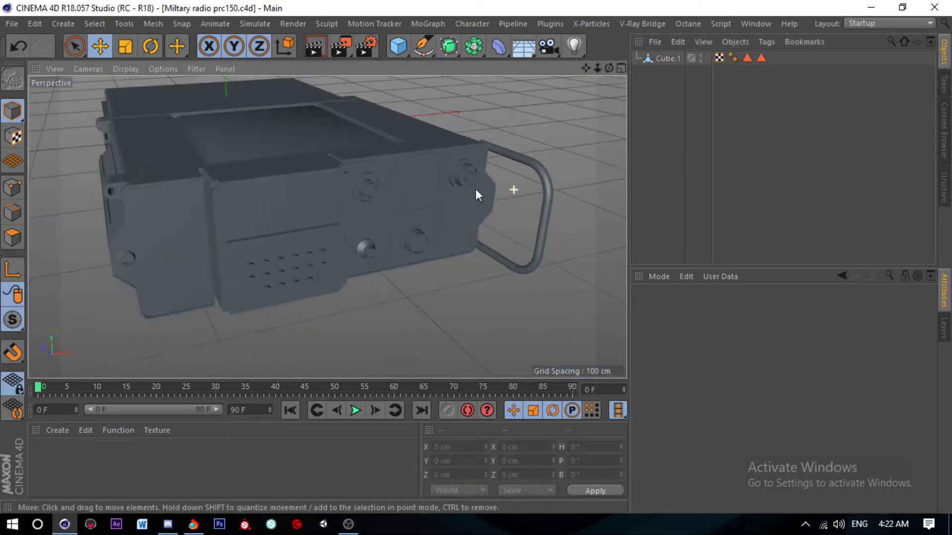
{"action": "left_click", "coordinate": [475, 190]}
{"action": "left_click", "coordinate": [13, 241]}
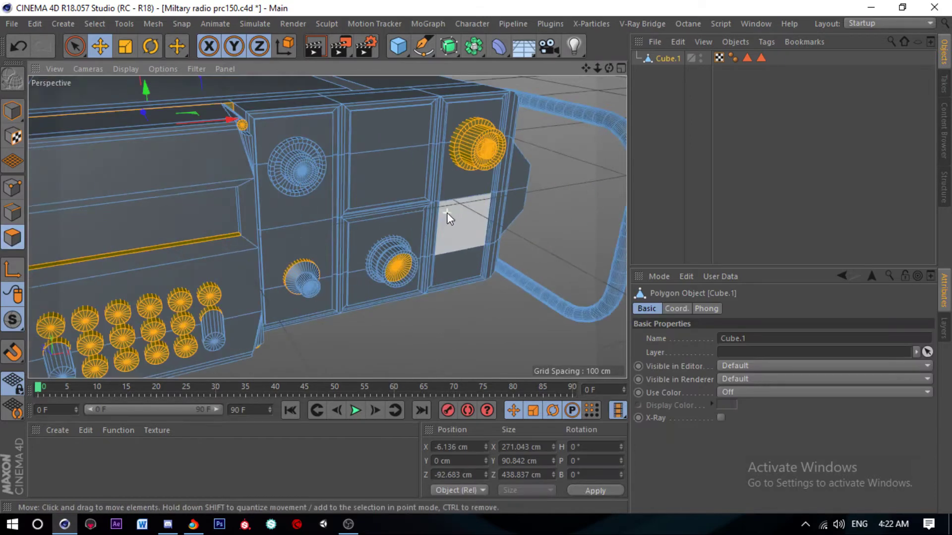
{"action": "left_click", "coordinate": [494, 135]}
{"action": "scroll", "coordinate": [465, 145], "scroll_direction": "up", "scroll_amount": 3}
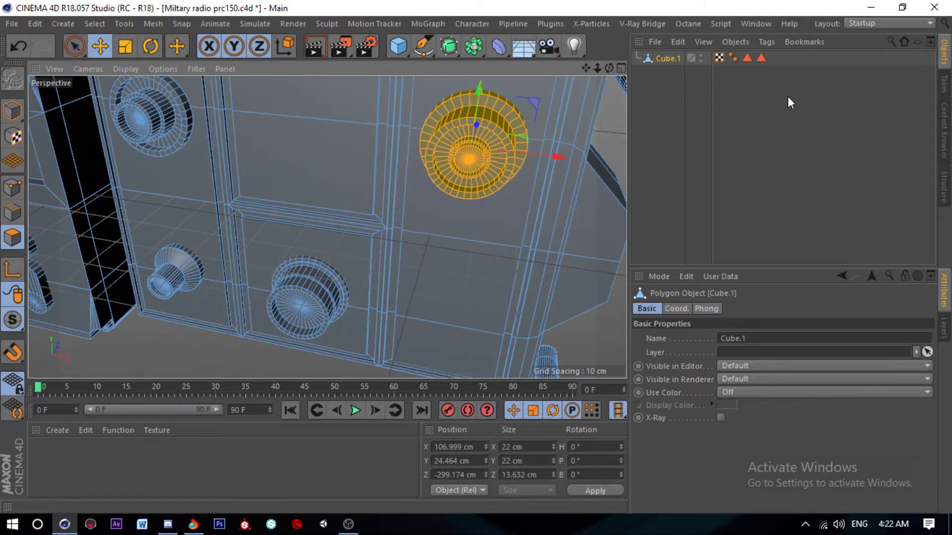
{"action": "left_click_drag", "start_coordinate": [788, 98], "coordinate": [752, 55]}
{"action": "key", "text": "Delete"}
Step: Orbit around Cube.1 to check the handle from the other side
{"action": "scroll", "coordinate": [296, 215], "scroll_direction": "down", "scroll_amount": 5}
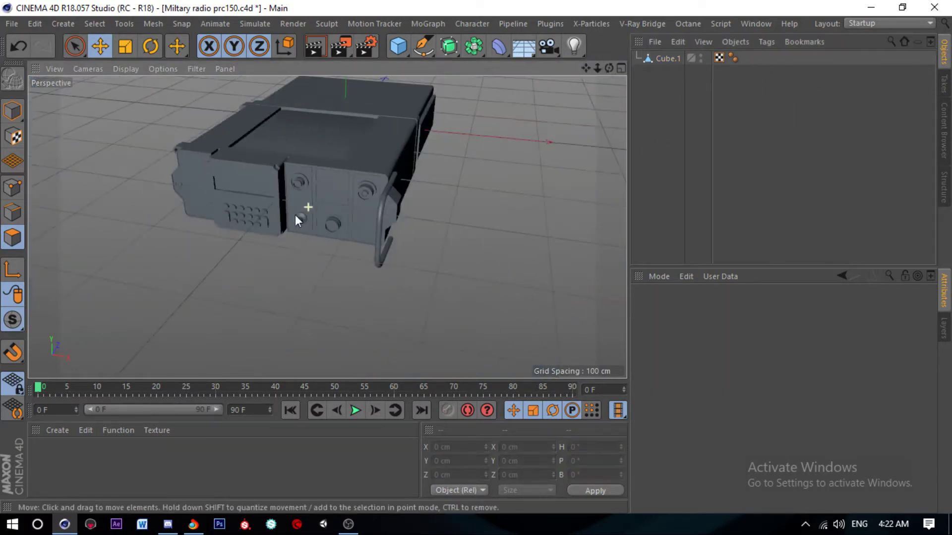
{"action": "left_click", "coordinate": [362, 173]}
{"action": "scroll", "coordinate": [238, 194], "scroll_direction": "up", "scroll_amount": 3}
{"action": "scroll", "coordinate": [418, 177], "scroll_direction": "up", "scroll_amount": 3}
{"action": "left_click_drag", "start_coordinate": [423, 174], "coordinate": [220, 173], "text": "alt"}
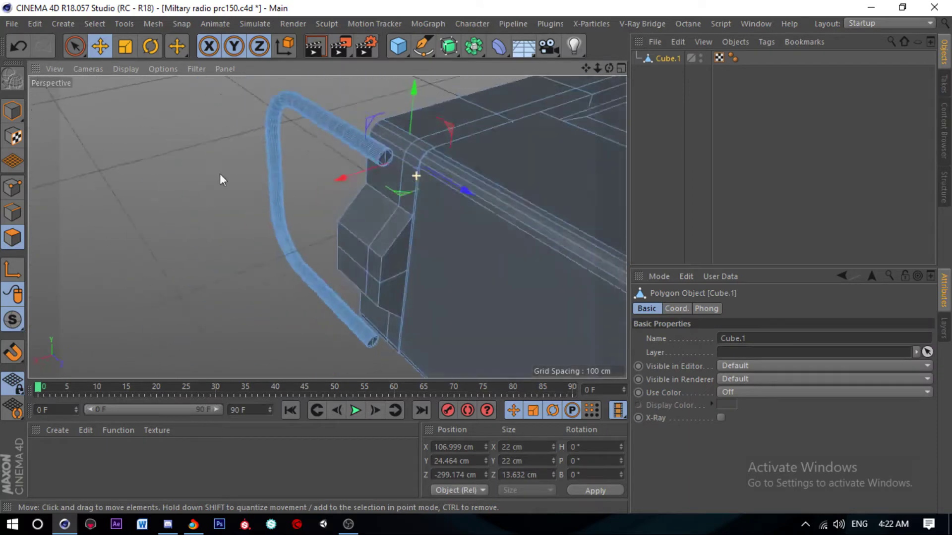
{"action": "scroll", "coordinate": [366, 148], "scroll_direction": "up", "scroll_amount": 4}
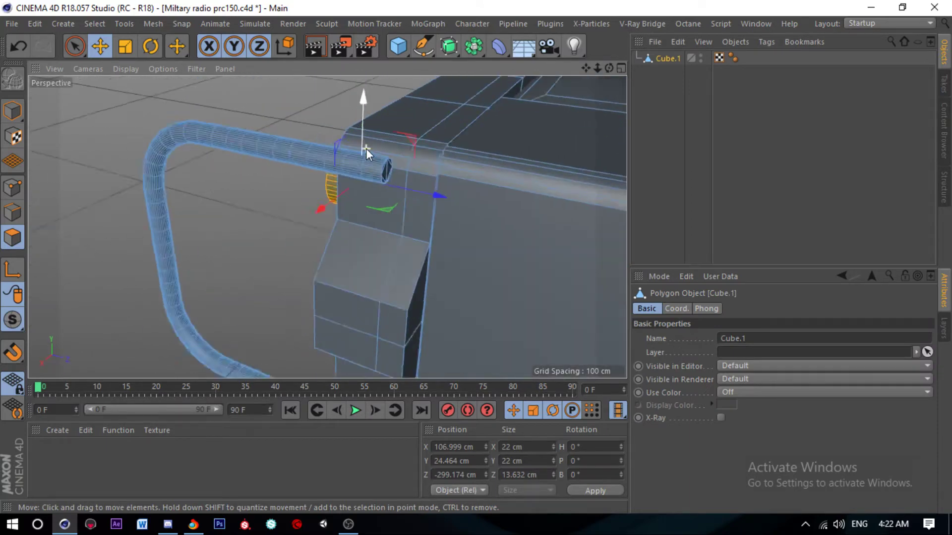
{"action": "scroll", "coordinate": [366, 148], "scroll_direction": "up", "scroll_amount": 2}
Step: Switch to box selection and orbit to view the radio body from above
{"action": "left_click", "coordinate": [79, 45]}
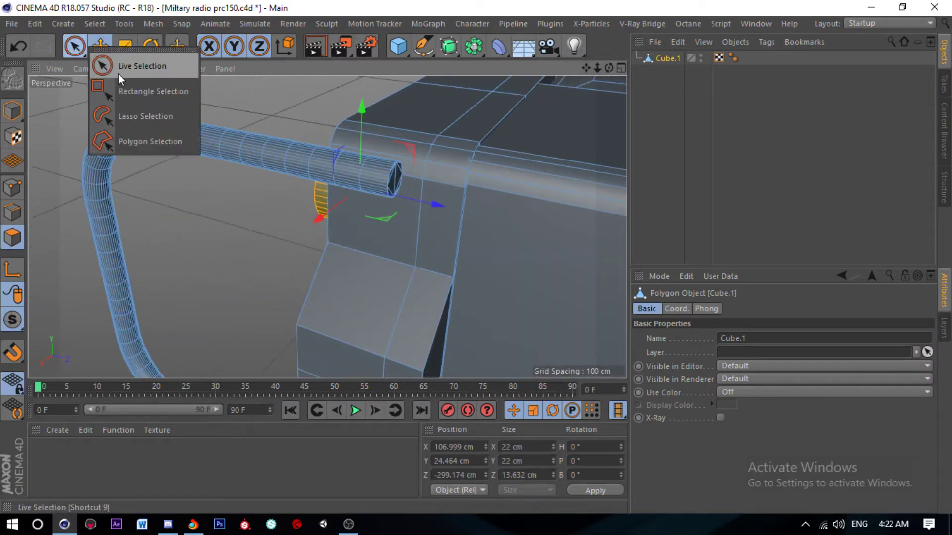
{"action": "left_click", "coordinate": [149, 89]}
{"action": "scroll", "coordinate": [360, 148], "scroll_direction": "up", "scroll_amount": 2}
{"action": "scroll", "coordinate": [380, 149], "scroll_direction": "down", "scroll_amount": 3}
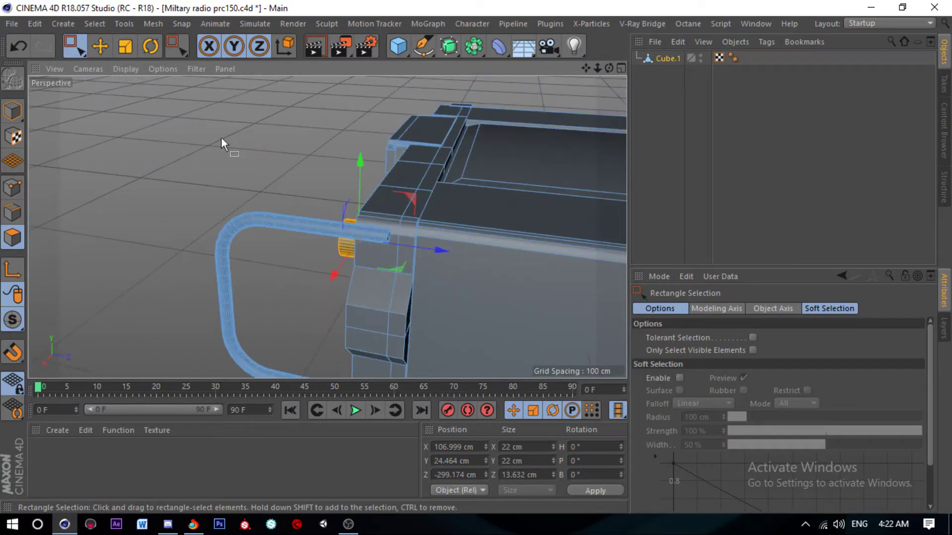
{"action": "left_click_drag", "start_coordinate": [396, 125], "coordinate": [428, 257], "text": "alt"}
{"action": "scroll", "coordinate": [454, 234], "scroll_direction": "down", "scroll_amount": 3}
{"action": "scroll", "coordinate": [453, 234], "scroll_direction": "up", "scroll_amount": 3}
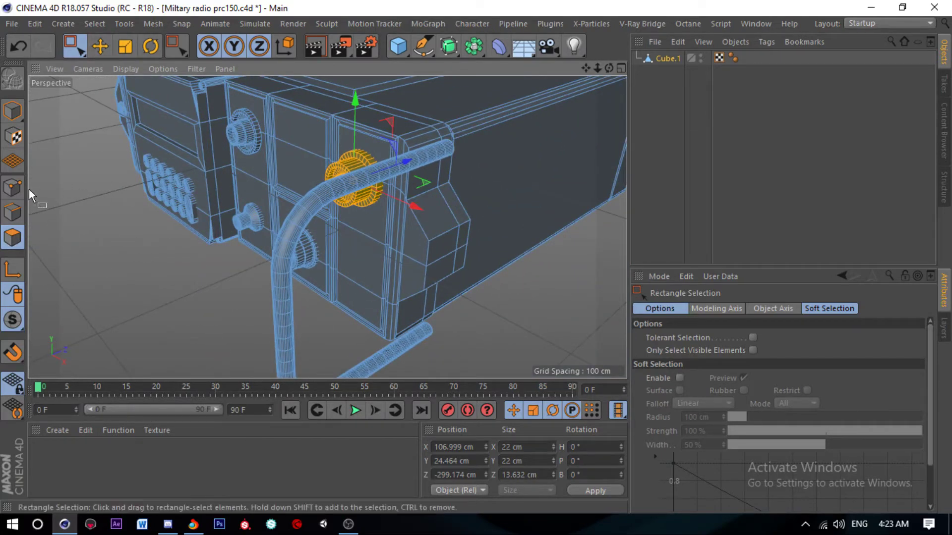
Step: In Edge mode, select the edge loop at the handle's end
{"action": "left_click", "coordinate": [12, 212]}
{"action": "scroll", "coordinate": [489, 164], "scroll_direction": "up", "scroll_amount": 3}
{"action": "scroll", "coordinate": [364, 137], "scroll_direction": "up", "scroll_amount": 3}
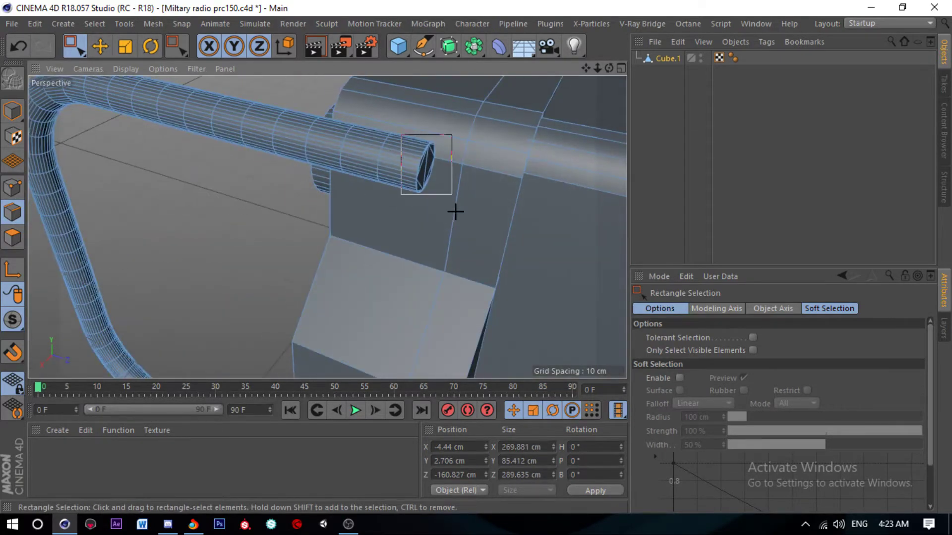
{"action": "mouse_move", "coordinate": [455, 212]}
{"action": "left_mouse_down"}
{"action": "mouse_move", "coordinate": [452, 194]}
{"action": "mouse_move", "coordinate": [124, 247]}
{"action": "left_mouse_up"}
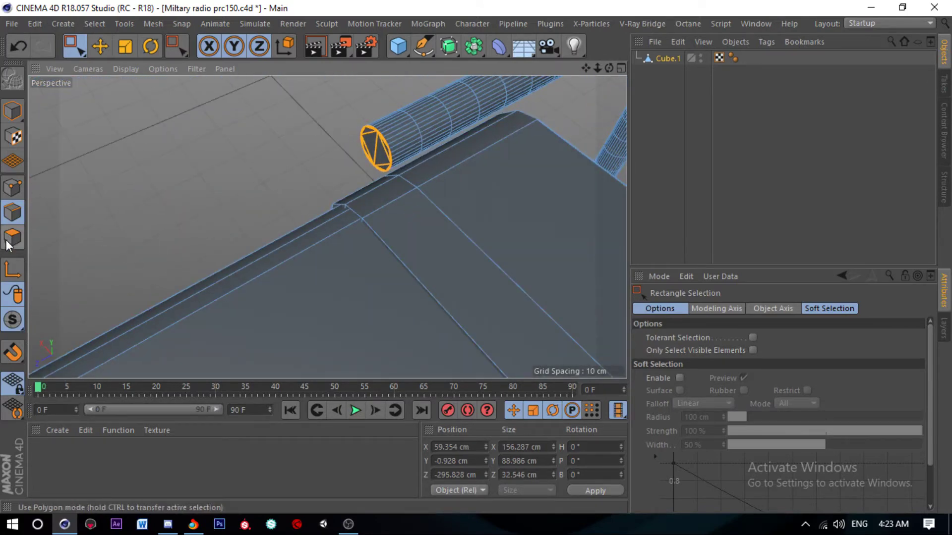
Step: Delete the face next to the handle corner in Polygon mode
{"action": "left_click", "coordinate": [12, 239]}
{"action": "left_click_drag", "start_coordinate": [458, 141], "coordinate": [387, 118], "text": "alt"}
{"action": "key", "text": "e"}
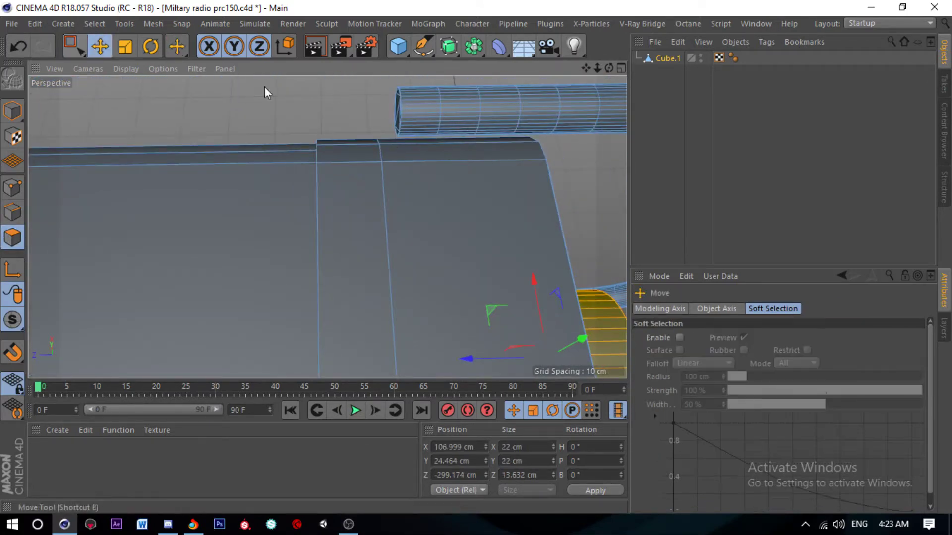
{"action": "left_click", "coordinate": [394, 110]}
{"action": "key", "text": "Delete"}
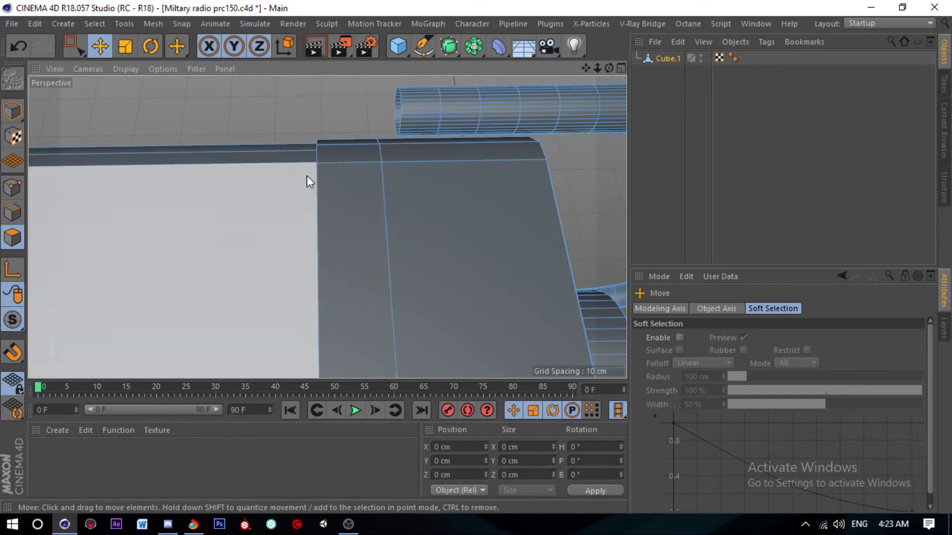
Step: Select the tube's end face, then zoom along the handle tube in Edge mode
{"action": "mouse_move", "coordinate": [307, 175]}
{"action": "left_mouse_down", "text": "alt"}
{"action": "mouse_move", "coordinate": [576, 150]}
{"action": "mouse_move", "coordinate": [435, 49]}
{"action": "mouse_move", "coordinate": [386, 309]}
{"action": "left_mouse_up", "text": "alt"}
{"action": "left_click", "coordinate": [368, 293]}
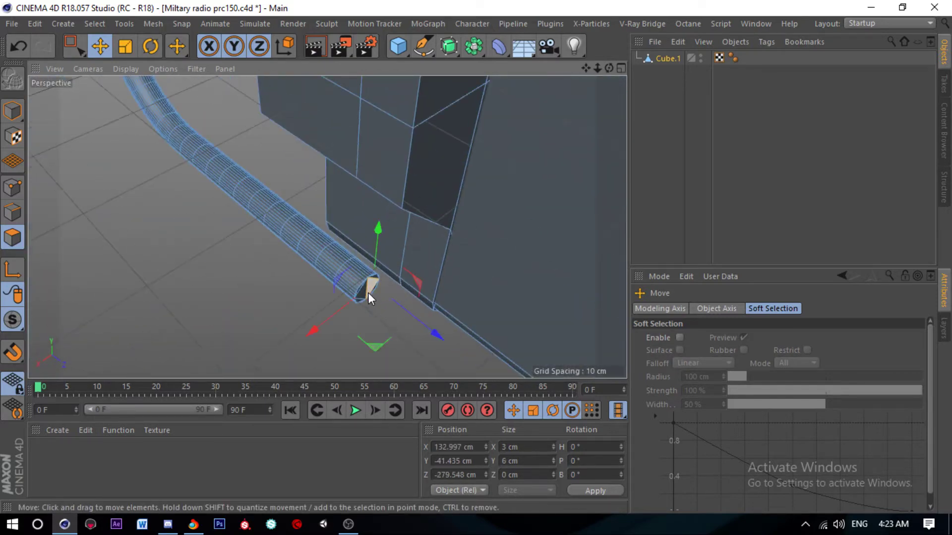
{"action": "left_click", "coordinate": [13, 212]}
{"action": "left_click_drag", "start_coordinate": [333, 252], "coordinate": [347, 282], "text": "alt"}
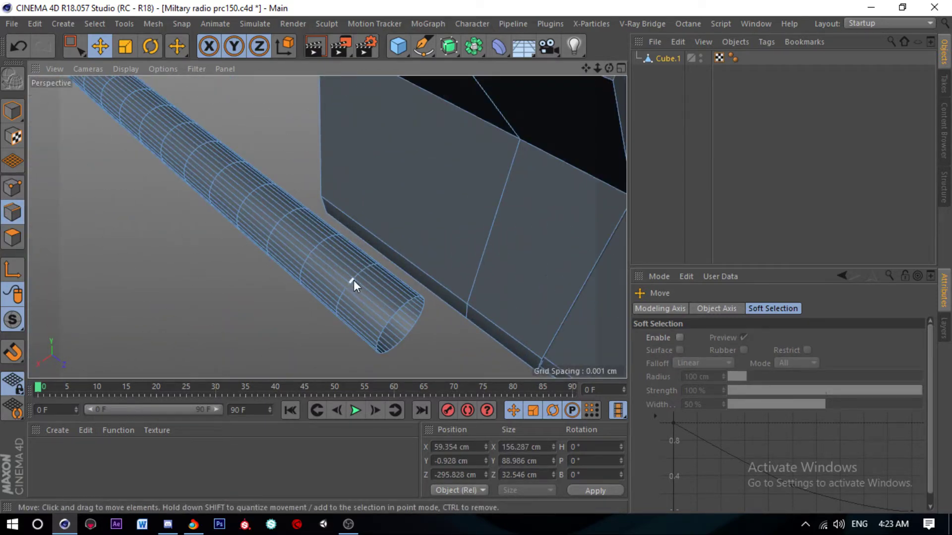
Step: Select edge rings along the handle tube's lower straight run
{"action": "double_click", "coordinate": [353, 281]}
{"action": "double_click", "coordinate": [309, 251], "text": "shift"}
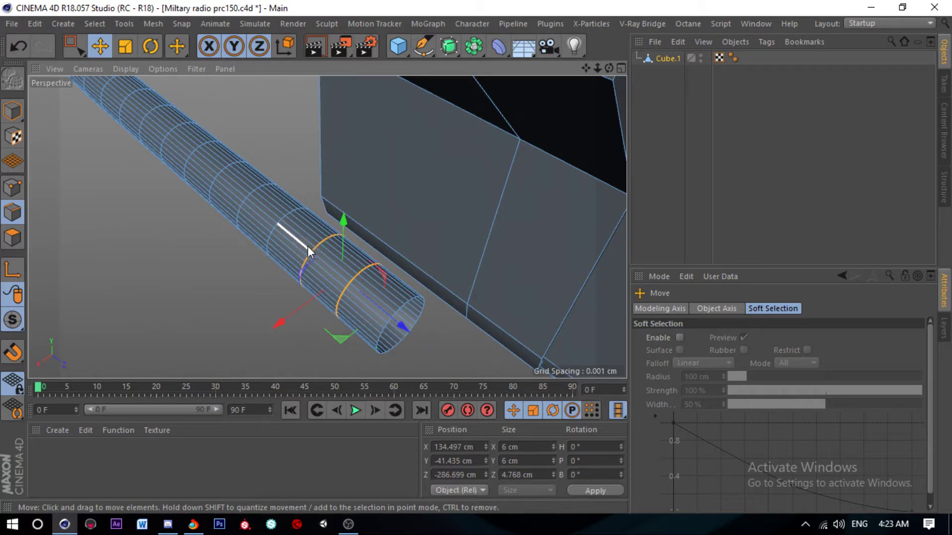
{"action": "double_click", "coordinate": [278, 222], "text": "shift"}
{"action": "scroll", "coordinate": [275, 220], "scroll_direction": "up", "scroll_amount": 5}
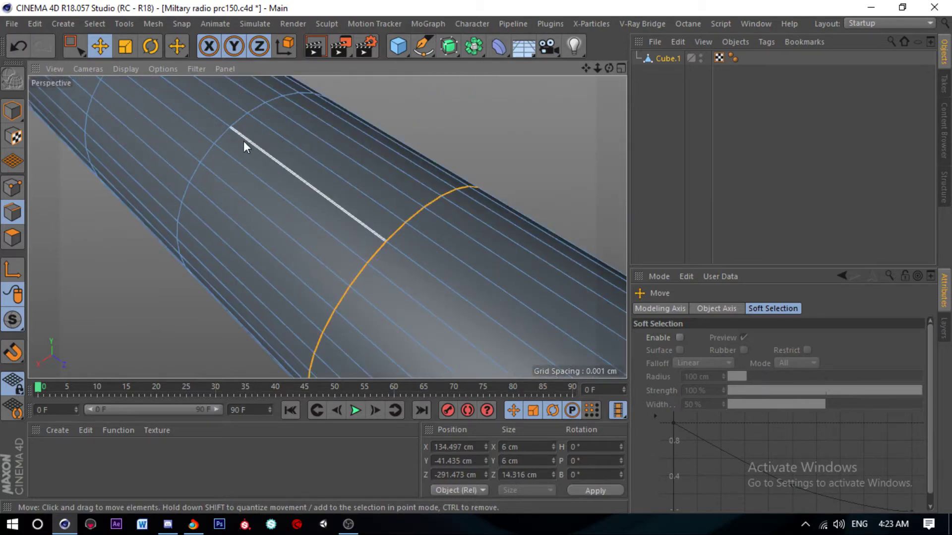
{"action": "scroll", "coordinate": [241, 148], "scroll_direction": "down", "scroll_amount": 3}
{"action": "scroll", "coordinate": [502, 329], "scroll_direction": "down", "scroll_amount": 4}
{"action": "double_click", "coordinate": [501, 329], "text": "shift"}
{"action": "scroll", "coordinate": [336, 221], "scroll_direction": "up", "scroll_amount": 3}
{"action": "scroll", "coordinate": [473, 292], "scroll_direction": "up", "scroll_amount": 3}
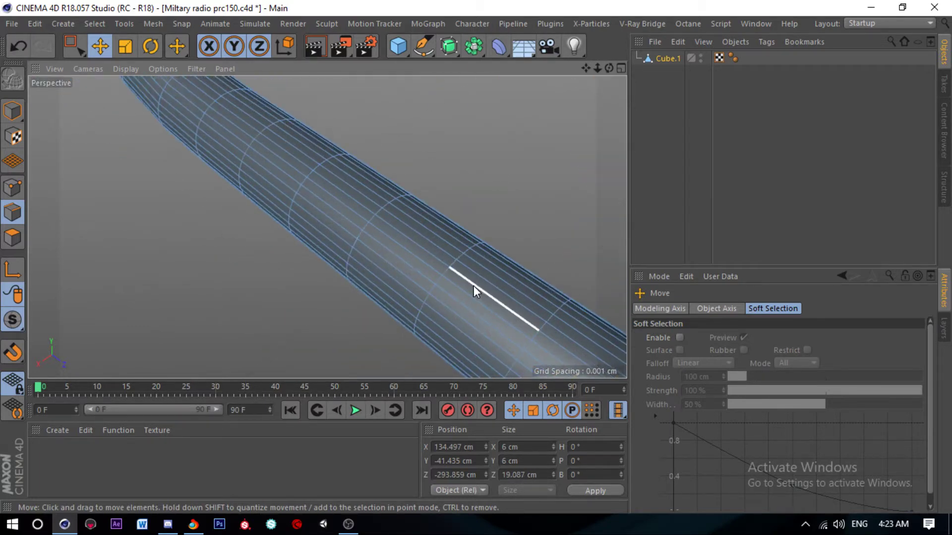
Step: Add the remaining lower-run rings and dissolve all selected edge rings
{"action": "double_click", "coordinate": [448, 274], "text": "shift"}
{"action": "double_click", "coordinate": [535, 341], "text": "shift"}
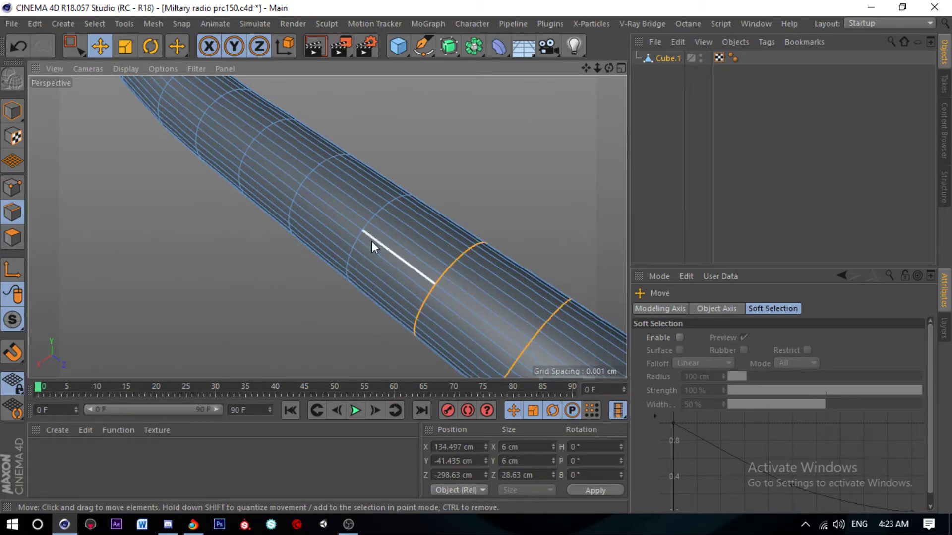
{"action": "double_click", "coordinate": [367, 229], "text": "shift"}
{"action": "double_click", "coordinate": [304, 182], "text": "shift"}
{"action": "scroll", "coordinate": [304, 183], "scroll_direction": "down", "scroll_amount": 3}
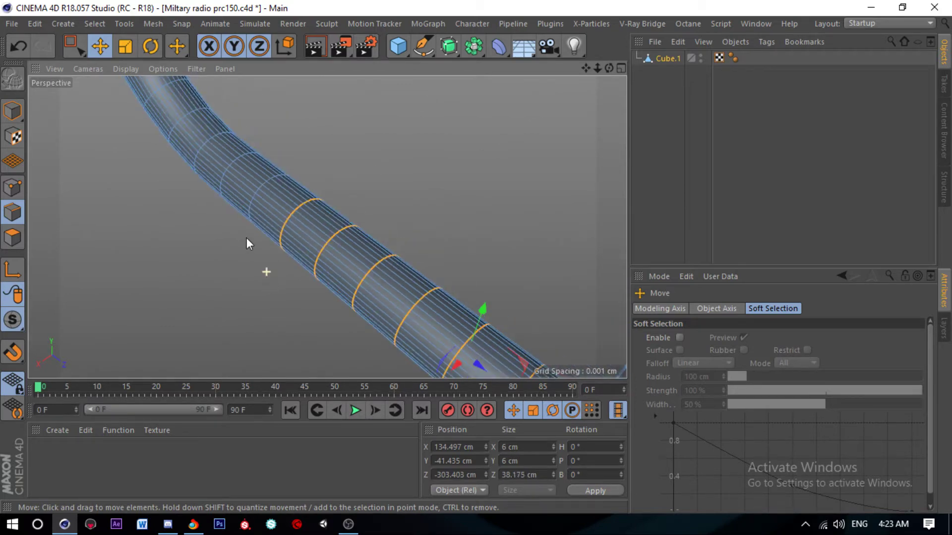
{"action": "left_click_drag", "start_coordinate": [246, 240], "coordinate": [384, 174], "text": "alt"}
{"action": "scroll", "coordinate": [385, 173], "scroll_direction": "up", "scroll_amount": 2}
{"action": "double_click", "coordinate": [314, 205], "text": "shift"}
{"action": "scroll", "coordinate": [348, 169], "scroll_direction": "up", "scroll_amount": 4}
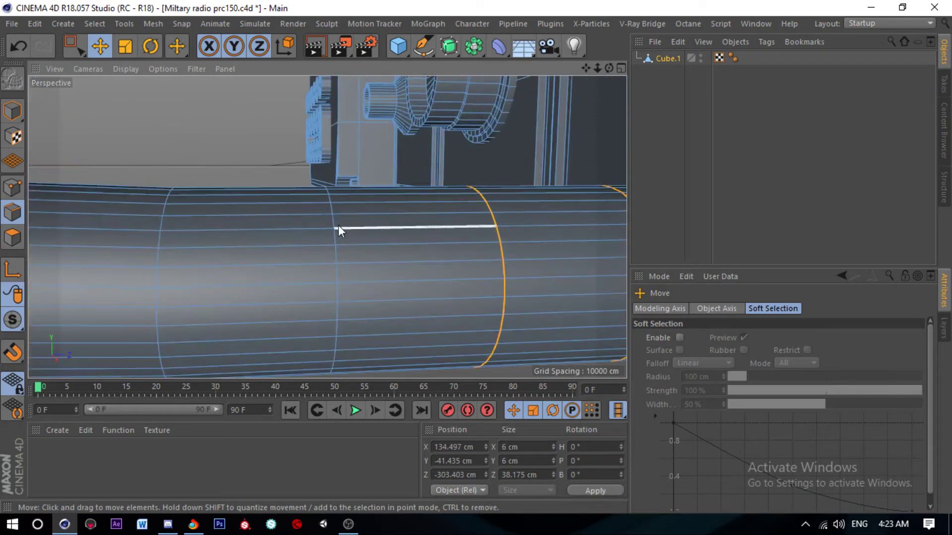
{"action": "right_click", "coordinate": [369, 225]}
{"action": "left_click", "coordinate": [420, 227]}
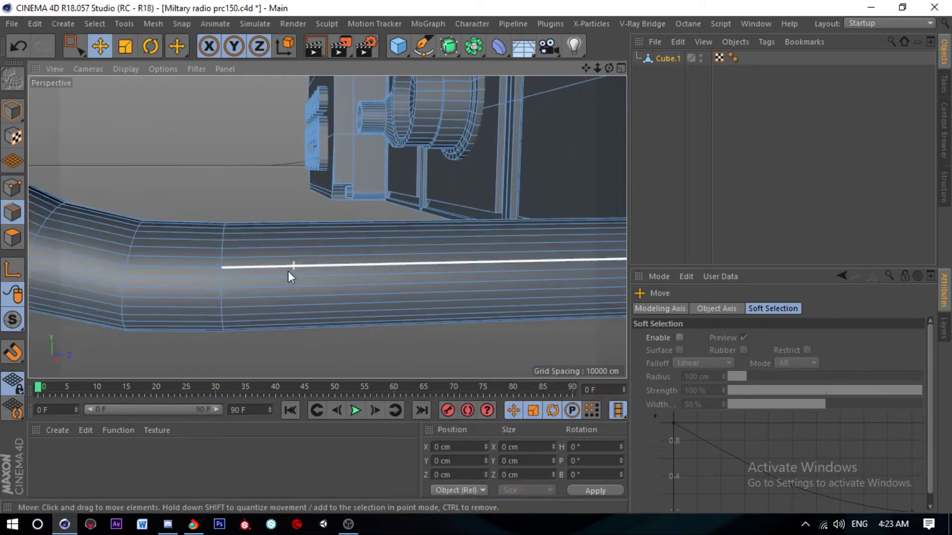
Step: Select four edge loops on the tube's vertical section
{"action": "scroll", "coordinate": [288, 272], "scroll_direction": "down", "scroll_amount": 3}
{"action": "mouse_move", "coordinate": [243, 315]}
{"action": "left_mouse_down", "text": "alt"}
{"action": "mouse_move", "coordinate": [225, 248]}
{"action": "mouse_move", "coordinate": [270, 268]}
{"action": "mouse_move", "coordinate": [302, 327]}
{"action": "mouse_move", "coordinate": [280, 172]}
{"action": "mouse_move", "coordinate": [281, 278]}
{"action": "mouse_move", "coordinate": [293, 181]}
{"action": "left_mouse_up", "text": "alt"}
{"action": "double_click", "coordinate": [303, 337]}
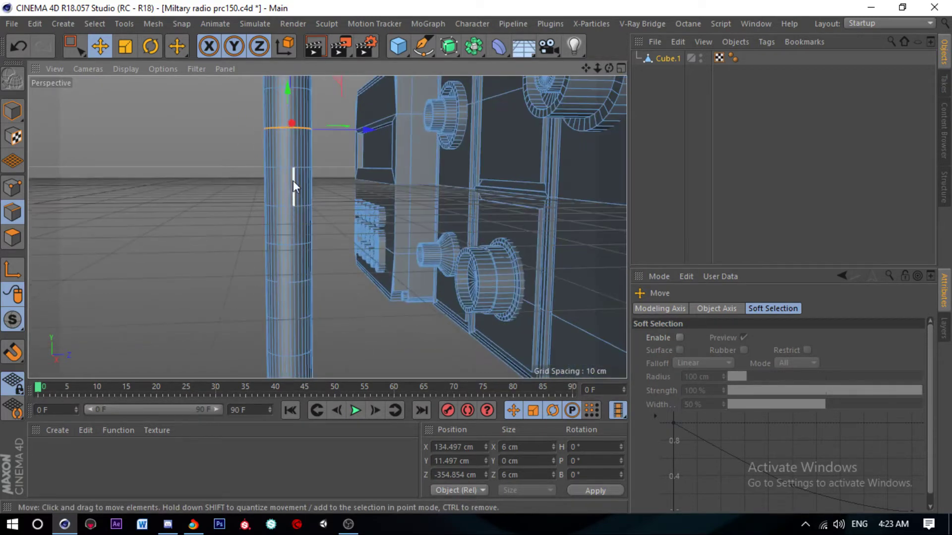
{"action": "double_click", "coordinate": [288, 167], "text": "shift"}
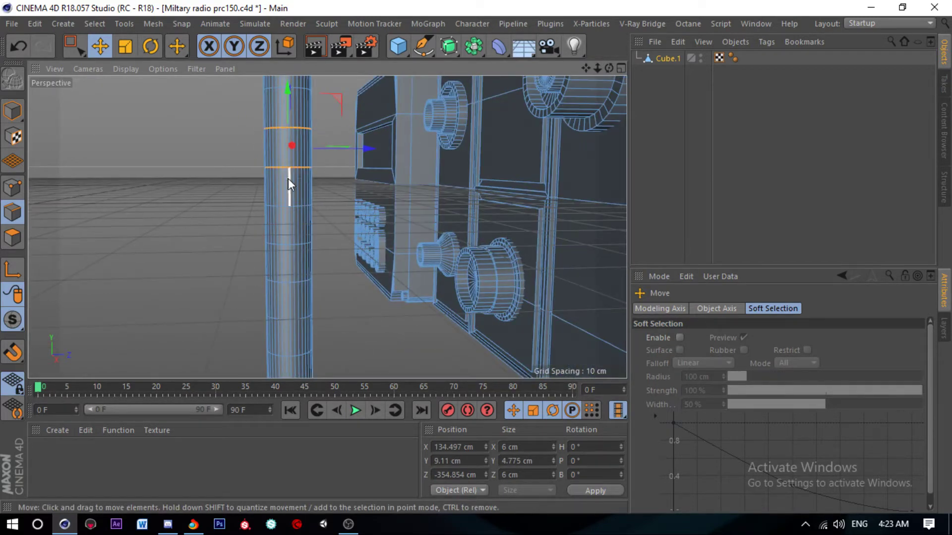
{"action": "double_click", "coordinate": [287, 206], "text": "shift"}
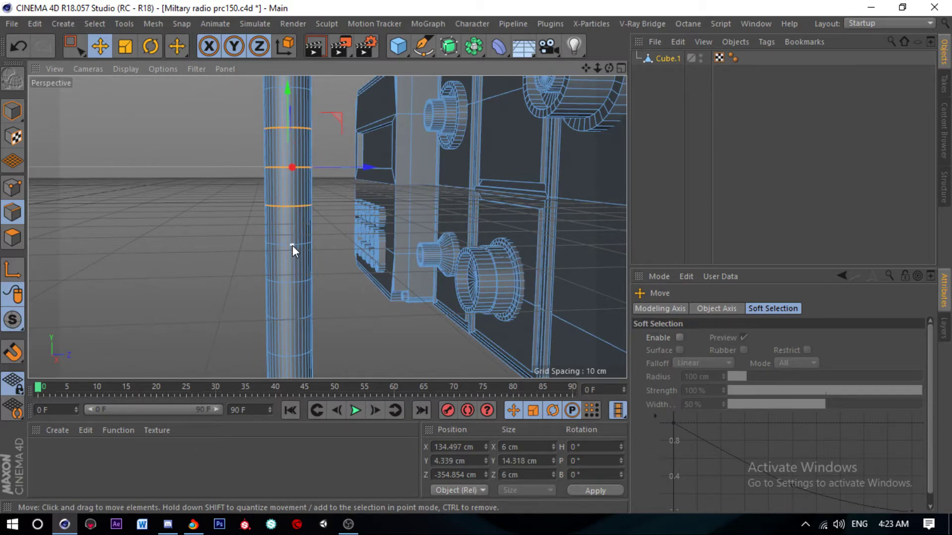
{"action": "mouse_move", "coordinate": [293, 245]}
{"action": "left_mouse_down", "text": "alt"}
{"action": "mouse_move", "coordinate": [271, 289]}
{"action": "mouse_move", "coordinate": [306, 206]}
{"action": "left_mouse_up", "text": "alt"}
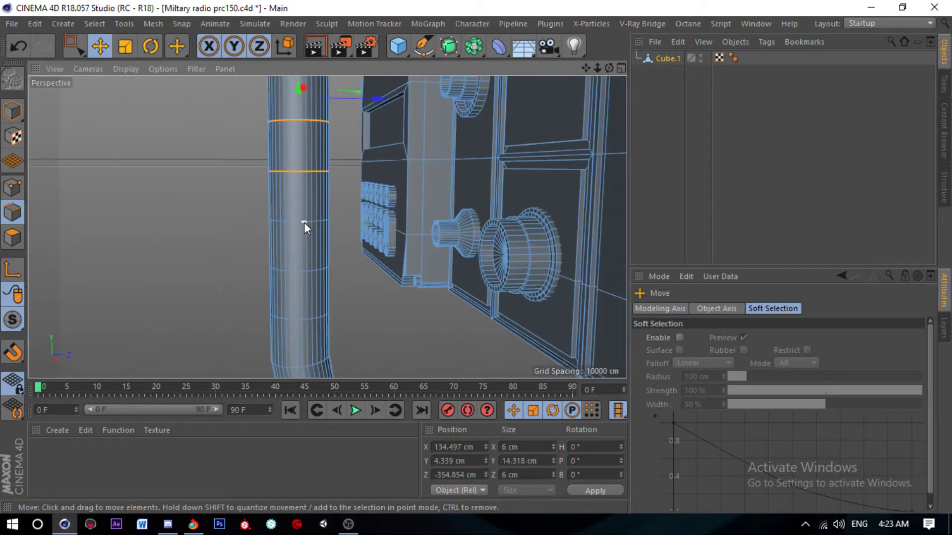
{"action": "double_click", "coordinate": [303, 221], "text": "shift"}
{"action": "left_click_drag", "start_coordinate": [304, 271], "coordinate": [286, 244], "text": "alt"}
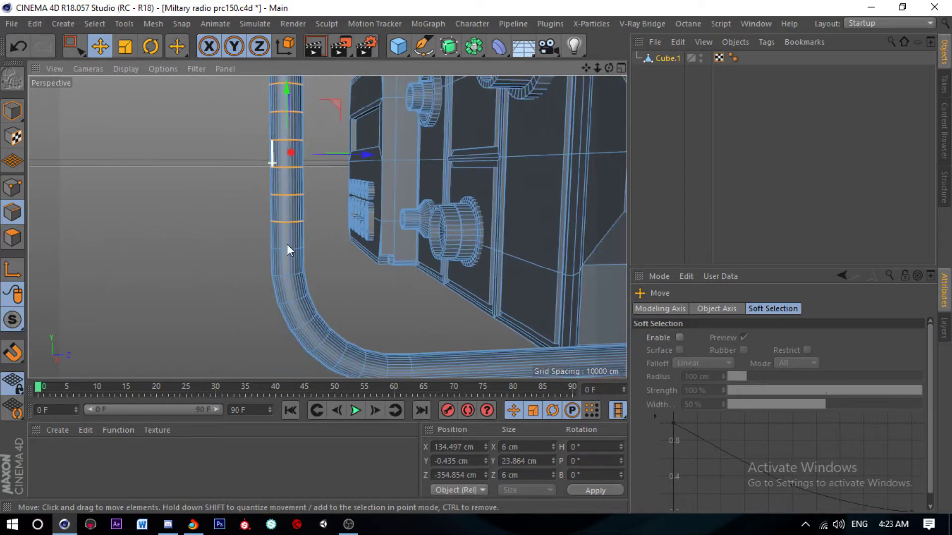
Step: Apply a cutting command from the mesh menu, then return to Move near the top run
{"action": "right_click", "coordinate": [386, 238]}
{"action": "left_click", "coordinate": [428, 240]}
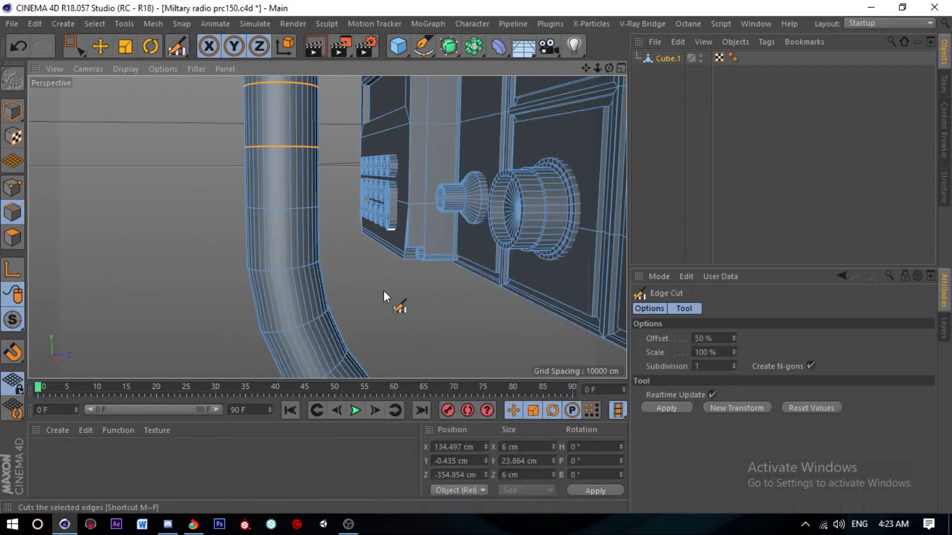
{"action": "left_click_drag", "start_coordinate": [383, 291], "coordinate": [324, 313], "text": "alt"}
{"action": "right_click", "coordinate": [355, 296]}
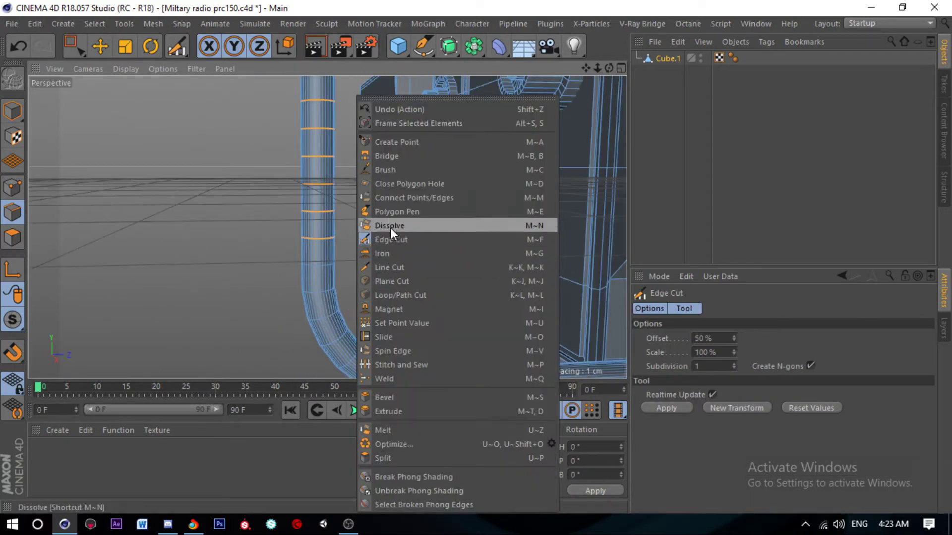
{"action": "mouse_move", "coordinate": [390, 228]}
{"action": "left_mouse_down", "text": "alt"}
{"action": "mouse_move", "coordinate": [300, 329]}
{"action": "mouse_move", "coordinate": [421, 175]}
{"action": "left_mouse_up", "text": "alt"}
{"action": "key", "text": "e"}
{"action": "left_click_drag", "start_coordinate": [388, 105], "coordinate": [185, 131], "text": "alt"}
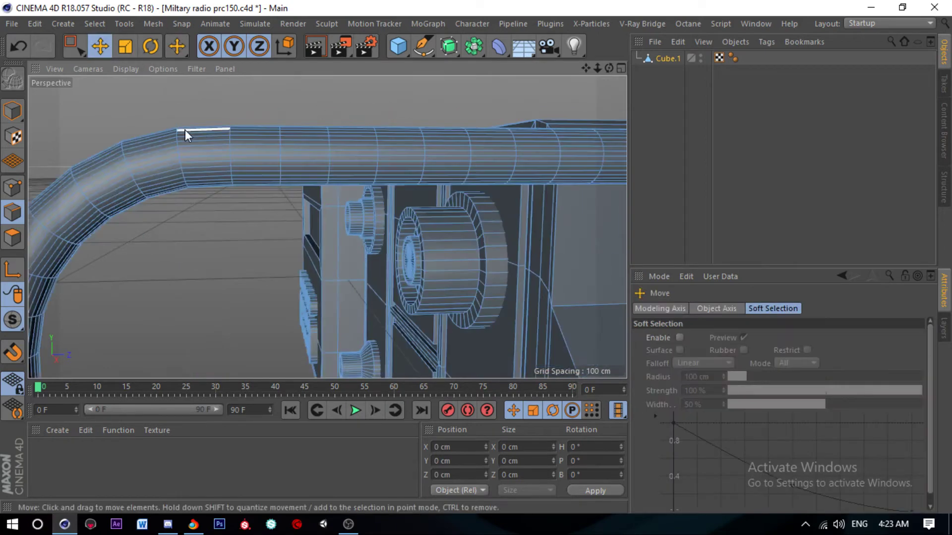
Step: Select five edge loops along the tube's top run
{"action": "double_click", "coordinate": [282, 149]}
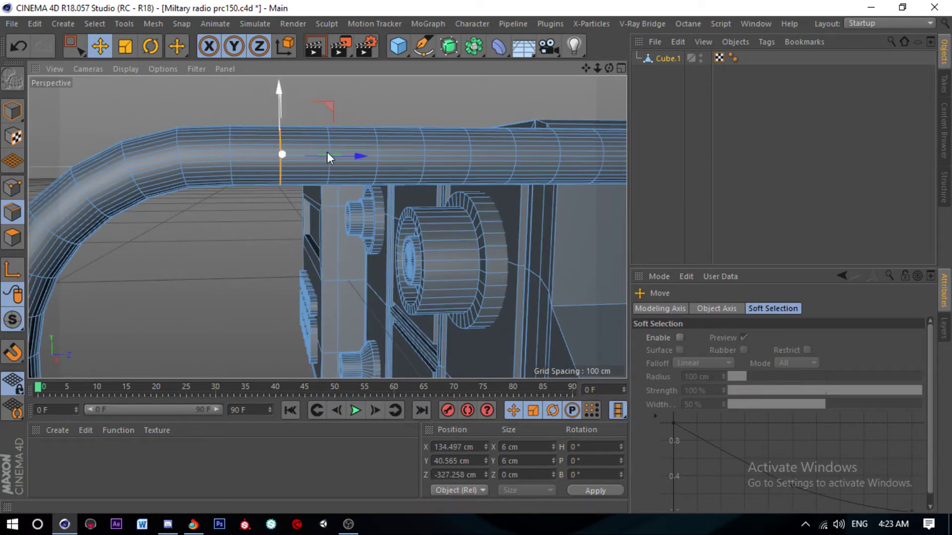
{"action": "double_click", "coordinate": [328, 149], "text": "shift"}
{"action": "double_click", "coordinate": [377, 147], "text": "shift"}
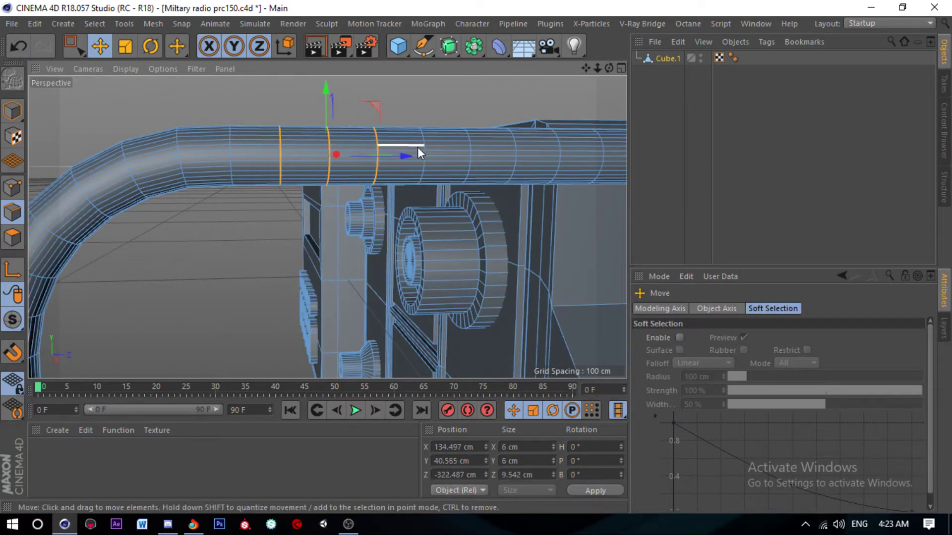
{"action": "double_click", "coordinate": [422, 147], "text": "shift"}
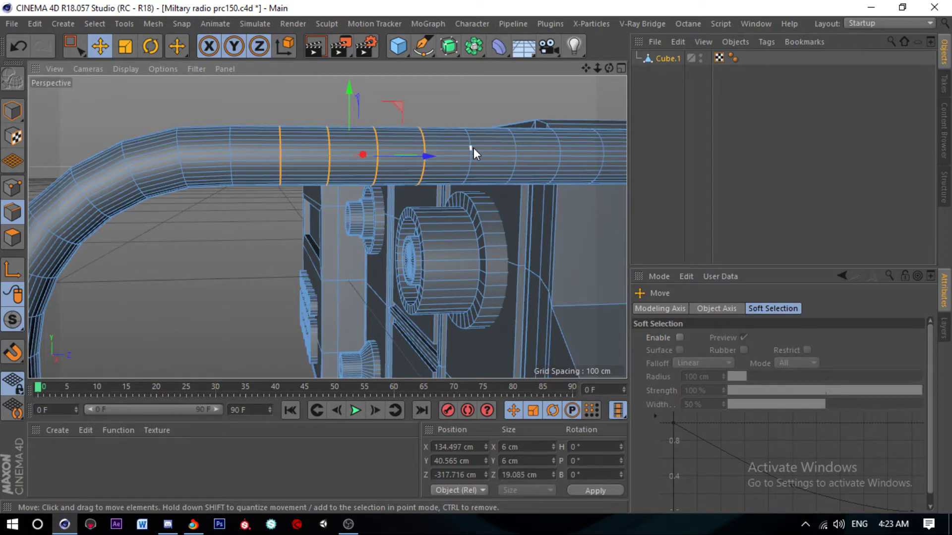
{"action": "double_click", "coordinate": [473, 148], "text": "shift"}
{"action": "left_click_drag", "start_coordinate": [474, 148], "coordinate": [394, 163], "text": "alt"}
{"action": "scroll", "coordinate": [304, 190], "scroll_direction": "up", "scroll_amount": 5}
Step: Add more top-run edge rings, undoing one mistaken lengthwise loop
{"action": "double_click", "coordinate": [276, 248], "text": "shift"}
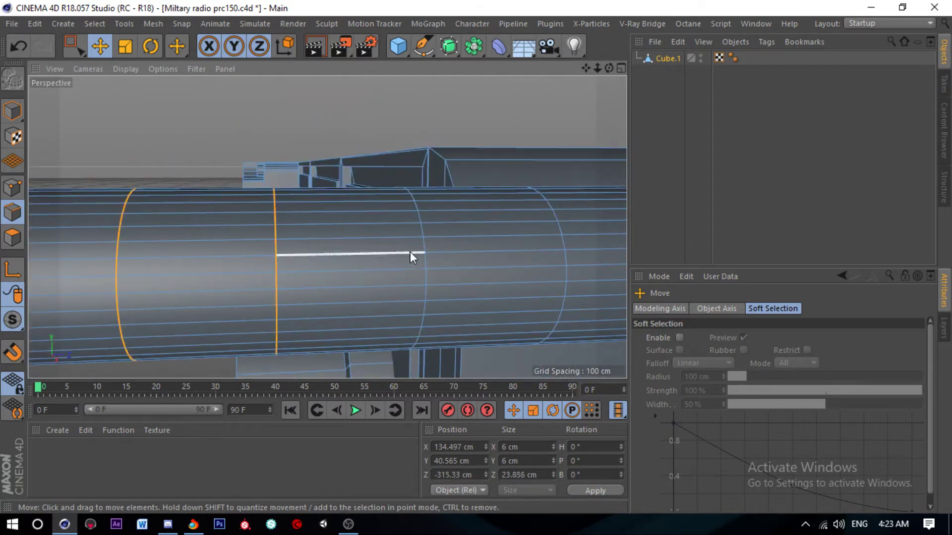
{"action": "double_click", "coordinate": [424, 241], "text": "shift"}
{"action": "double_click", "coordinate": [562, 244], "text": "shift"}
{"action": "scroll", "coordinate": [496, 236], "scroll_direction": "down", "scroll_amount": 2}
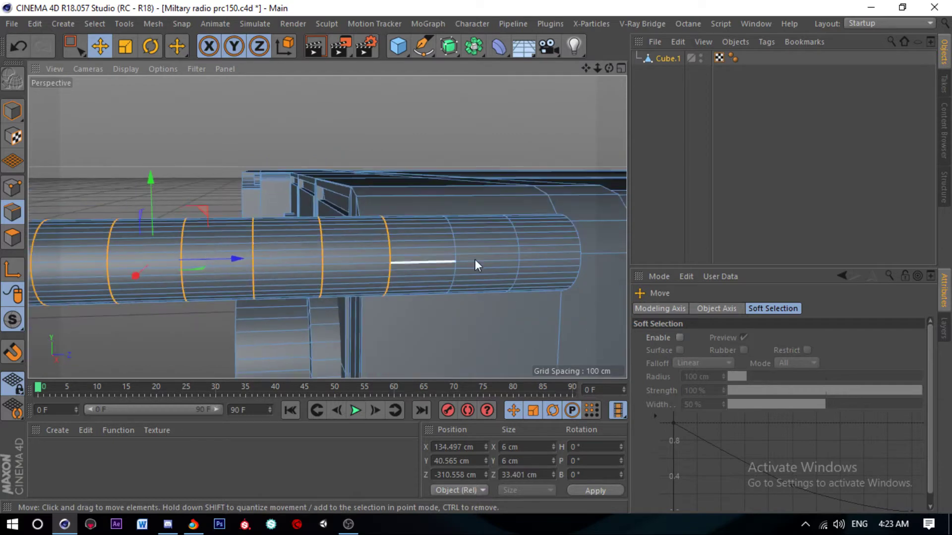
{"action": "scroll", "coordinate": [475, 259], "scroll_direction": "up", "scroll_amount": 3}
{"action": "double_click", "coordinate": [527, 227], "text": "shift"}
{"action": "key", "text": "ctrl+z"}
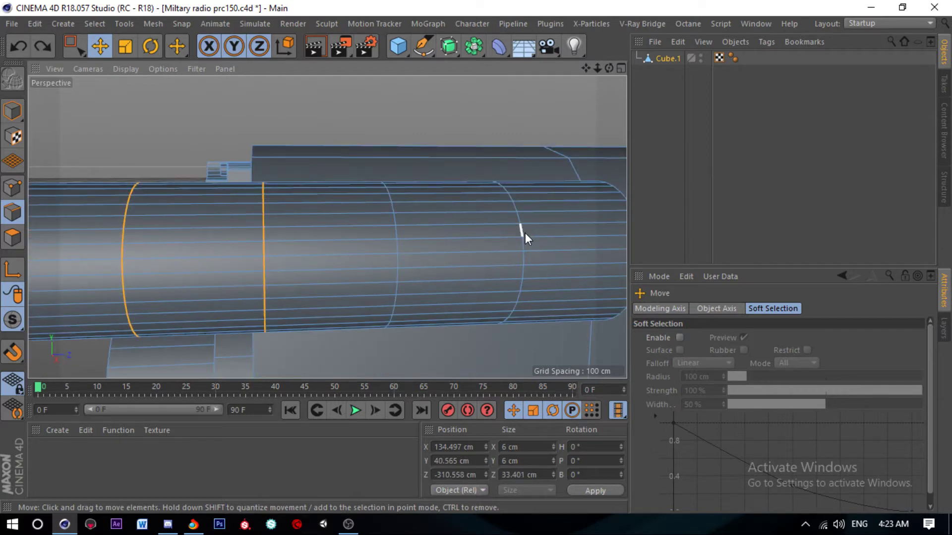
{"action": "double_click", "coordinate": [521, 234], "text": "shift"}
{"action": "double_click", "coordinate": [396, 233], "text": "shift"}
Step: Dissolve the selected edge rings and check the handle from an end view
{"action": "right_click", "coordinate": [398, 233]}
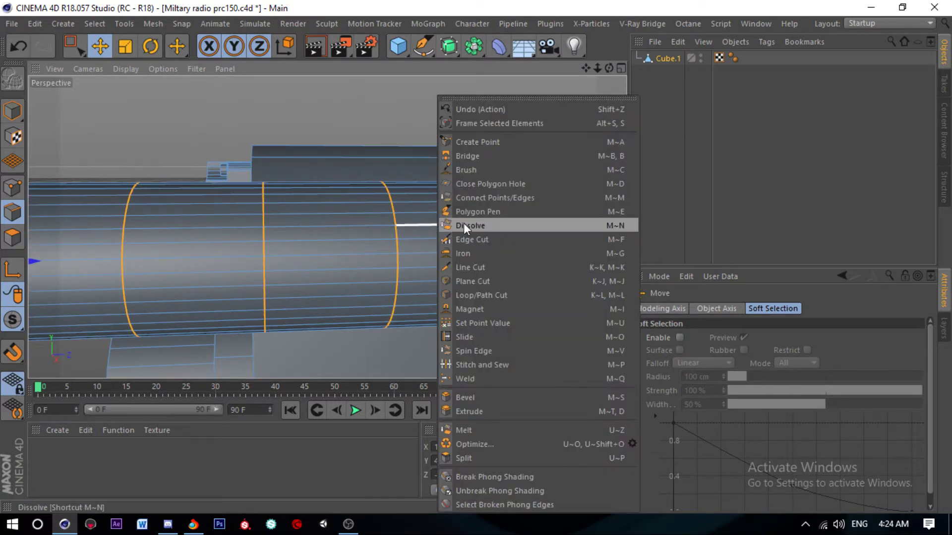
{"action": "left_click", "coordinate": [516, 224]}
{"action": "mouse_move", "coordinate": [335, 135]}
{"action": "left_mouse_down", "text": "alt"}
{"action": "mouse_move", "coordinate": [336, 115]}
{"action": "mouse_move", "coordinate": [405, 110]}
{"action": "left_mouse_up", "text": "alt"}
{"action": "scroll", "coordinate": [356, 289], "scroll_direction": "up", "scroll_amount": 3}
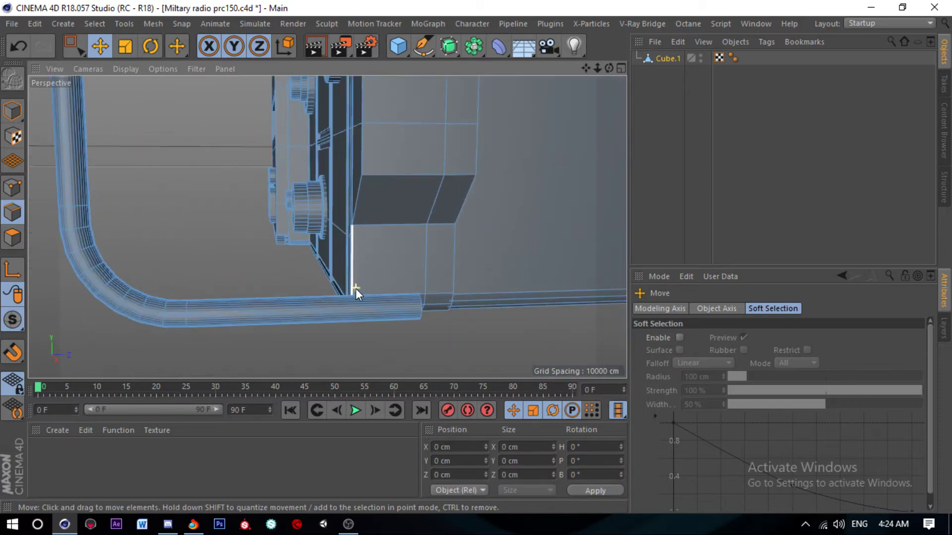
{"action": "scroll", "coordinate": [364, 302], "scroll_direction": "down", "scroll_amount": 3}
{"action": "scroll", "coordinate": [302, 297], "scroll_direction": "up", "scroll_amount": 3}
{"action": "scroll", "coordinate": [301, 297], "scroll_direction": "down", "scroll_amount": 3}
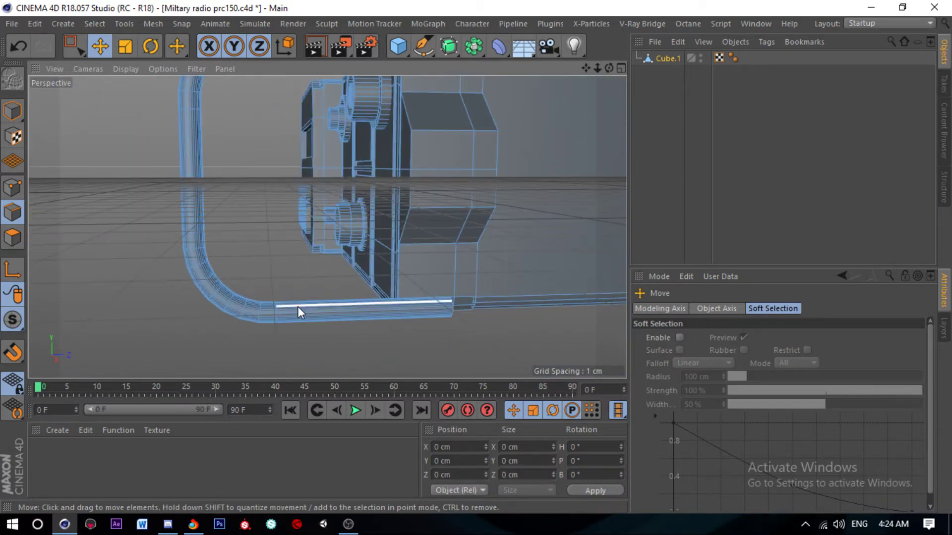
Step: Select Cube.1, inspect the radio from an angled view, and save the file
{"action": "left_click_drag", "start_coordinate": [253, 252], "coordinate": [740, 206], "text": "alt"}
{"action": "scroll", "coordinate": [271, 199], "scroll_direction": "up", "scroll_amount": 3}
{"action": "left_click", "coordinate": [272, 199]}
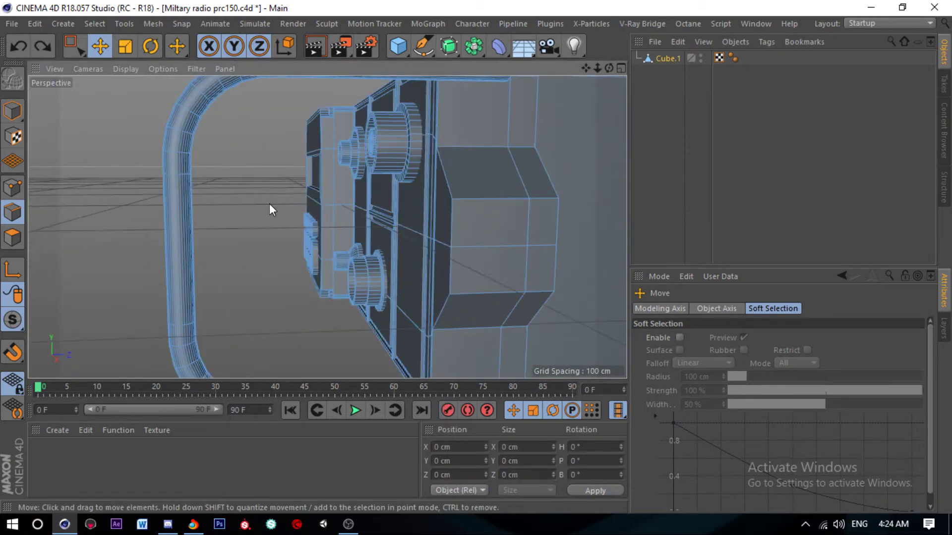
{"action": "scroll", "coordinate": [272, 206], "scroll_direction": "up", "scroll_amount": 2}
{"action": "mouse_move", "coordinate": [324, 225]}
{"action": "left_mouse_down", "text": "alt"}
{"action": "mouse_move", "coordinate": [278, 214]}
{"action": "mouse_move", "coordinate": [276, 266]}
{"action": "left_mouse_up", "text": "alt"}
{"action": "scroll", "coordinate": [276, 237], "scroll_direction": "down", "scroll_amount": 3}
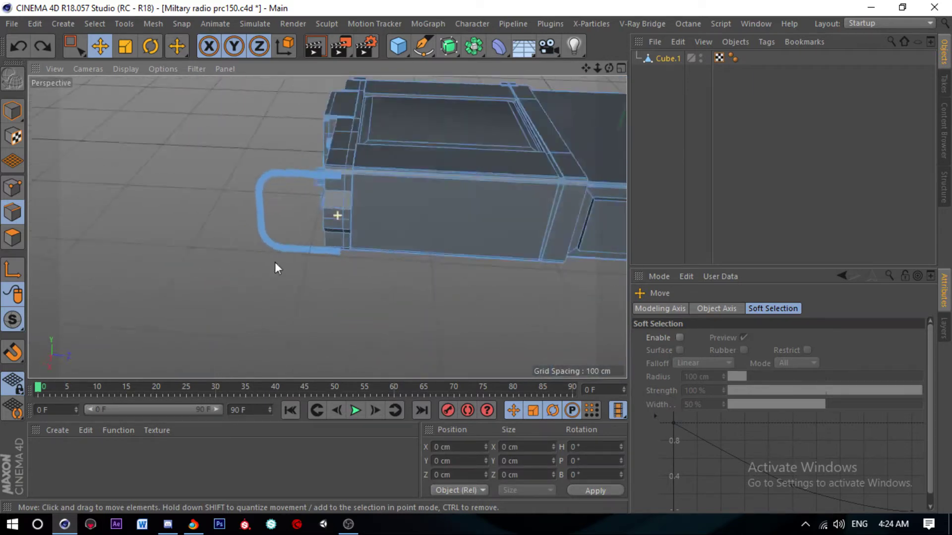
{"action": "scroll", "coordinate": [276, 265], "scroll_direction": "down", "scroll_amount": 1}
{"action": "key", "text": "ctrl+s"}
Step: Select the connected drawer polygons and split them into a separate object
{"action": "scroll", "coordinate": [510, 139], "scroll_direction": "down", "scroll_amount": 3}
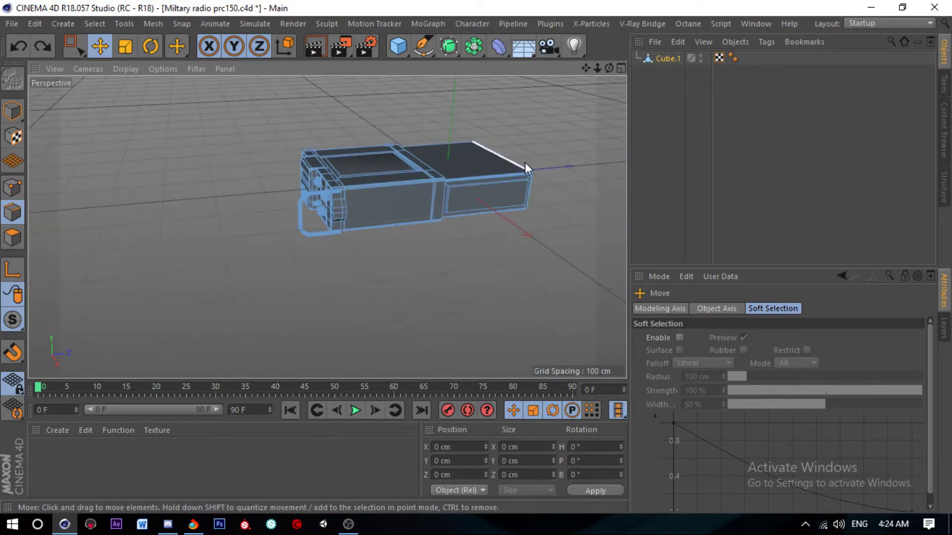
{"action": "scroll", "coordinate": [525, 162], "scroll_direction": "up", "scroll_amount": 2}
{"action": "left_click", "coordinate": [13, 238]}
{"action": "left_click", "coordinate": [451, 197]}
{"action": "double_click", "coordinate": [452, 198]}
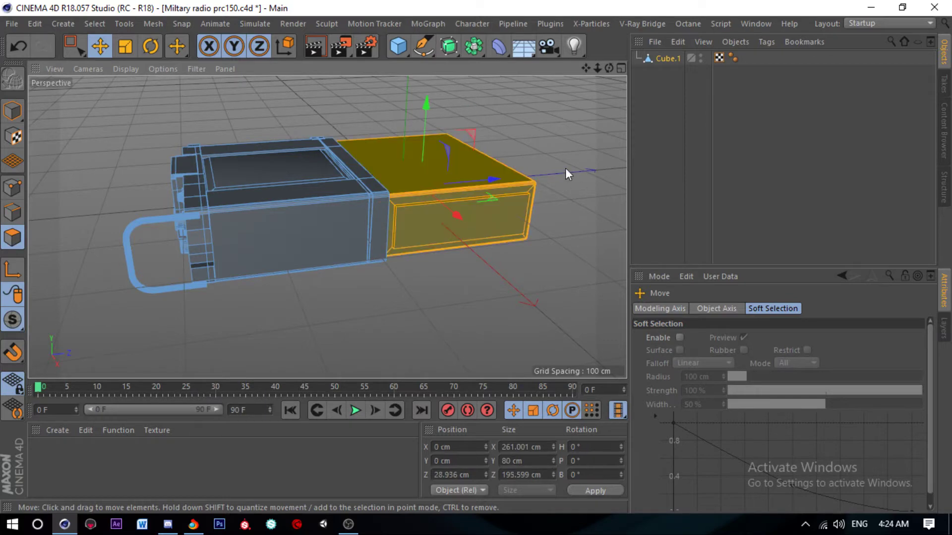
{"action": "right_click", "coordinate": [488, 111]}
{"action": "left_click", "coordinate": [514, 422]}
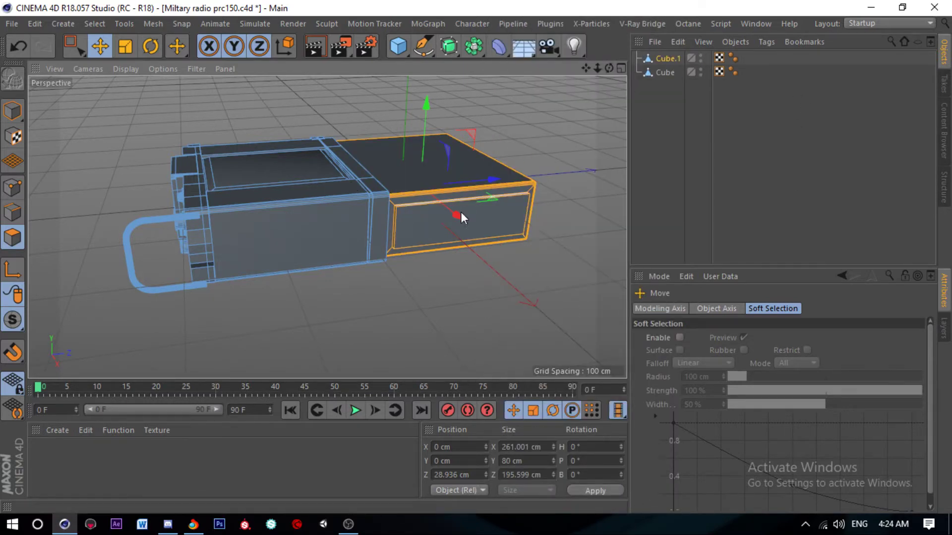
Step: Clear the polygon selection, hide Cube.1 in the editor, and select Cube
{"action": "left_click", "coordinate": [541, 181]}
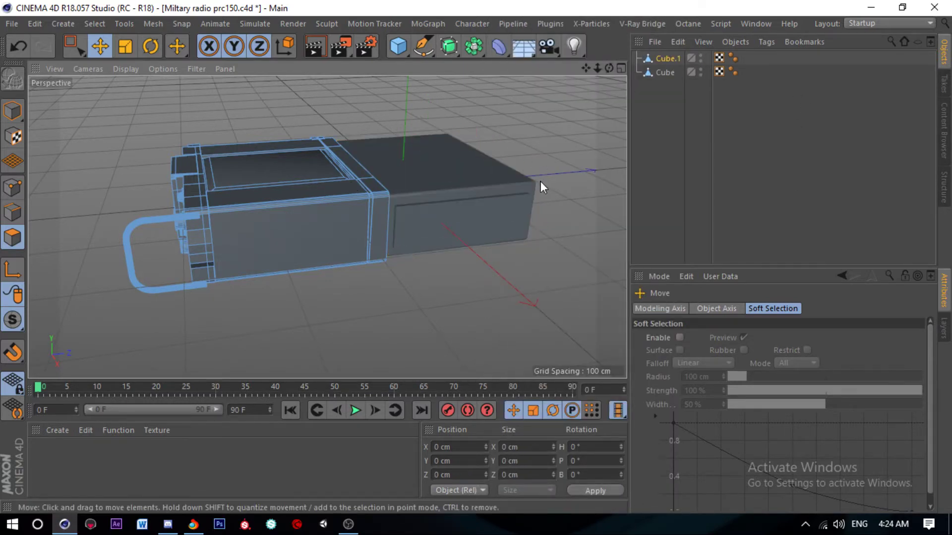
{"action": "left_click", "coordinate": [701, 56]}
{"action": "left_click", "coordinate": [664, 73]}
{"action": "mouse_move", "coordinate": [378, 209]}
{"action": "left_mouse_down", "text": "alt"}
{"action": "mouse_move", "coordinate": [403, 212]}
{"action": "mouse_move", "coordinate": [343, 183]}
{"action": "mouse_move", "coordinate": [463, 159]}
{"action": "mouse_move", "coordinate": [465, 172]}
{"action": "left_mouse_up", "text": "alt"}
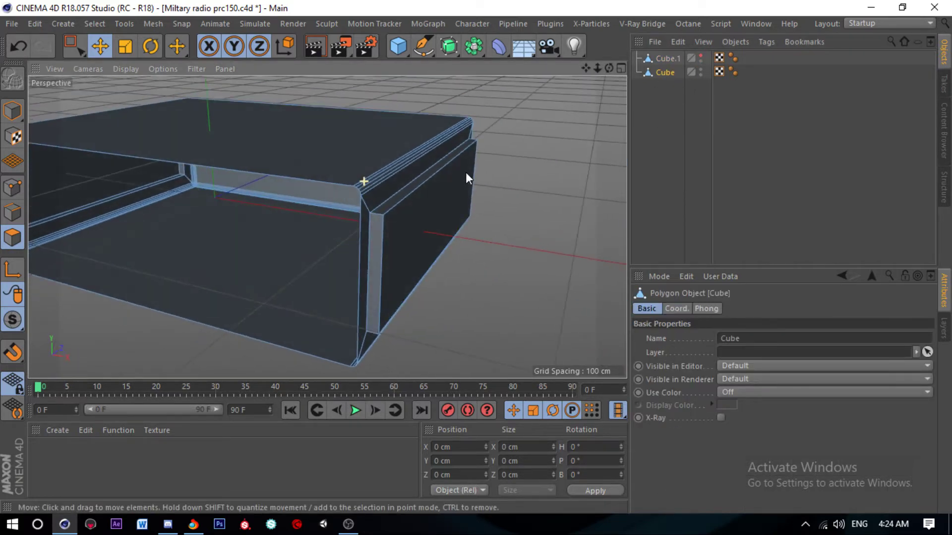
Step: Select Cube's top and bottom seam edges in Edge mode
{"action": "left_click", "coordinate": [13, 212]}
{"action": "left_click", "coordinate": [365, 177]}
{"action": "scroll", "coordinate": [375, 193], "scroll_direction": "down", "scroll_amount": 3}
{"action": "mouse_move", "coordinate": [374, 192]}
{"action": "left_mouse_down", "text": "alt"}
{"action": "mouse_move", "coordinate": [481, 218]}
{"action": "mouse_move", "coordinate": [488, 163]}
{"action": "mouse_move", "coordinate": [292, 102]}
{"action": "left_mouse_up", "text": "alt"}
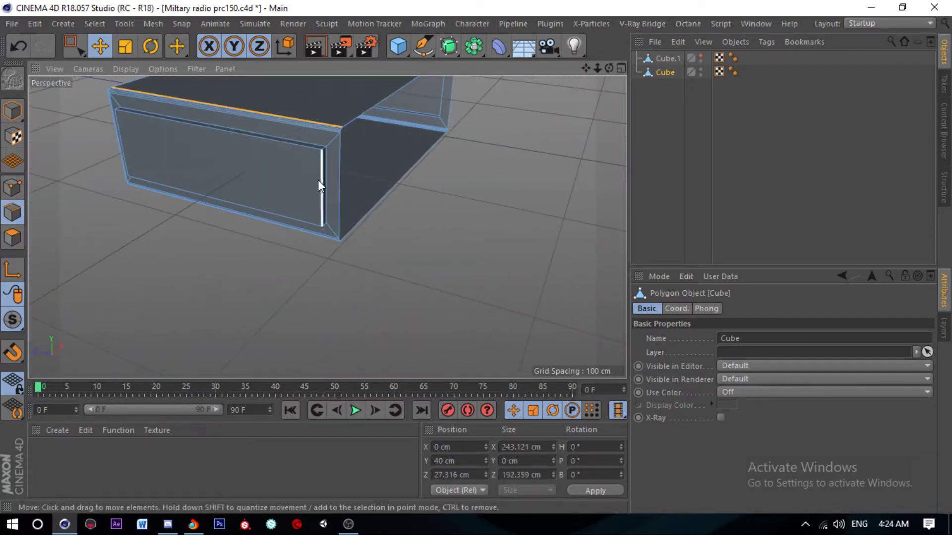
{"action": "left_click_drag", "start_coordinate": [319, 186], "coordinate": [314, 164], "text": "alt"}
{"action": "left_click", "coordinate": [303, 255], "text": "shift"}
{"action": "left_click_drag", "start_coordinate": [302, 255], "coordinate": [251, 158], "text": "alt"}
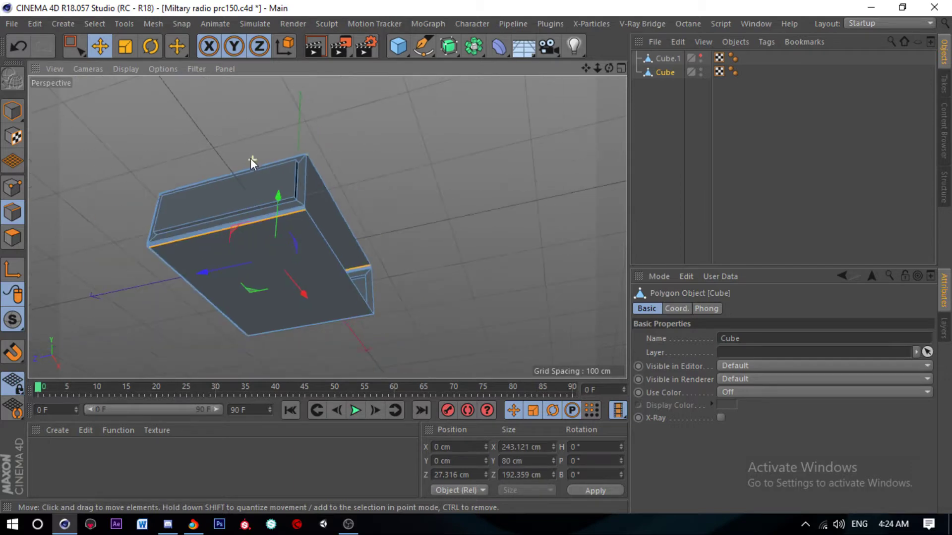
{"action": "right_click_drag", "start_coordinate": [251, 159], "coordinate": [346, 324], "text": "alt"}
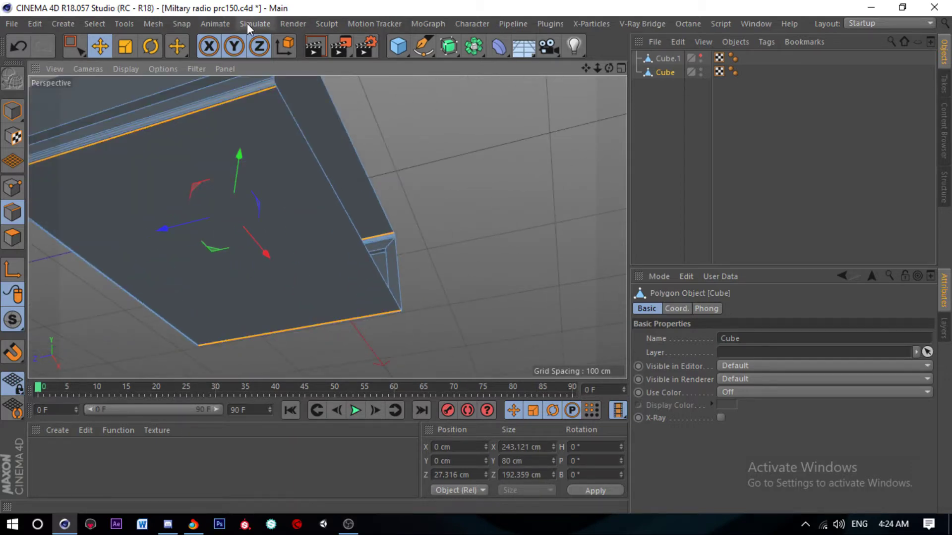
{"action": "left_click", "coordinate": [889, 24]}
Step: Switch to the BP - UV Edit layout and clear Cube's existing UVs
{"action": "left_click", "coordinate": [889, 66]}
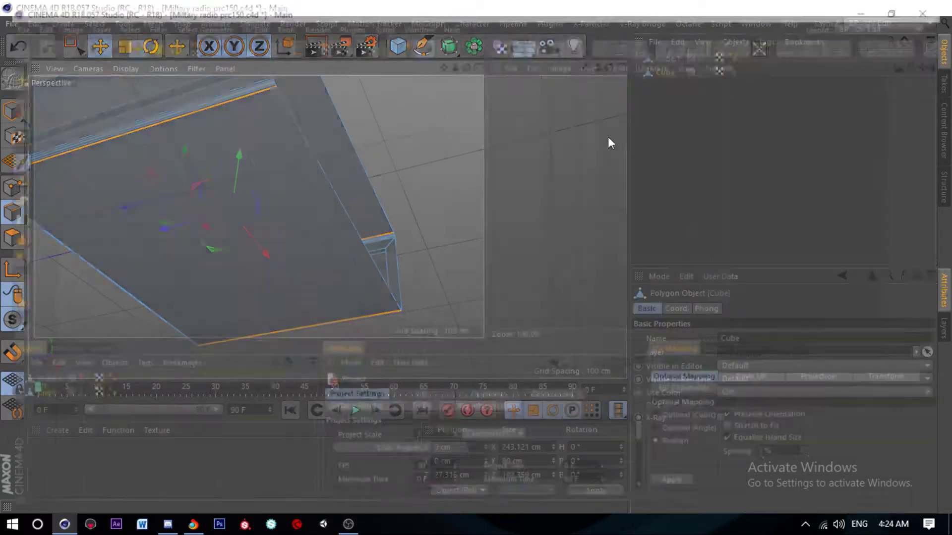
{"action": "left_click", "coordinate": [317, 43]}
{"action": "key", "text": "ctrl+a"}
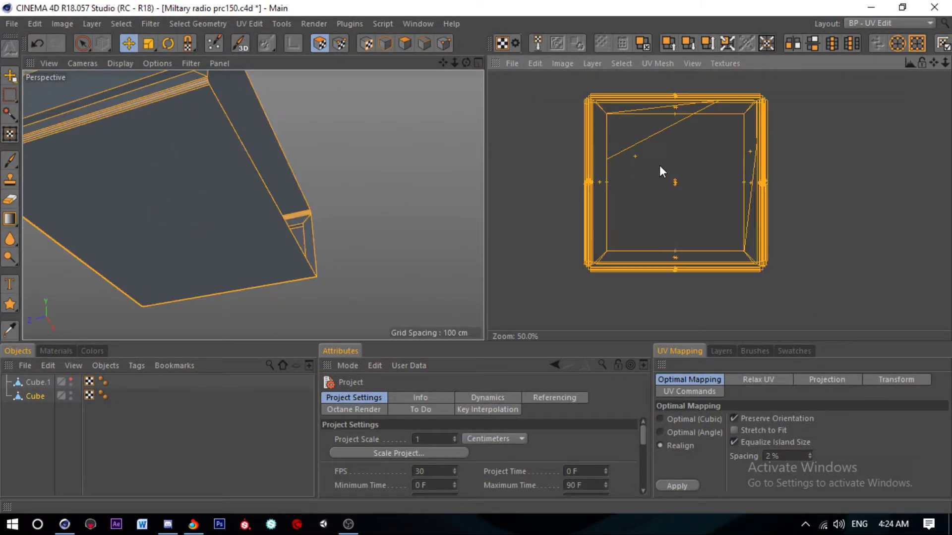
{"action": "right_click", "coordinate": [662, 168]}
{"action": "left_click", "coordinate": [836, 348]}
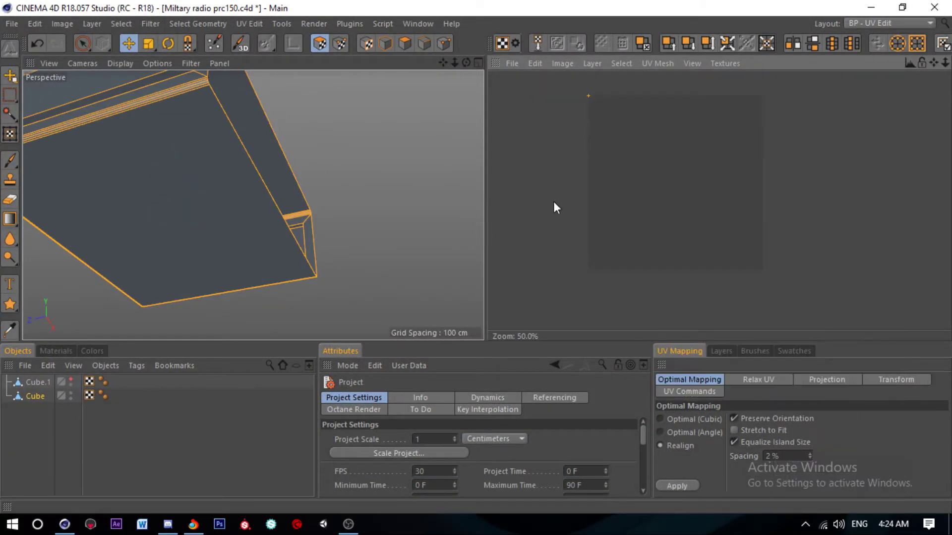
Step: Clear Cube.1's existing UVs the same way
{"action": "left_click", "coordinate": [36, 383]}
{"action": "key", "text": "ctrl+a"}
{"action": "right_click", "coordinate": [651, 167]}
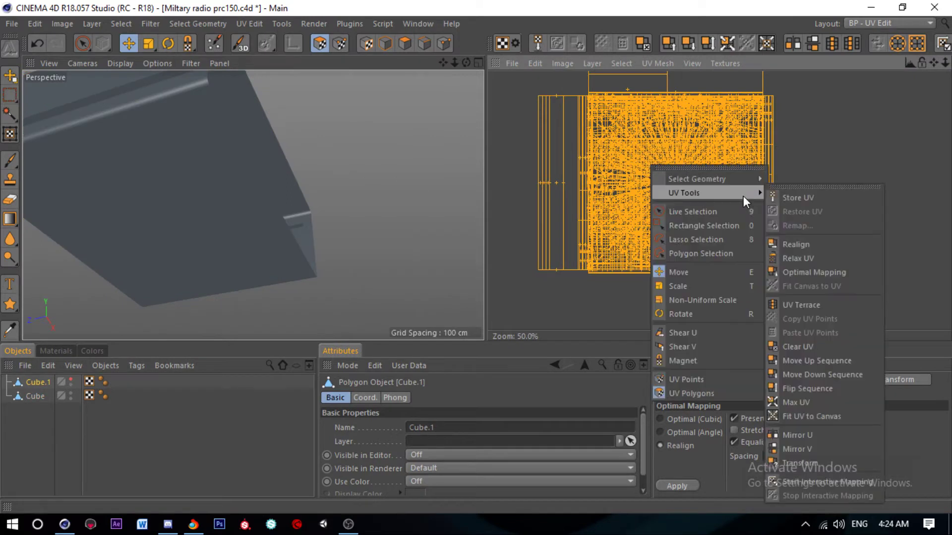
{"action": "left_click", "coordinate": [835, 342]}
Step: Reselect Cube, frame it, and view the box from above
{"action": "key", "text": "h"}
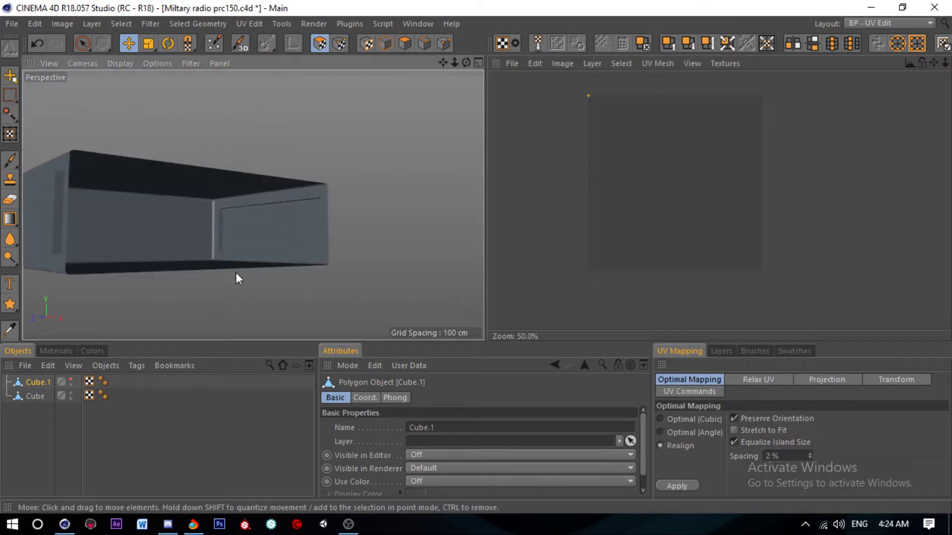
{"action": "left_click", "coordinate": [424, 44]}
{"action": "left_click", "coordinate": [38, 397]}
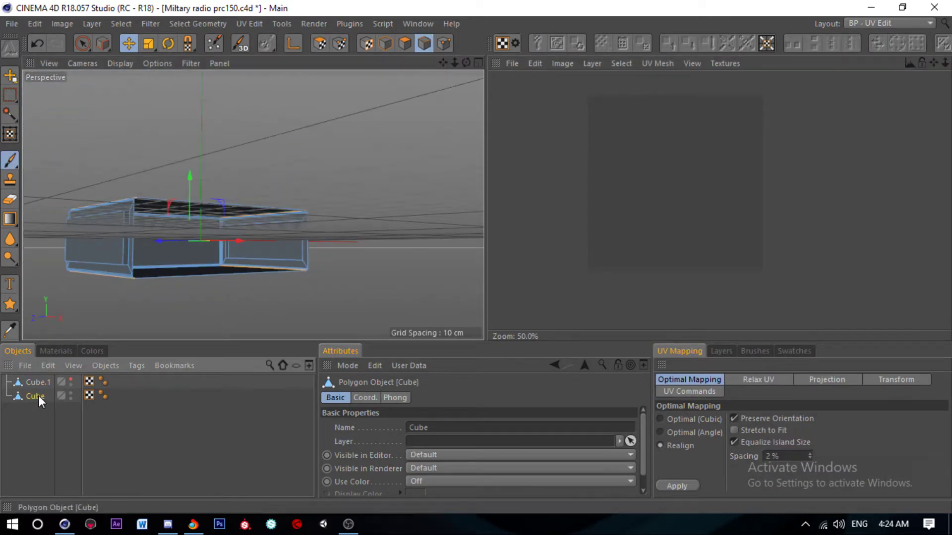
{"action": "key", "text": "h"}
{"action": "left_click_drag", "start_coordinate": [217, 173], "coordinate": [269, 138], "text": "alt"}
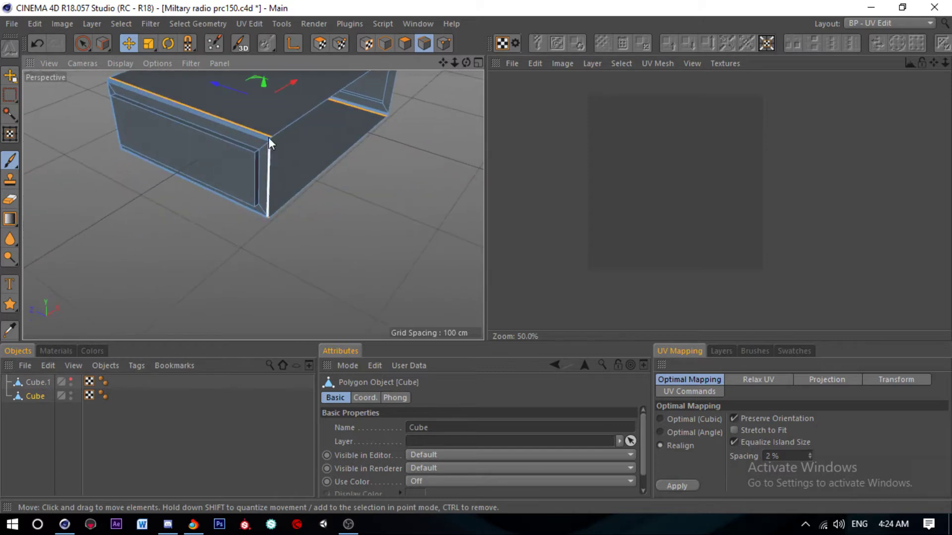
{"action": "left_click", "coordinate": [208, 23]}
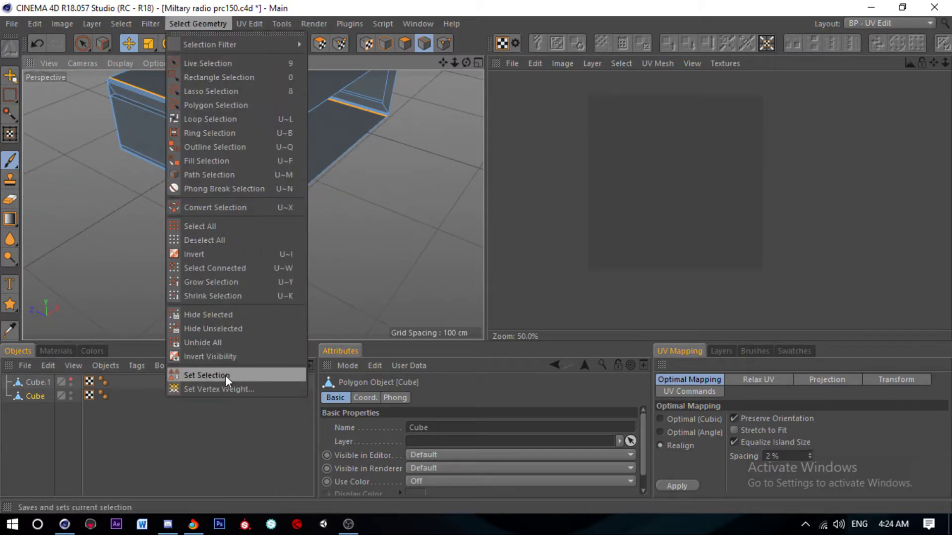
Step: Store the seam edges as a selection tag and relax Cube's UVs, retrying with LSCM
{"action": "left_click", "coordinate": [226, 376]}
{"action": "left_click", "coordinate": [759, 380]}
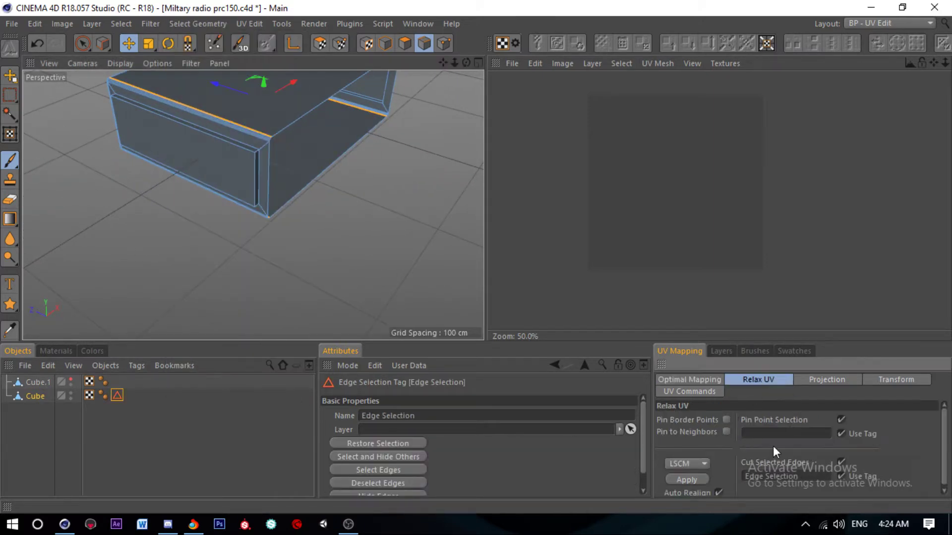
{"action": "left_click", "coordinate": [687, 478]}
{"action": "left_click", "coordinate": [319, 43]}
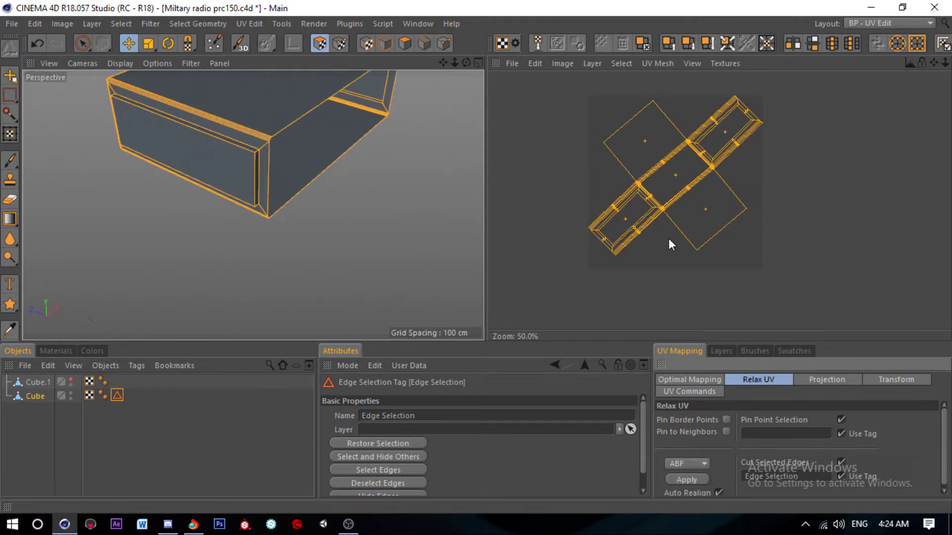
{"action": "left_click", "coordinate": [687, 479]}
{"action": "left_click", "coordinate": [690, 479]}
{"action": "left_click", "coordinate": [691, 480]}
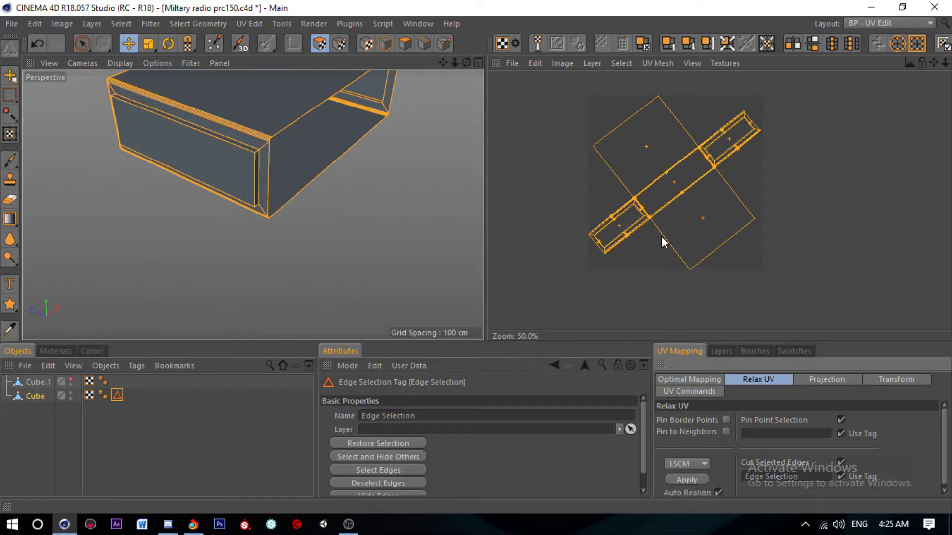
Step: Realign with Optimal Mapping, shift the islands right, and re-relax the UVs with ABF
{"action": "left_click", "coordinate": [704, 381]}
{"action": "left_click", "coordinate": [678, 486]}
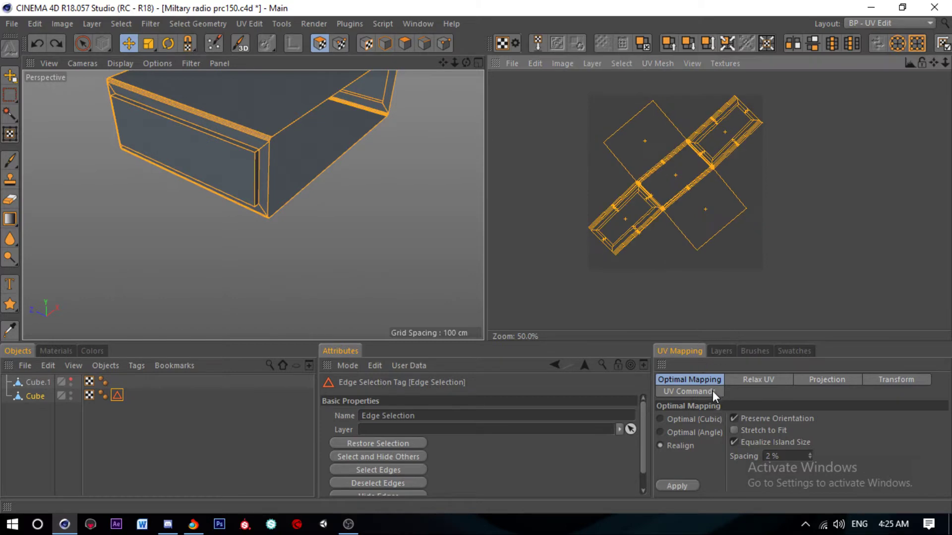
{"action": "left_click", "coordinate": [755, 381]}
{"action": "left_click", "coordinate": [687, 480]}
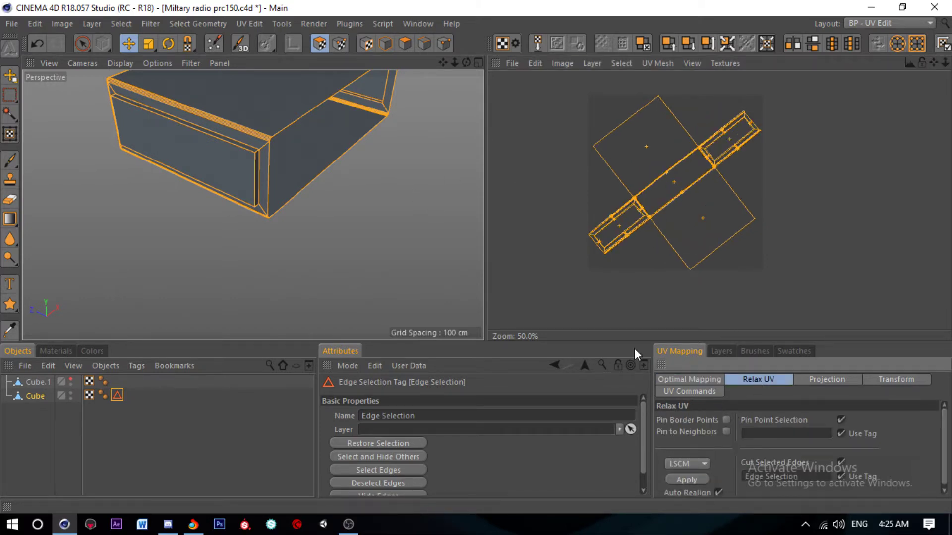
{"action": "left_click_drag", "start_coordinate": [625, 258], "coordinate": [661, 260]}
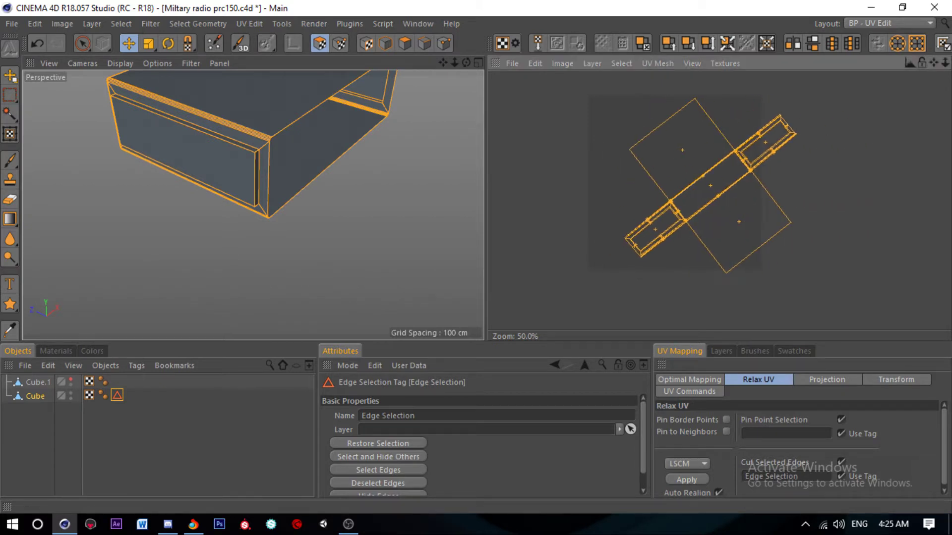
{"action": "left_click", "coordinate": [710, 381]}
{"action": "left_click", "coordinate": [743, 382]}
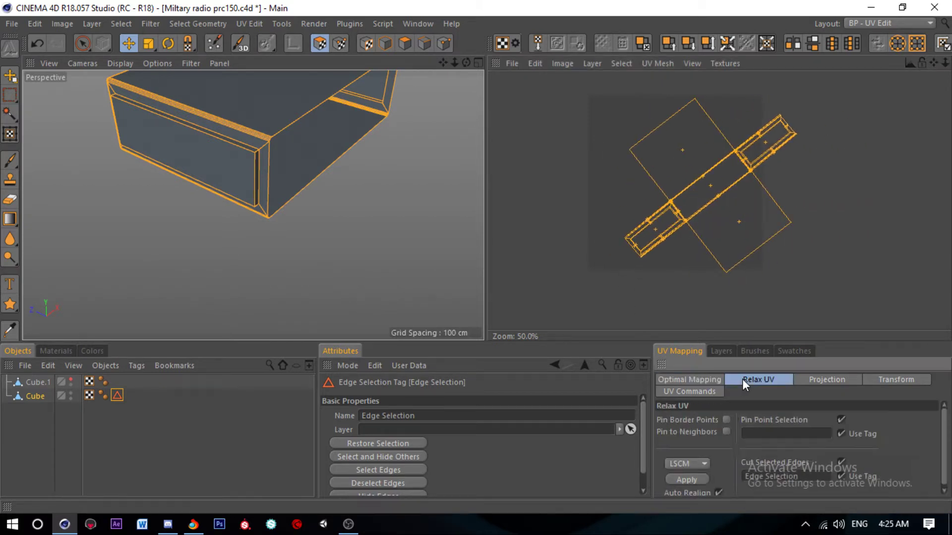
{"action": "left_click", "coordinate": [684, 480]}
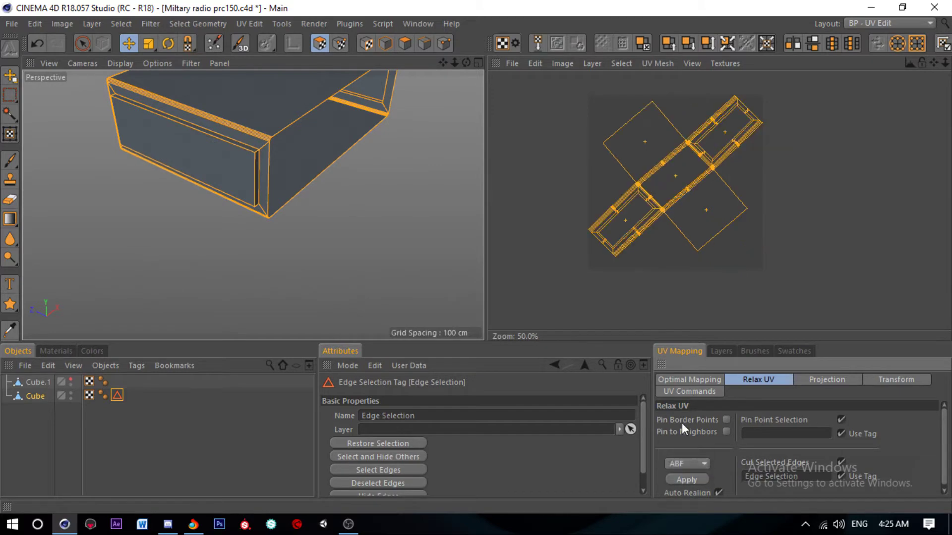
Step: Rotate the UV islands into an upright cross and realign them with Optimal Mapping
{"action": "scroll", "coordinate": [656, 221], "scroll_direction": "up", "scroll_amount": 3}
{"action": "scroll", "coordinate": [676, 227], "scroll_direction": "up", "scroll_amount": 2}
{"action": "scroll", "coordinate": [678, 225], "scroll_direction": "down", "scroll_amount": 2}
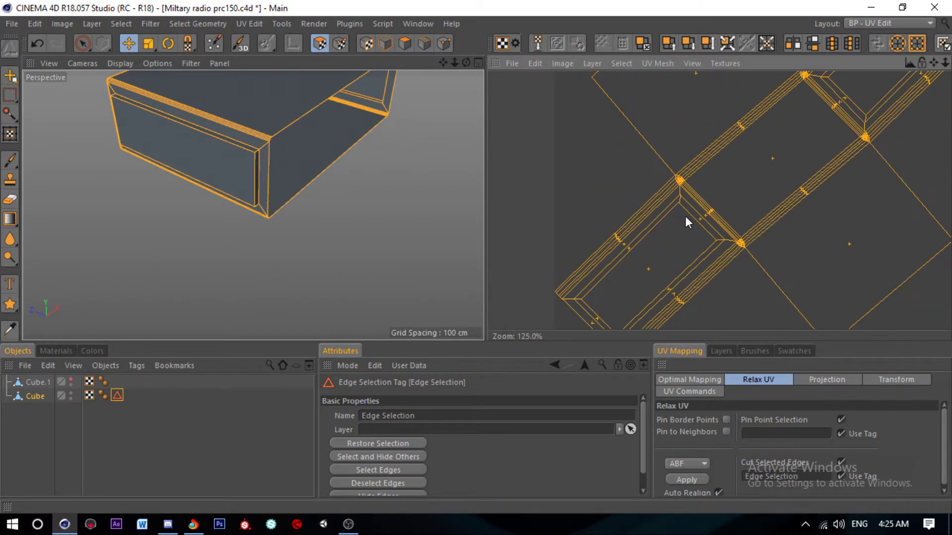
{"action": "scroll", "coordinate": [647, 277], "scroll_direction": "down", "scroll_amount": 2}
{"action": "scroll", "coordinate": [622, 177], "scroll_direction": "down", "scroll_amount": 2}
{"action": "scroll", "coordinate": [706, 200], "scroll_direction": "up", "scroll_amount": 1}
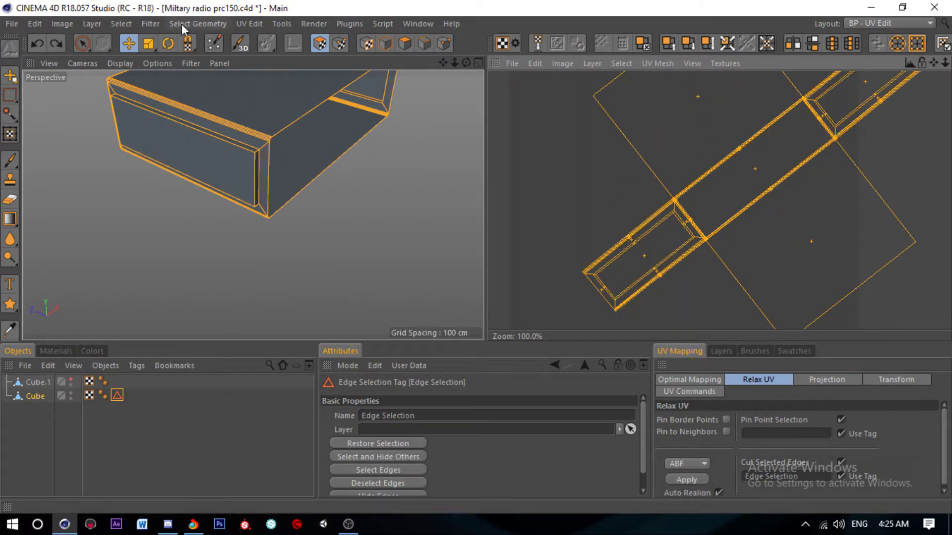
{"action": "key", "text": "r"}
{"action": "scroll", "coordinate": [602, 218], "scroll_direction": "down", "scroll_amount": 2}
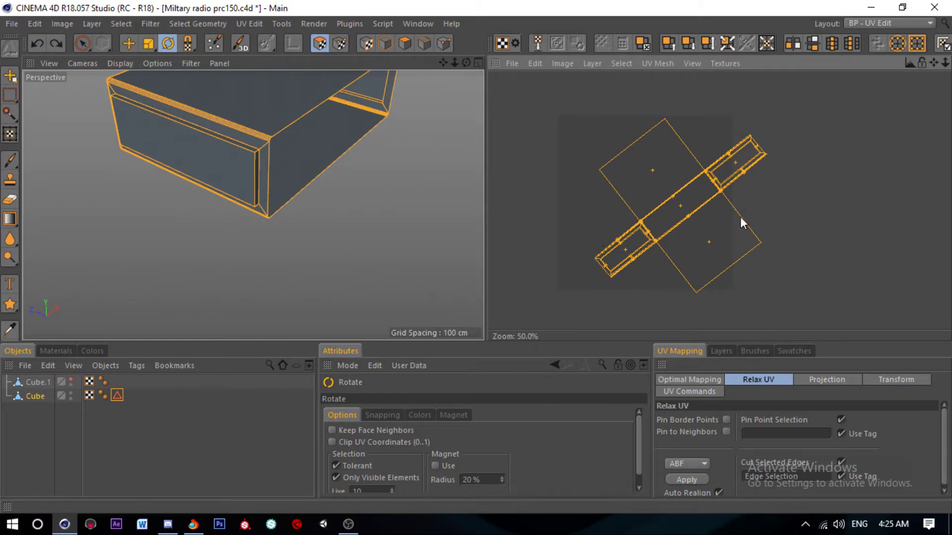
{"action": "mouse_move", "coordinate": [742, 219]}
{"action": "left_mouse_down"}
{"action": "mouse_move", "coordinate": [722, 191]}
{"action": "mouse_move", "coordinate": [719, 199]}
{"action": "left_mouse_up"}
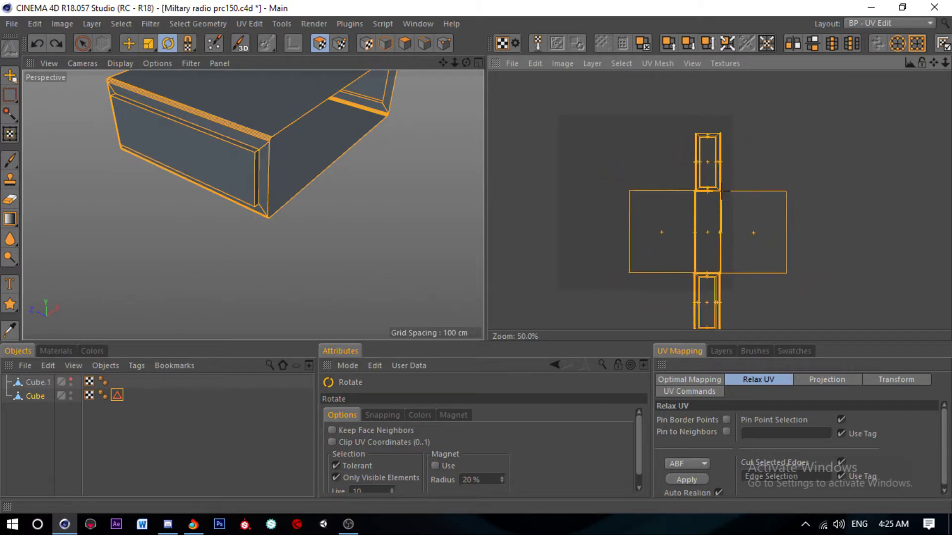
{"action": "key", "text": "e"}
{"action": "left_click", "coordinate": [705, 380]}
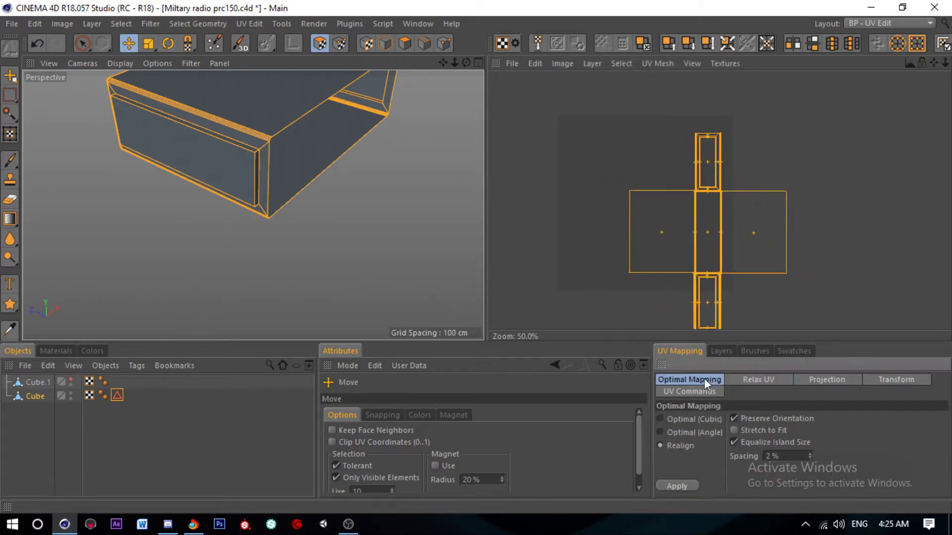
{"action": "left_click", "coordinate": [685, 486]}
Step: Deselect the UVs and delete Cube's Edge Selection tag
{"action": "left_click", "coordinate": [849, 200]}
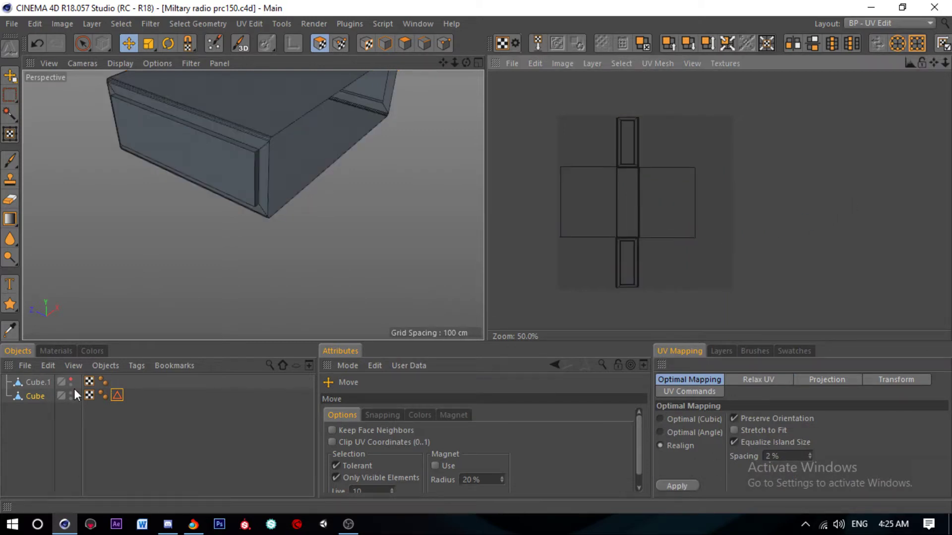
{"action": "left_click", "coordinate": [117, 396]}
{"action": "key", "text": "Delete"}
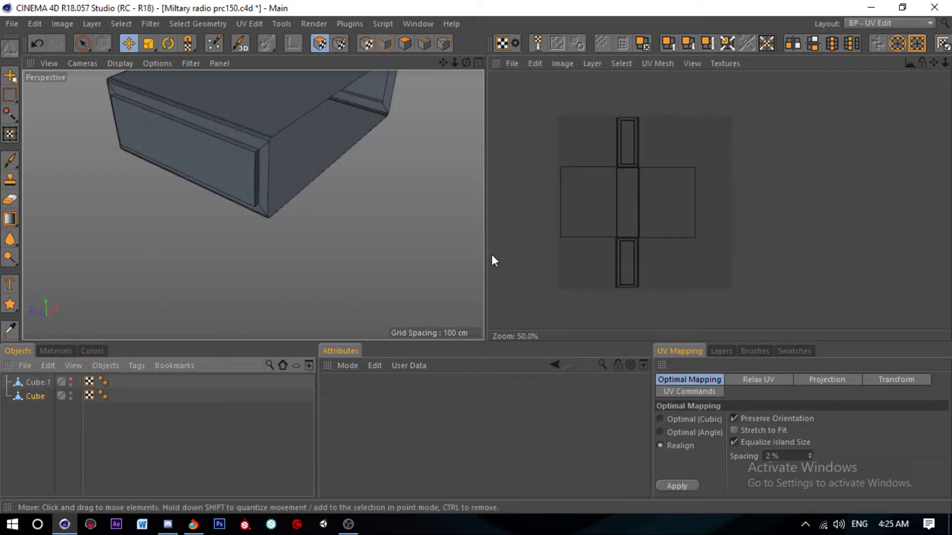
{"action": "left_click", "coordinate": [888, 23]}
{"action": "left_click", "coordinate": [684, 89]}
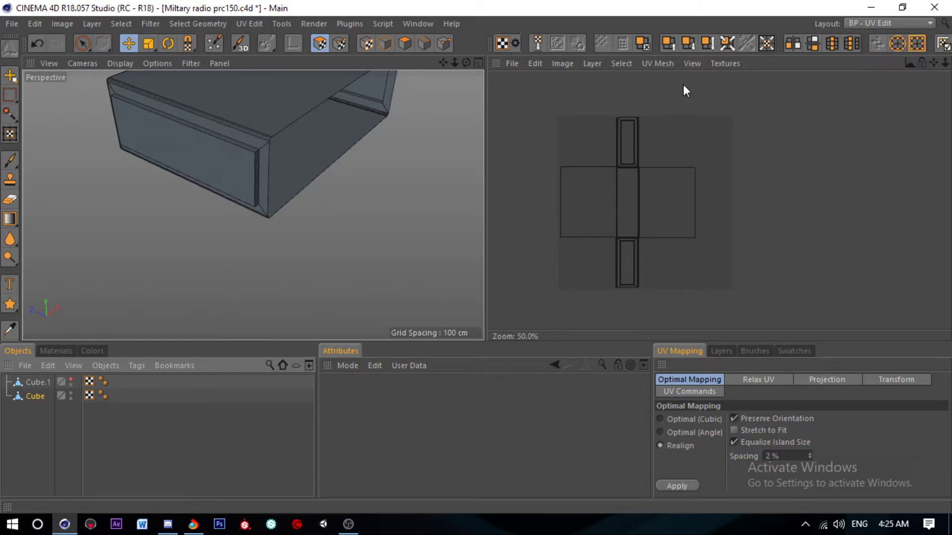
{"action": "scroll", "coordinate": [309, 304], "scroll_direction": "down", "scroll_amount": 3}
Step: Select the radio's top polygon and hide the main Cube in the viewport
{"action": "left_click", "coordinate": [306, 185]}
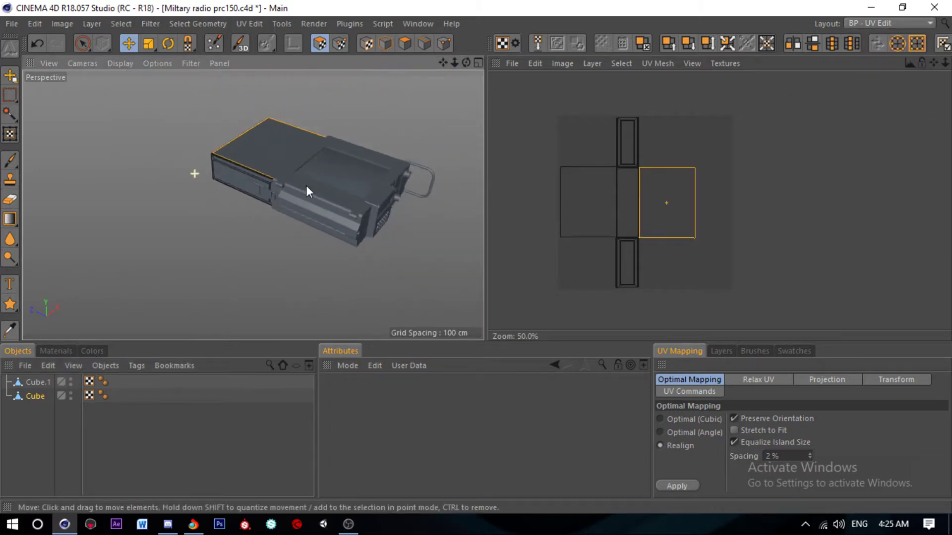
{"action": "scroll", "coordinate": [136, 172], "scroll_direction": "up", "scroll_amount": 3}
{"action": "scroll", "coordinate": [136, 174], "scroll_direction": "up", "scroll_amount": 3}
{"action": "scroll", "coordinate": [211, 156], "scroll_direction": "up", "scroll_amount": 2}
{"action": "left_click", "coordinate": [405, 44]}
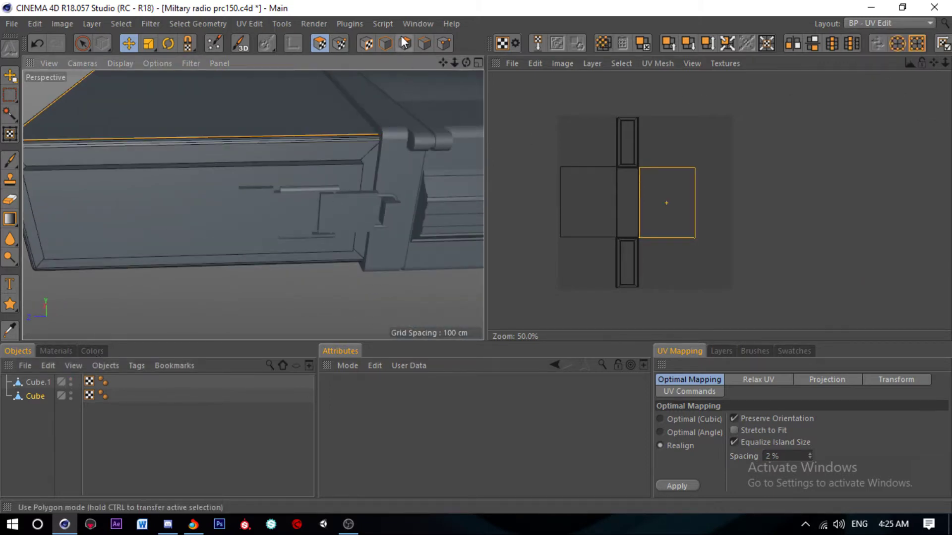
{"action": "double_click", "coordinate": [71, 392]}
{"action": "scroll", "coordinate": [188, 211], "scroll_direction": "up", "scroll_amount": 2}
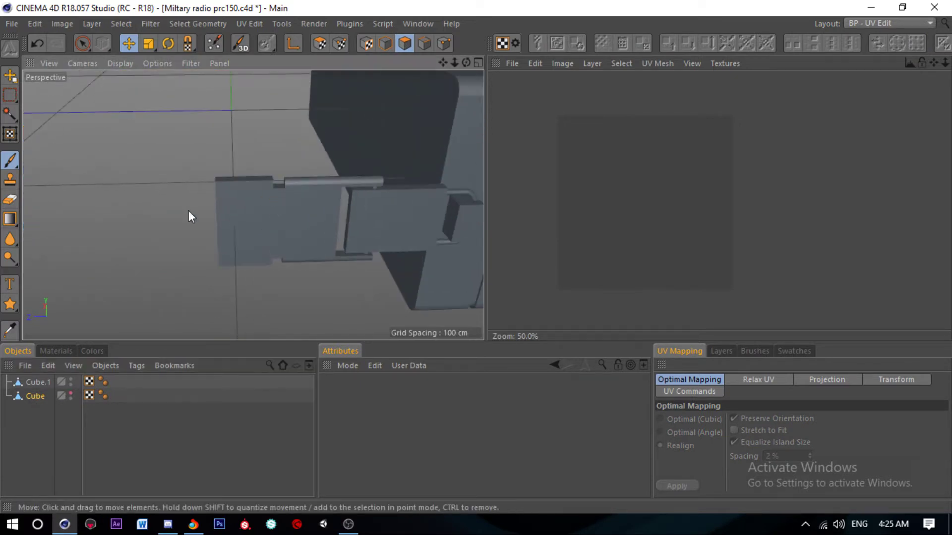
Step: Split the latch panel polygons from Cube.1 into a new Cube.2 object
{"action": "left_click", "coordinate": [385, 44]}
{"action": "left_click", "coordinate": [319, 222]}
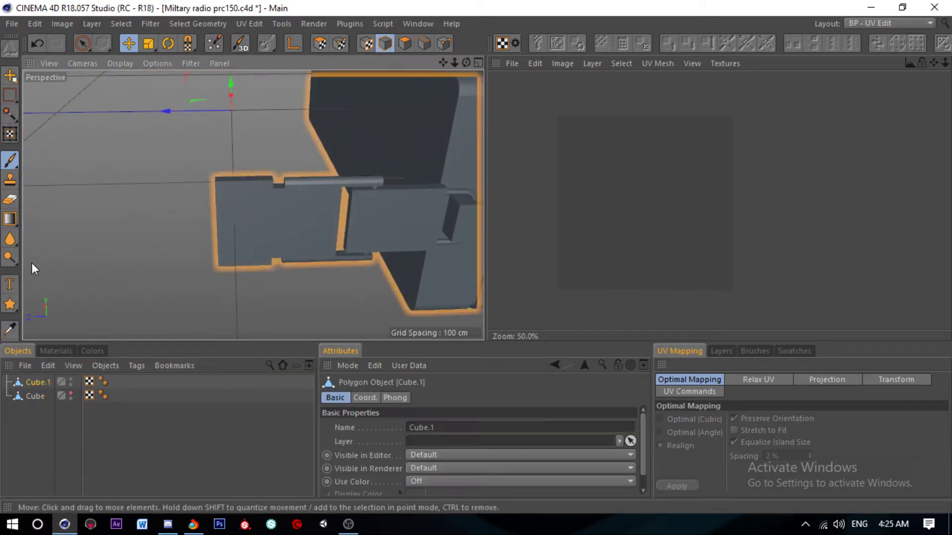
{"action": "left_click", "coordinate": [419, 39]}
{"action": "left_click", "coordinate": [304, 212]}
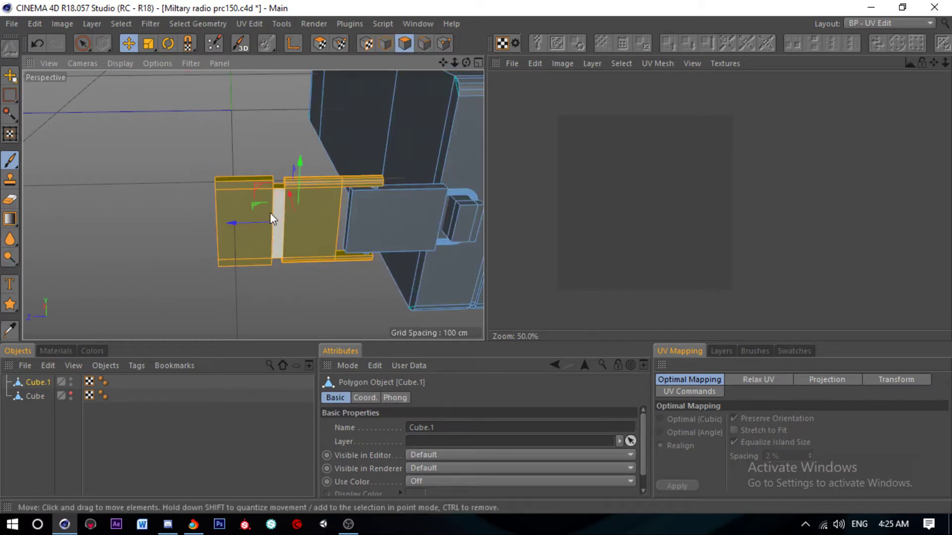
{"action": "right_click", "coordinate": [196, 126]}
{"action": "left_click", "coordinate": [245, 422]}
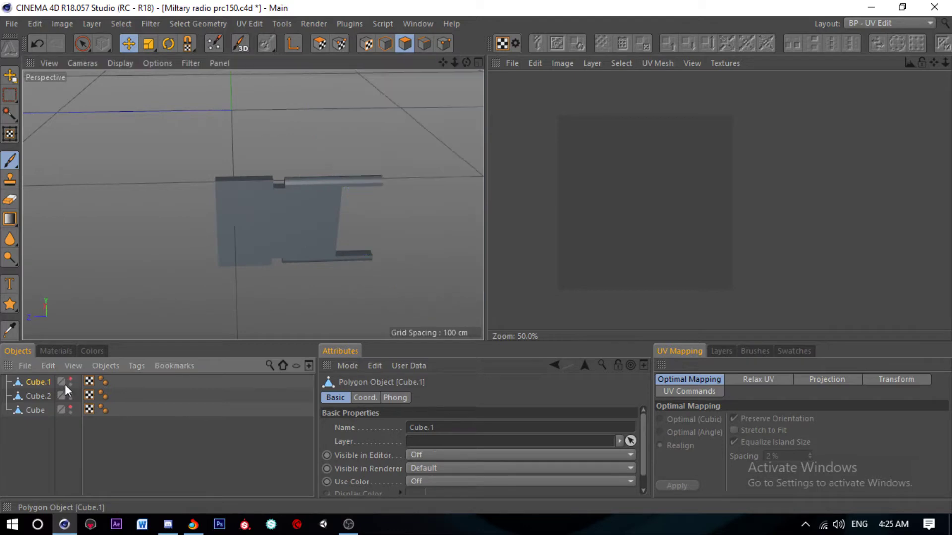
Step: Merge Cube and Cube.1 into a single Cube.3 with Connect Objects + Delete
{"action": "left_click", "coordinate": [44, 397]}
{"action": "left_click", "coordinate": [38, 410]}
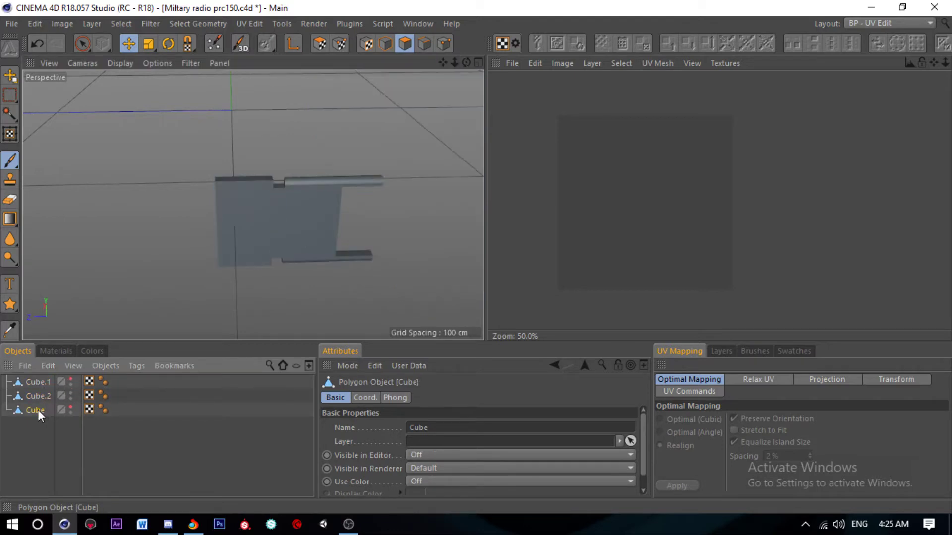
{"action": "left_click", "coordinate": [38, 385], "text": "ctrl"}
{"action": "right_click", "coordinate": [39, 384]}
{"action": "left_click", "coordinate": [112, 433]}
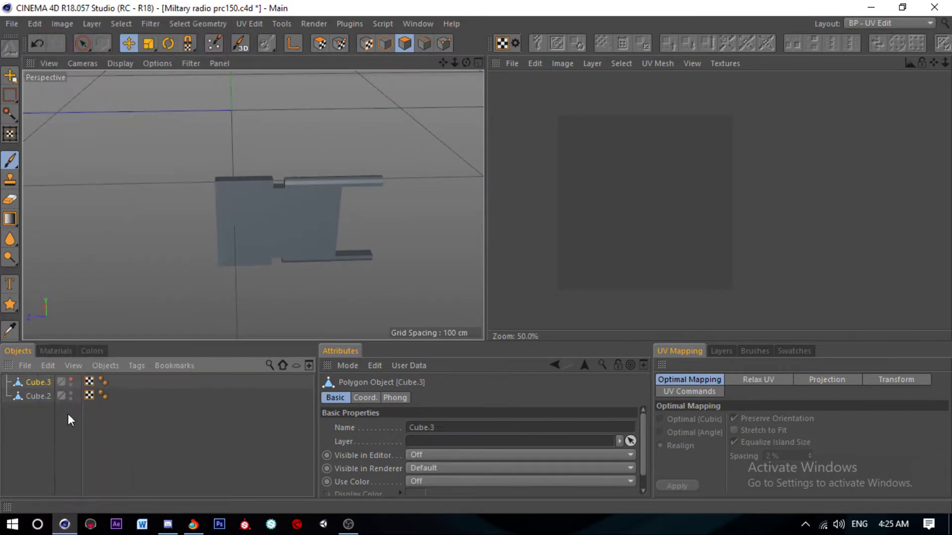
{"action": "left_click", "coordinate": [41, 397]}
{"action": "scroll", "coordinate": [298, 193], "scroll_direction": "up", "scroll_amount": 2}
{"action": "scroll", "coordinate": [298, 164], "scroll_direction": "up", "scroll_amount": 3}
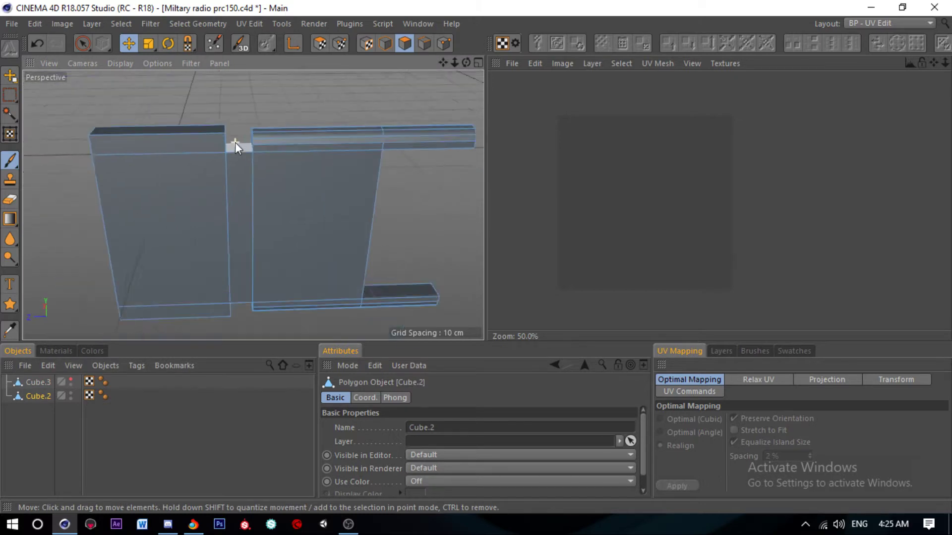
Step: Select the polygons at the Cube.2 bar's end and enter UV Polygon mode
{"action": "left_click_drag", "start_coordinate": [236, 142], "coordinate": [217, 145], "text": "alt"}
{"action": "scroll", "coordinate": [221, 142], "scroll_direction": "down", "scroll_amount": 5}
{"action": "scroll", "coordinate": [248, 193], "scroll_direction": "up", "scroll_amount": 6}
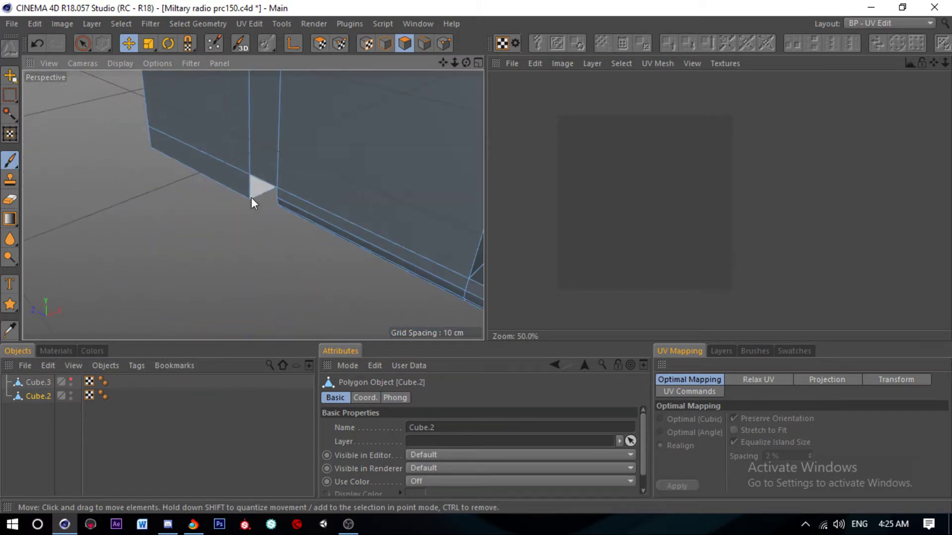
{"action": "scroll", "coordinate": [164, 204], "scroll_direction": "down", "scroll_amount": 3}
{"action": "scroll", "coordinate": [241, 241], "scroll_direction": "down", "scroll_amount": 3}
{"action": "scroll", "coordinate": [264, 195], "scroll_direction": "up", "scroll_amount": 2}
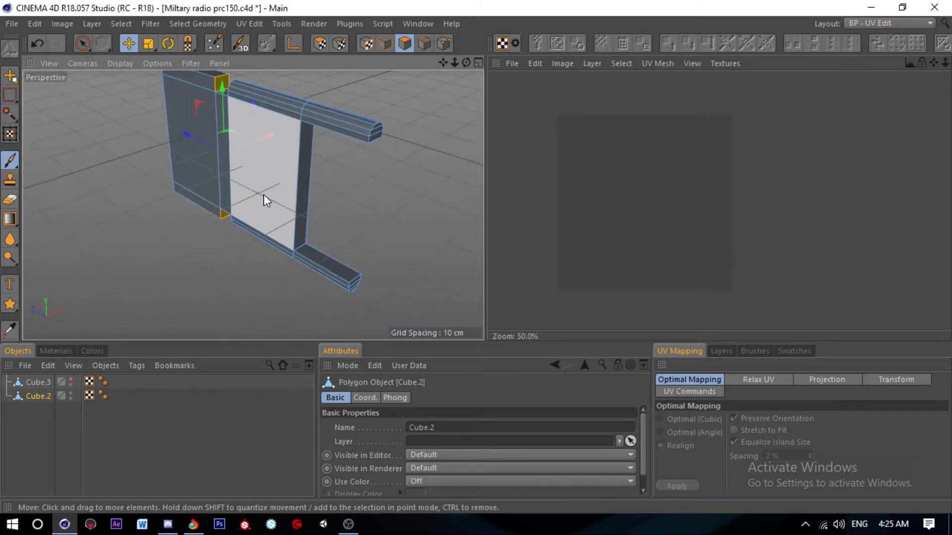
{"action": "scroll", "coordinate": [381, 126], "scroll_direction": "up", "scroll_amount": 2}
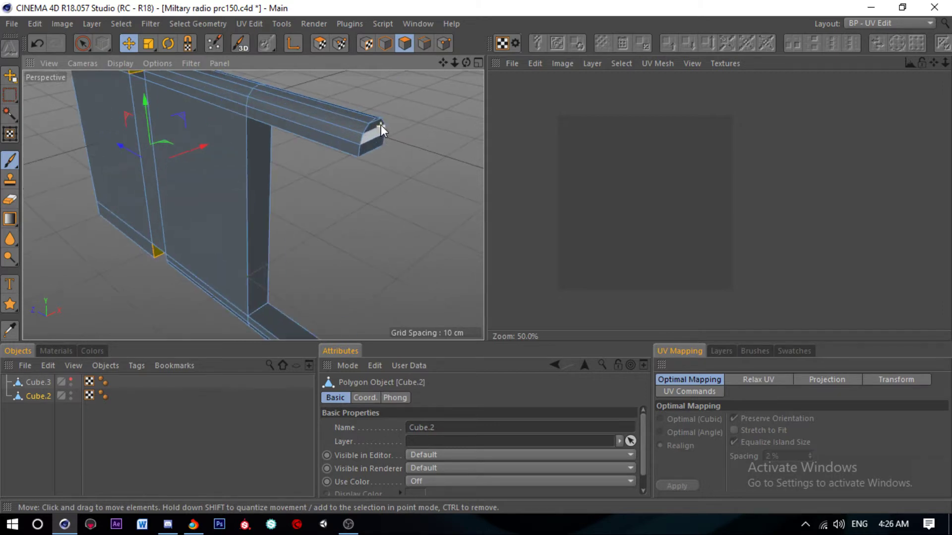
{"action": "scroll", "coordinate": [381, 125], "scroll_direction": "up", "scroll_amount": 2}
{"action": "mouse_move", "coordinate": [374, 114]}
{"action": "left_mouse_down"}
{"action": "mouse_move", "coordinate": [371, 171]}
{"action": "mouse_move", "coordinate": [249, 105]}
{"action": "mouse_move", "coordinate": [271, 200]}
{"action": "mouse_move", "coordinate": [238, 238]}
{"action": "mouse_move", "coordinate": [252, 114]}
{"action": "mouse_move", "coordinate": [255, 281]}
{"action": "mouse_move", "coordinate": [317, 303]}
{"action": "left_mouse_up"}
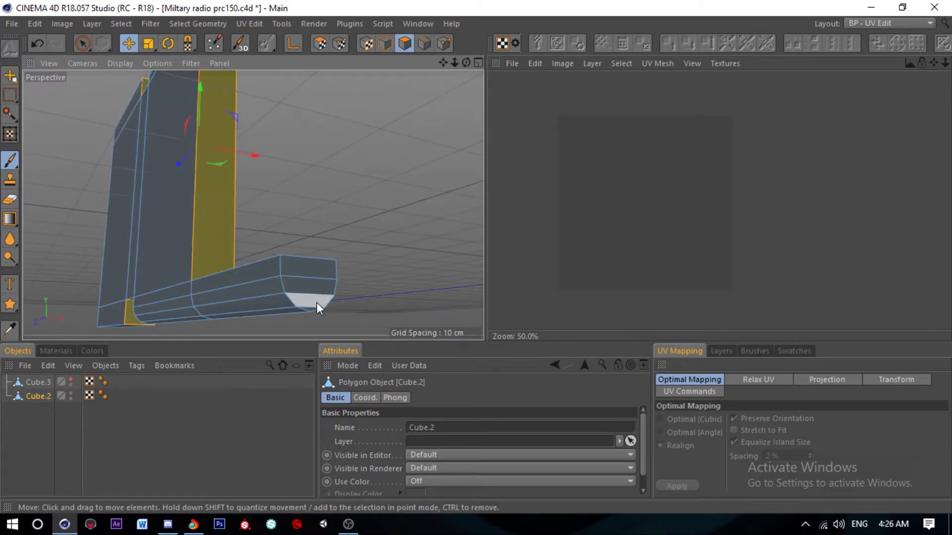
{"action": "mouse_move", "coordinate": [260, 243]}
{"action": "left_mouse_down", "text": "alt"}
{"action": "mouse_move", "coordinate": [290, 225]}
{"action": "mouse_move", "coordinate": [308, 164]}
{"action": "left_mouse_up", "text": "alt"}
{"action": "left_click", "coordinate": [321, 43]}
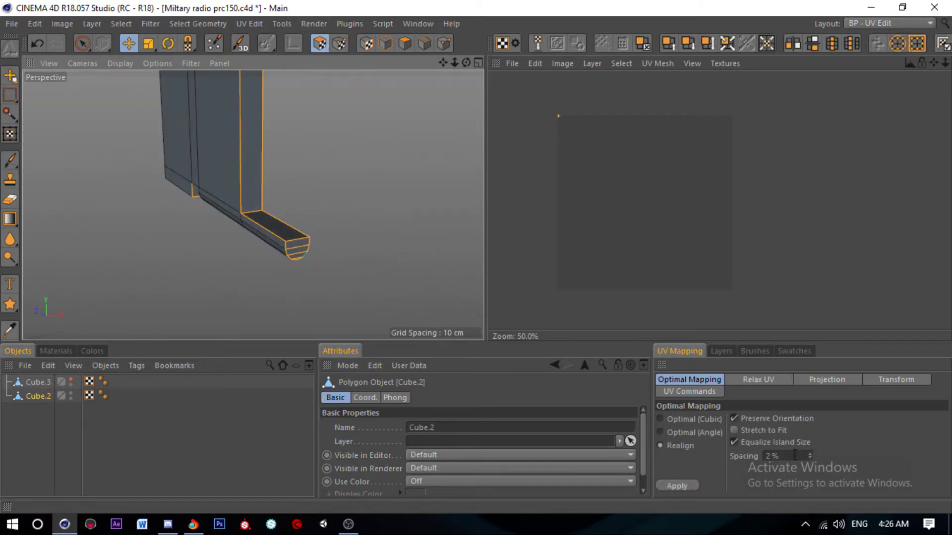
Step: Relax the latch's UVs and rotate the main island upright
{"action": "left_click", "coordinate": [756, 385]}
{"action": "left_click", "coordinate": [696, 479]}
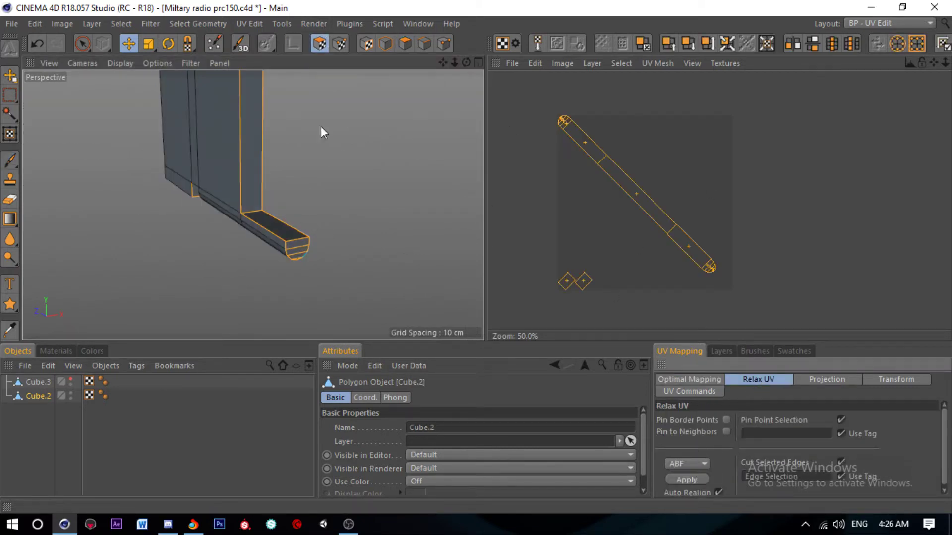
{"action": "key", "text": "r"}
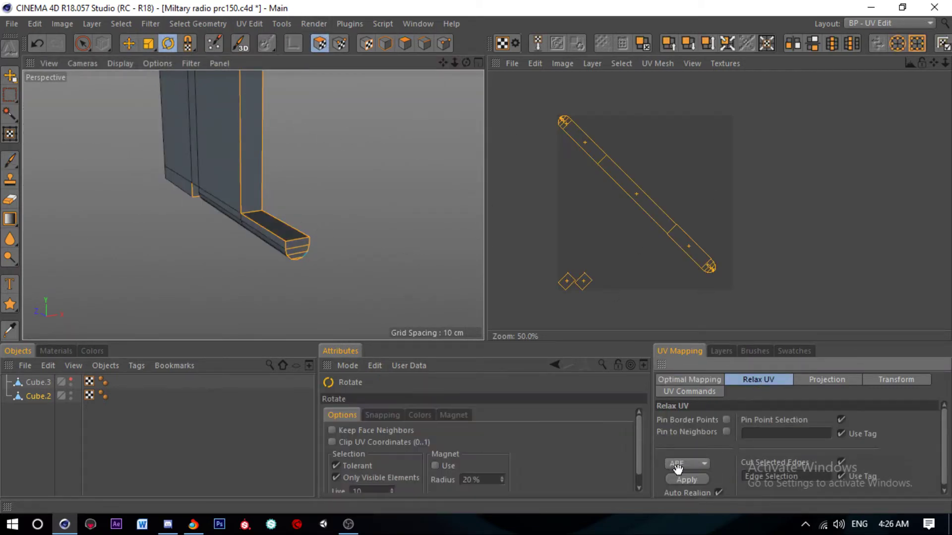
{"action": "left_click", "coordinate": [682, 466]}
{"action": "left_click_drag", "start_coordinate": [685, 263], "coordinate": [710, 258]}
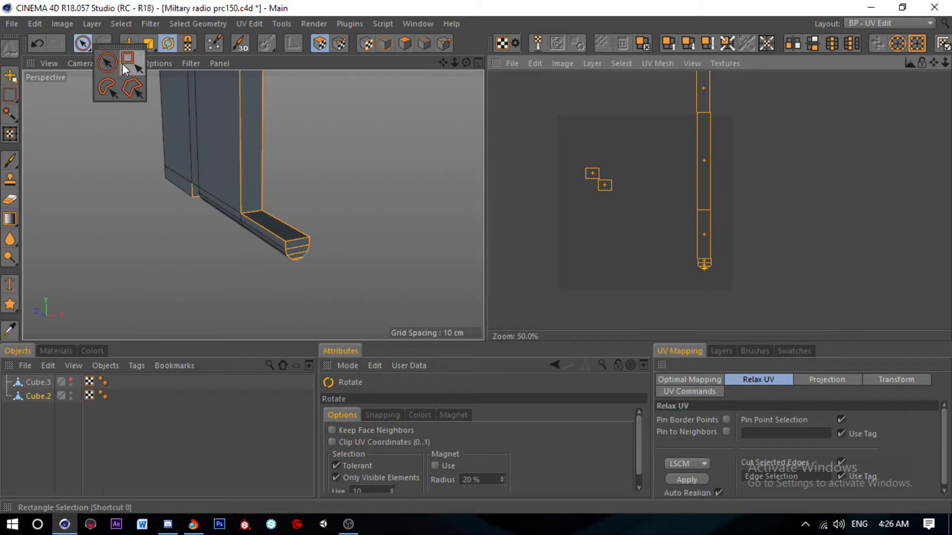
Step: Clear the UV selection and re-relax Cube.2's UVs with LSCM
{"action": "left_click_drag", "start_coordinate": [84, 48], "coordinate": [125, 67]}
{"action": "left_click_drag", "start_coordinate": [550, 151], "coordinate": [663, 219]}
{"action": "left_click", "coordinate": [696, 482]}
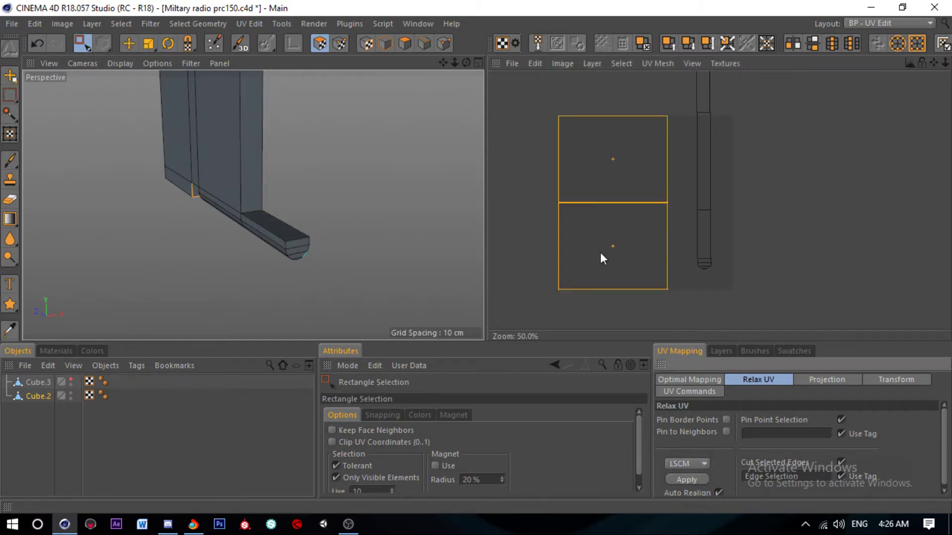
{"action": "scroll", "coordinate": [606, 233], "scroll_direction": "down", "scroll_amount": 3}
Step: Select all Cube.2 polygons and realign the islands with Optimal Mapping Realign
{"action": "key", "text": "ctrl+a"}
{"action": "left_click", "coordinate": [697, 381]}
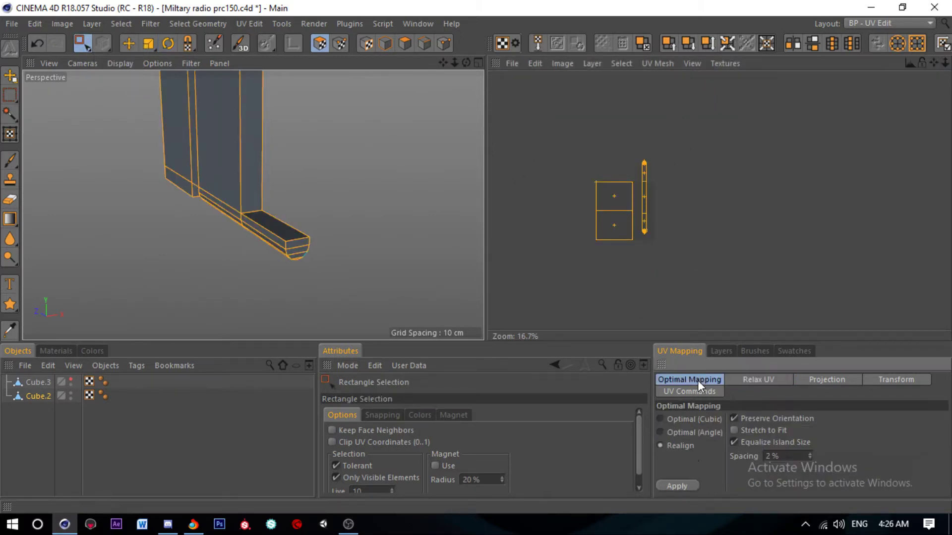
{"action": "left_click", "coordinate": [680, 486]}
{"action": "scroll", "coordinate": [613, 216], "scroll_direction": "up", "scroll_amount": 5}
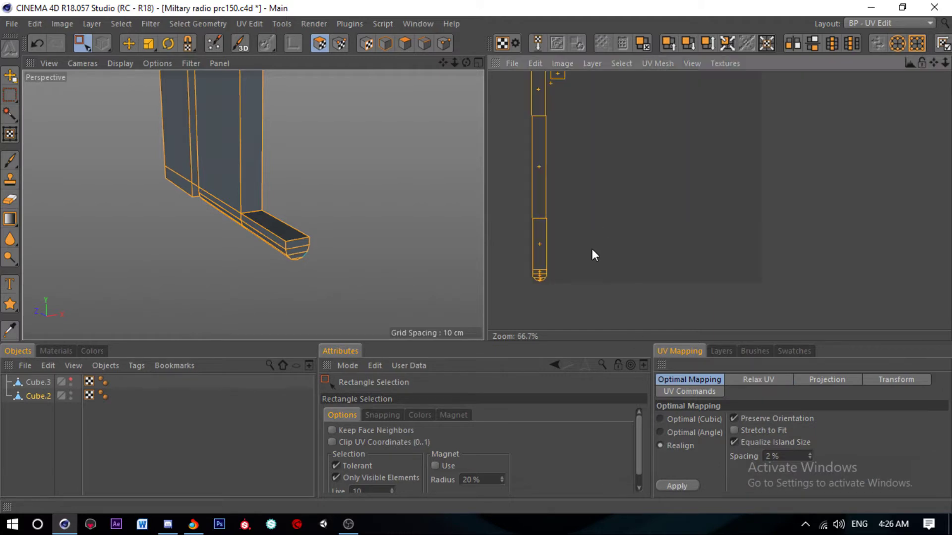
{"action": "scroll", "coordinate": [385, 246], "scroll_direction": "down", "scroll_amount": 3}
{"action": "scroll", "coordinate": [664, 171], "scroll_direction": "down", "scroll_amount": 2}
{"action": "scroll", "coordinate": [632, 167], "scroll_direction": "up", "scroll_amount": 4}
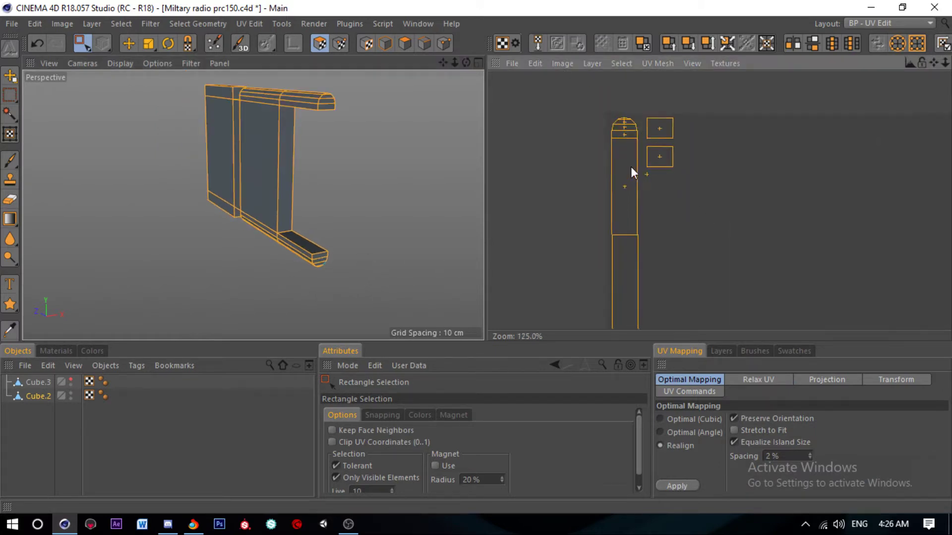
{"action": "scroll", "coordinate": [631, 167], "scroll_direction": "up", "scroll_amount": 1}
{"action": "scroll", "coordinate": [312, 148], "scroll_direction": "up", "scroll_amount": 3}
{"action": "scroll", "coordinate": [278, 105], "scroll_direction": "up", "scroll_amount": 3}
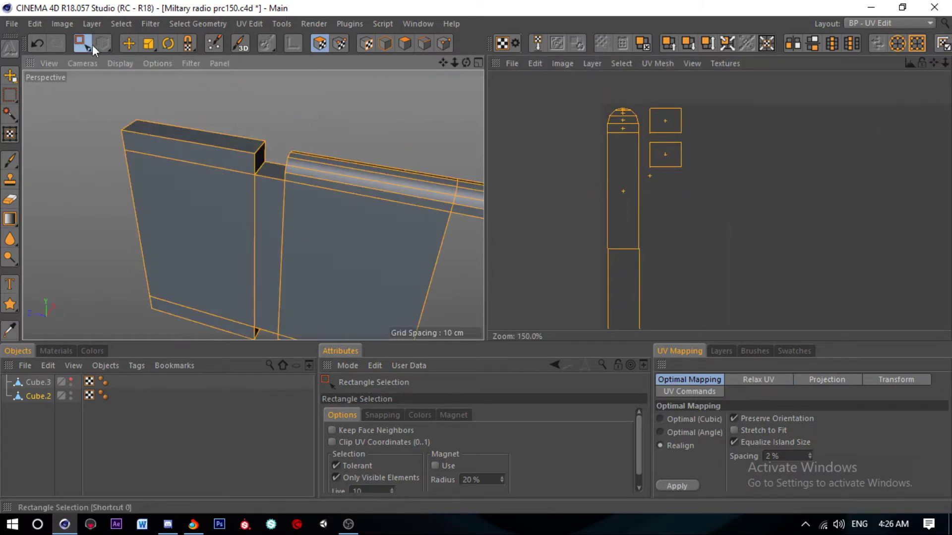
Step: Pick the panel's front and right side faces, then select all of Cube.2's polygons
{"action": "left_click", "coordinate": [128, 43]}
{"action": "left_click", "coordinate": [405, 43]}
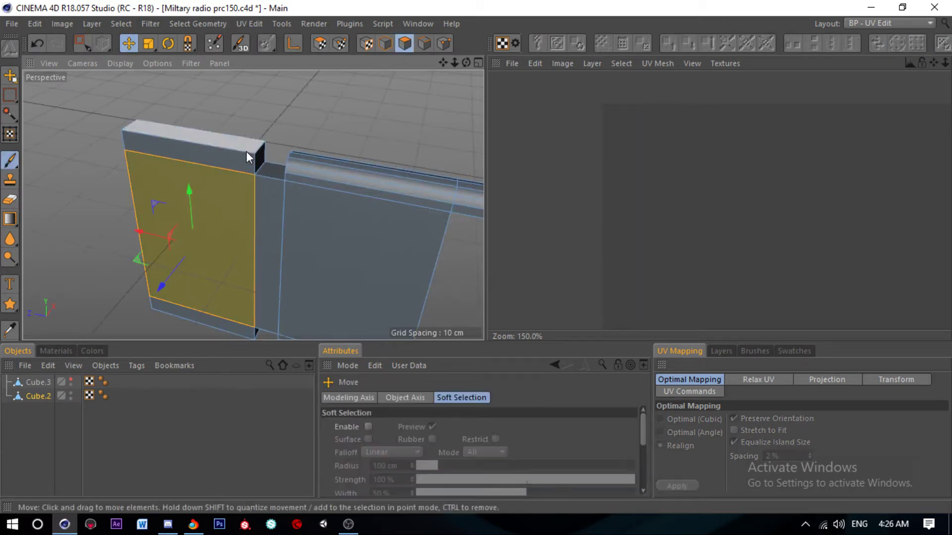
{"action": "left_click", "coordinate": [278, 224], "text": "shift"}
{"action": "left_click_drag", "start_coordinate": [260, 156], "coordinate": [292, 214], "text": "alt"}
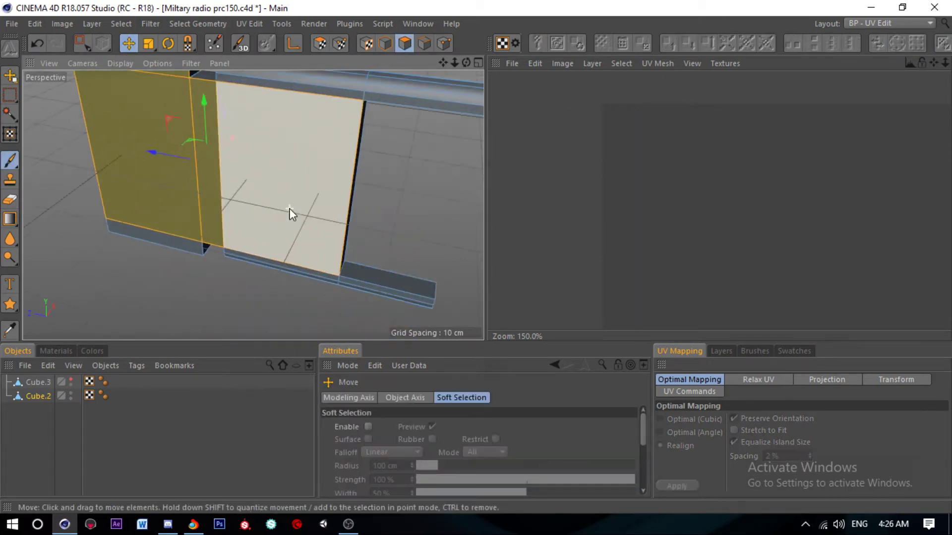
{"action": "scroll", "coordinate": [290, 215], "scroll_direction": "down", "scroll_amount": 3}
{"action": "key", "text": "ctrl+a"}
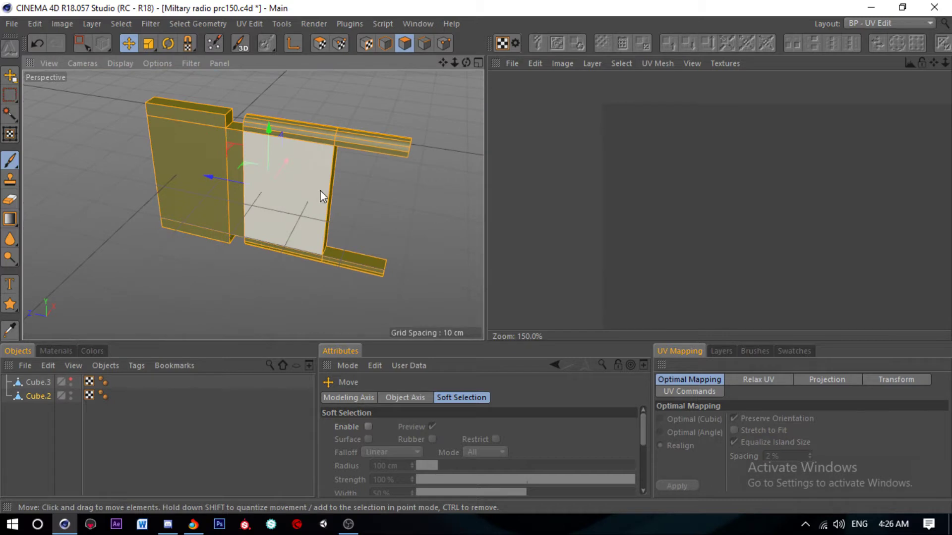
Step: In Edge mode, select the panel's top edge and the left block's top edge as seams
{"action": "left_click", "coordinate": [424, 43]}
{"action": "scroll", "coordinate": [268, 114], "scroll_direction": "up", "scroll_amount": 3}
{"action": "left_click", "coordinate": [256, 152]}
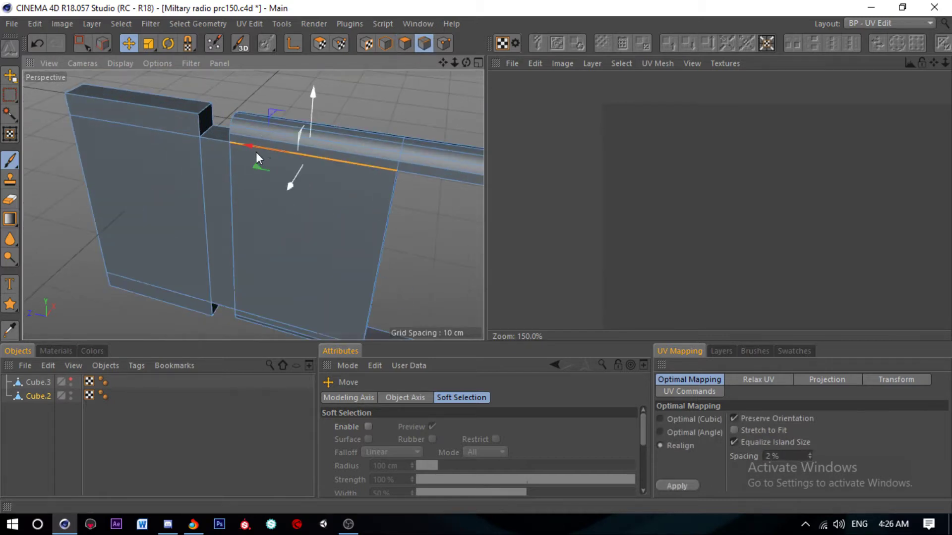
{"action": "scroll", "coordinate": [217, 141], "scroll_direction": "down", "scroll_amount": 2}
{"action": "left_click", "coordinate": [182, 108], "text": "shift"}
{"action": "left_click_drag", "start_coordinate": [182, 108], "coordinate": [220, 98], "text": "alt"}
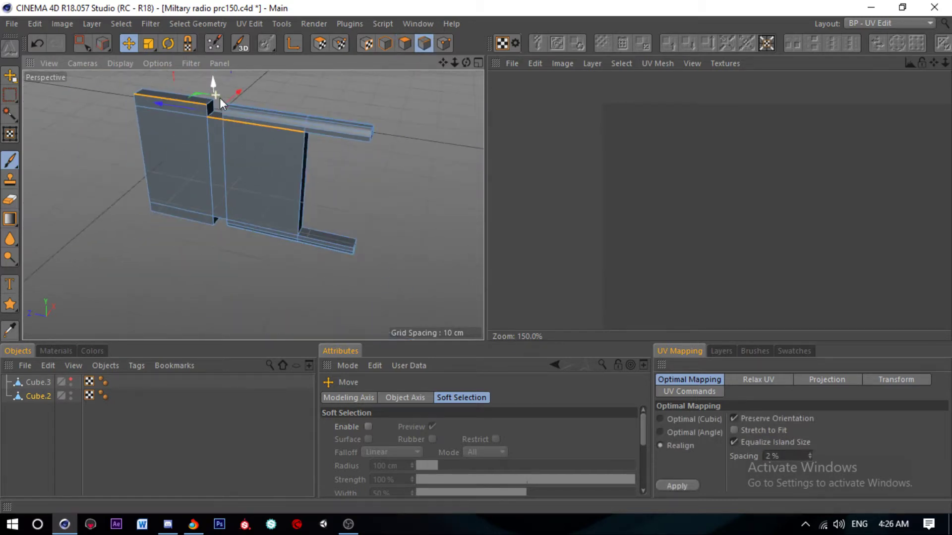
{"action": "scroll", "coordinate": [306, 171], "scroll_direction": "up", "scroll_amount": 3}
{"action": "scroll", "coordinate": [274, 164], "scroll_direction": "down", "scroll_amount": 3}
{"action": "left_click_drag", "start_coordinate": [344, 145], "coordinate": [149, 134], "text": "alt"}
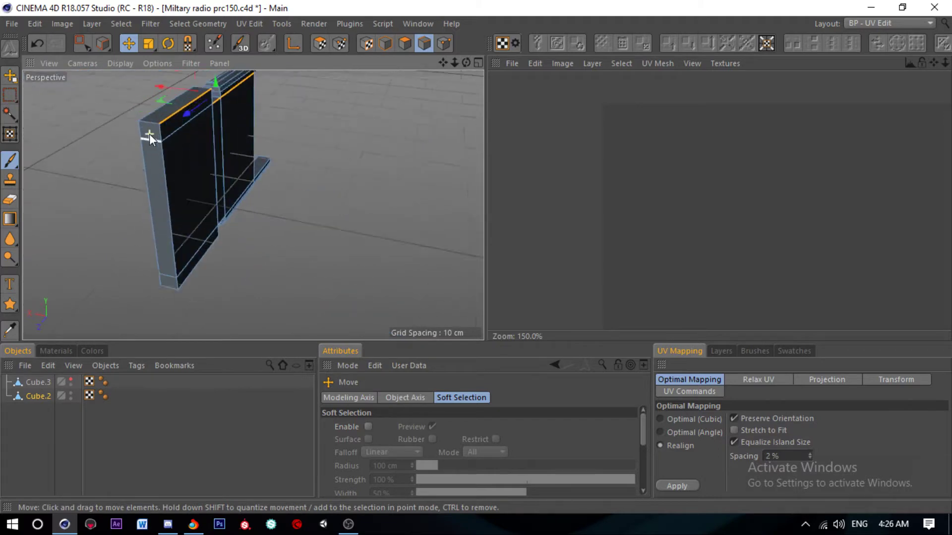
Step: Add the left front and left block bottom edges, then store the seams with Set Selection
{"action": "scroll", "coordinate": [149, 134], "scroll_direction": "up", "scroll_amount": 2}
{"action": "left_click", "coordinate": [162, 127], "text": "shift"}
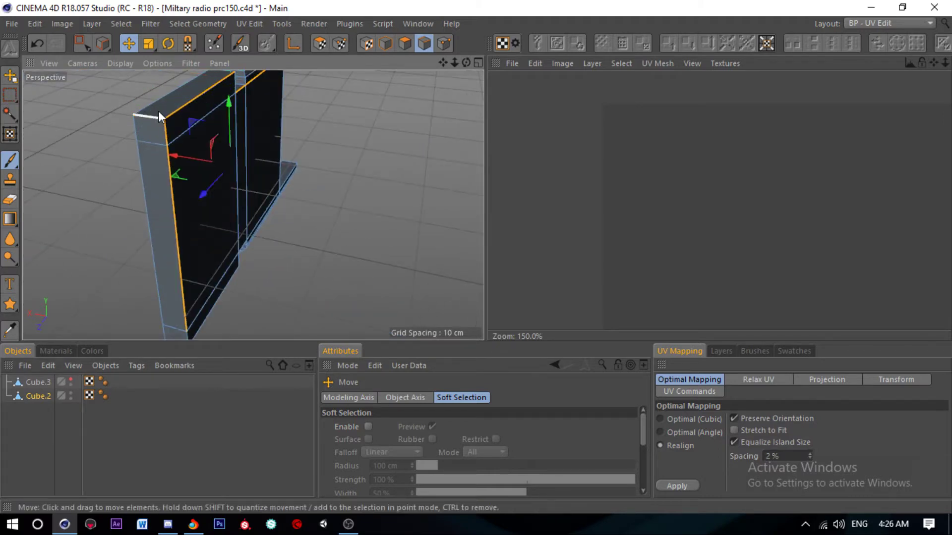
{"action": "scroll", "coordinate": [158, 116], "scroll_direction": "down", "scroll_amount": 2}
{"action": "left_click", "coordinate": [170, 247], "text": "shift"}
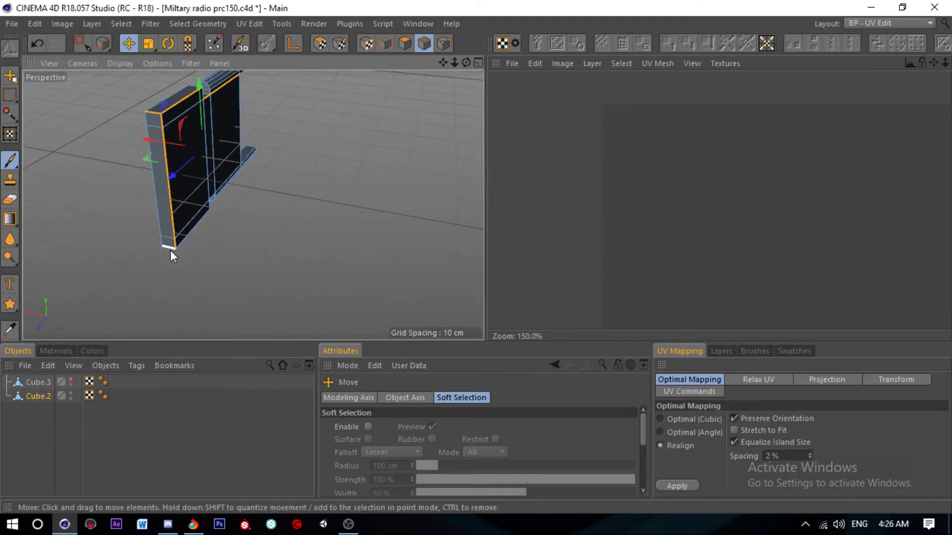
{"action": "left_click", "coordinate": [208, 24]}
{"action": "left_click", "coordinate": [227, 370]}
Step: In UV Polygons mode, unfold Cube.2's UVs along the seams with Relax UV
{"action": "left_click", "coordinate": [320, 43]}
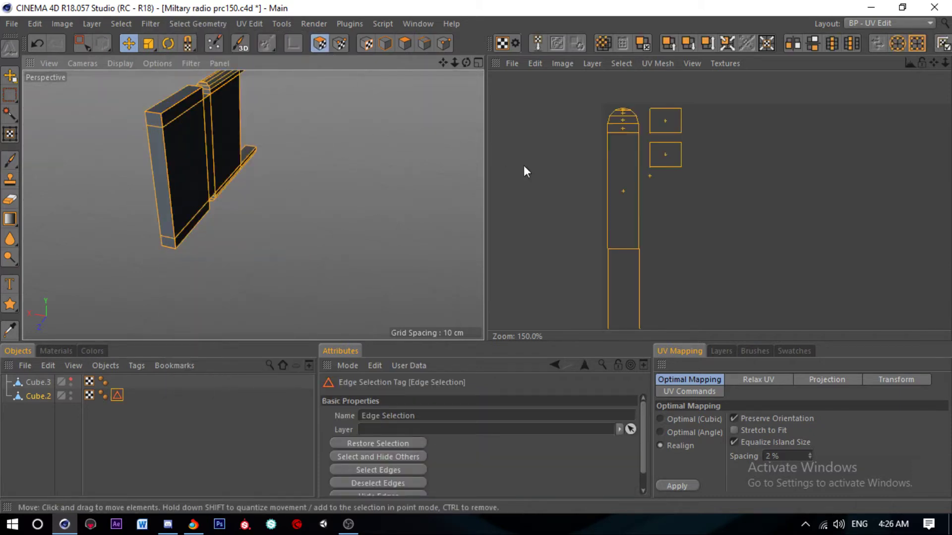
{"action": "scroll", "coordinate": [597, 162], "scroll_direction": "down", "scroll_amount": 4}
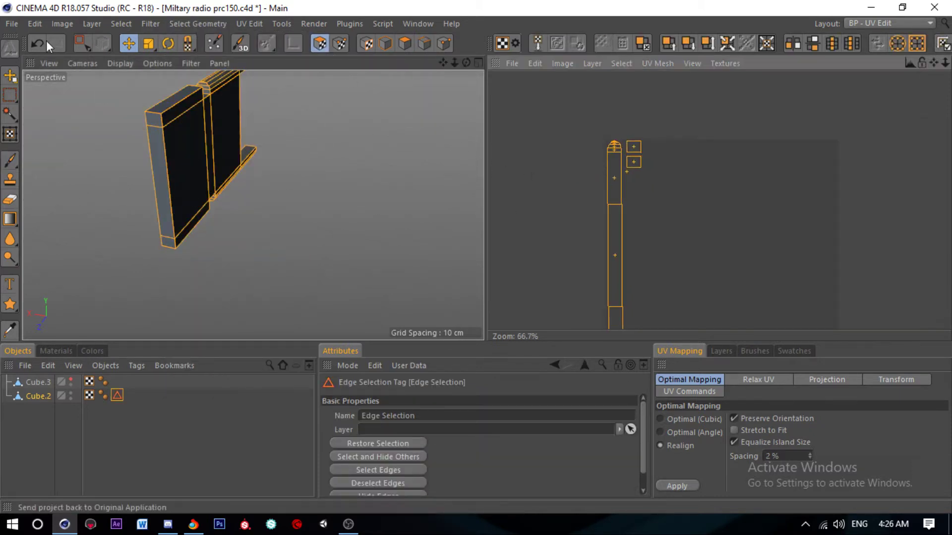
{"action": "left_click", "coordinate": [82, 43]}
{"action": "scroll", "coordinate": [580, 138], "scroll_direction": "down", "scroll_amount": 4}
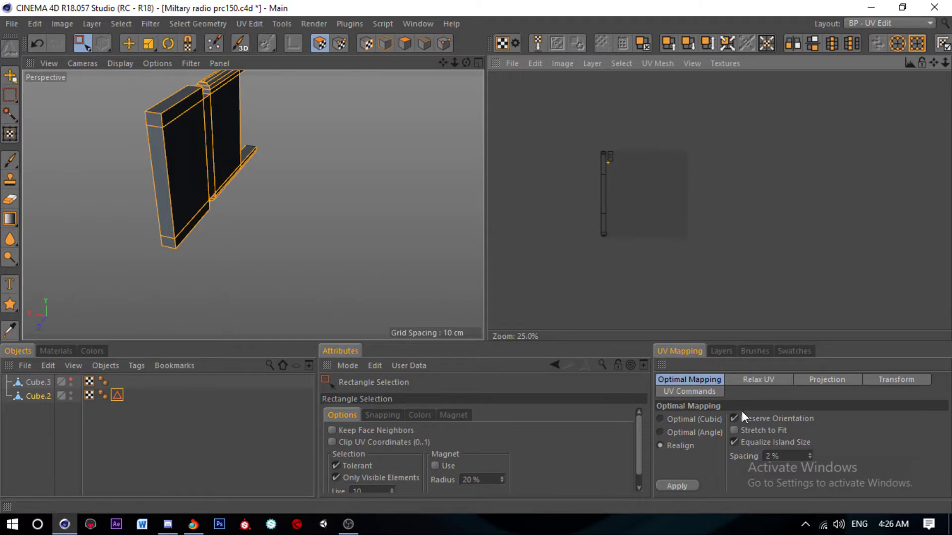
{"action": "left_click", "coordinate": [753, 381]}
{"action": "left_click", "coordinate": [686, 480]}
{"action": "scroll", "coordinate": [649, 181], "scroll_direction": "up", "scroll_amount": 3}
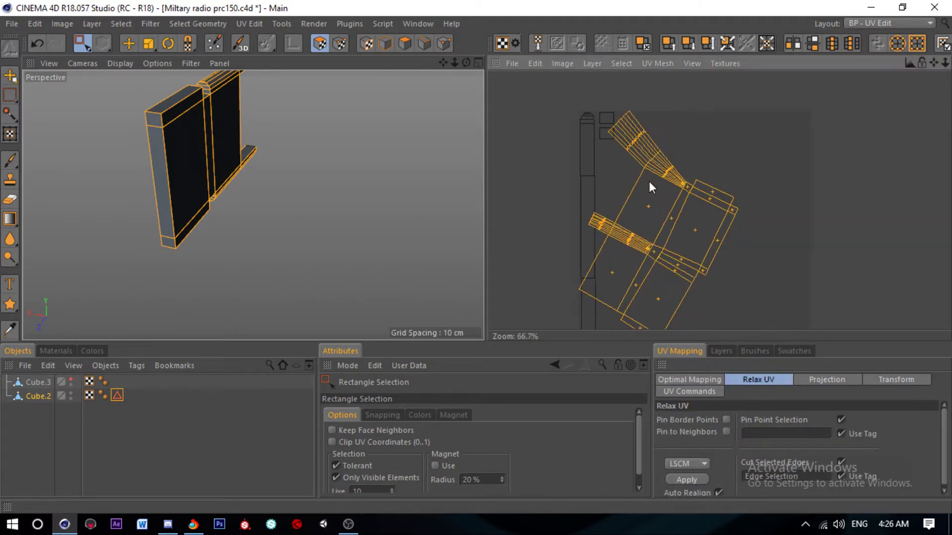
{"action": "scroll", "coordinate": [748, 226], "scroll_direction": "up", "scroll_amount": 3}
Step: Move the unfolded island left and re-relax the UVs with the ABF method
{"action": "left_click", "coordinate": [131, 42]}
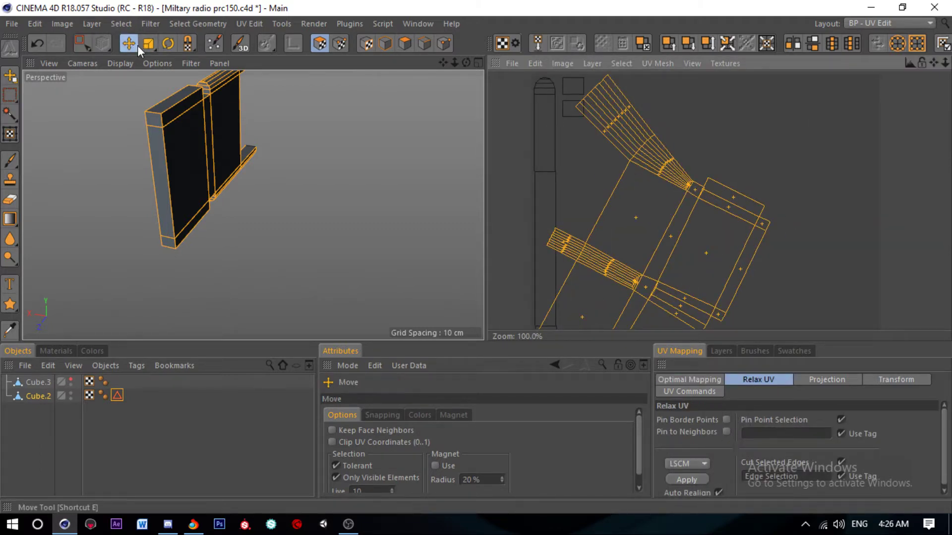
{"action": "scroll", "coordinate": [618, 152], "scroll_direction": "down", "scroll_amount": 2}
{"action": "left_click_drag", "start_coordinate": [619, 151], "coordinate": [510, 144]}
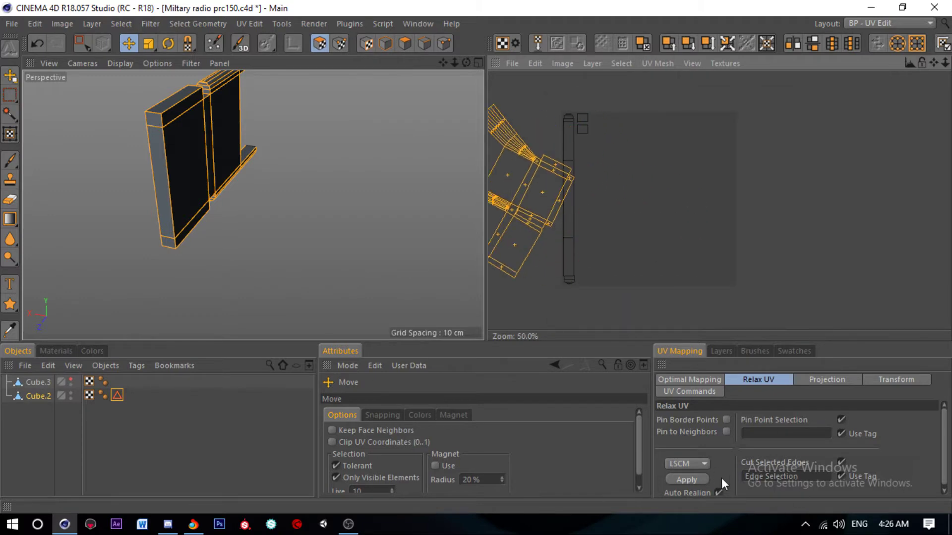
{"action": "left_click", "coordinate": [697, 479]}
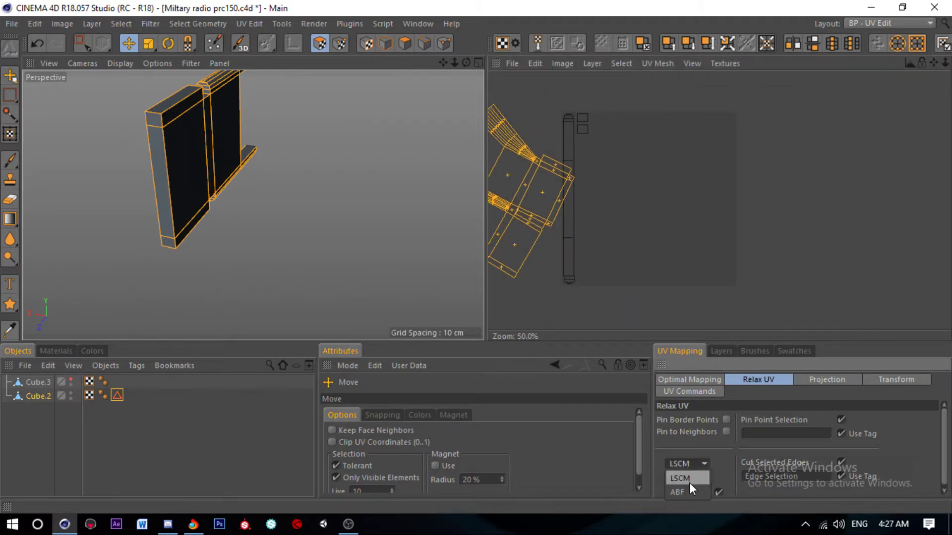
{"action": "left_click", "coordinate": [685, 480]}
{"action": "scroll", "coordinate": [617, 251], "scroll_direction": "up", "scroll_amount": 2}
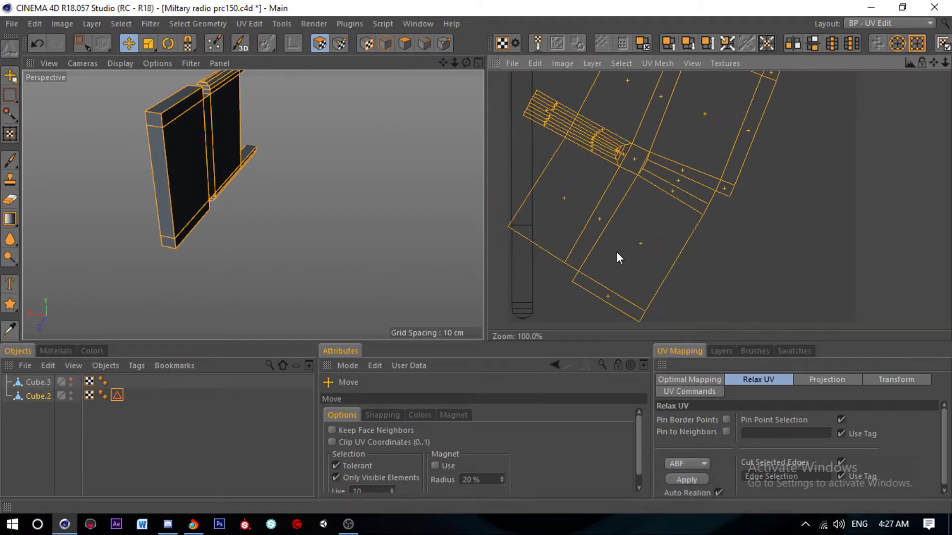
Step: Rotate Cube.2's UV islands upright
{"action": "left_click", "coordinate": [168, 43]}
{"action": "scroll", "coordinate": [509, 191], "scroll_direction": "down", "scroll_amount": 2}
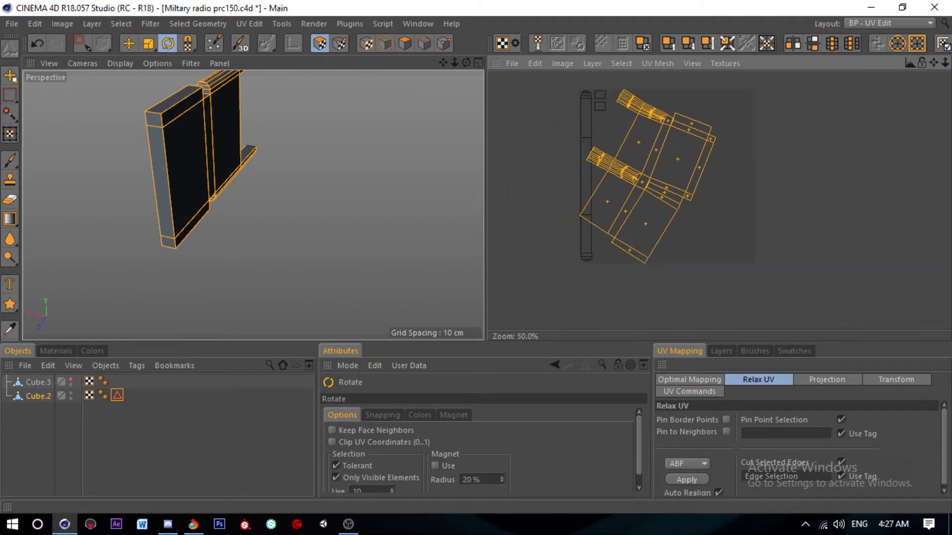
{"action": "left_click_drag", "start_coordinate": [509, 192], "coordinate": [643, 190]}
{"action": "scroll", "coordinate": [610, 159], "scroll_direction": "up", "scroll_amount": 3}
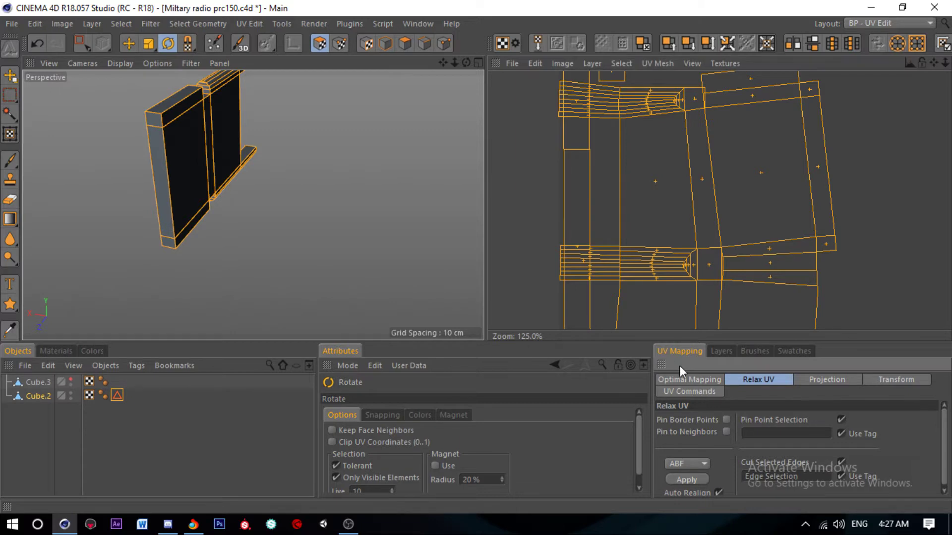
Step: Realign and pack Cube.2's UV islands with Optimal Mapping
{"action": "scroll", "coordinate": [637, 240], "scroll_direction": "down", "scroll_amount": 3}
{"action": "left_click", "coordinate": [689, 379]}
{"action": "left_click", "coordinate": [676, 482]}
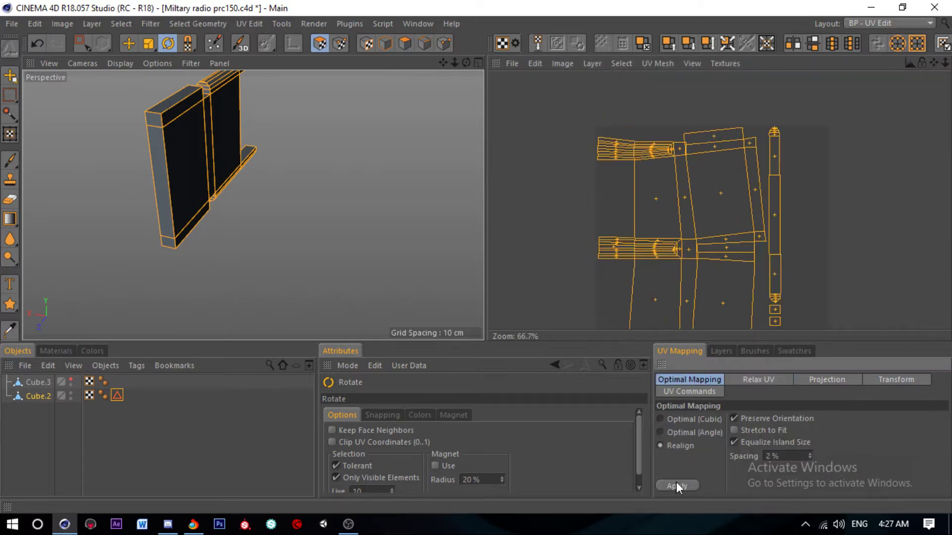
{"action": "scroll", "coordinate": [618, 126], "scroll_direction": "down", "scroll_amount": 3}
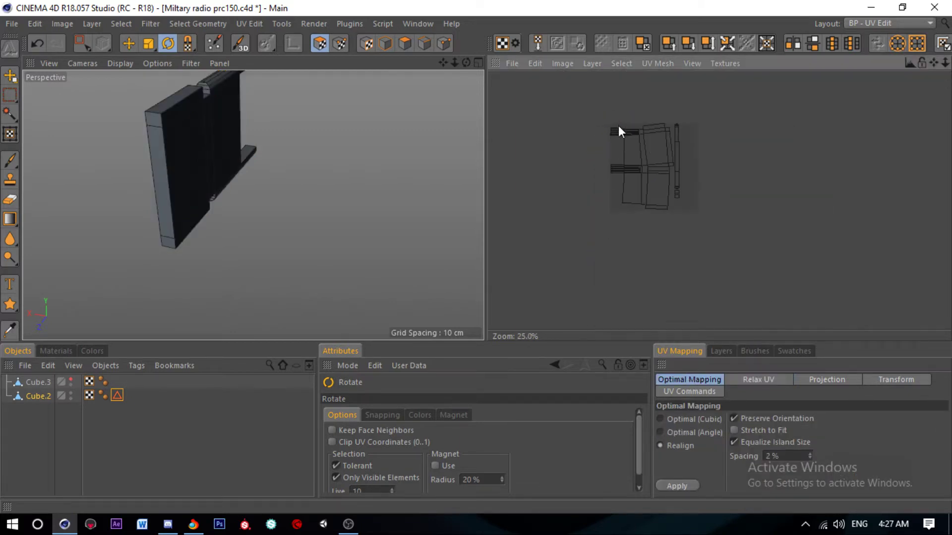
{"action": "scroll", "coordinate": [651, 158], "scroll_direction": "up", "scroll_amount": 2}
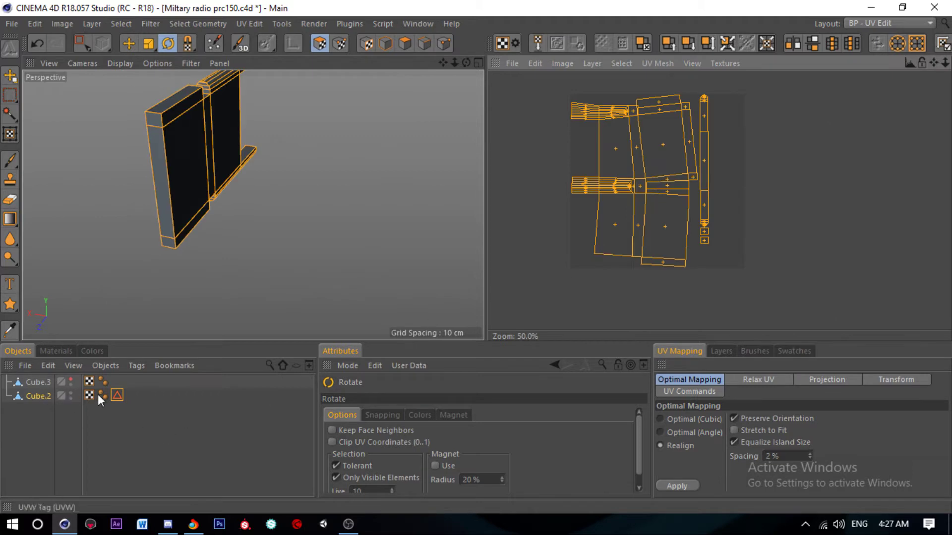
Step: Delete Cube.2's Edge Selection tag, shift the UV layout right and down, then select Cube.3
{"action": "left_click", "coordinate": [118, 396]}
{"action": "key", "text": "Delete"}
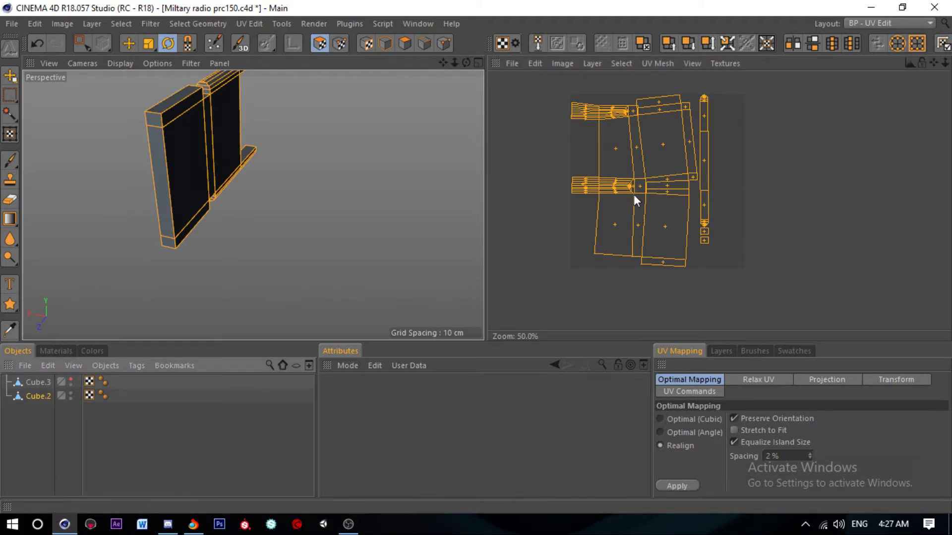
{"action": "scroll", "coordinate": [666, 174], "scroll_direction": "down", "scroll_amount": 2}
{"action": "key", "text": "ctrl+z"}
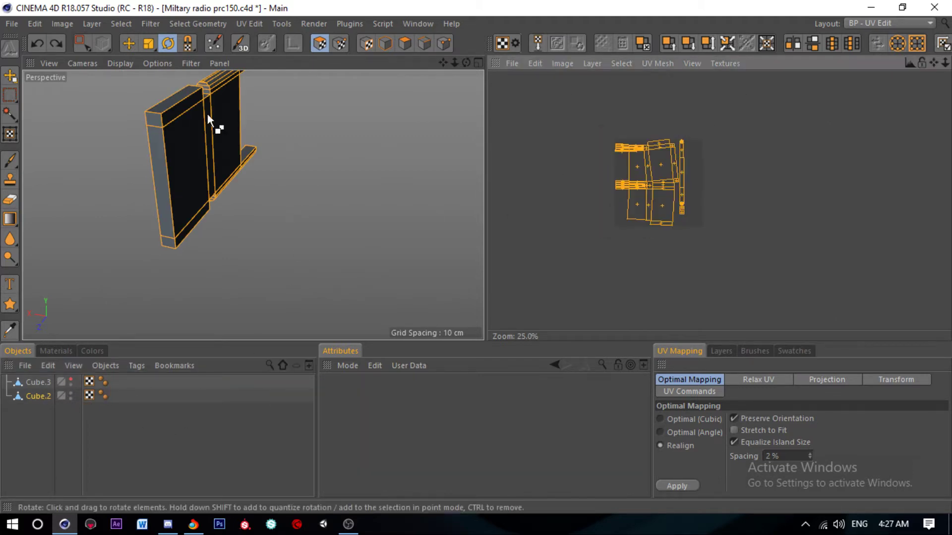
{"action": "left_click", "coordinate": [128, 43]}
{"action": "left_click_drag", "start_coordinate": [570, 150], "coordinate": [724, 209]}
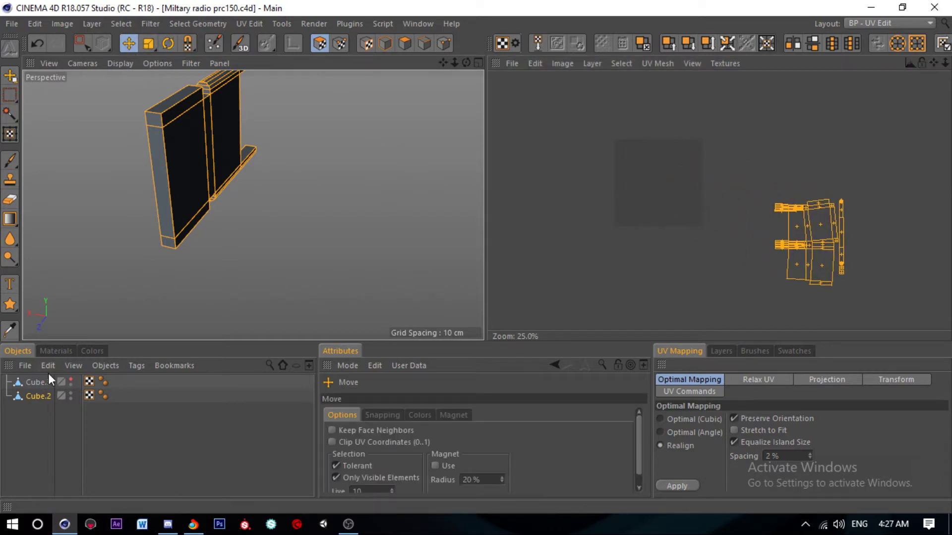
{"action": "left_click", "coordinate": [39, 382]}
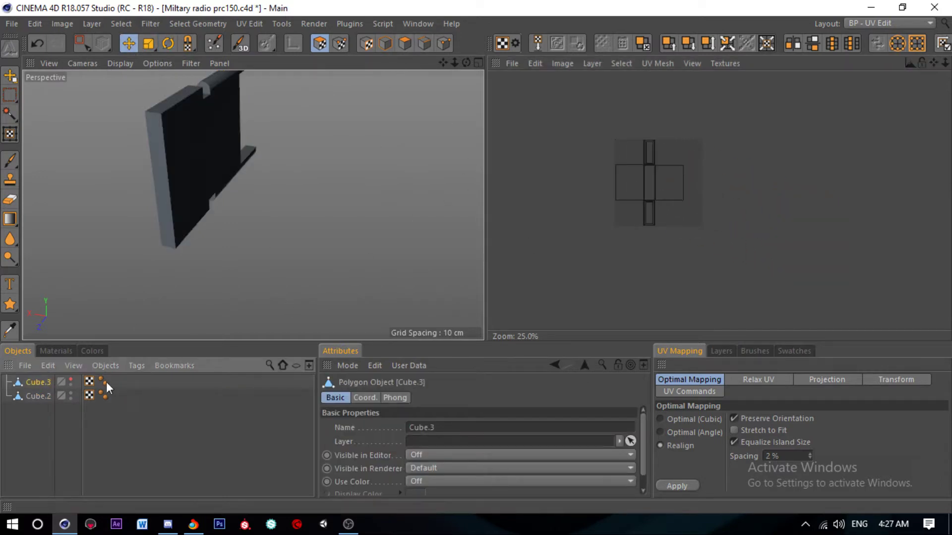
Step: Make Cube.3 visible in the editor and select all its polygons
{"action": "left_click", "coordinate": [71, 380]}
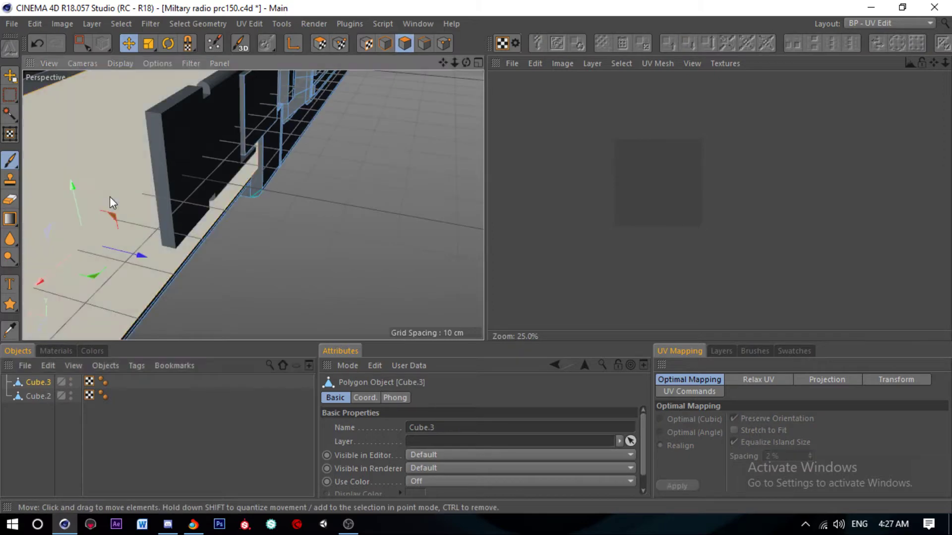
{"action": "key", "text": "ctrl+a"}
{"action": "key", "text": "ctrl+s"}
{"action": "left_click_drag", "start_coordinate": [675, 167], "coordinate": [608, 193]}
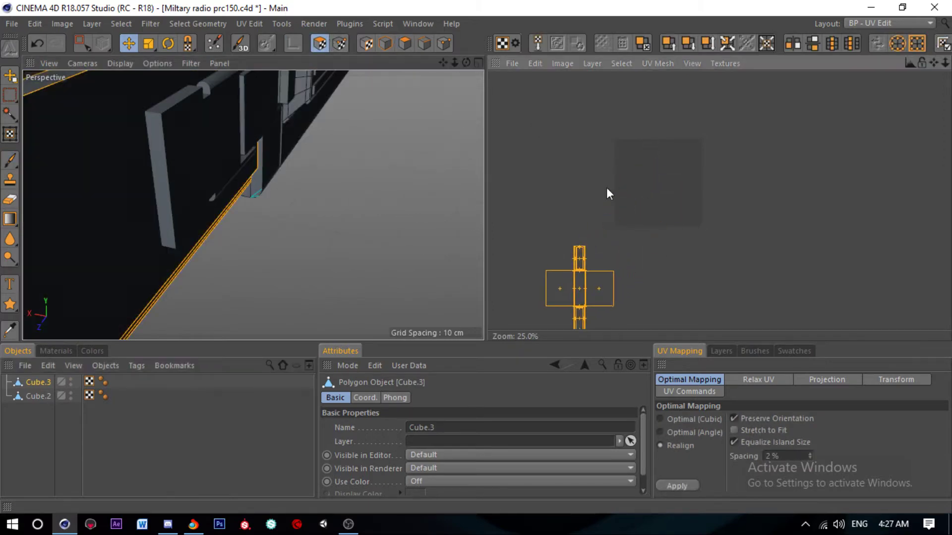
{"action": "scroll", "coordinate": [243, 246], "scroll_direction": "down", "scroll_amount": 3}
{"action": "scroll", "coordinate": [243, 244], "scroll_direction": "up", "scroll_amount": 3}
Step: Select the small plate's front face and show the UV Projection options
{"action": "left_click_drag", "start_coordinate": [149, 185], "coordinate": [177, 209], "text": "alt"}
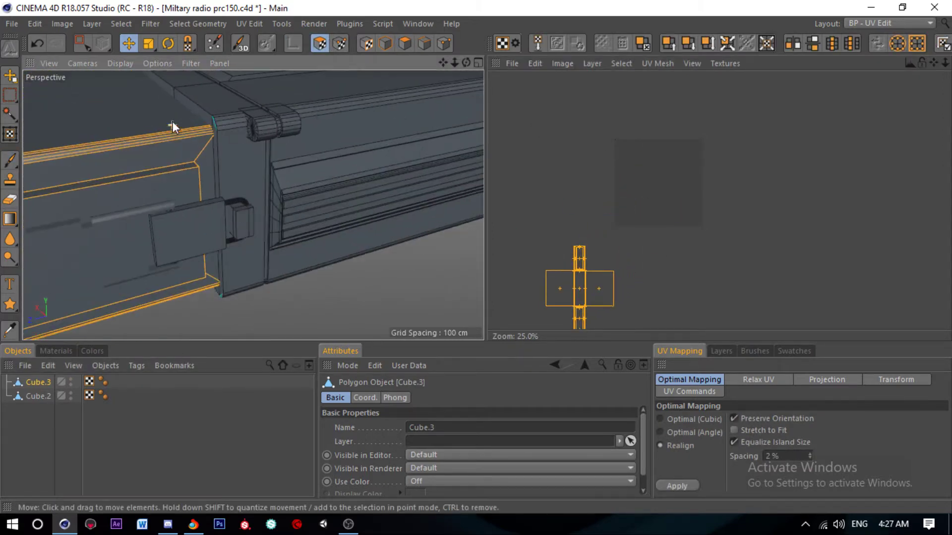
{"action": "left_click", "coordinate": [404, 44]}
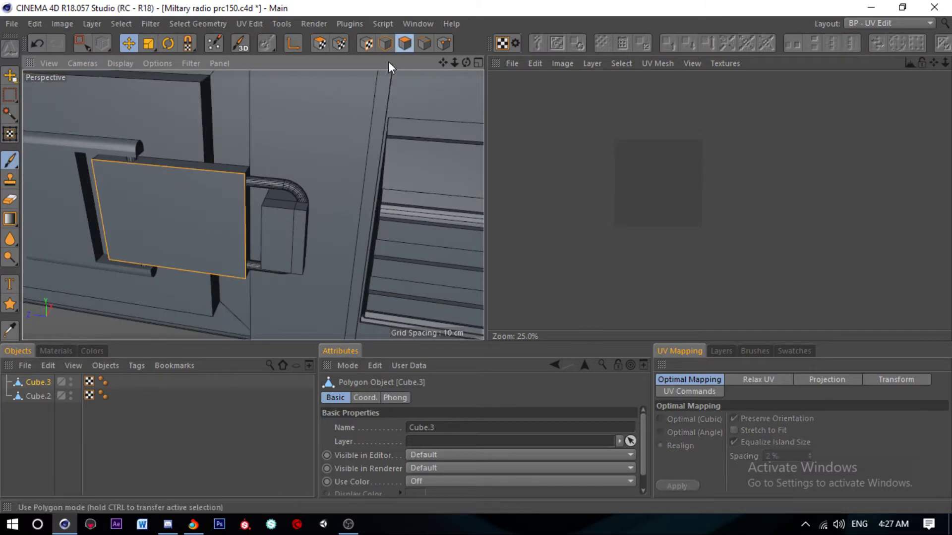
{"action": "left_click", "coordinate": [214, 194]}
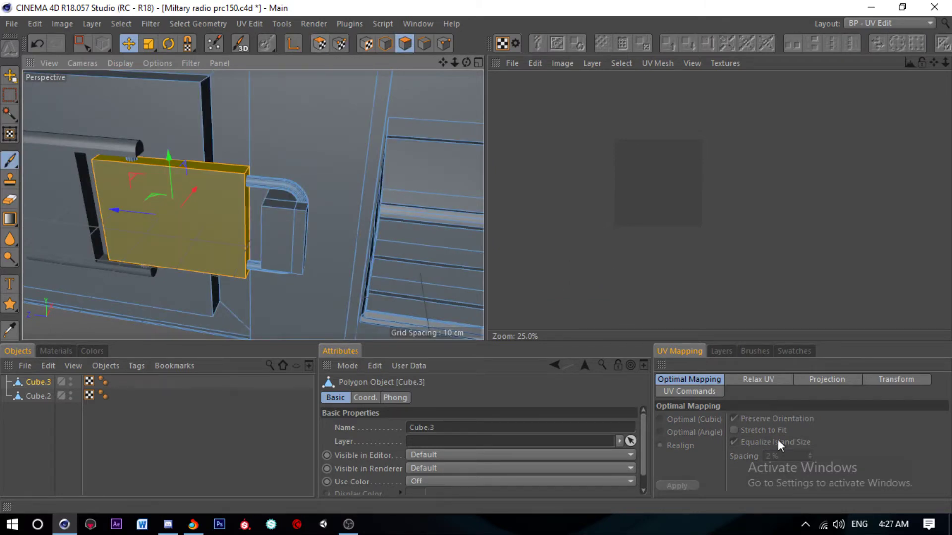
{"action": "left_click", "coordinate": [801, 383]}
Step: Apply a Box projection to the plate's UVs, then discard it
{"action": "left_click", "coordinate": [320, 43]}
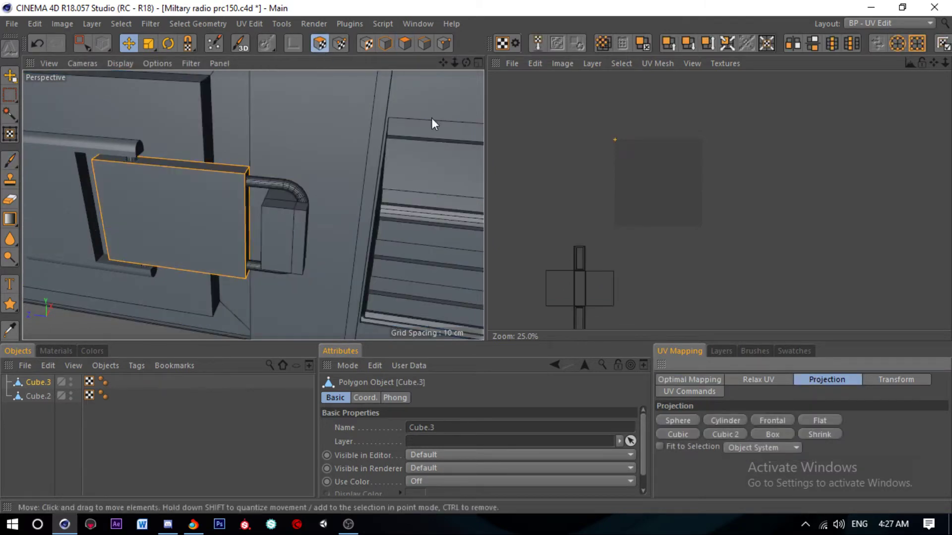
{"action": "right_click", "coordinate": [660, 171]}
{"action": "left_click", "coordinate": [811, 366]}
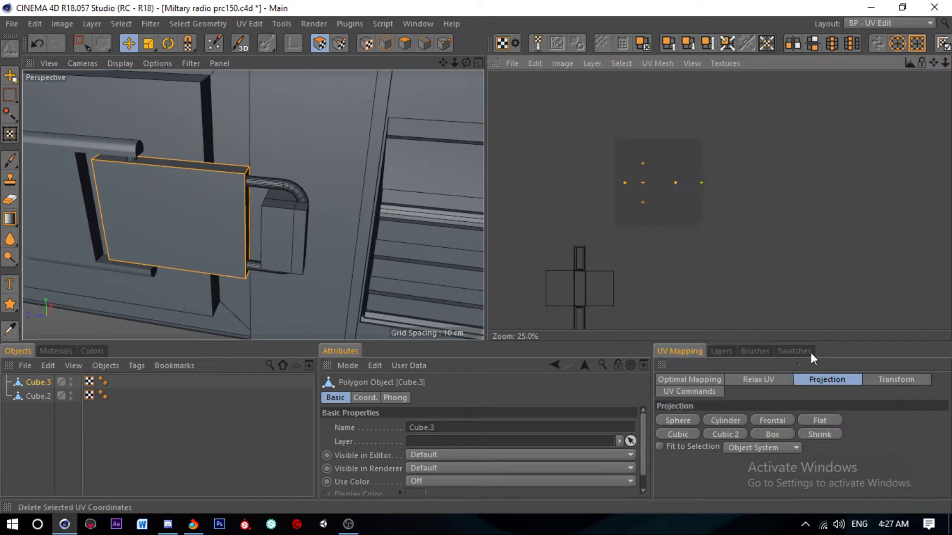
{"action": "left_click", "coordinate": [780, 434]}
{"action": "scroll", "coordinate": [661, 167], "scroll_direction": "up", "scroll_amount": 3}
{"action": "scroll", "coordinate": [647, 215], "scroll_direction": "up", "scroll_amount": 1}
{"action": "scroll", "coordinate": [648, 215], "scroll_direction": "down", "scroll_amount": 1}
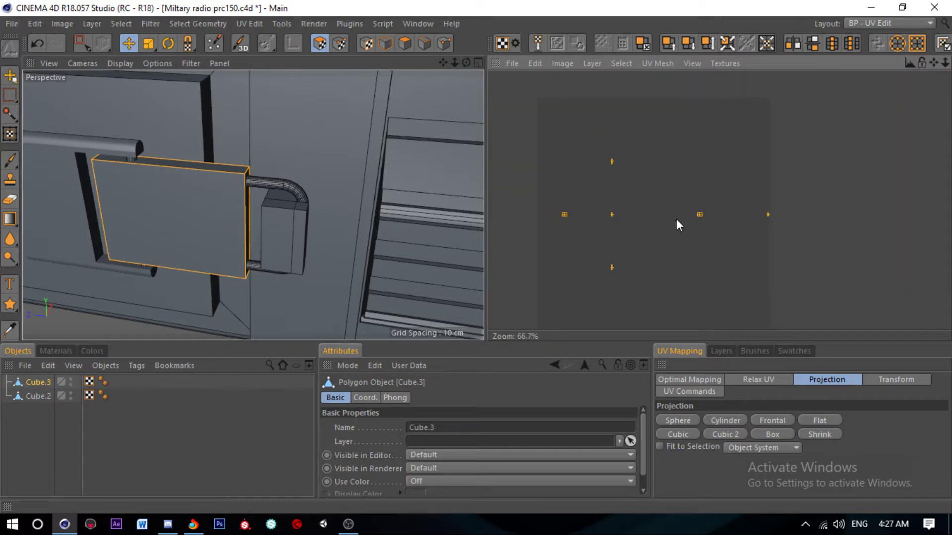
{"action": "right_click", "coordinate": [676, 218]}
{"action": "left_click", "coordinate": [823, 355]}
Step: Switch to Edge mode and orbit around the plate to reach its border edges
{"action": "mouse_move", "coordinate": [275, 221]}
{"action": "left_mouse_down", "text": "alt"}
{"action": "mouse_move", "coordinate": [387, 180]}
{"action": "mouse_move", "coordinate": [478, 174]}
{"action": "mouse_move", "coordinate": [395, 173]}
{"action": "mouse_move", "coordinate": [342, 194]}
{"action": "left_mouse_up", "text": "alt"}
{"action": "left_click", "coordinate": [424, 44]}
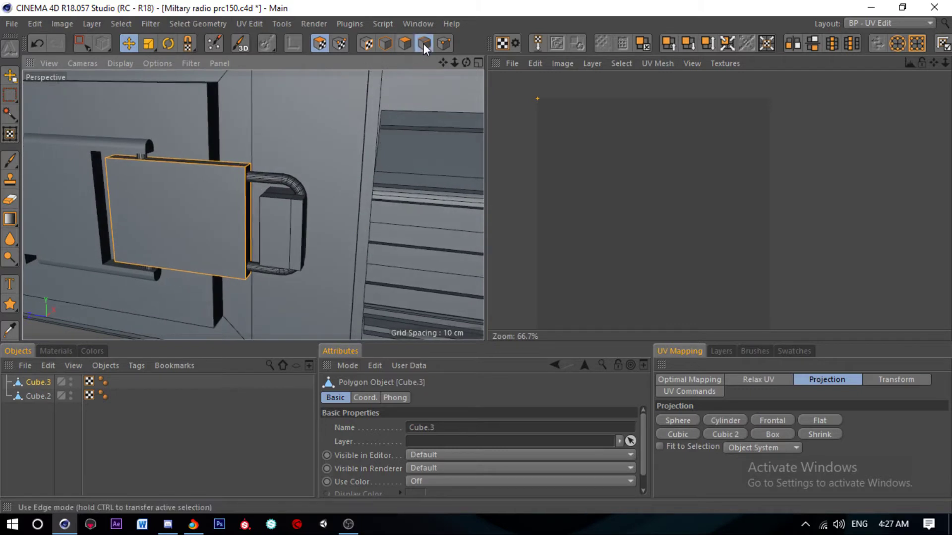
{"action": "left_click_drag", "start_coordinate": [377, 90], "coordinate": [204, 166], "text": "alt"}
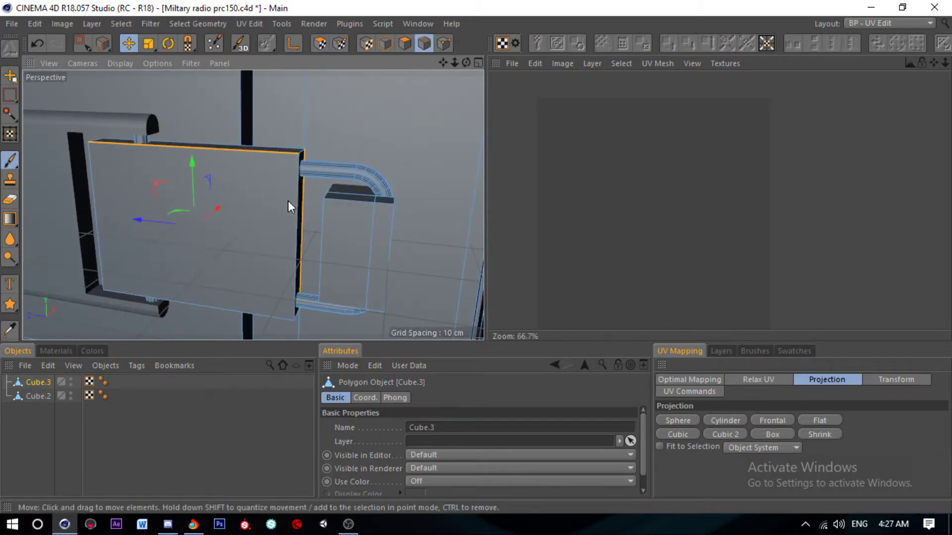
{"action": "scroll", "coordinate": [294, 169], "scroll_direction": "up", "scroll_amount": 3}
{"action": "mouse_move", "coordinate": [305, 128]}
{"action": "left_mouse_down", "text": "alt"}
{"action": "mouse_move", "coordinate": [289, 276]}
{"action": "mouse_move", "coordinate": [247, 165]}
{"action": "left_mouse_up", "text": "alt"}
{"action": "scroll", "coordinate": [308, 224], "scroll_direction": "down", "scroll_amount": 5}
{"action": "left_click_drag", "start_coordinate": [410, 284], "coordinate": [254, 191], "text": "alt"}
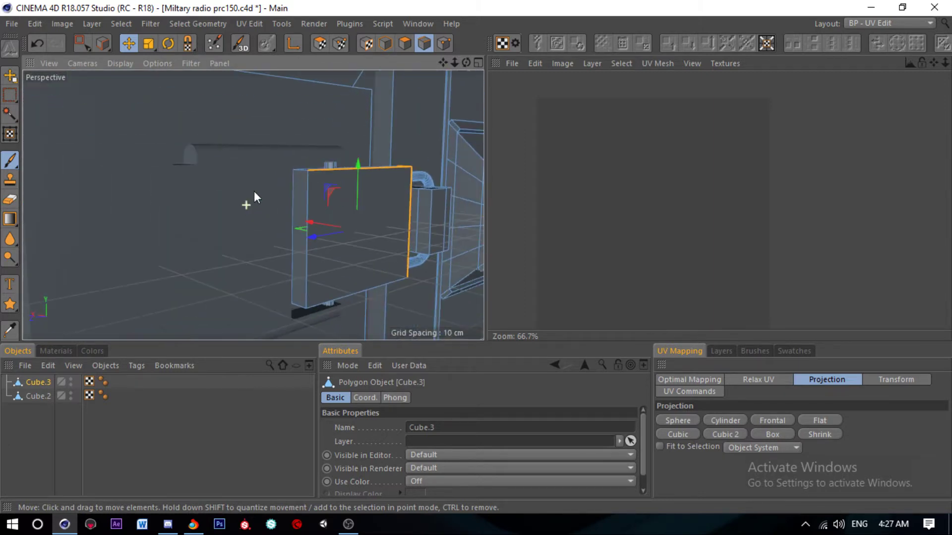
Step: Add the plate's left vertical edge and store the seams as an Edge Selection tag
{"action": "left_click", "coordinate": [308, 283]}
{"action": "left_click", "coordinate": [184, 26]}
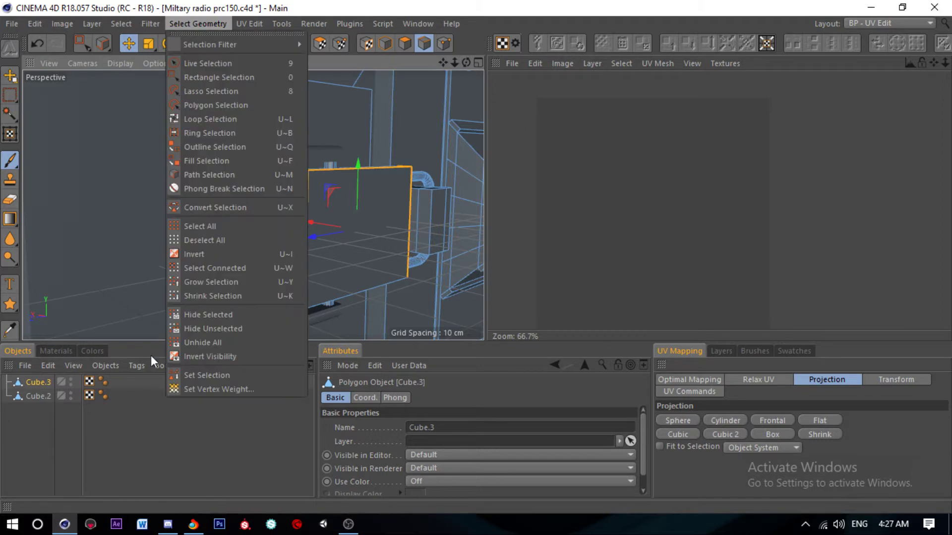
{"action": "left_click", "coordinate": [220, 378]}
Step: Relax Cube.3's UVs along the stored seams with Relax UV
{"action": "left_click", "coordinate": [320, 44]}
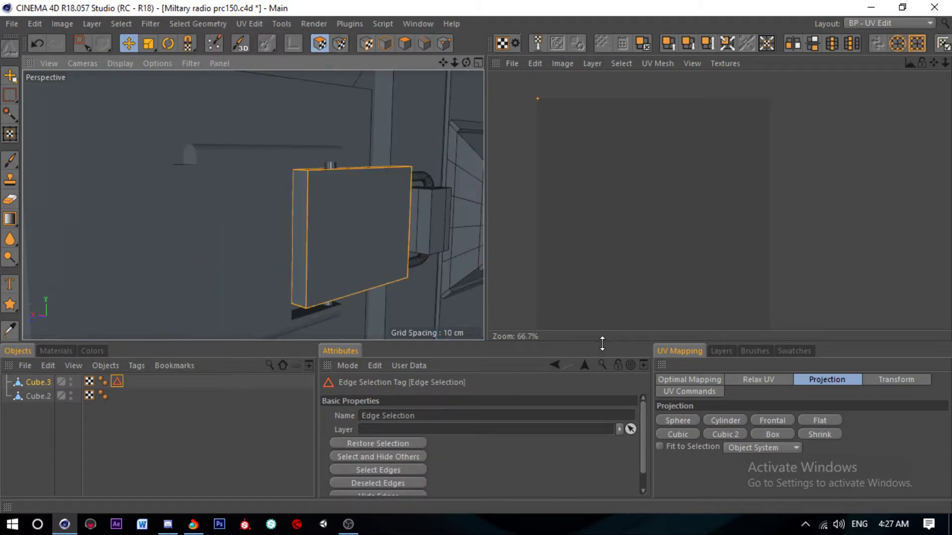
{"action": "left_click", "coordinate": [756, 379]}
{"action": "left_click", "coordinate": [687, 478]}
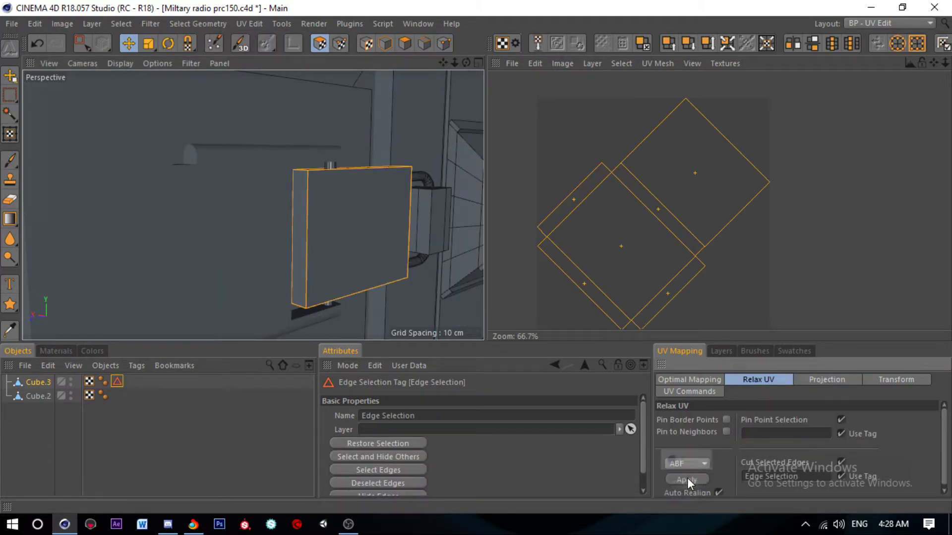
{"action": "scroll", "coordinate": [596, 110], "scroll_direction": "down", "scroll_amount": 5}
Step: Rotate the plate's UV islands upright and frame them in the UV editor
{"action": "key", "text": "r"}
{"action": "scroll", "coordinate": [591, 172], "scroll_direction": "up", "scroll_amount": 5}
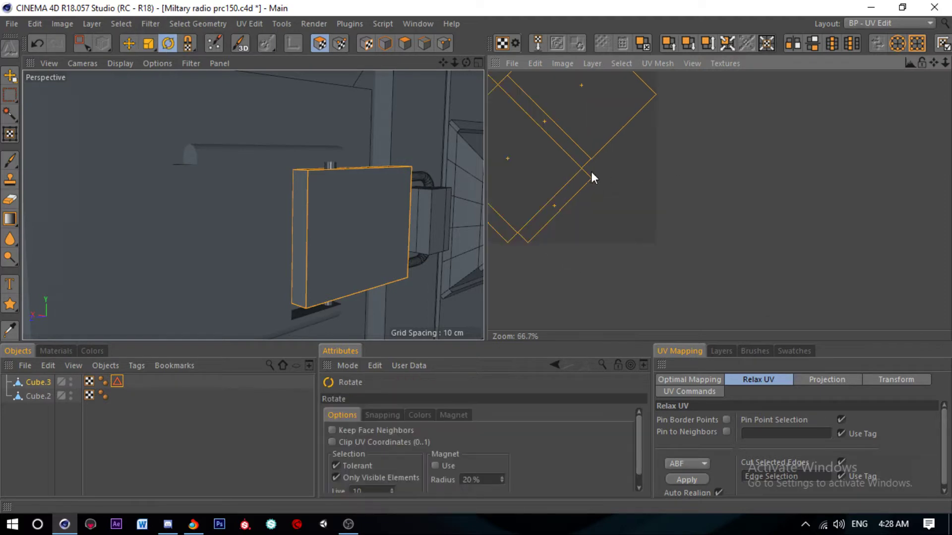
{"action": "left_click_drag", "start_coordinate": [591, 171], "coordinate": [592, 178]}
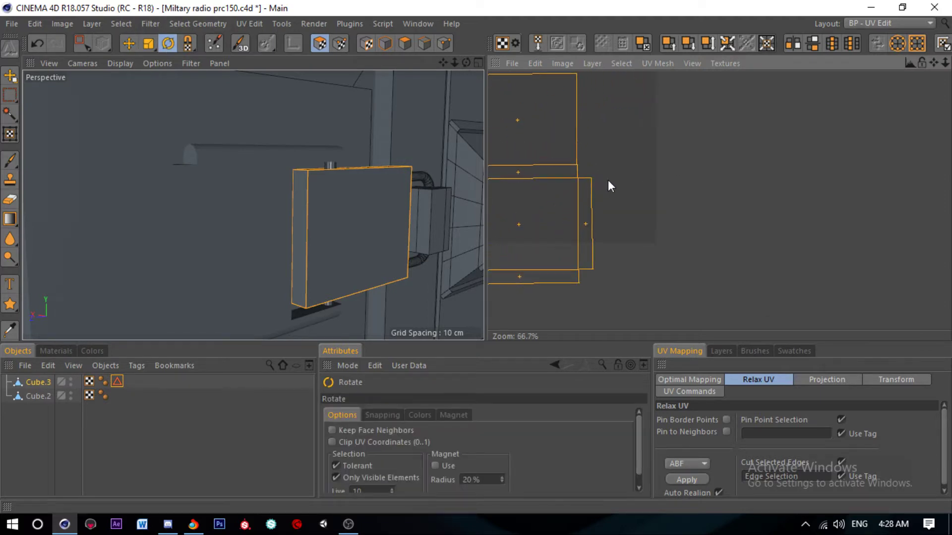
{"action": "scroll", "coordinate": [563, 193], "scroll_direction": "up", "scroll_amount": 1}
{"action": "middle_click_drag", "start_coordinate": [563, 193], "coordinate": [569, 217]}
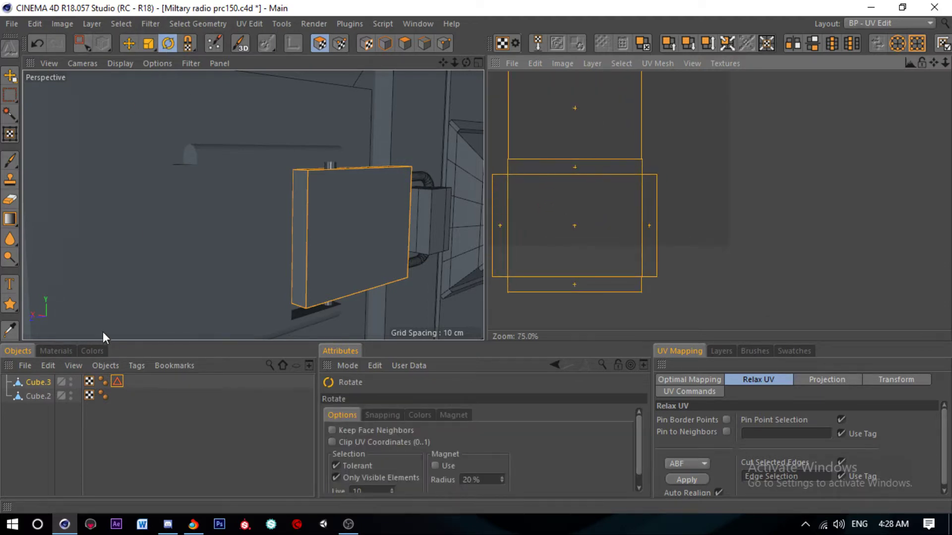
Step: Delete Cube.3's Edge Selection tag and return to Polygon mode
{"action": "left_click", "coordinate": [115, 382]}
{"action": "key", "text": "Delete"}
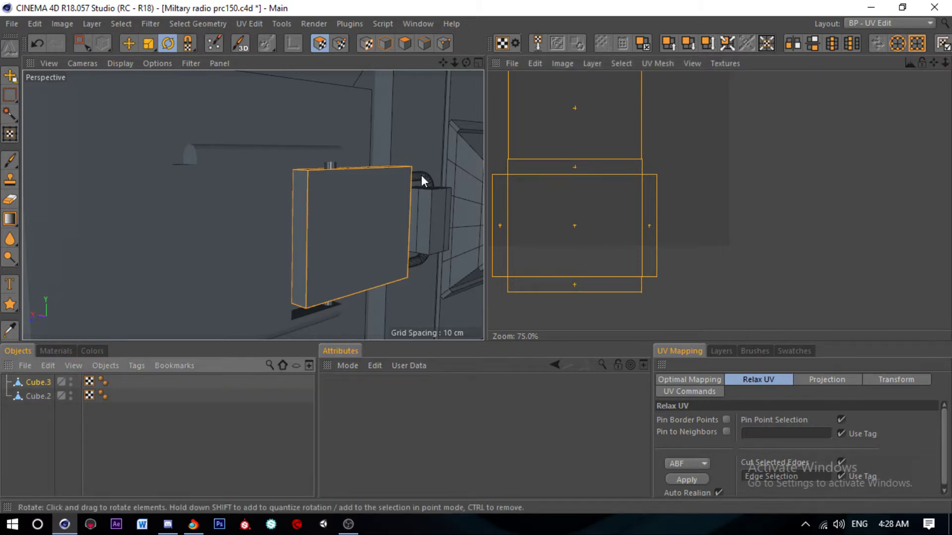
{"action": "mouse_move", "coordinate": [422, 178]}
{"action": "left_mouse_down", "text": "alt"}
{"action": "mouse_move", "coordinate": [219, 194]}
{"action": "mouse_move", "coordinate": [321, 190]}
{"action": "mouse_move", "coordinate": [287, 194]}
{"action": "left_mouse_up", "text": "alt"}
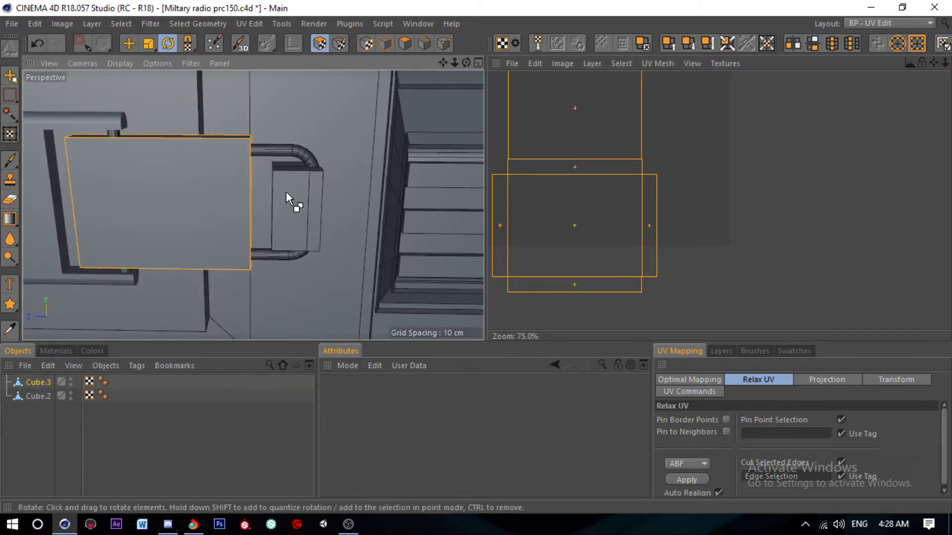
{"action": "left_click", "coordinate": [405, 43]}
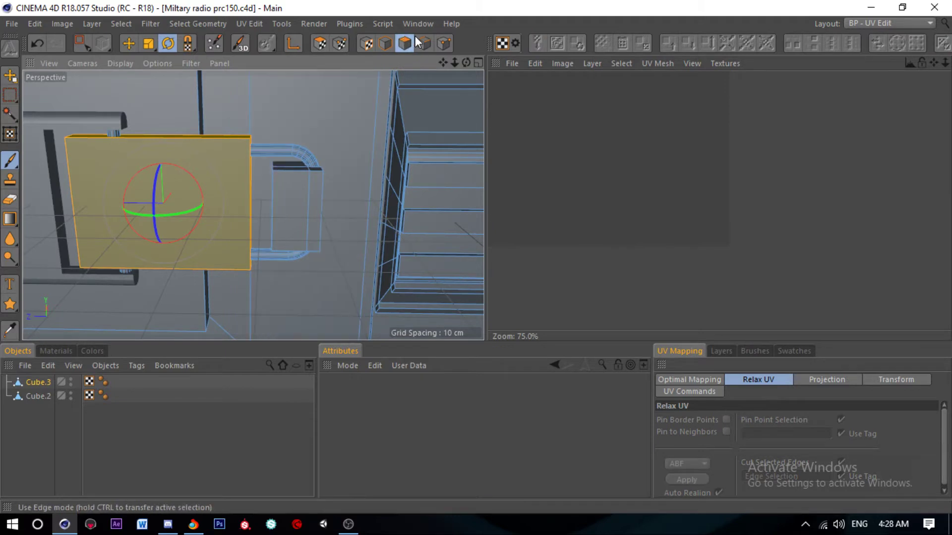
Step: Select the seam edge along the pipe and inspect its UVs, undoing a trial rotation
{"action": "left_click", "coordinate": [418, 44]}
{"action": "left_click", "coordinate": [267, 150]}
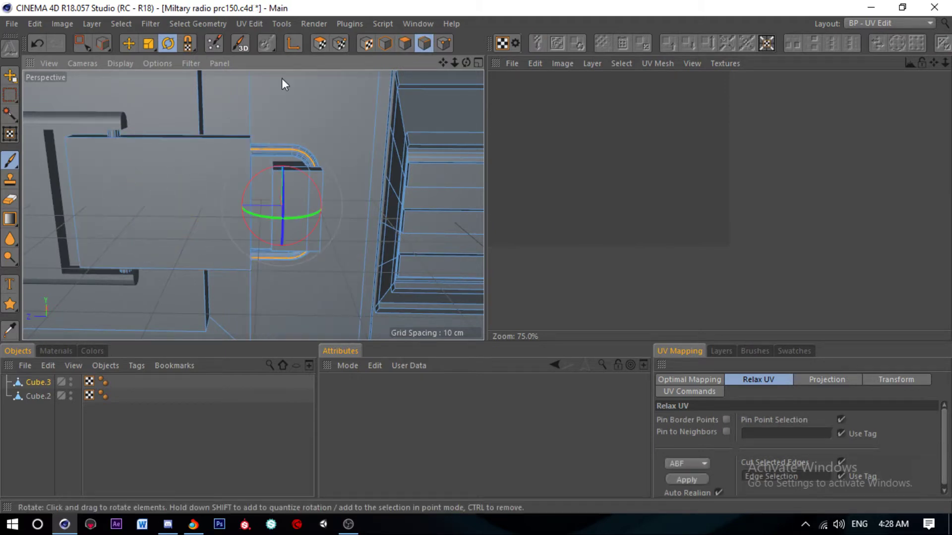
{"action": "left_click", "coordinate": [201, 23]}
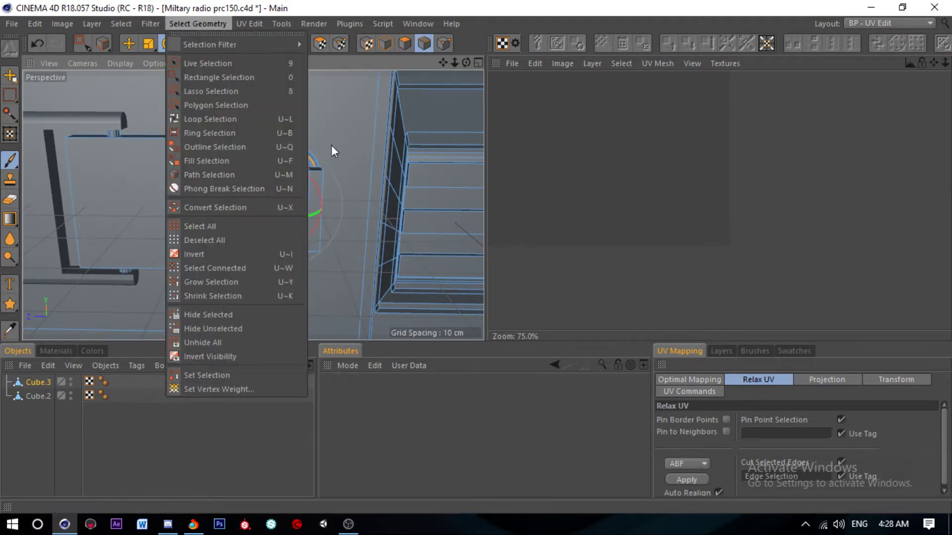
{"action": "left_click", "coordinate": [320, 44]}
{"action": "mouse_move", "coordinate": [629, 159]}
{"action": "left_mouse_down"}
{"action": "mouse_move", "coordinate": [600, 164]}
{"action": "mouse_move", "coordinate": [665, 288]}
{"action": "left_mouse_up"}
{"action": "key", "text": "ctrl+z"}
{"action": "key", "text": "e"}
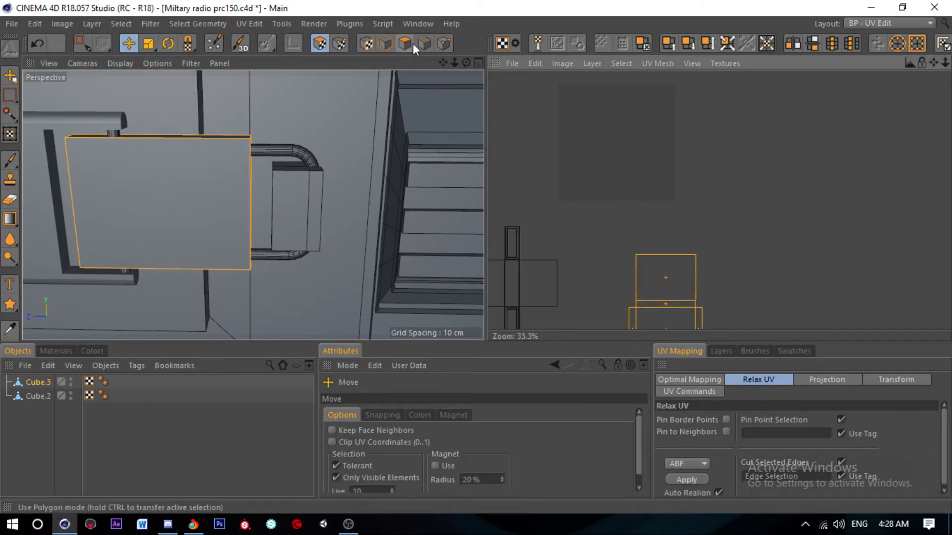
Step: Store the pipe seam edges as a selection tag and display the pipe's UV mesh
{"action": "left_click", "coordinate": [422, 44]}
{"action": "left_click_drag", "start_coordinate": [344, 118], "coordinate": [269, 192], "text": "alt"}
{"action": "left_click", "coordinate": [196, 23]}
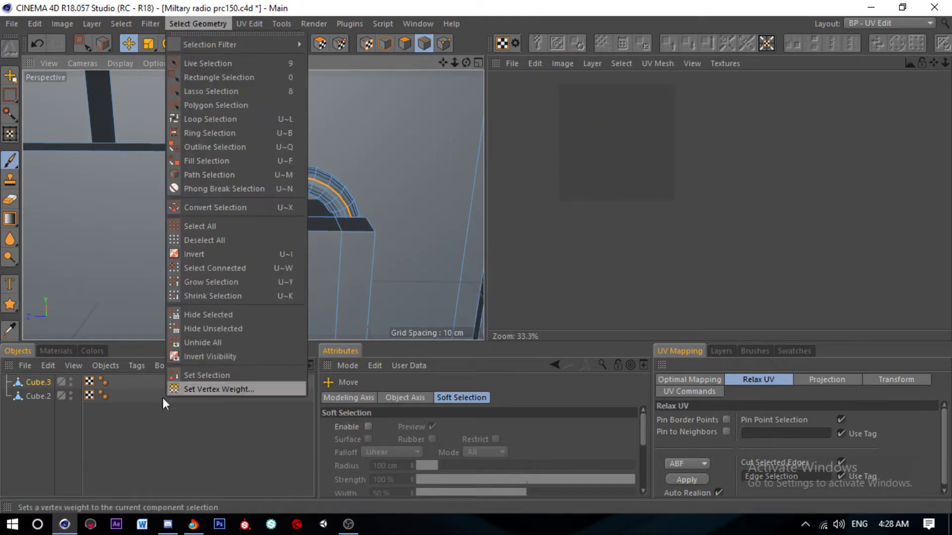
{"action": "left_click", "coordinate": [196, 376]}
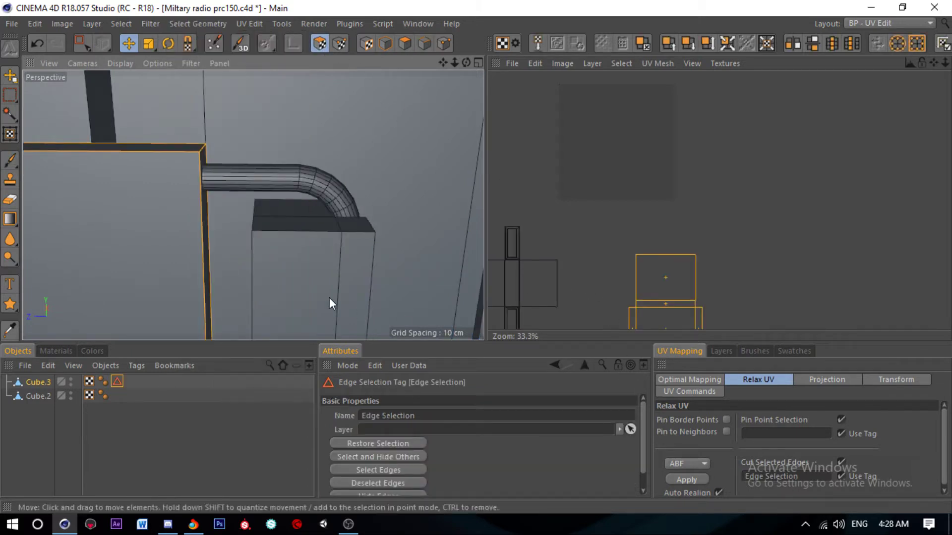
{"action": "left_click", "coordinate": [405, 43]}
{"action": "left_click", "coordinate": [315, 173]}
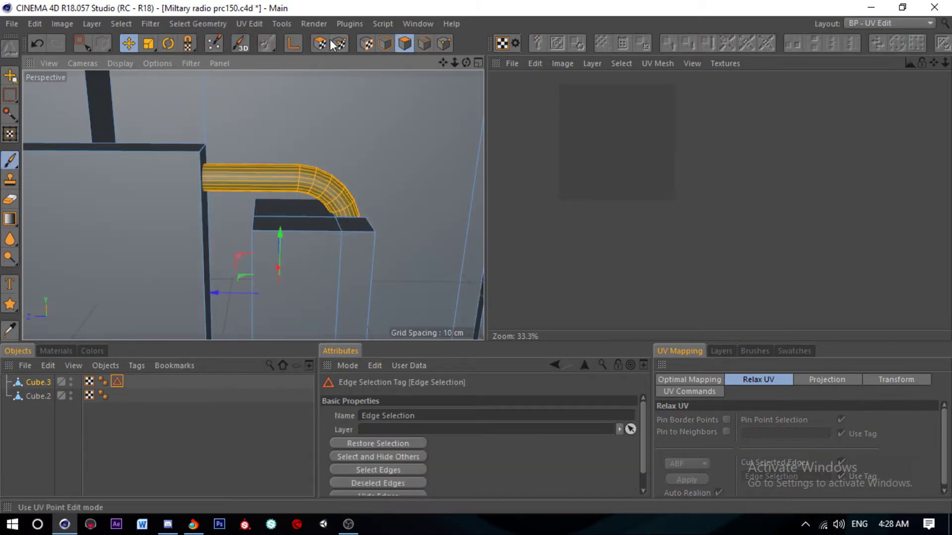
{"action": "left_click", "coordinate": [328, 44]}
{"action": "left_click", "coordinate": [692, 478]}
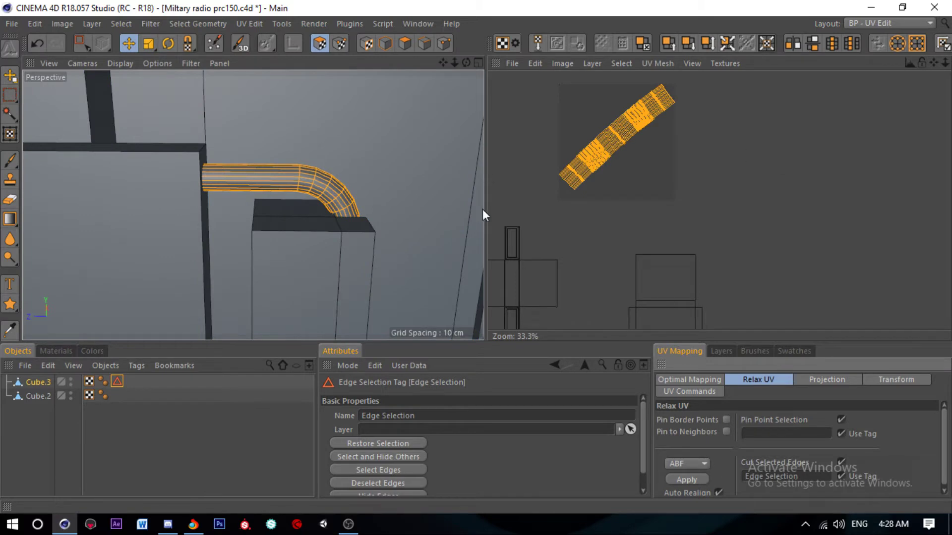
Step: Peel the pipe's UVs into a strip with Max U set to 0.5
{"action": "left_click", "coordinate": [425, 44]}
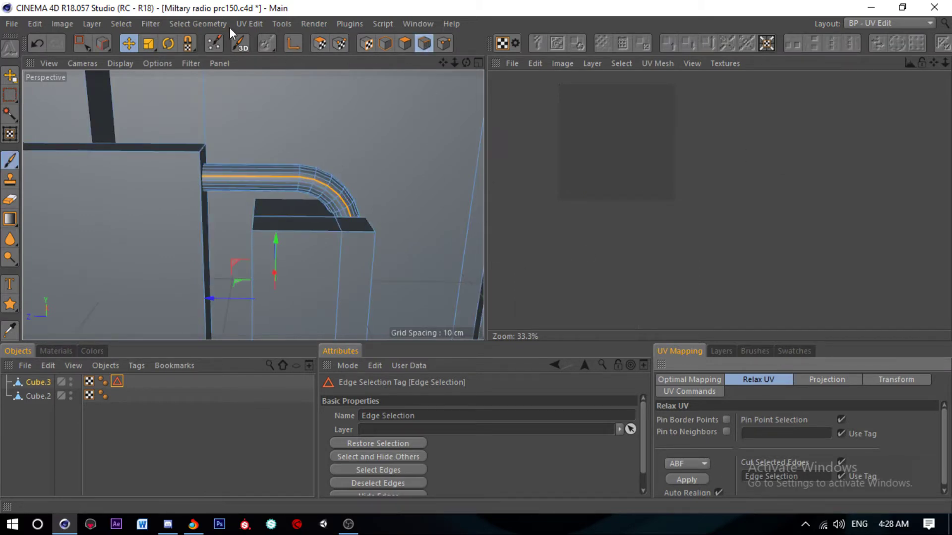
{"action": "left_click", "coordinate": [260, 26]}
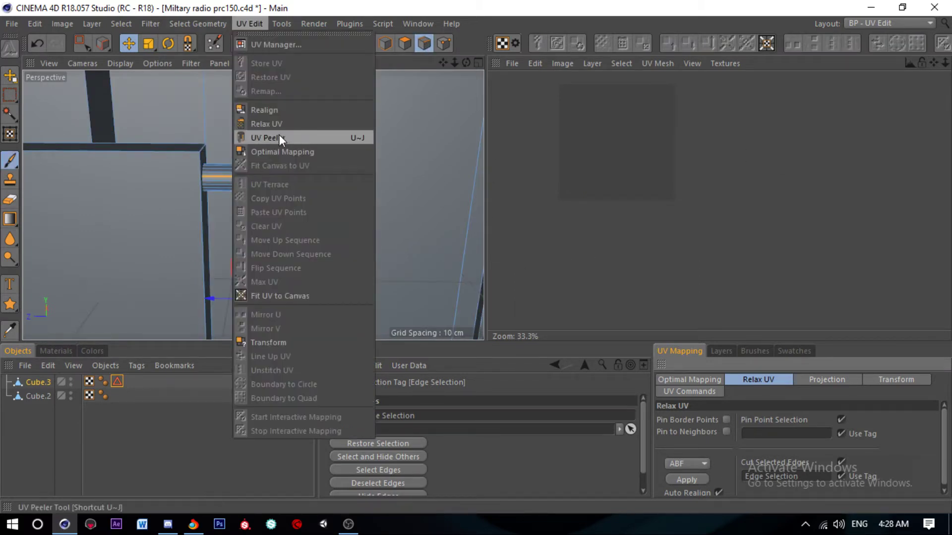
{"action": "left_click", "coordinate": [293, 139]}
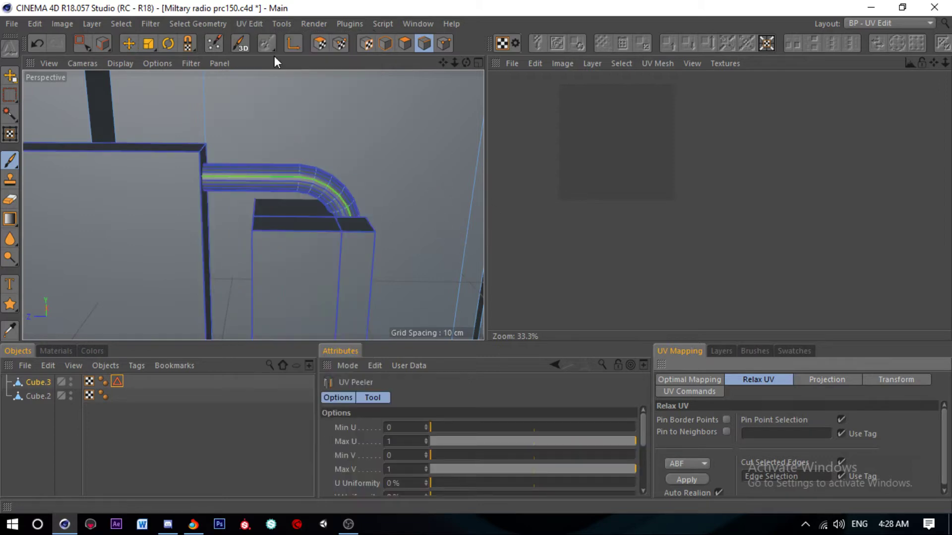
{"action": "scroll", "coordinate": [622, 171], "scroll_direction": "down", "scroll_amount": 3}
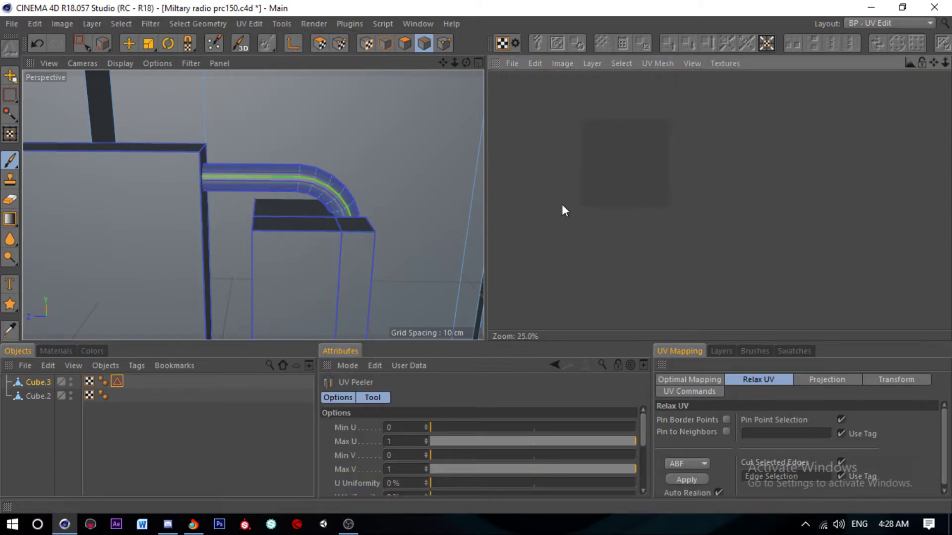
{"action": "left_click_drag", "start_coordinate": [534, 442], "coordinate": [534, 443]}
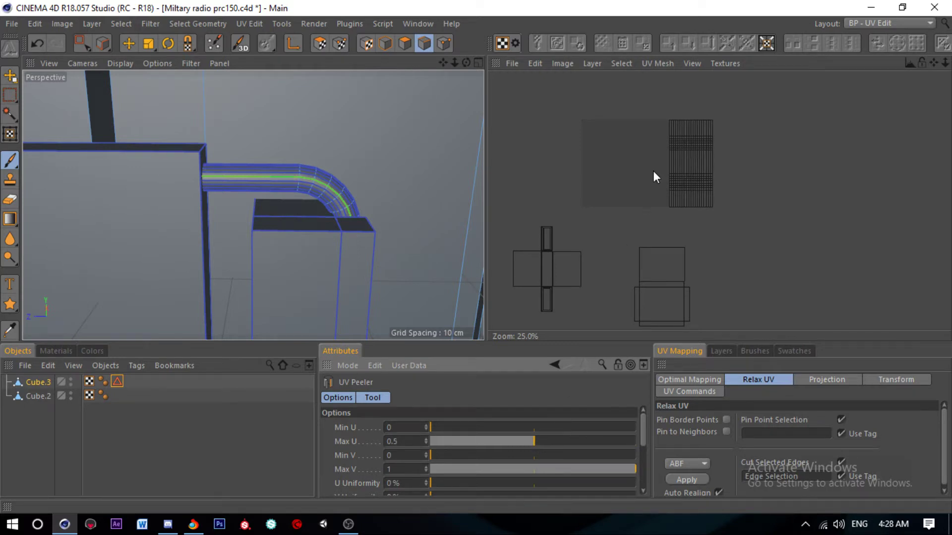
{"action": "scroll", "coordinate": [686, 191], "scroll_direction": "up", "scroll_amount": 3}
{"action": "scroll", "coordinate": [582, 134], "scroll_direction": "down", "scroll_amount": 2}
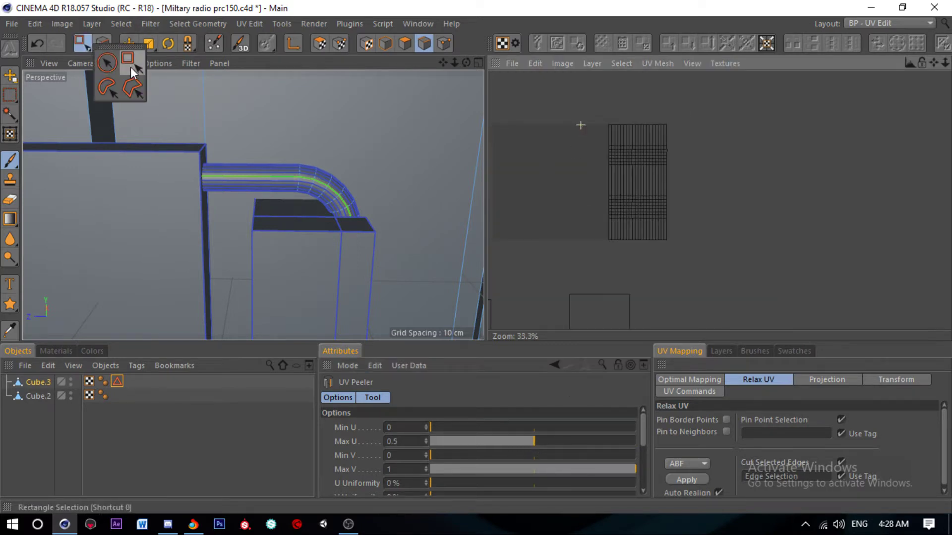
Step: Select the pipe's UV island and relax it
{"action": "left_click", "coordinate": [128, 44]}
{"action": "scroll", "coordinate": [638, 168], "scroll_direction": "down", "scroll_amount": 2}
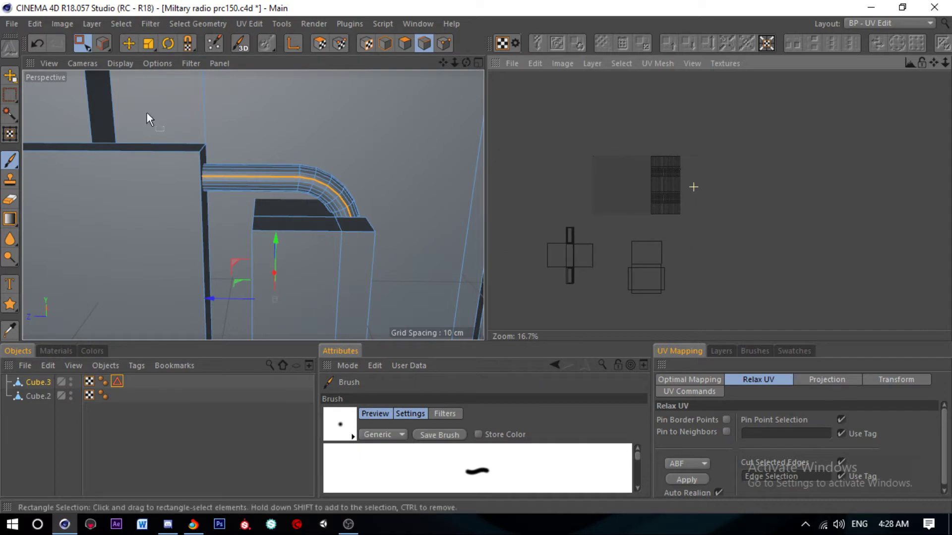
{"action": "left_click", "coordinate": [320, 44]}
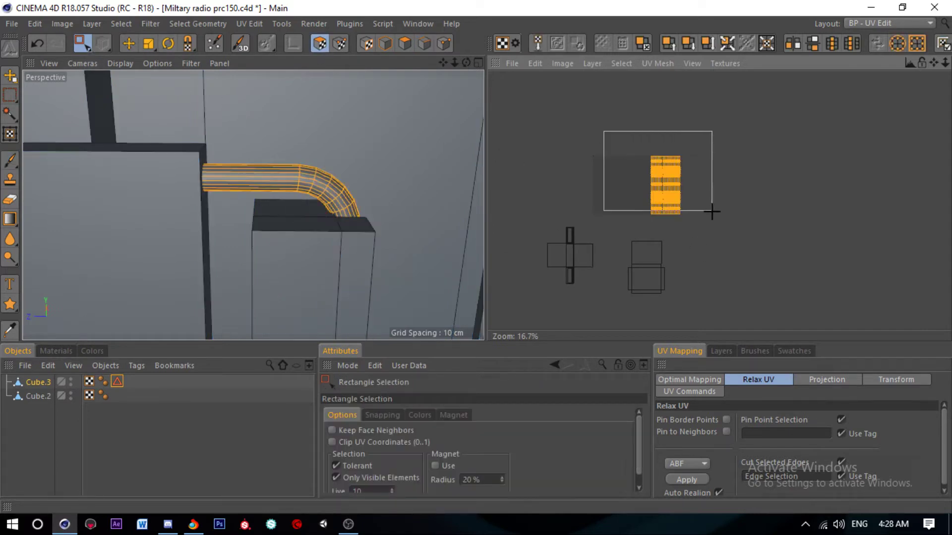
{"action": "left_click", "coordinate": [697, 480]}
{"action": "scroll", "coordinate": [589, 182], "scroll_direction": "up", "scroll_amount": 2}
Step: Try LSCM relaxing with neighbour and border points pinned, undoing each result
{"action": "key", "text": "ctrl+z"}
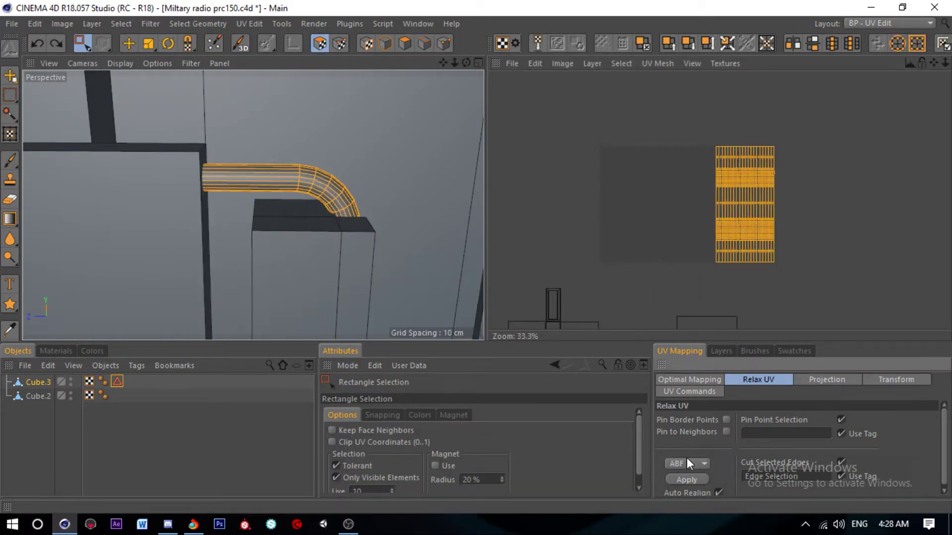
{"action": "left_click", "coordinate": [686, 464]}
{"action": "left_click", "coordinate": [695, 479]}
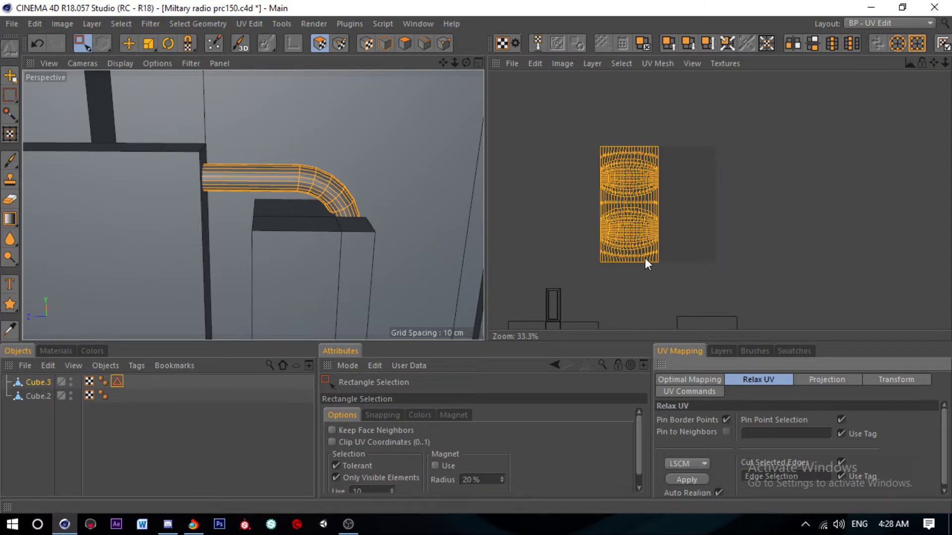
{"action": "key", "text": "ctrl+z"}
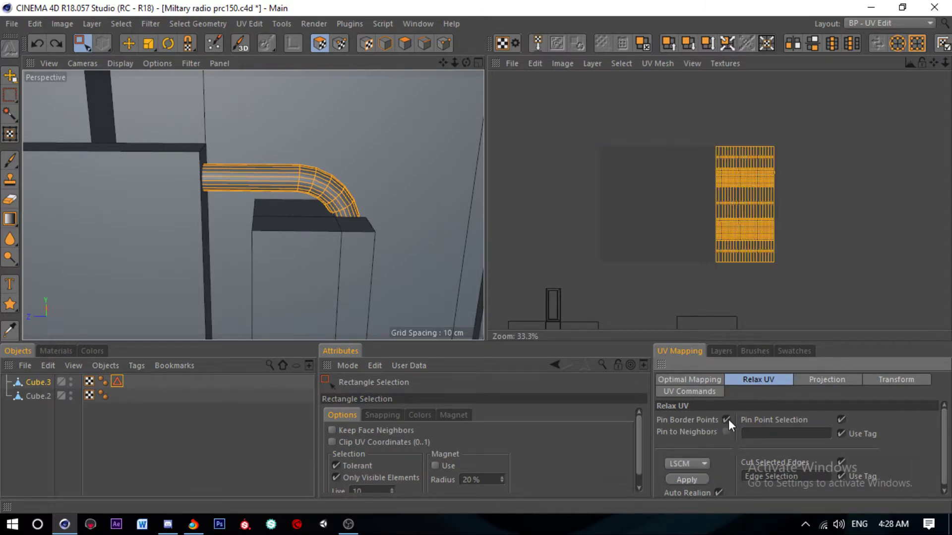
{"action": "left_click", "coordinate": [695, 479]}
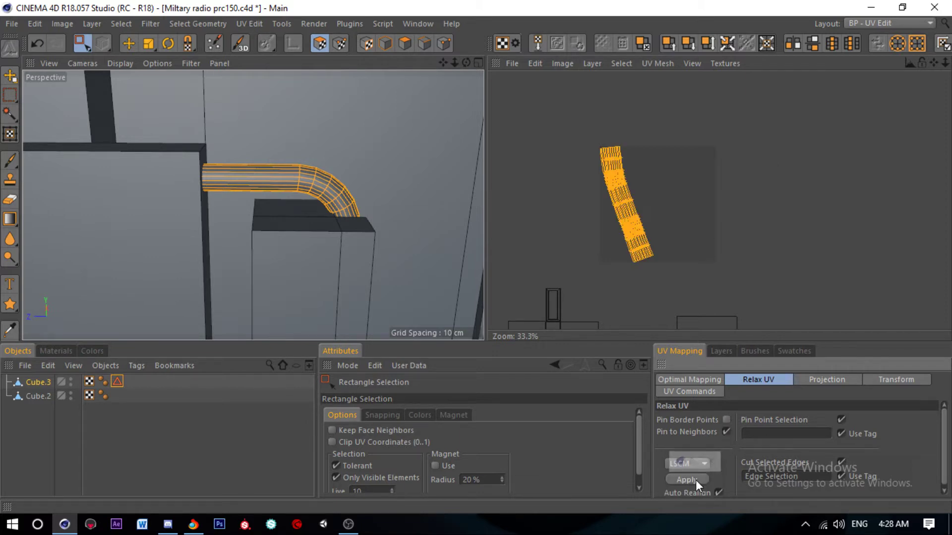
{"action": "key", "text": "ctrl+z"}
{"action": "left_click", "coordinate": [691, 479]}
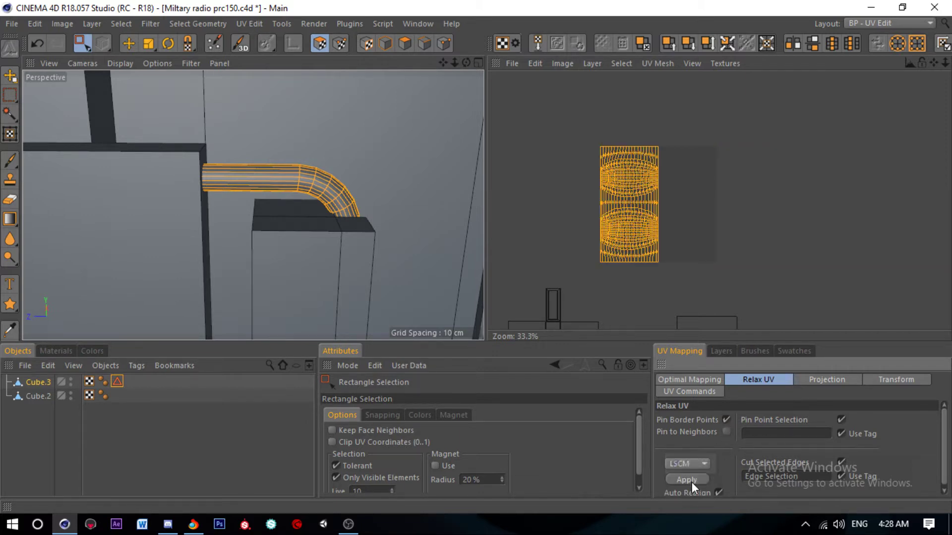
{"action": "scroll", "coordinate": [654, 220], "scroll_direction": "up", "scroll_amount": 2}
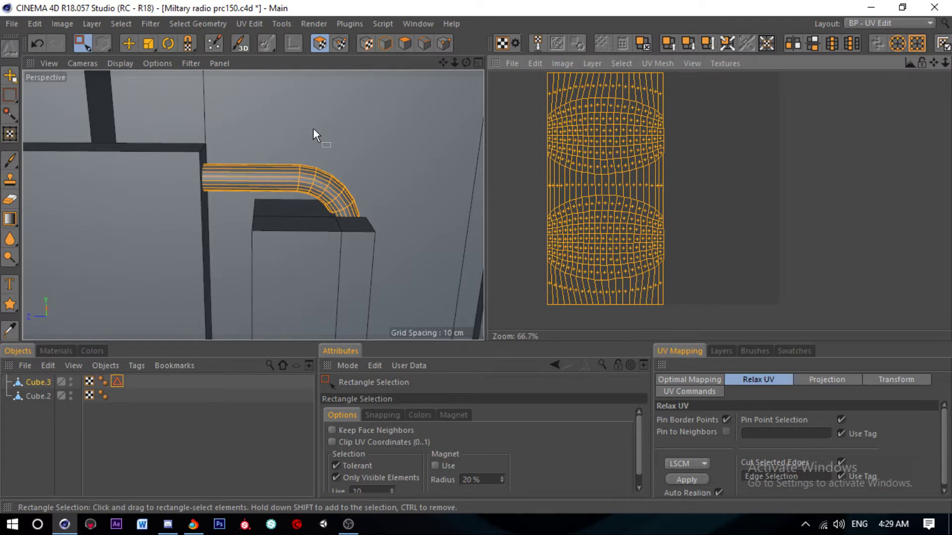
{"action": "key", "text": "ctrl+z"}
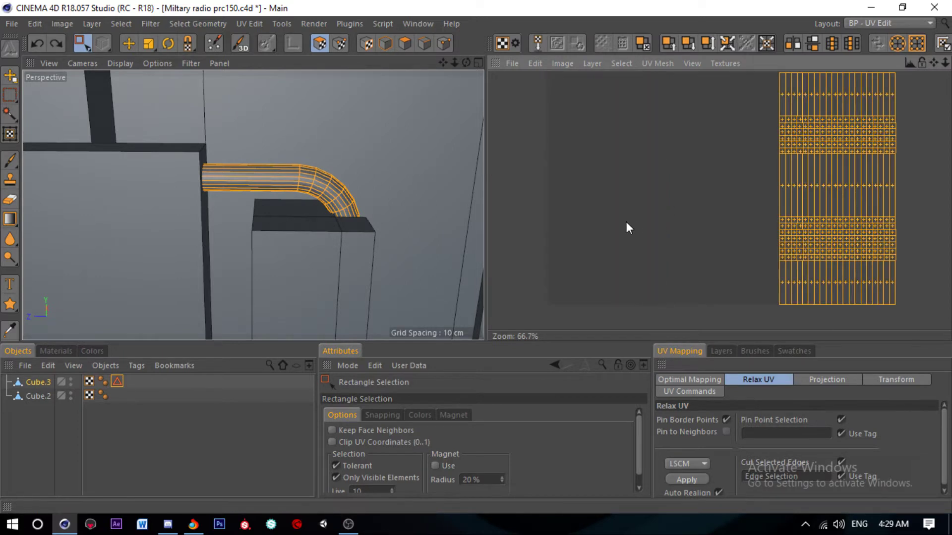
Step: Move the handle's UV strip beside the other islands and delete Cube.3's Edge Selection tag
{"action": "left_click", "coordinate": [128, 43]}
{"action": "scroll", "coordinate": [670, 153], "scroll_direction": "down", "scroll_amount": 3}
{"action": "left_click_drag", "start_coordinate": [747, 190], "coordinate": [792, 285]}
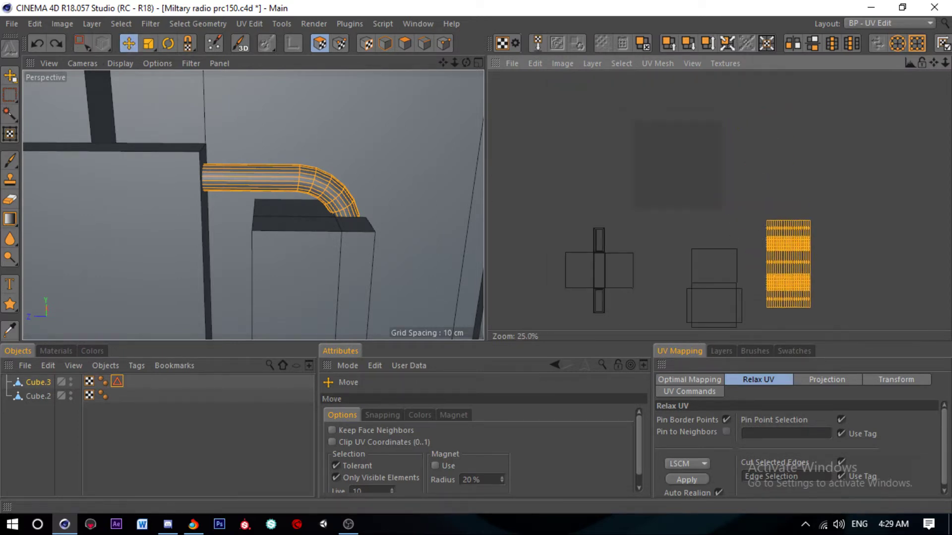
{"action": "left_click", "coordinate": [117, 381]}
{"action": "key", "text": "Delete"}
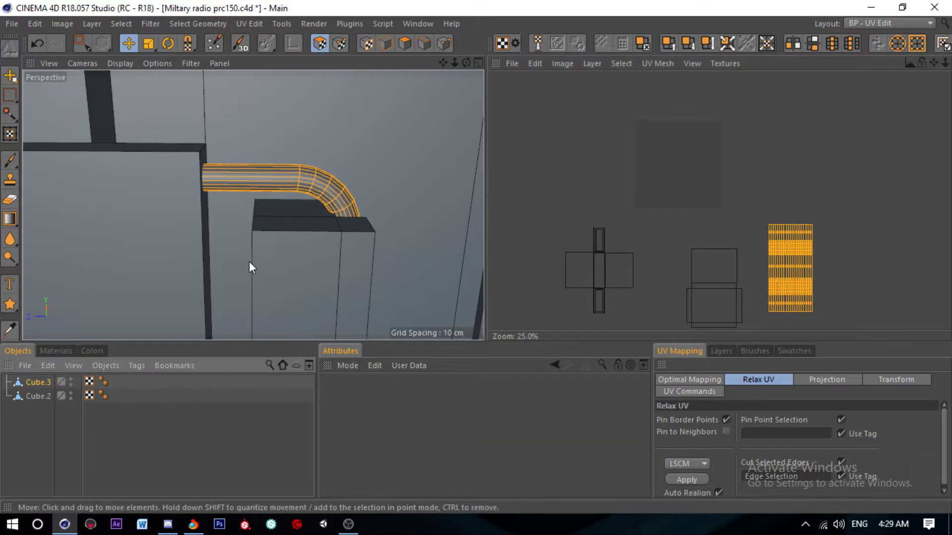
{"action": "mouse_move", "coordinate": [250, 261]}
{"action": "left_mouse_down", "text": "alt"}
{"action": "mouse_move", "coordinate": [161, 195]}
{"action": "mouse_move", "coordinate": [417, 165]}
{"action": "left_mouse_up", "text": "alt"}
{"action": "scroll", "coordinate": [161, 195], "scroll_direction": "down", "scroll_amount": 5}
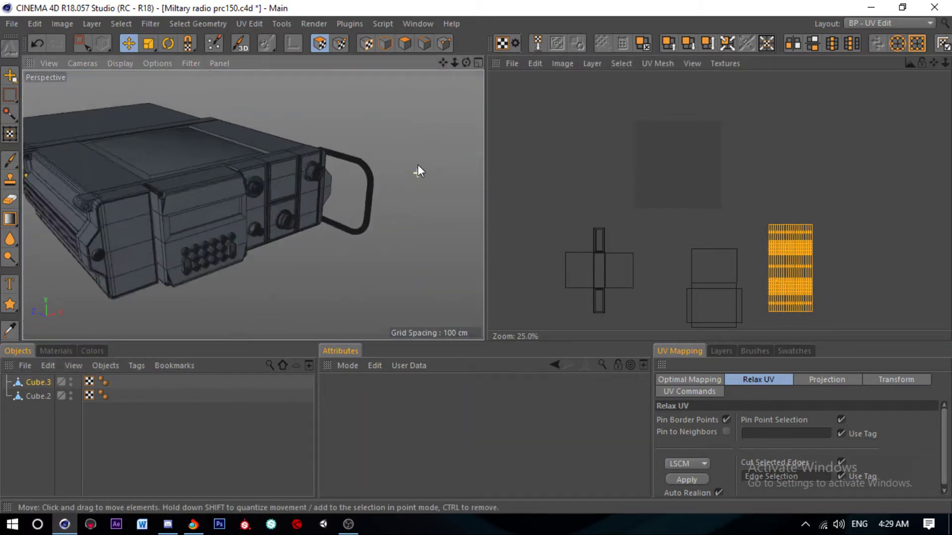
Step: Peel the handle along its seam edge loop into a straight island with UV Peeler
{"action": "scroll", "coordinate": [417, 149], "scroll_direction": "up", "scroll_amount": 5}
{"action": "left_click", "coordinate": [426, 45]}
{"action": "left_click", "coordinate": [426, 129]}
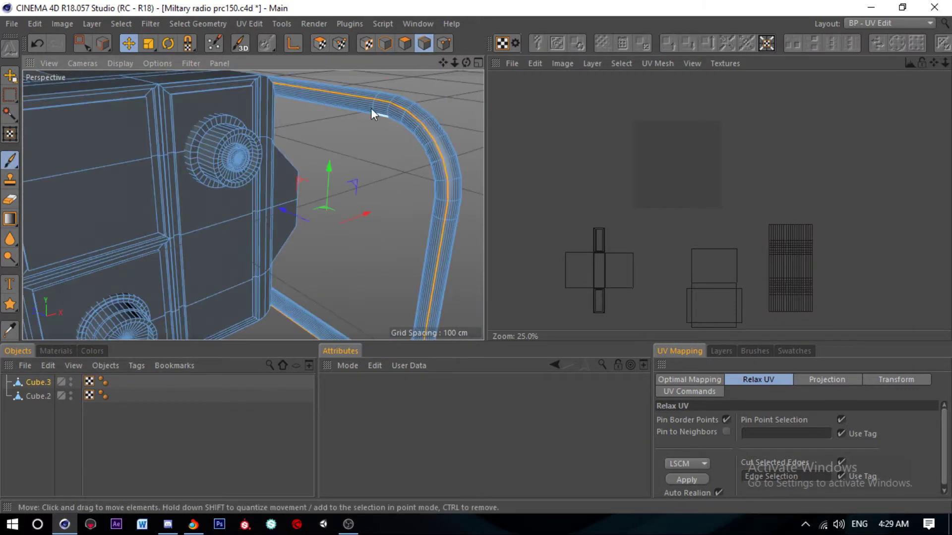
{"action": "left_click", "coordinate": [244, 25]}
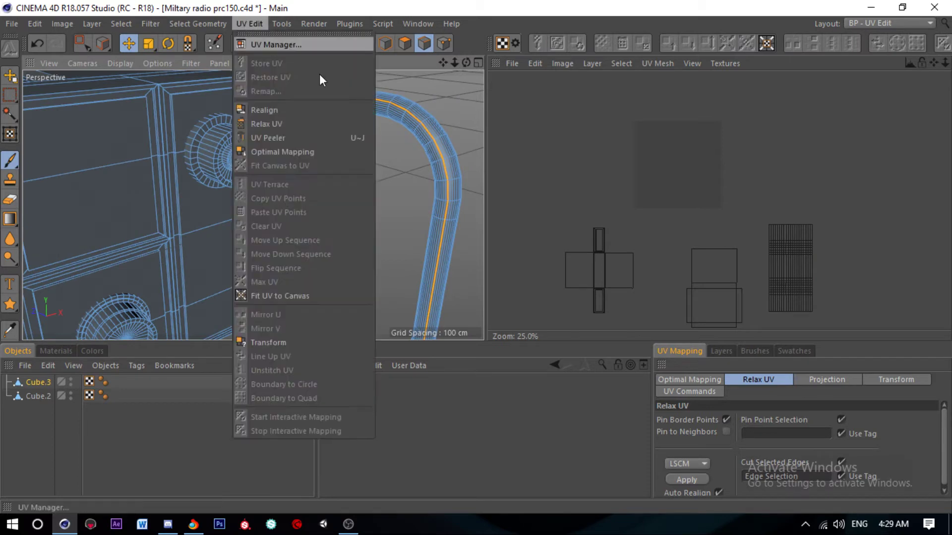
{"action": "left_click", "coordinate": [287, 137]}
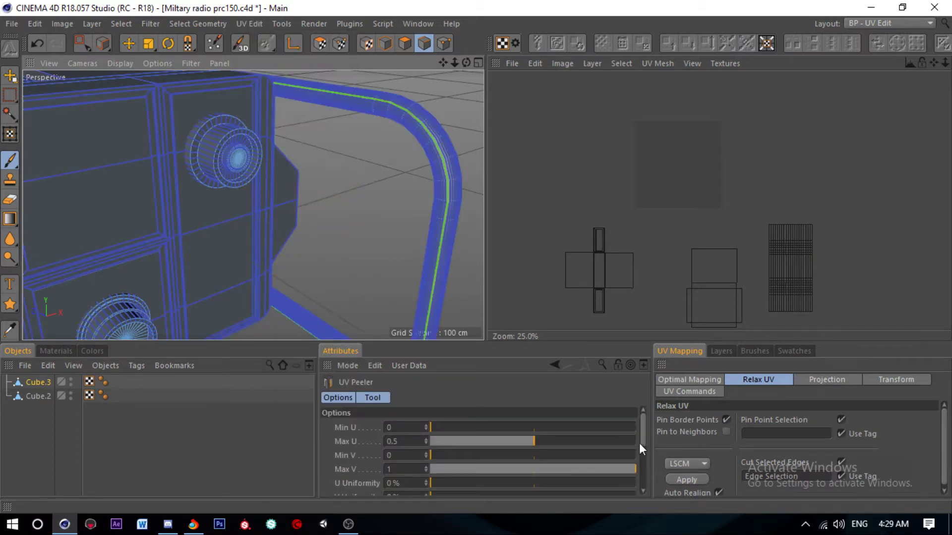
{"action": "left_click", "coordinate": [427, 443]}
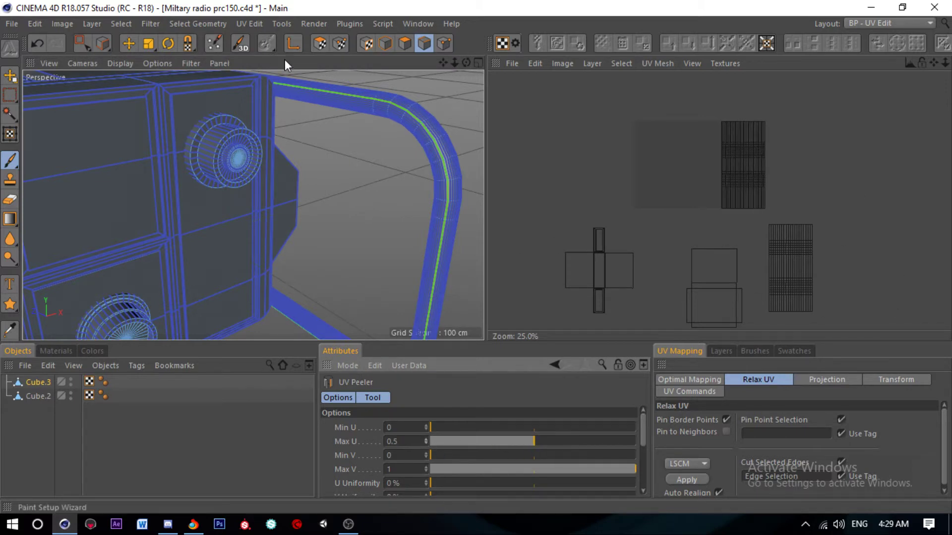
Step: Select all UV polygons and re-lay out the islands with Optimal Mapping Realign
{"action": "left_click", "coordinate": [320, 44]}
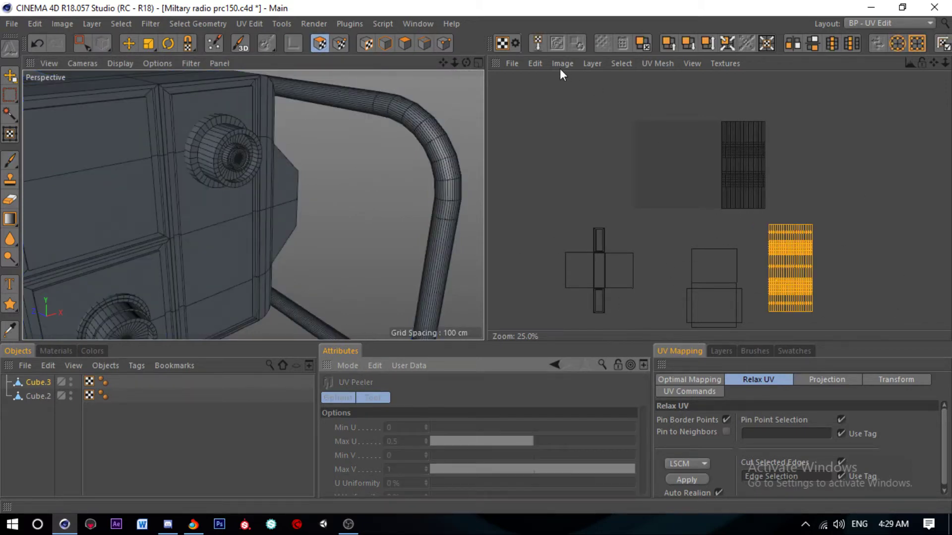
{"action": "key", "text": "ctrl+a"}
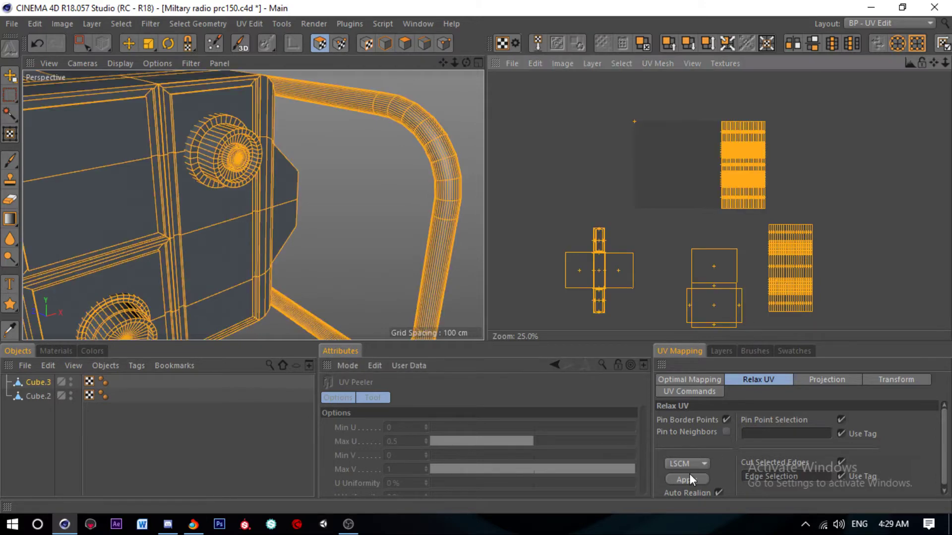
{"action": "left_click", "coordinate": [704, 381]}
{"action": "left_click", "coordinate": [687, 487]}
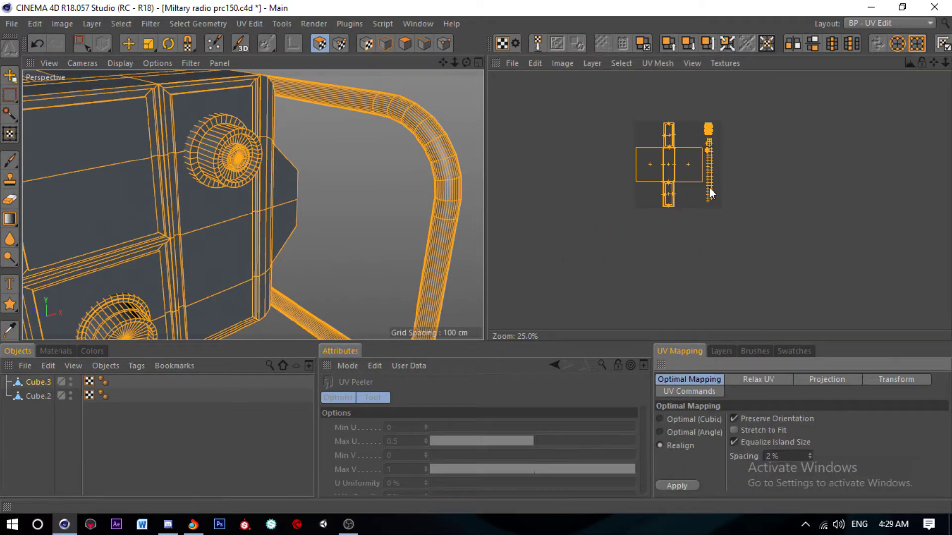
{"action": "scroll", "coordinate": [709, 187], "scroll_direction": "up", "scroll_amount": 5}
{"action": "scroll", "coordinate": [702, 122], "scroll_direction": "up", "scroll_amount": 3}
{"action": "scroll", "coordinate": [703, 223], "scroll_direction": "down", "scroll_amount": 1}
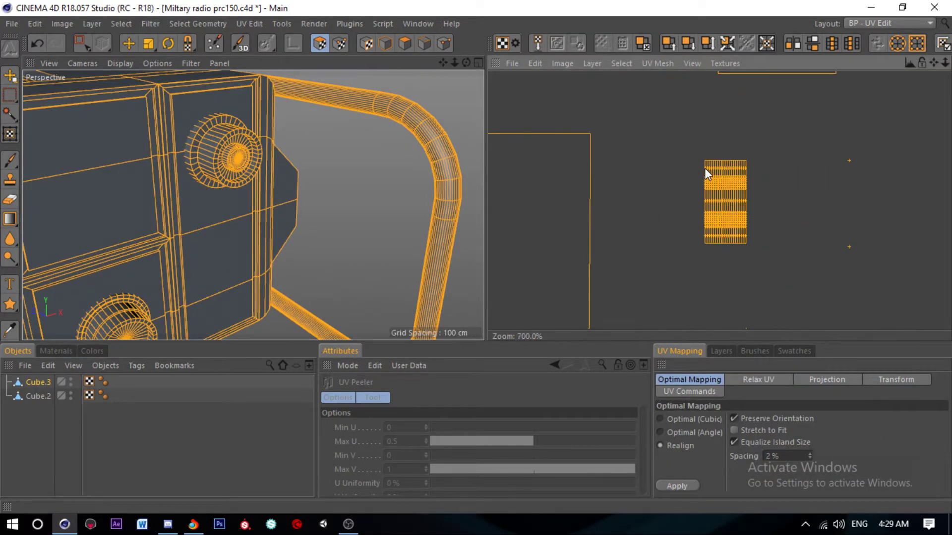
{"action": "scroll", "coordinate": [705, 168], "scroll_direction": "down", "scroll_amount": 1}
{"action": "scroll", "coordinate": [711, 185], "scroll_direction": "down", "scroll_amount": 2}
{"action": "scroll", "coordinate": [720, 208], "scroll_direction": "down", "scroll_amount": 1}
{"action": "scroll", "coordinate": [724, 217], "scroll_direction": "down", "scroll_amount": 2}
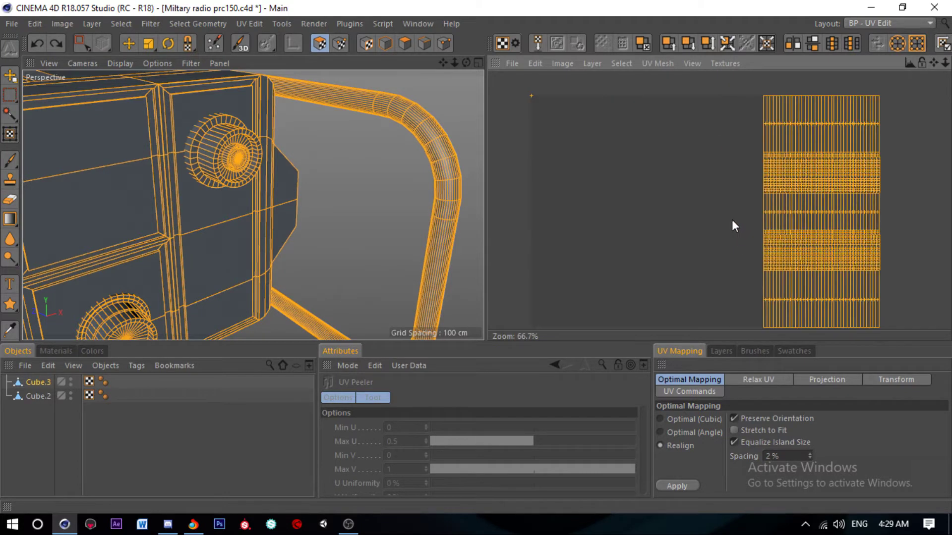
{"action": "scroll", "coordinate": [732, 219], "scroll_direction": "down", "scroll_amount": 2}
Step: Box-select the handle's UV island and move it right of the other islands
{"action": "left_click", "coordinate": [82, 43]}
{"action": "scroll", "coordinate": [776, 191], "scroll_direction": "up", "scroll_amount": 2}
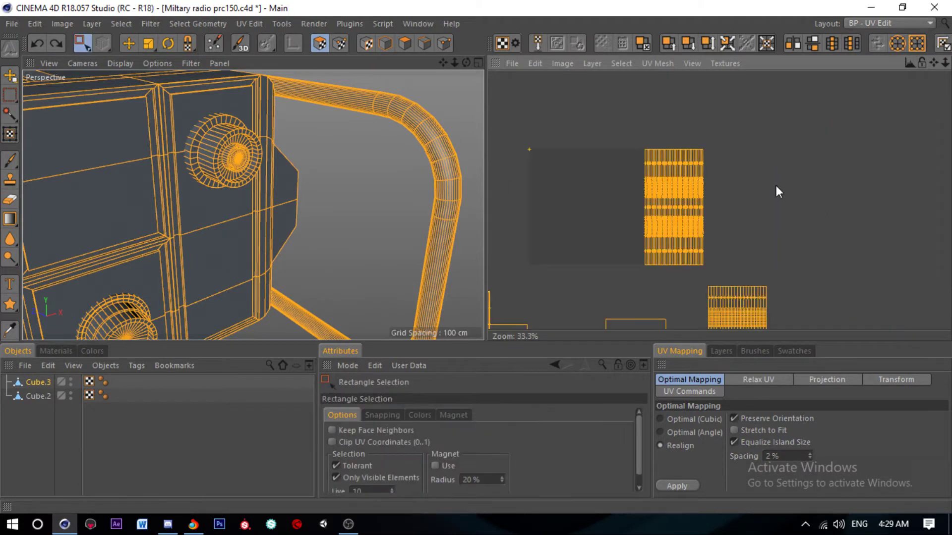
{"action": "left_click_drag", "start_coordinate": [622, 131], "coordinate": [706, 273]}
{"action": "left_click", "coordinate": [128, 43]}
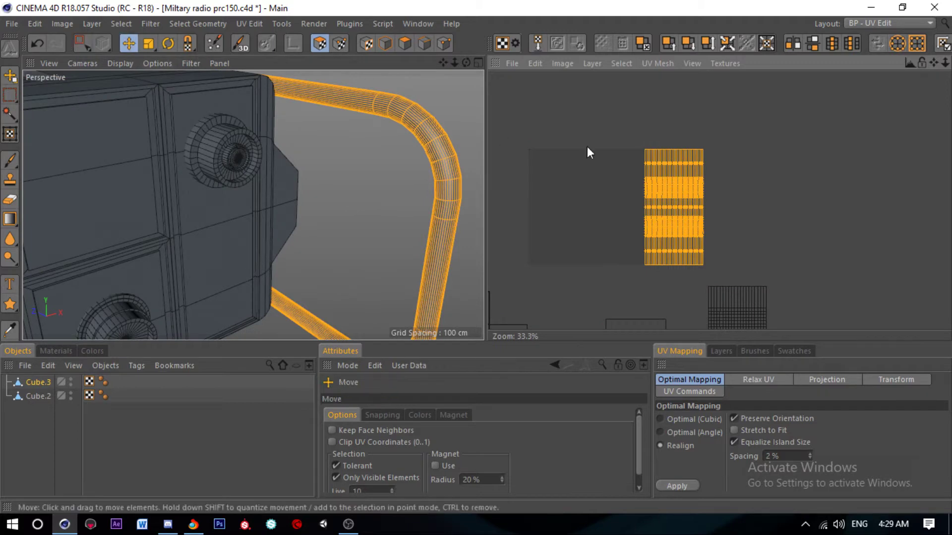
{"action": "scroll", "coordinate": [587, 146], "scroll_direction": "down", "scroll_amount": 2}
{"action": "left_click_drag", "start_coordinate": [615, 224], "coordinate": [675, 223]}
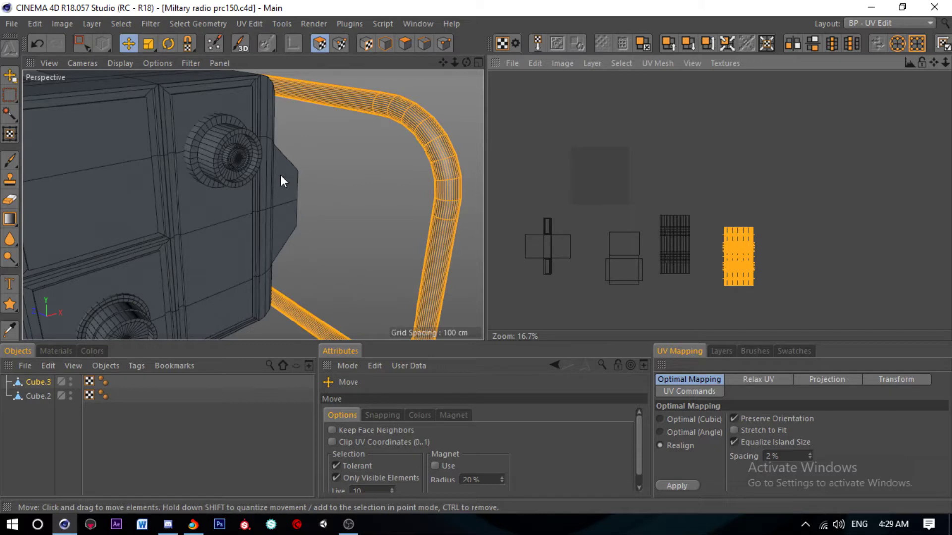
{"action": "left_click", "coordinate": [682, 421]}
{"action": "left_click", "coordinate": [684, 484]}
{"action": "scroll", "coordinate": [584, 218], "scroll_direction": "up", "scroll_amount": 3}
{"action": "left_click", "coordinate": [584, 225]}
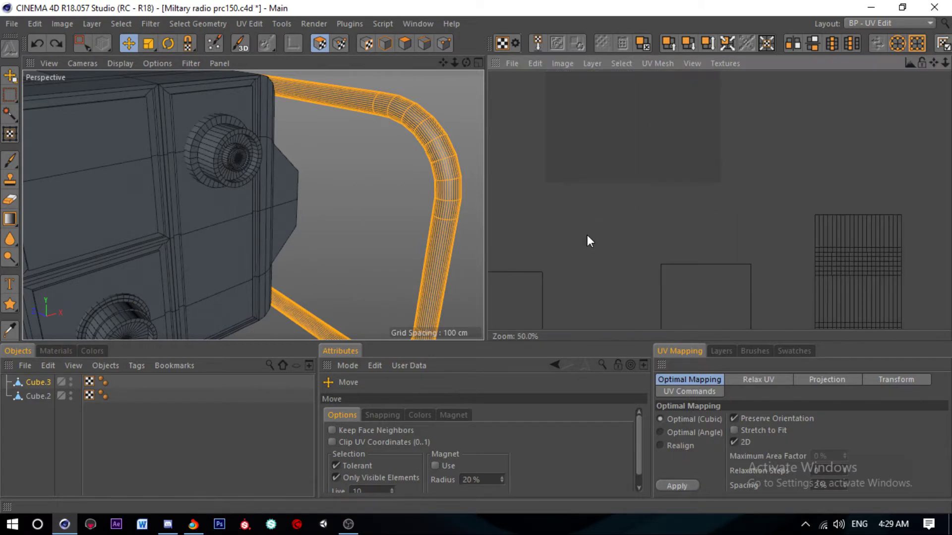
{"action": "key", "text": "ctrl+a"}
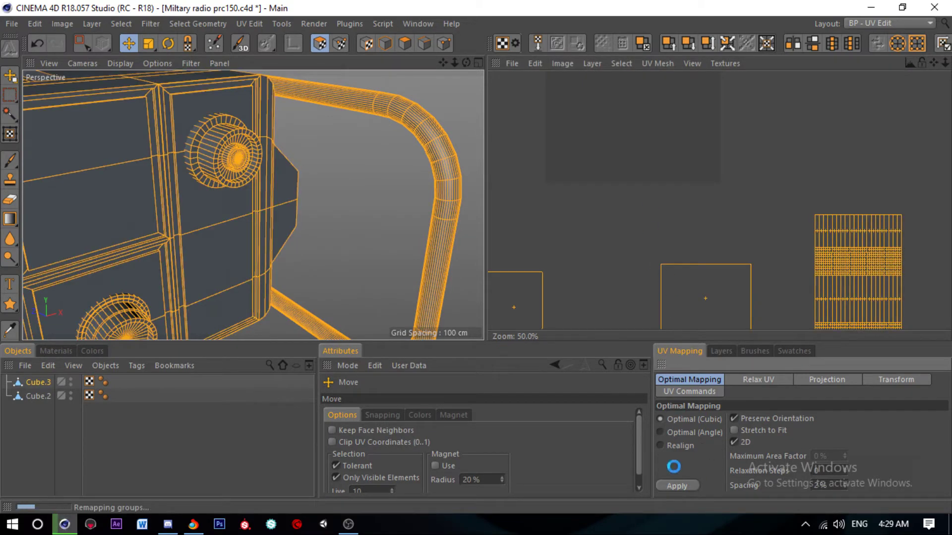
{"action": "scroll", "coordinate": [624, 233], "scroll_direction": "down", "scroll_amount": 1}
{"action": "scroll", "coordinate": [632, 161], "scroll_direction": "up", "scroll_amount": 2}
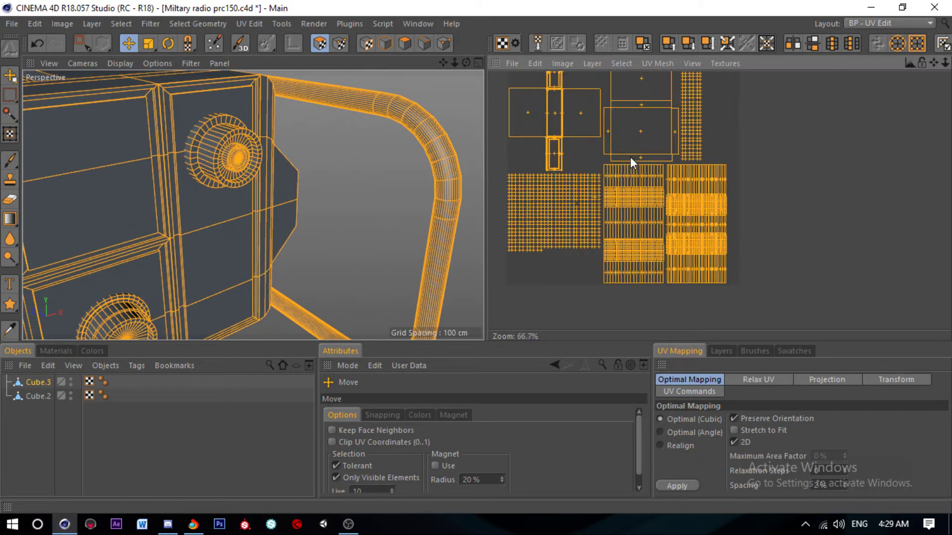
{"action": "key", "text": "ctrl+z"}
{"action": "scroll", "coordinate": [649, 208], "scroll_direction": "down", "scroll_amount": 3}
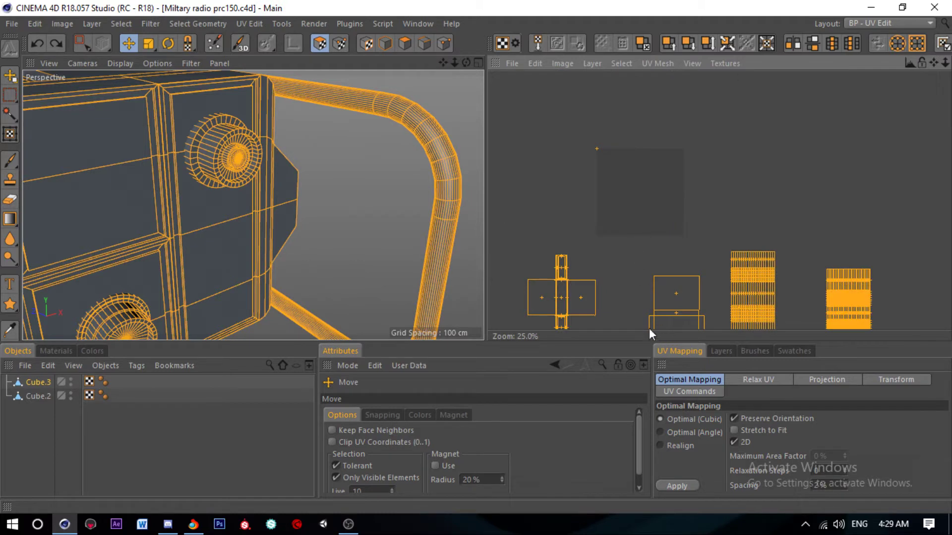
{"action": "left_click", "coordinate": [679, 446]}
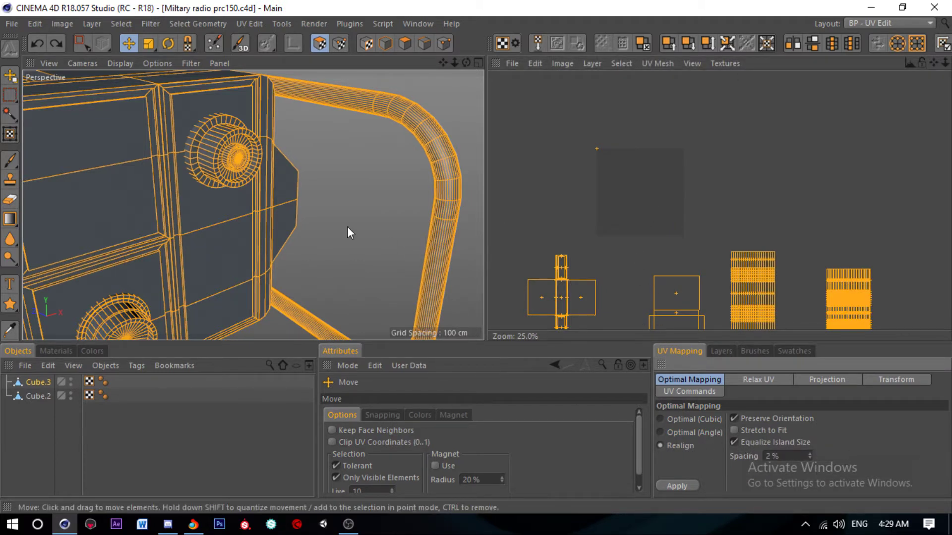
Step: Orbit to the radio's front knobs and select an edge ring on a knob
{"action": "scroll", "coordinate": [245, 177], "scroll_direction": "down", "scroll_amount": 3}
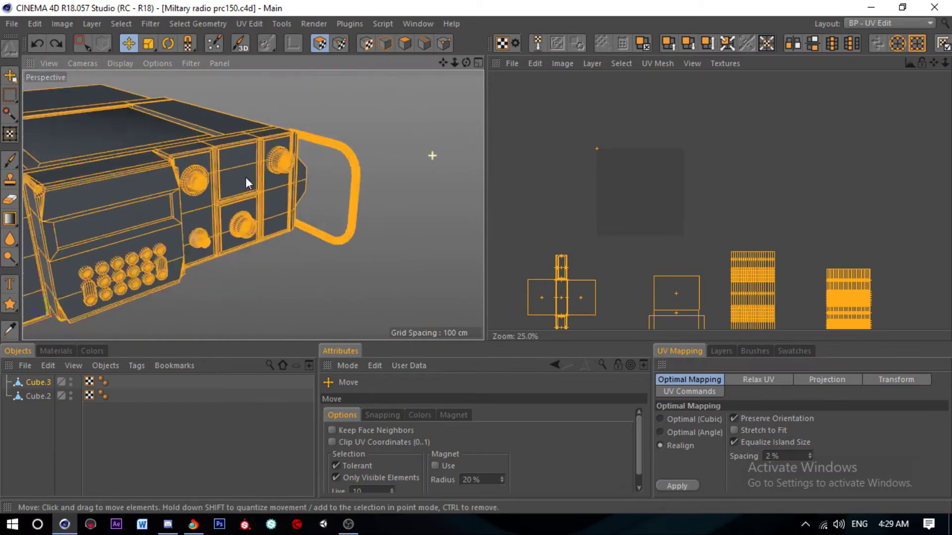
{"action": "mouse_move", "coordinate": [246, 177]}
{"action": "left_mouse_down", "text": "alt"}
{"action": "mouse_move", "coordinate": [226, 168]}
{"action": "mouse_move", "coordinate": [93, 198]}
{"action": "left_mouse_up", "text": "alt"}
{"action": "scroll", "coordinate": [387, 214], "scroll_direction": "up", "scroll_amount": 3}
{"action": "scroll", "coordinate": [388, 214], "scroll_direction": "up", "scroll_amount": 2}
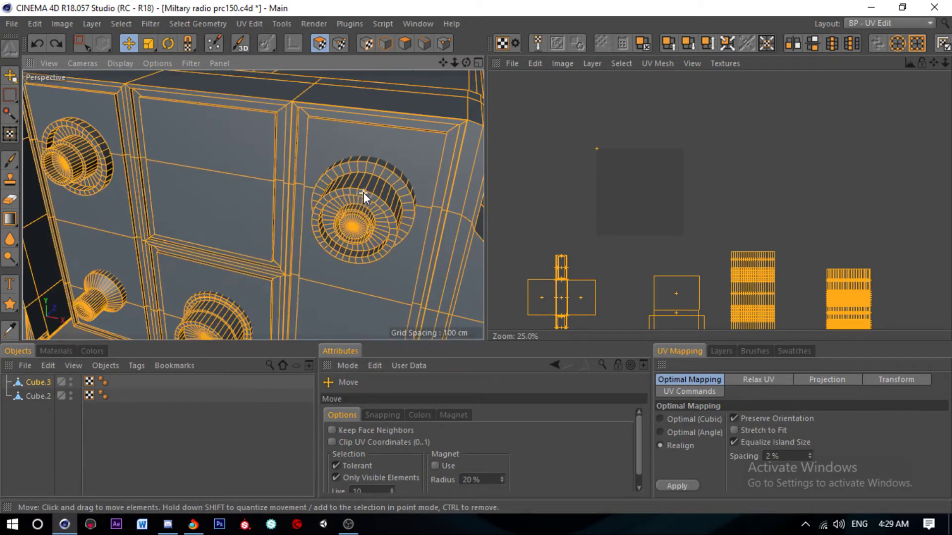
{"action": "left_click", "coordinate": [423, 44]}
{"action": "scroll", "coordinate": [367, 189], "scroll_direction": "up", "scroll_amount": 2}
{"action": "left_click", "coordinate": [367, 187]}
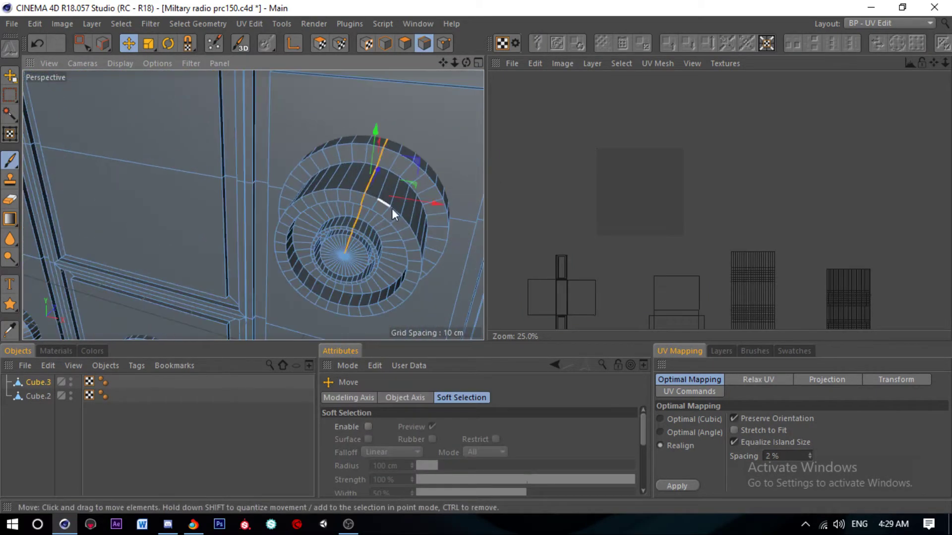
{"action": "scroll", "coordinate": [392, 208], "scroll_direction": "down", "scroll_amount": 3}
{"action": "scroll", "coordinate": [60, 149], "scroll_direction": "up", "scroll_amount": 2}
{"action": "scroll", "coordinate": [73, 152], "scroll_direction": "up", "scroll_amount": 3}
{"action": "scroll", "coordinate": [119, 159], "scroll_direction": "down", "scroll_amount": 3}
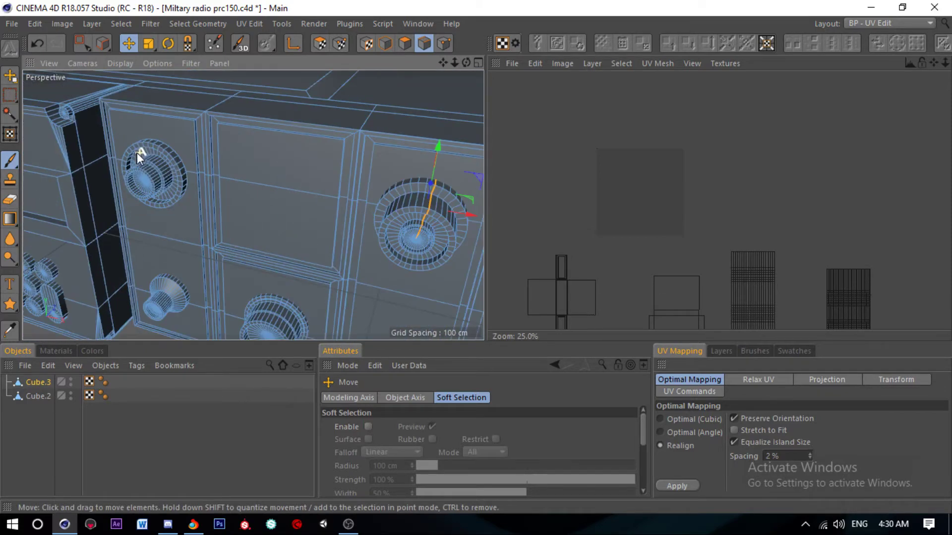
{"action": "scroll", "coordinate": [422, 258], "scroll_direction": "up", "scroll_amount": 3}
{"action": "scroll", "coordinate": [349, 197], "scroll_direction": "down", "scroll_amount": 2}
{"action": "scroll", "coordinate": [414, 191], "scroll_direction": "up", "scroll_amount": 2}
{"action": "scroll", "coordinate": [414, 191], "scroll_direction": "down", "scroll_amount": 2}
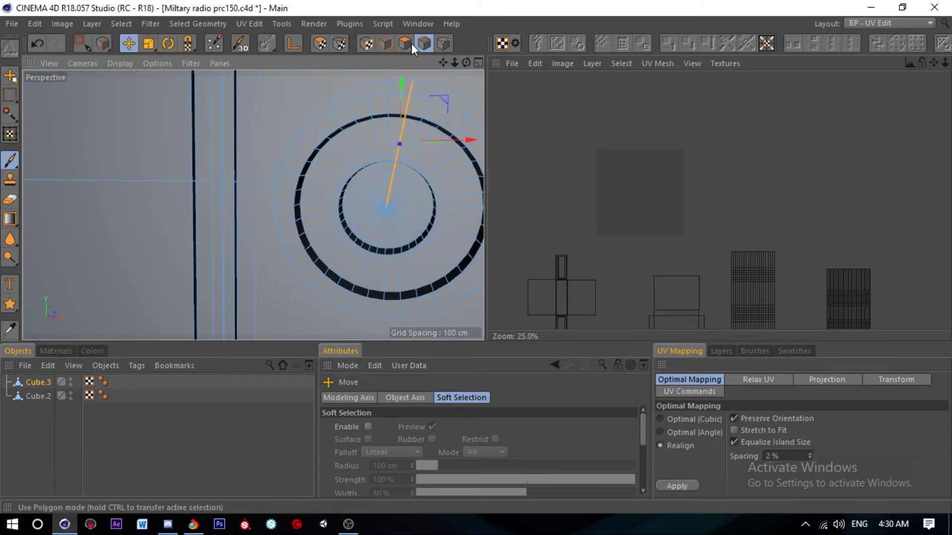
Step: From a top-down view, select the radio body's top and side polygons
{"action": "mouse_move", "coordinate": [411, 149]}
{"action": "left_mouse_down", "text": "alt"}
{"action": "mouse_move", "coordinate": [225, 221]}
{"action": "mouse_move", "coordinate": [255, 225]}
{"action": "mouse_move", "coordinate": [262, 131]}
{"action": "left_mouse_up", "text": "alt"}
{"action": "scroll", "coordinate": [247, 204], "scroll_direction": "up", "scroll_amount": 2}
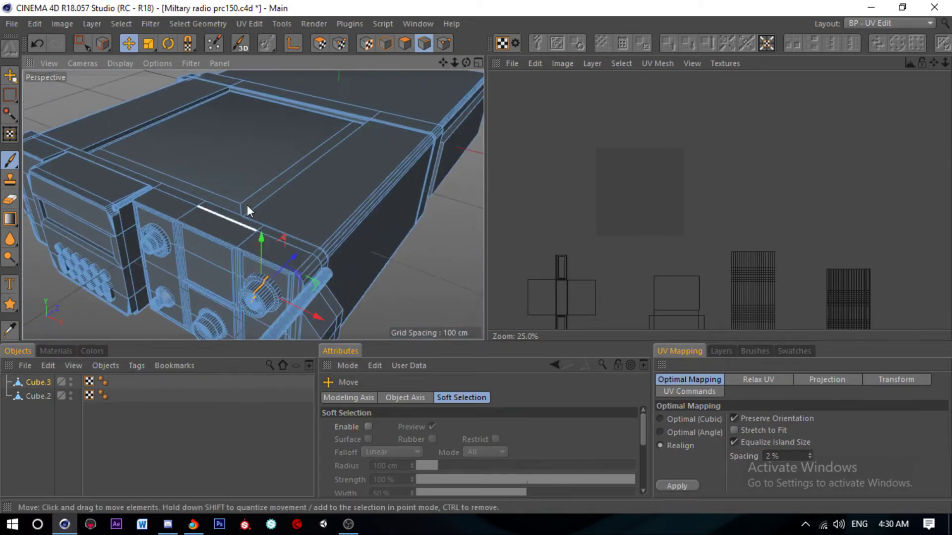
{"action": "left_click_drag", "start_coordinate": [247, 204], "coordinate": [134, 242], "text": "alt"}
{"action": "left_click", "coordinate": [406, 43]}
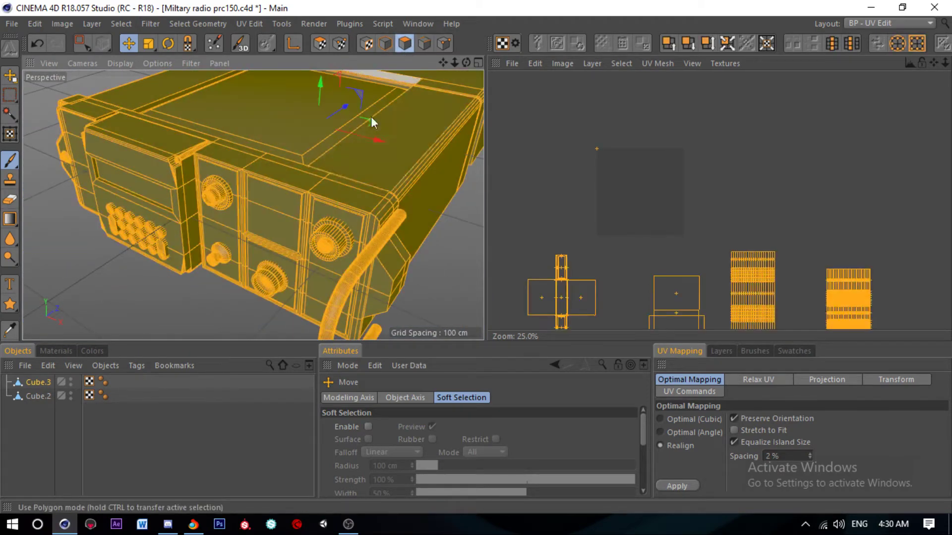
{"action": "left_click", "coordinate": [371, 117]}
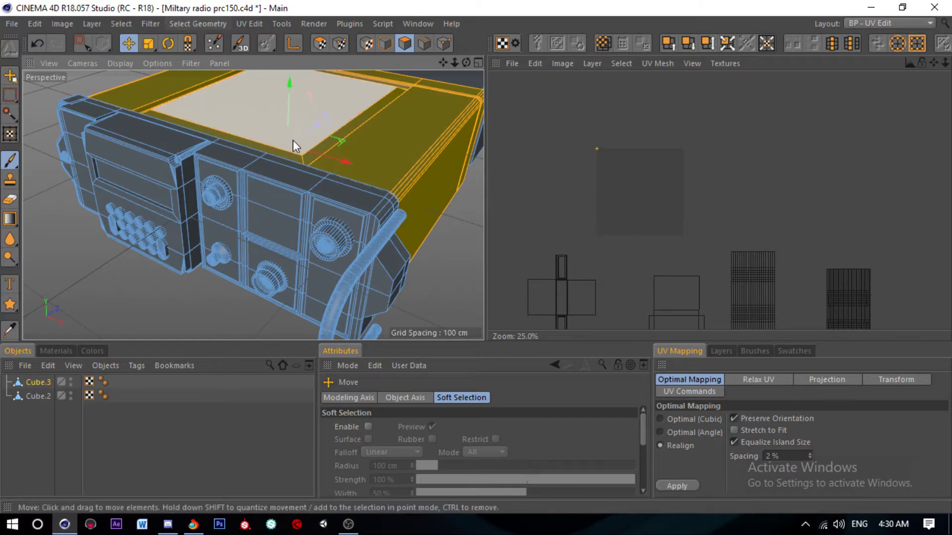
Step: Merge Cube.3 into Cube.2 and shift its UV island up and right
{"action": "left_click", "coordinate": [39, 397]}
{"action": "right_click", "coordinate": [40, 383]}
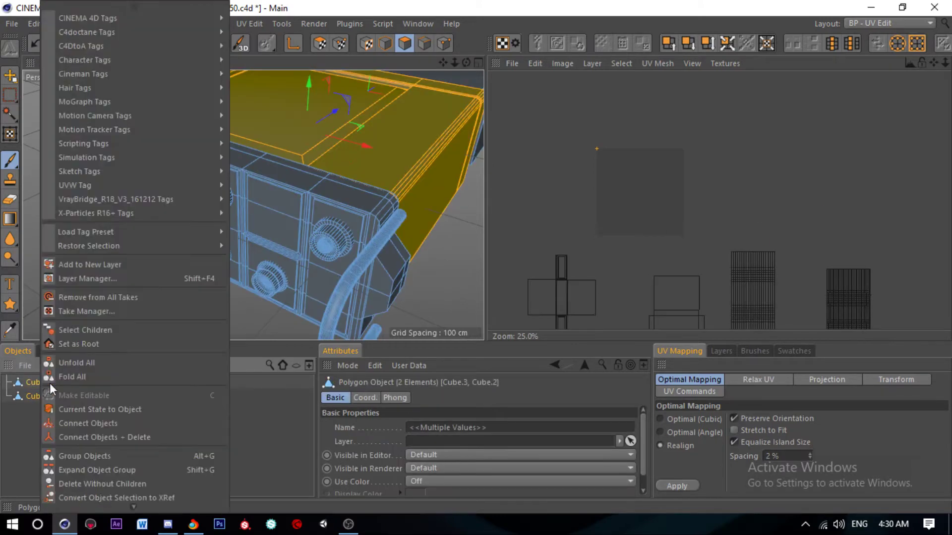
{"action": "left_click", "coordinate": [128, 436]}
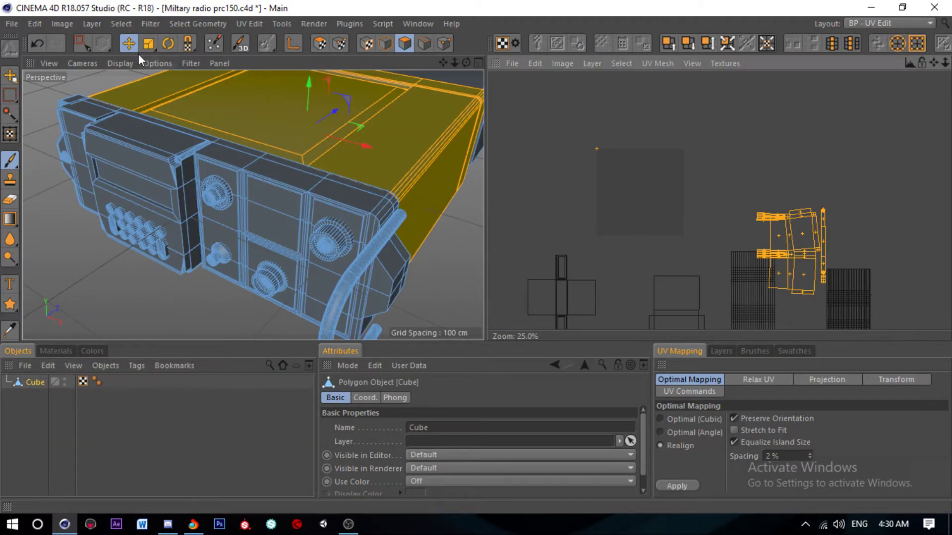
{"action": "left_click", "coordinate": [764, 216]}
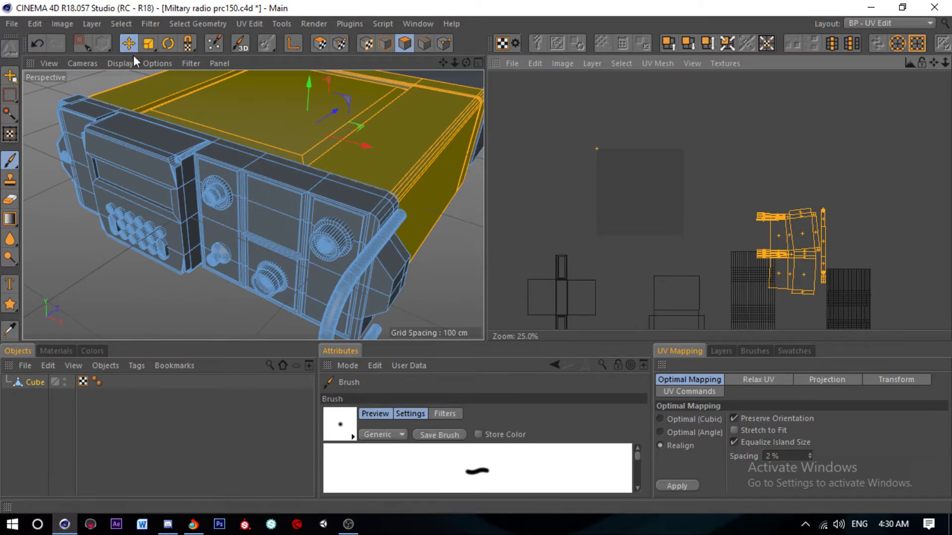
{"action": "left_click", "coordinate": [320, 43]}
{"action": "left_click_drag", "start_coordinate": [783, 274], "coordinate": [804, 236]}
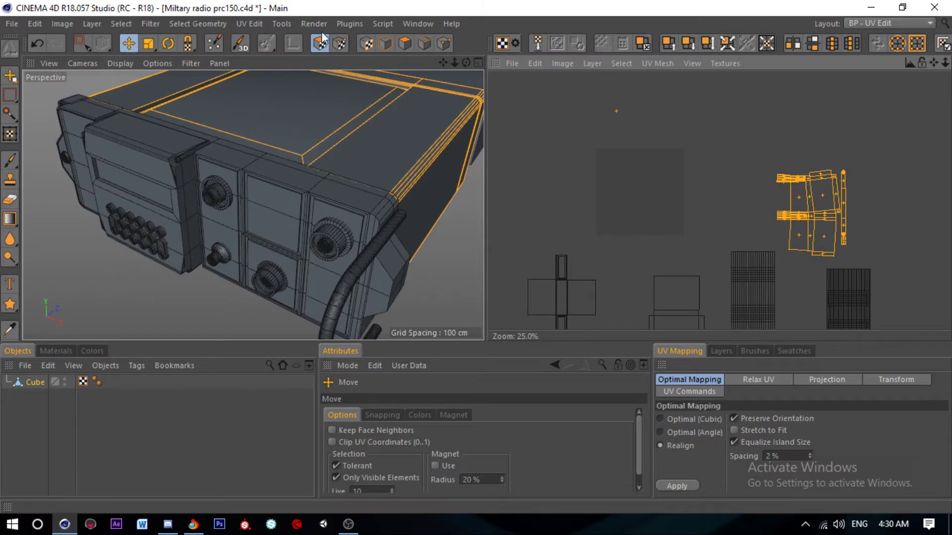
{"action": "left_click", "coordinate": [405, 43]}
Step: Split the top polygons into Cube.1, hide the original Cube, and select Cube.1
{"action": "right_click", "coordinate": [381, 137]}
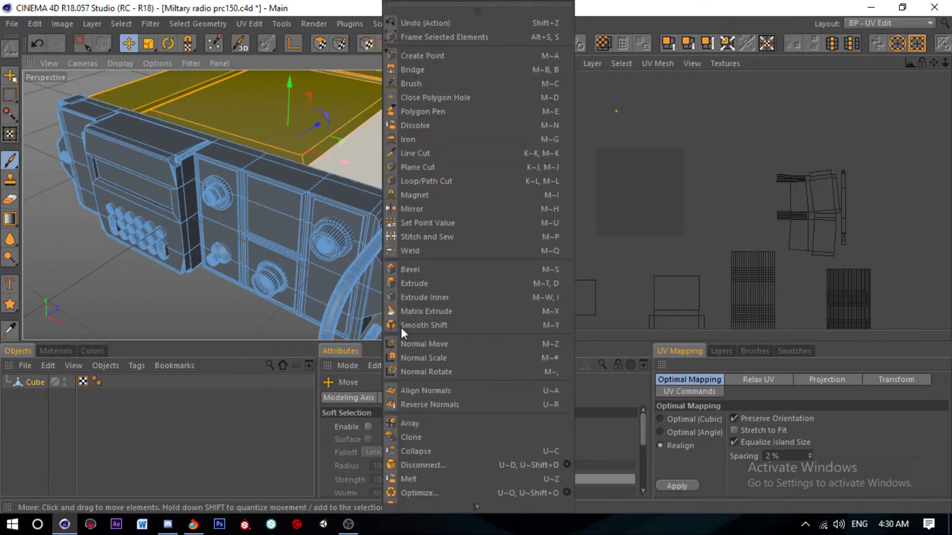
{"action": "left_click", "coordinate": [446, 422]}
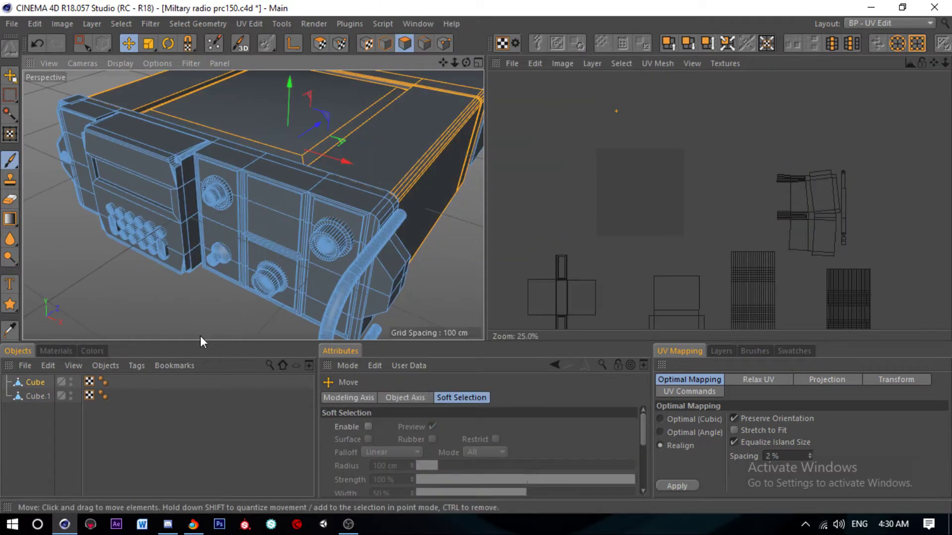
{"action": "left_click", "coordinate": [255, 151]}
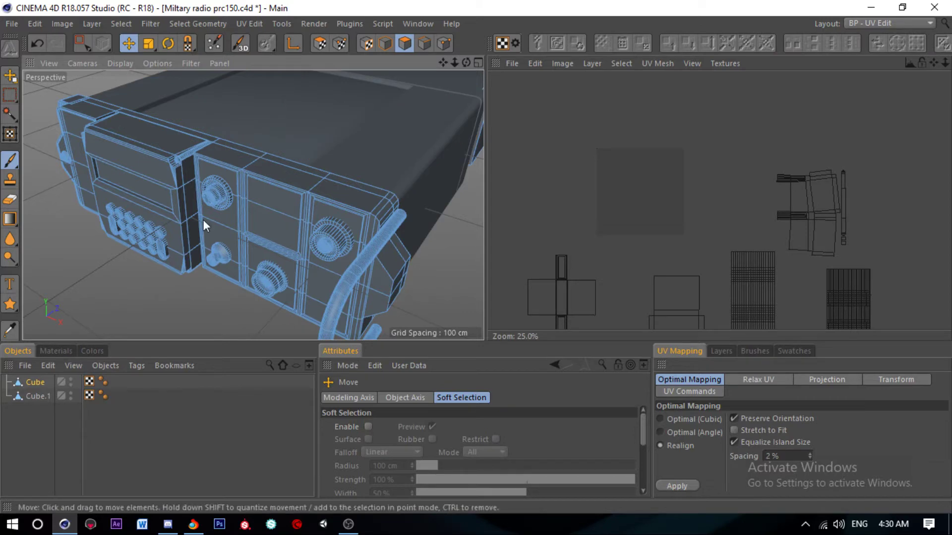
{"action": "left_click", "coordinate": [72, 382]}
{"action": "left_click", "coordinate": [44, 397]}
{"action": "mouse_move", "coordinate": [318, 205]}
{"action": "left_mouse_down", "text": "alt"}
{"action": "mouse_move", "coordinate": [365, 190]}
{"action": "mouse_move", "coordinate": [116, 157]}
{"action": "left_mouse_up", "text": "alt"}
Step: Select Cube.1's left and right end faces
{"action": "scroll", "coordinate": [115, 158], "scroll_direction": "up", "scroll_amount": 3}
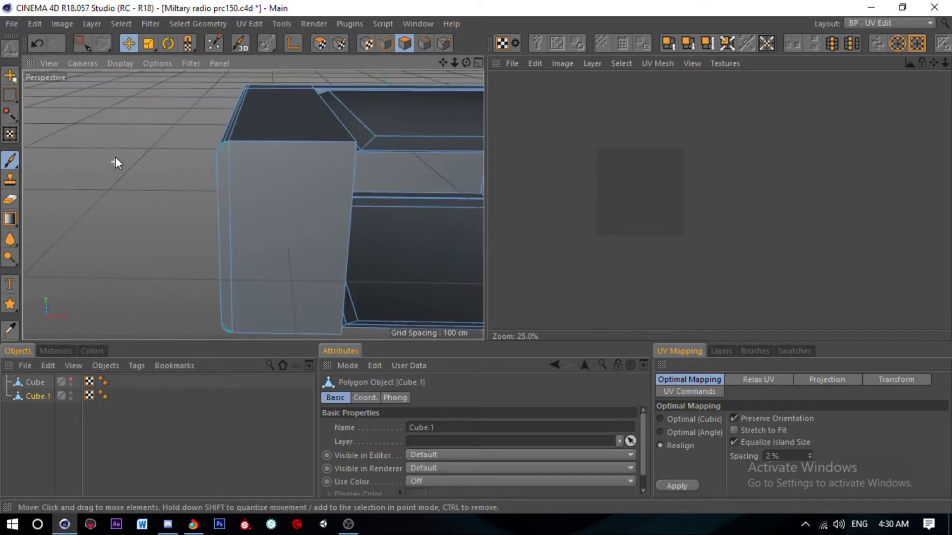
{"action": "left_click", "coordinate": [227, 188]}
{"action": "scroll", "coordinate": [244, 171], "scroll_direction": "down", "scroll_amount": 5}
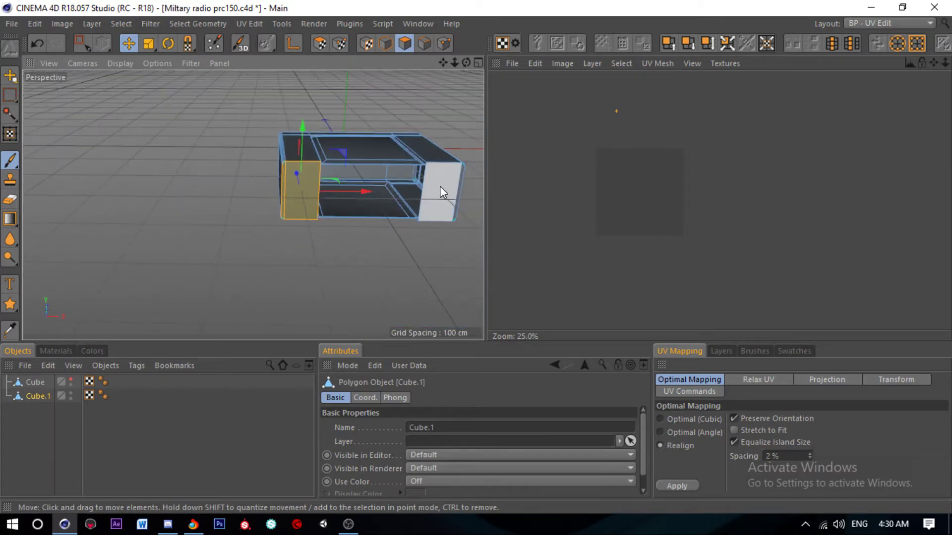
{"action": "left_click", "coordinate": [441, 189], "text": "shift"}
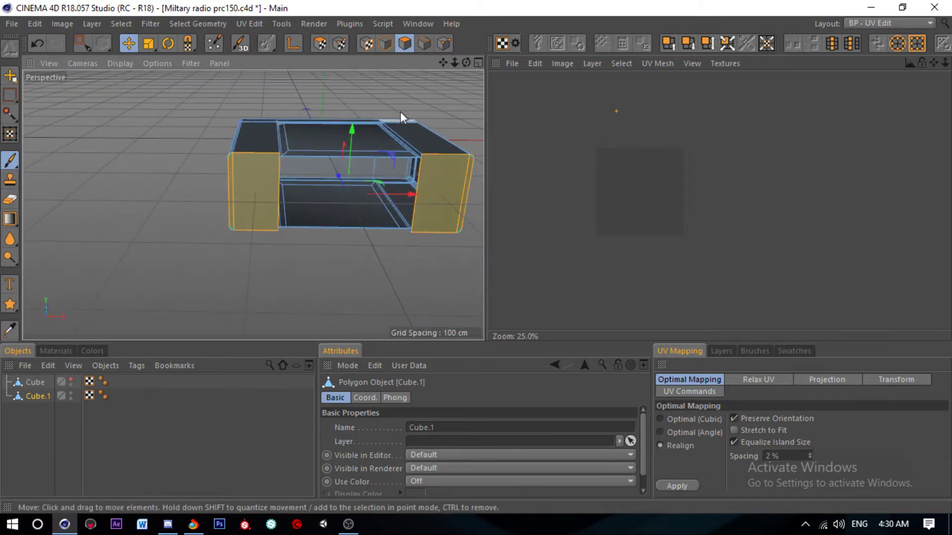
Step: In edge mode, pick the top edge of the left end piece as a seam
{"action": "left_click", "coordinate": [425, 43]}
{"action": "scroll", "coordinate": [223, 148], "scroll_direction": "up", "scroll_amount": 3}
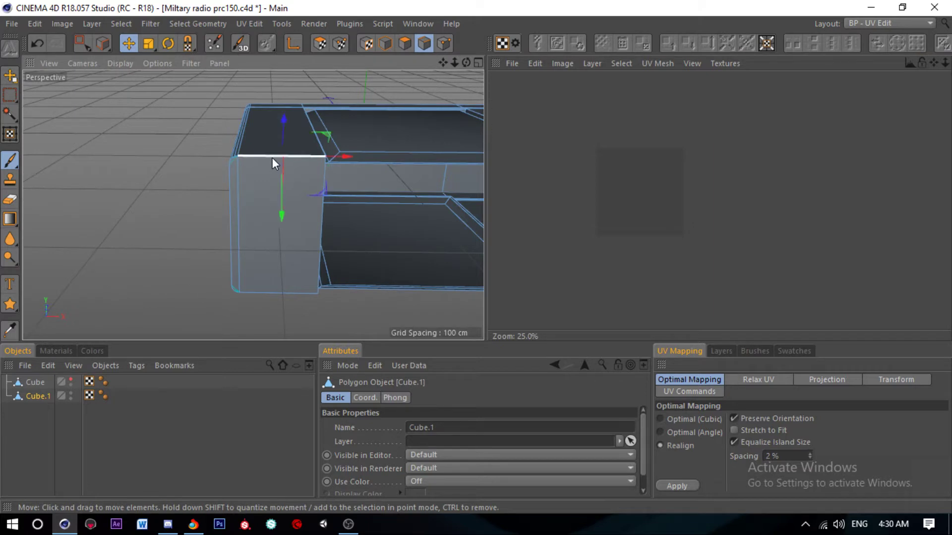
{"action": "left_click", "coordinate": [272, 158]}
{"action": "scroll", "coordinate": [248, 159], "scroll_direction": "up", "scroll_amount": 3}
{"action": "scroll", "coordinate": [238, 159], "scroll_direction": "up", "scroll_amount": 2}
{"action": "scroll", "coordinate": [230, 140], "scroll_direction": "up", "scroll_amount": 2}
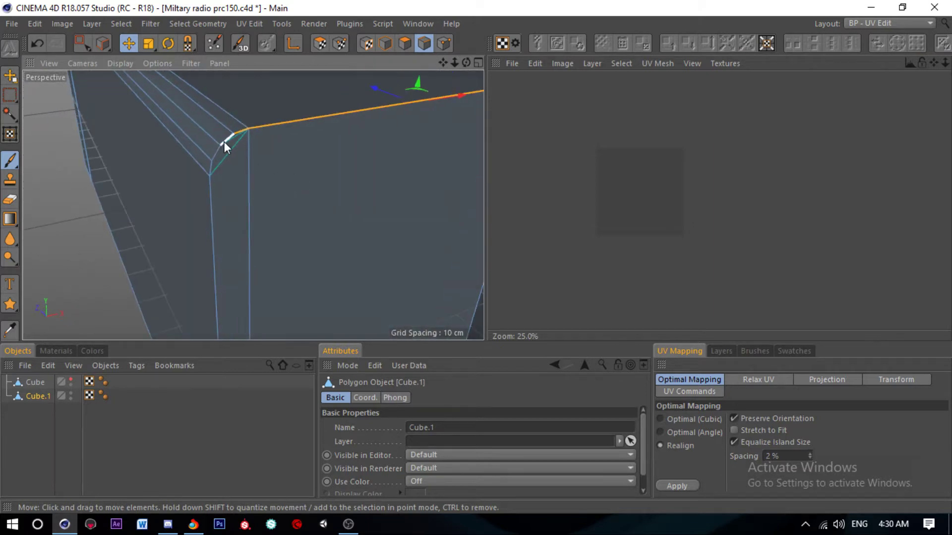
{"action": "scroll", "coordinate": [217, 157], "scroll_direction": "down", "scroll_amount": 2}
{"action": "scroll", "coordinate": [233, 211], "scroll_direction": "down", "scroll_amount": 3}
{"action": "scroll", "coordinate": [232, 214], "scroll_direction": "down", "scroll_amount": 5}
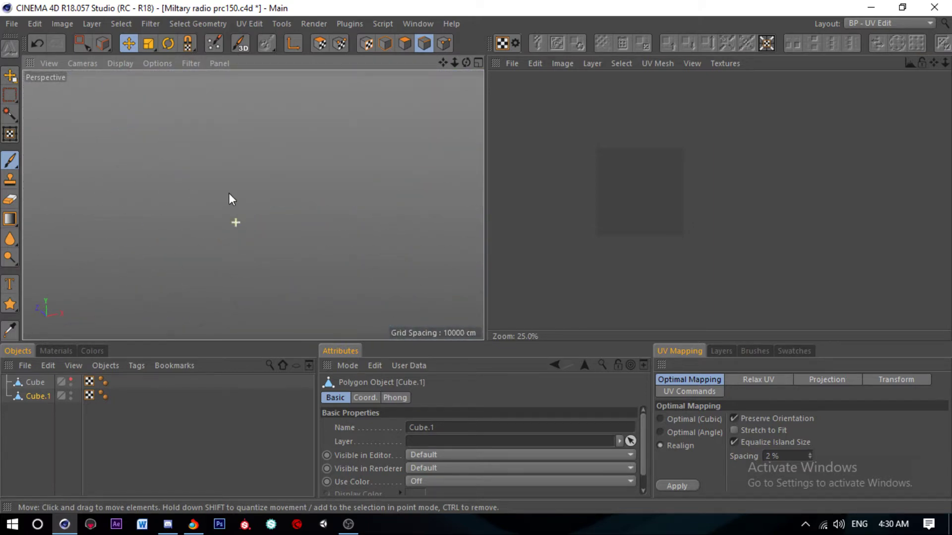
{"action": "scroll", "coordinate": [233, 215], "scroll_direction": "up", "scroll_amount": 10}
{"action": "scroll", "coordinate": [238, 273], "scroll_direction": "up", "scroll_amount": 2}
{"action": "scroll", "coordinate": [232, 277], "scroll_direction": "down", "scroll_amount": 2}
{"action": "scroll", "coordinate": [199, 237], "scroll_direction": "up", "scroll_amount": 2}
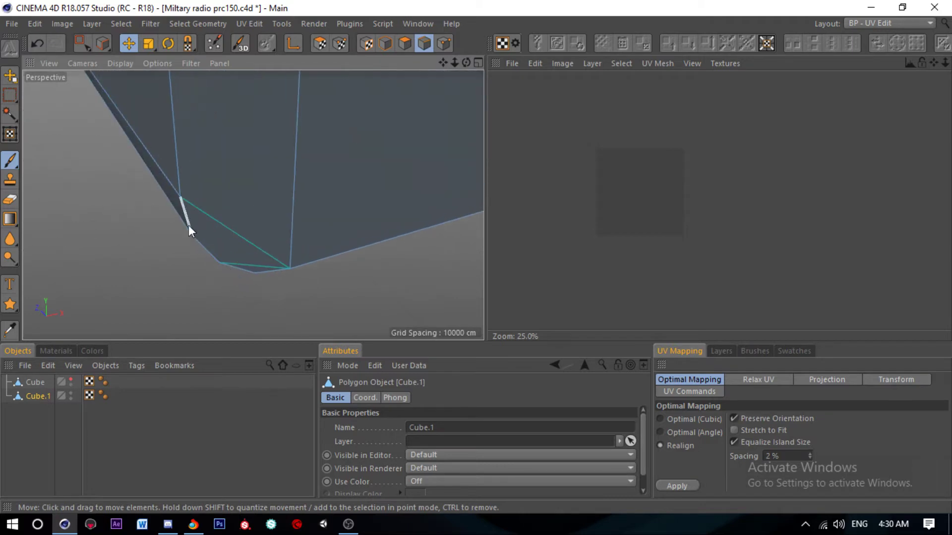
{"action": "scroll", "coordinate": [199, 292], "scroll_direction": "down", "scroll_amount": 2}
{"action": "scroll", "coordinate": [149, 287], "scroll_direction": "down", "scroll_amount": 2}
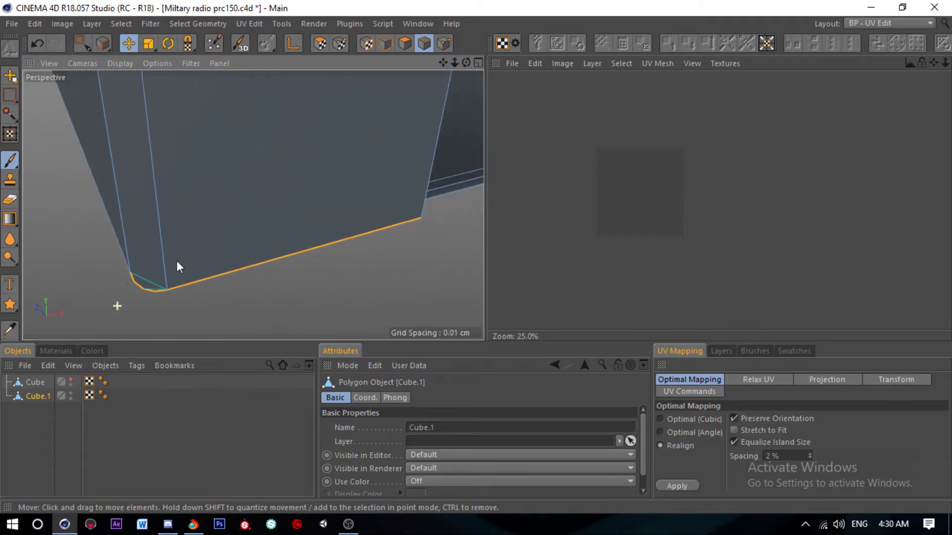
{"action": "scroll", "coordinate": [189, 270], "scroll_direction": "down", "scroll_amount": 2}
{"action": "scroll", "coordinate": [169, 272], "scroll_direction": "down", "scroll_amount": 1}
{"action": "scroll", "coordinate": [337, 160], "scroll_direction": "up", "scroll_amount": 3}
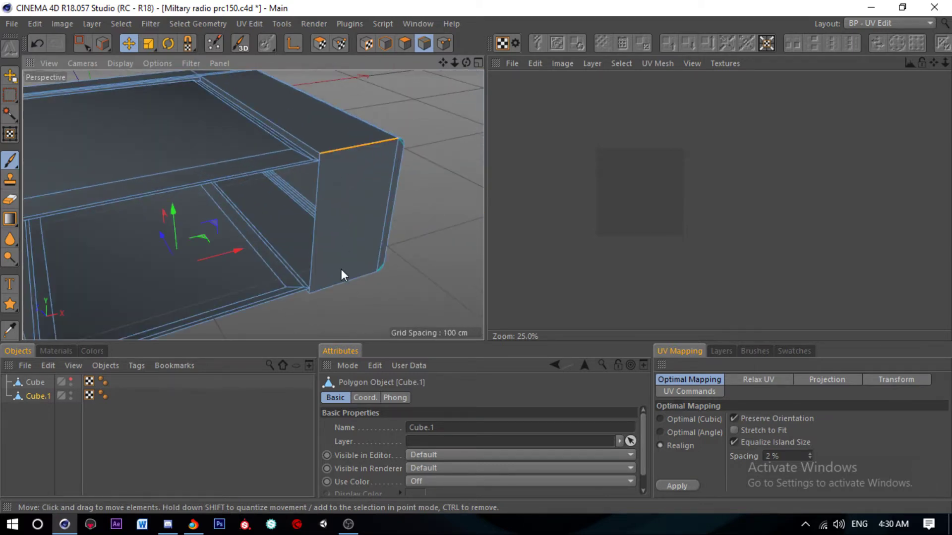
{"action": "scroll", "coordinate": [190, 241], "scroll_direction": "down", "scroll_amount": 2}
{"action": "scroll", "coordinate": [326, 186], "scroll_direction": "up", "scroll_amount": 1}
{"action": "scroll", "coordinate": [326, 187], "scroll_direction": "up", "scroll_amount": 1}
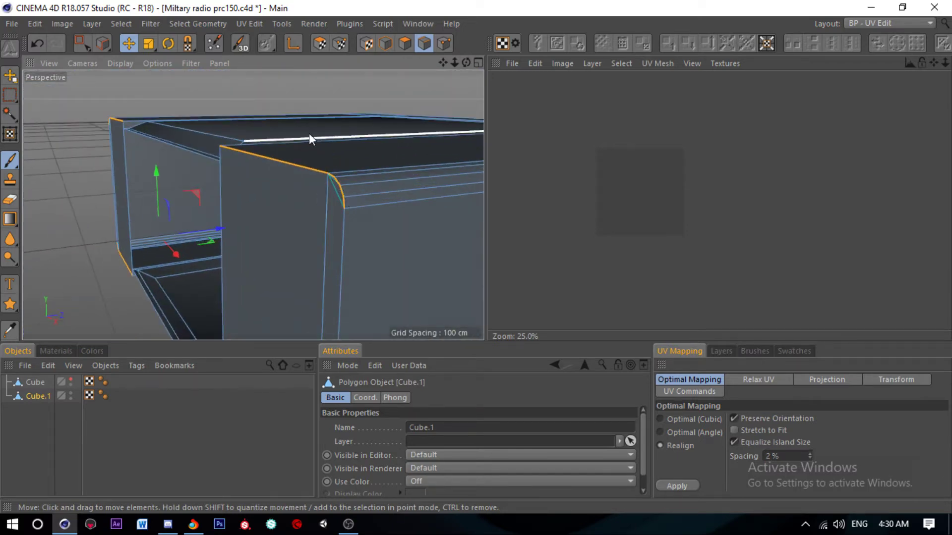
{"action": "scroll", "coordinate": [309, 144], "scroll_direction": "down", "scroll_amount": 2}
{"action": "scroll", "coordinate": [315, 294], "scroll_direction": "up", "scroll_amount": 3}
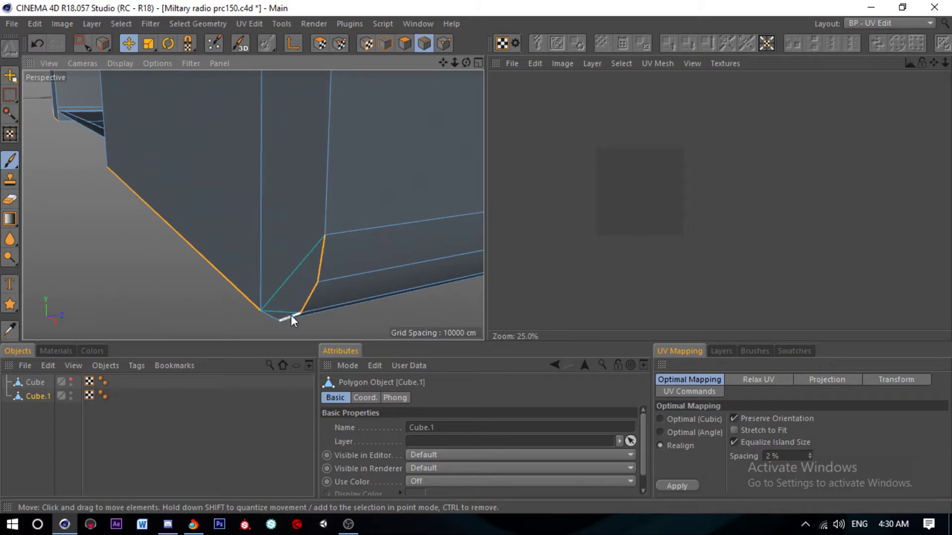
{"action": "scroll", "coordinate": [258, 298], "scroll_direction": "down", "scroll_amount": 2}
{"action": "scroll", "coordinate": [236, 251], "scroll_direction": "down", "scroll_amount": 3}
{"action": "scroll", "coordinate": [263, 230], "scroll_direction": "down", "scroll_amount": 2}
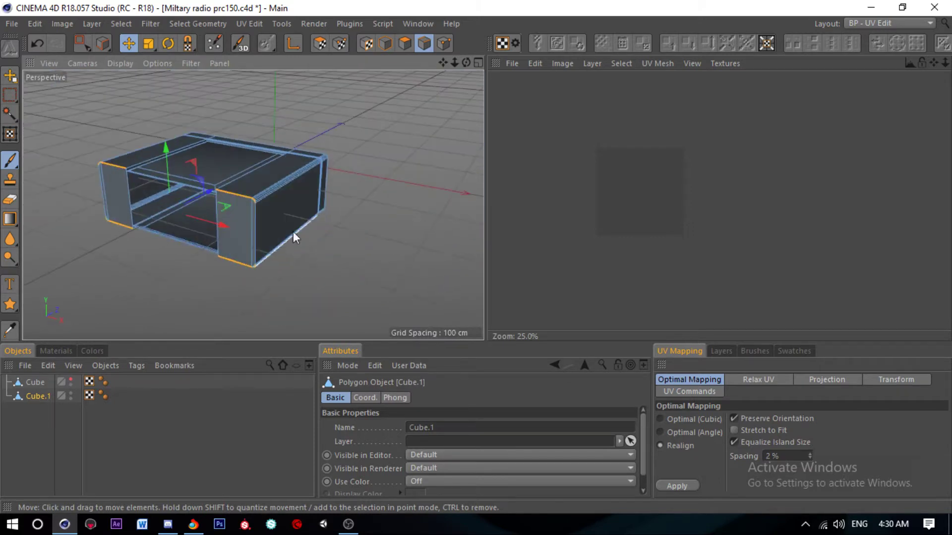
{"action": "scroll", "coordinate": [307, 214], "scroll_direction": "up", "scroll_amount": 3}
Step: Orbit around the box to inspect its corner edges and bottom rims
{"action": "mouse_move", "coordinate": [300, 167]}
{"action": "left_mouse_down", "text": "alt"}
{"action": "mouse_move", "coordinate": [228, 142]}
{"action": "mouse_move", "coordinate": [280, 148]}
{"action": "left_mouse_up", "text": "alt"}
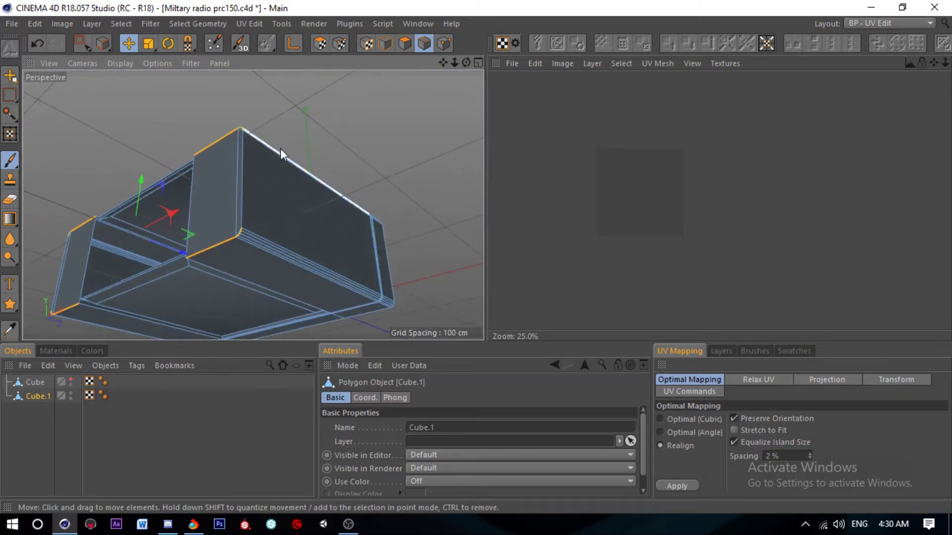
{"action": "scroll", "coordinate": [255, 252], "scroll_direction": "up", "scroll_amount": 4}
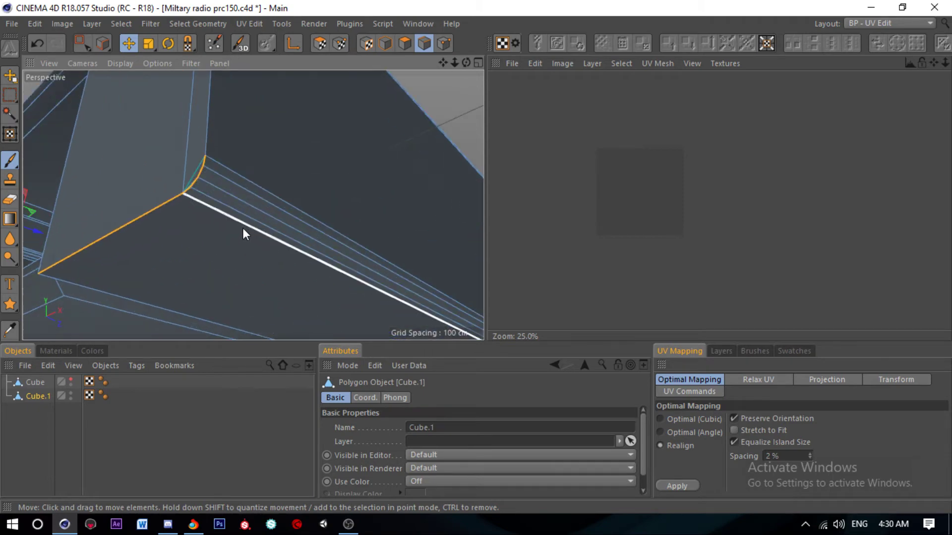
{"action": "scroll", "coordinate": [169, 175], "scroll_direction": "down", "scroll_amount": 5}
{"action": "left_click_drag", "start_coordinate": [170, 175], "coordinate": [145, 260], "text": "alt"}
{"action": "scroll", "coordinate": [202, 217], "scroll_direction": "up", "scroll_amount": 2}
{"action": "scroll", "coordinate": [316, 253], "scroll_direction": "up", "scroll_amount": 2}
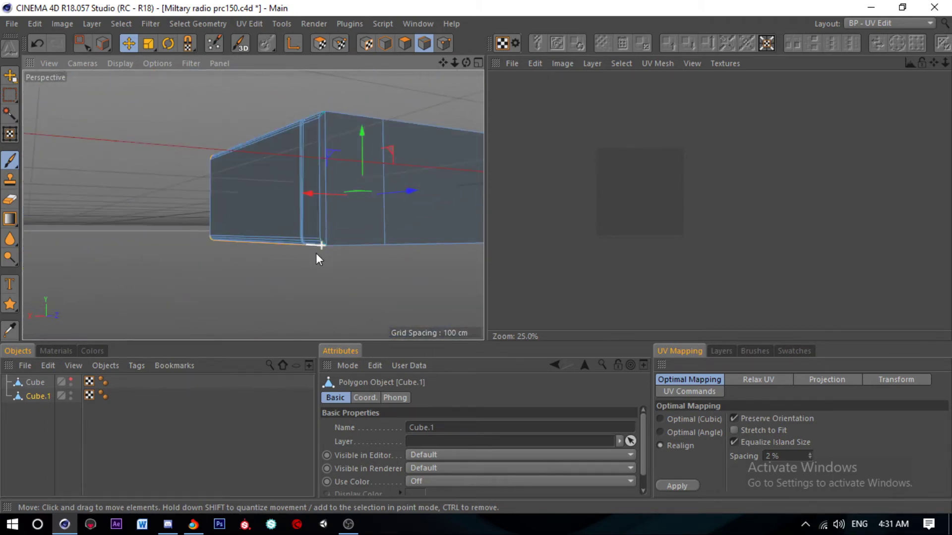
{"action": "scroll", "coordinate": [316, 253], "scroll_direction": "up", "scroll_amount": 3}
{"action": "scroll", "coordinate": [301, 268], "scroll_direction": "up", "scroll_amount": 3}
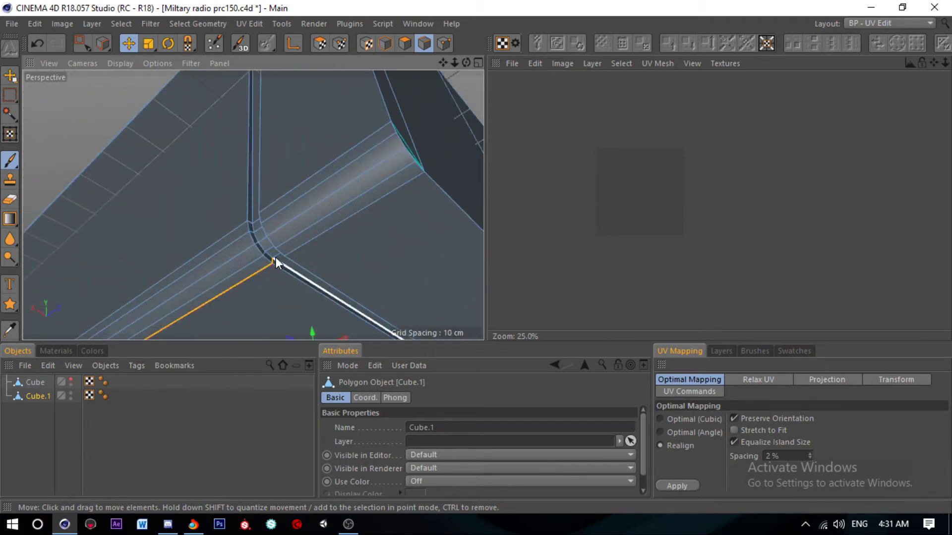
{"action": "mouse_move", "coordinate": [277, 255]}
{"action": "left_mouse_down", "text": "alt"}
{"action": "mouse_move", "coordinate": [315, 259]}
{"action": "mouse_move", "coordinate": [220, 228]}
{"action": "mouse_move", "coordinate": [254, 233]}
{"action": "left_mouse_up", "text": "alt"}
{"action": "scroll", "coordinate": [254, 234], "scroll_direction": "down", "scroll_amount": 3}
{"action": "mouse_move", "coordinate": [168, 217]}
{"action": "left_mouse_down", "text": "alt"}
{"action": "mouse_move", "coordinate": [98, 236]}
{"action": "mouse_move", "coordinate": [291, 206]}
{"action": "mouse_move", "coordinate": [225, 233]}
{"action": "left_mouse_up", "text": "alt"}
{"action": "scroll", "coordinate": [195, 243], "scroll_direction": "down", "scroll_amount": 5}
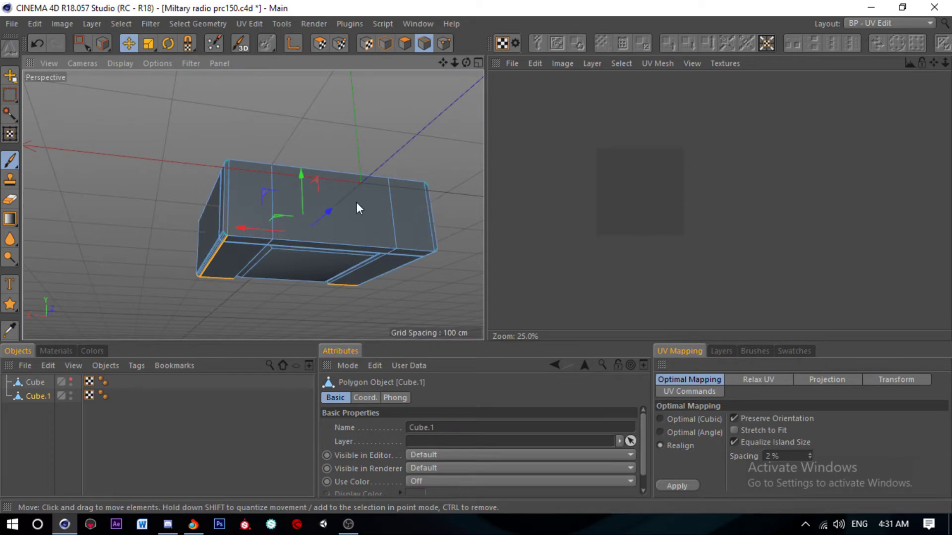
{"action": "scroll", "coordinate": [233, 236], "scroll_direction": "up", "scroll_amount": 3}
{"action": "scroll", "coordinate": [218, 244], "scroll_direction": "up", "scroll_amount": 2}
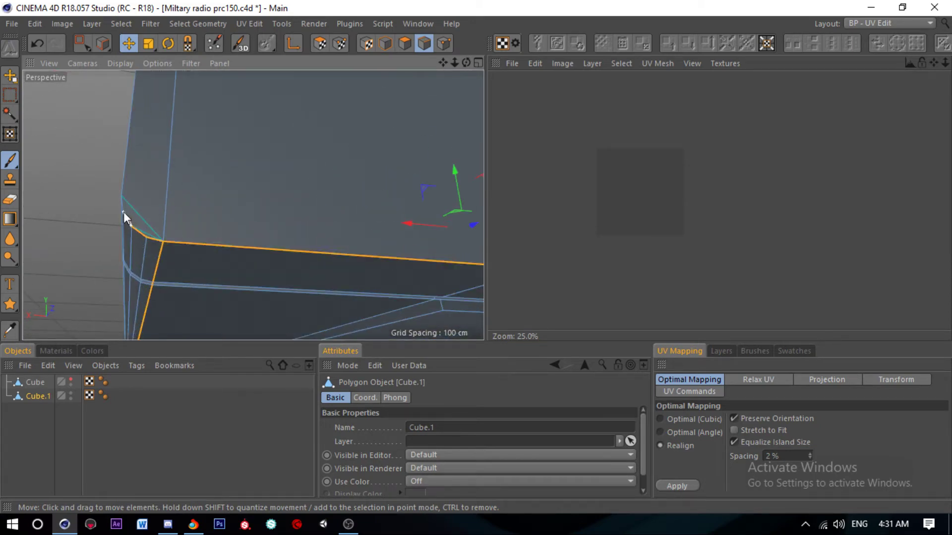
{"action": "left_click_drag", "start_coordinate": [130, 181], "coordinate": [87, 220], "text": "alt"}
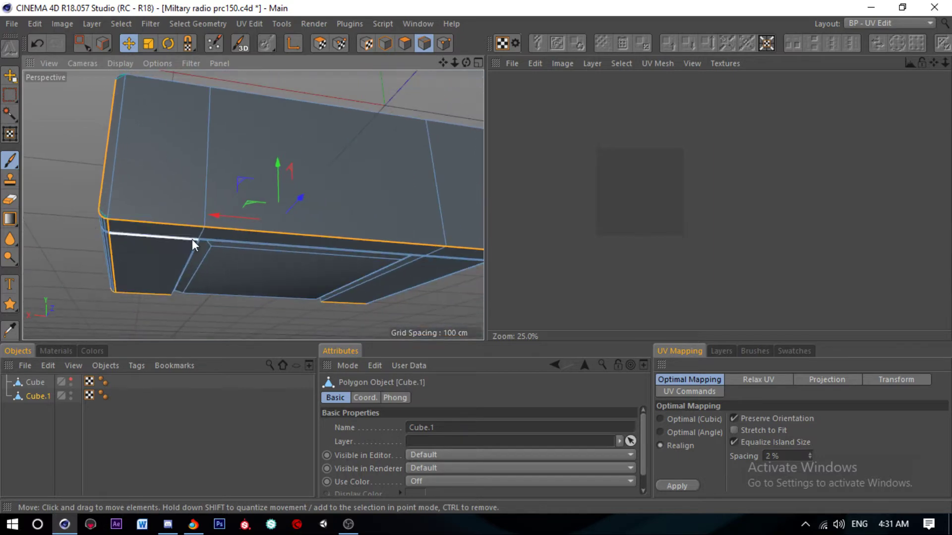
{"action": "left_click_drag", "start_coordinate": [192, 239], "coordinate": [389, 248], "text": "alt"}
{"action": "left_click_drag", "start_coordinate": [396, 227], "coordinate": [365, 236], "text": "alt"}
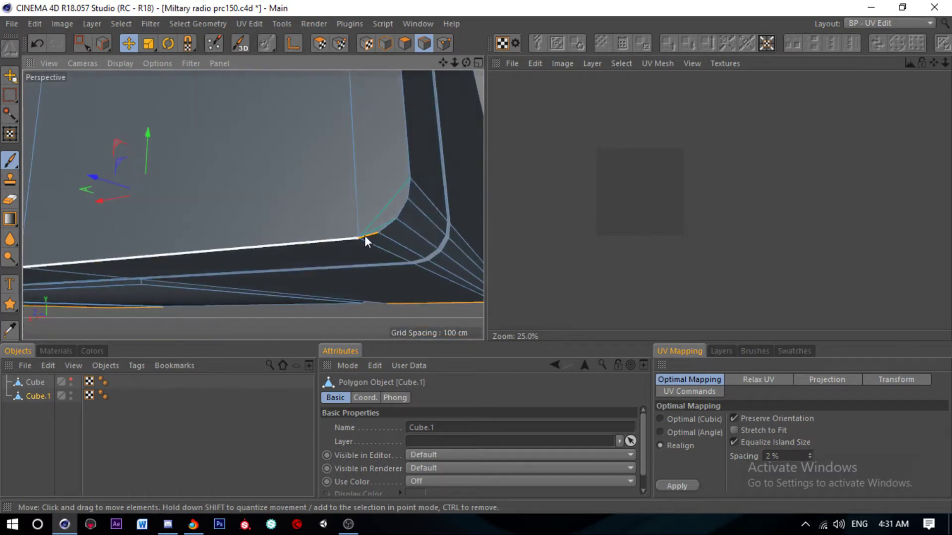
{"action": "scroll", "coordinate": [359, 256], "scroll_direction": "down", "scroll_amount": 3}
{"action": "scroll", "coordinate": [360, 283], "scroll_direction": "down", "scroll_amount": 8}
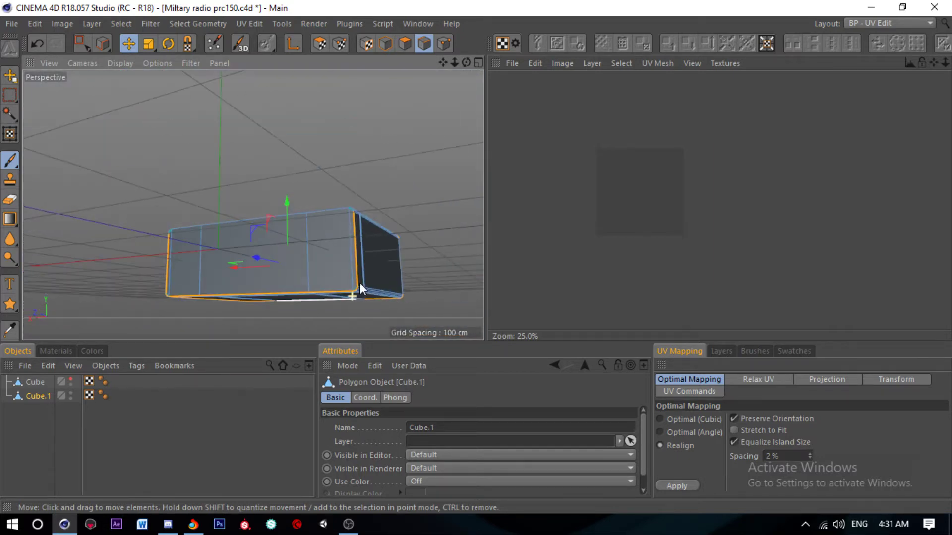
Step: Store the seam edges as a selection set and try an ABF Relax UV on Cube.1
{"action": "left_click", "coordinate": [198, 24]}
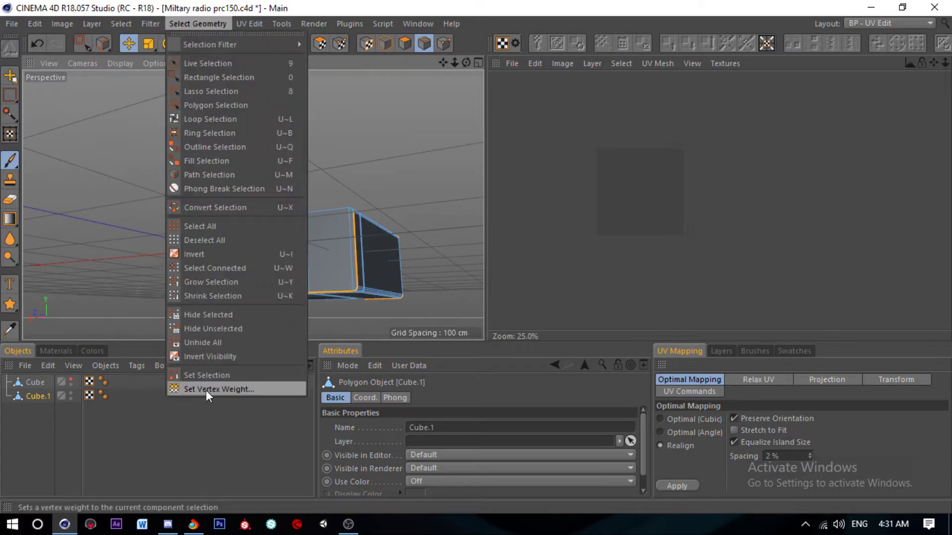
{"action": "left_click", "coordinate": [206, 375]}
{"action": "left_click", "coordinate": [323, 45]}
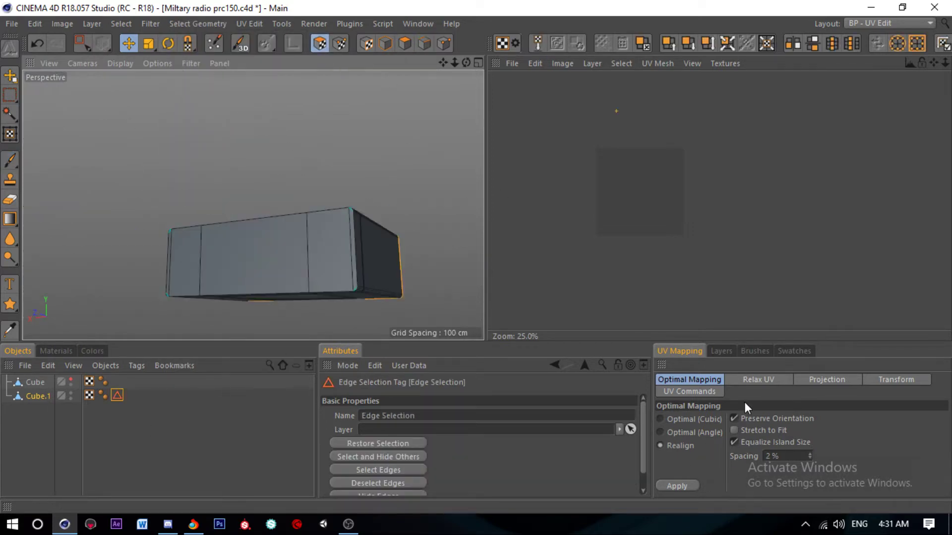
{"action": "left_click", "coordinate": [757, 379]}
{"action": "left_click", "coordinate": [688, 493]}
{"action": "left_click", "coordinate": [684, 477]}
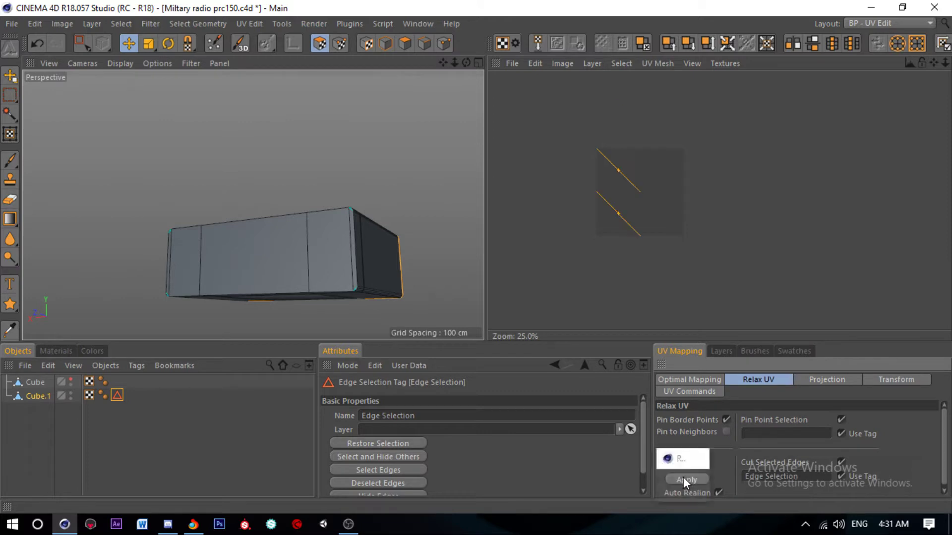
{"action": "key", "text": "ctrl+z"}
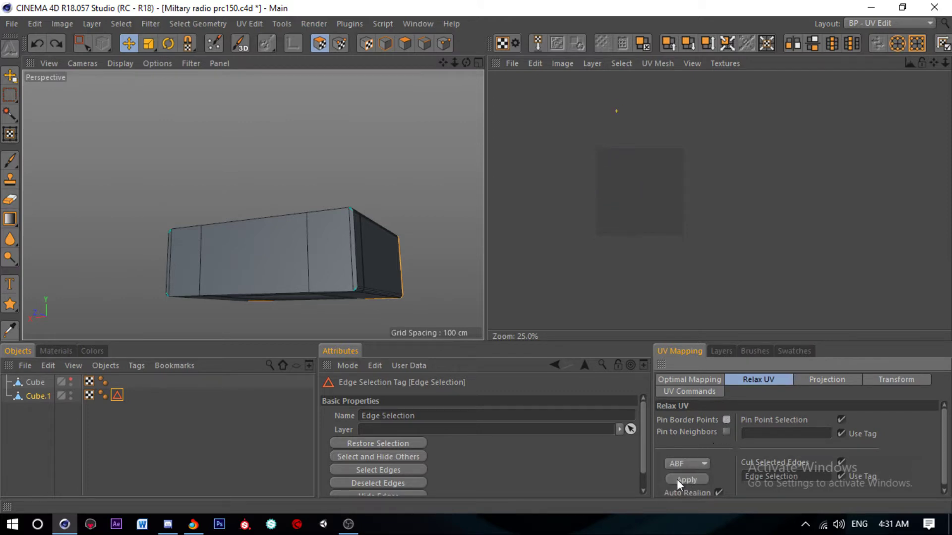
{"action": "left_click", "coordinate": [678, 480]}
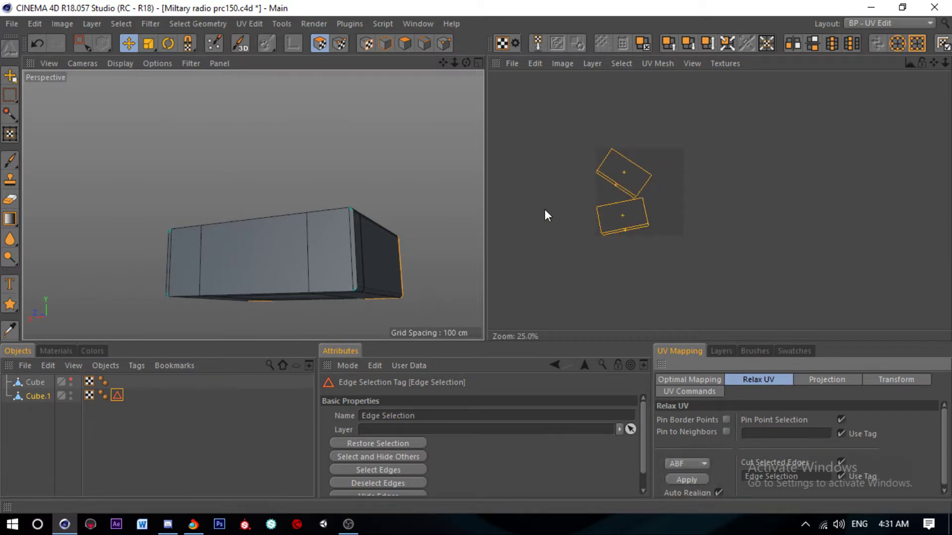
Step: Relax all of the box's polygons with LSCM and rotate the UV islands into a horizontal strip
{"action": "left_click", "coordinate": [406, 39]}
{"action": "key", "text": "ctrl+a"}
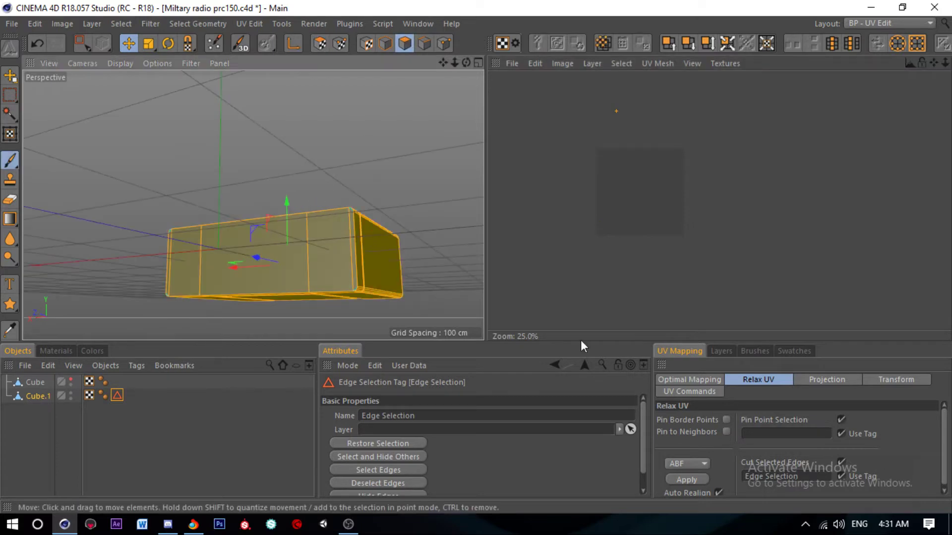
{"action": "left_click", "coordinate": [686, 480]}
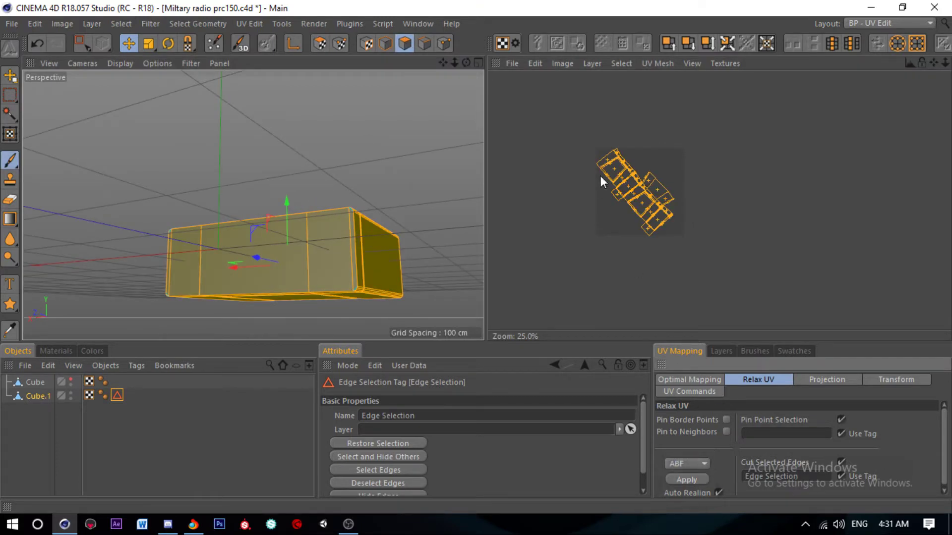
{"action": "right_click_drag", "start_coordinate": [601, 182], "coordinate": [691, 303], "text": "alt"}
{"action": "left_click", "coordinate": [691, 465]}
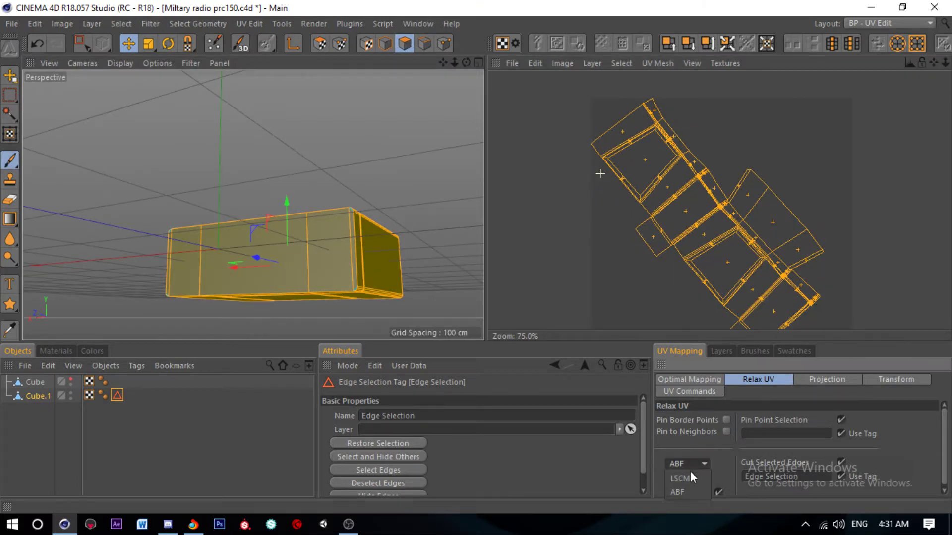
{"action": "left_click", "coordinate": [688, 480]}
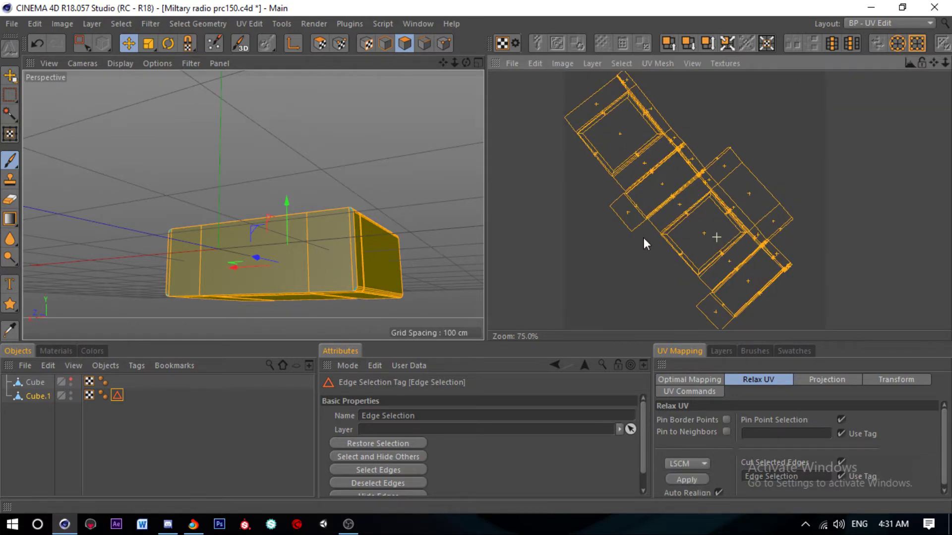
{"action": "key", "text": "r"}
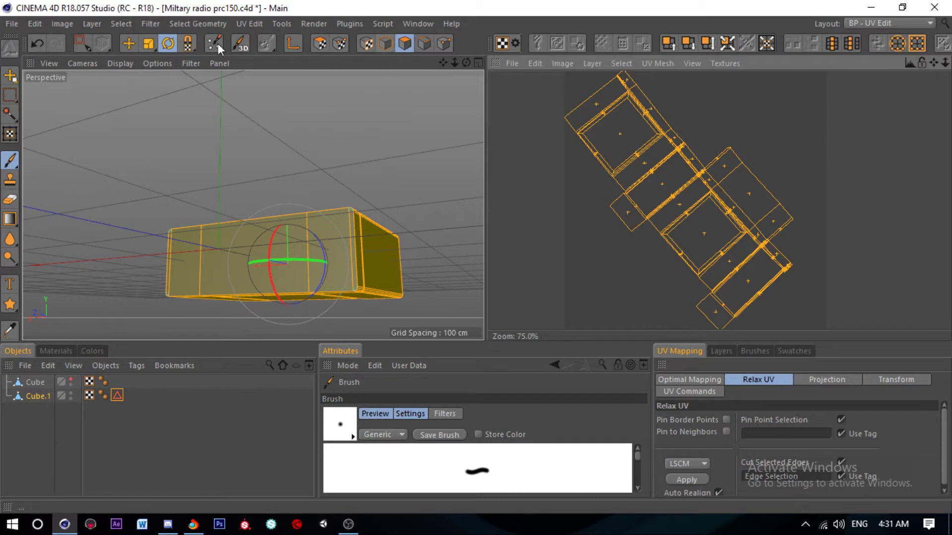
{"action": "left_click", "coordinate": [320, 44]}
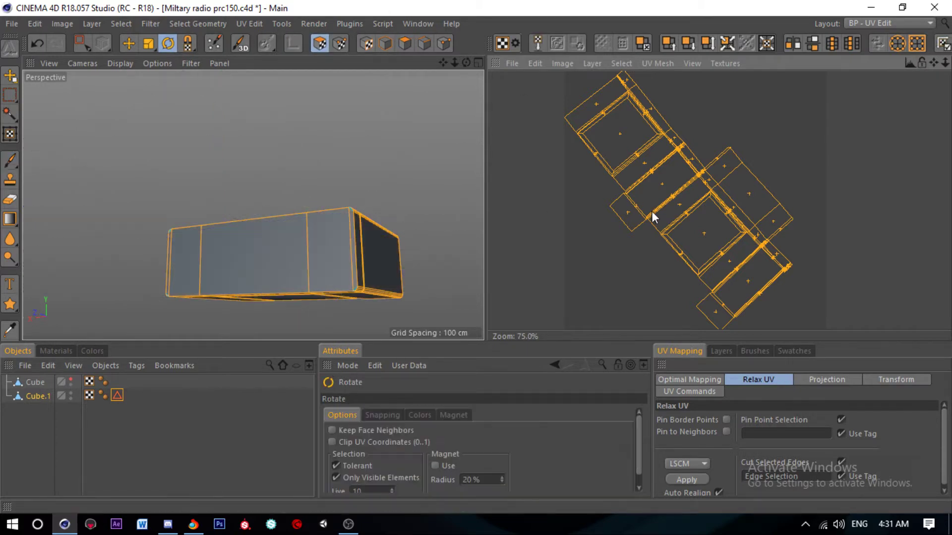
{"action": "left_click_drag", "start_coordinate": [655, 213], "coordinate": [644, 221]}
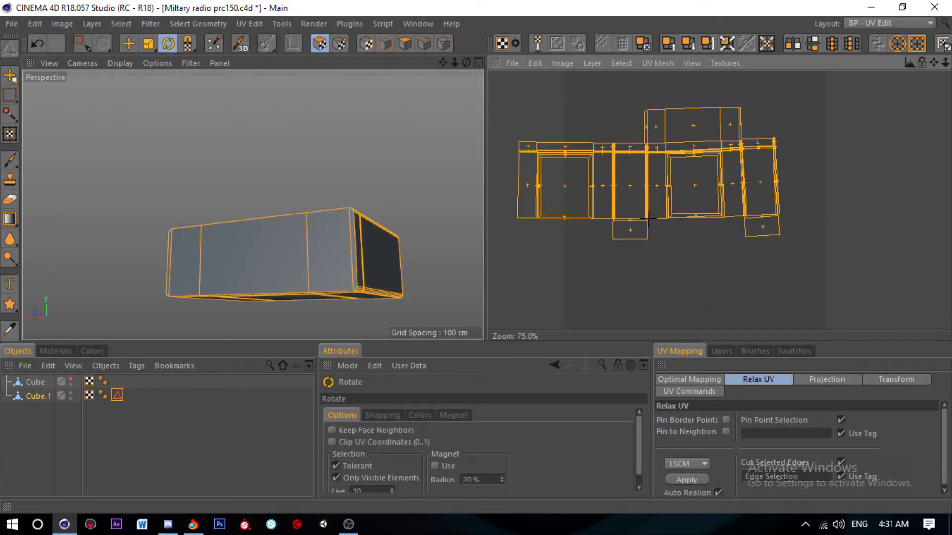
Step: Compare an ABF relax against LSCM, then undo back to the straight LSCM layout
{"action": "left_click", "coordinate": [684, 464]}
{"action": "left_click", "coordinate": [684, 491]}
{"action": "left_click", "coordinate": [686, 480]}
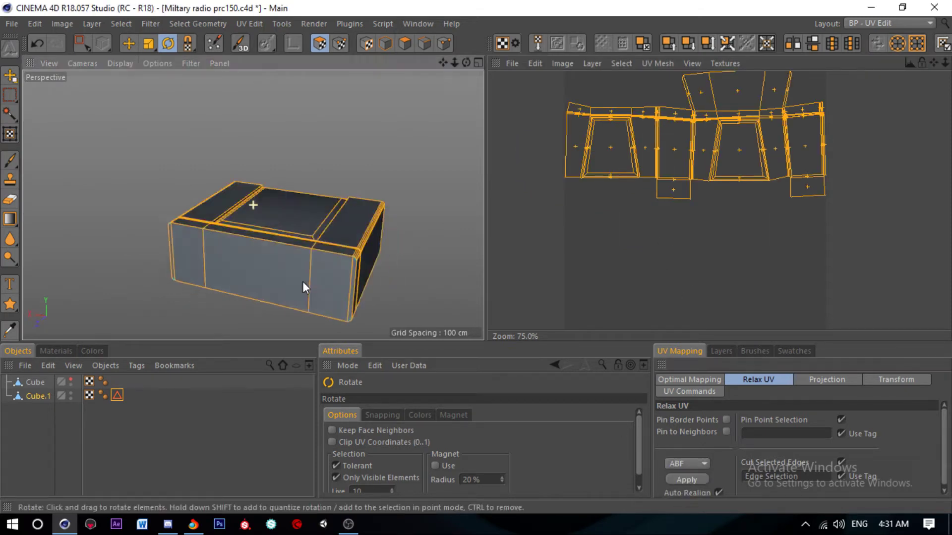
{"action": "left_click_drag", "start_coordinate": [305, 284], "coordinate": [251, 204], "text": "alt"}
{"action": "scroll", "coordinate": [429, 177], "scroll_direction": "up", "scroll_amount": 5}
{"action": "left_click_drag", "start_coordinate": [346, 172], "coordinate": [179, 146], "text": "alt"}
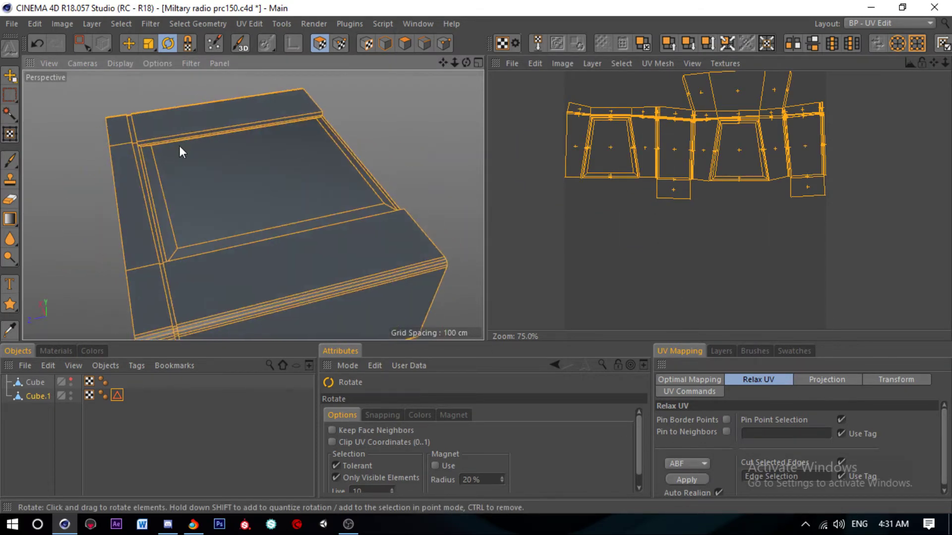
{"action": "key", "text": "ctrl+z"}
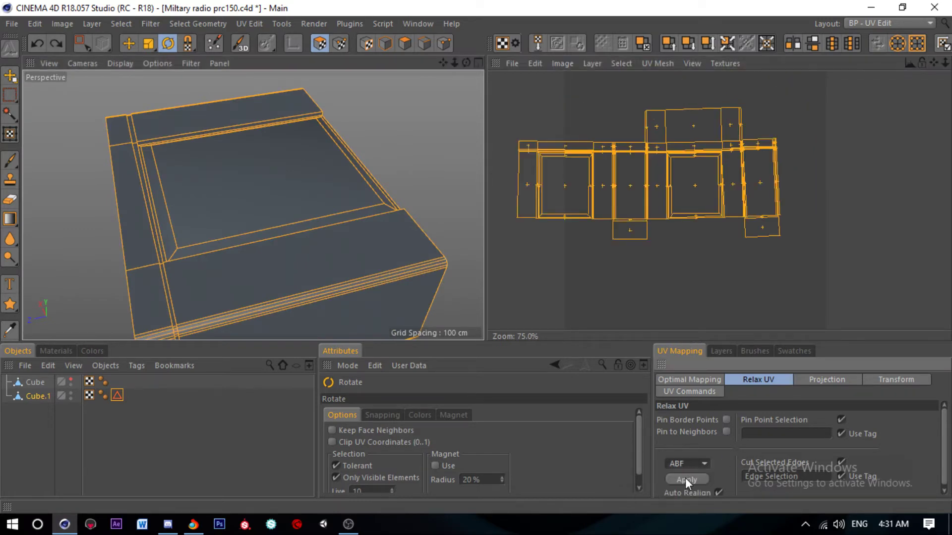
{"action": "left_click", "coordinate": [688, 488]}
{"action": "left_click", "coordinate": [692, 480]}
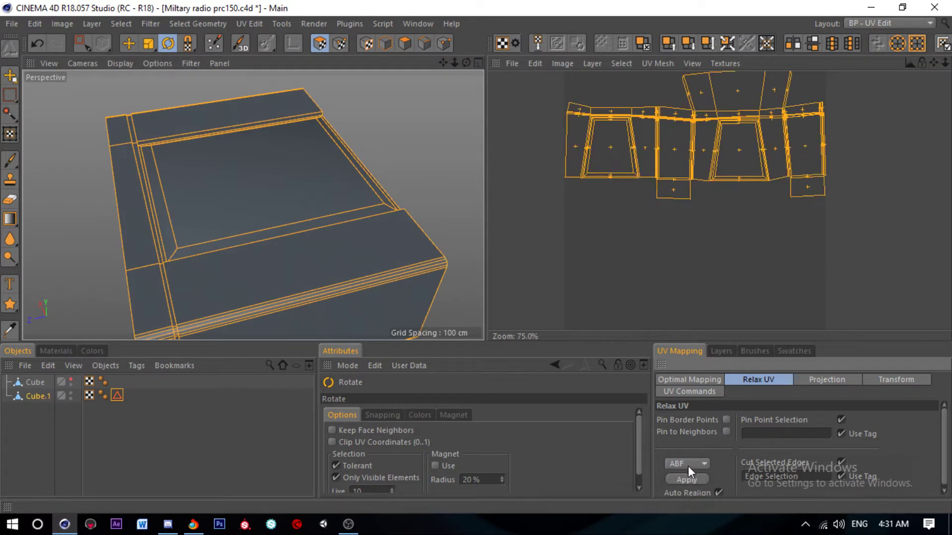
{"action": "key", "text": "ctrl+z"}
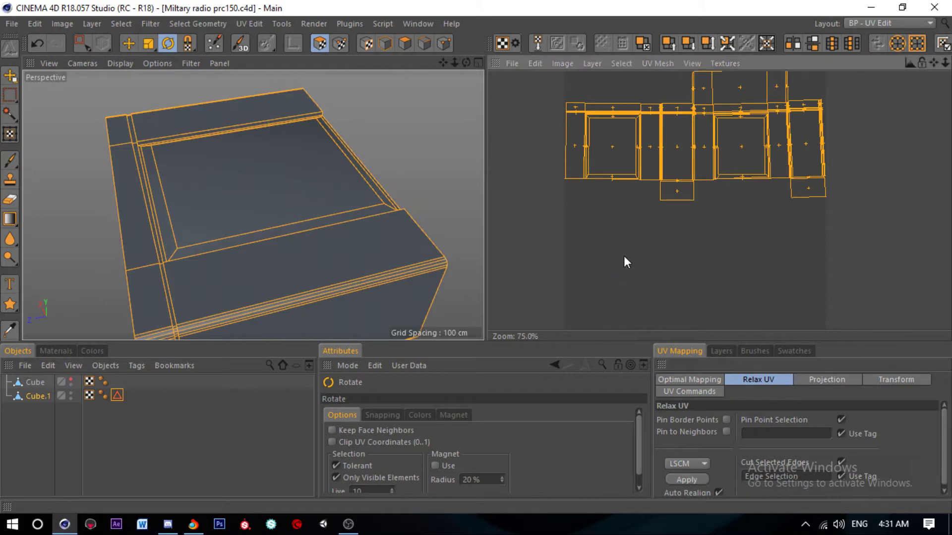
Step: Inspect the LSCM strip and switch the selection tool to rectangle selection
{"action": "scroll", "coordinate": [645, 214], "scroll_direction": "down", "scroll_amount": 2}
{"action": "left_click", "coordinate": [677, 155]}
{"action": "key", "text": "ctrl+z"}
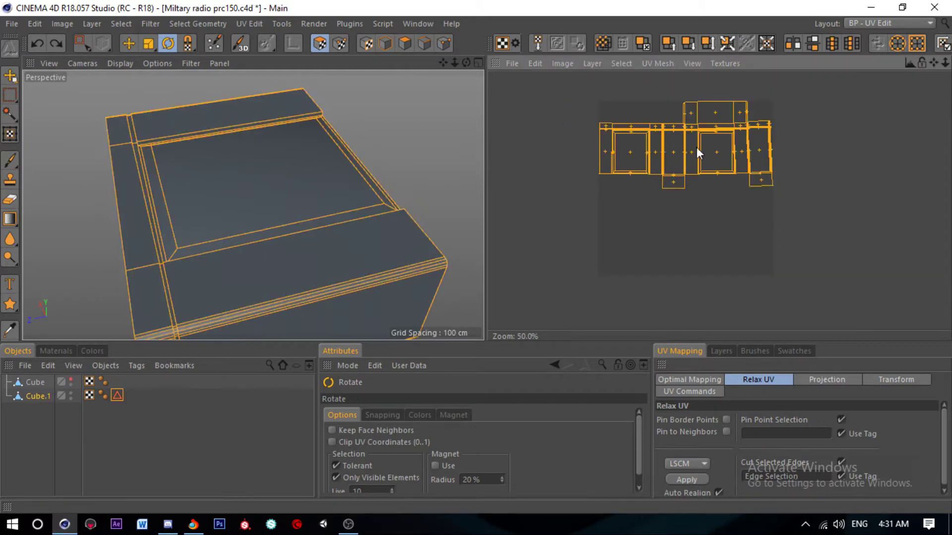
{"action": "scroll", "coordinate": [659, 177], "scroll_direction": "down", "scroll_amount": 1}
{"action": "scroll", "coordinate": [719, 187], "scroll_direction": "up", "scroll_amount": 2}
{"action": "scroll", "coordinate": [718, 187], "scroll_direction": "up", "scroll_amount": 2}
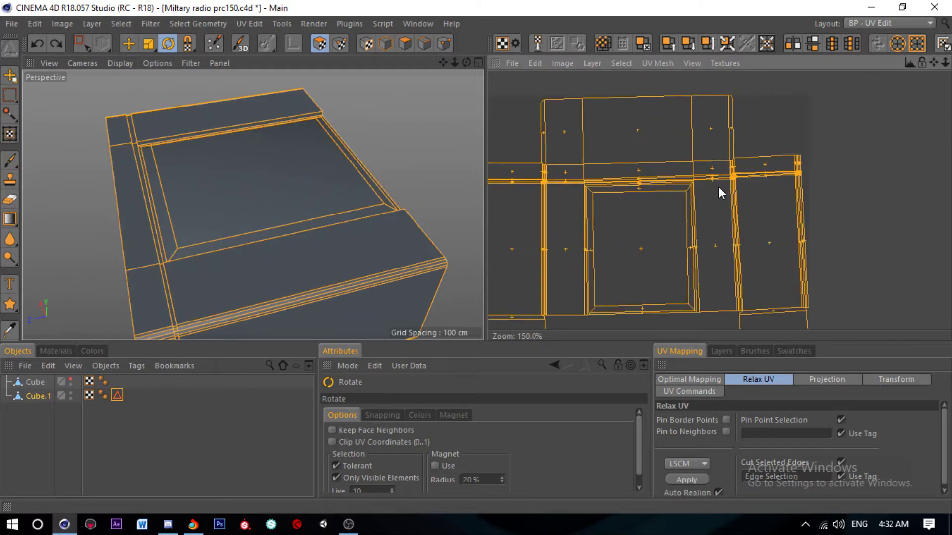
{"action": "scroll", "coordinate": [709, 167], "scroll_direction": "down", "scroll_amount": 1}
{"action": "scroll", "coordinate": [709, 167], "scroll_direction": "up", "scroll_amount": 1}
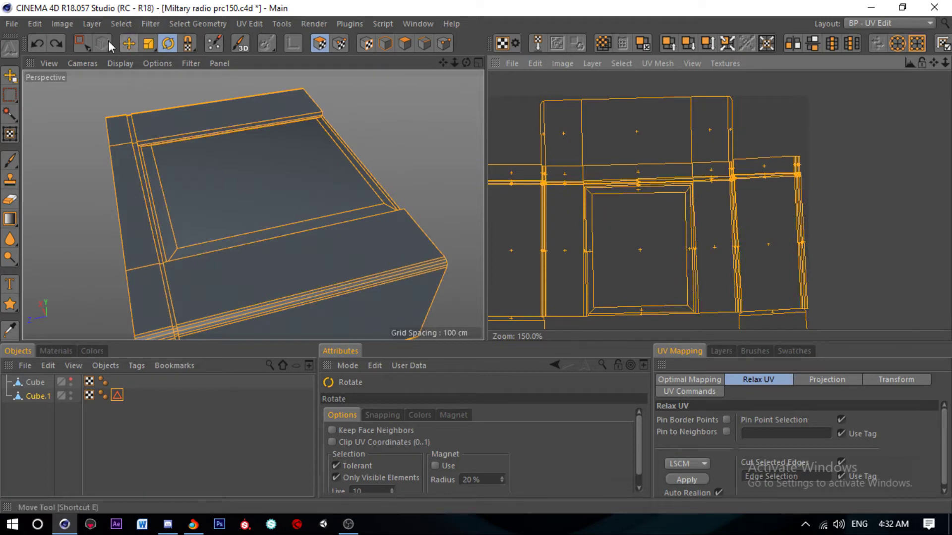
{"action": "left_click", "coordinate": [82, 43]}
{"action": "left_click", "coordinate": [109, 62]}
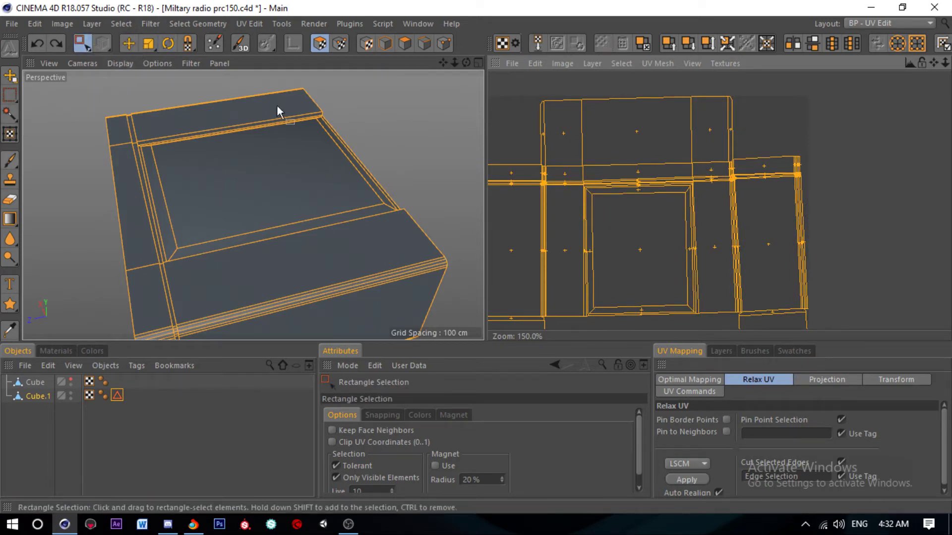
{"action": "scroll", "coordinate": [729, 154], "scroll_direction": "down", "scroll_amount": 2}
{"action": "scroll", "coordinate": [696, 165], "scroll_direction": "up", "scroll_amount": 1}
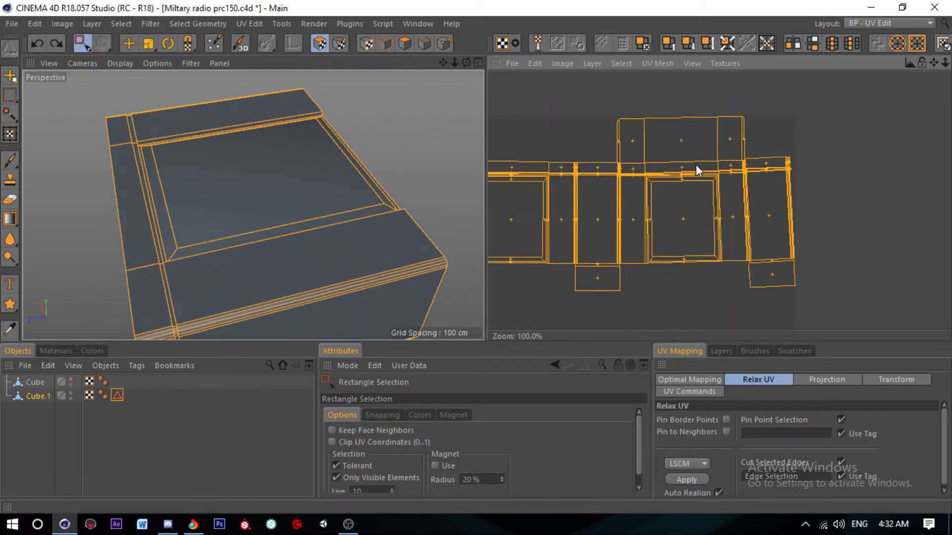
{"action": "scroll", "coordinate": [696, 164], "scroll_direction": "up", "scroll_amount": 1}
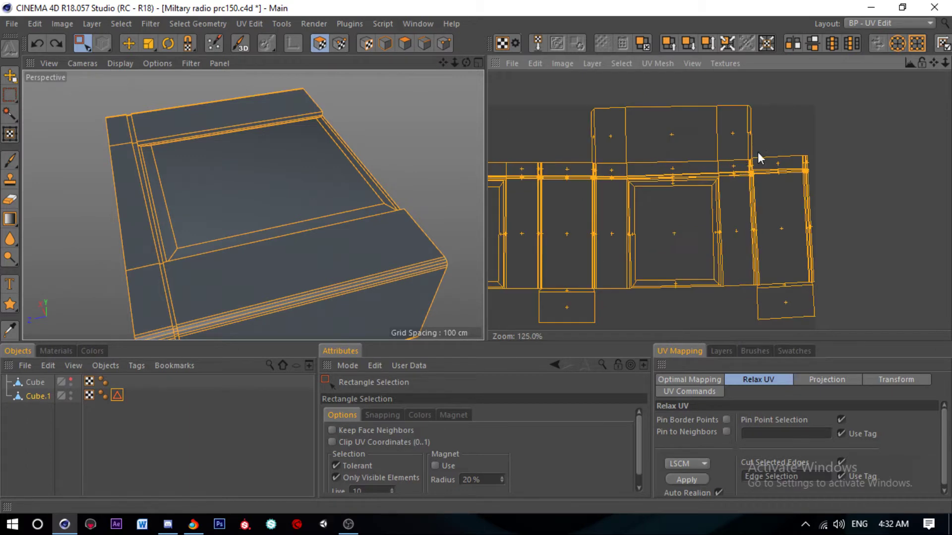
Step: Select the points of the right-hand UV column in UV Points mode
{"action": "left_click", "coordinate": [340, 43]}
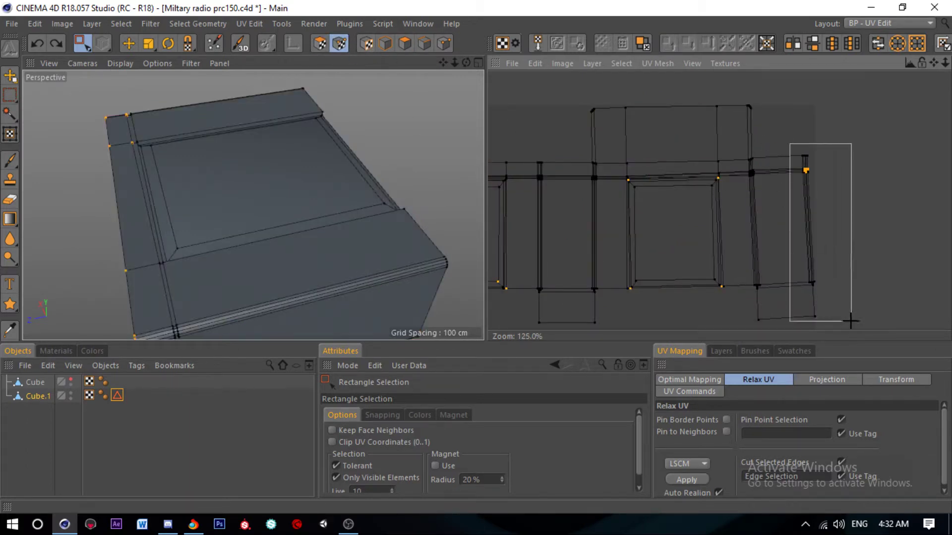
{"action": "left_click_drag", "start_coordinate": [790, 145], "coordinate": [861, 343]}
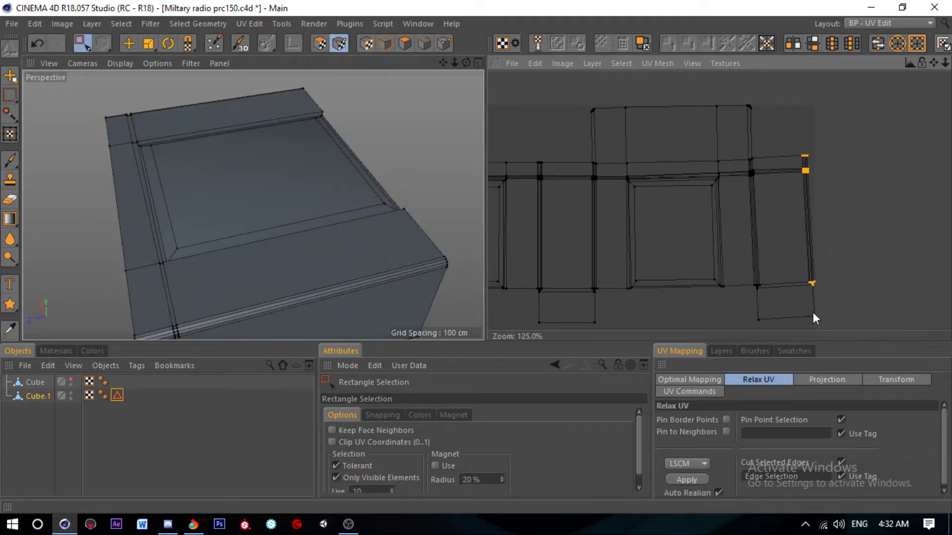
{"action": "left_click", "coordinate": [129, 44]}
{"action": "scroll", "coordinate": [789, 178], "scroll_direction": "up", "scroll_amount": 2}
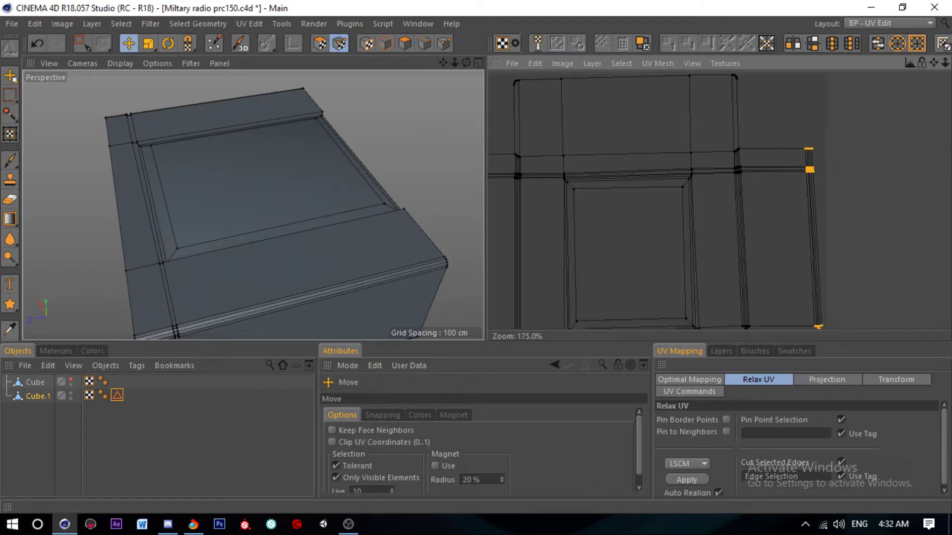
{"action": "scroll", "coordinate": [728, 167], "scroll_direction": "down", "scroll_amount": 1}
{"action": "key", "text": "0"}
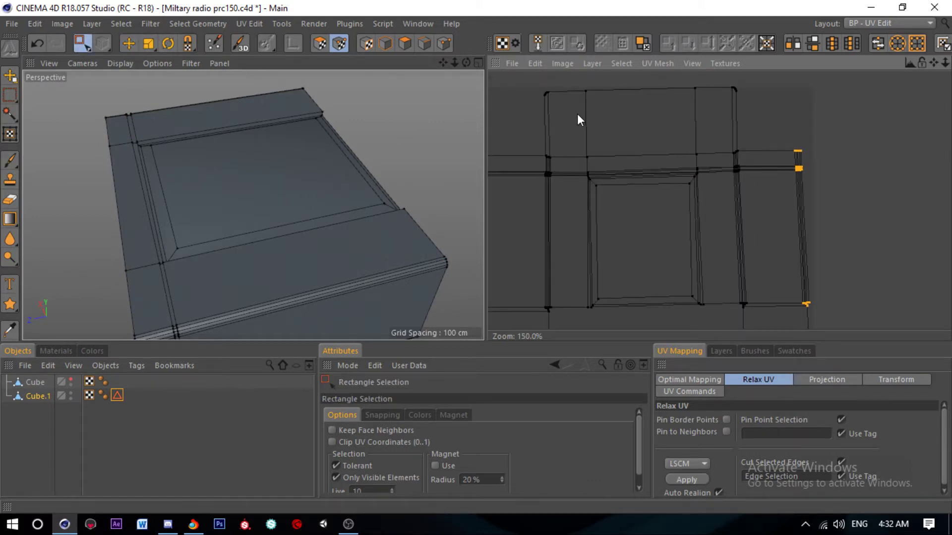
{"action": "scroll", "coordinate": [577, 112], "scroll_direction": "down", "scroll_amount": 2}
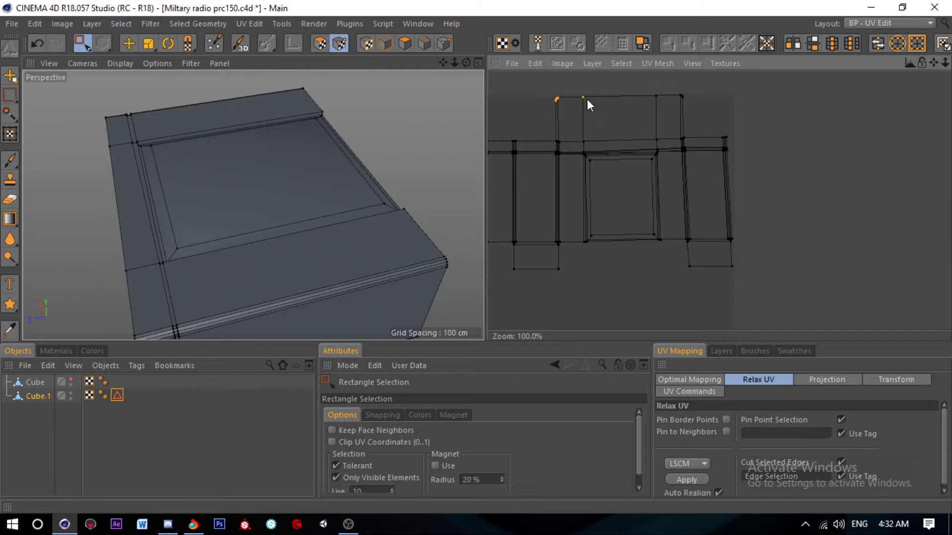
{"action": "scroll", "coordinate": [564, 92], "scroll_direction": "up", "scroll_amount": 8}
Step: Raise the top-edge UV points slightly and save the file
{"action": "left_click", "coordinate": [134, 42]}
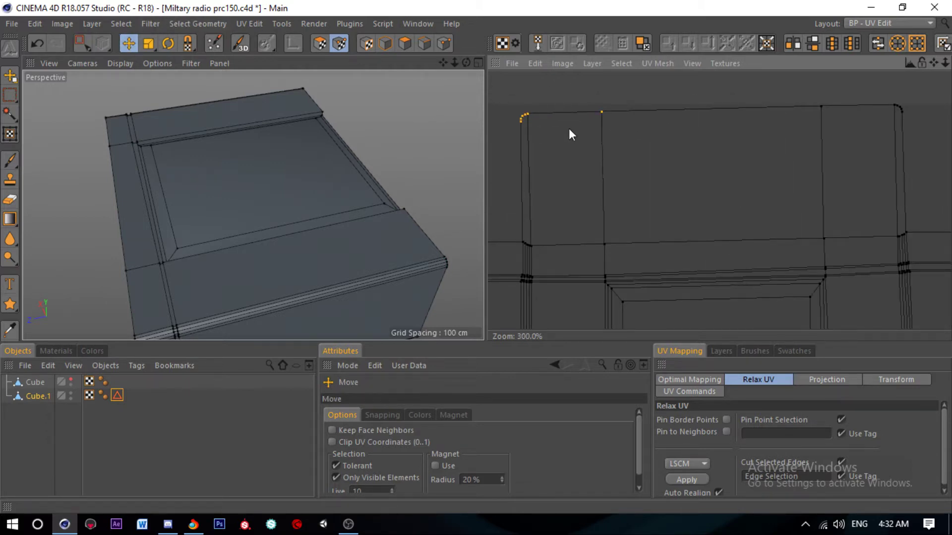
{"action": "left_click_drag", "start_coordinate": [568, 129], "coordinate": [569, 123]}
{"action": "scroll", "coordinate": [601, 107], "scroll_direction": "down", "scroll_amount": 4}
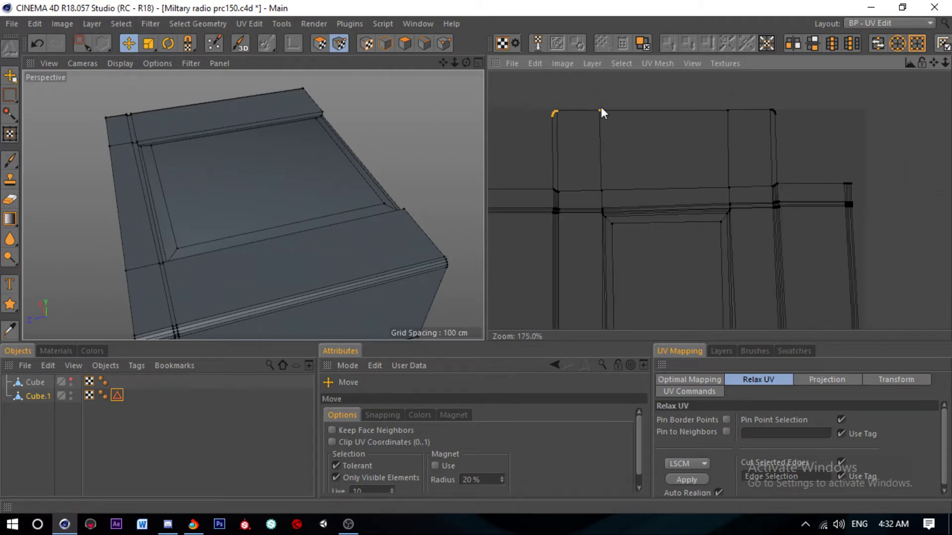
{"action": "scroll", "coordinate": [673, 168], "scroll_direction": "down", "scroll_amount": 3}
{"action": "key", "text": "ctrl+s"}
{"action": "scroll", "coordinate": [762, 198], "scroll_direction": "down", "scroll_amount": 3}
Step: Move the whole UV layout up and to the right, then save
{"action": "left_click", "coordinate": [320, 44]}
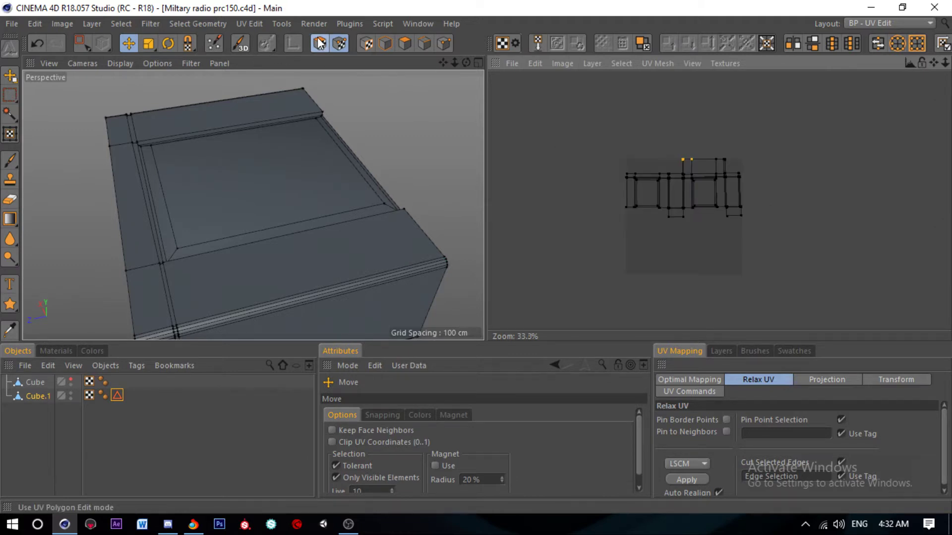
{"action": "key", "text": "ctrl+a"}
{"action": "left_click_drag", "start_coordinate": [685, 188], "coordinate": [724, 114]}
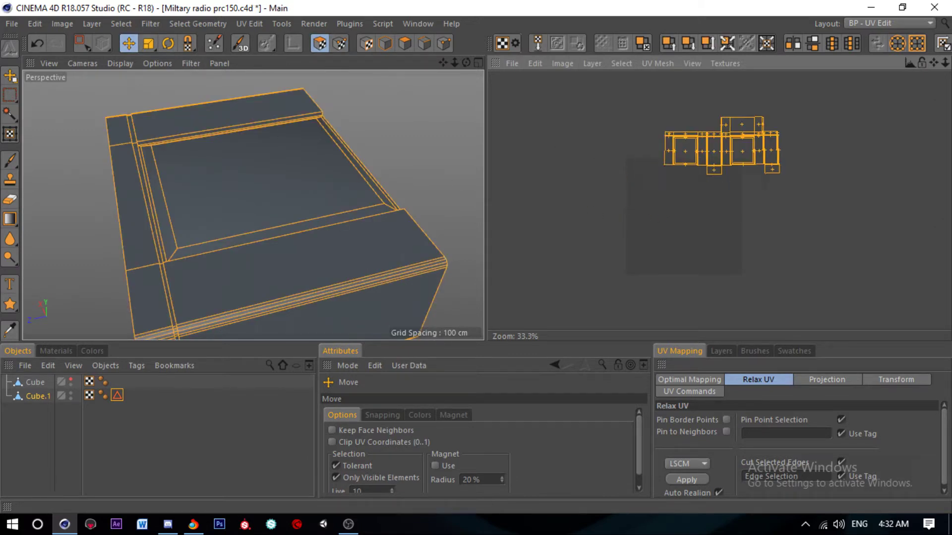
{"action": "key", "text": "ctrl+s"}
{"action": "scroll", "coordinate": [256, 171], "scroll_direction": "down", "scroll_amount": 3}
Step: Delete Cube.1's Edge Selection tag and save the radio file
{"action": "mouse_move", "coordinate": [256, 176]}
{"action": "left_mouse_down", "text": "alt"}
{"action": "mouse_move", "coordinate": [106, 125]}
{"action": "mouse_move", "coordinate": [89, 156]}
{"action": "left_mouse_up", "text": "alt"}
{"action": "left_click", "coordinate": [117, 395]}
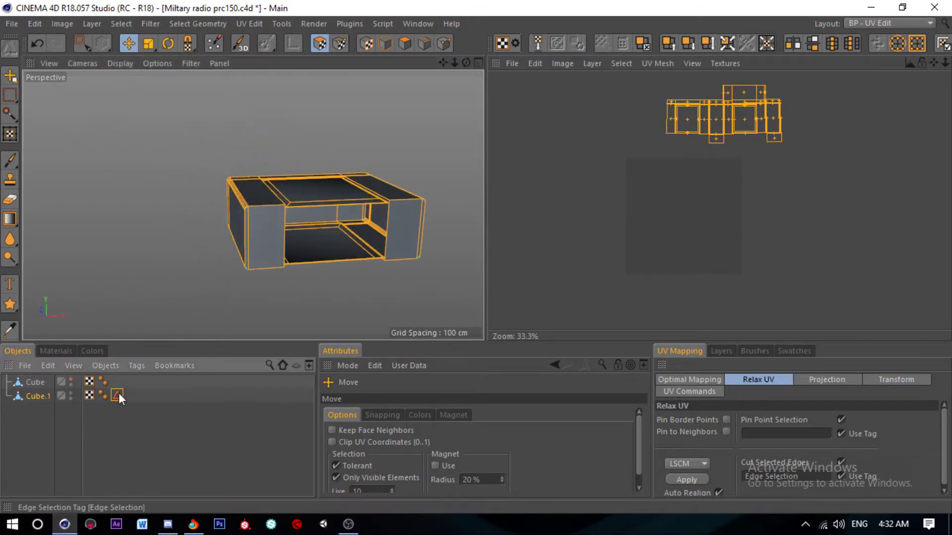
{"action": "key", "text": "Delete"}
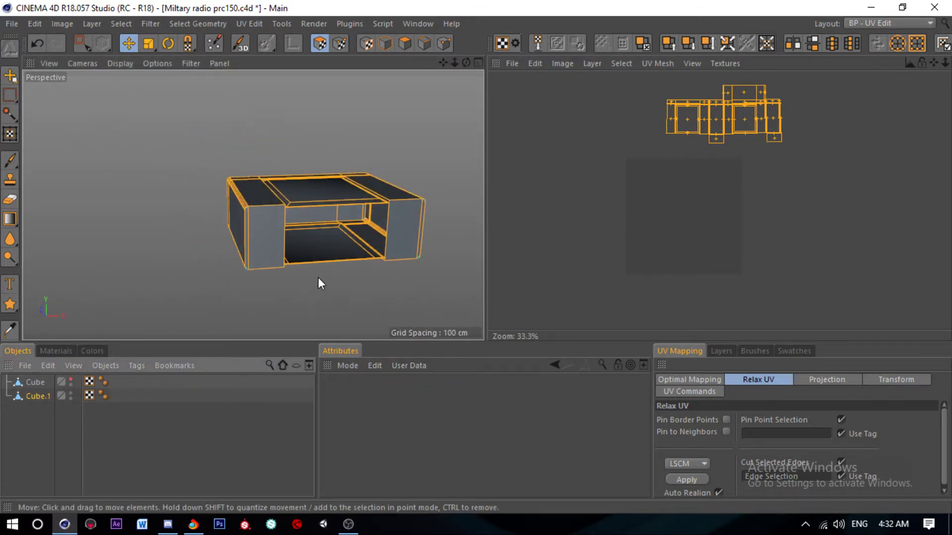
{"action": "key", "text": "ctrl+s"}
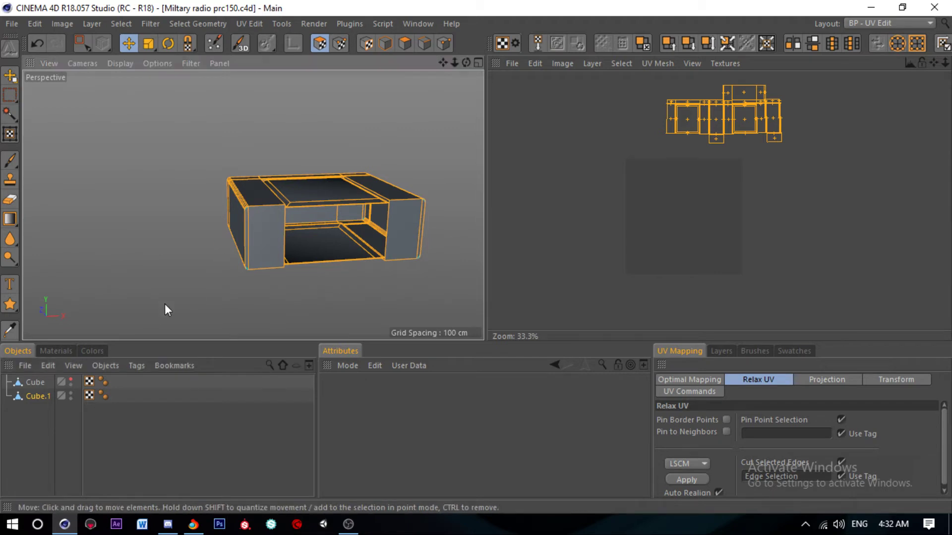
Step: Unhide Cube and merge it with Cube.1 using Connect Objects + Delete
{"action": "left_click", "coordinate": [71, 380]}
{"action": "left_click", "coordinate": [33, 385], "text": "ctrl"}
{"action": "right_click", "coordinate": [32, 383]}
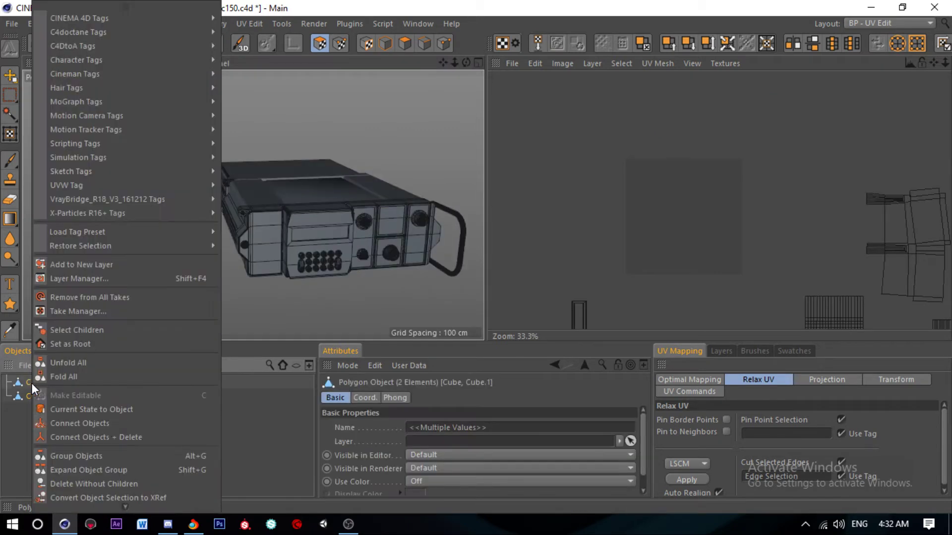
{"action": "left_click", "coordinate": [111, 435]}
{"action": "scroll", "coordinate": [226, 211], "scroll_direction": "up", "scroll_amount": 3}
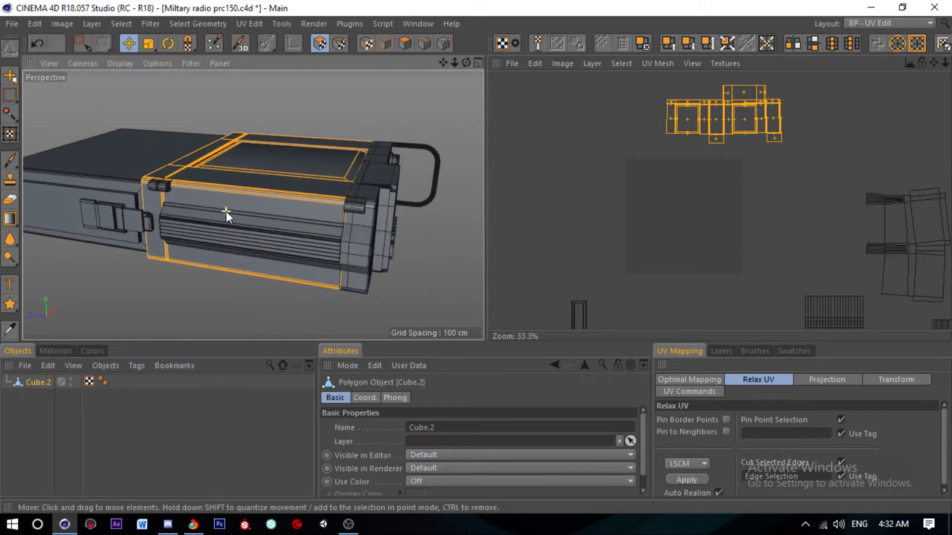
{"action": "scroll", "coordinate": [230, 249], "scroll_direction": "up", "scroll_amount": 3}
Step: Select the grooved polygon band on the radio's side and relax its UVs into one strip
{"action": "left_click", "coordinate": [405, 44]}
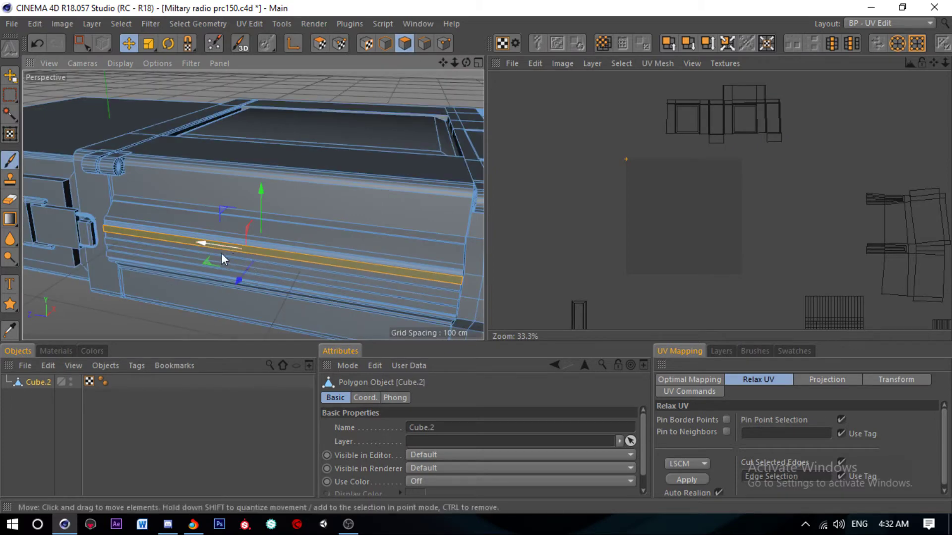
{"action": "left_click", "coordinate": [221, 253]}
{"action": "left_click", "coordinate": [320, 43]}
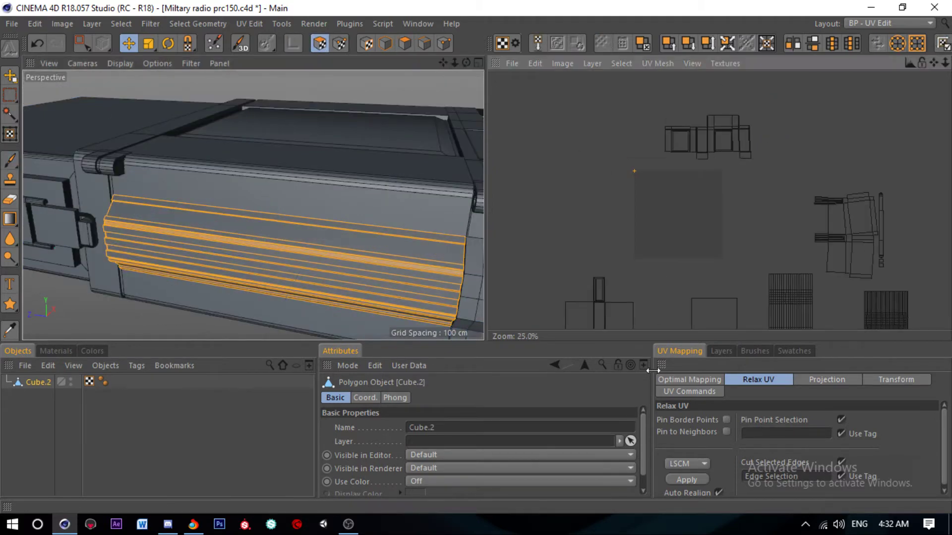
{"action": "left_click", "coordinate": [686, 480]}
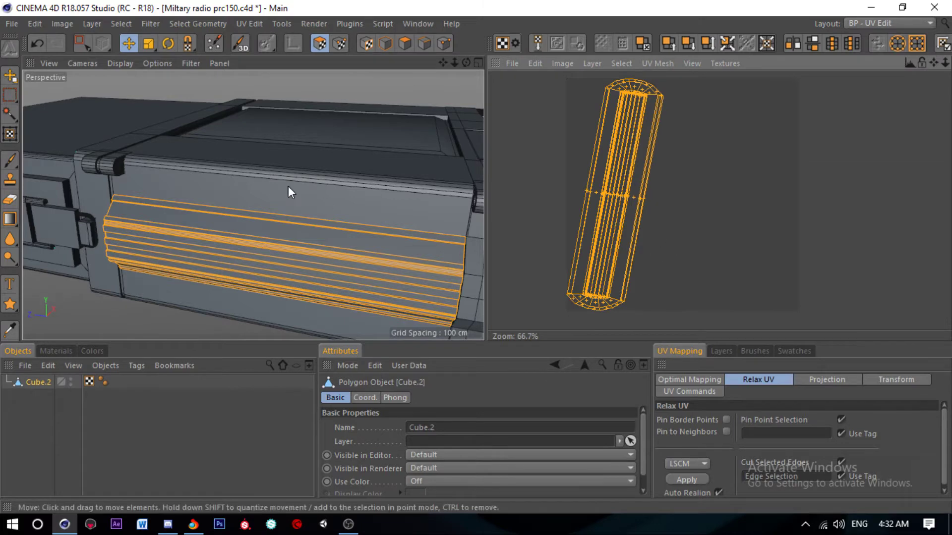
{"action": "scroll", "coordinate": [251, 186], "scroll_direction": "down", "scroll_amount": 5}
{"action": "left_click", "coordinate": [385, 43]}
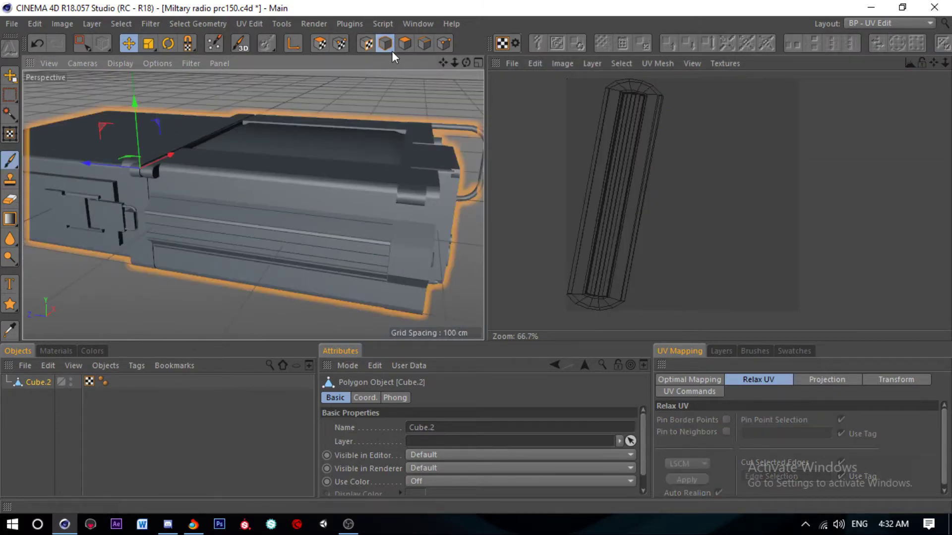
{"action": "left_click", "coordinate": [405, 43]}
{"action": "right_click", "coordinate": [339, 229]}
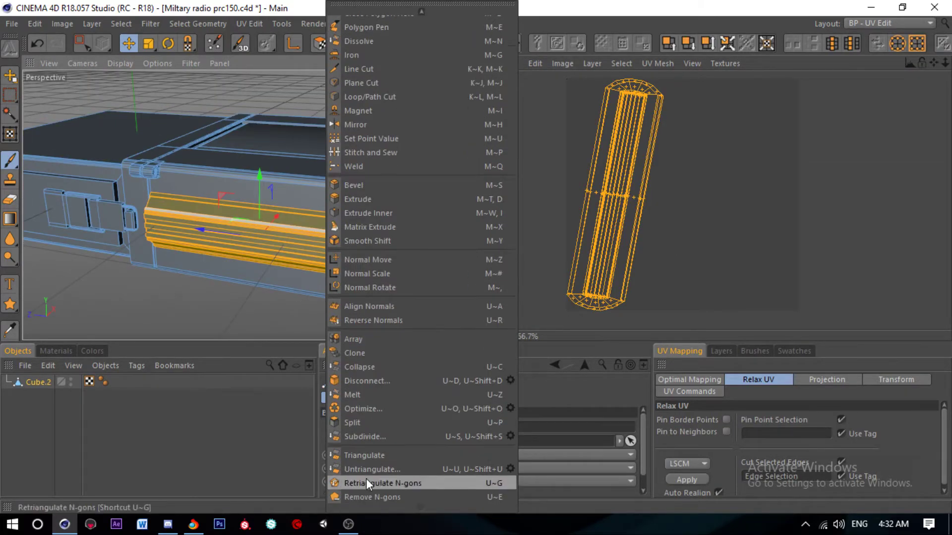
Step: Split the grooved band into its own Cube object and hide Cube.2
{"action": "left_click", "coordinate": [378, 424]}
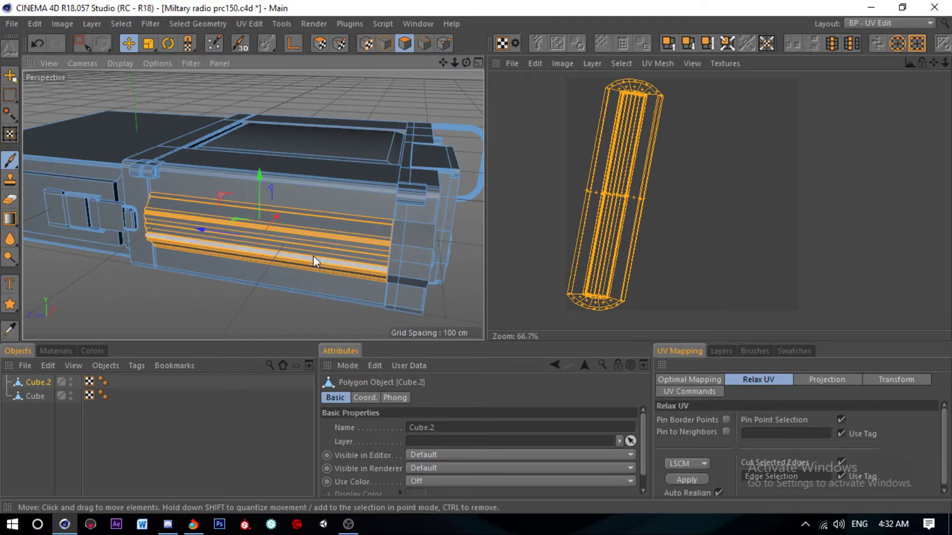
{"action": "left_click", "coordinate": [71, 380]}
{"action": "left_click", "coordinate": [22, 395]}
{"action": "scroll", "coordinate": [388, 238], "scroll_direction": "up", "scroll_amount": 3}
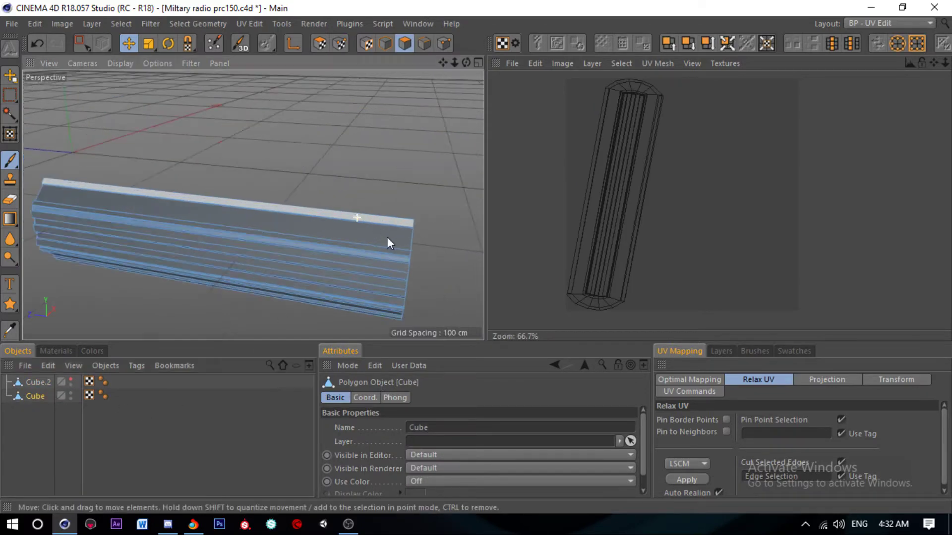
{"action": "scroll", "coordinate": [400, 236], "scroll_direction": "up", "scroll_amount": 3}
{"action": "mouse_move", "coordinate": [400, 236]}
{"action": "left_mouse_down", "text": "alt"}
{"action": "mouse_move", "coordinate": [231, 231]}
{"action": "mouse_move", "coordinate": [138, 209]}
{"action": "mouse_move", "coordinate": [196, 219]}
{"action": "mouse_move", "coordinate": [342, 207]}
{"action": "mouse_move", "coordinate": [429, 230]}
{"action": "left_mouse_up", "text": "alt"}
{"action": "scroll", "coordinate": [348, 212], "scroll_direction": "down", "scroll_amount": 5}
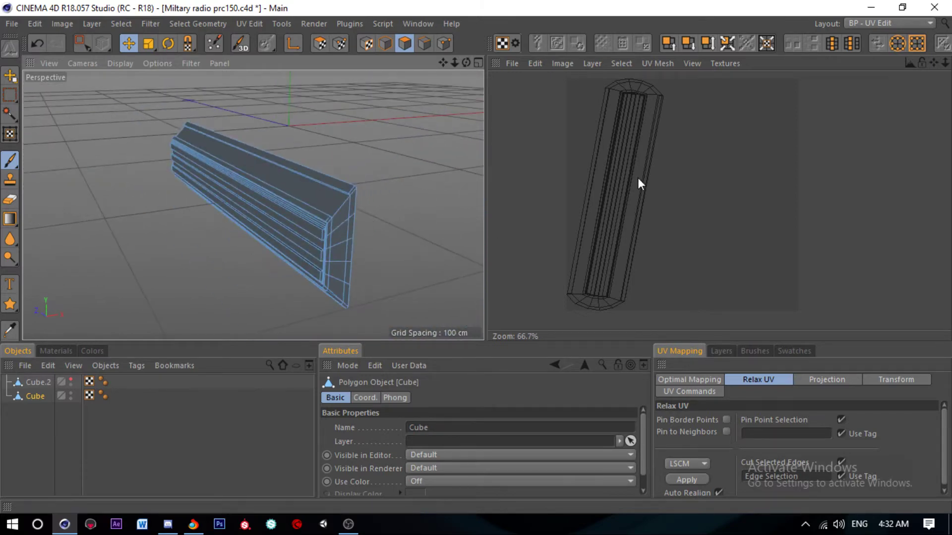
Step: Select seam edges along the bar's end, including the top corner edge
{"action": "left_click", "coordinate": [425, 43]}
{"action": "scroll", "coordinate": [360, 206], "scroll_direction": "up", "scroll_amount": 5}
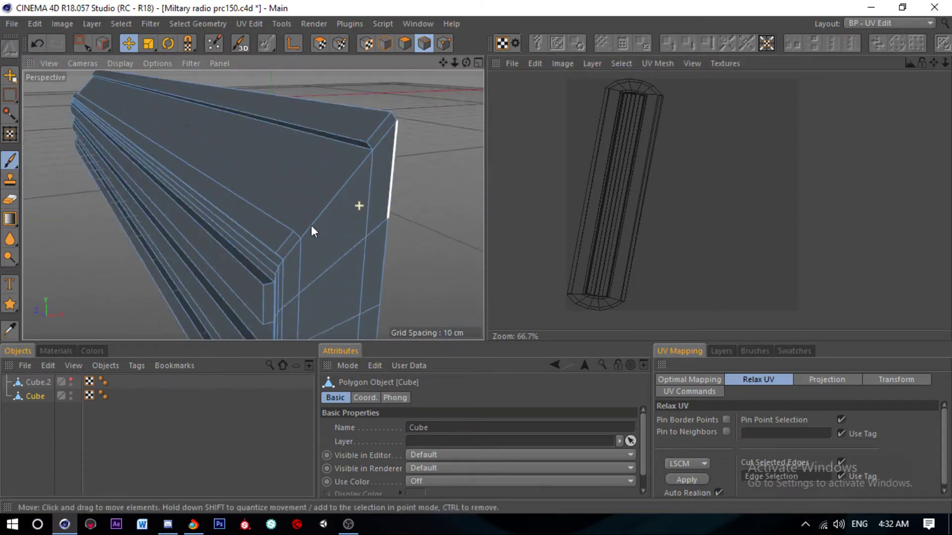
{"action": "left_click", "coordinate": [342, 190]}
{"action": "scroll", "coordinate": [342, 191], "scroll_direction": "up", "scroll_amount": 3}
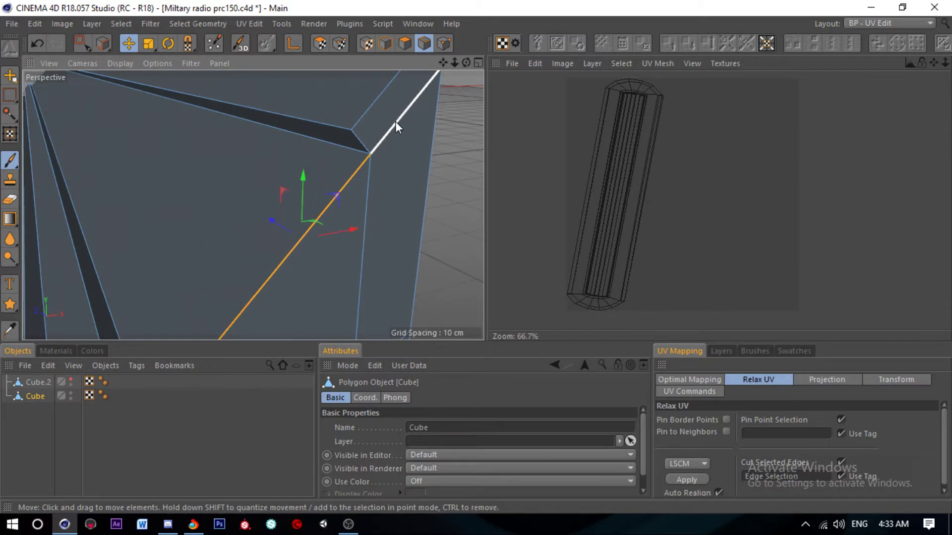
{"action": "left_click", "coordinate": [347, 146], "text": "shift"}
{"action": "left_click", "coordinate": [354, 119], "text": "shift"}
{"action": "left_click_drag", "start_coordinate": [355, 119], "coordinate": [379, 131], "text": "alt"}
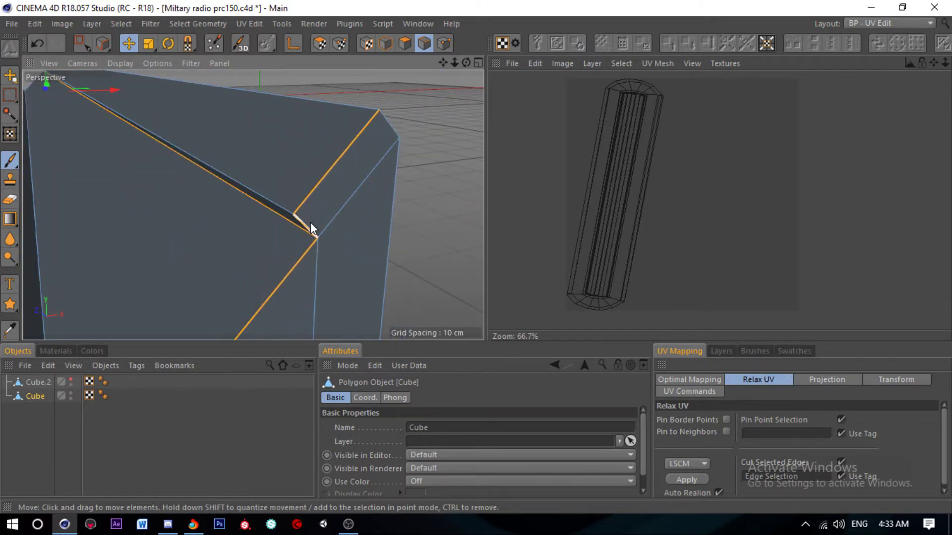
{"action": "left_click", "coordinate": [310, 223]}
{"action": "left_click", "coordinate": [335, 163], "text": "shift"}
{"action": "left_click", "coordinate": [386, 130], "text": "shift"}
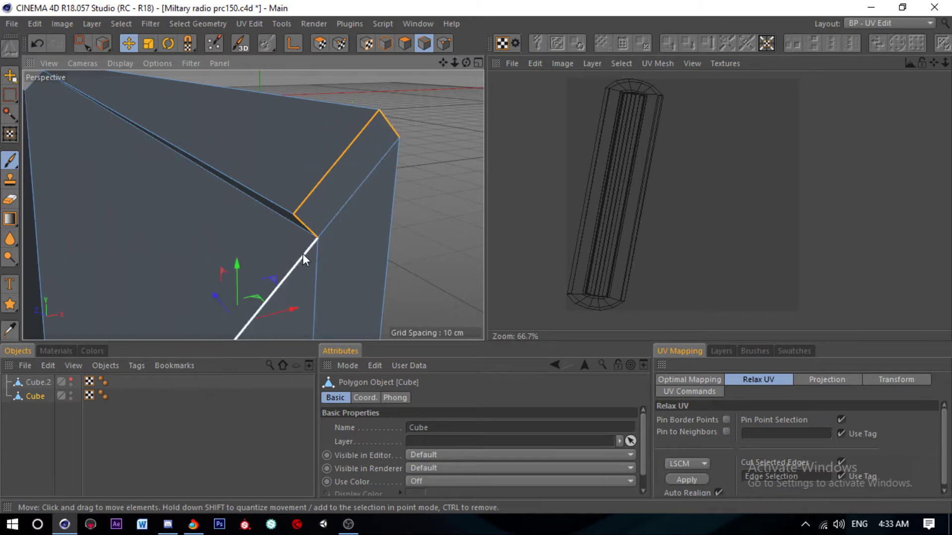
Step: Add the remaining corner and lower end edges to the seam selection
{"action": "left_click_drag", "start_coordinate": [303, 254], "coordinate": [380, 117], "text": "alt"}
{"action": "scroll", "coordinate": [331, 184], "scroll_direction": "up", "scroll_amount": 3}
{"action": "mouse_move", "coordinate": [330, 184]}
{"action": "left_mouse_down", "text": "alt"}
{"action": "mouse_move", "coordinate": [320, 92]}
{"action": "mouse_move", "coordinate": [350, 107]}
{"action": "left_mouse_up", "text": "alt"}
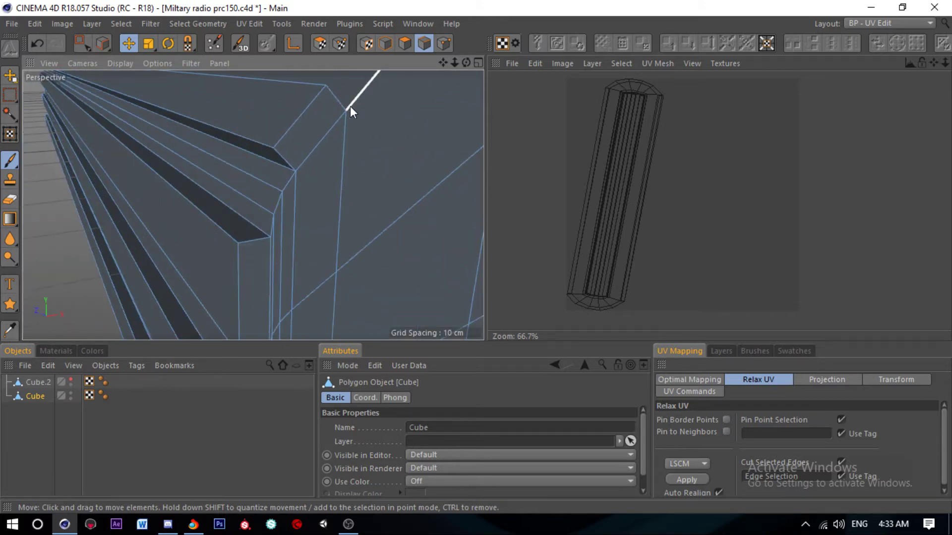
{"action": "left_click", "coordinate": [310, 103], "text": "shift"}
{"action": "left_click", "coordinate": [289, 164], "text": "shift"}
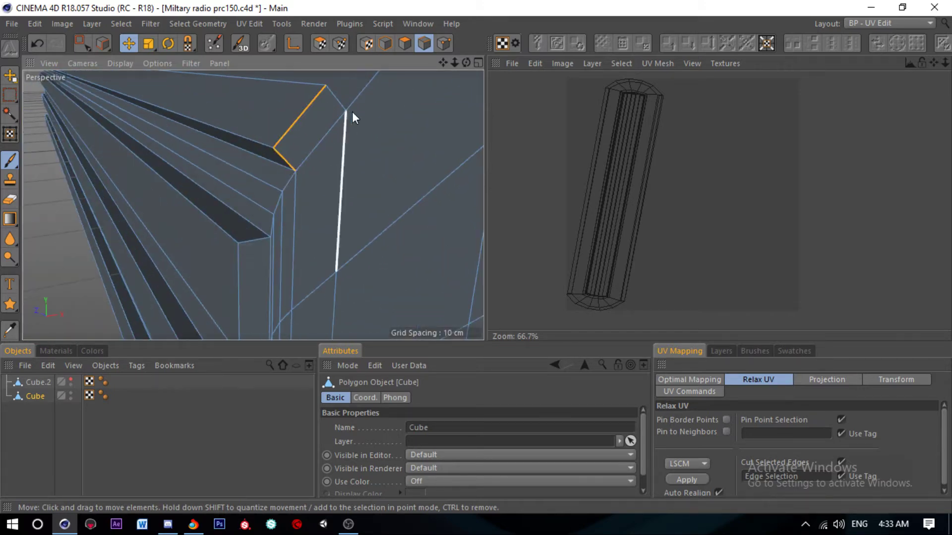
{"action": "left_click", "coordinate": [286, 181], "text": "shift"}
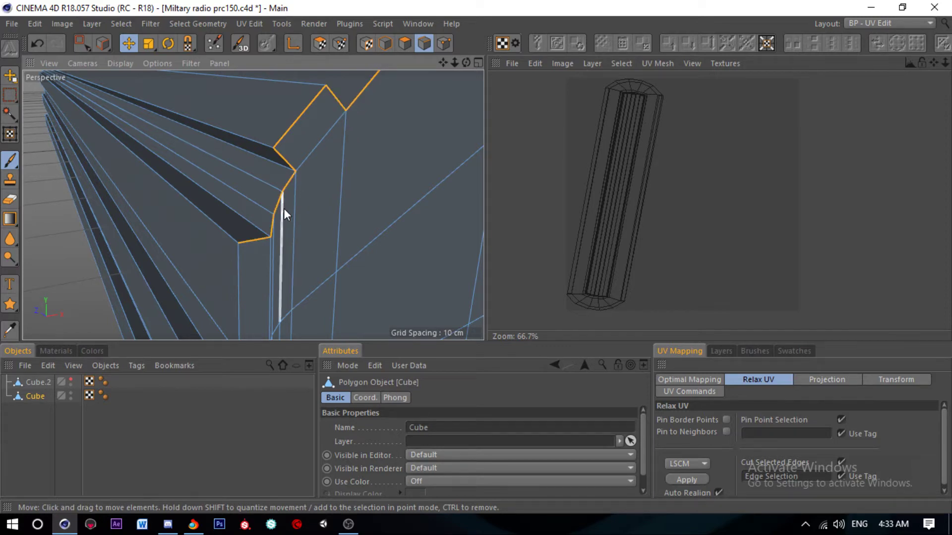
{"action": "mouse_move", "coordinate": [283, 208]}
{"action": "left_mouse_down", "text": "alt"}
{"action": "mouse_move", "coordinate": [288, 128]}
{"action": "mouse_move", "coordinate": [263, 233]}
{"action": "mouse_move", "coordinate": [298, 138]}
{"action": "mouse_move", "coordinate": [285, 231]}
{"action": "left_mouse_up", "text": "alt"}
{"action": "left_click", "coordinate": [263, 232], "text": "shift"}
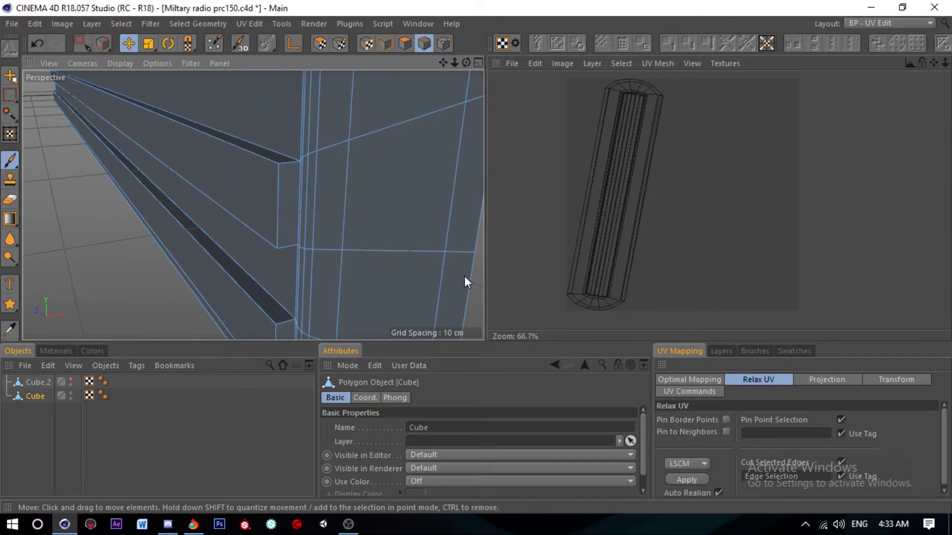
Step: Relax all of the bar's UV polygons with ABF along the new seams
{"action": "left_click", "coordinate": [326, 45]}
{"action": "key", "text": "ctrl+a"}
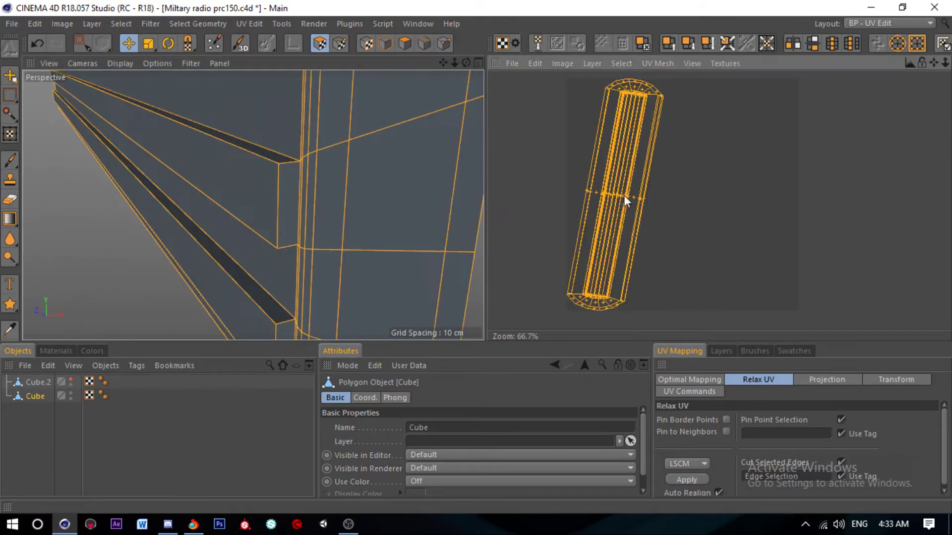
{"action": "left_click", "coordinate": [699, 463]}
{"action": "left_click", "coordinate": [692, 480]}
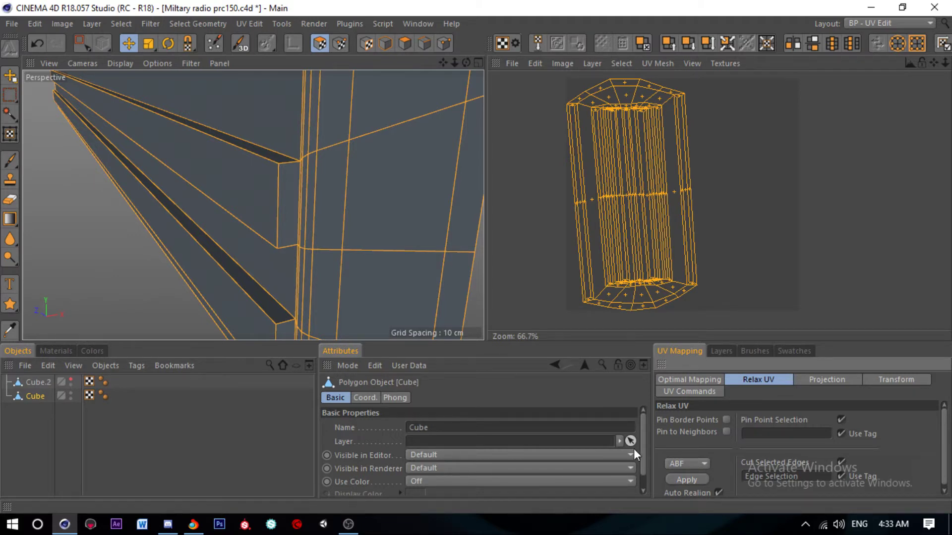
Step: Relax the Cube's UV island with LSCM and rotate it upright
{"action": "left_click", "coordinate": [682, 464]}
{"action": "left_click", "coordinate": [687, 482]}
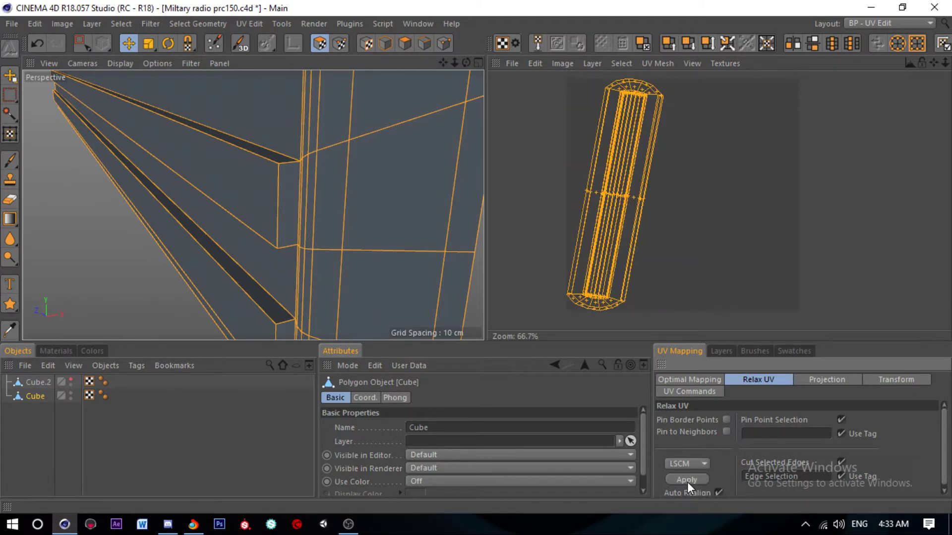
{"action": "key", "text": "r"}
{"action": "left_click_drag", "start_coordinate": [539, 206], "coordinate": [553, 206]}
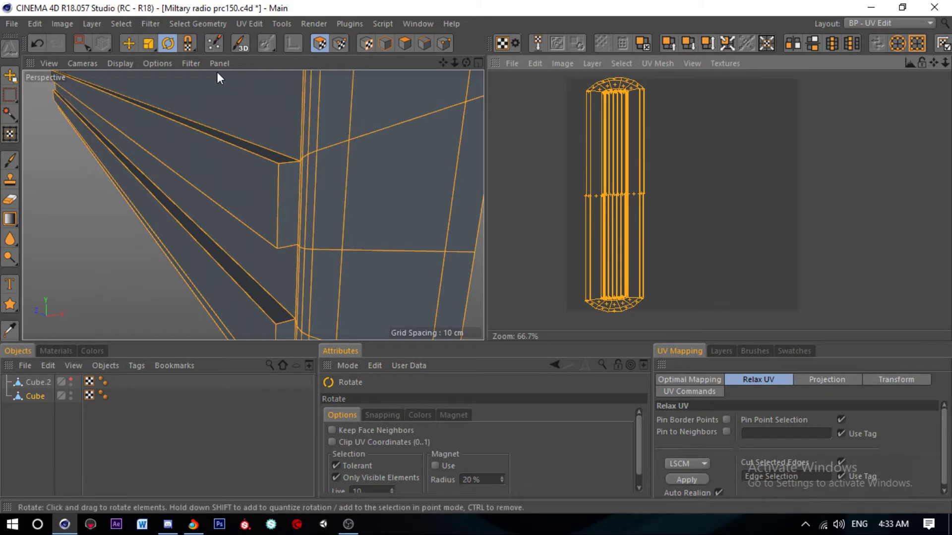
Step: Select the whole UV island and move it outside the UV square to the lower left
{"action": "left_click", "coordinate": [129, 43]}
{"action": "left_click", "coordinate": [687, 168]}
{"action": "key", "text": "ctrl+a"}
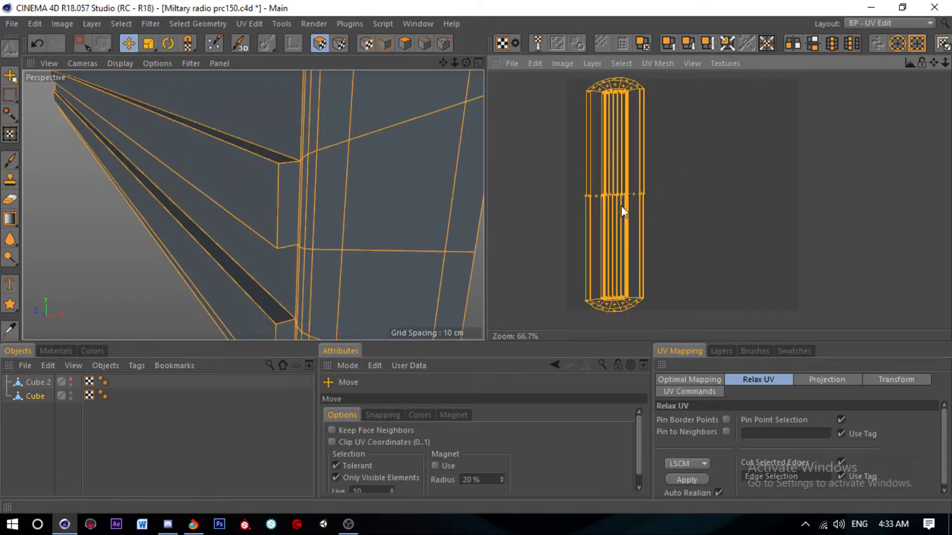
{"action": "scroll", "coordinate": [626, 147], "scroll_direction": "down", "scroll_amount": 2}
{"action": "scroll", "coordinate": [626, 146], "scroll_direction": "down", "scroll_amount": 2}
{"action": "left_click_drag", "start_coordinate": [620, 181], "coordinate": [573, 235]}
{"action": "scroll", "coordinate": [117, 213], "scroll_direction": "down", "scroll_amount": 5}
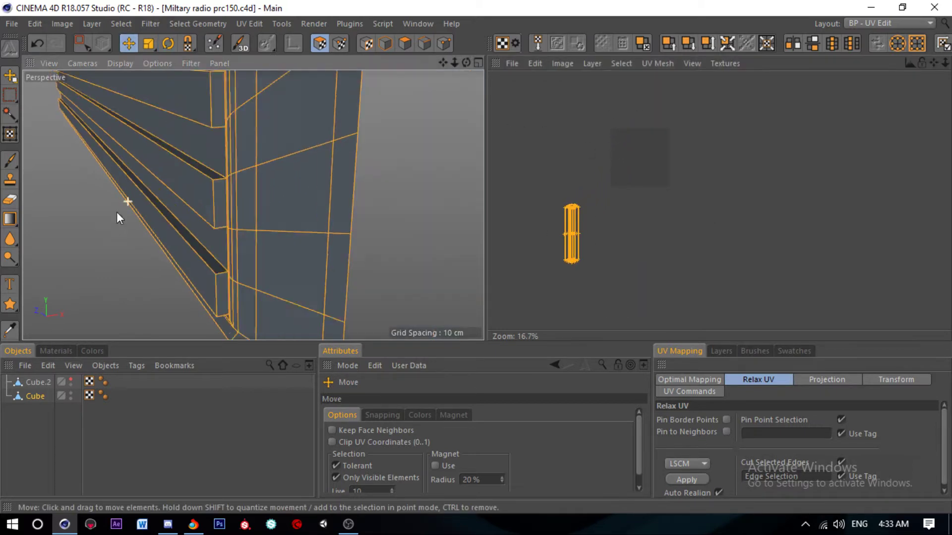
{"action": "scroll", "coordinate": [247, 201], "scroll_direction": "down", "scroll_amount": 5}
Step: Clear the object selection and orbit to view the whole radio
{"action": "left_click", "coordinate": [71, 379]}
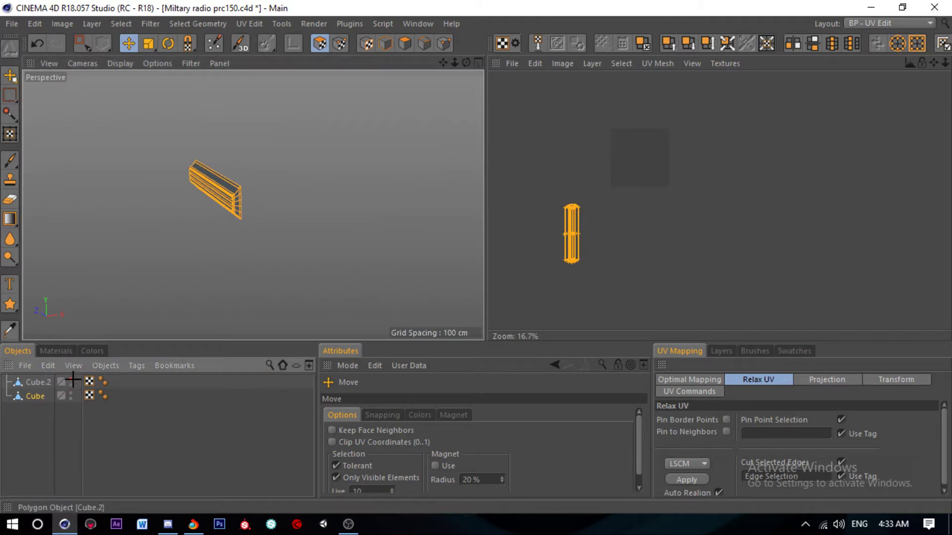
{"action": "scroll", "coordinate": [235, 165], "scroll_direction": "up", "scroll_amount": 3}
{"action": "left_click_drag", "start_coordinate": [220, 204], "coordinate": [303, 206], "text": "alt"}
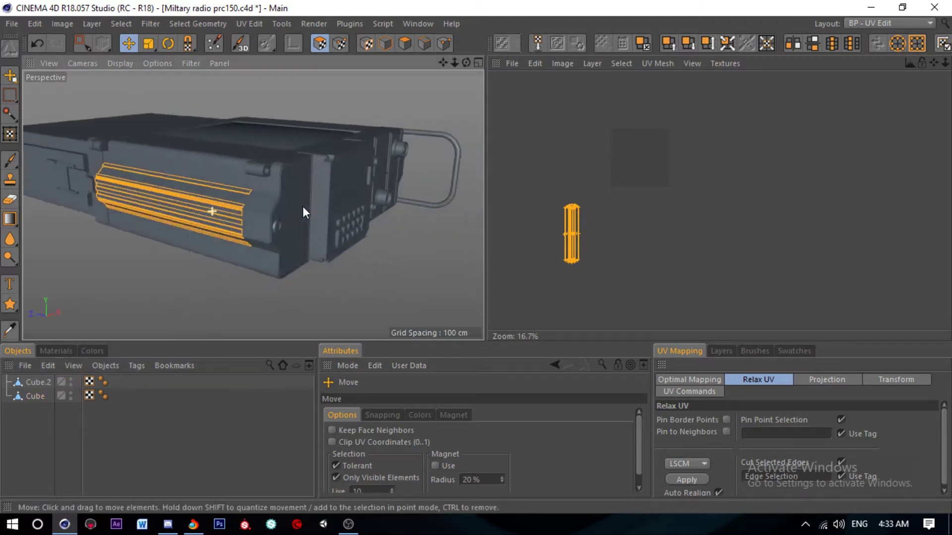
{"action": "scroll", "coordinate": [364, 210], "scroll_direction": "up", "scroll_amount": 3}
{"action": "left_click_drag", "start_coordinate": [364, 210], "coordinate": [242, 228], "text": "alt"}
{"action": "scroll", "coordinate": [272, 223], "scroll_direction": "up", "scroll_amount": 3}
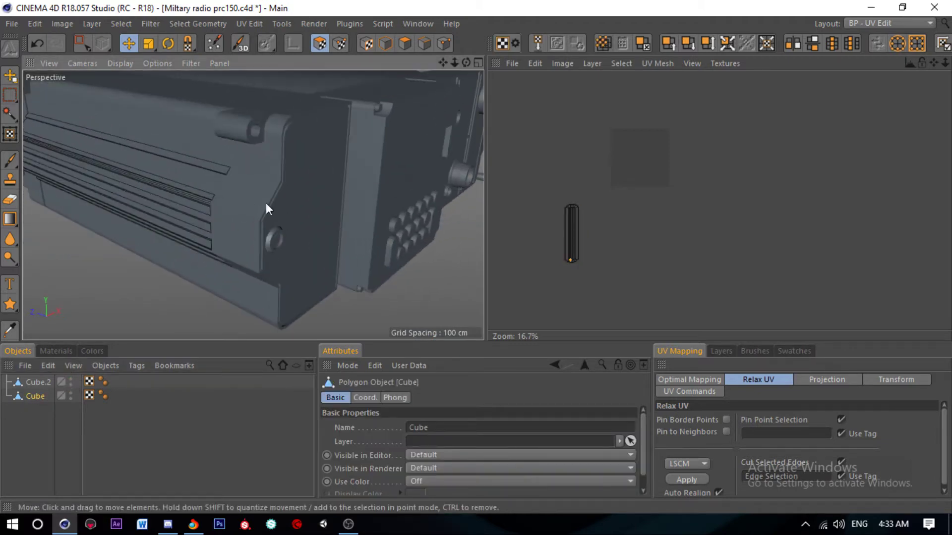
{"action": "scroll", "coordinate": [340, 189], "scroll_direction": "down", "scroll_amount": 3}
{"action": "mouse_move", "coordinate": [341, 189]}
{"action": "left_mouse_down", "text": "alt"}
{"action": "mouse_move", "coordinate": [168, 171]}
{"action": "mouse_move", "coordinate": [235, 197]}
{"action": "left_mouse_up", "text": "alt"}
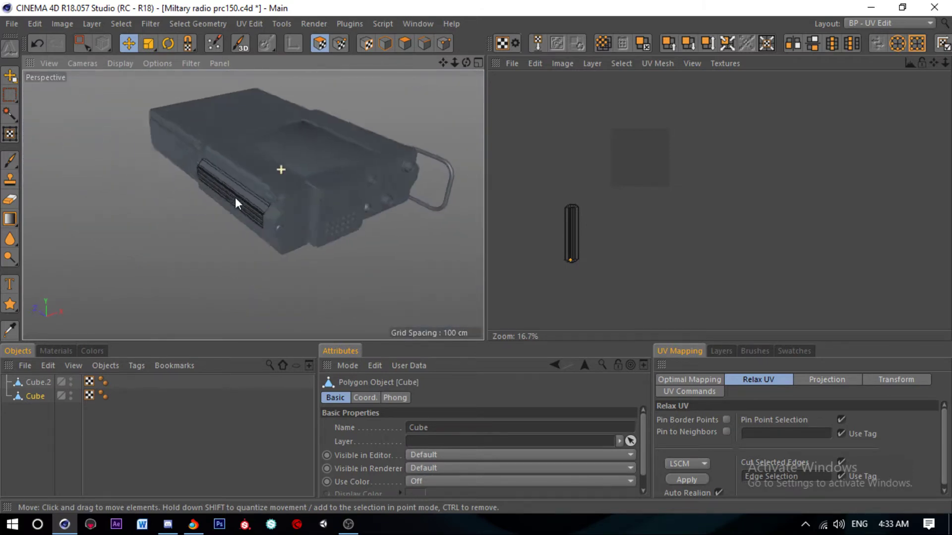
Step: Merge Cube.2 and Cube into Cube.1 with Connect Objects + Delete
{"action": "left_click", "coordinate": [41, 382], "text": "ctrl"}
{"action": "right_click", "coordinate": [41, 382]}
{"action": "left_click", "coordinate": [109, 436]}
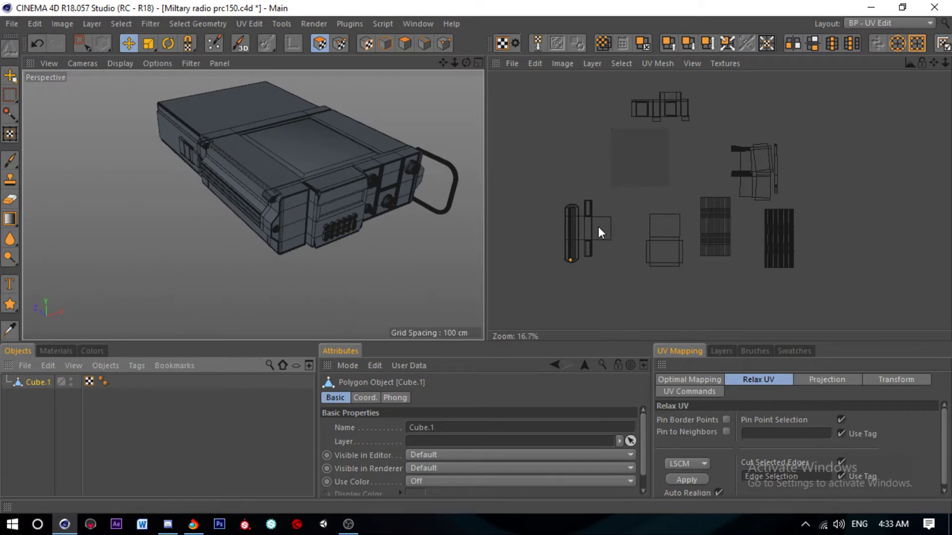
{"action": "scroll", "coordinate": [598, 227], "scroll_direction": "up", "scroll_amount": 3}
{"action": "scroll", "coordinate": [382, 193], "scroll_direction": "up", "scroll_amount": 3}
{"action": "left_click_drag", "start_coordinate": [392, 180], "coordinate": [287, 194], "text": "alt"}
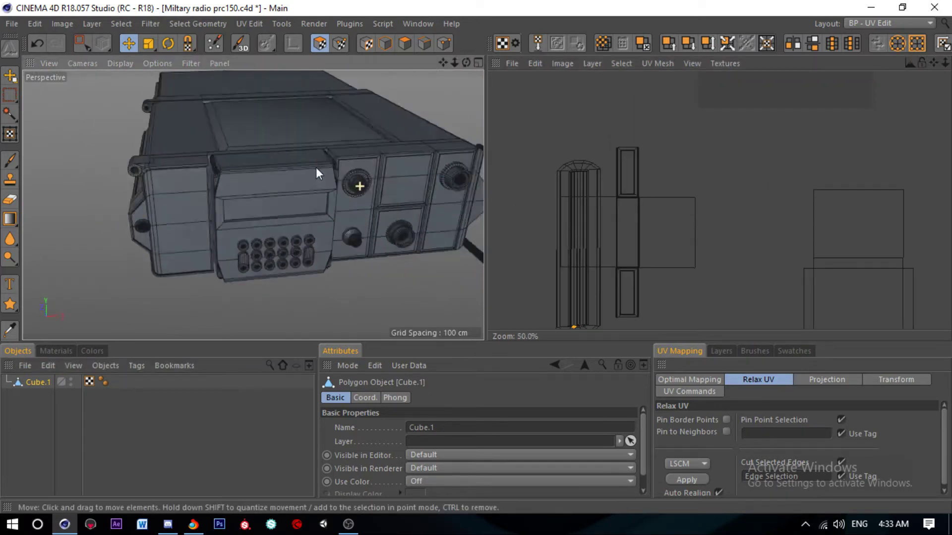
Step: Select the front keypad panel's polygons and Split them into a new object
{"action": "left_click", "coordinate": [406, 43]}
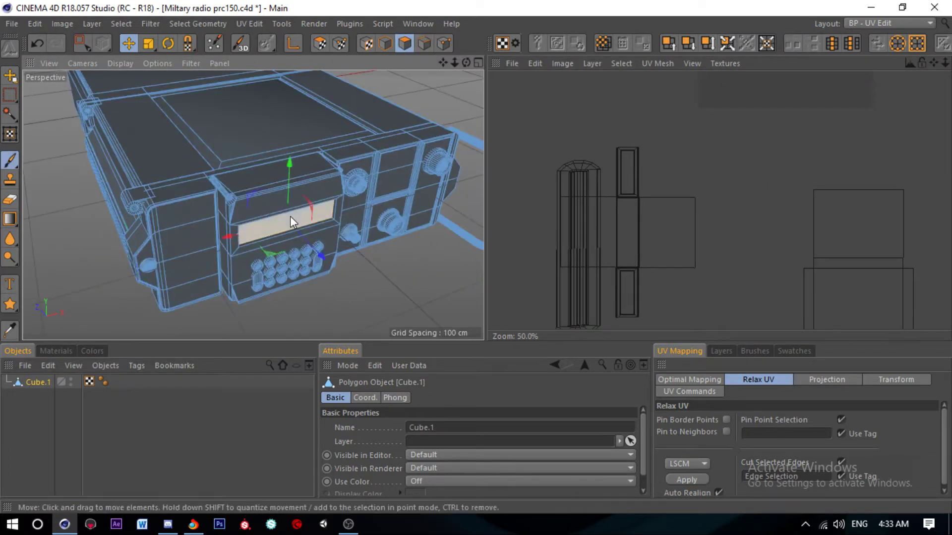
{"action": "double_click", "coordinate": [290, 216]}
{"action": "right_click", "coordinate": [258, 171]}
{"action": "left_click", "coordinate": [218, 392]}
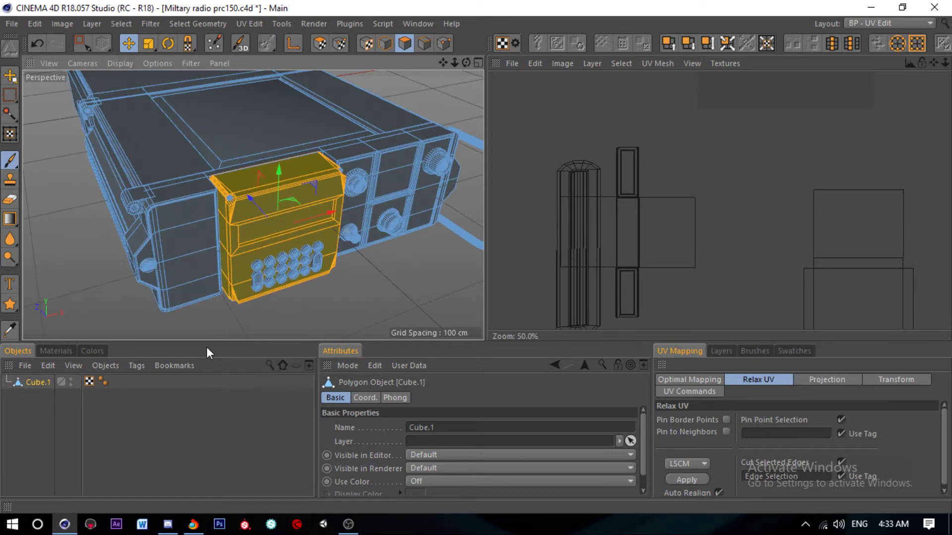
{"action": "right_click", "coordinate": [209, 292]}
{"action": "left_click", "coordinate": [243, 423]}
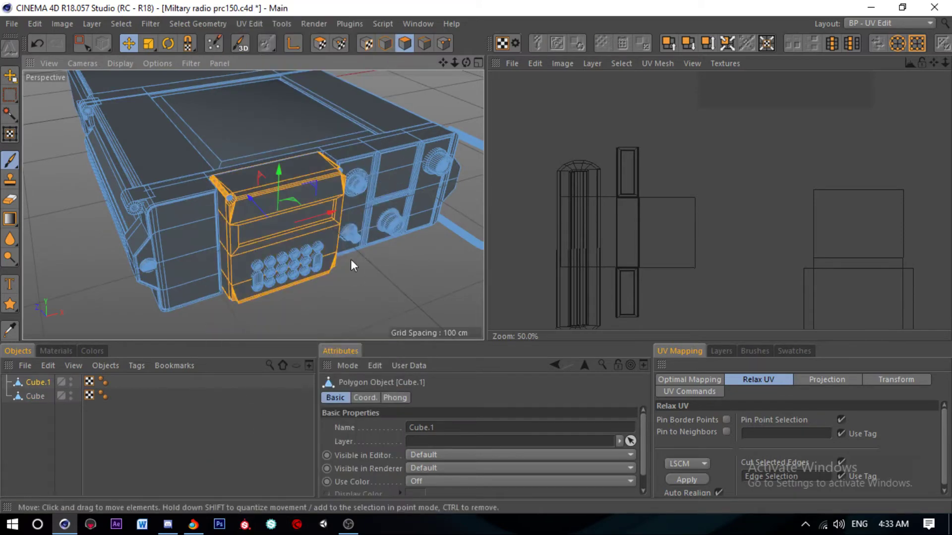
Step: Hide Cube.1 and select the split-off Cube panel
{"action": "left_click", "coordinate": [70, 380]}
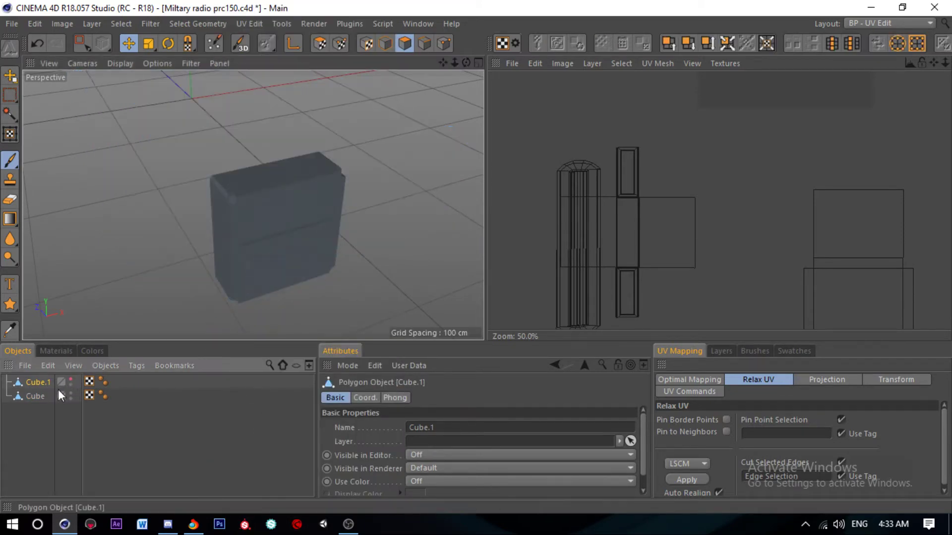
{"action": "left_click", "coordinate": [35, 396]}
{"action": "scroll", "coordinate": [188, 206], "scroll_direction": "up", "scroll_amount": 5}
{"action": "mouse_move", "coordinate": [187, 200]}
{"action": "left_mouse_down", "text": "alt"}
{"action": "mouse_move", "coordinate": [200, 189]}
{"action": "mouse_move", "coordinate": [106, 218]}
{"action": "mouse_move", "coordinate": [368, 156]}
{"action": "mouse_move", "coordinate": [482, 149]}
{"action": "mouse_move", "coordinate": [361, 133]}
{"action": "mouse_move", "coordinate": [287, 159]}
{"action": "mouse_move", "coordinate": [207, 156]}
{"action": "mouse_move", "coordinate": [189, 184]}
{"action": "left_mouse_up", "text": "alt"}
Step: Select the edge loop along the keypad panel's rim in Edge mode
{"action": "left_click", "coordinate": [424, 43]}
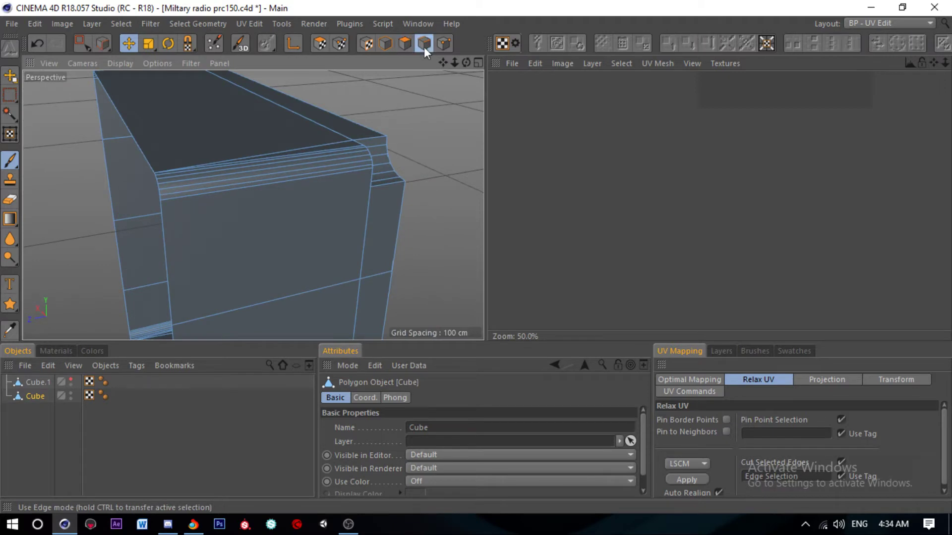
{"action": "double_click", "coordinate": [317, 175]}
{"action": "mouse_move", "coordinate": [318, 174]}
{"action": "left_mouse_down", "text": "alt"}
{"action": "mouse_move", "coordinate": [248, 201]}
{"action": "mouse_move", "coordinate": [168, 195]}
{"action": "mouse_move", "coordinate": [203, 180]}
{"action": "mouse_move", "coordinate": [227, 111]}
{"action": "mouse_move", "coordinate": [249, 313]}
{"action": "mouse_move", "coordinate": [340, 151]}
{"action": "mouse_move", "coordinate": [392, 150]}
{"action": "left_mouse_up", "text": "alt"}
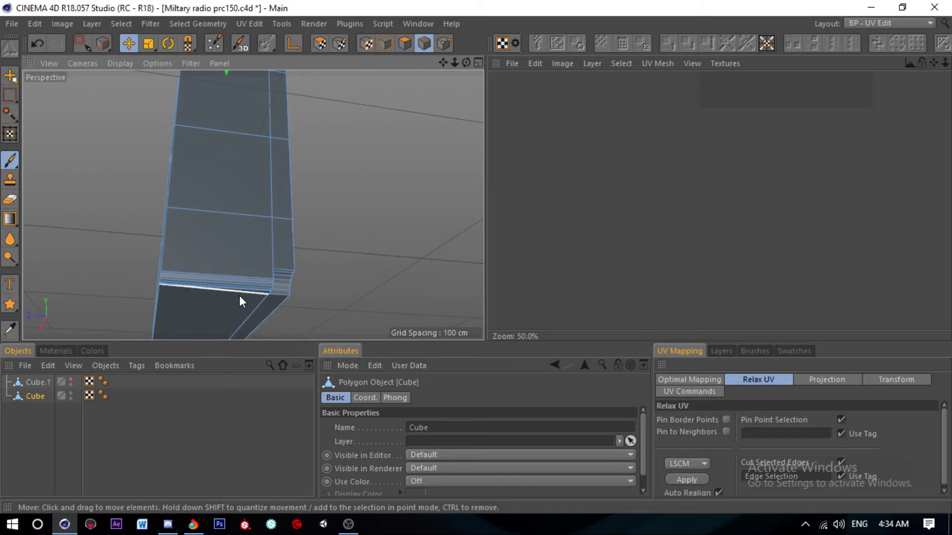
{"action": "mouse_move", "coordinate": [239, 296]}
{"action": "left_mouse_down", "text": "alt"}
{"action": "mouse_move", "coordinate": [263, 205]}
{"action": "mouse_move", "coordinate": [246, 252]}
{"action": "left_mouse_up", "text": "alt"}
{"action": "scroll", "coordinate": [249, 249], "scroll_direction": "up", "scroll_amount": 5}
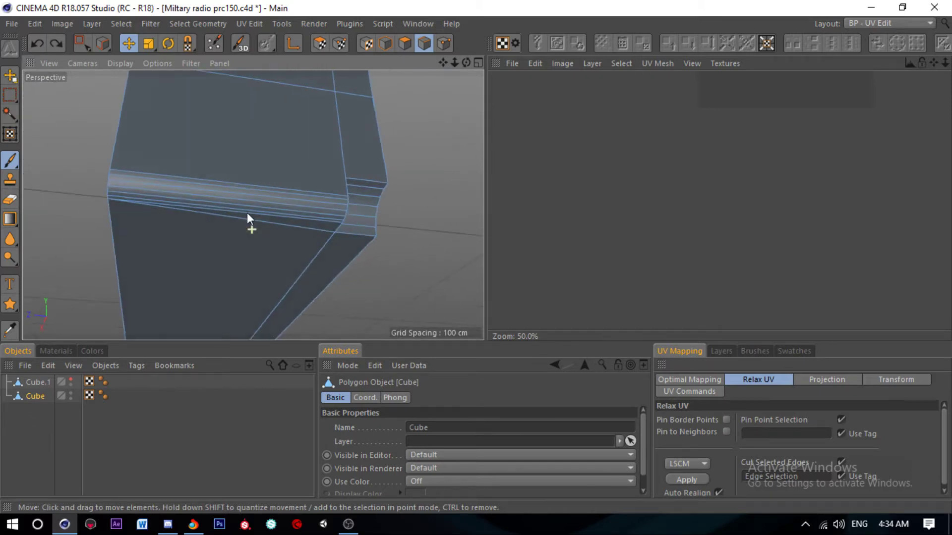
{"action": "scroll", "coordinate": [247, 213], "scroll_direction": "up", "scroll_amount": 3}
{"action": "scroll", "coordinate": [272, 211], "scroll_direction": "down", "scroll_amount": 5}
{"action": "scroll", "coordinate": [257, 160], "scroll_direction": "up", "scroll_amount": 5}
{"action": "mouse_move", "coordinate": [257, 159]}
{"action": "left_mouse_down", "text": "alt"}
{"action": "mouse_move", "coordinate": [231, 257]}
{"action": "mouse_move", "coordinate": [268, 228]}
{"action": "left_mouse_up", "text": "alt"}
{"action": "left_click_drag", "start_coordinate": [239, 175], "coordinate": [54, 214], "text": "alt"}
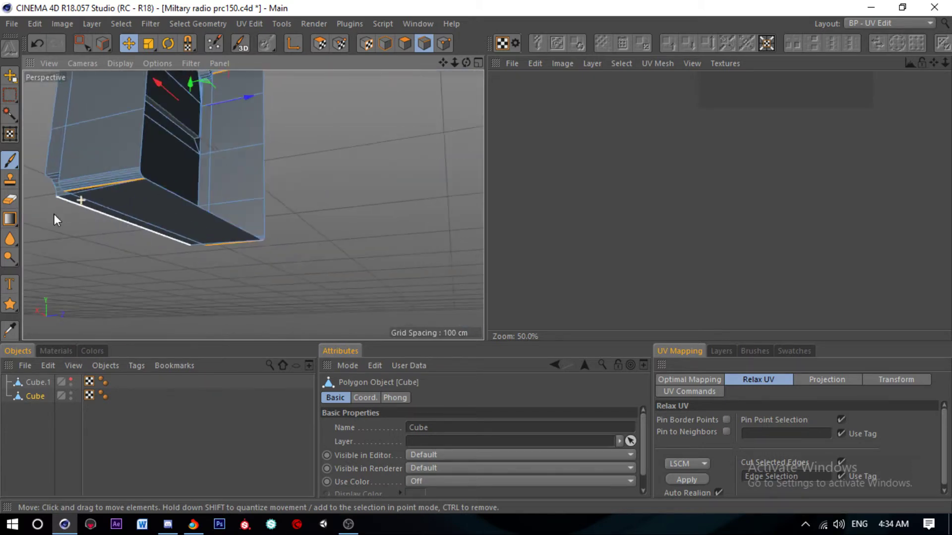
{"action": "scroll", "coordinate": [159, 143], "scroll_direction": "down", "scroll_amount": 3}
{"action": "left_click_drag", "start_coordinate": [159, 143], "coordinate": [170, 106], "text": "alt"}
{"action": "scroll", "coordinate": [169, 109], "scroll_direction": "up", "scroll_amount": 4}
{"action": "scroll", "coordinate": [144, 90], "scroll_direction": "up", "scroll_amount": 3}
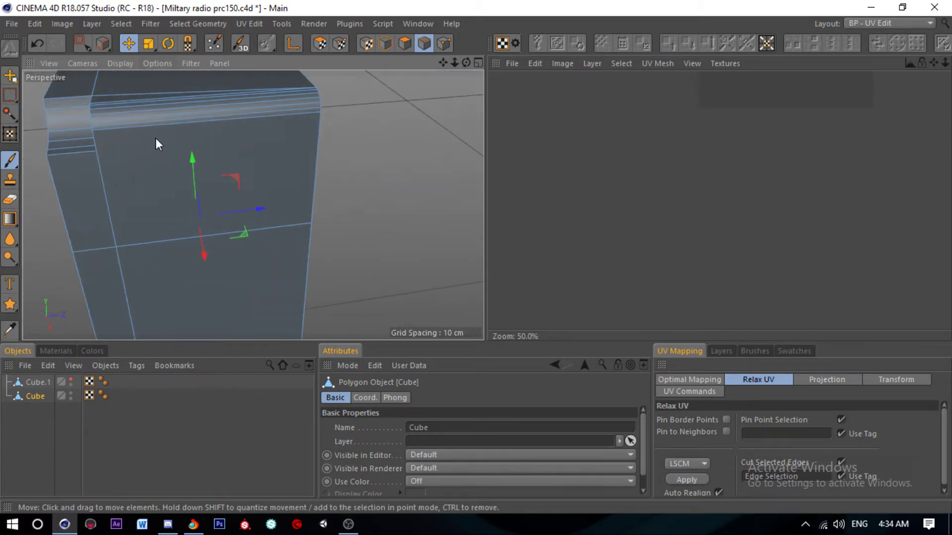
Step: Add the top edge loop and store the edges with Set Selection
{"action": "left_click", "coordinate": [158, 130]}
{"action": "mouse_move", "coordinate": [206, 148]}
{"action": "left_mouse_down", "text": "alt"}
{"action": "mouse_move", "coordinate": [346, 142]}
{"action": "mouse_move", "coordinate": [311, 121]}
{"action": "left_mouse_up", "text": "alt"}
{"action": "scroll", "coordinate": [392, 151], "scroll_direction": "down", "scroll_amount": 5}
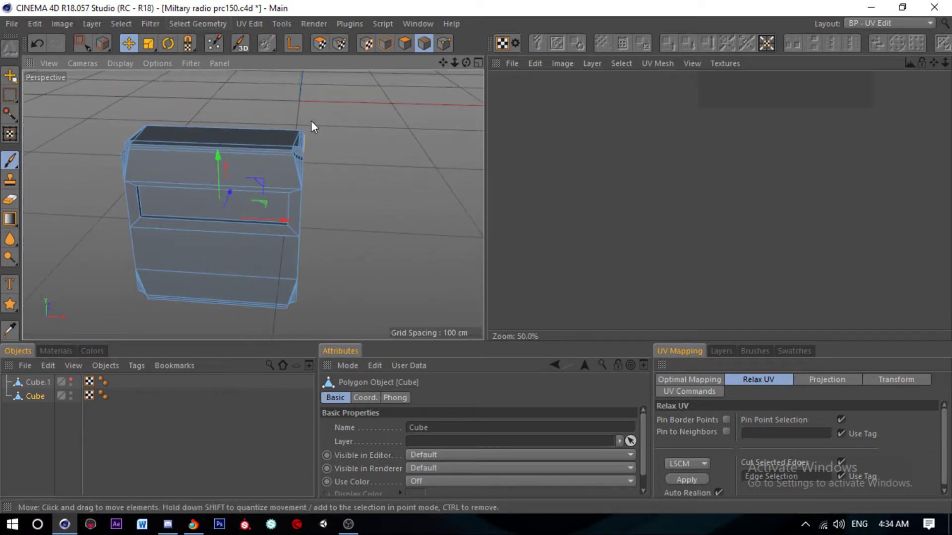
{"action": "left_click", "coordinate": [205, 28]}
{"action": "left_click", "coordinate": [215, 375]}
Step: Try relaxing the panel's UVs and dismiss the degenerate polygons error
{"action": "left_click", "coordinate": [365, 43]}
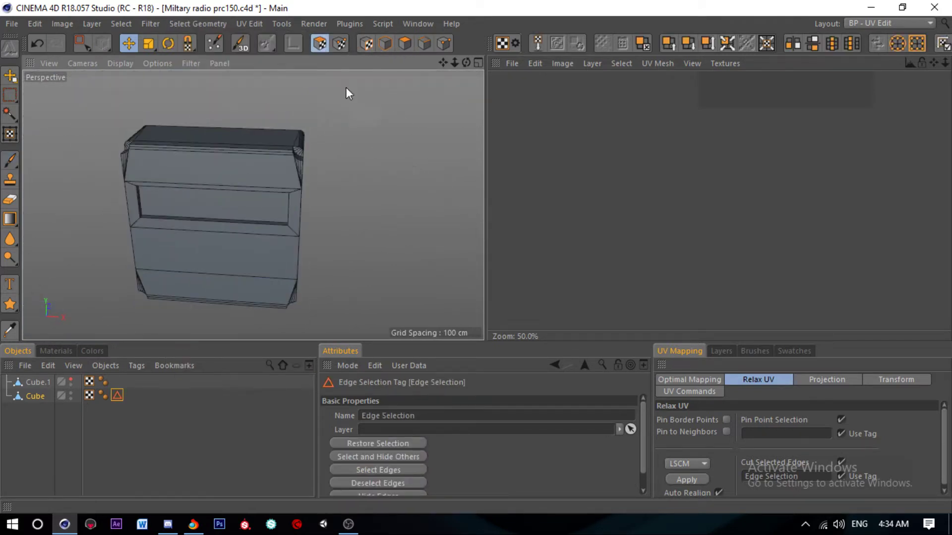
{"action": "left_click", "coordinate": [701, 477]}
{"action": "left_click", "coordinate": [566, 315]}
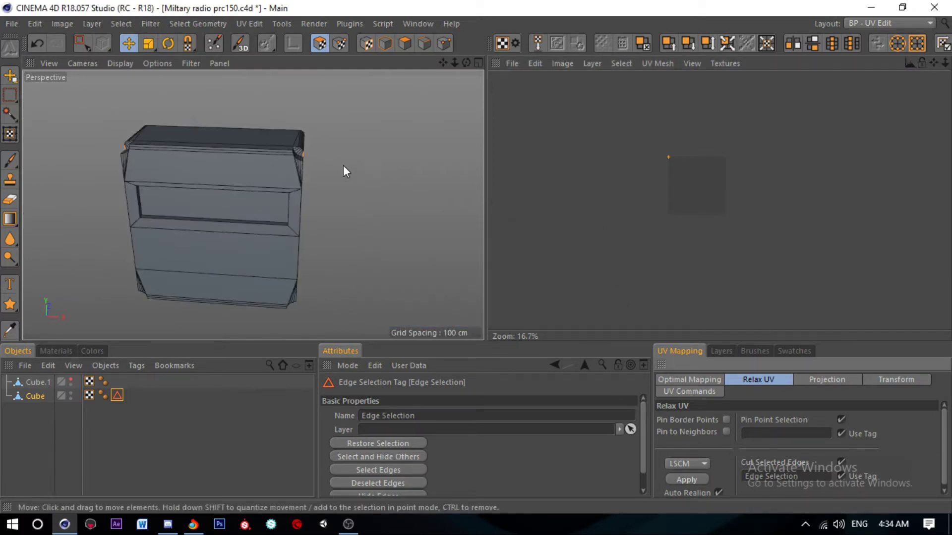
{"action": "scroll", "coordinate": [266, 138], "scroll_direction": "up", "scroll_amount": 5}
{"action": "scroll", "coordinate": [156, 198], "scroll_direction": "up", "scroll_amount": 3}
Step: Select only the panel's front face, then invert the polygon selection
{"action": "left_click", "coordinate": [404, 43]}
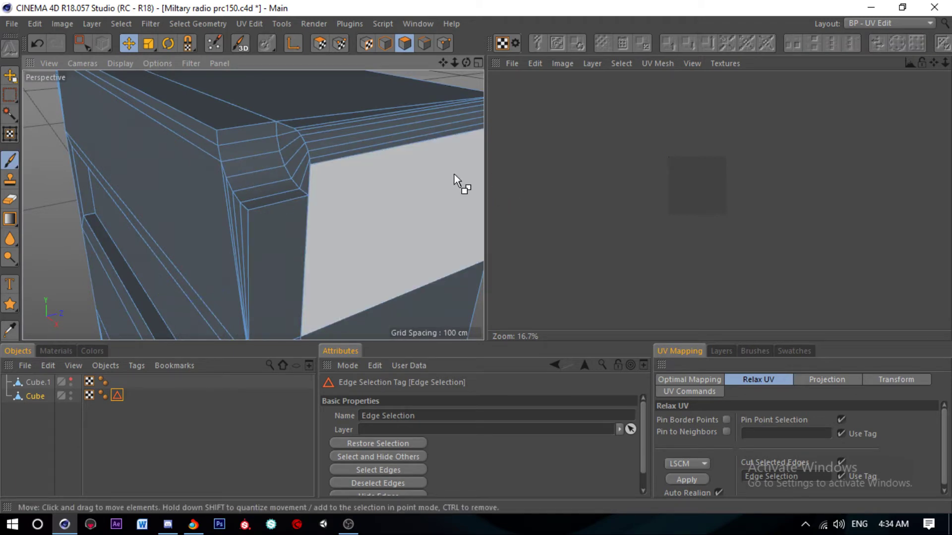
{"action": "key", "text": "ctrl+a"}
{"action": "right_click", "coordinate": [342, 162]}
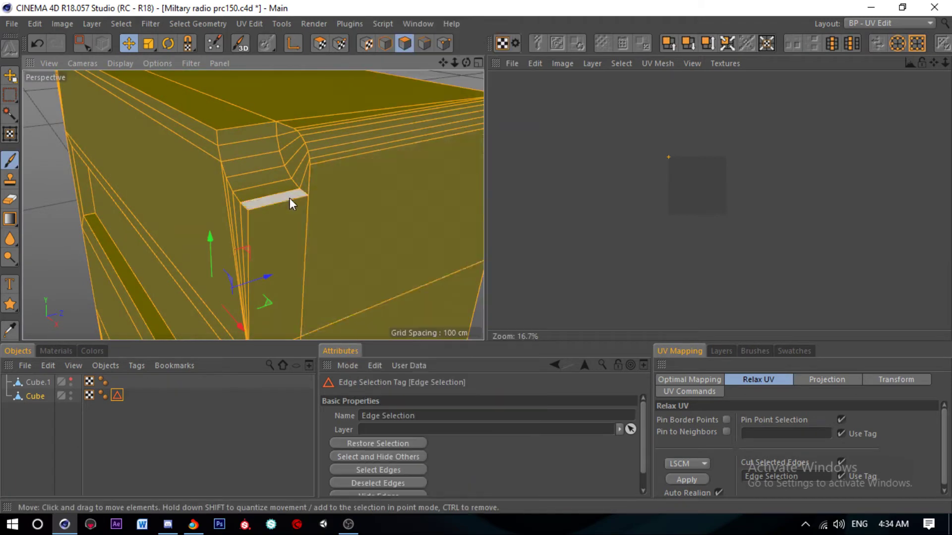
{"action": "left_click", "coordinate": [324, 215]}
{"action": "left_click_drag", "start_coordinate": [344, 227], "coordinate": [338, 227]}
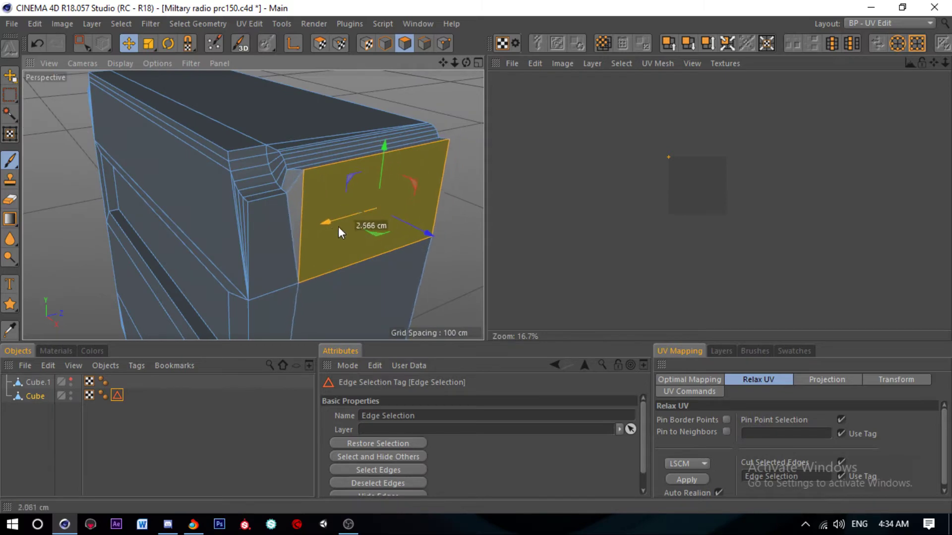
{"action": "key", "text": "u"}
{"action": "key", "text": "i"}
Step: Split the selected non-front polygons into a new object
{"action": "right_click", "coordinate": [341, 156]}
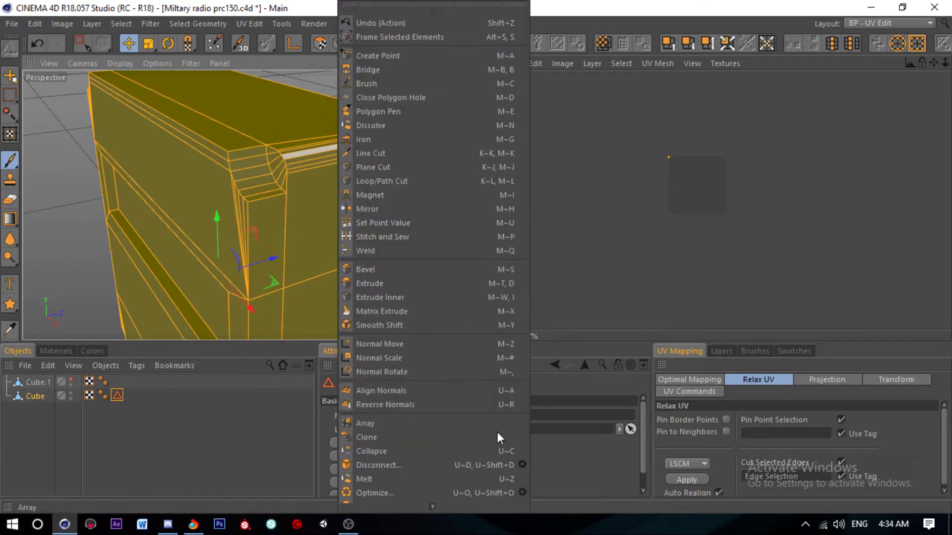
{"action": "left_click", "coordinate": [528, 493]}
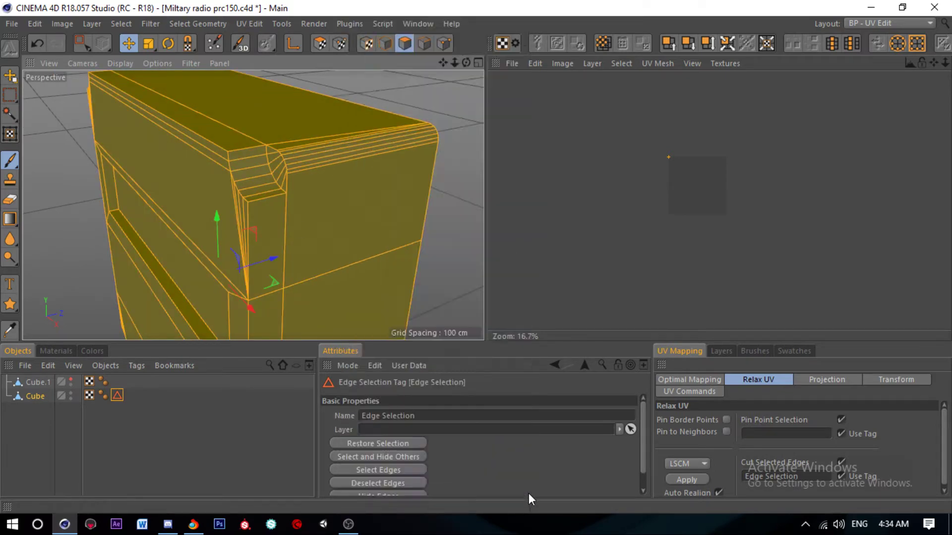
{"action": "right_click", "coordinate": [439, 215]}
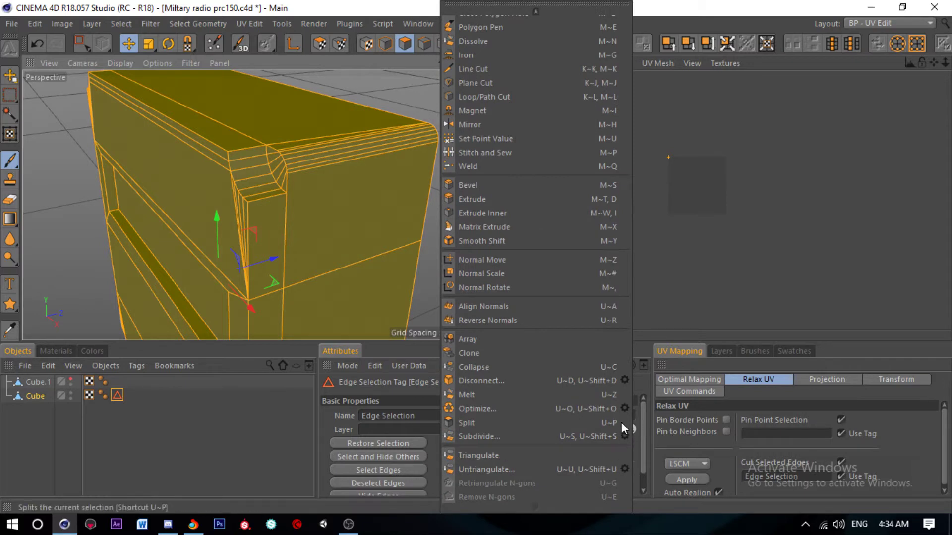
{"action": "left_click", "coordinate": [624, 436]}
Step: Apply Optimize to the mesh and return to edge editing
{"action": "right_click", "coordinate": [392, 223]}
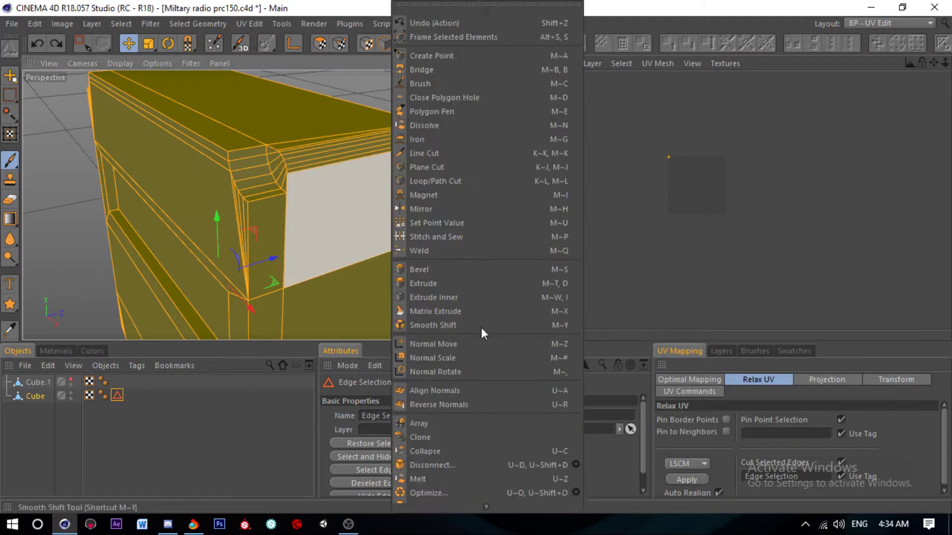
{"action": "left_click", "coordinate": [575, 492]}
{"action": "left_click", "coordinate": [555, 503]}
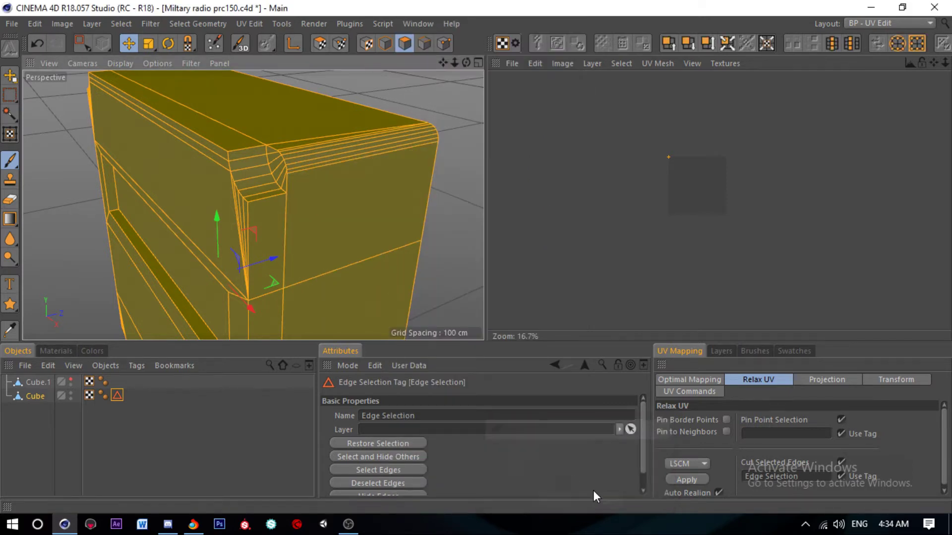
{"action": "left_click", "coordinate": [419, 42]}
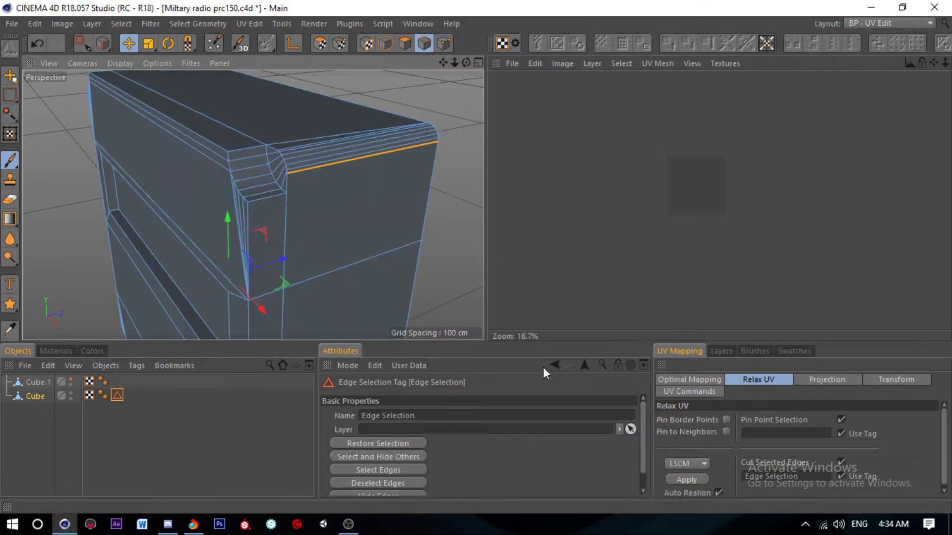
Step: Relax Cube's UVs with the ABF method and select one small corner polygon
{"action": "left_click", "coordinate": [319, 44]}
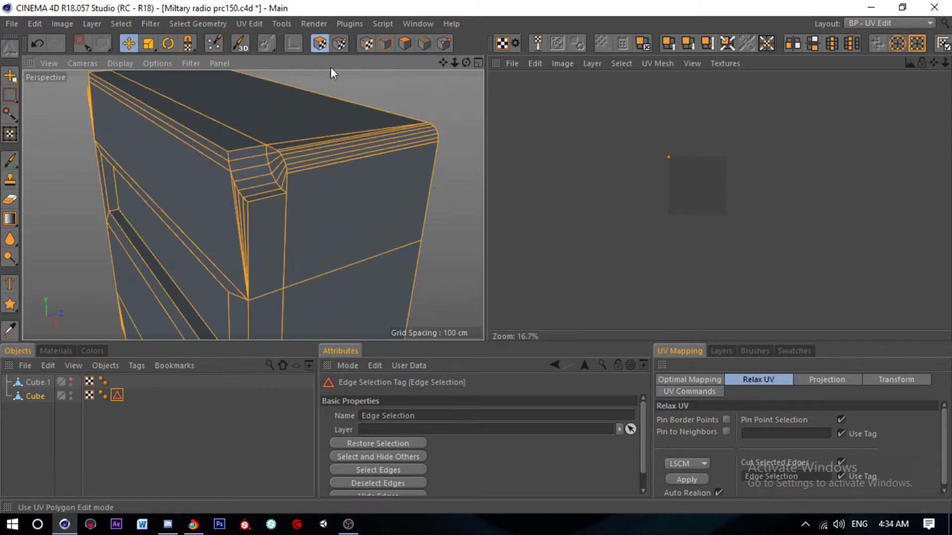
{"action": "left_click", "coordinate": [700, 482]}
{"action": "scroll", "coordinate": [725, 189], "scroll_direction": "up", "scroll_amount": 4}
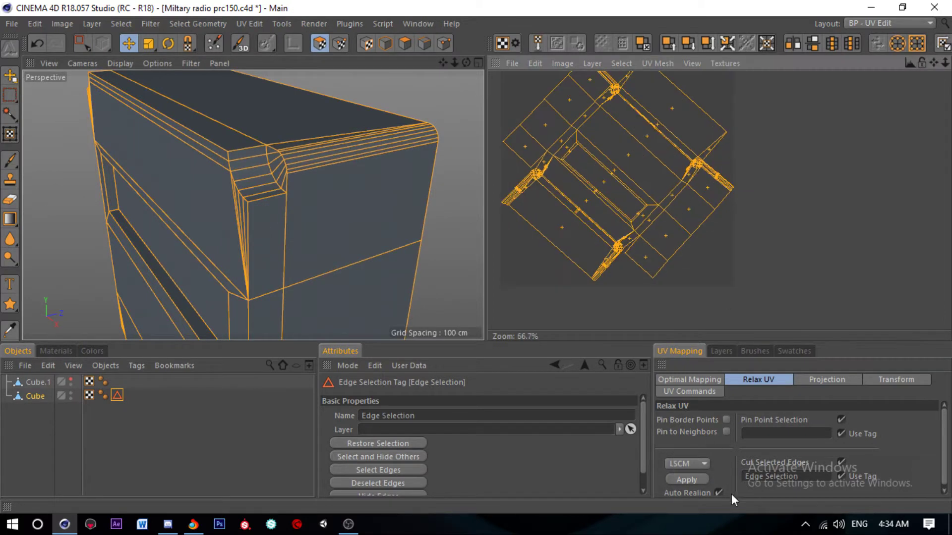
{"action": "left_click", "coordinate": [699, 463]}
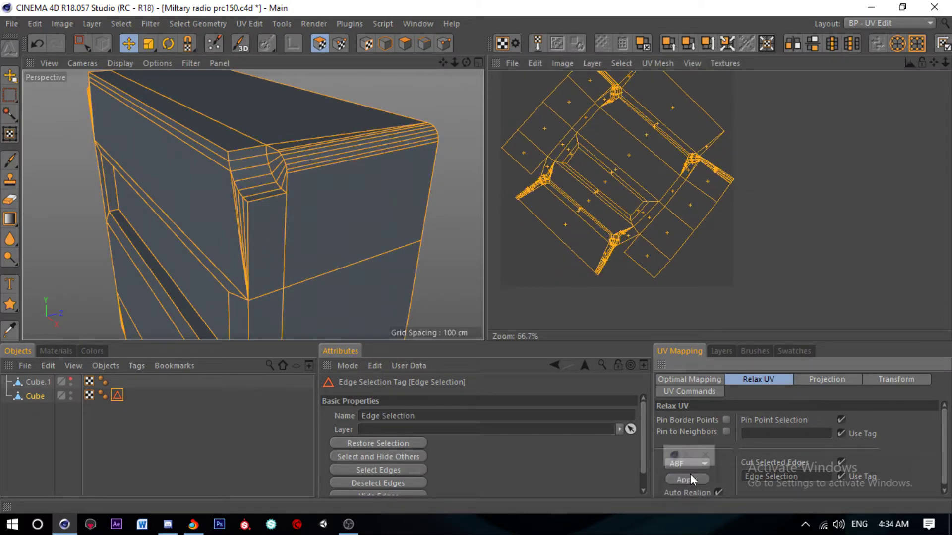
{"action": "left_click", "coordinate": [690, 475]}
{"action": "scroll", "coordinate": [546, 179], "scroll_direction": "up", "scroll_amount": 2}
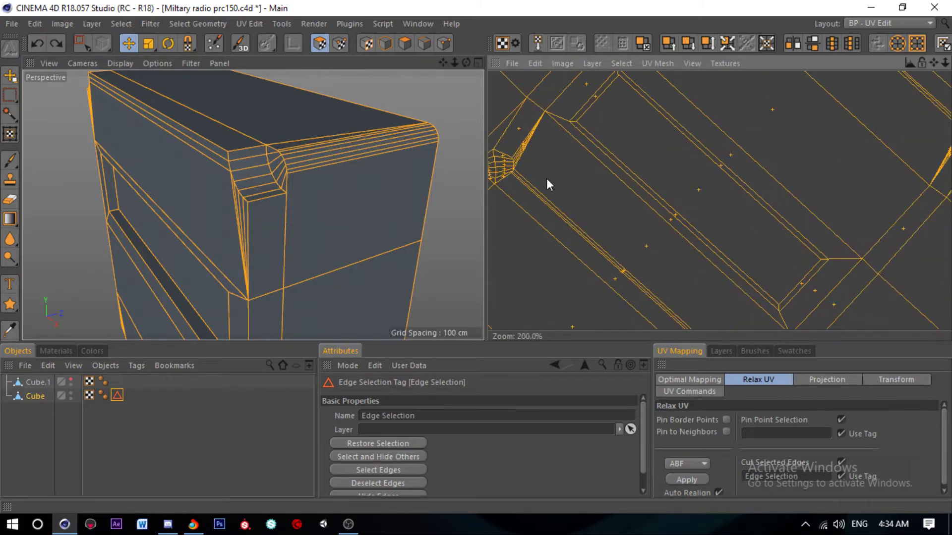
{"action": "scroll", "coordinate": [561, 197], "scroll_direction": "down", "scroll_amount": 1}
{"action": "scroll", "coordinate": [600, 201], "scroll_direction": "down", "scroll_amount": 1}
{"action": "scroll", "coordinate": [560, 183], "scroll_direction": "up", "scroll_amount": 3}
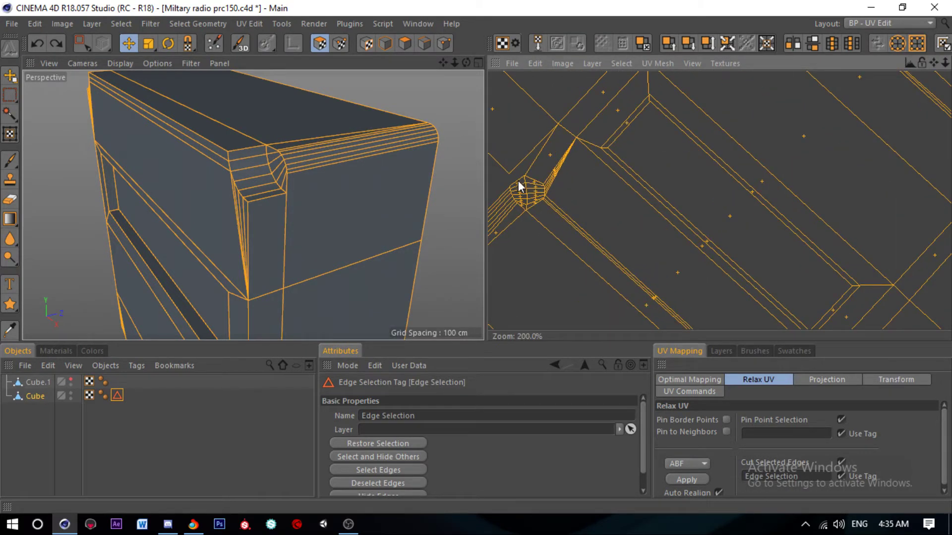
{"action": "left_click", "coordinate": [531, 183]}
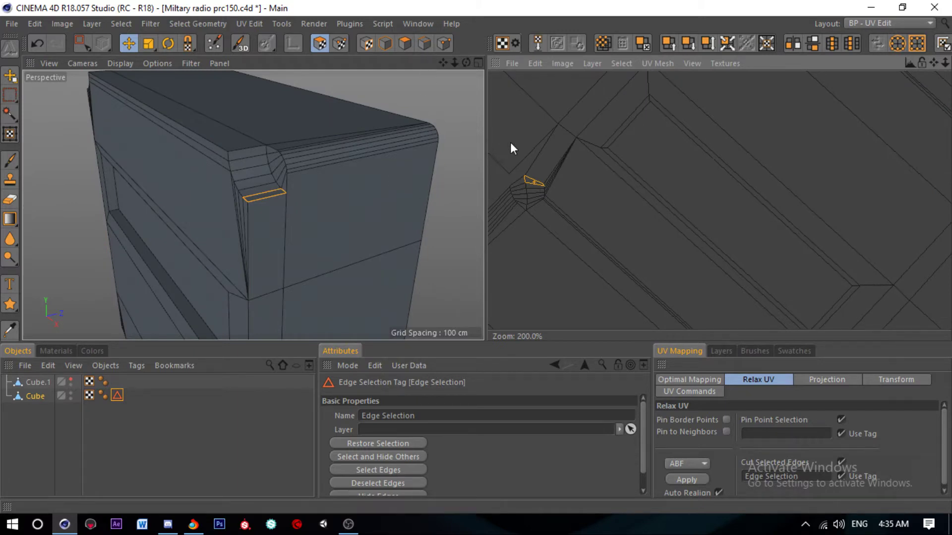
Step: Select a corner polygon, then pick the bevelled corner point in Points mode
{"action": "left_click", "coordinate": [499, 151]}
{"action": "scroll", "coordinate": [304, 198], "scroll_direction": "up", "scroll_amount": 5}
{"action": "scroll", "coordinate": [304, 198], "scroll_direction": "up", "scroll_amount": 3}
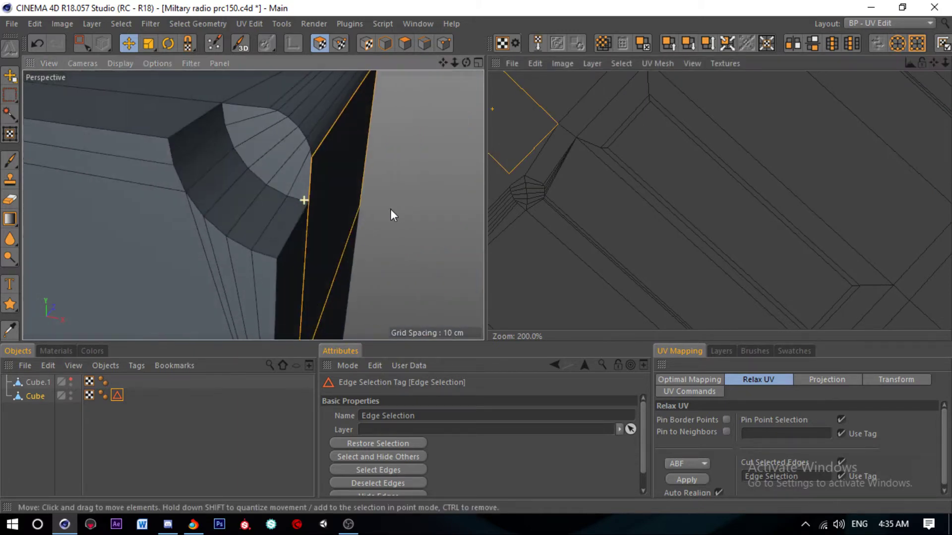
{"action": "left_click", "coordinate": [443, 43]}
{"action": "left_click", "coordinate": [309, 203]}
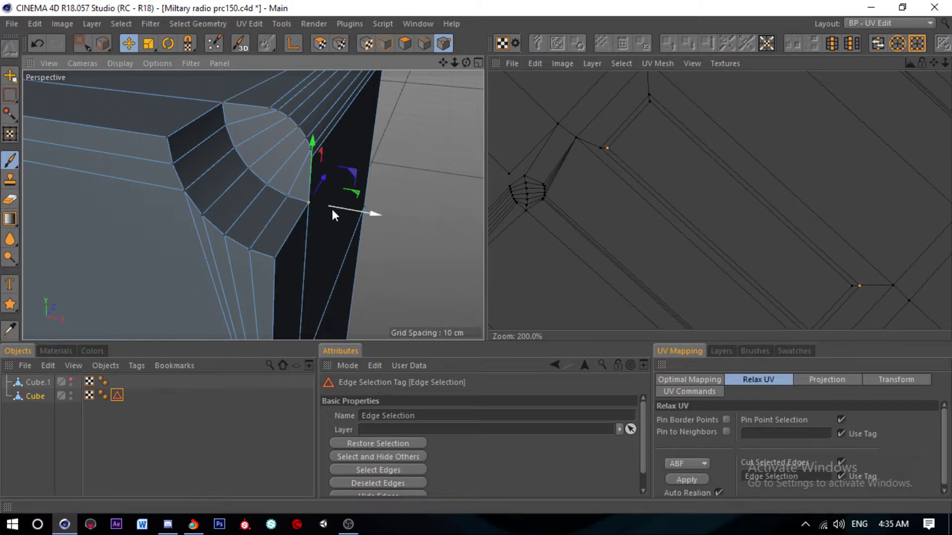
{"action": "left_click_drag", "start_coordinate": [315, 206], "coordinate": [351, 165], "text": "alt"}
{"action": "scroll", "coordinate": [317, 200], "scroll_direction": "up", "scroll_amount": 5}
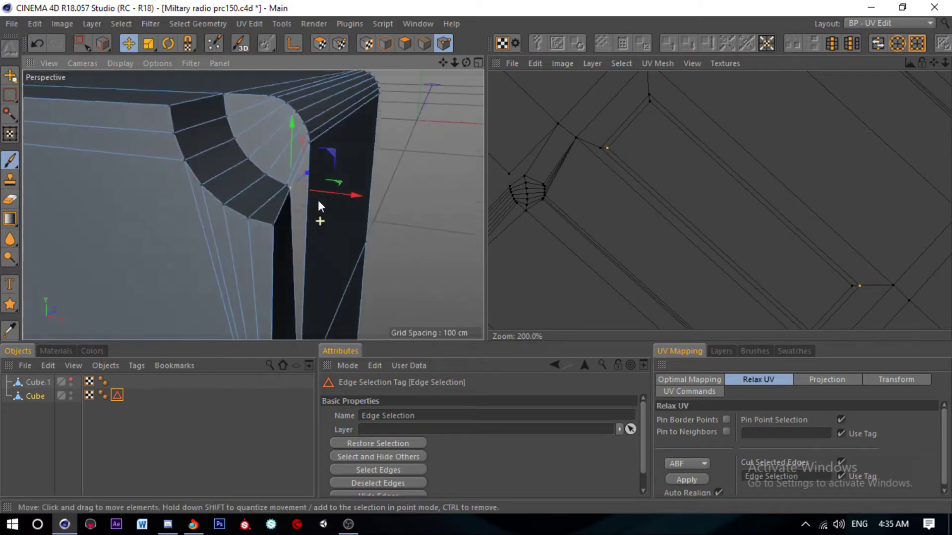
{"action": "left_click_drag", "start_coordinate": [317, 200], "coordinate": [259, 210], "text": "alt"}
{"action": "scroll", "coordinate": [198, 203], "scroll_direction": "down", "scroll_amount": 5}
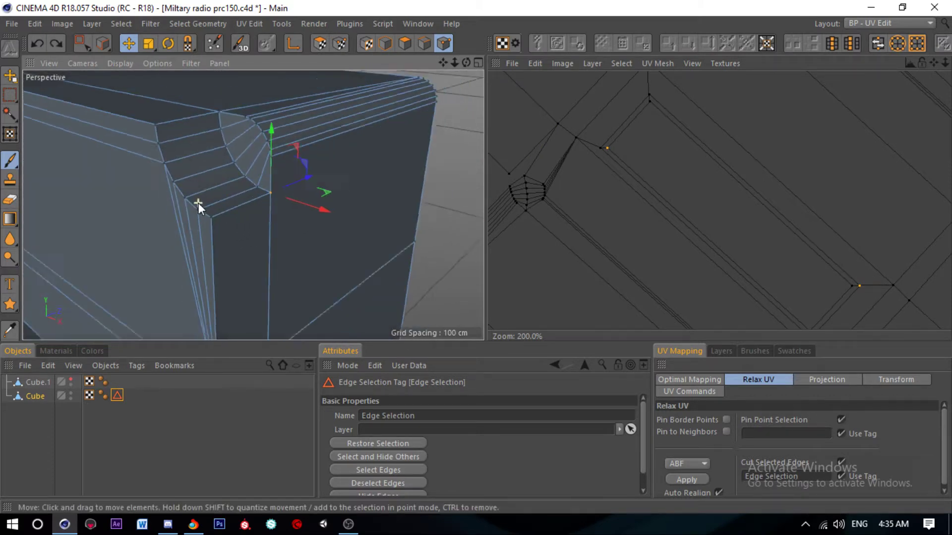
{"action": "left_click_drag", "start_coordinate": [198, 204], "coordinate": [399, 190], "text": "alt"}
Step: Line Cut from the bevelled corner point across to the top edge
{"action": "right_click", "coordinate": [412, 171]}
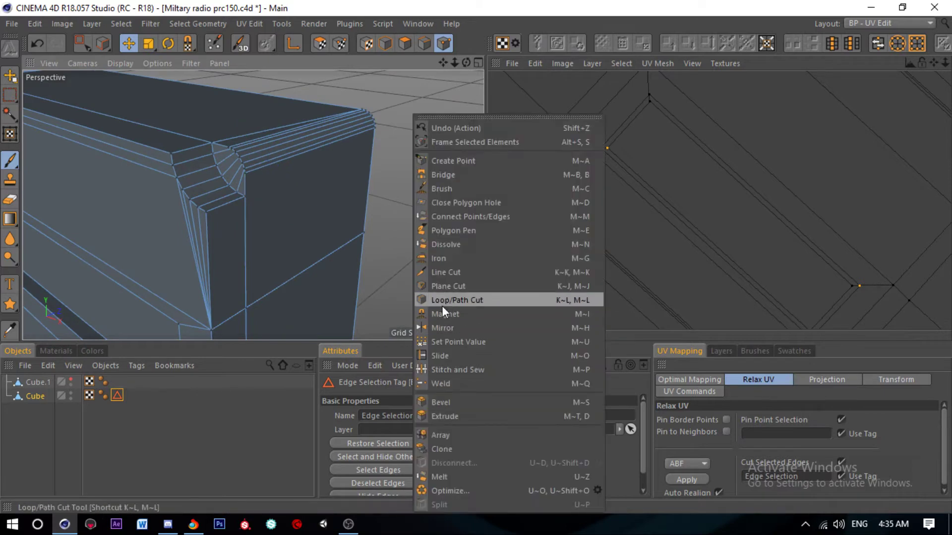
{"action": "left_click", "coordinate": [444, 273]}
{"action": "left_click", "coordinate": [245, 197]}
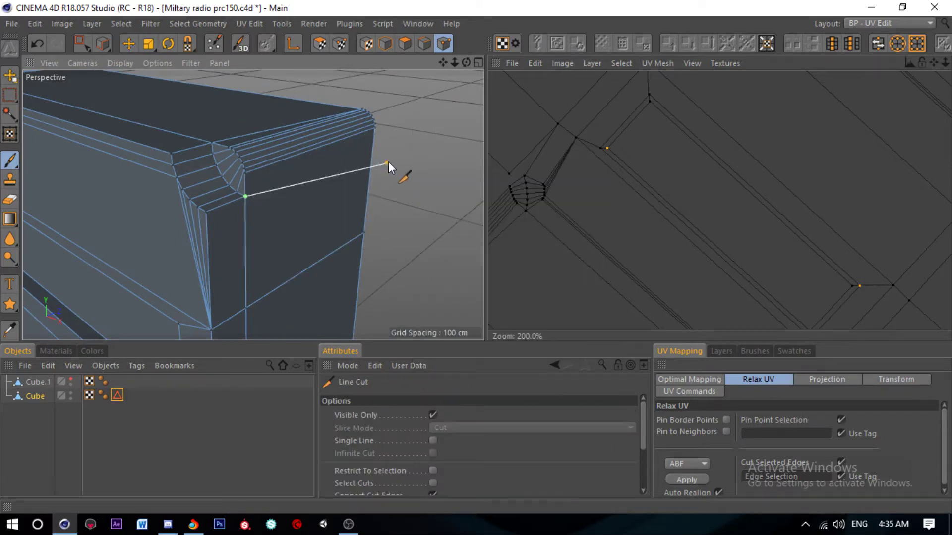
{"action": "left_click", "coordinate": [381, 148]}
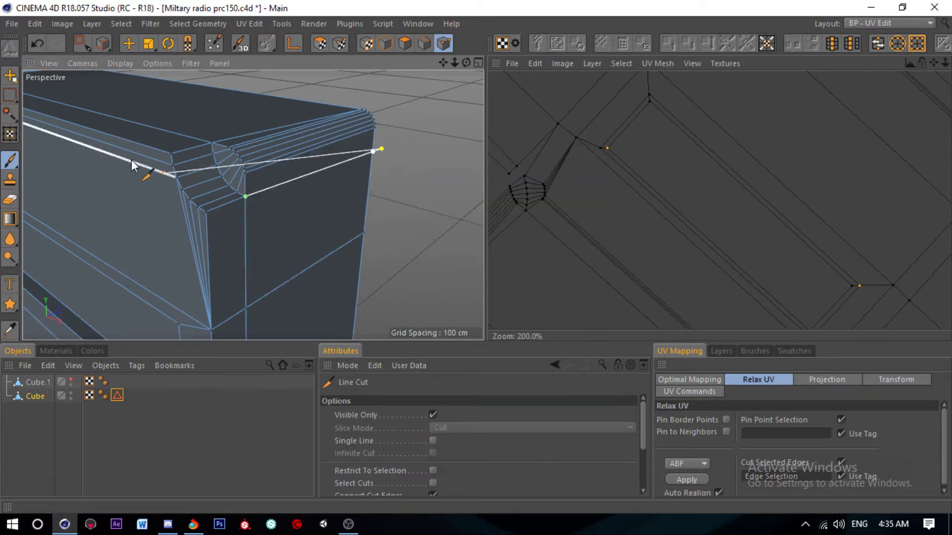
{"action": "left_click", "coordinate": [129, 43]}
Step: Clear the point selection and Line Cut from the bottom corner across the bottom face
{"action": "left_click", "coordinate": [249, 198]}
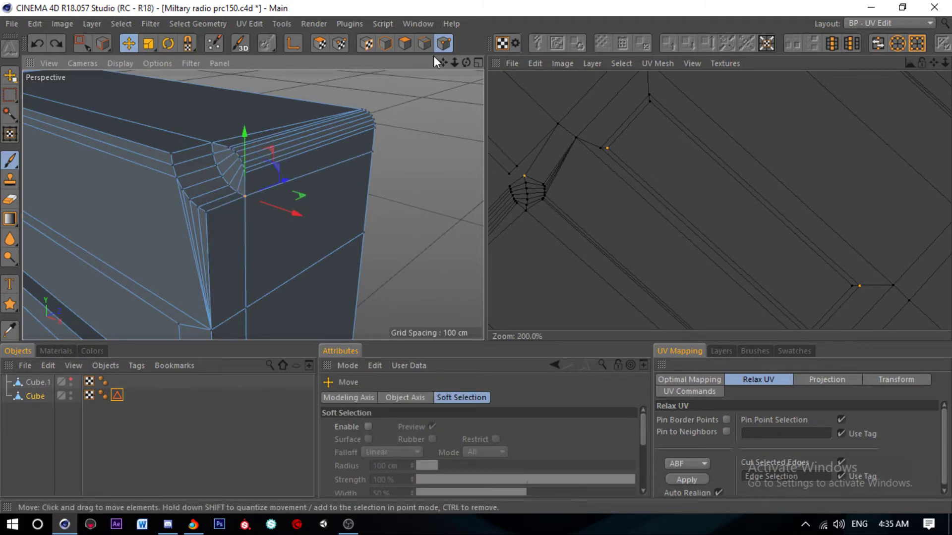
{"action": "key", "text": "ctrl+a"}
{"action": "left_click", "coordinate": [389, 187]}
{"action": "scroll", "coordinate": [303, 142], "scroll_direction": "down", "scroll_amount": 3}
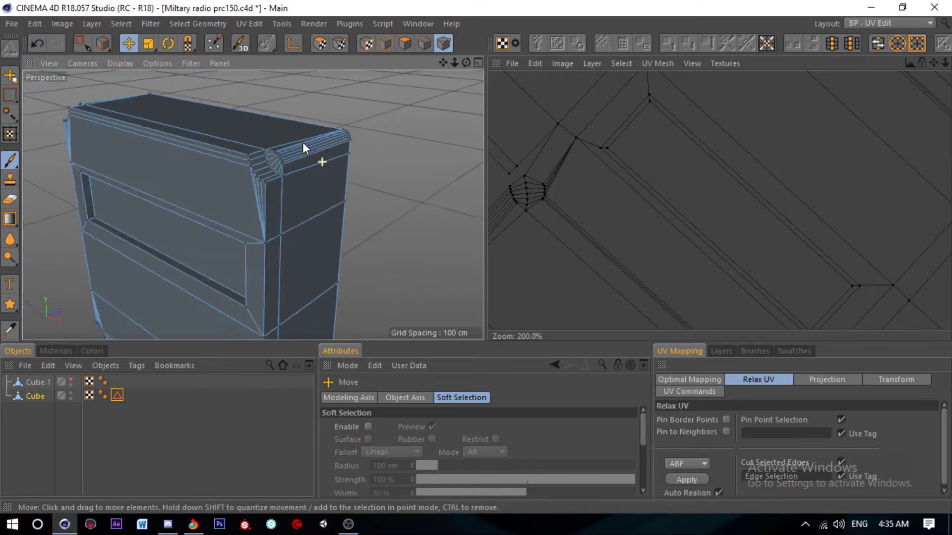
{"action": "scroll", "coordinate": [282, 279], "scroll_direction": "down", "scroll_amount": 2}
{"action": "scroll", "coordinate": [291, 305], "scroll_direction": "up", "scroll_amount": 6}
{"action": "scroll", "coordinate": [291, 308], "scroll_direction": "down", "scroll_amount": 3}
{"action": "scroll", "coordinate": [293, 248], "scroll_direction": "up", "scroll_amount": 4}
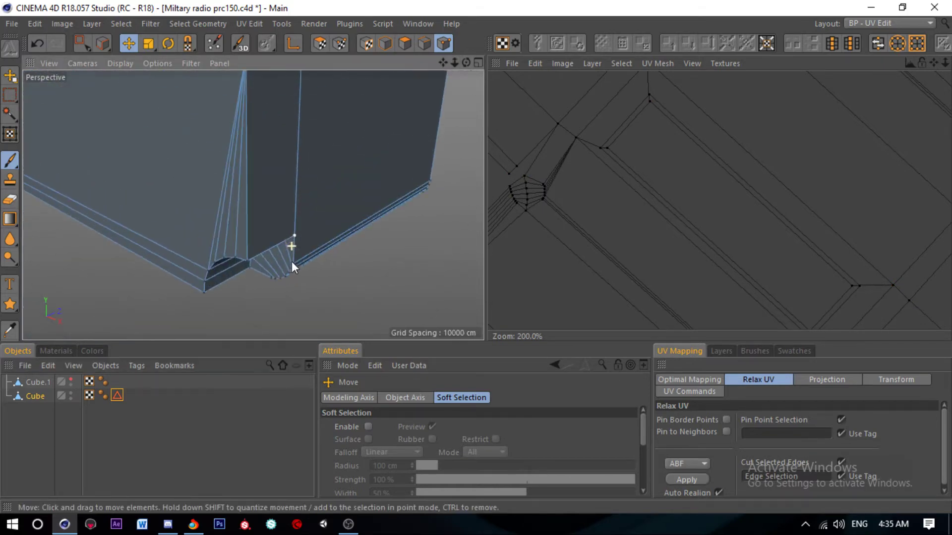
{"action": "scroll", "coordinate": [300, 233], "scroll_direction": "up", "scroll_amount": 3}
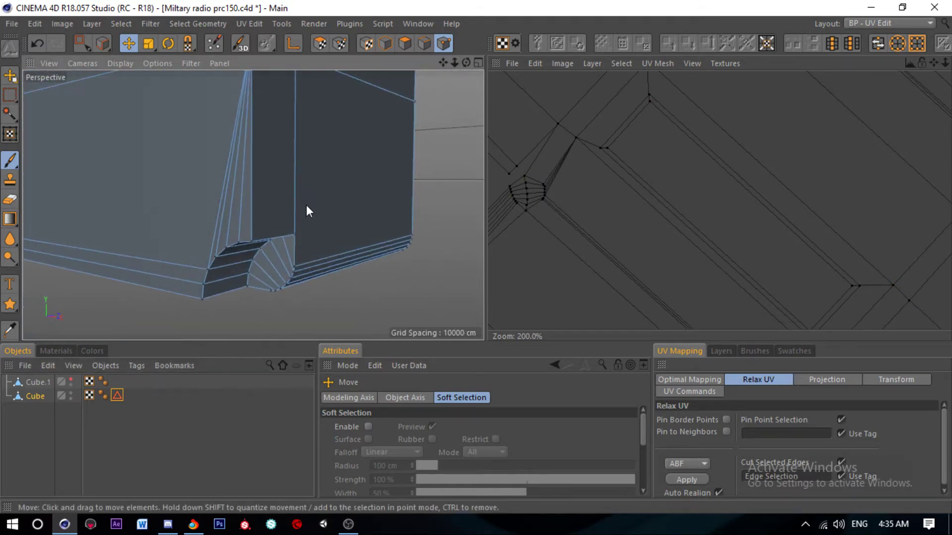
{"action": "left_click", "coordinate": [468, 191]}
{"action": "right_click", "coordinate": [462, 198]}
{"action": "left_click", "coordinate": [495, 266]}
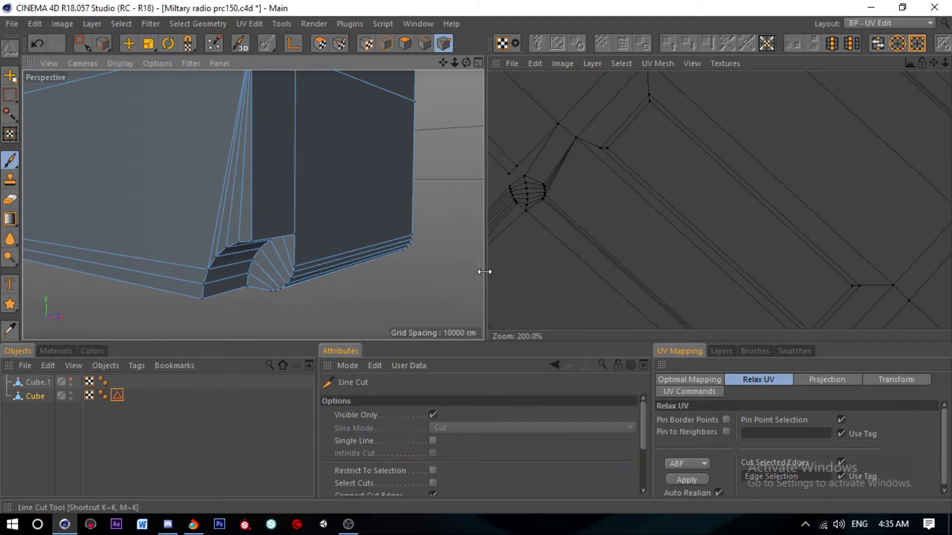
{"action": "left_click", "coordinate": [295, 234]}
{"action": "left_click", "coordinate": [426, 216]}
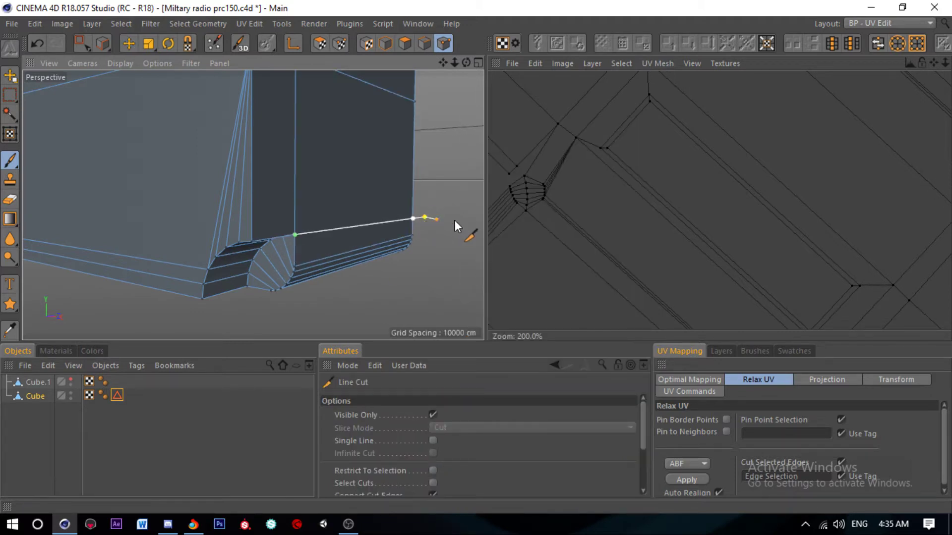
{"action": "left_click", "coordinate": [128, 43]}
Step: Line Cut from another bottom corner to the far left edge
{"action": "mouse_move", "coordinate": [191, 82]}
{"action": "left_mouse_down", "text": "alt"}
{"action": "mouse_move", "coordinate": [391, 238]}
{"action": "mouse_move", "coordinate": [408, 216]}
{"action": "left_mouse_up", "text": "alt"}
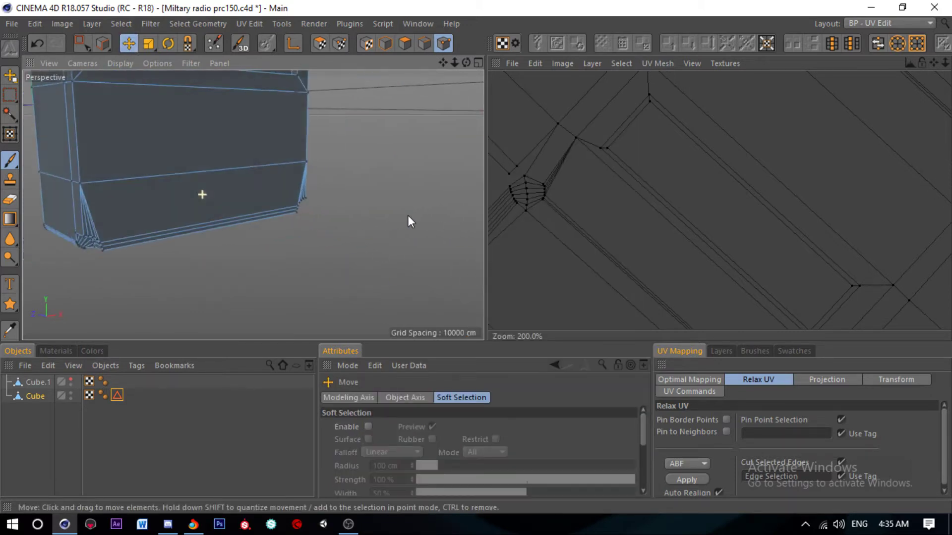
{"action": "right_click", "coordinate": [390, 233]}
{"action": "left_click", "coordinate": [416, 257]}
{"action": "mouse_move", "coordinate": [356, 183]}
{"action": "left_mouse_down", "text": "alt"}
{"action": "mouse_move", "coordinate": [165, 207]}
{"action": "mouse_move", "coordinate": [290, 219]}
{"action": "left_mouse_up", "text": "alt"}
{"action": "left_click", "coordinate": [303, 211]}
{"action": "left_click", "coordinate": [64, 181]}
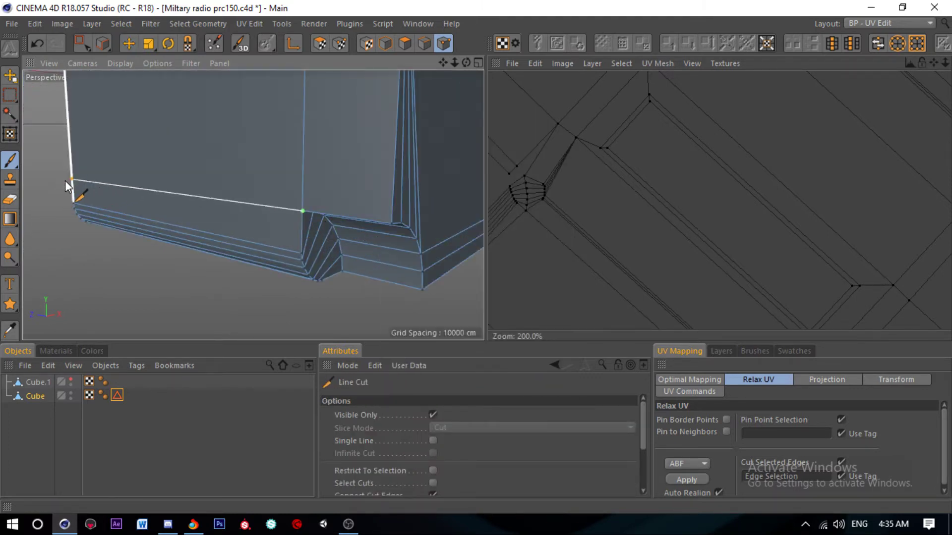
{"action": "left_click", "coordinate": [128, 43]}
Step: Line Cut from the top corner across to the outer edge
{"action": "mouse_move", "coordinate": [198, 238]}
{"action": "left_mouse_down", "text": "alt"}
{"action": "mouse_move", "coordinate": [229, 296]}
{"action": "mouse_move", "coordinate": [194, 272]}
{"action": "mouse_move", "coordinate": [228, 86]}
{"action": "mouse_move", "coordinate": [212, 121]}
{"action": "left_mouse_up", "text": "alt"}
{"action": "right_click", "coordinate": [195, 271]}
{"action": "left_click", "coordinate": [160, 273]}
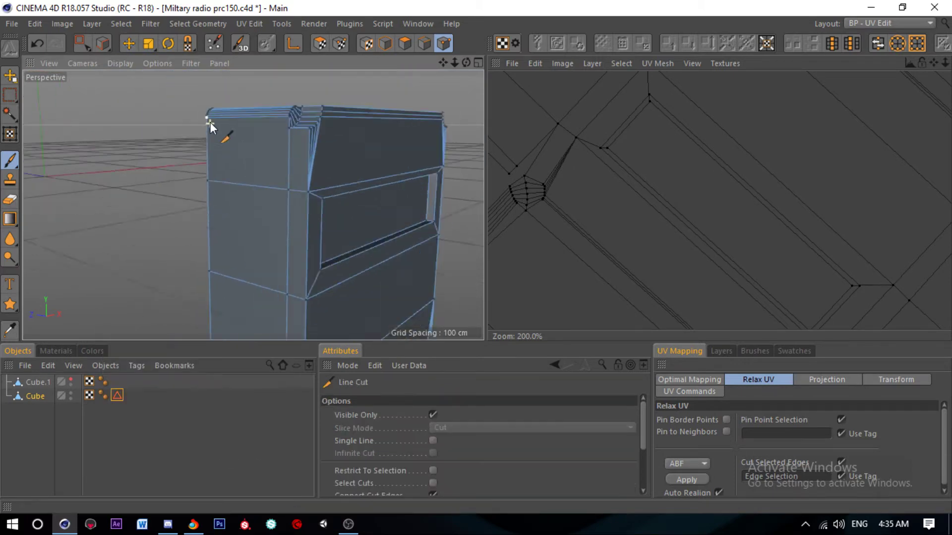
{"action": "scroll", "coordinate": [270, 132], "scroll_direction": "up", "scroll_amount": 5}
{"action": "left_click_drag", "start_coordinate": [380, 144], "coordinate": [370, 154], "text": "alt"}
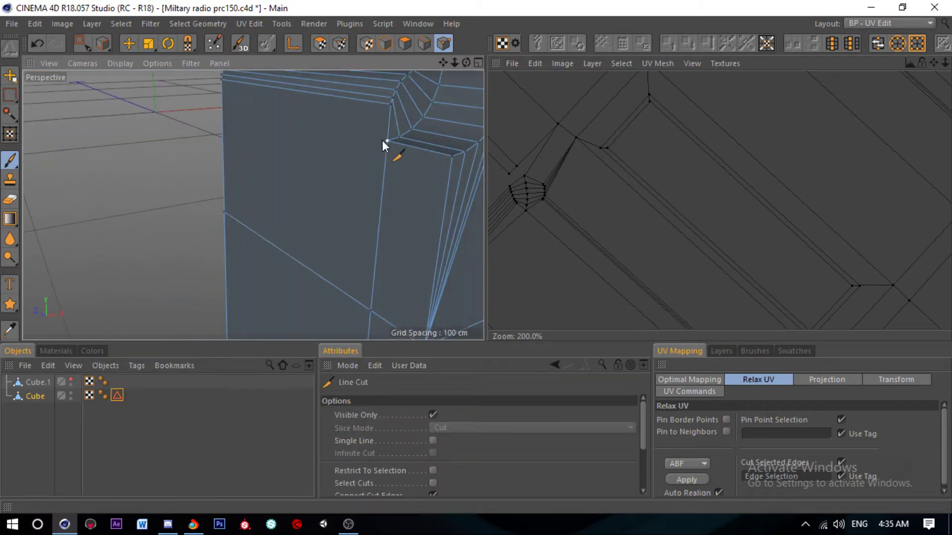
{"action": "left_click", "coordinate": [388, 142]}
{"action": "left_click", "coordinate": [184, 105]}
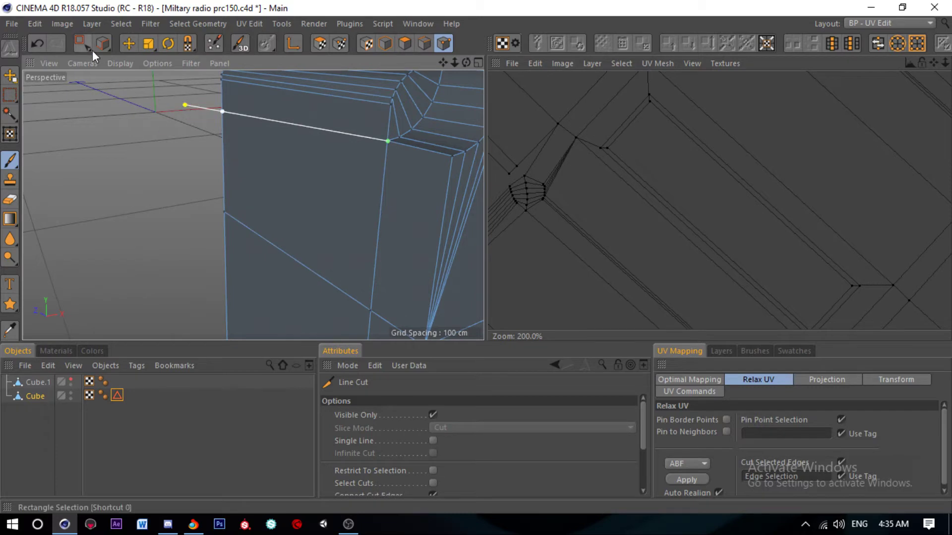
{"action": "left_click", "coordinate": [129, 45]}
Step: Orbit to the top-left corner and return to Polygons mode
{"action": "mouse_move", "coordinate": [256, 151]}
{"action": "left_mouse_down", "text": "alt"}
{"action": "mouse_move", "coordinate": [180, 205]}
{"action": "mouse_move", "coordinate": [180, 182]}
{"action": "left_mouse_up", "text": "alt"}
{"action": "scroll", "coordinate": [197, 184], "scroll_direction": "down", "scroll_amount": 3}
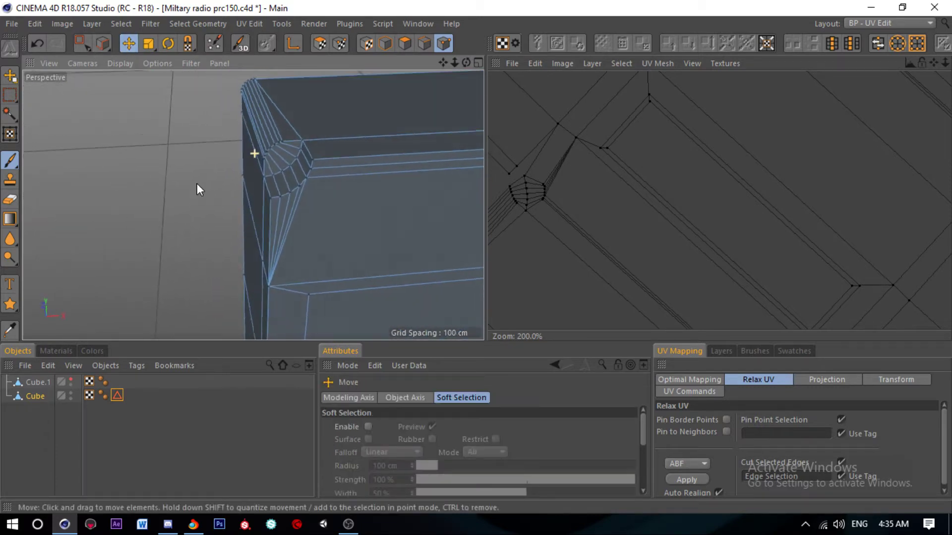
{"action": "scroll", "coordinate": [197, 184], "scroll_direction": "down", "scroll_amount": 5}
{"action": "left_click", "coordinate": [401, 45]}
Step: Select all the front panel's polygons and apply Relax UV to its UV mesh
{"action": "key", "text": "ctrl+a"}
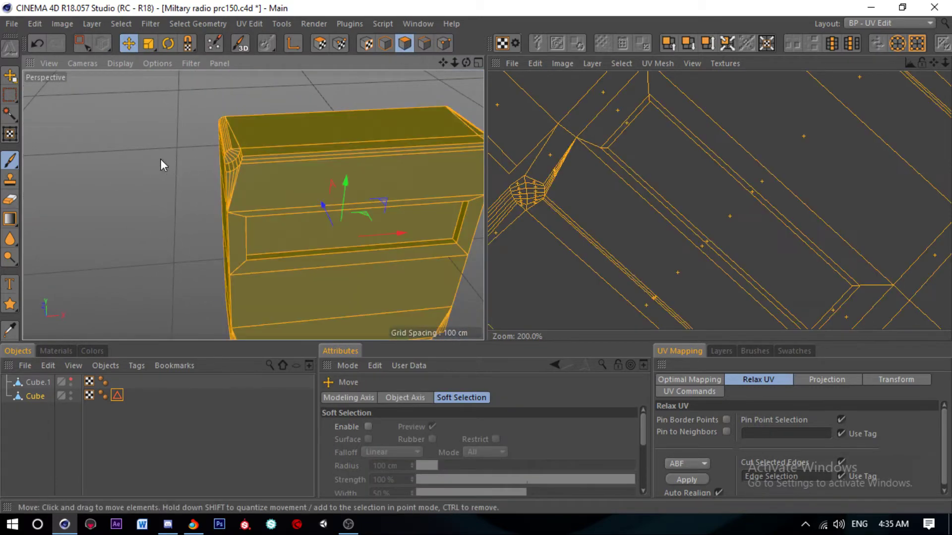
{"action": "right_click", "coordinate": [155, 145]}
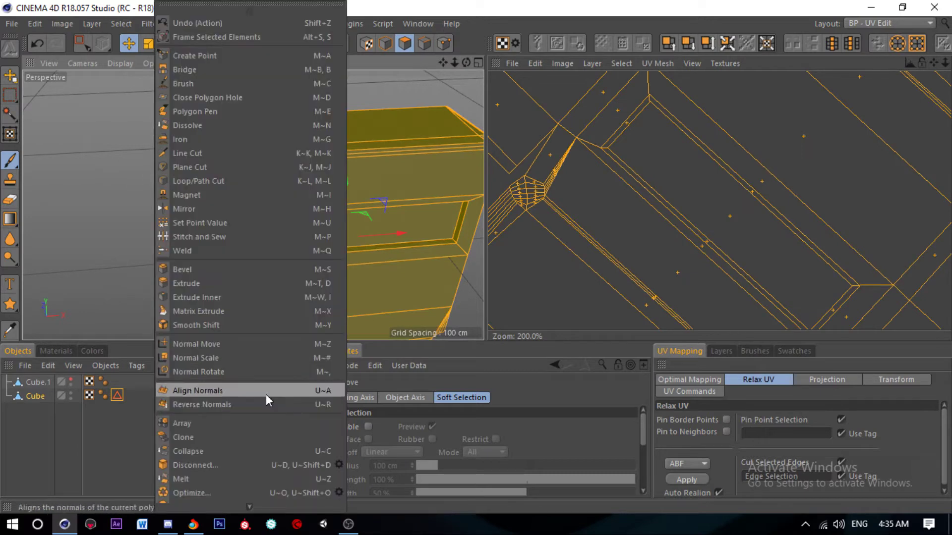
{"action": "left_click", "coordinate": [335, 491]}
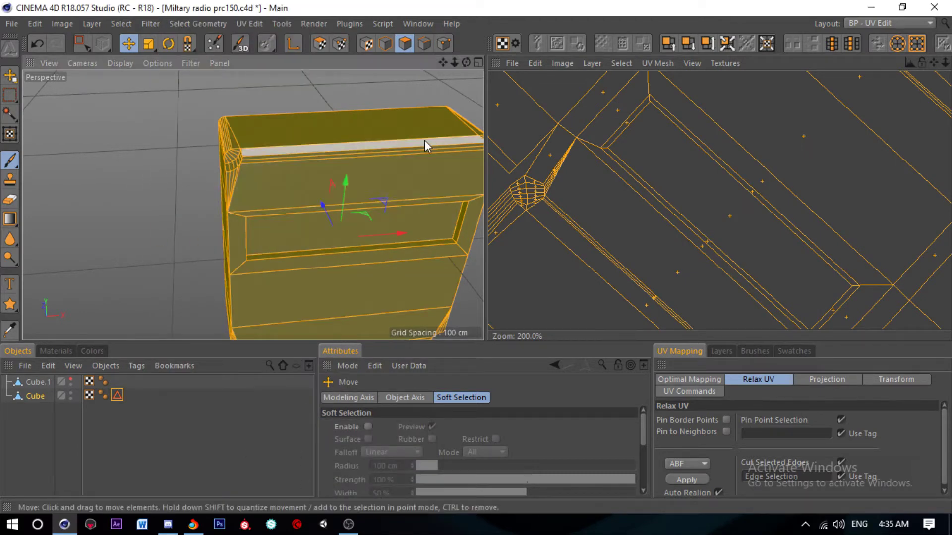
{"action": "left_click", "coordinate": [687, 480]}
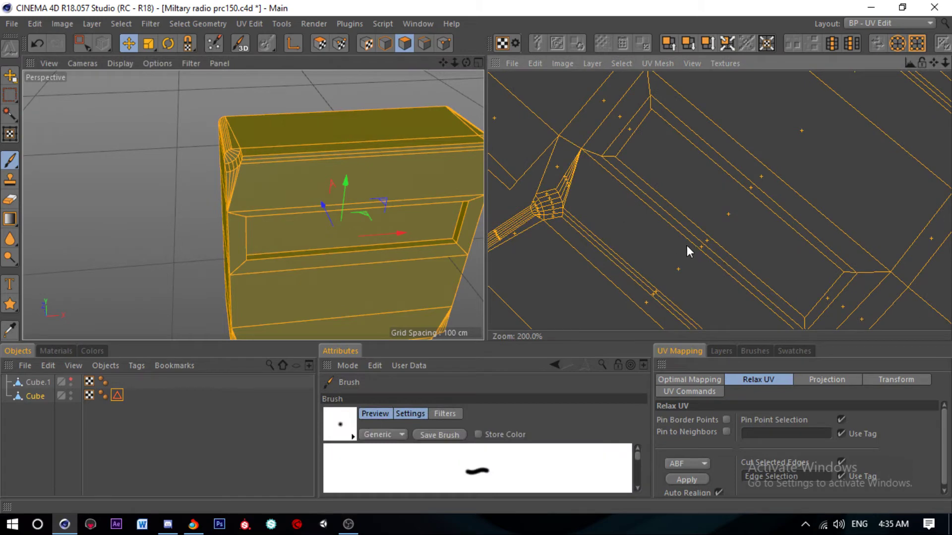
Step: Clear the panel's existing UVs and re-relax them with the LSCM method
{"action": "left_click", "coordinate": [320, 44]}
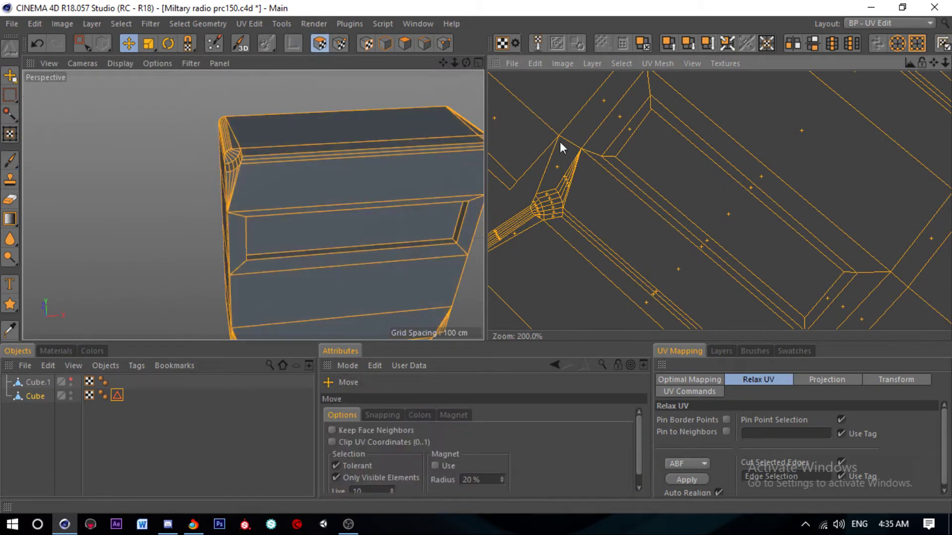
{"action": "right_click", "coordinate": [664, 168]}
{"action": "left_click", "coordinate": [800, 348]}
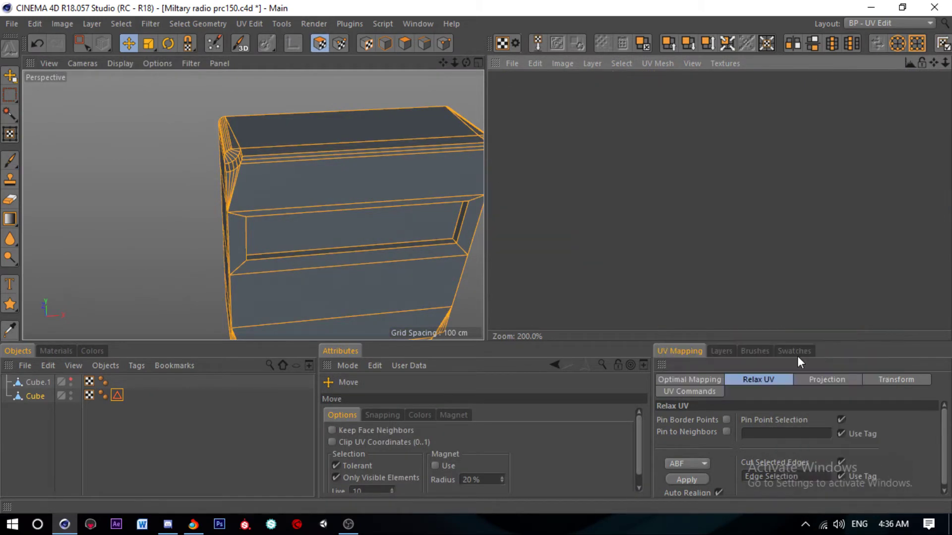
{"action": "left_click", "coordinate": [694, 478]}
{"action": "left_click", "coordinate": [687, 464]}
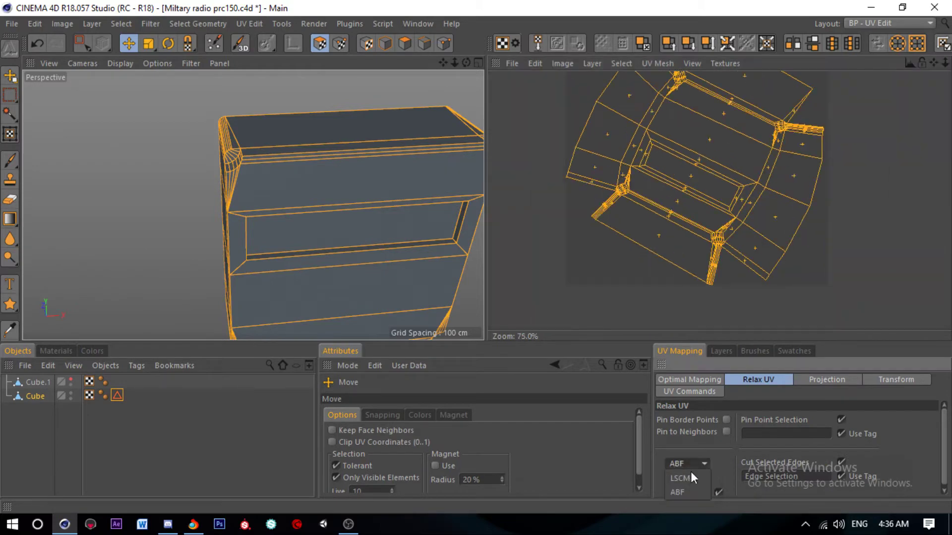
{"action": "left_click", "coordinate": [684, 481]}
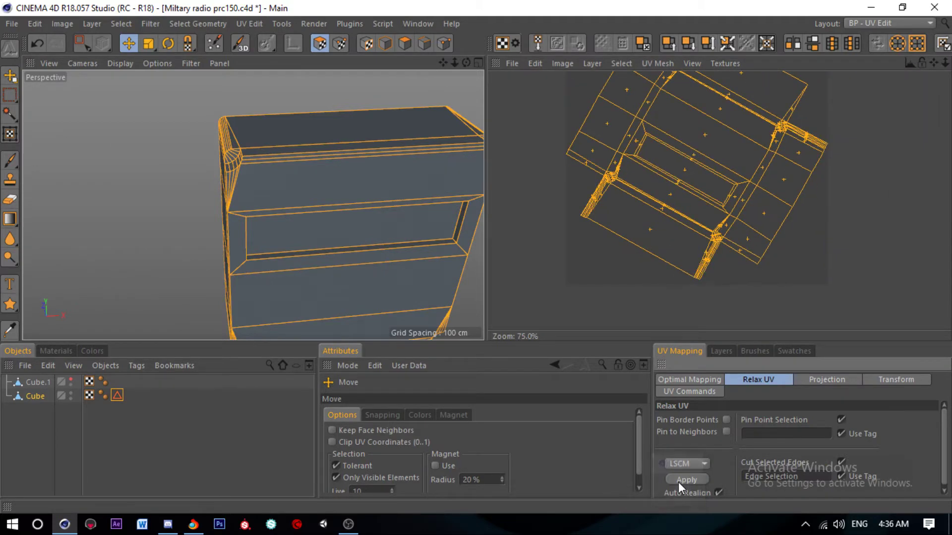
Step: Undo the last UV change and rotate the panel's UV island upright
{"action": "scroll", "coordinate": [590, 155], "scroll_direction": "up", "scroll_amount": 3}
{"action": "scroll", "coordinate": [582, 194], "scroll_direction": "down", "scroll_amount": 4}
{"action": "scroll", "coordinate": [686, 201], "scroll_direction": "up", "scroll_amount": 3}
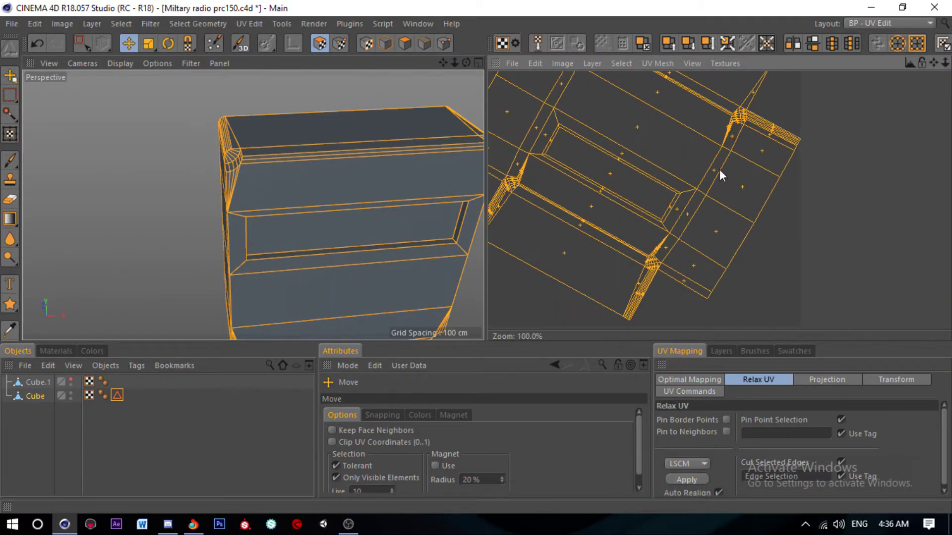
{"action": "scroll", "coordinate": [734, 129], "scroll_direction": "up", "scroll_amount": 3}
{"action": "scroll", "coordinate": [719, 148], "scroll_direction": "down", "scroll_amount": 4}
{"action": "scroll", "coordinate": [670, 196], "scroll_direction": "up", "scroll_amount": 3}
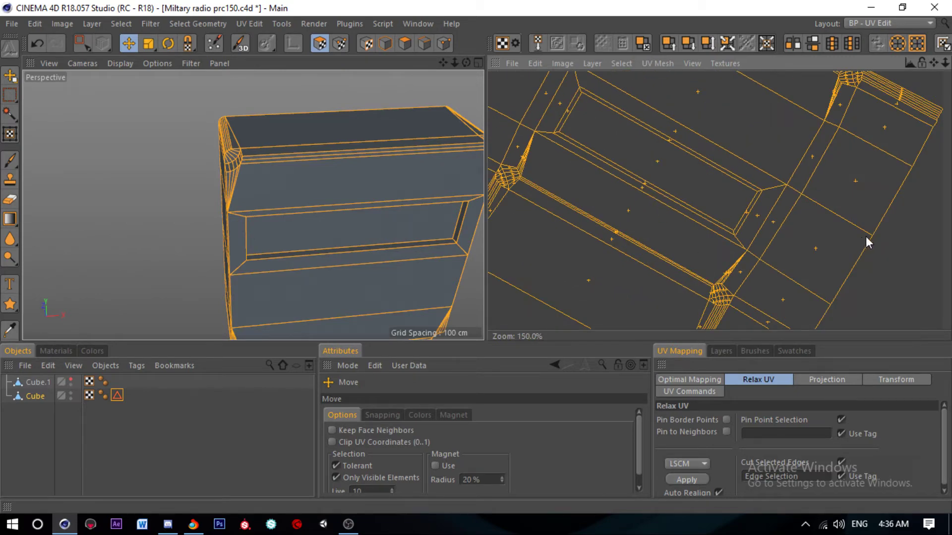
{"action": "scroll", "coordinate": [732, 237], "scroll_direction": "down", "scroll_amount": 4}
{"action": "key", "text": "ctrl+z"}
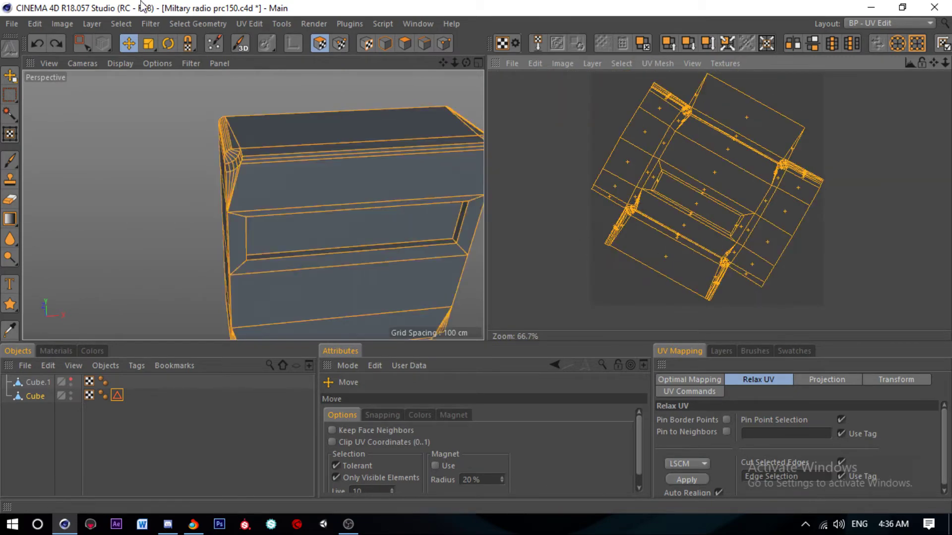
{"action": "left_click", "coordinate": [168, 43]}
{"action": "left_click_drag", "start_coordinate": [763, 163], "coordinate": [700, 189]}
Step: Delete the Edge Selection tag and connect Cube and Cube.1 into one object, Cube.2
{"action": "left_click", "coordinate": [117, 395]}
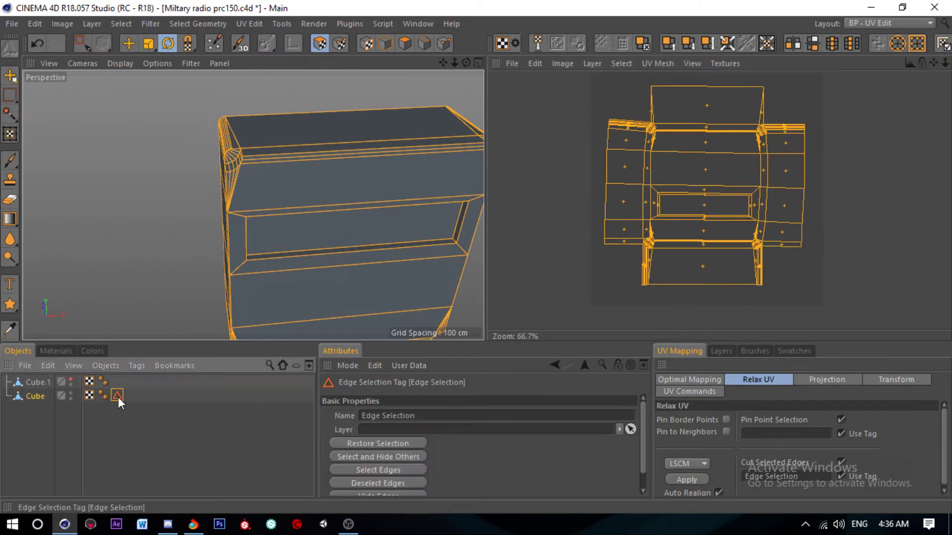
{"action": "key", "text": "Delete"}
{"action": "left_click", "coordinate": [44, 380], "text": "ctrl"}
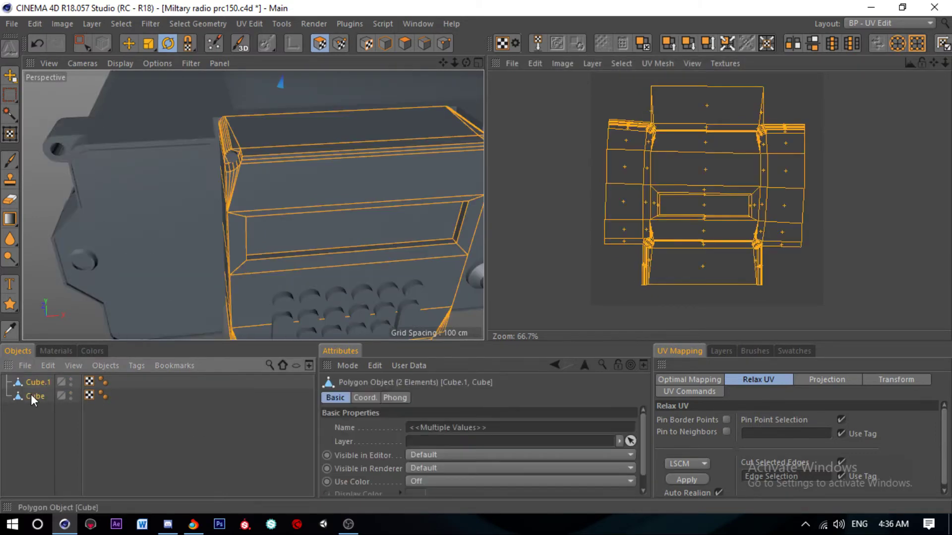
{"action": "right_click", "coordinate": [31, 394]}
{"action": "left_click", "coordinate": [112, 435]}
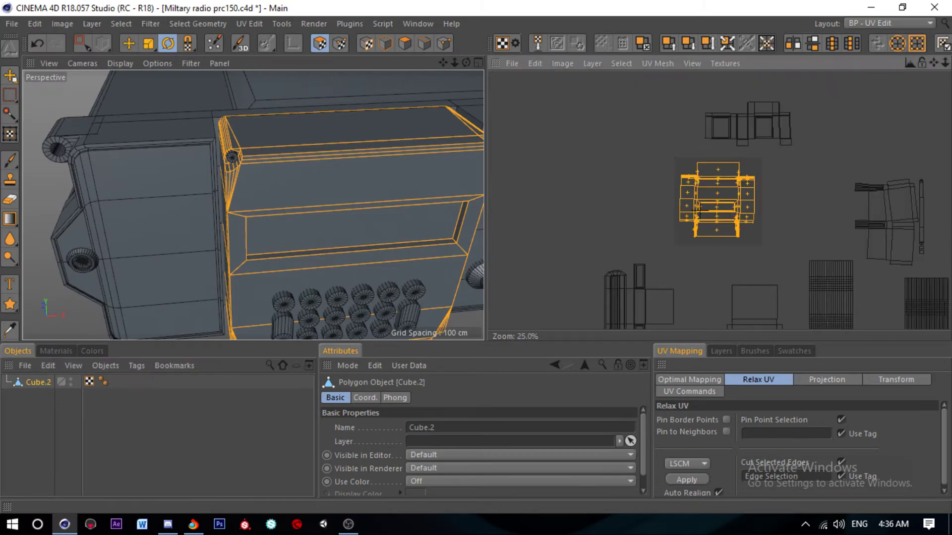
Step: Shift the merged UV island left in the layout and save the scene
{"action": "left_click_drag", "start_coordinate": [699, 211], "coordinate": [709, 200]}
{"action": "left_click", "coordinate": [128, 43]}
{"action": "key", "text": "ctrl+z"}
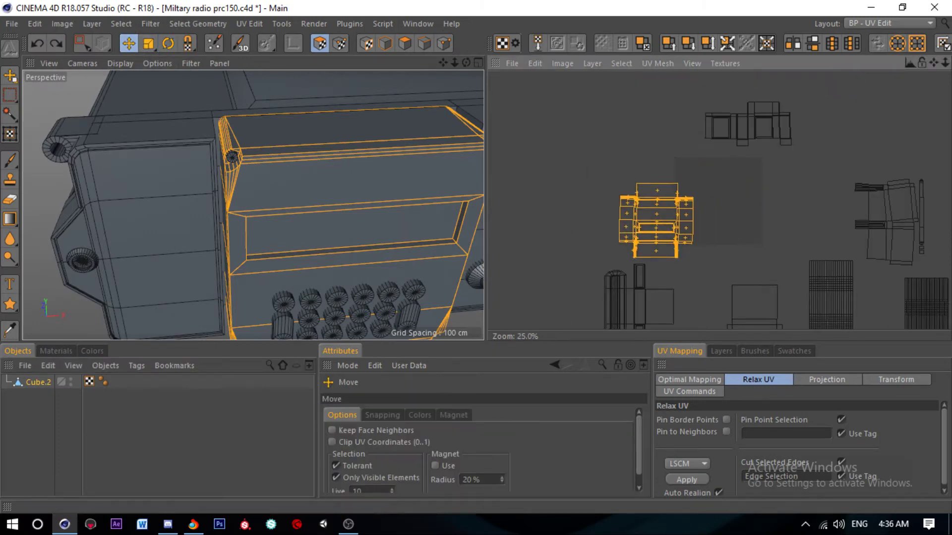
{"action": "left_click_drag", "start_coordinate": [762, 174], "coordinate": [661, 184]}
{"action": "key", "text": "ctrl+s"}
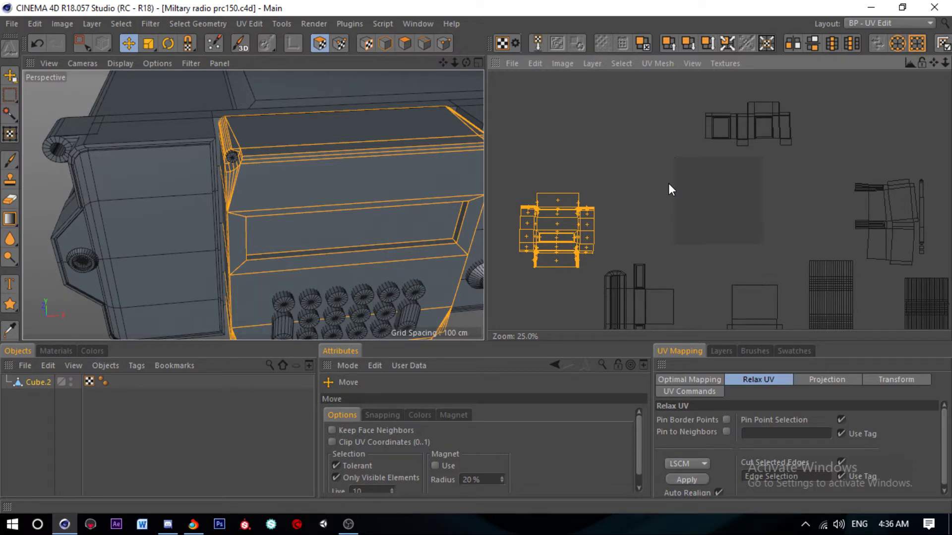
Step: Orbit to a front-on keypad view and select a polygon on the keypad panel
{"action": "scroll", "coordinate": [191, 139], "scroll_direction": "down", "scroll_amount": 3}
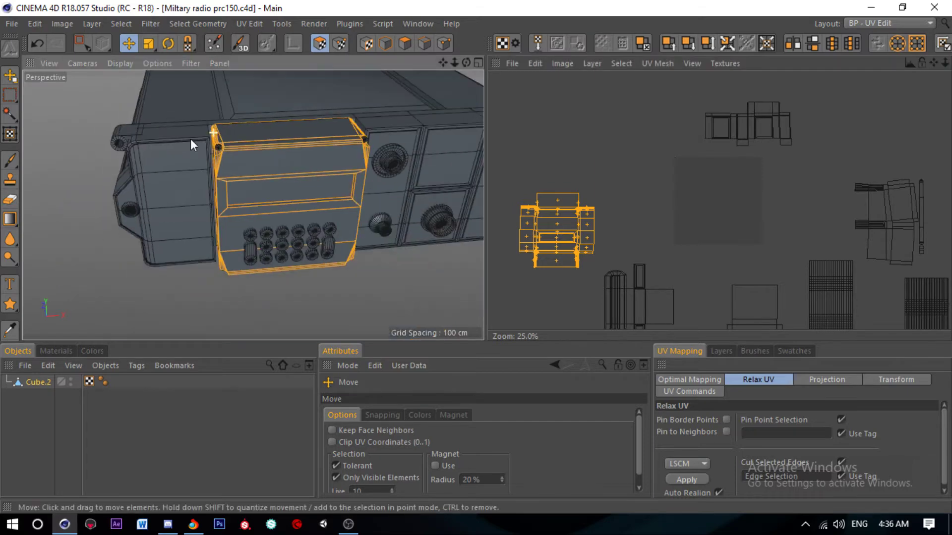
{"action": "left_click_drag", "start_coordinate": [190, 139], "coordinate": [341, 145], "text": "alt"}
{"action": "left_click", "coordinate": [405, 44]}
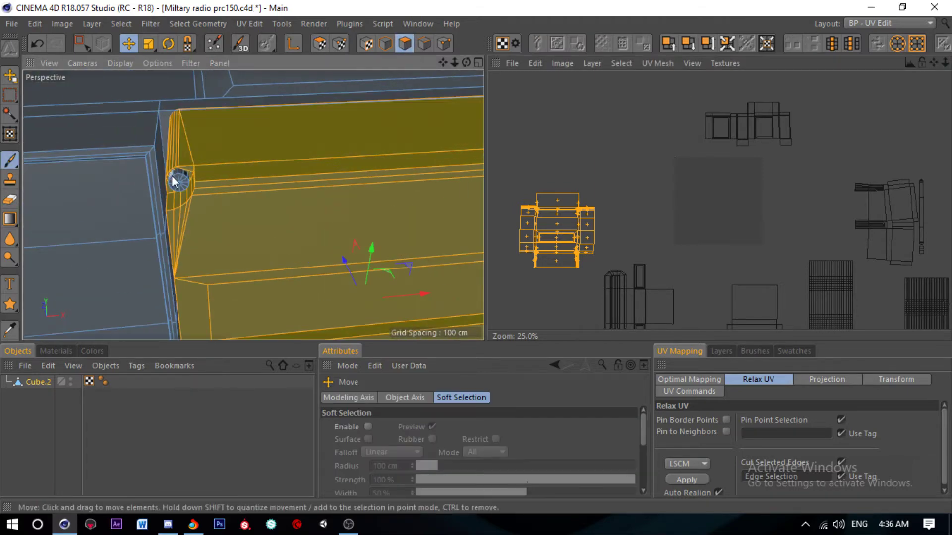
{"action": "left_click_drag", "start_coordinate": [207, 146], "coordinate": [313, 148], "text": "alt"}
{"action": "scroll", "coordinate": [314, 147], "scroll_direction": "up", "scroll_amount": 3}
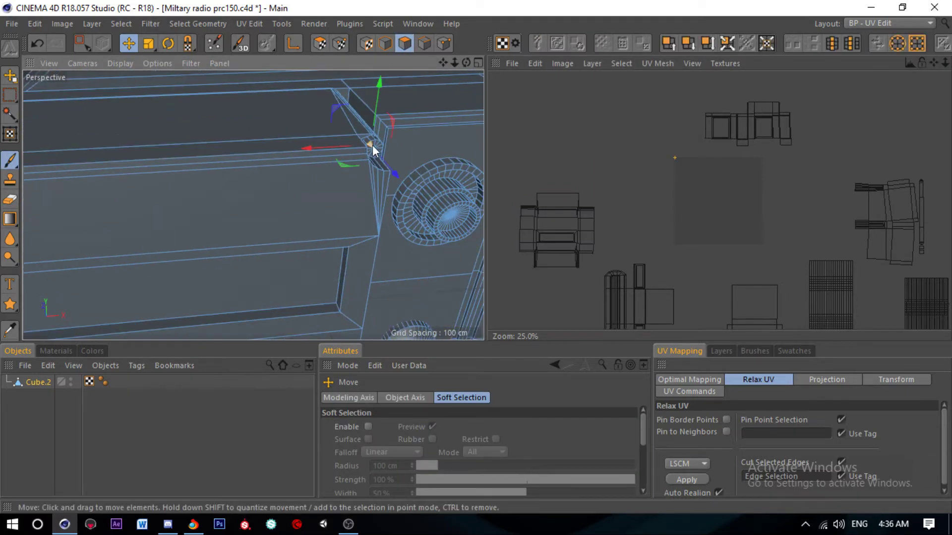
{"action": "scroll", "coordinate": [373, 144], "scroll_direction": "down", "scroll_amount": 3}
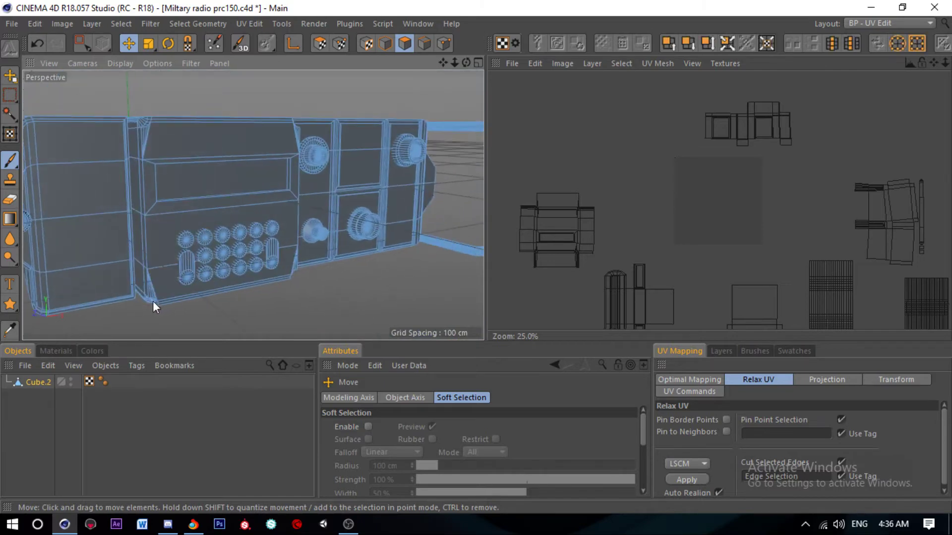
{"action": "scroll", "coordinate": [148, 301], "scroll_direction": "up", "scroll_amount": 2}
{"action": "scroll", "coordinate": [156, 206], "scroll_direction": "up", "scroll_amount": 2}
{"action": "scroll", "coordinate": [260, 220], "scroll_direction": "up", "scroll_amount": 2}
{"action": "left_click_drag", "start_coordinate": [260, 220], "coordinate": [177, 250], "text": "alt"}
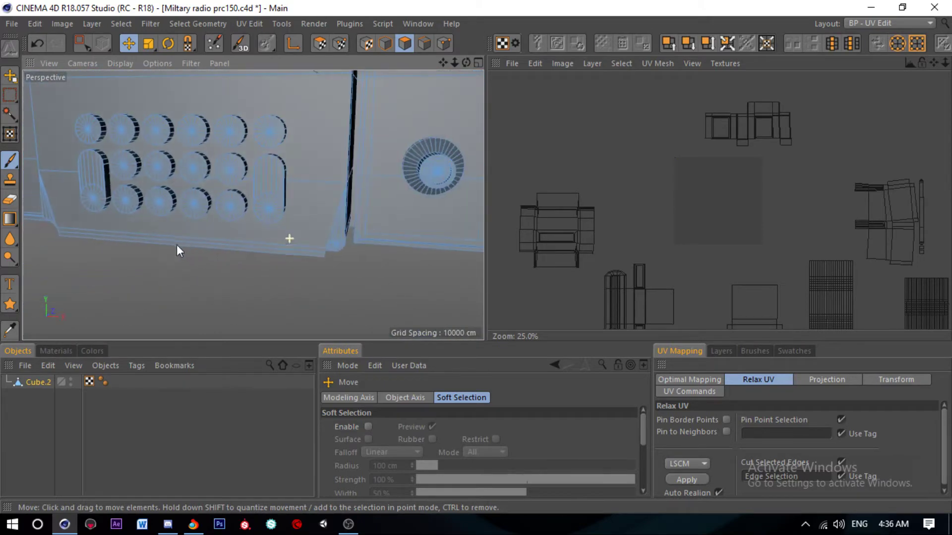
{"action": "mouse_move", "coordinate": [337, 236]}
{"action": "left_mouse_down", "text": "alt"}
{"action": "mouse_move", "coordinate": [315, 247]}
{"action": "mouse_move", "coordinate": [233, 238]}
{"action": "mouse_move", "coordinate": [248, 103]}
{"action": "mouse_move", "coordinate": [276, 124]}
{"action": "left_mouse_up", "text": "alt"}
{"action": "left_click", "coordinate": [277, 124]}
{"action": "left_click", "coordinate": [193, 525]}
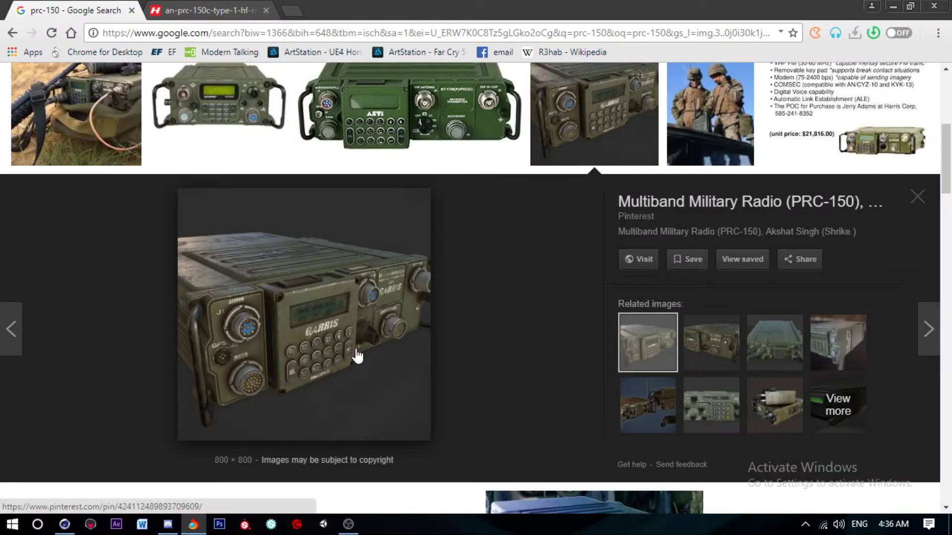
{"action": "scroll", "coordinate": [357, 355], "scroll_direction": "up", "scroll_amount": 5}
{"action": "scroll", "coordinate": [404, 347], "scroll_direction": "down", "scroll_amount": 2}
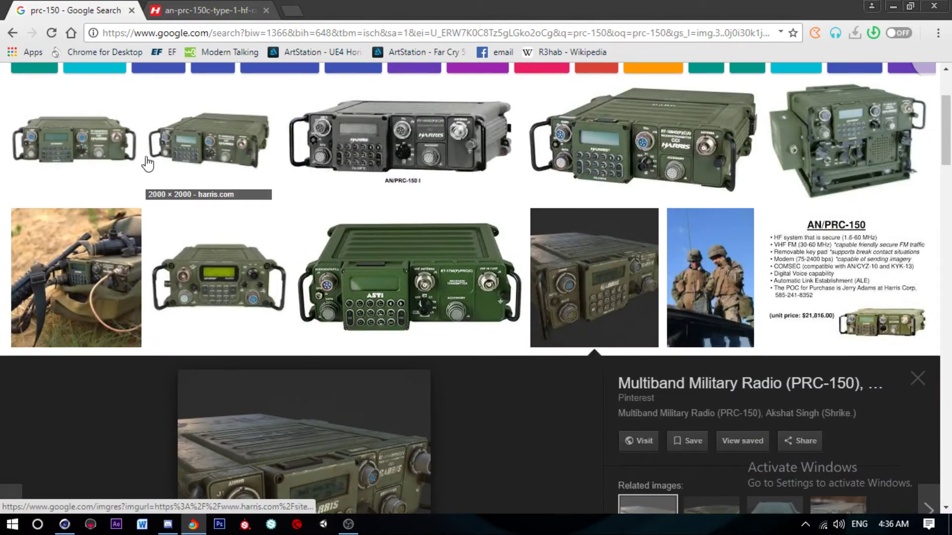
{"action": "left_click", "coordinate": [208, 7]}
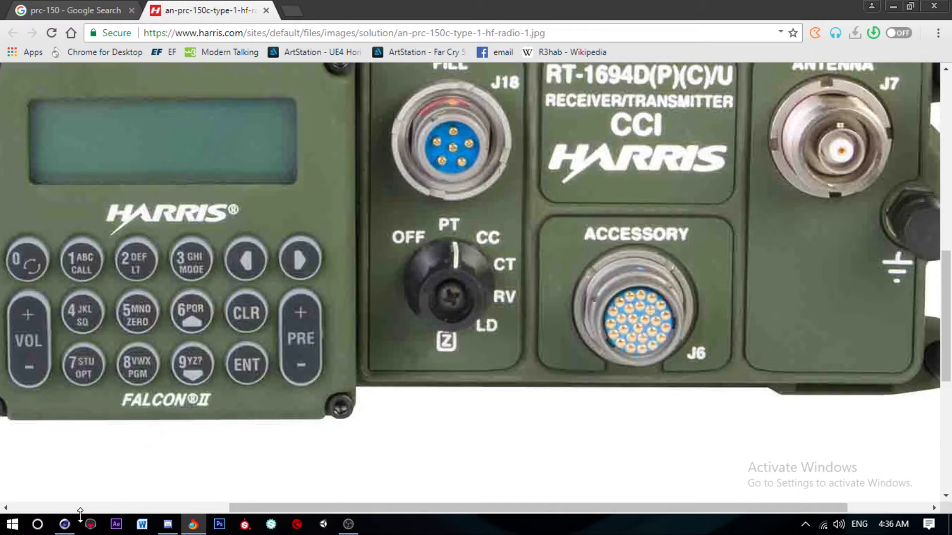
{"action": "left_click", "coordinate": [64, 524]}
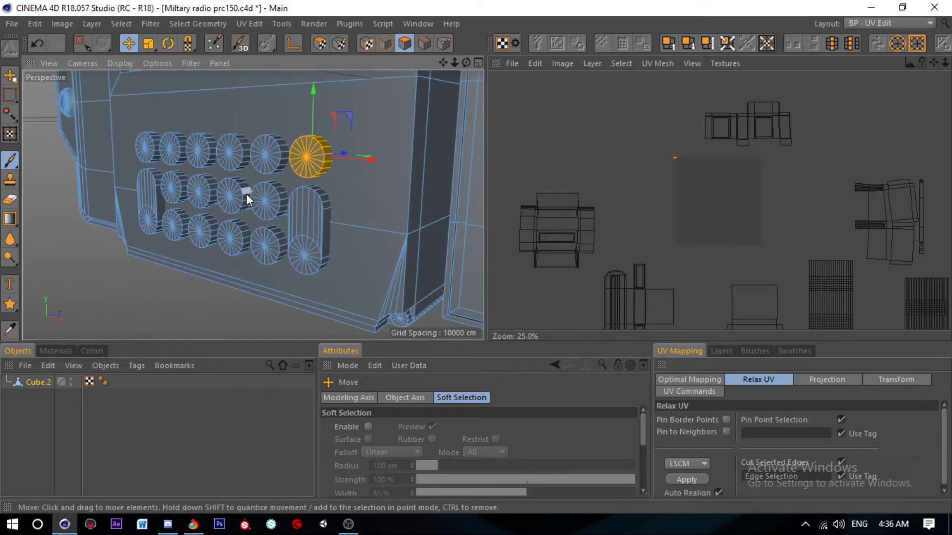
Step: Relax the selected keypad button's UVs using the ABF method
{"action": "mouse_move", "coordinate": [246, 194]}
{"action": "left_mouse_down", "text": "alt"}
{"action": "mouse_move", "coordinate": [357, 232]}
{"action": "mouse_move", "coordinate": [287, 212]}
{"action": "mouse_move", "coordinate": [183, 204]}
{"action": "left_mouse_up", "text": "alt"}
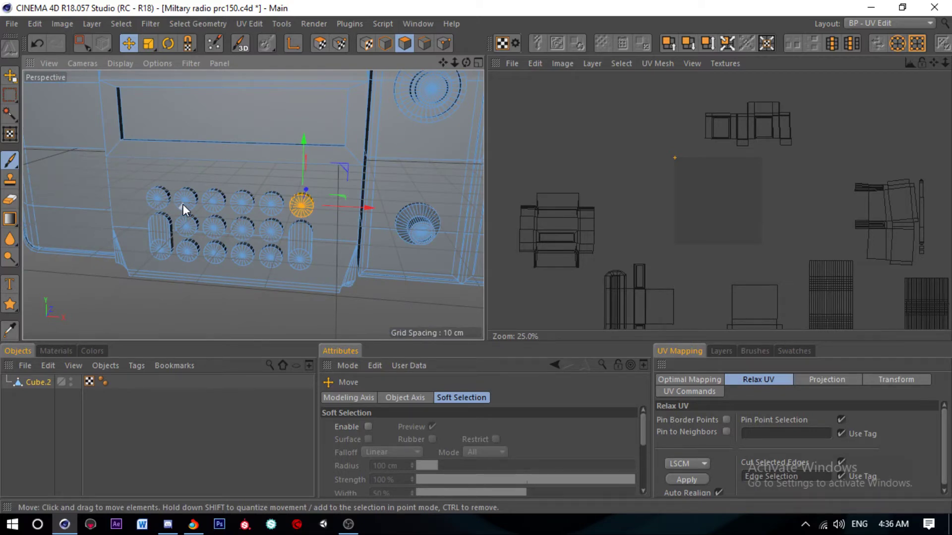
{"action": "left_click", "coordinate": [326, 45]}
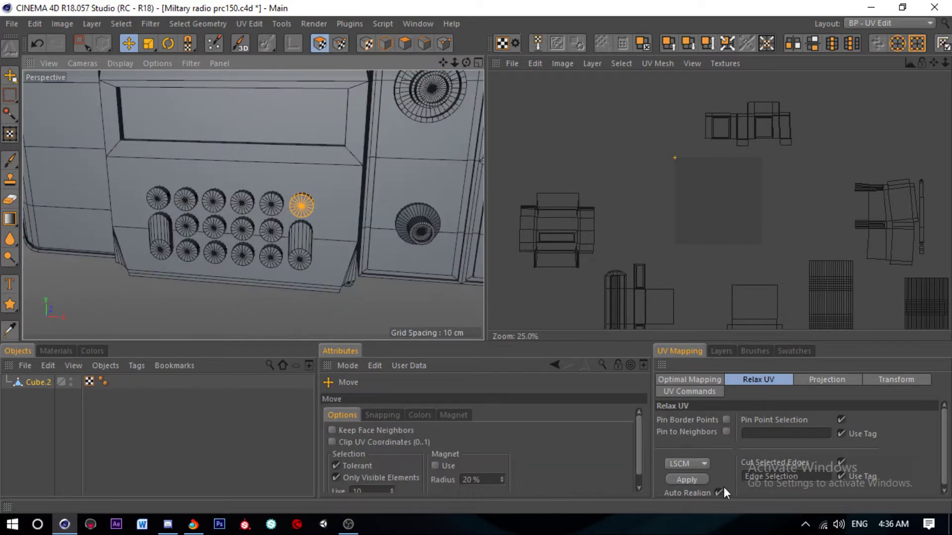
{"action": "left_click", "coordinate": [688, 479]}
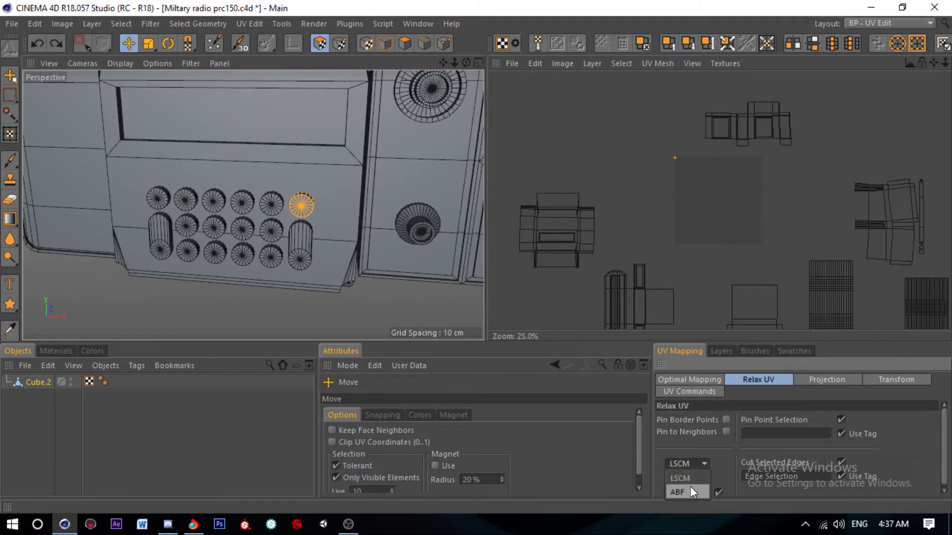
{"action": "left_click", "coordinate": [692, 492]}
{"action": "left_click", "coordinate": [402, 48]}
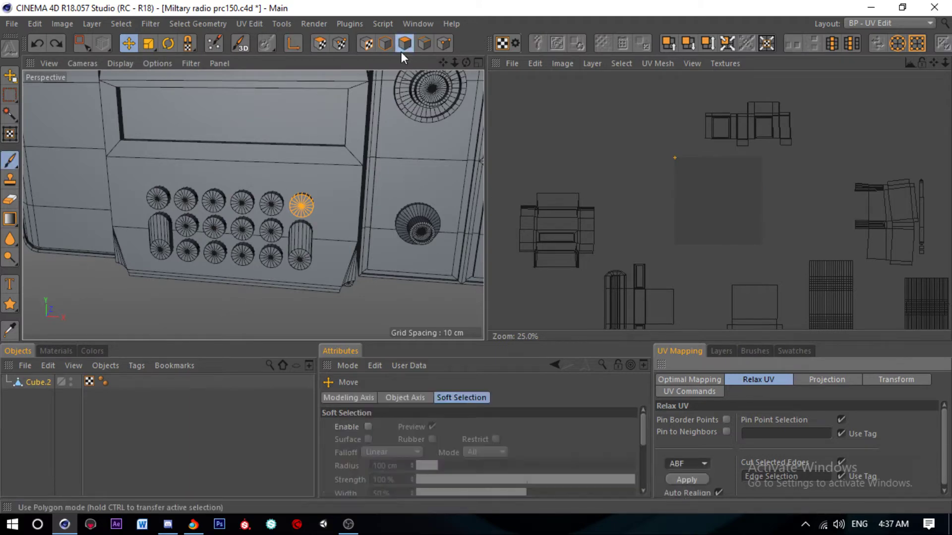
Step: Select all the keypad knob buttons, the bottom-row knobs and the left cylinder
{"action": "scroll", "coordinate": [253, 203], "scroll_direction": "up", "scroll_amount": 5}
{"action": "left_click", "coordinate": [142, 210], "text": "shift"}
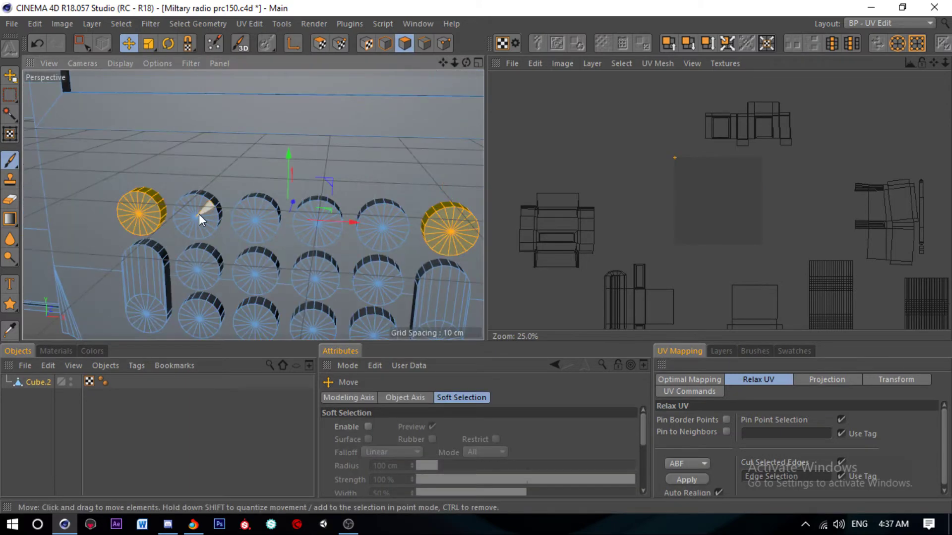
{"action": "left_click", "coordinate": [254, 221], "text": "shift"}
{"action": "left_click", "coordinate": [337, 230], "text": "shift"}
{"action": "left_click", "coordinate": [395, 225], "text": "shift"}
{"action": "left_click", "coordinate": [379, 290], "text": "shift"}
{"action": "left_click", "coordinate": [315, 277], "text": "shift"}
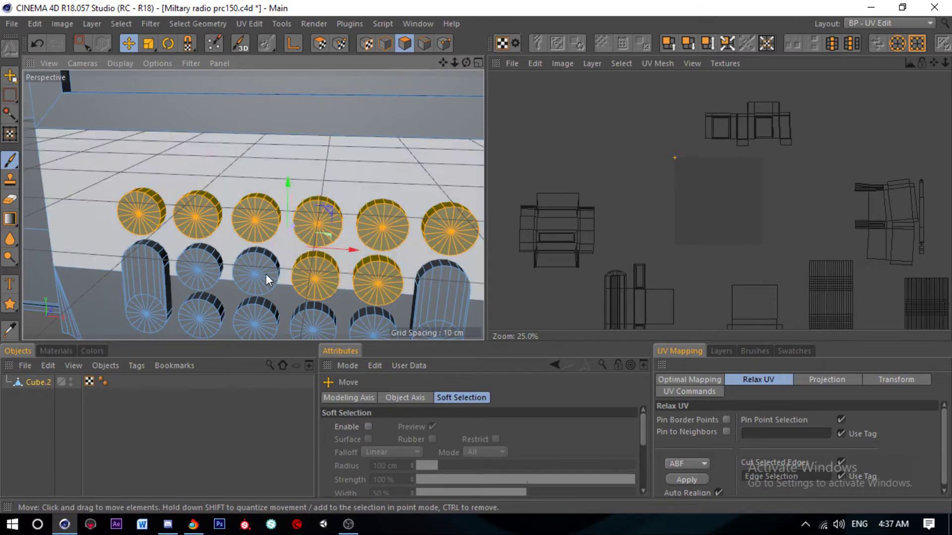
{"action": "left_click", "coordinate": [266, 274], "text": "shift"}
{"action": "mouse_move", "coordinate": [262, 317]}
{"action": "left_mouse_down", "text": "alt"}
{"action": "mouse_move", "coordinate": [367, 192]}
{"action": "mouse_move", "coordinate": [401, 189]}
{"action": "mouse_move", "coordinate": [368, 192]}
{"action": "mouse_move", "coordinate": [169, 145]}
{"action": "mouse_move", "coordinate": [185, 291]}
{"action": "left_mouse_up", "text": "alt"}
{"action": "left_click", "coordinate": [188, 287], "text": "shift"}
{"action": "left_click", "coordinate": [243, 280], "text": "shift"}
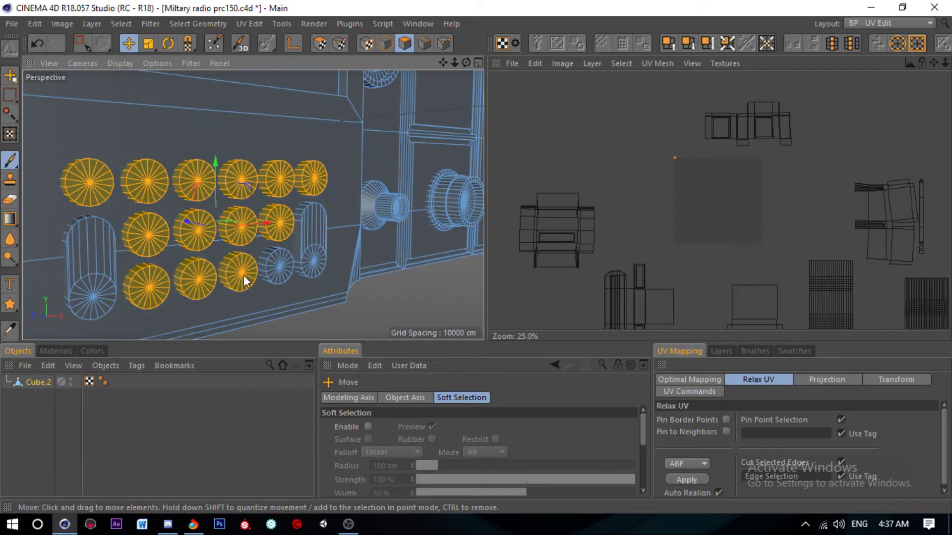
{"action": "left_click", "coordinate": [279, 274], "text": "shift"}
{"action": "left_click", "coordinate": [310, 249], "text": "shift"}
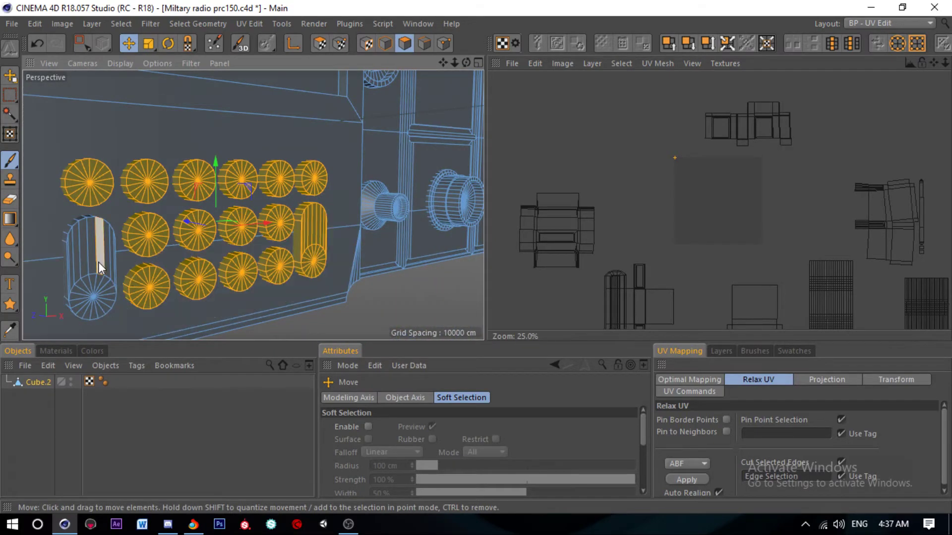
{"action": "left_click", "coordinate": [98, 262], "text": "shift"}
Step: Apply Relax UV twice so the knob islands lay out in an even grid
{"action": "left_click", "coordinate": [683, 478]}
{"action": "scroll", "coordinate": [739, 180], "scroll_direction": "up", "scroll_amount": 3}
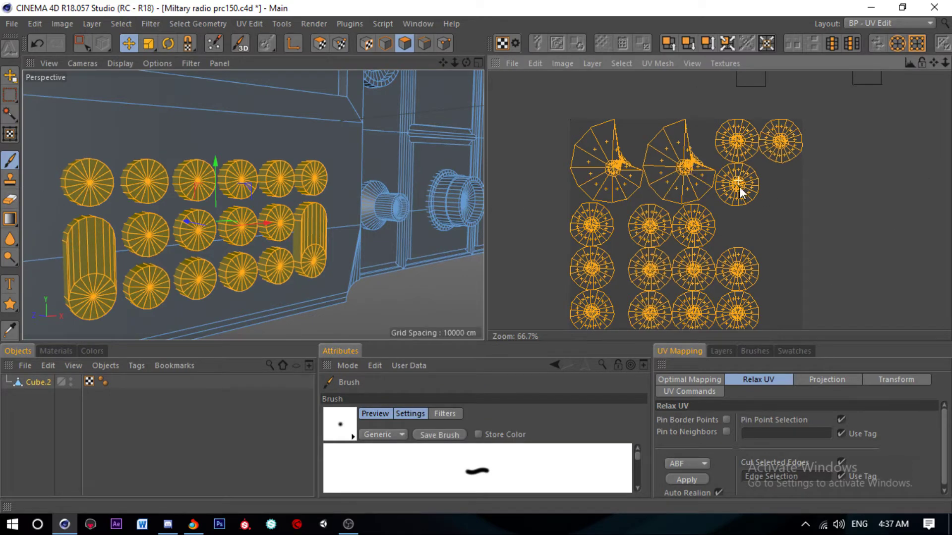
{"action": "scroll", "coordinate": [641, 197], "scroll_direction": "up", "scroll_amount": 1}
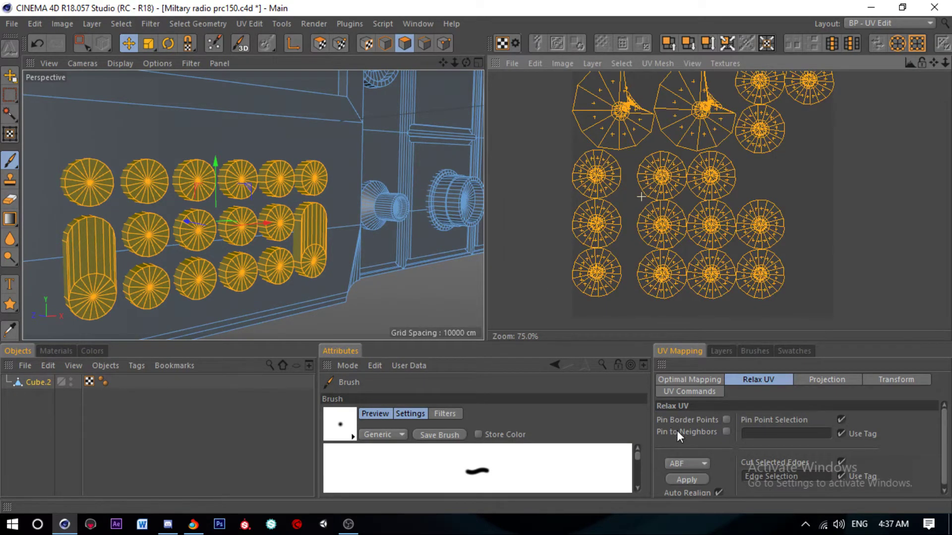
{"action": "left_click", "coordinate": [688, 477]}
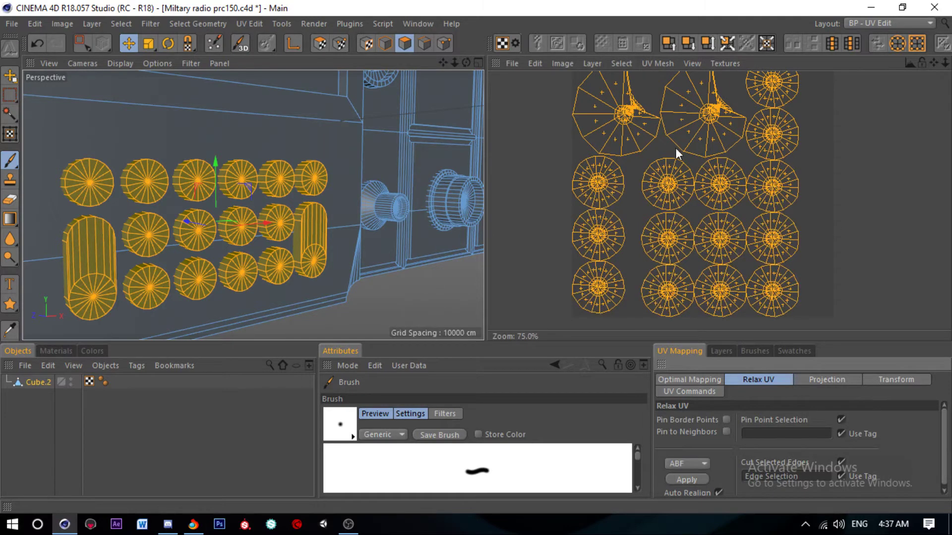
Step: Select only the elongated right cylinder and relax its UVs with LSCM
{"action": "left_click", "coordinate": [398, 294]}
{"action": "left_click", "coordinate": [319, 228]}
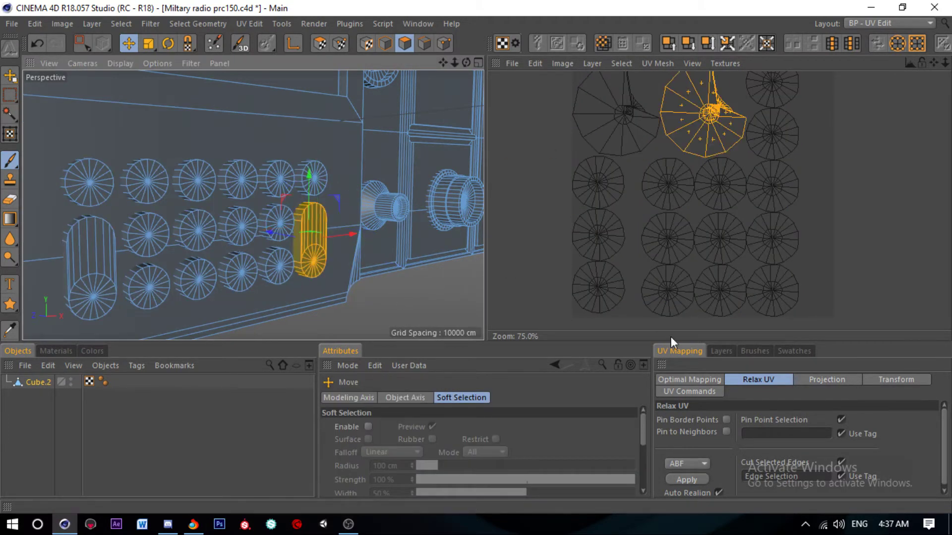
{"action": "left_click", "coordinate": [687, 464]}
{"action": "left_click", "coordinate": [687, 480]}
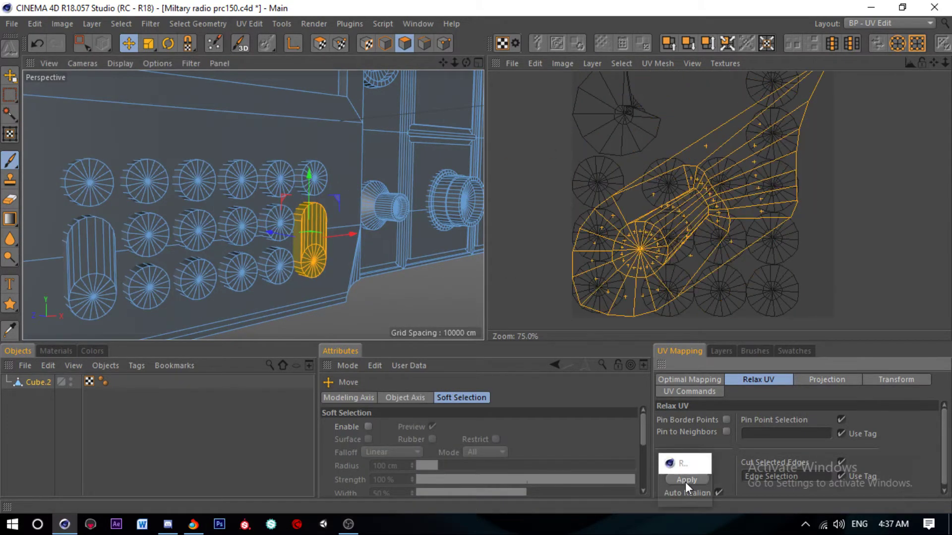
{"action": "scroll", "coordinate": [335, 222], "scroll_direction": "up", "scroll_amount": 3}
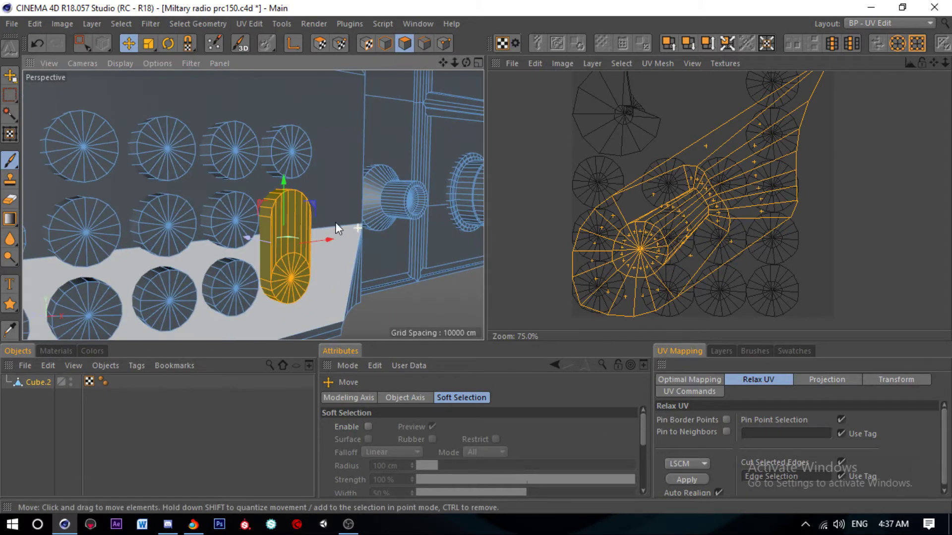
{"action": "scroll", "coordinate": [317, 214], "scroll_direction": "up", "scroll_amount": 1}
{"action": "mouse_move", "coordinate": [317, 213]}
{"action": "left_mouse_down", "text": "alt"}
{"action": "mouse_move", "coordinate": [448, 187]}
{"action": "mouse_move", "coordinate": [431, 209]}
{"action": "left_mouse_up", "text": "alt"}
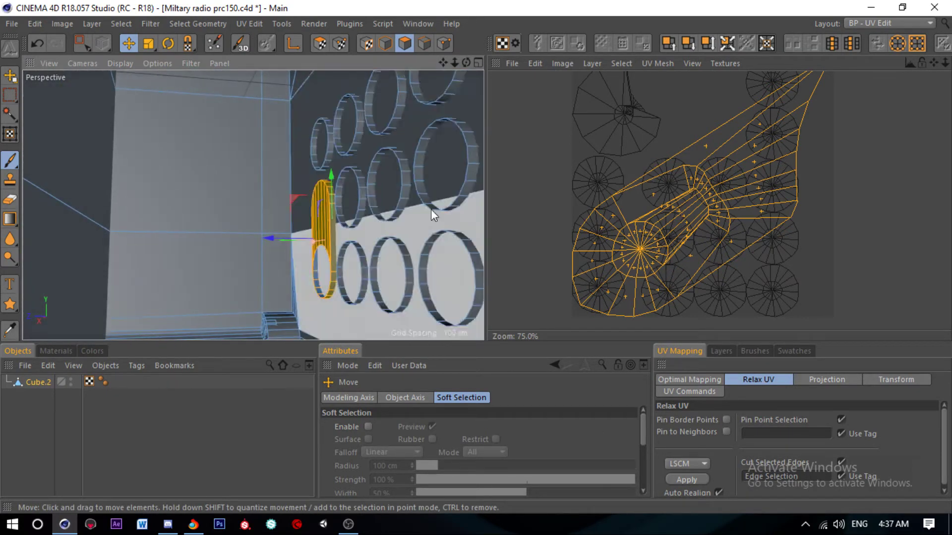
{"action": "scroll", "coordinate": [430, 209], "scroll_direction": "up", "scroll_amount": 3}
{"action": "left_click_drag", "start_coordinate": [305, 204], "coordinate": [353, 210], "text": "alt"}
{"action": "scroll", "coordinate": [352, 210], "scroll_direction": "up", "scroll_amount": 5}
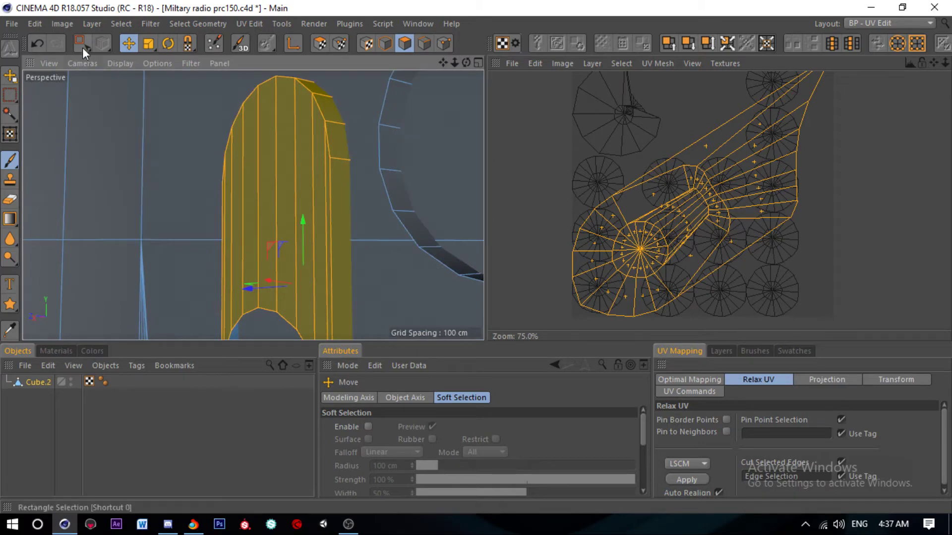
Step: Live-select the cylinder's front polygons, trial-delete them, then undo the deletion
{"action": "left_click", "coordinate": [117, 63]}
{"action": "left_click", "coordinate": [83, 43]}
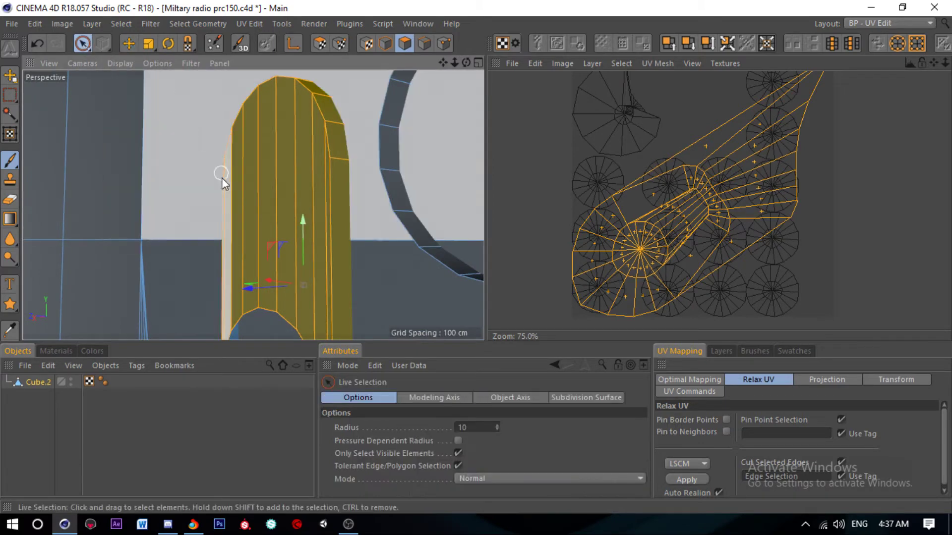
{"action": "left_click", "coordinate": [313, 219]}
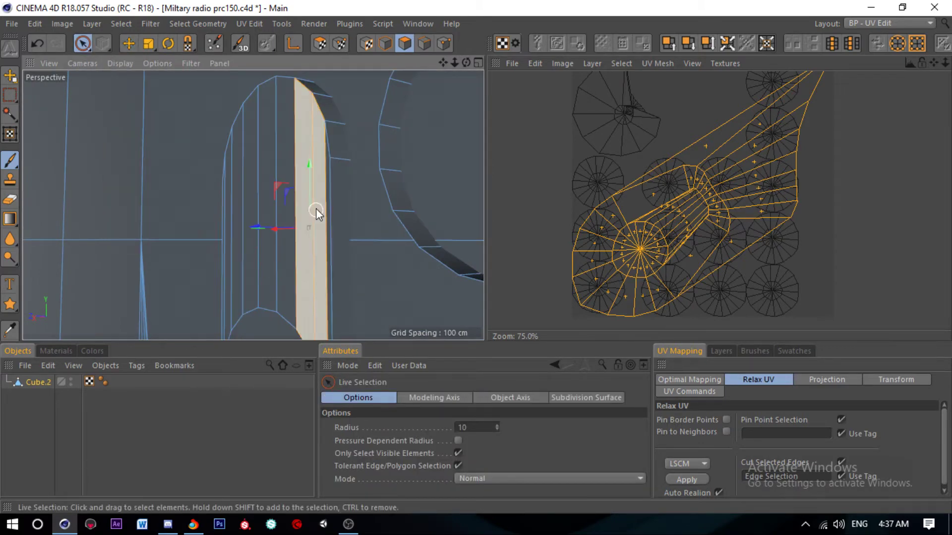
{"action": "left_click_drag", "start_coordinate": [322, 197], "coordinate": [216, 159]}
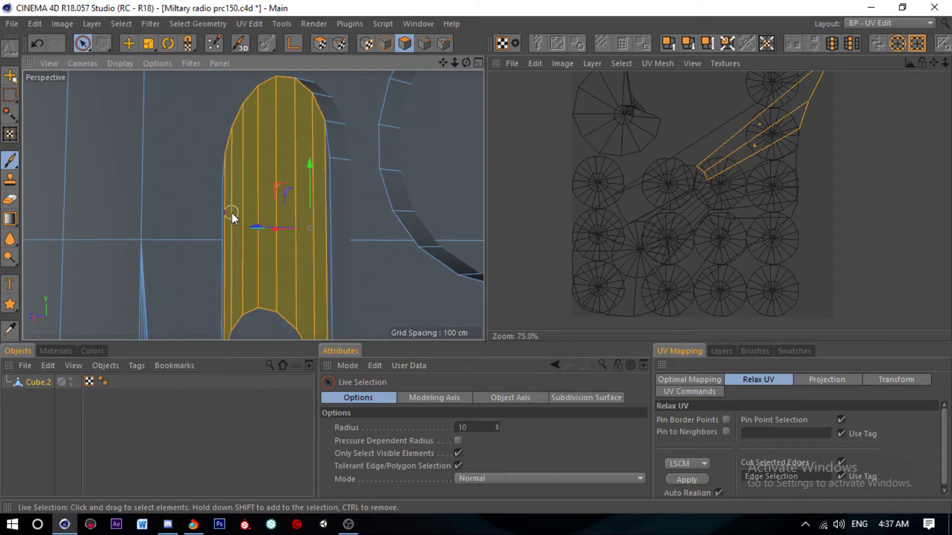
{"action": "key", "text": "Delete"}
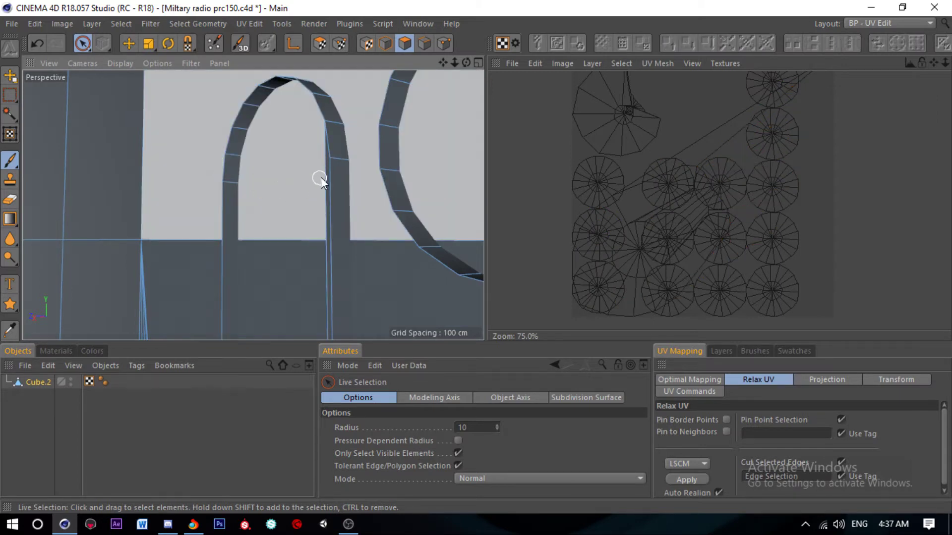
{"action": "key", "text": "ctrl+z"}
{"action": "key", "text": "ctrl+z"}
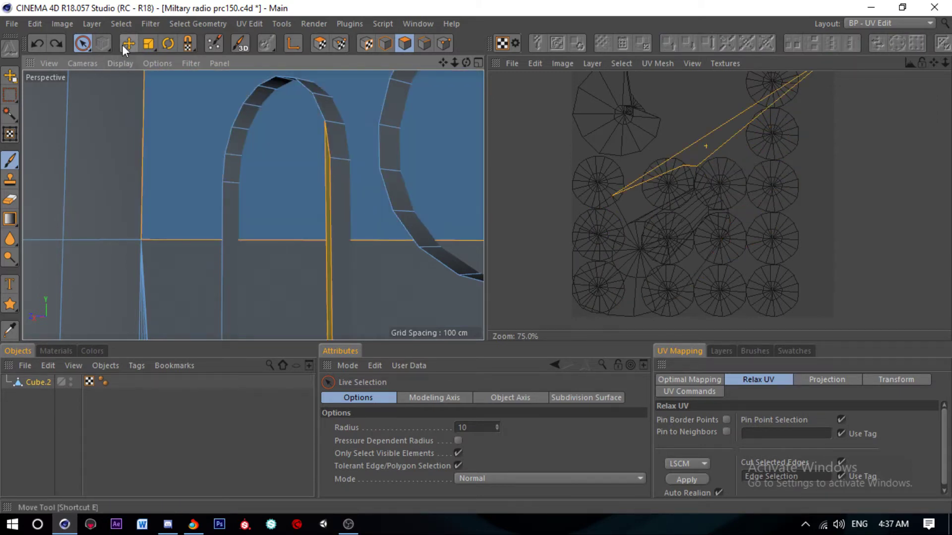
Step: Orbit to the ring knobs, select a strip of knob rim polygons, then clear it
{"action": "left_click", "coordinate": [131, 46]}
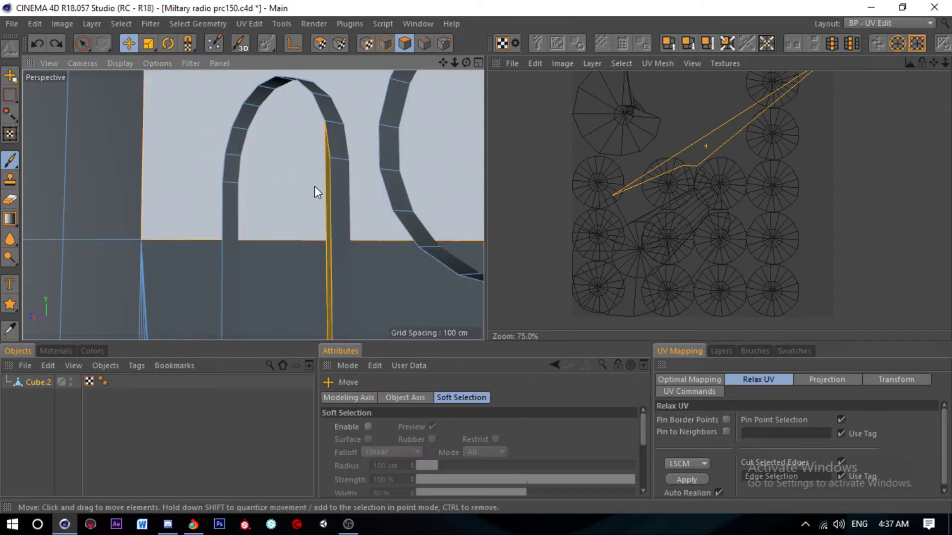
{"action": "left_click_drag", "start_coordinate": [329, 192], "coordinate": [187, 173], "text": "alt"}
{"action": "mouse_move", "coordinate": [309, 208]}
{"action": "left_mouse_down", "text": "alt"}
{"action": "mouse_move", "coordinate": [43, 210]}
{"action": "mouse_move", "coordinate": [121, 186]}
{"action": "left_mouse_up", "text": "alt"}
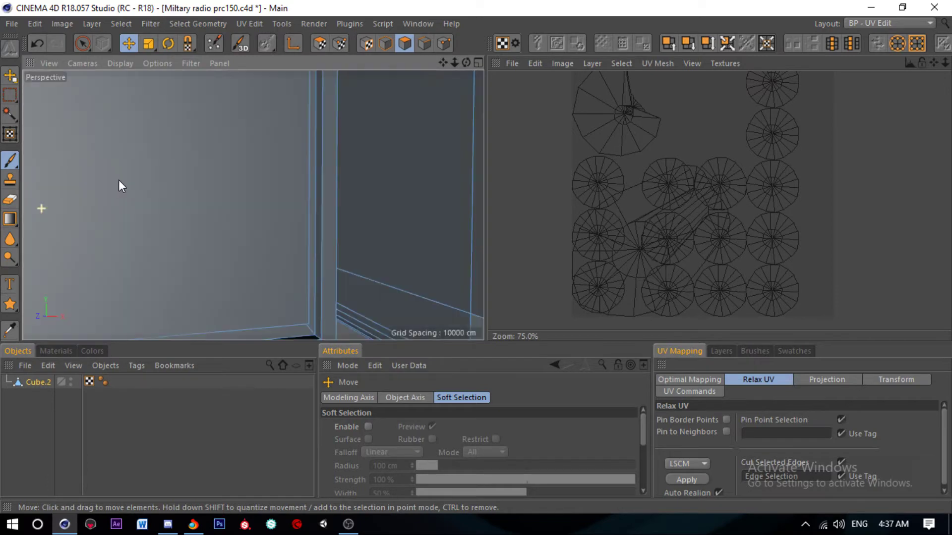
{"action": "scroll", "coordinate": [119, 184], "scroll_direction": "down", "scroll_amount": 5}
{"action": "scroll", "coordinate": [176, 202], "scroll_direction": "up", "scroll_amount": 5}
{"action": "scroll", "coordinate": [238, 206], "scroll_direction": "up", "scroll_amount": 3}
{"action": "scroll", "coordinate": [196, 195], "scroll_direction": "up", "scroll_amount": 3}
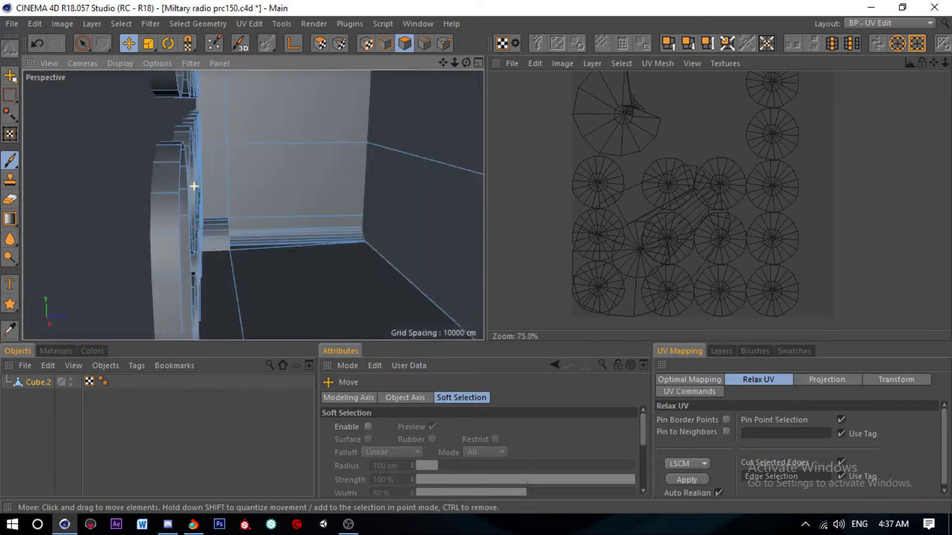
{"action": "scroll", "coordinate": [193, 186], "scroll_direction": "down", "scroll_amount": 2}
{"action": "mouse_move", "coordinate": [191, 187]}
{"action": "left_mouse_down", "text": "alt"}
{"action": "mouse_move", "coordinate": [259, 131]}
{"action": "mouse_move", "coordinate": [114, 156]}
{"action": "left_mouse_up", "text": "alt"}
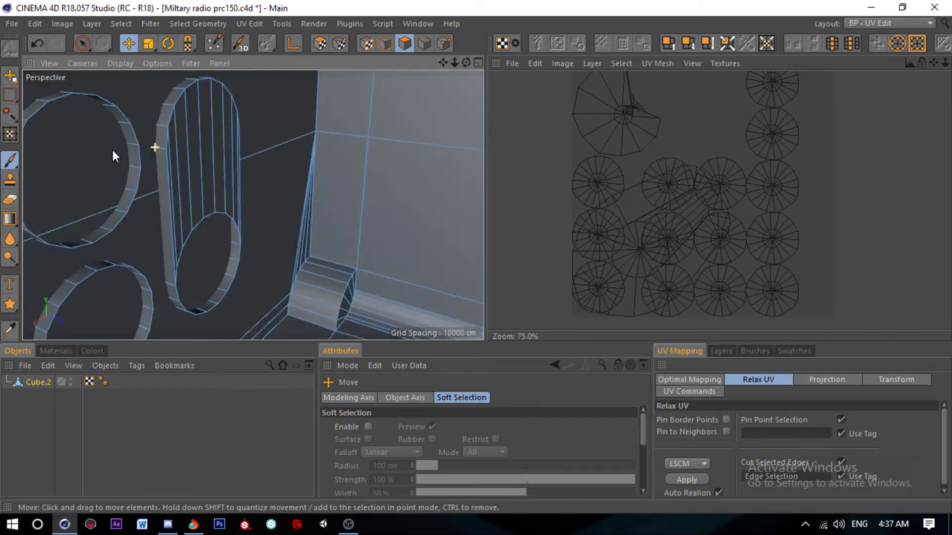
{"action": "scroll", "coordinate": [172, 155], "scroll_direction": "up", "scroll_amount": 3}
{"action": "left_click_drag", "start_coordinate": [172, 156], "coordinate": [291, 148]}
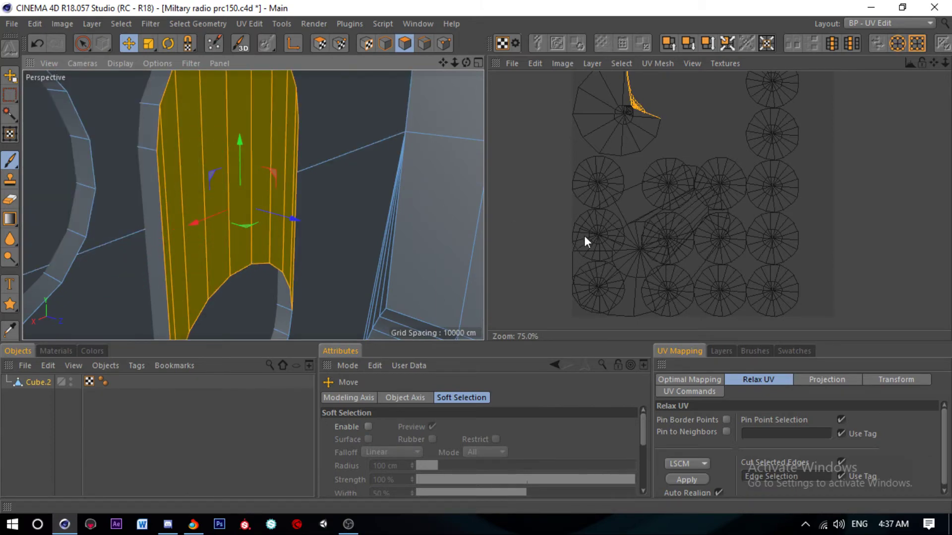
{"action": "left_click", "coordinate": [584, 236]}
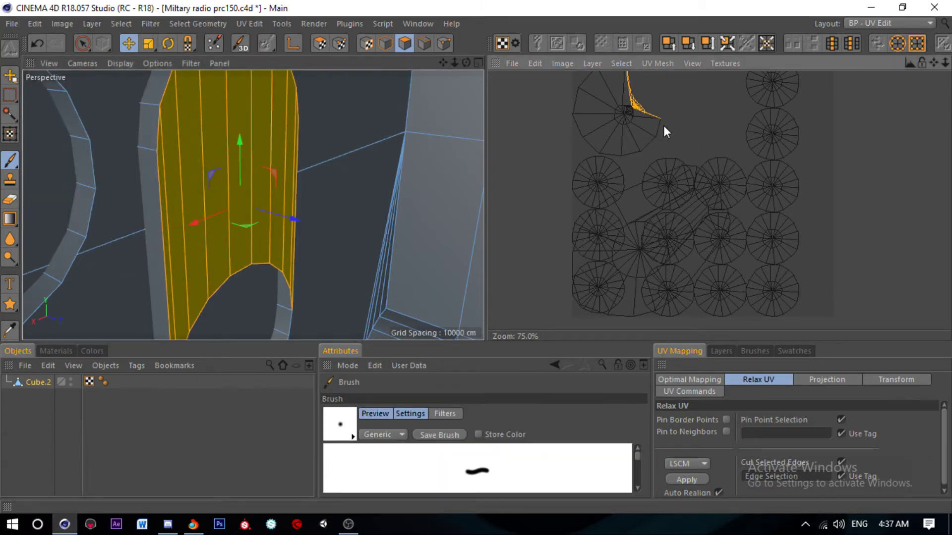
{"action": "left_click", "coordinate": [341, 140]}
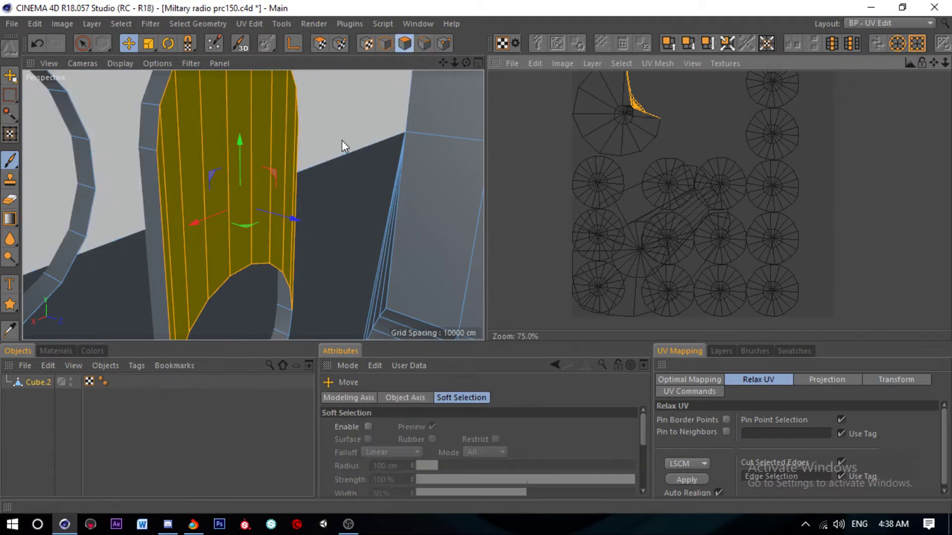
Step: Select all UV polygons and try Relax UV, then with ABF, dismissing both errors
{"action": "left_click", "coordinate": [668, 184]}
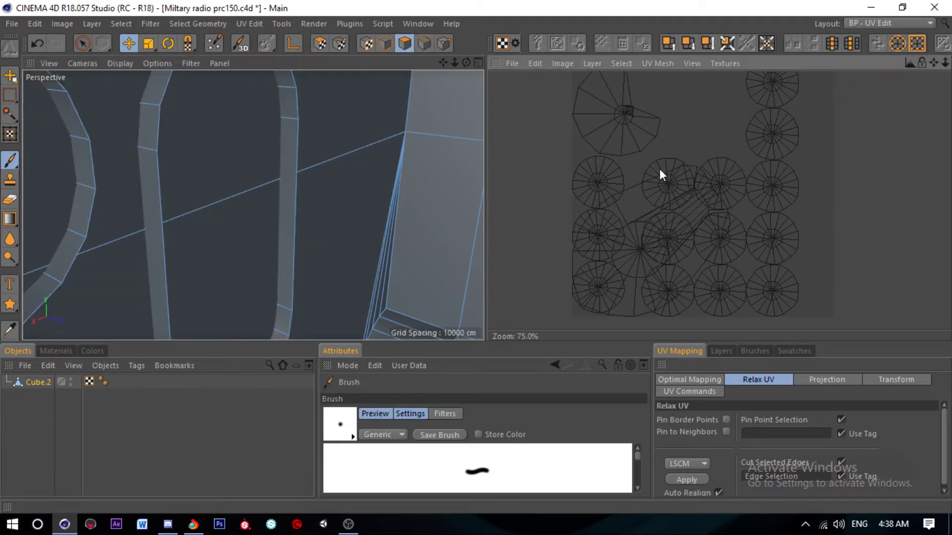
{"action": "left_click", "coordinate": [320, 44]}
{"action": "key", "text": "ctrl+a"}
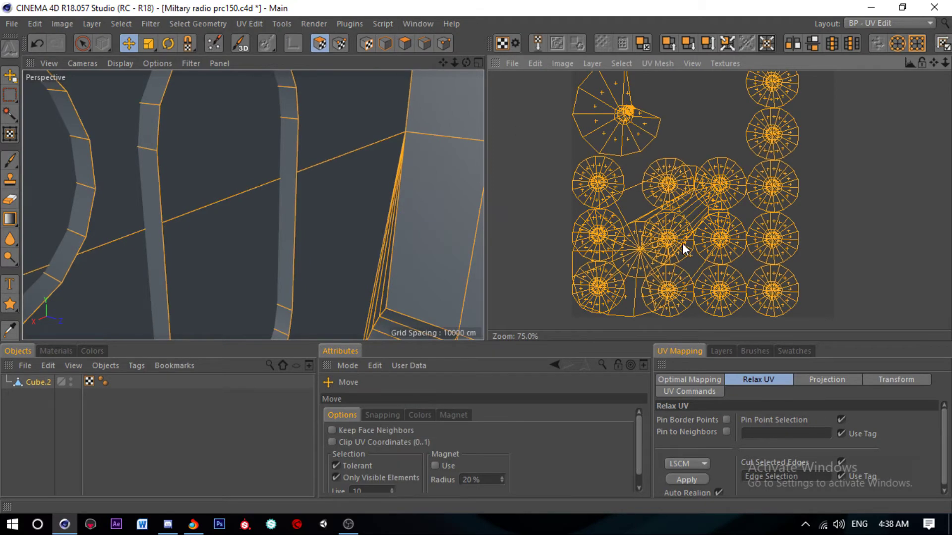
{"action": "left_click", "coordinate": [687, 480]}
{"action": "left_click", "coordinate": [543, 314]}
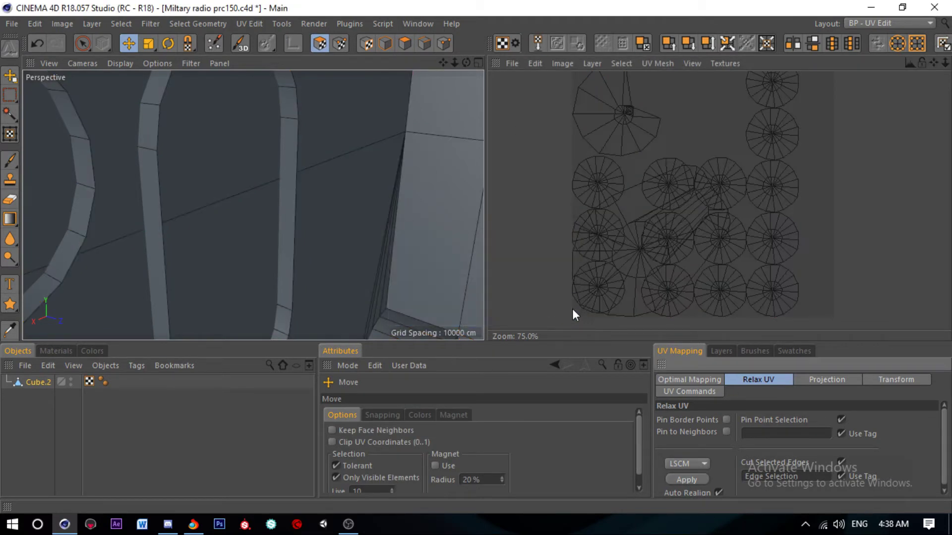
{"action": "key", "text": "ctrl+a"}
{"action": "left_click", "coordinate": [687, 463]}
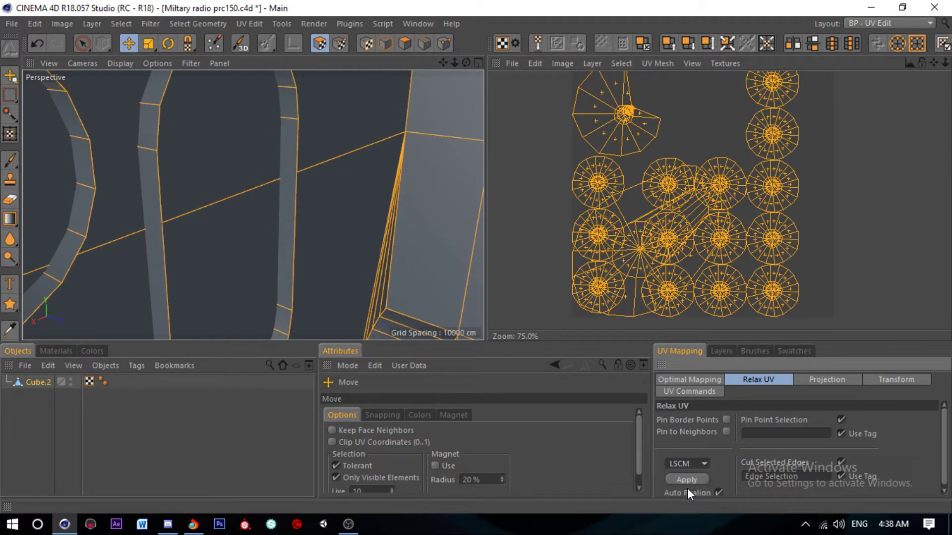
{"action": "left_click", "coordinate": [687, 480]}
{"action": "left_click", "coordinate": [542, 313]}
{"action": "scroll", "coordinate": [385, 237], "scroll_direction": "down", "scroll_amount": 5}
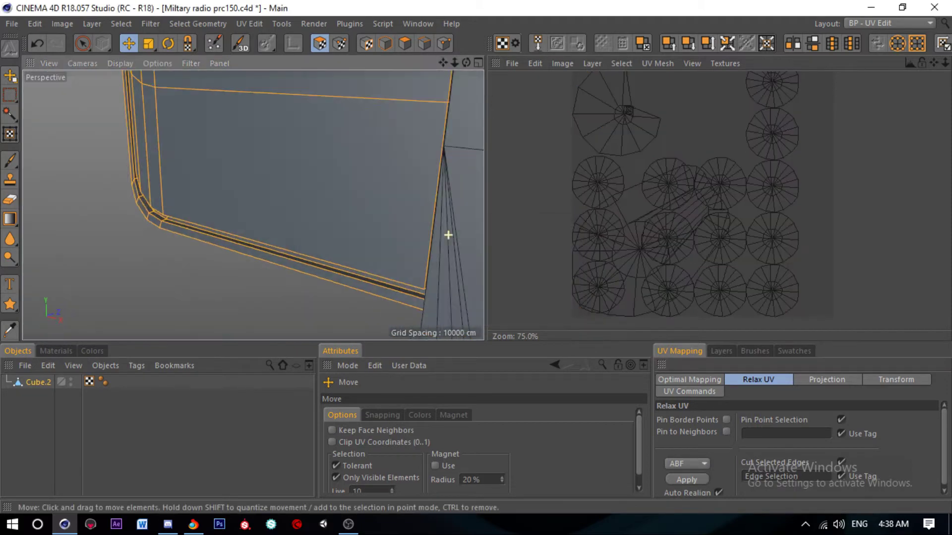
{"action": "scroll", "coordinate": [277, 204], "scroll_direction": "down", "scroll_amount": 3}
{"action": "scroll", "coordinate": [595, 199], "scroll_direction": "down", "scroll_amount": 6}
Step: Undo the last UV change and box-select all the button UV islands
{"action": "key", "text": "ctrl+z"}
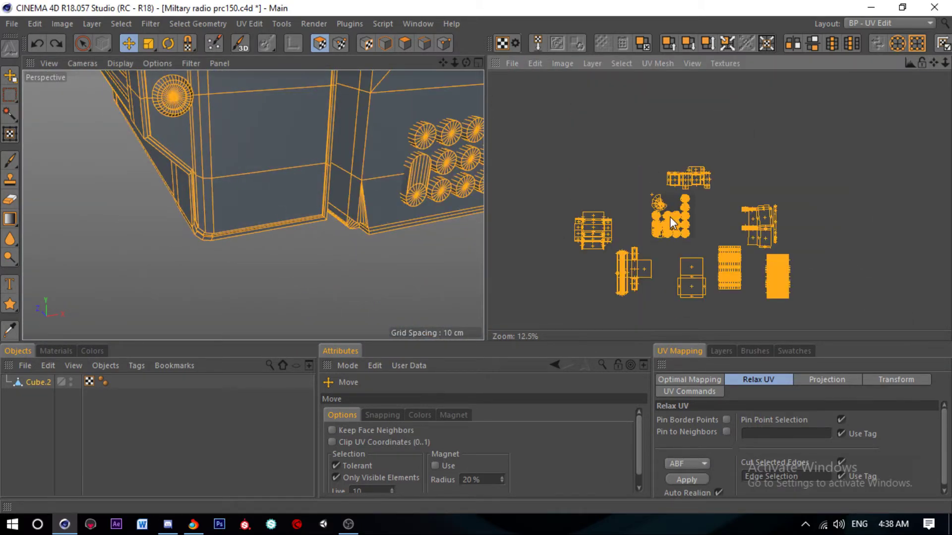
{"action": "left_click", "coordinate": [670, 218]}
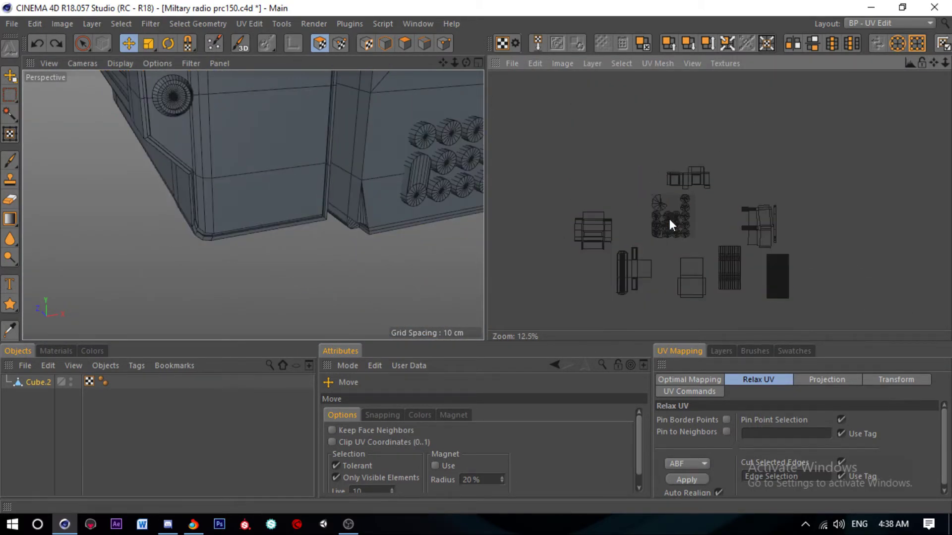
{"action": "left_click", "coordinate": [410, 42]}
{"action": "scroll", "coordinate": [642, 219], "scroll_direction": "up", "scroll_amount": 4}
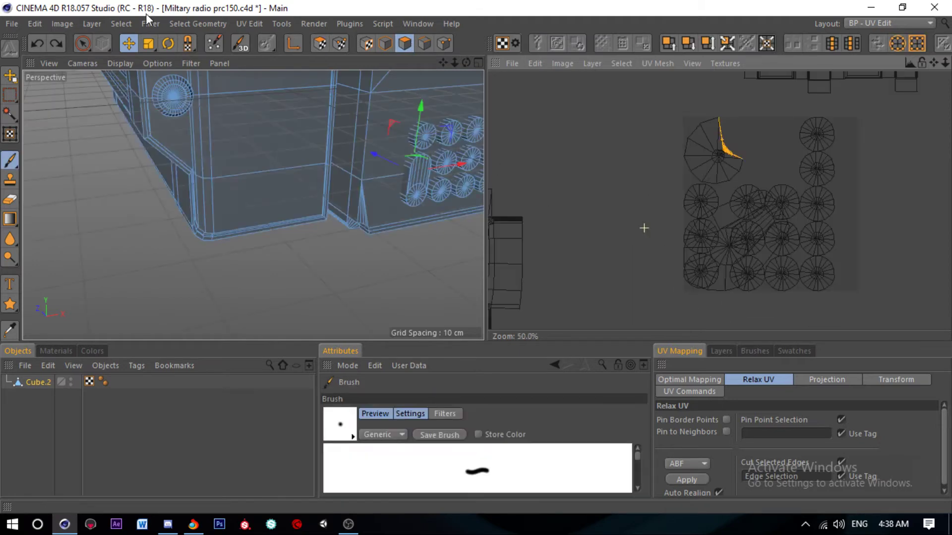
{"action": "left_click", "coordinate": [82, 43]}
{"action": "scroll", "coordinate": [671, 132], "scroll_direction": "down", "scroll_amount": 1}
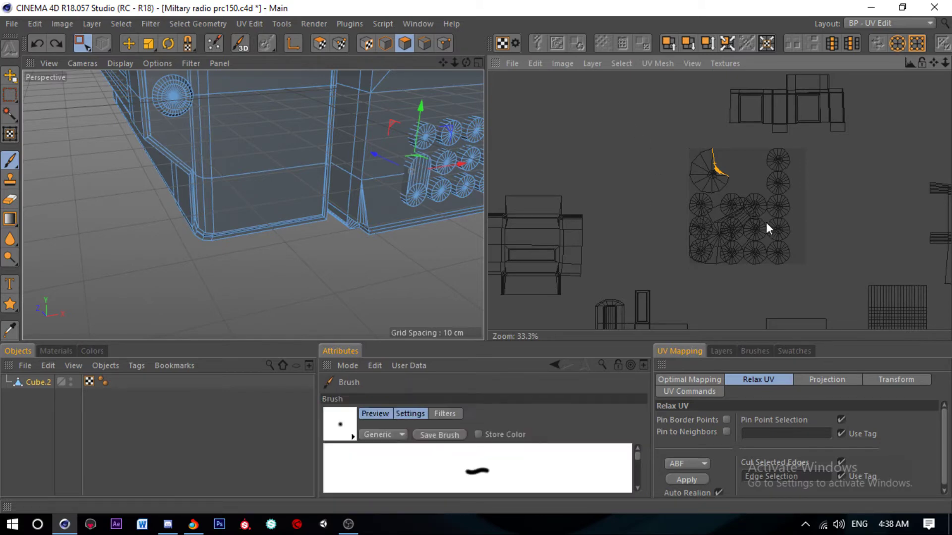
{"action": "key", "text": "space"}
{"action": "left_click_drag", "start_coordinate": [845, 287], "coordinate": [669, 140]}
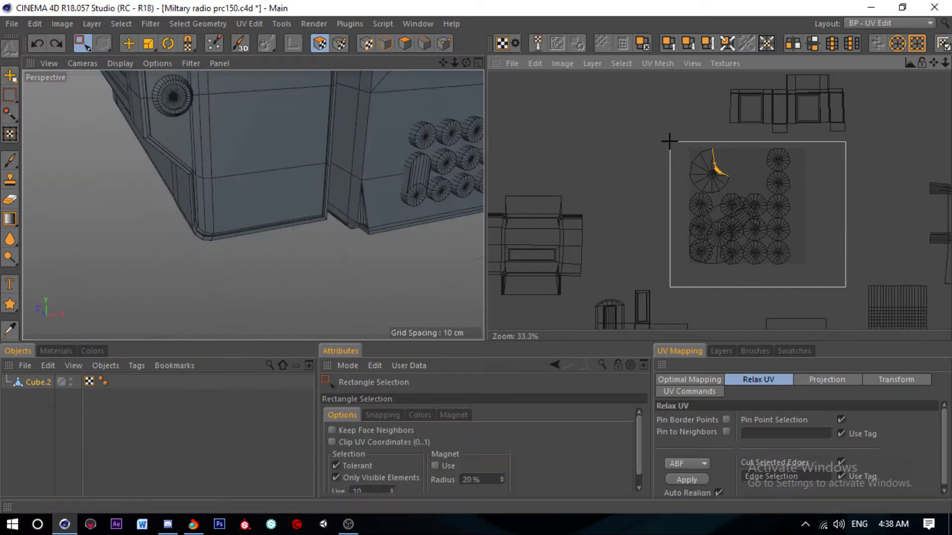
Step: Relax the button islands, clear their UVs, and relax again into a non-overlapping grid
{"action": "left_click", "coordinate": [685, 479]}
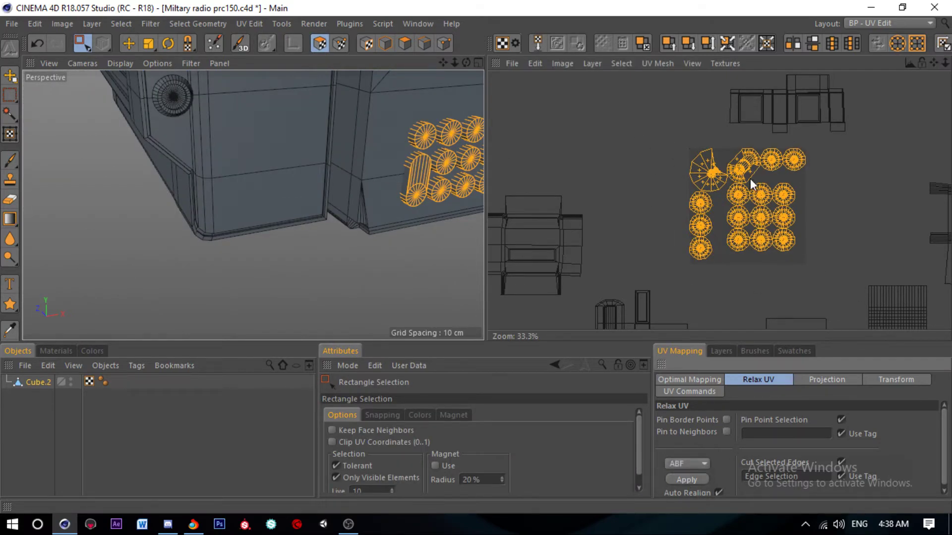
{"action": "scroll", "coordinate": [738, 174], "scroll_direction": "up", "scroll_amount": 1}
{"action": "right_click", "coordinate": [715, 174]}
{"action": "mouse_move", "coordinate": [749, 202]}
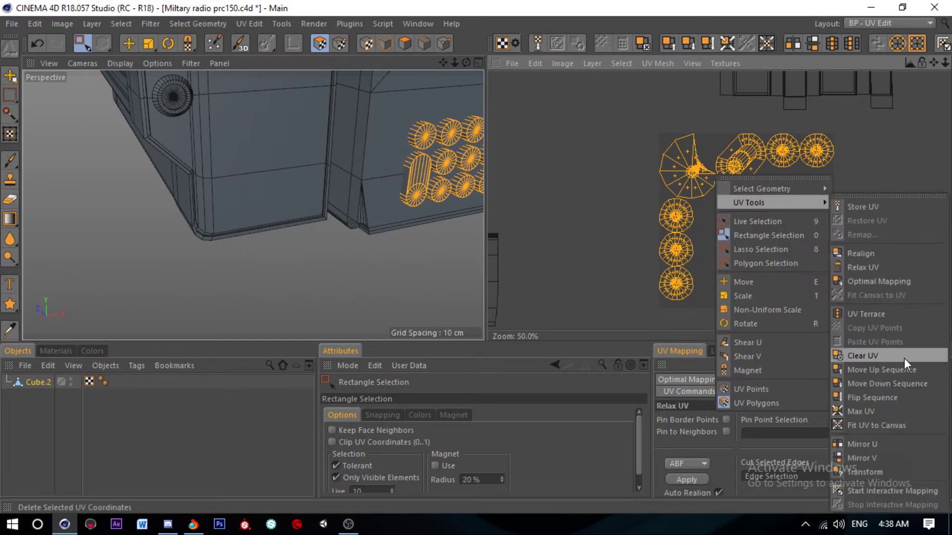
{"action": "left_click", "coordinate": [905, 363]}
{"action": "left_click", "coordinate": [700, 480]}
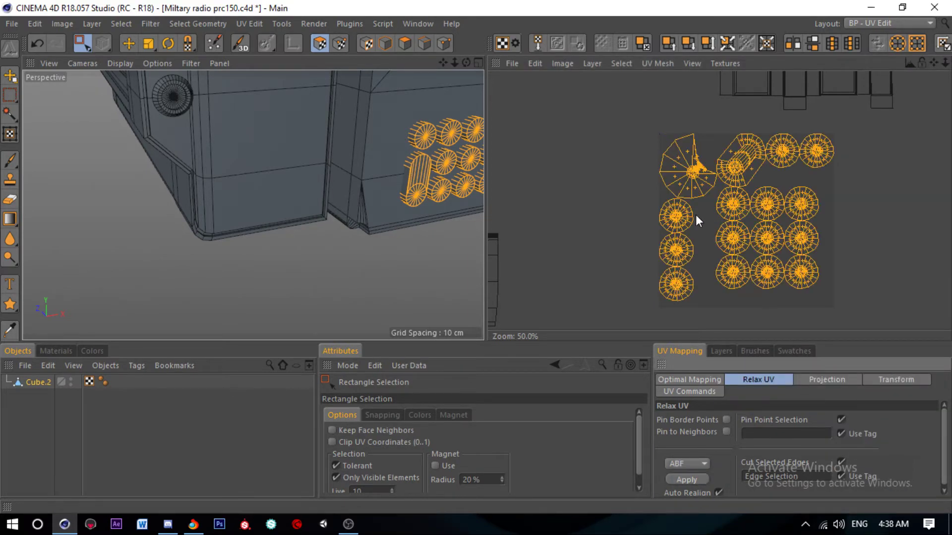
{"action": "left_click", "coordinate": [687, 187]}
{"action": "scroll", "coordinate": [436, 173], "scroll_direction": "up", "scroll_amount": 5}
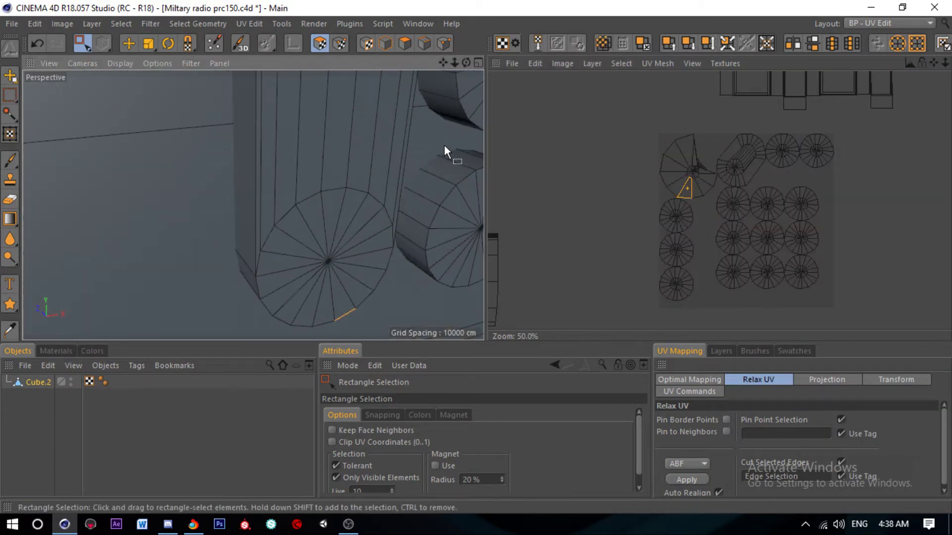
{"action": "mouse_move", "coordinate": [444, 145]}
{"action": "left_mouse_down", "text": "alt"}
{"action": "mouse_move", "coordinate": [242, 173]}
{"action": "mouse_move", "coordinate": [108, 153]}
{"action": "mouse_move", "coordinate": [275, 147]}
{"action": "mouse_move", "coordinate": [382, 100]}
{"action": "left_mouse_up", "text": "alt"}
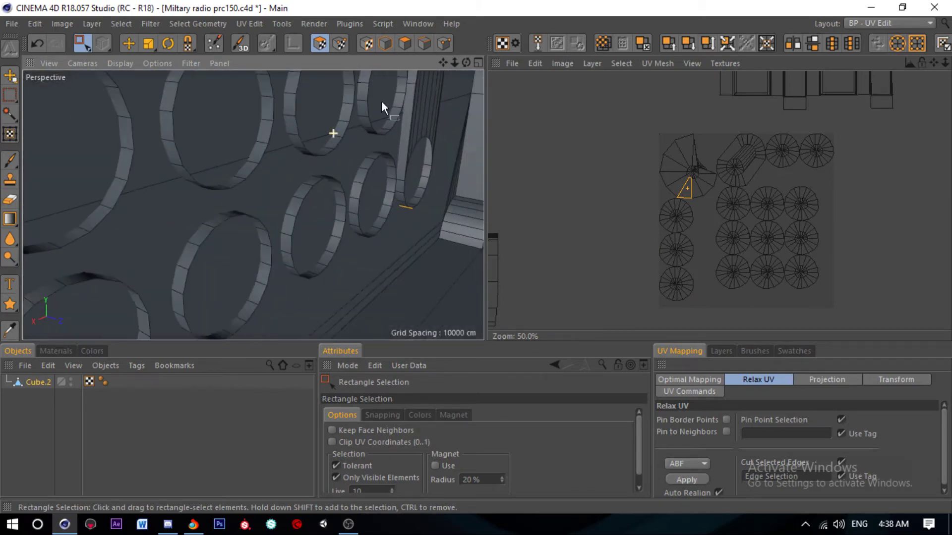
{"action": "left_click_drag", "start_coordinate": [443, 62], "coordinate": [412, 38]}
{"action": "left_click", "coordinate": [405, 43]}
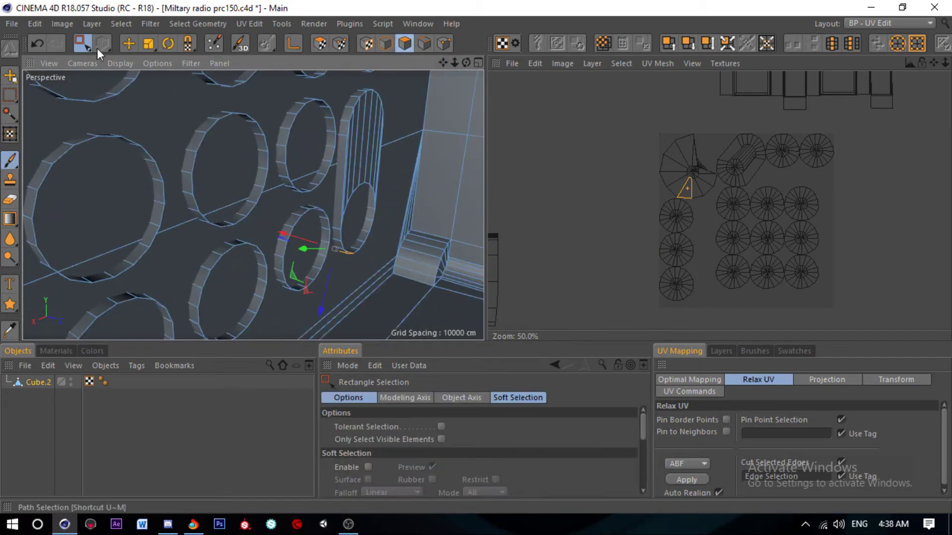
{"action": "left_click", "coordinate": [128, 43]}
{"action": "mouse_move", "coordinate": [223, 148]}
{"action": "left_mouse_down", "text": "alt"}
{"action": "mouse_move", "coordinate": [296, 164]}
{"action": "mouse_move", "coordinate": [285, 175]}
{"action": "mouse_move", "coordinate": [319, 143]}
{"action": "mouse_move", "coordinate": [360, 183]}
{"action": "left_mouse_up", "text": "alt"}
{"action": "left_click", "coordinate": [286, 174]}
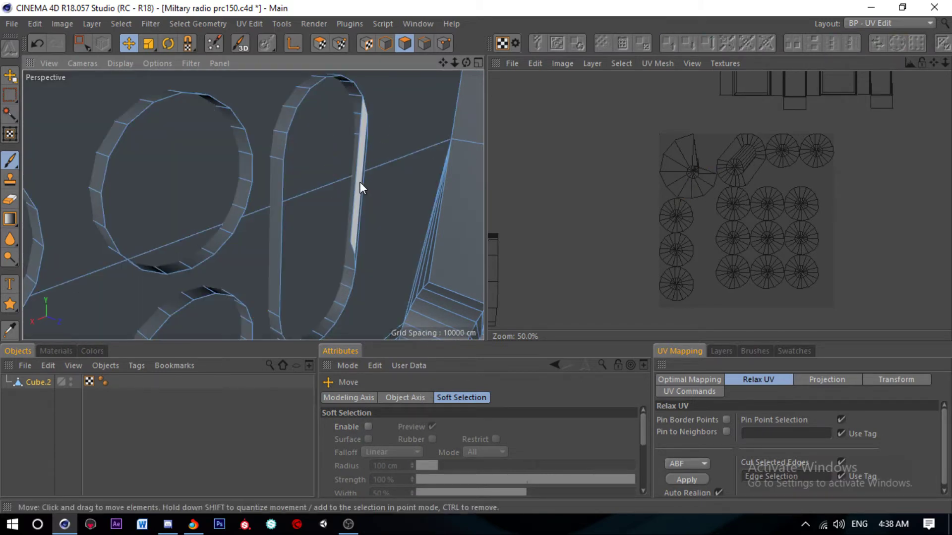
{"action": "mouse_move", "coordinate": [362, 192]}
{"action": "left_mouse_down", "text": "alt"}
{"action": "mouse_move", "coordinate": [313, 172]}
{"action": "mouse_move", "coordinate": [488, 184]}
{"action": "left_mouse_up", "text": "alt"}
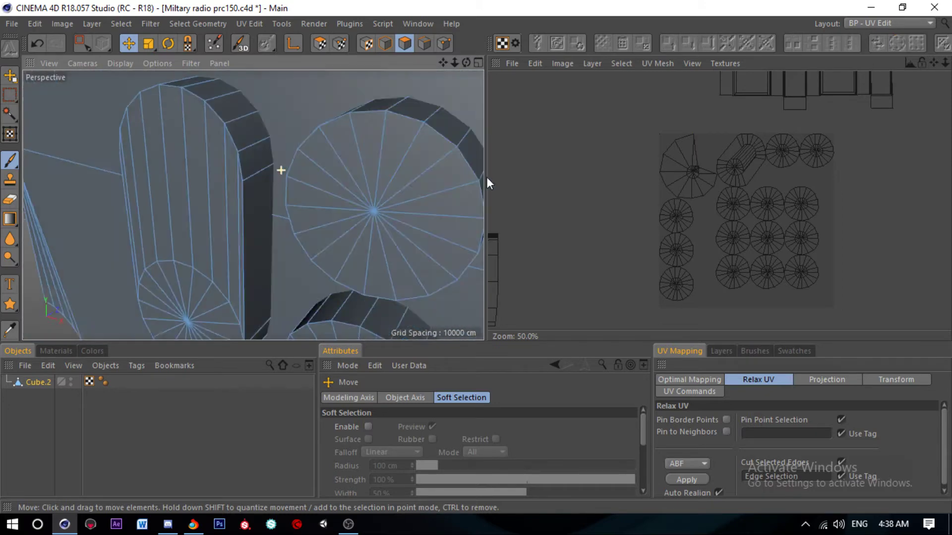
{"action": "scroll", "coordinate": [201, 148], "scroll_direction": "down", "scroll_amount": 5}
{"action": "left_click", "coordinate": [691, 478]}
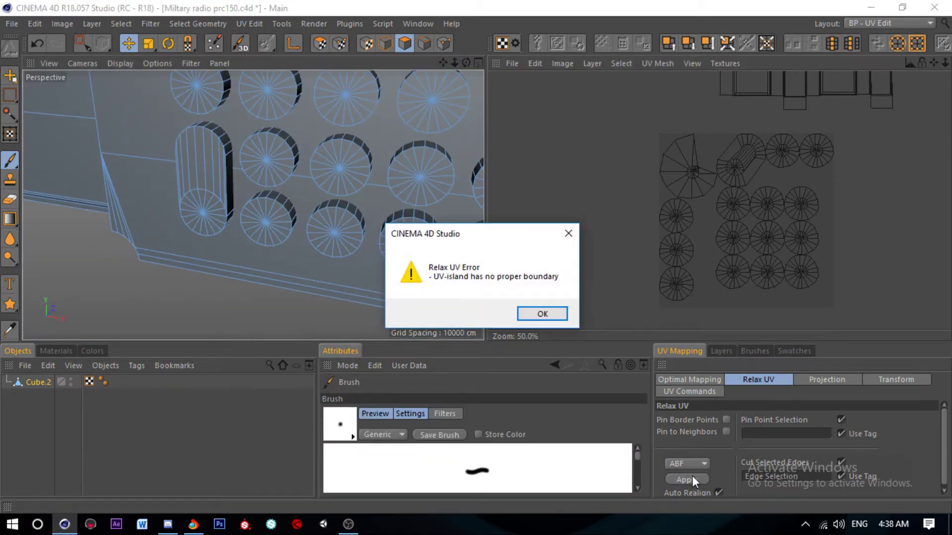
{"action": "left_click", "coordinate": [553, 314]}
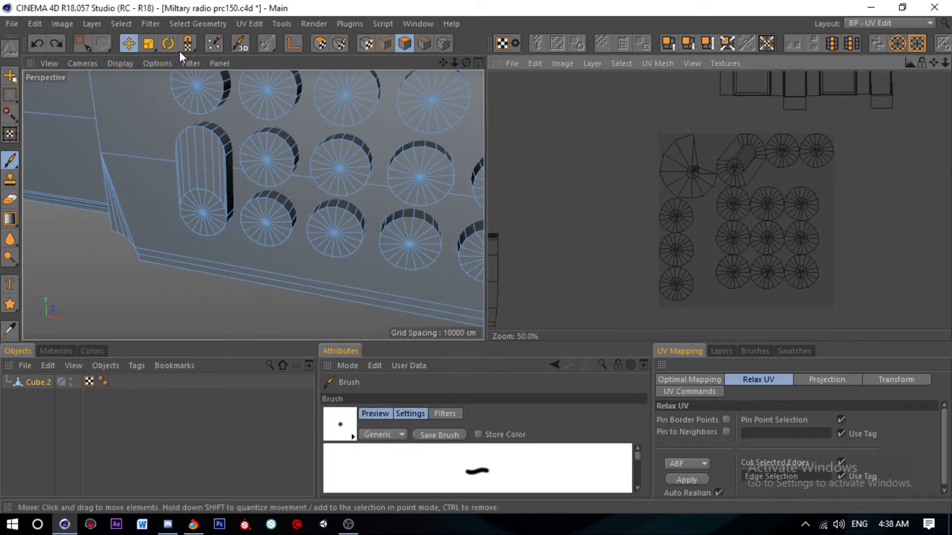
{"action": "left_click", "coordinate": [85, 41]}
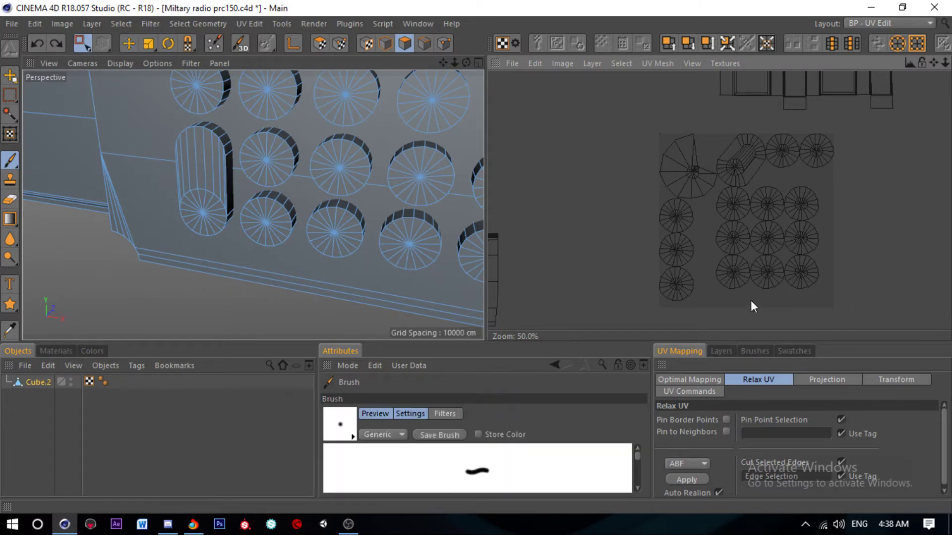
{"action": "left_click", "coordinate": [129, 43]}
Step: Box-select all the button UV islands in UV Polygons mode and apply Relax UV
{"action": "left_click", "coordinate": [321, 43]}
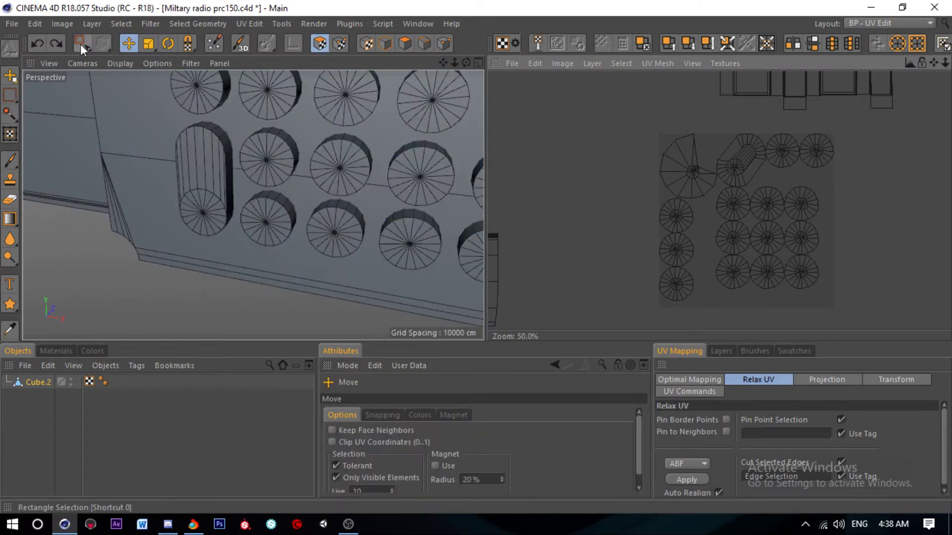
{"action": "left_click", "coordinate": [81, 44]}
{"action": "mouse_move", "coordinate": [862, 323]}
{"action": "left_mouse_down"}
{"action": "mouse_move", "coordinate": [634, 157]}
{"action": "mouse_move", "coordinate": [622, 133]}
{"action": "left_mouse_up"}
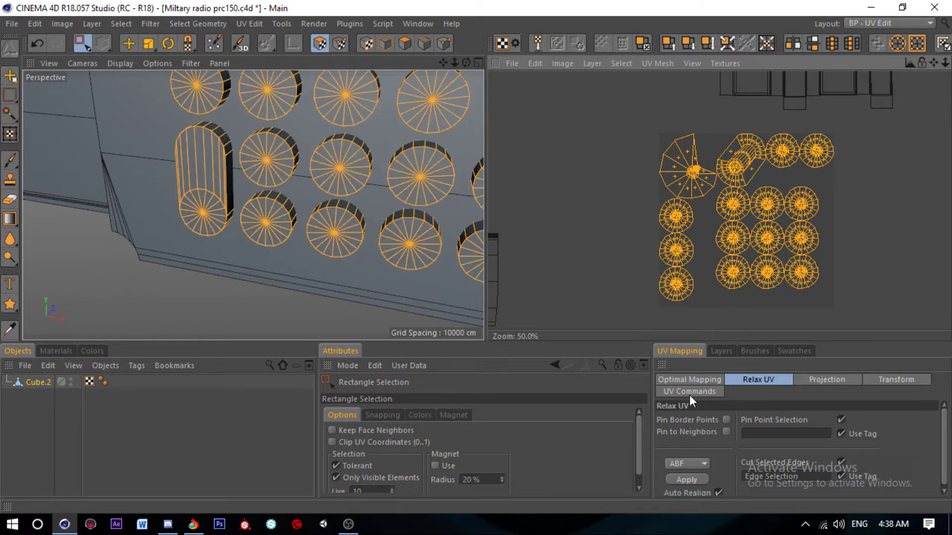
{"action": "left_click", "coordinate": [687, 479]}
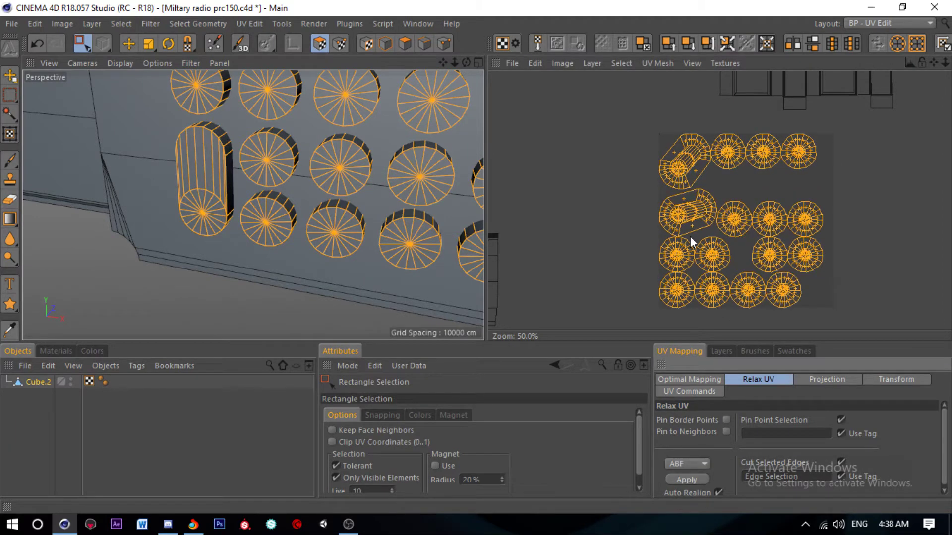
{"action": "left_click", "coordinate": [349, 524]}
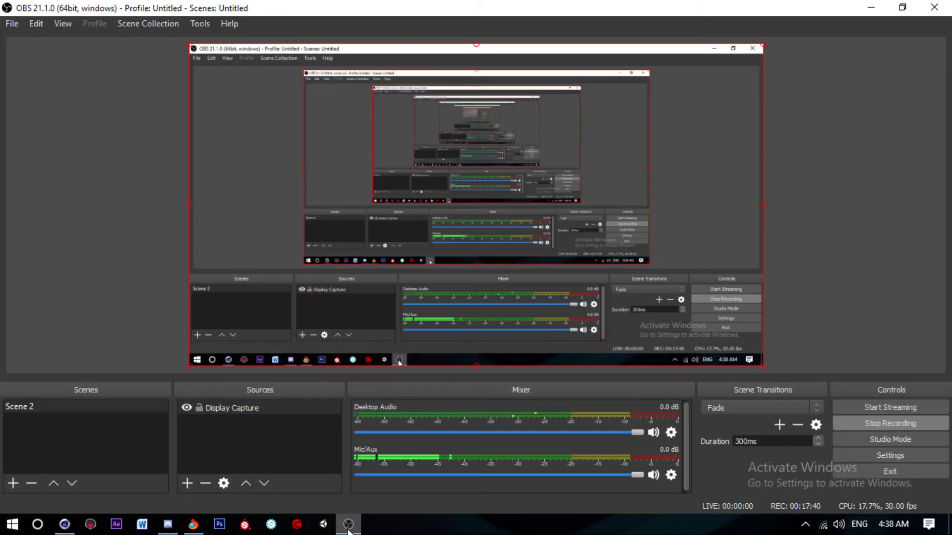
{"action": "left_click", "coordinate": [348, 525]}
{"action": "left_click", "coordinate": [349, 524]}
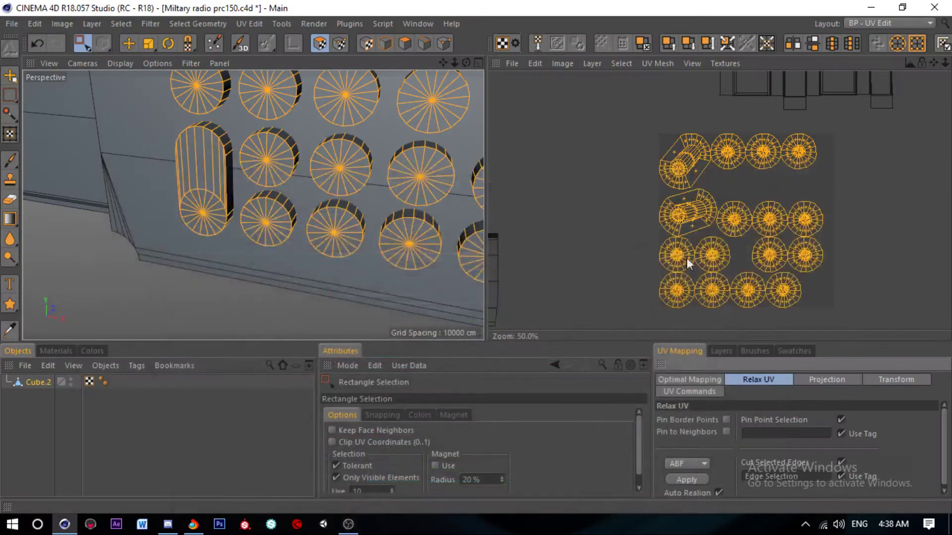
{"action": "scroll", "coordinate": [749, 253], "scroll_direction": "up", "scroll_amount": 2}
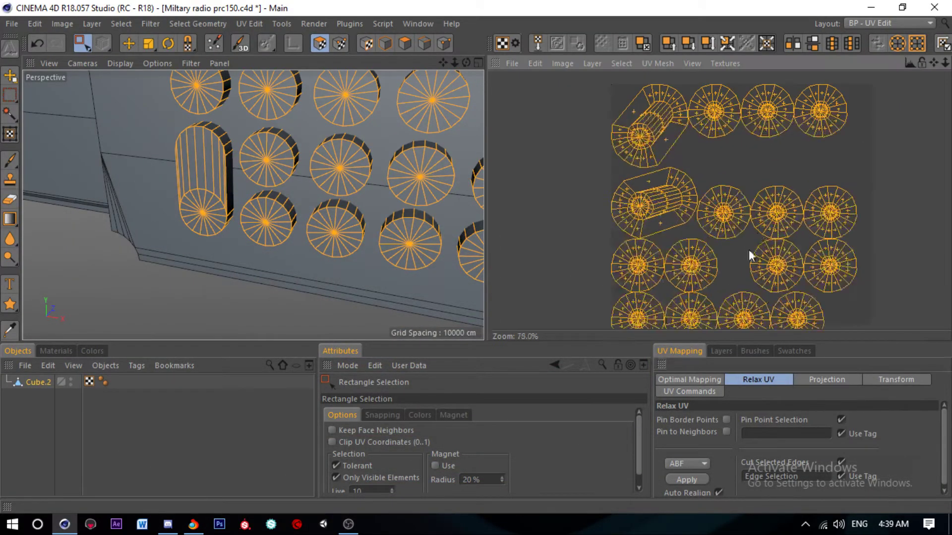
Step: Realign and pack the button islands with Optimal Mapping at 1% spacing, then save
{"action": "left_click", "coordinate": [706, 375]}
{"action": "left_click", "coordinate": [676, 485]}
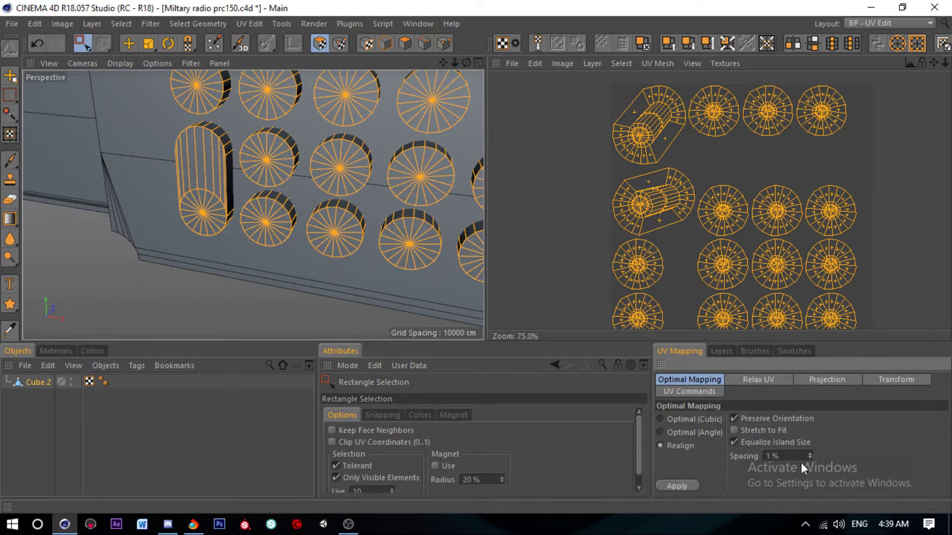
{"action": "scroll", "coordinate": [656, 181], "scroll_direction": "down", "scroll_amount": 2}
{"action": "scroll", "coordinate": [729, 237], "scroll_direction": "down", "scroll_amount": 1}
{"action": "key", "text": "ctrl+s"}
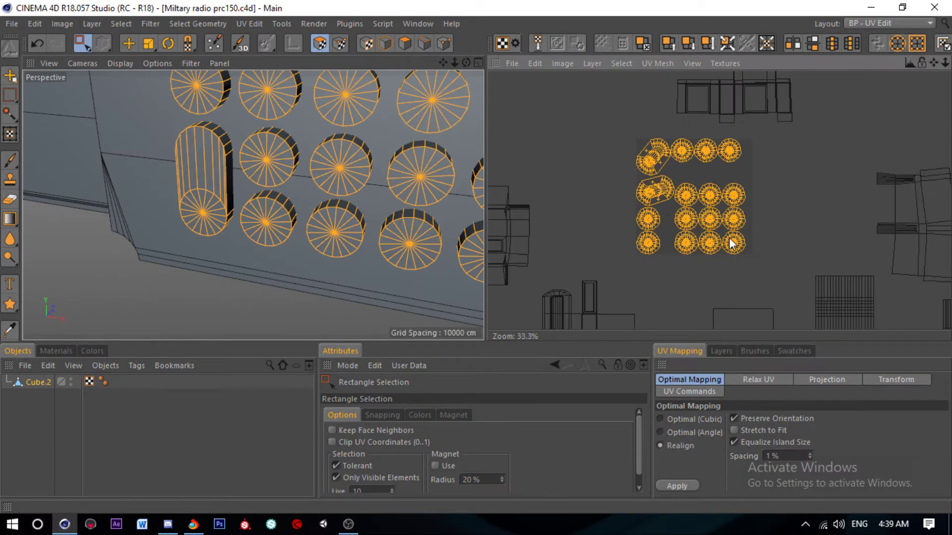
{"action": "left_click", "coordinate": [129, 43]}
{"action": "scroll", "coordinate": [246, 99], "scroll_direction": "up", "scroll_amount": 2}
Step: In polygon mode, select the top-row and middle-row keypad button cap faces
{"action": "scroll", "coordinate": [373, 115], "scroll_direction": "up", "scroll_amount": 2}
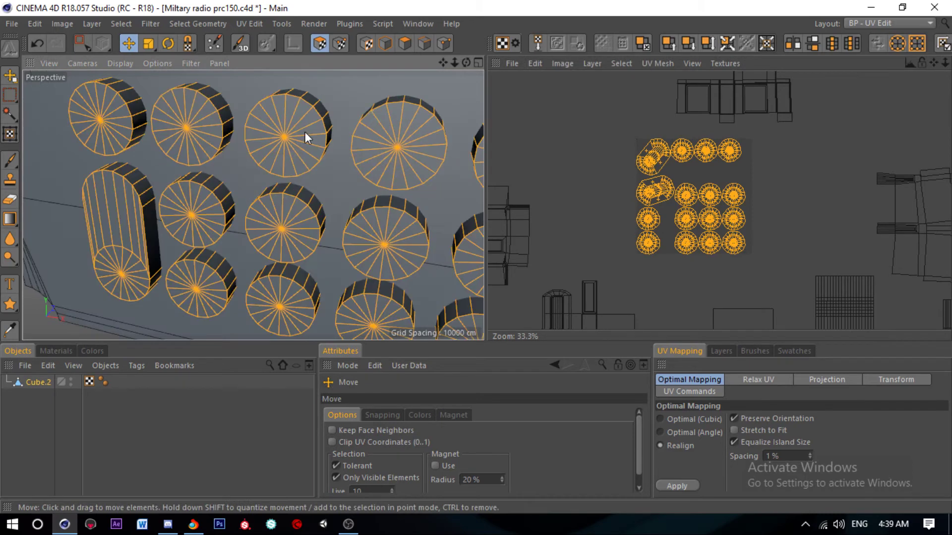
{"action": "key", "text": "u"}
{"action": "key", "text": "l"}
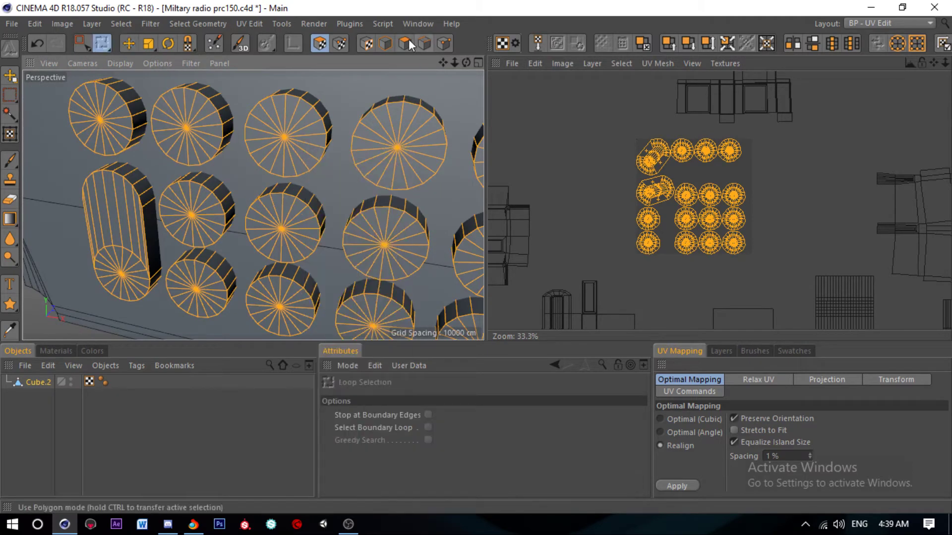
{"action": "left_click", "coordinate": [404, 43]}
{"action": "left_click", "coordinate": [391, 144]}
{"action": "left_click", "coordinate": [267, 136], "text": "shift"}
{"action": "left_click", "coordinate": [168, 127], "text": "shift"}
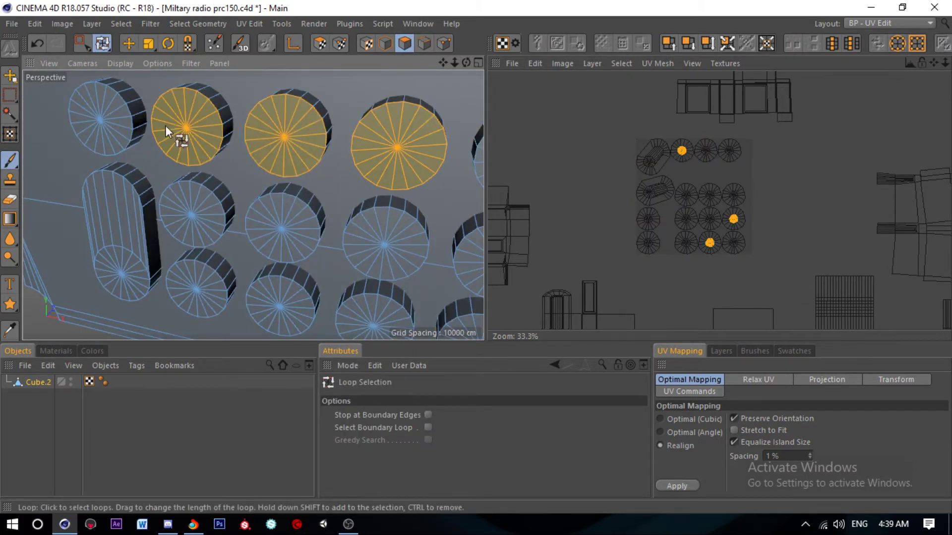
{"action": "left_click", "coordinate": [104, 141], "text": "shift"}
{"action": "left_click", "coordinate": [189, 211], "text": "shift"}
{"action": "left_click", "coordinate": [283, 228], "text": "shift"}
{"action": "left_click", "coordinate": [199, 289], "text": "shift"}
{"action": "left_click", "coordinate": [280, 306], "text": "shift"}
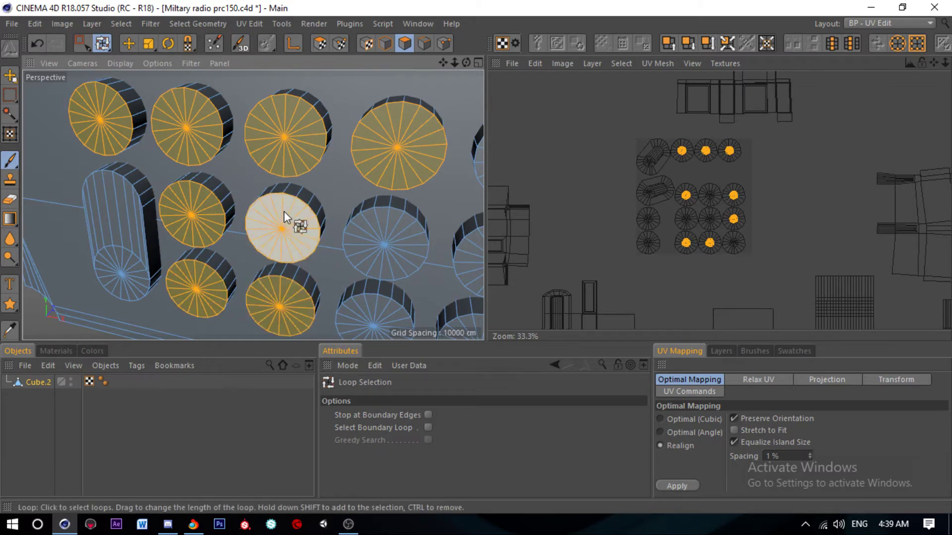
Step: Add the remaining lower-row and side button caps to the polygon selection
{"action": "scroll", "coordinate": [285, 215], "scroll_direction": "down", "scroll_amount": 3}
{"action": "left_click", "coordinate": [347, 218], "text": "shift"}
{"action": "scroll", "coordinate": [224, 168], "scroll_direction": "down", "scroll_amount": 2}
{"action": "left_click", "coordinate": [288, 248], "text": "shift"}
{"action": "left_click", "coordinate": [357, 253], "text": "shift"}
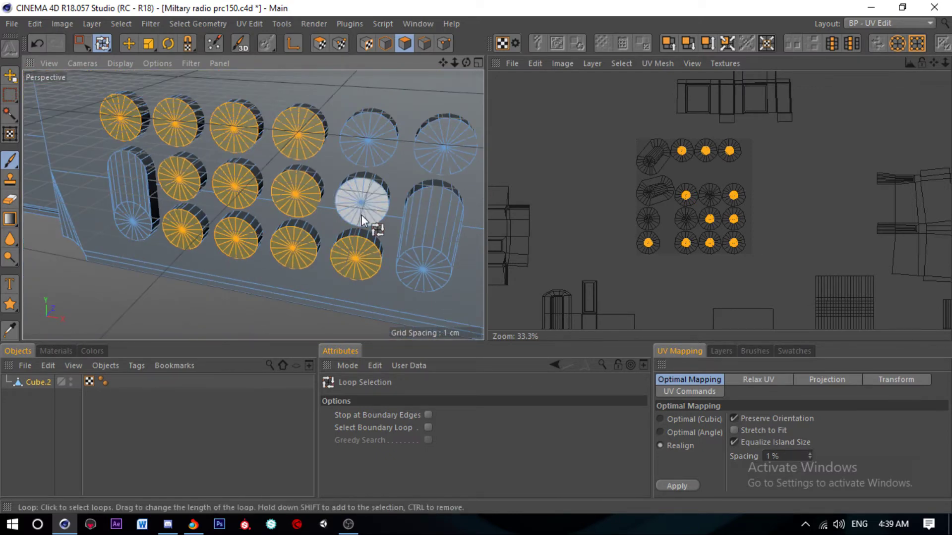
{"action": "left_click", "coordinate": [361, 213], "text": "shift"}
{"action": "left_click", "coordinate": [368, 134], "text": "shift"}
{"action": "left_click", "coordinate": [444, 147], "text": "shift"}
Step: Set the UV editor to the Scale tool with UV Points mode and Rectangle Selection
{"action": "left_click", "coordinate": [149, 43]}
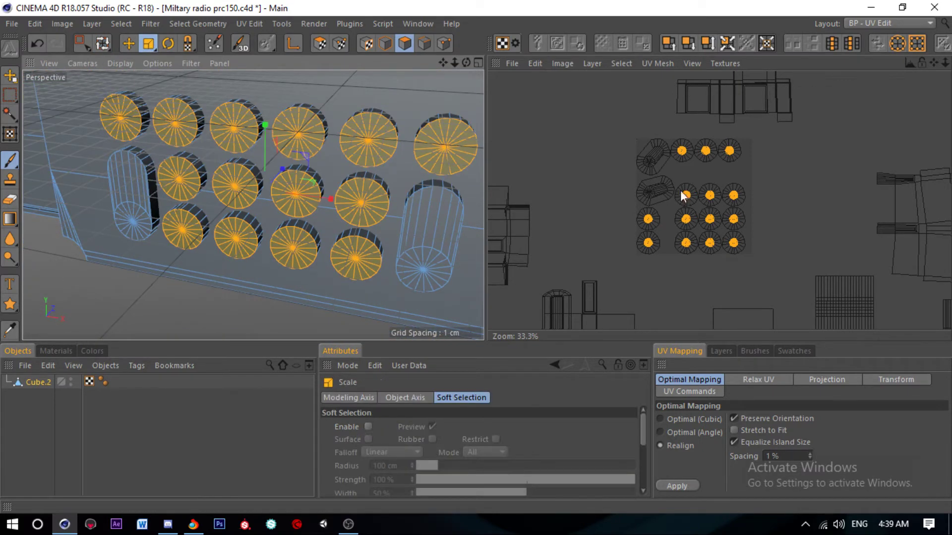
{"action": "scroll", "coordinate": [680, 191], "scroll_direction": "up", "scroll_amount": 3}
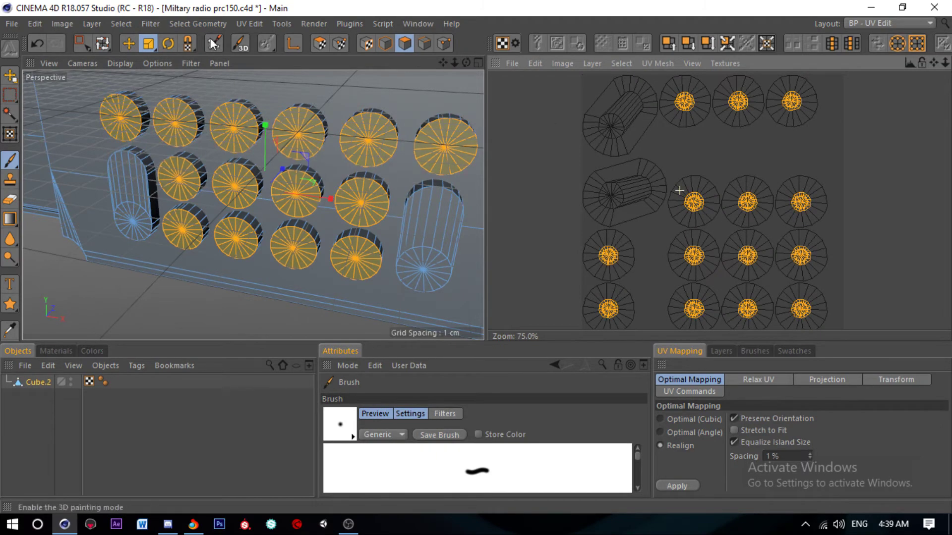
{"action": "key", "text": "t"}
{"action": "left_click", "coordinate": [327, 45]}
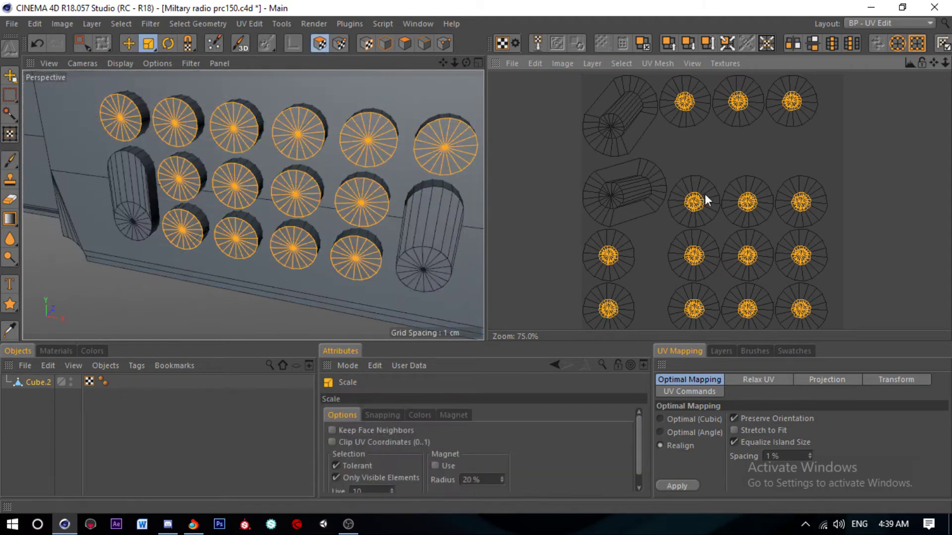
{"action": "scroll", "coordinate": [687, 171], "scroll_direction": "down", "scroll_amount": 2}
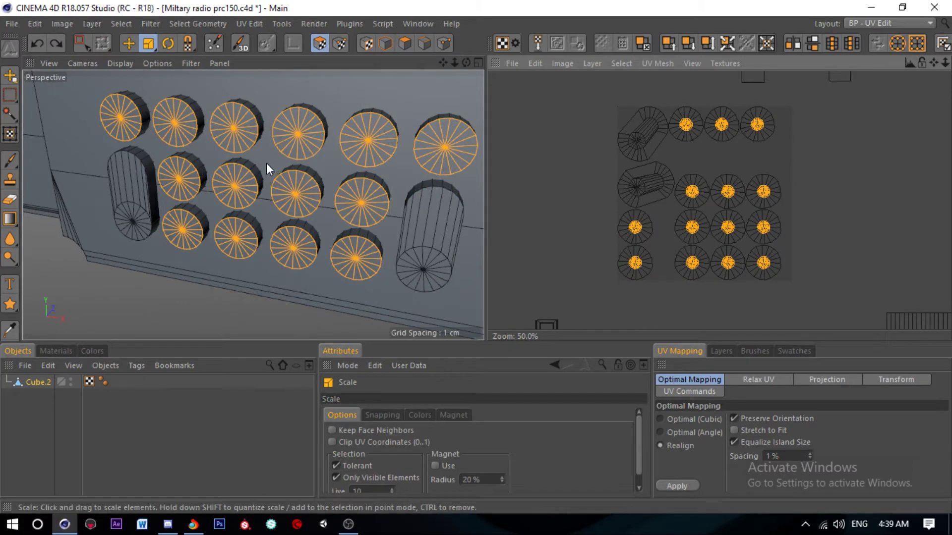
{"action": "left_click", "coordinate": [81, 43]}
{"action": "left_click", "coordinate": [138, 60]}
Step: Box-select one button's inner UV point ring and test-scale it by dragging
{"action": "left_click", "coordinate": [340, 43]}
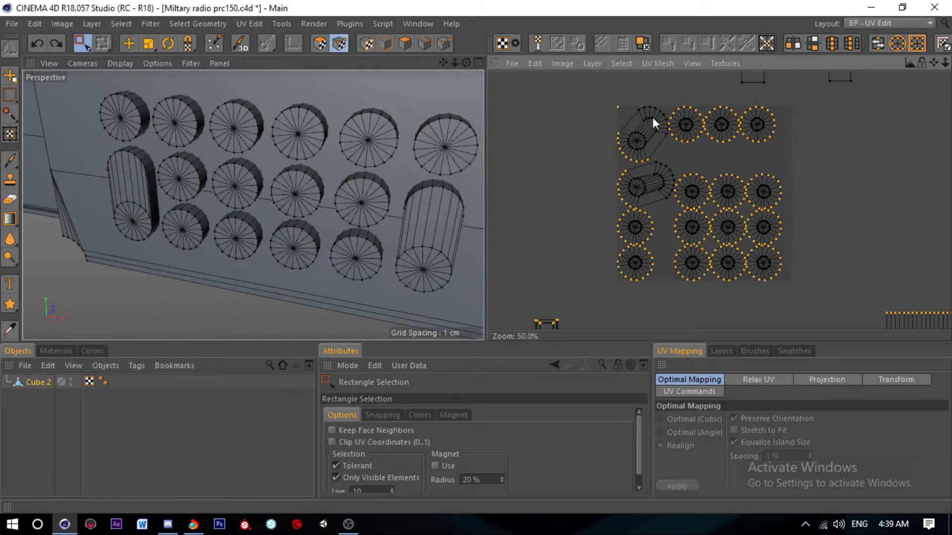
{"action": "scroll", "coordinate": [653, 117], "scroll_direction": "up", "scroll_amount": 2}
{"action": "left_click_drag", "start_coordinate": [728, 147], "coordinate": [730, 151]}
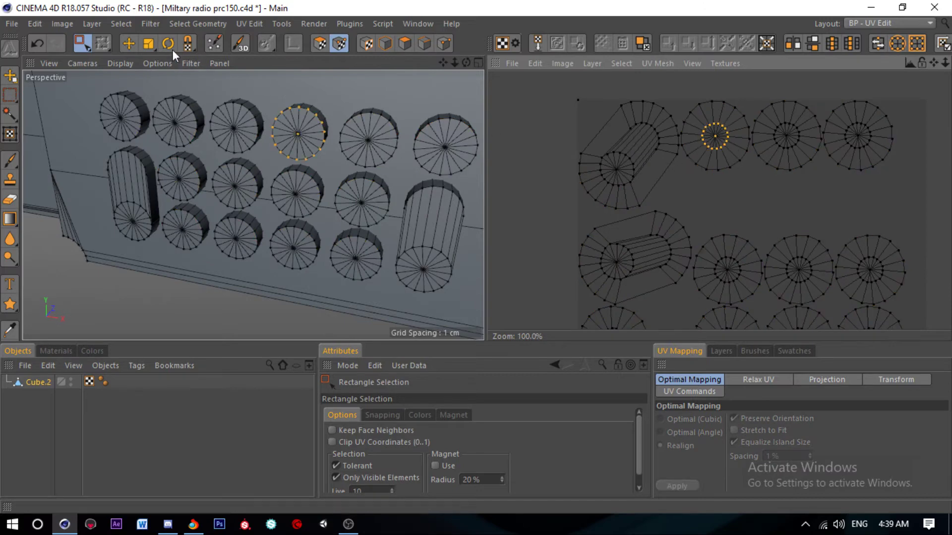
{"action": "key", "text": "t"}
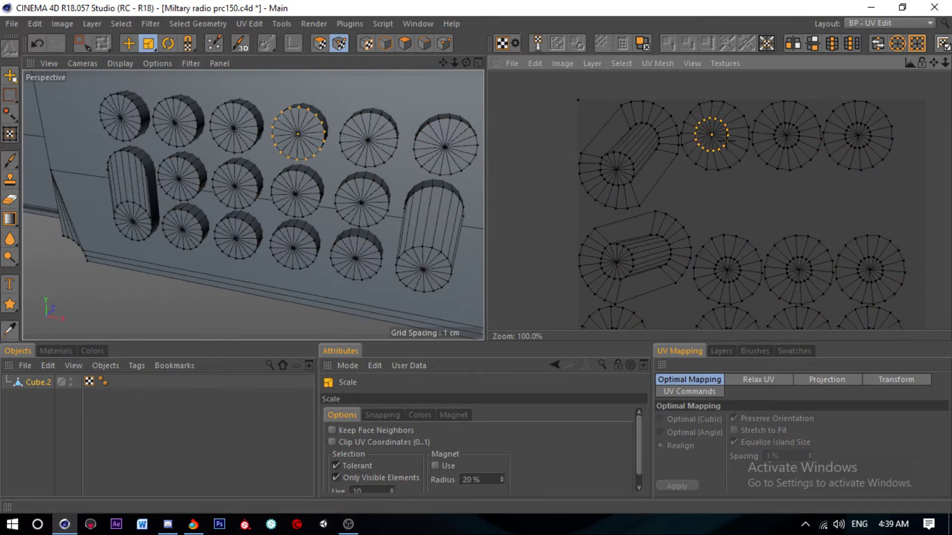
{"action": "key", "text": "ctrl+z"}
{"action": "scroll", "coordinate": [717, 137], "scroll_direction": "up", "scroll_amount": 2}
{"action": "left_click_drag", "start_coordinate": [716, 137], "coordinate": [709, 133]}
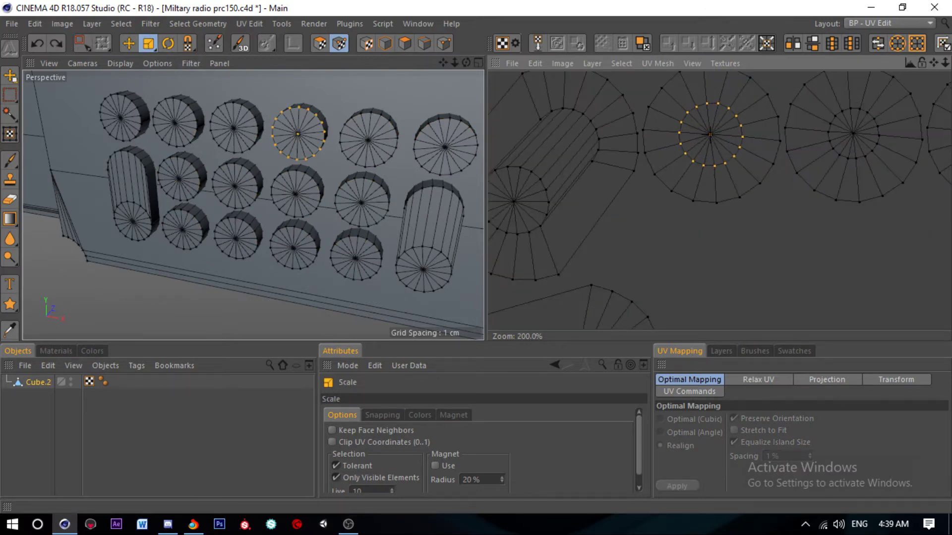
Step: Apply a Scale of 2 to the ring from the UV Mapping Transform settings
{"action": "left_click", "coordinate": [827, 380]}
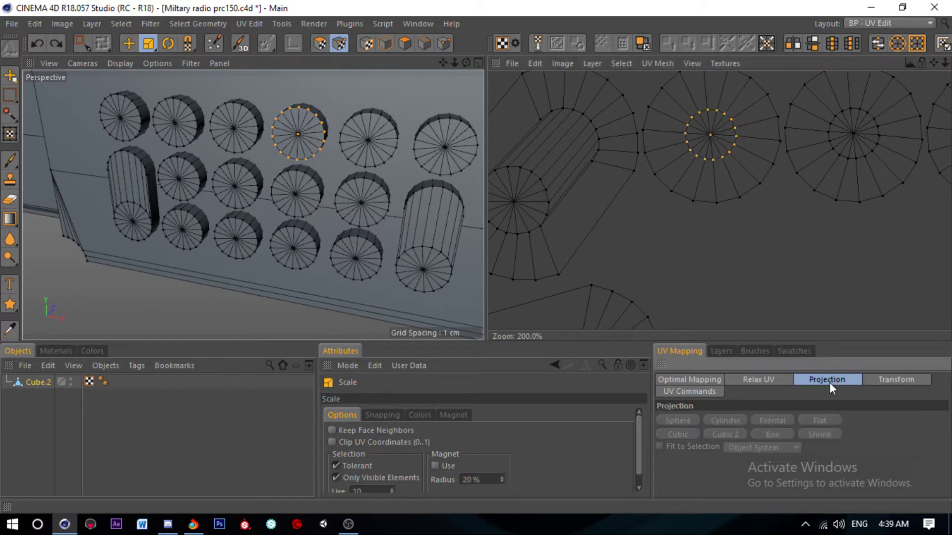
{"action": "left_click", "coordinate": [868, 385]}
{"action": "key", "text": "Return"}
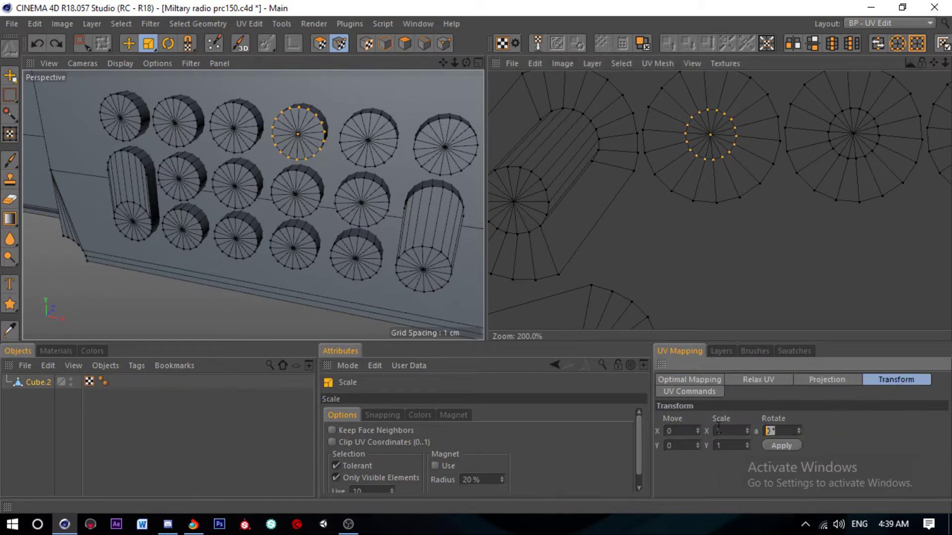
{"action": "key", "text": "Return"}
{"action": "left_click", "coordinate": [792, 431]}
{"action": "type", "text": "2"}
{"action": "left_click", "coordinate": [768, 446]}
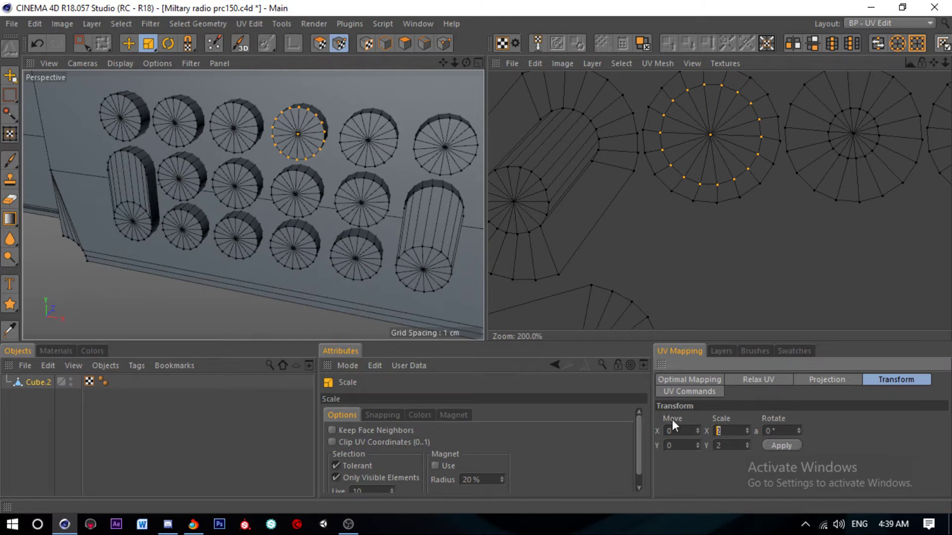
Step: Set the Transform scale to 0.5 and apply it, restoring the ring's size
{"action": "type", "text": "1.5"}
{"action": "key", "text": "Return"}
{"action": "double_click", "coordinate": [719, 431]}
{"action": "type", "text": "0.5"}
{"action": "left_click", "coordinate": [766, 446]}
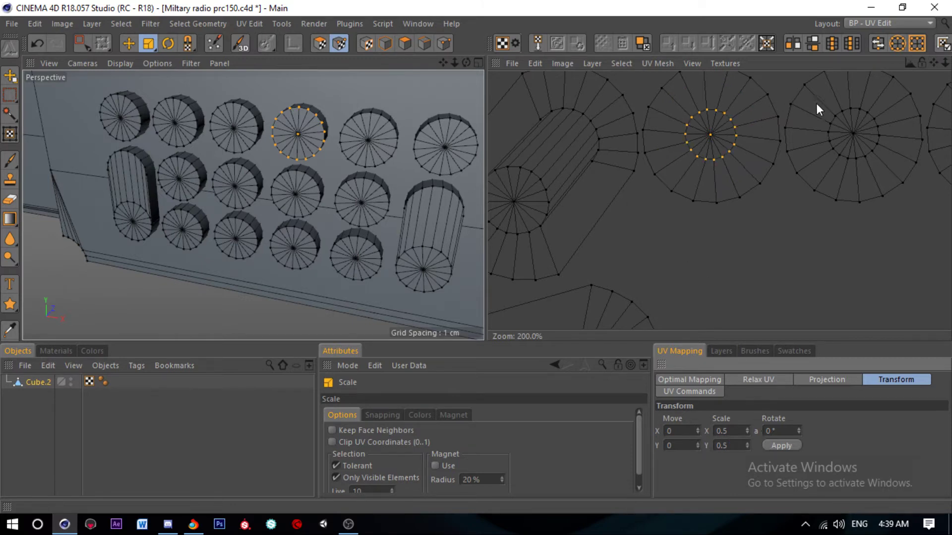
{"action": "left_click", "coordinate": [81, 43]}
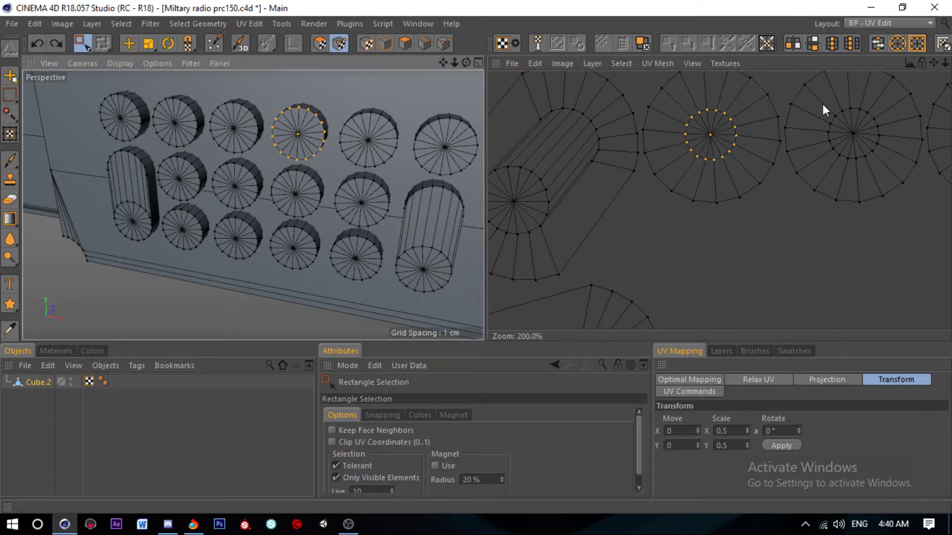
Step: Box-select the inner UV rings of the right, middle and left keypad buttons
{"action": "scroll", "coordinate": [805, 143], "scroll_direction": "down", "scroll_amount": 2}
{"action": "left_click_drag", "start_coordinate": [766, 119], "coordinate": [815, 178], "text": "shift"}
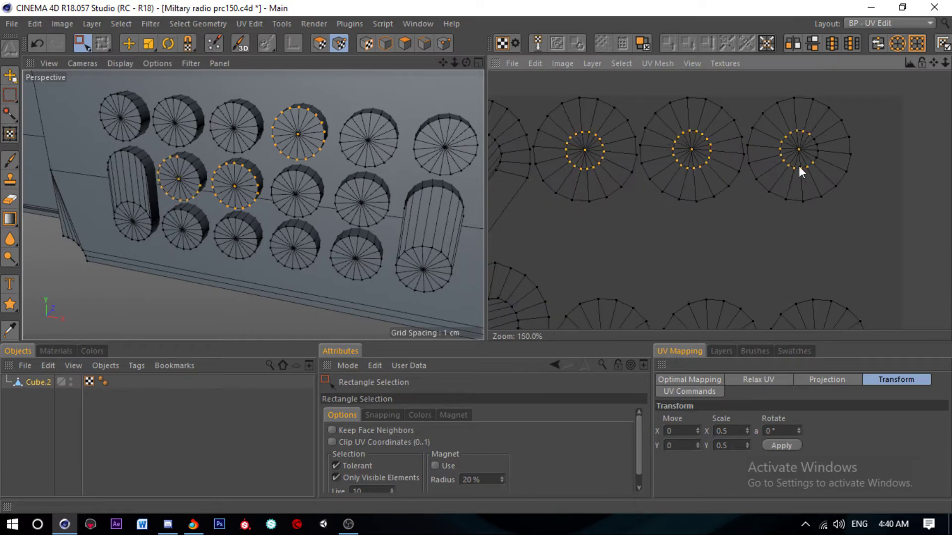
{"action": "scroll", "coordinate": [742, 172], "scroll_direction": "down", "scroll_amount": 1}
{"action": "middle_click_drag", "start_coordinate": [742, 170], "coordinate": [751, 231]}
{"action": "left_click_drag", "start_coordinate": [763, 179], "coordinate": [807, 225], "text": "shift"}
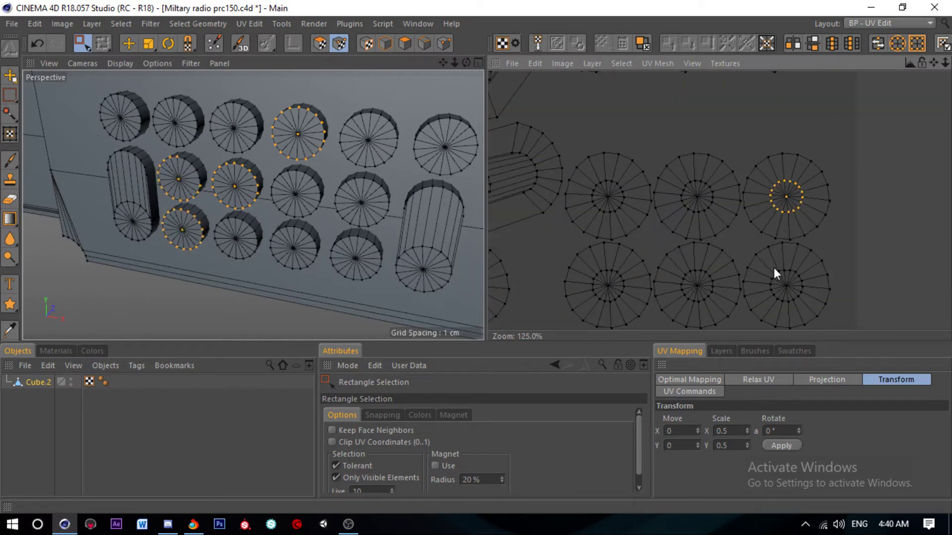
{"action": "left_click_drag", "start_coordinate": [770, 266], "coordinate": [810, 308], "text": "shift"}
{"action": "middle_click_drag", "start_coordinate": [761, 247], "coordinate": [761, 235]}
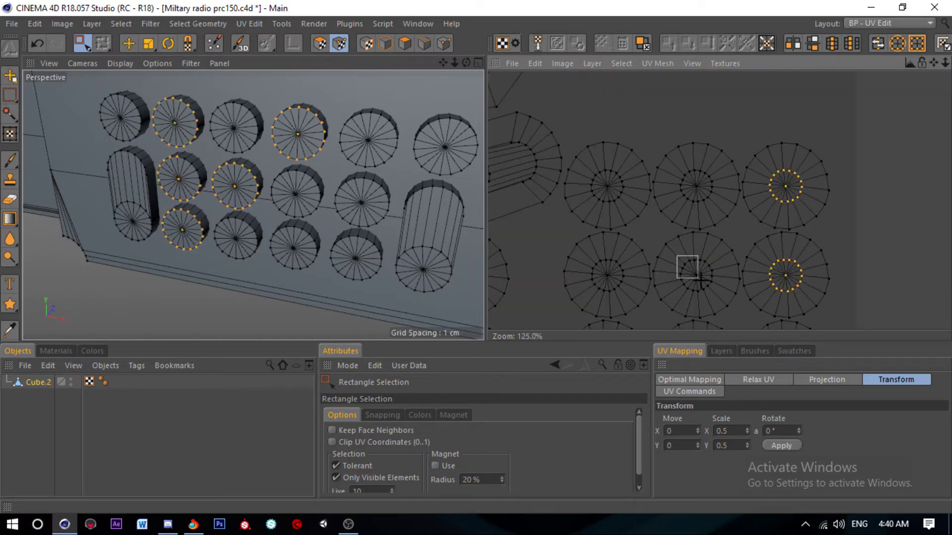
{"action": "left_click_drag", "start_coordinate": [699, 280], "coordinate": [713, 292], "text": "shift"}
{"action": "mouse_move", "coordinate": [678, 161]}
{"action": "left_mouse_down", "text": "shift"}
{"action": "mouse_move", "coordinate": [716, 213]}
{"action": "mouse_move", "coordinate": [688, 187]}
{"action": "left_mouse_up", "text": "shift"}
{"action": "left_click_drag", "start_coordinate": [587, 163], "coordinate": [634, 206], "text": "shift"}
{"action": "left_click_drag", "start_coordinate": [587, 249], "coordinate": [641, 307], "text": "shift"}
{"action": "scroll", "coordinate": [625, 179], "scroll_direction": "down", "scroll_amount": 3}
{"action": "scroll", "coordinate": [546, 216], "scroll_direction": "up", "scroll_amount": 4}
{"action": "left_click_drag", "start_coordinate": [522, 196], "coordinate": [582, 246], "text": "shift"}
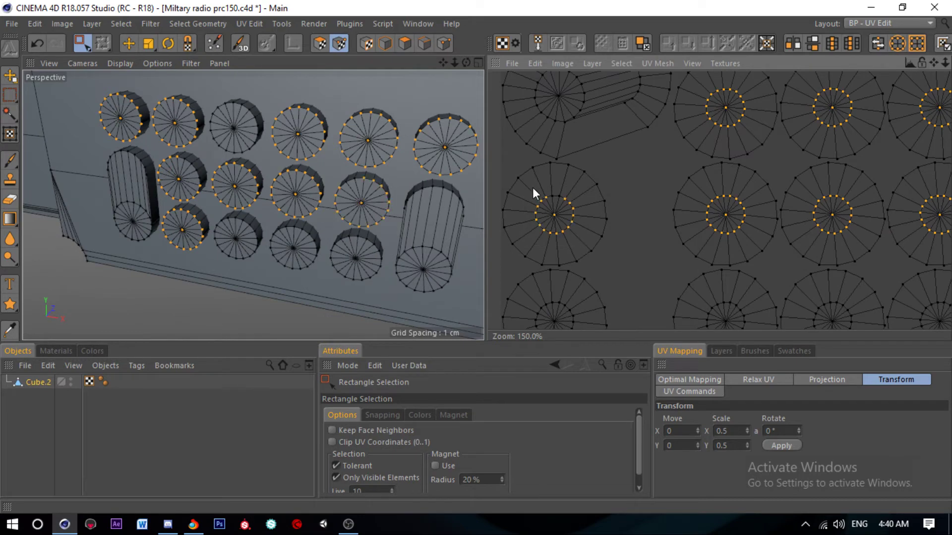
Step: Add the bottom-row, upper-left and cylinder-end inner rings to the UV selection
{"action": "scroll", "coordinate": [580, 281], "scroll_direction": "down", "scroll_amount": 2}
{"action": "scroll", "coordinate": [580, 223], "scroll_direction": "down", "scroll_amount": 2}
{"action": "scroll", "coordinate": [553, 252], "scroll_direction": "up", "scroll_amount": 2}
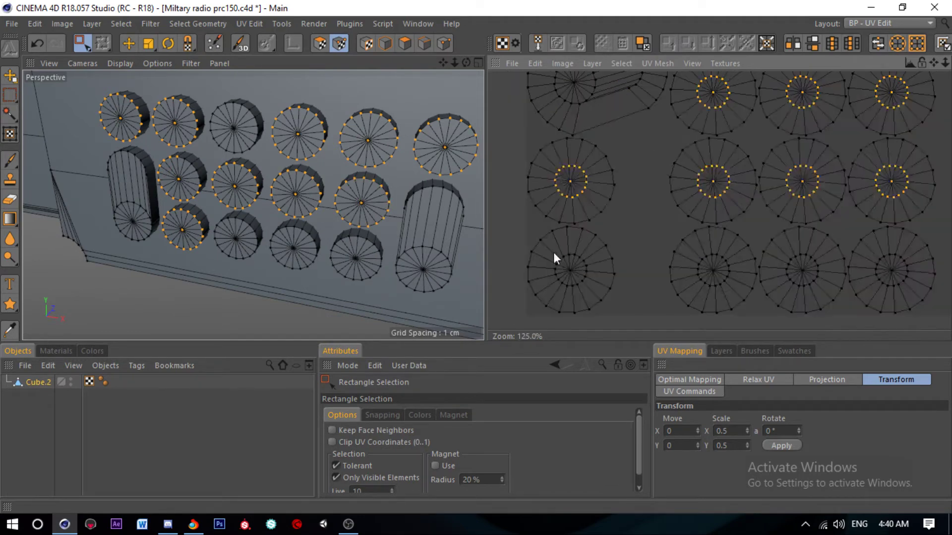
{"action": "left_click_drag", "start_coordinate": [554, 253], "coordinate": [595, 294], "text": "shift"}
{"action": "left_click_drag", "start_coordinate": [694, 246], "coordinate": [743, 303], "text": "shift"}
{"action": "left_click_drag", "start_coordinate": [784, 250], "coordinate": [821, 293], "text": "shift"}
{"action": "left_click_drag", "start_coordinate": [874, 246], "coordinate": [911, 292], "text": "shift"}
{"action": "scroll", "coordinate": [706, 268], "scroll_direction": "down", "scroll_amount": 1}
{"action": "scroll", "coordinate": [663, 185], "scroll_direction": "down", "scroll_amount": 2}
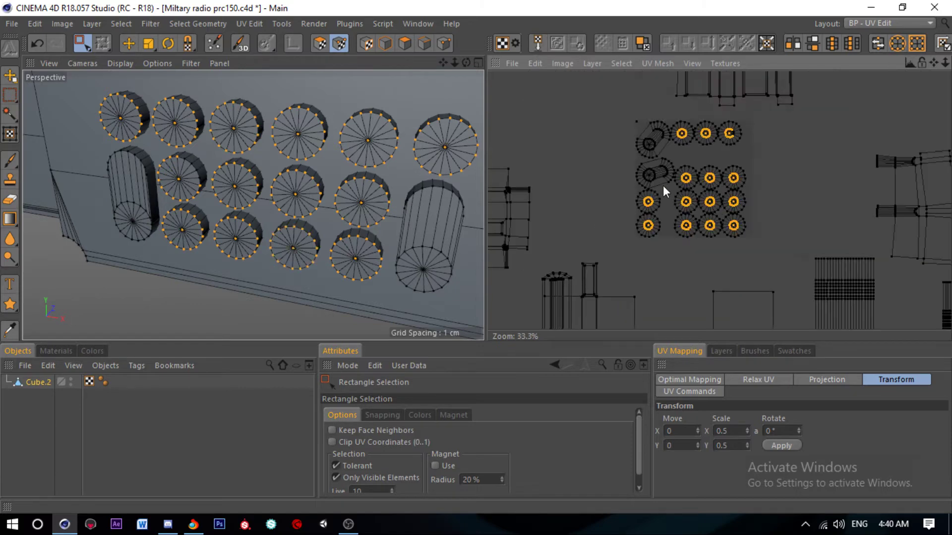
{"action": "scroll", "coordinate": [653, 138], "scroll_direction": "up", "scroll_amount": 4}
{"action": "scroll", "coordinate": [653, 138], "scroll_direction": "up", "scroll_amount": 2}
{"action": "left_click_drag", "start_coordinate": [588, 123], "coordinate": [678, 208], "text": "shift"}
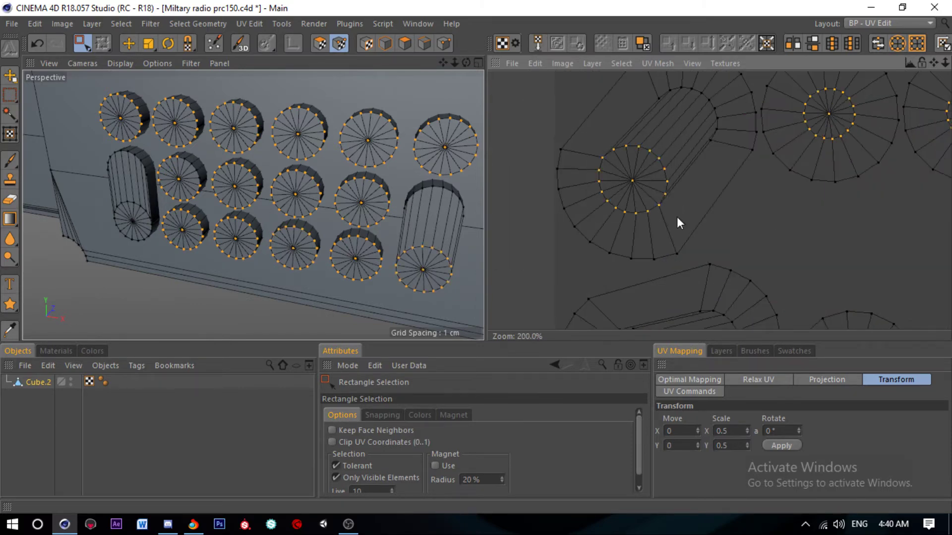
{"action": "left_click_drag", "start_coordinate": [643, 89], "coordinate": [714, 147], "text": "shift"}
{"action": "scroll", "coordinate": [683, 108], "scroll_direction": "down", "scroll_amount": 3}
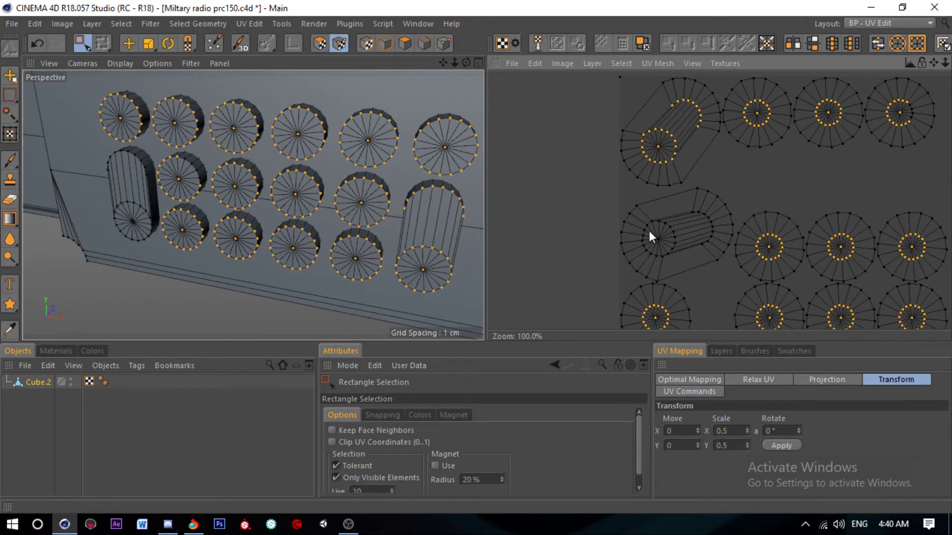
{"action": "left_click_drag", "start_coordinate": [636, 218], "coordinate": [701, 265], "text": "shift"}
{"action": "left_click_drag", "start_coordinate": [697, 208], "coordinate": [726, 255], "text": "shift"}
Step: Scale all selected inner rings by 1.5 in X and Y via Transform Apply
{"action": "left_click", "coordinate": [737, 432]}
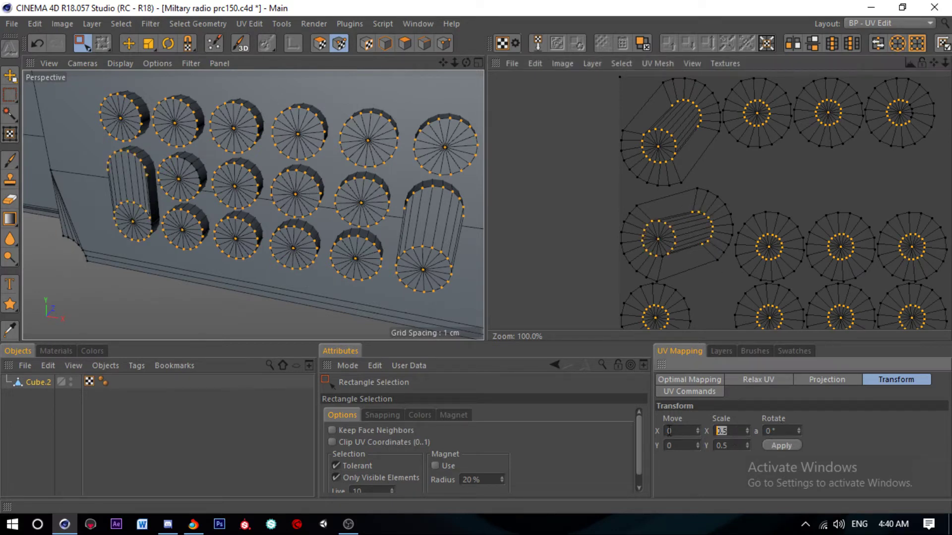
{"action": "type", "text": "1.5"}
{"action": "left_click", "coordinate": [723, 446]}
{"action": "type", "text": "1.5"}
{"action": "left_click", "coordinate": [781, 446]}
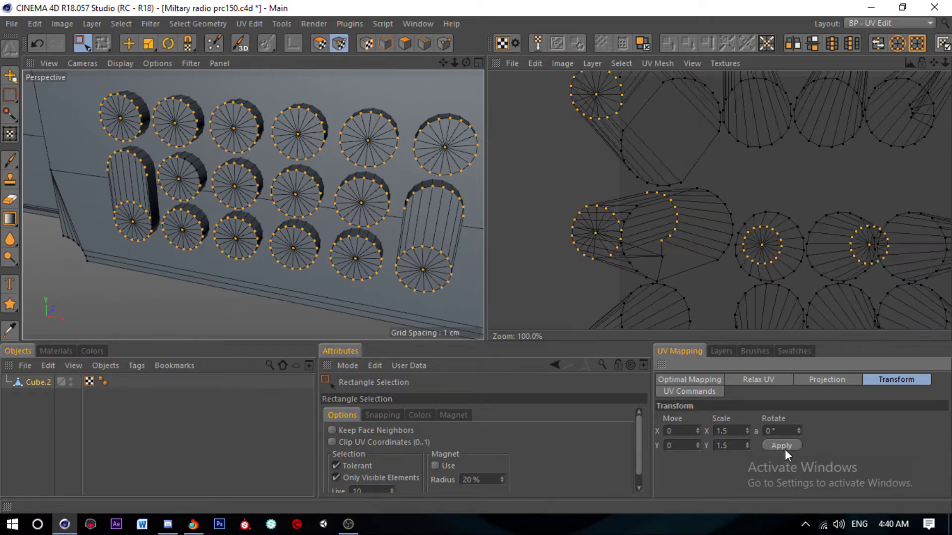
Step: Select only the first button's inner UV ring
{"action": "scroll", "coordinate": [700, 257], "scroll_direction": "down", "scroll_amount": 2}
{"action": "scroll", "coordinate": [687, 228], "scroll_direction": "up", "scroll_amount": 2}
{"action": "scroll", "coordinate": [689, 220], "scroll_direction": "up", "scroll_amount": 1}
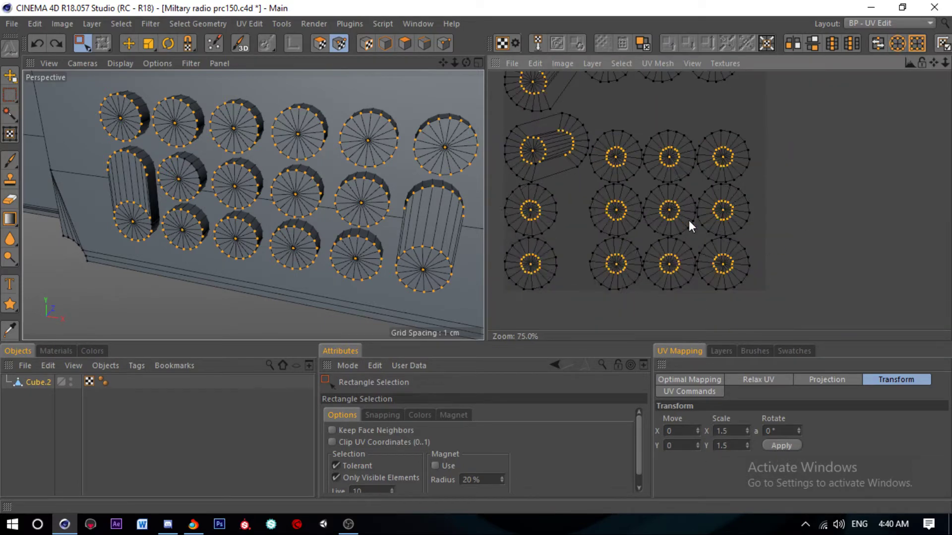
{"action": "scroll", "coordinate": [600, 144], "scroll_direction": "up", "scroll_amount": 2}
{"action": "left_click_drag", "start_coordinate": [597, 138], "coordinate": [641, 183]}
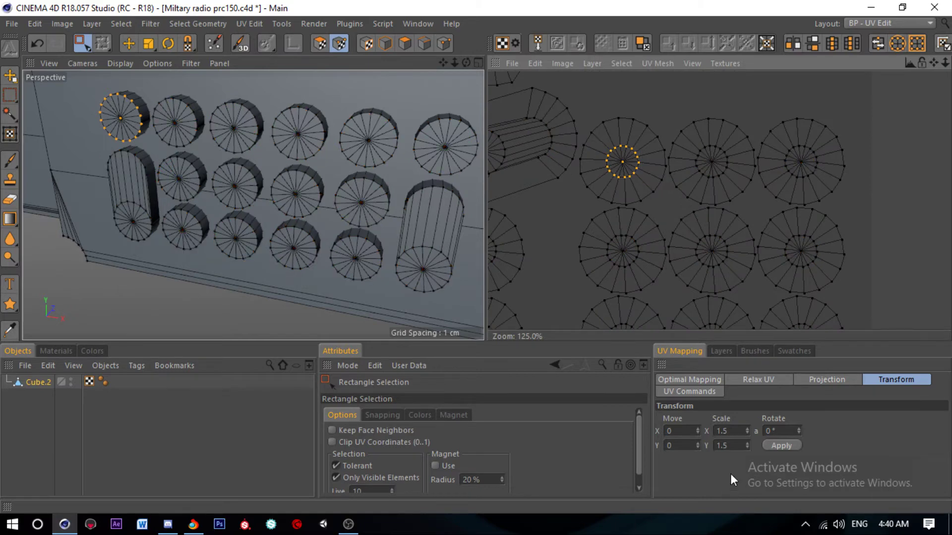
Step: Enlarge the top-row, lower and middle buttons' inner rings one at a time
{"action": "left_click", "coordinate": [780, 446]}
{"action": "left_click_drag", "start_coordinate": [694, 144], "coordinate": [734, 195]}
{"action": "left_click", "coordinate": [784, 448]}
{"action": "left_click_drag", "start_coordinate": [777, 132], "coordinate": [826, 184]}
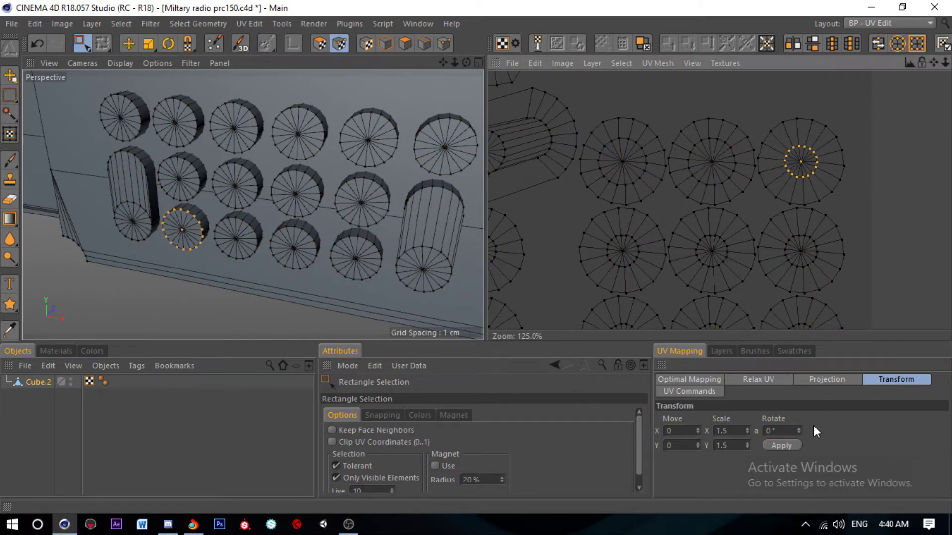
{"action": "left_click", "coordinate": [791, 445]}
{"action": "mouse_move", "coordinate": [793, 226]}
{"action": "left_mouse_down"}
{"action": "mouse_move", "coordinate": [812, 274]}
{"action": "mouse_move", "coordinate": [823, 276]}
{"action": "left_mouse_up"}
{"action": "left_click", "coordinate": [783, 445]}
{"action": "left_click_drag", "start_coordinate": [732, 272], "coordinate": [692, 231]}
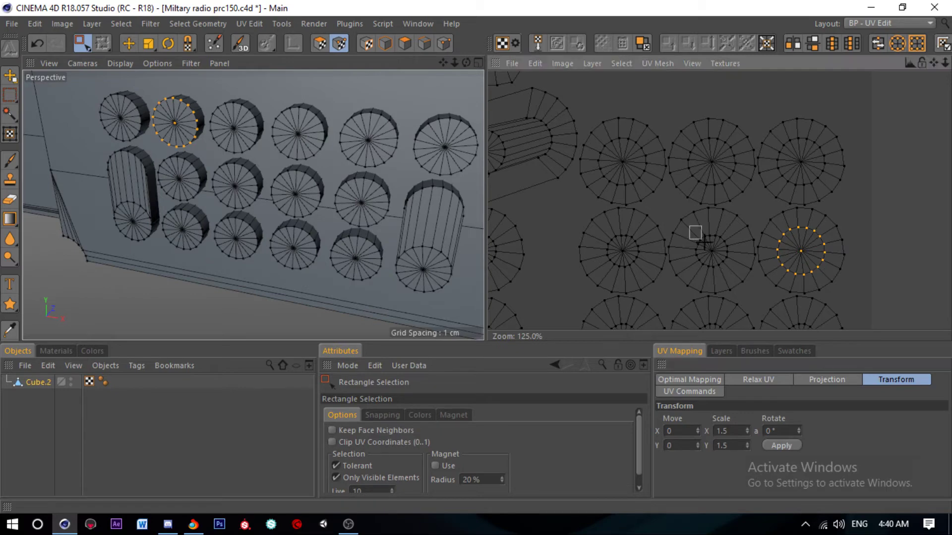
{"action": "left_click", "coordinate": [781, 445]}
Step: Enlarge the inner rings of the remaining lower and left buttons individually
{"action": "mouse_move", "coordinate": [604, 236]}
{"action": "left_mouse_down"}
{"action": "mouse_move", "coordinate": [643, 266]}
{"action": "mouse_move", "coordinate": [644, 303]}
{"action": "left_mouse_up"}
{"action": "scroll", "coordinate": [665, 241], "scroll_direction": "down", "scroll_amount": 3}
{"action": "left_click", "coordinate": [766, 445]}
{"action": "left_click", "coordinate": [772, 446]}
{"action": "mouse_move", "coordinate": [677, 275]}
{"action": "left_mouse_down"}
{"action": "mouse_move", "coordinate": [703, 302]}
{"action": "mouse_move", "coordinate": [761, 311]}
{"action": "left_mouse_up"}
{"action": "left_click", "coordinate": [785, 446]}
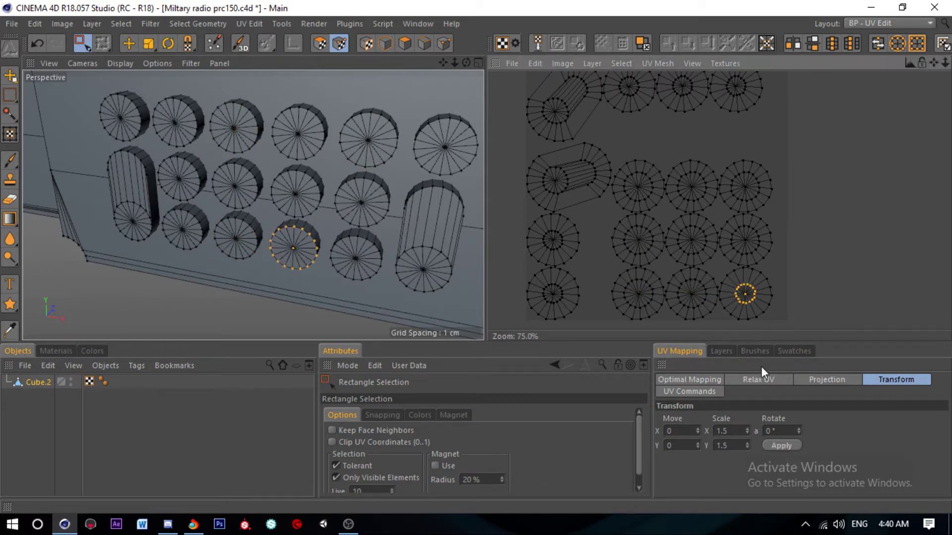
{"action": "left_click", "coordinate": [780, 446]}
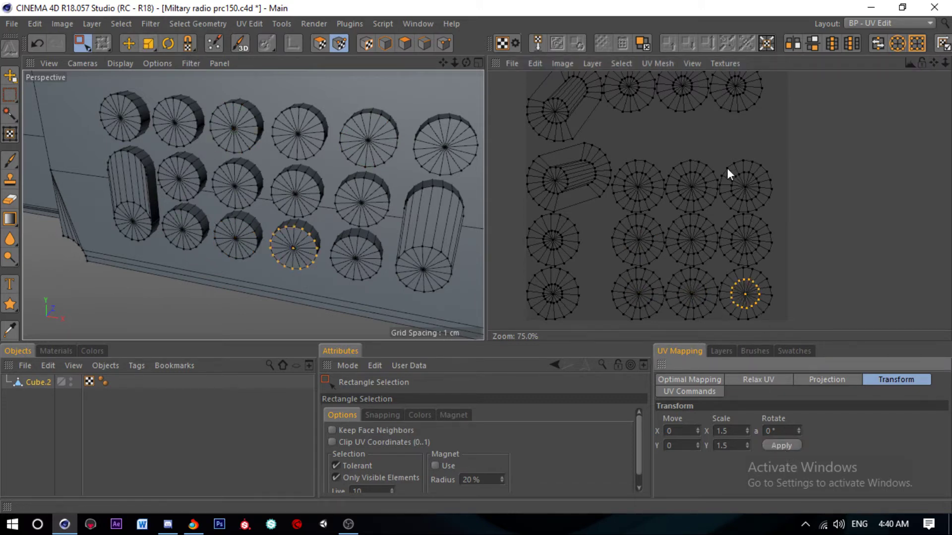
{"action": "left_click_drag", "start_coordinate": [536, 277], "coordinate": [565, 303]}
{"action": "left_click", "coordinate": [783, 444]}
{"action": "left_click", "coordinate": [781, 444]}
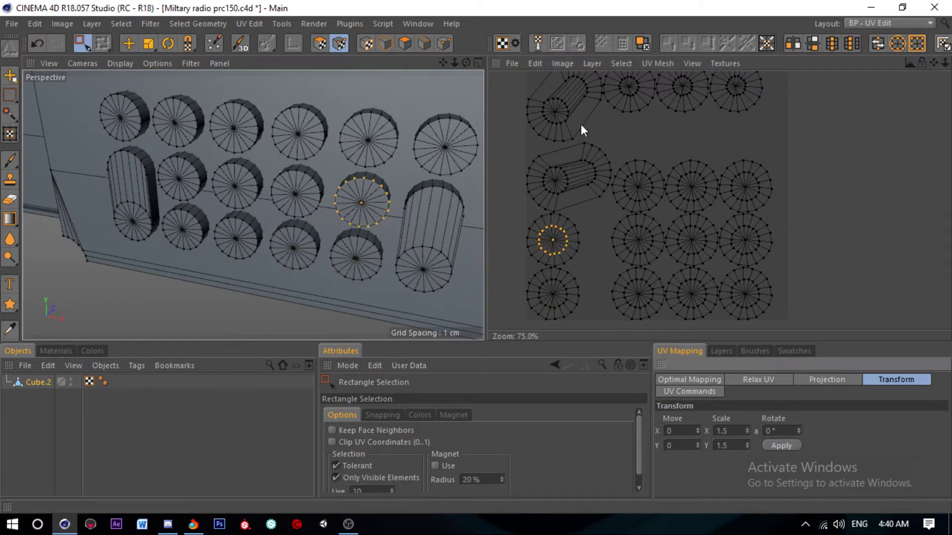
Step: Select and enlarge the cylinder-end inner rings, then undo that scaling
{"action": "scroll", "coordinate": [571, 107], "scroll_direction": "up", "scroll_amount": 1}
{"action": "scroll", "coordinate": [559, 90], "scroll_direction": "up", "scroll_amount": 1}
{"action": "left_click_drag", "start_coordinate": [563, 151], "coordinate": [580, 182]}
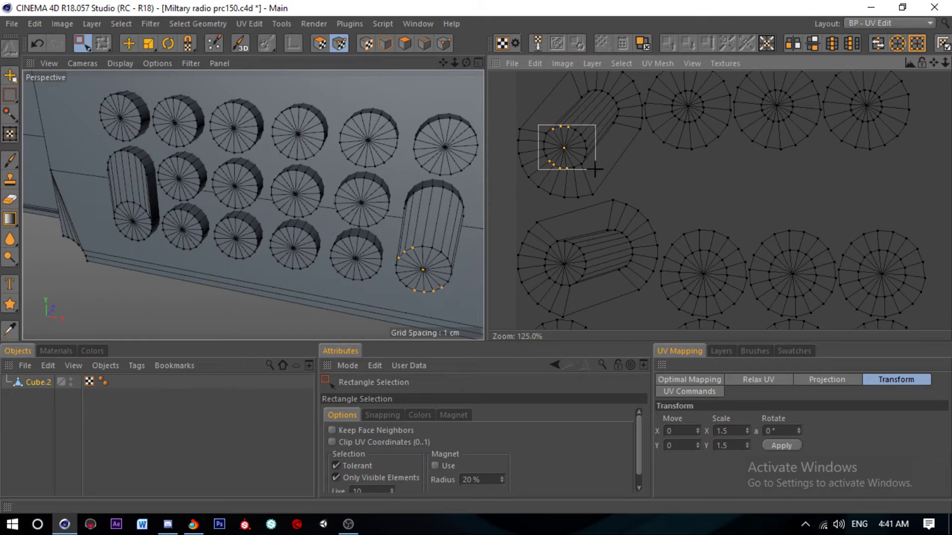
{"action": "left_click_drag", "start_coordinate": [538, 124], "coordinate": [592, 171]}
{"action": "left_click_drag", "start_coordinate": [580, 84], "coordinate": [620, 129]}
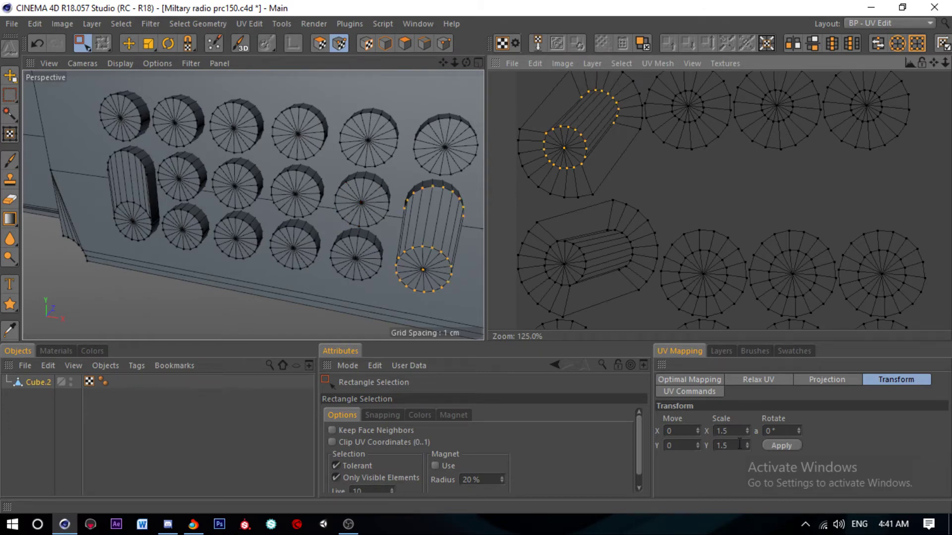
{"action": "left_click", "coordinate": [779, 445]}
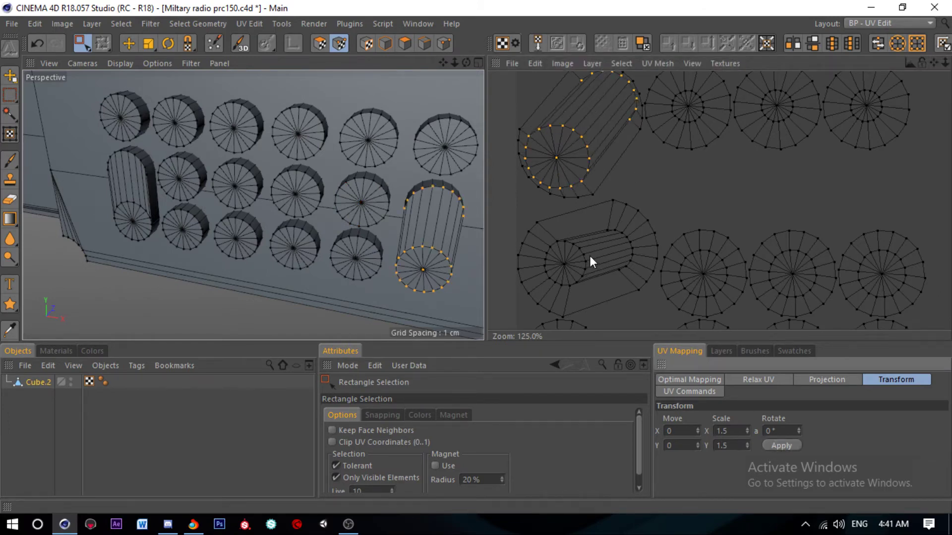
{"action": "key", "text": "ctrl+z"}
Step: Select the inner ring of the fourth circle island and scale it 1.5 times
{"action": "scroll", "coordinate": [596, 225], "scroll_direction": "up", "scroll_amount": 1}
{"action": "left_click_drag", "start_coordinate": [647, 112], "coordinate": [686, 155]}
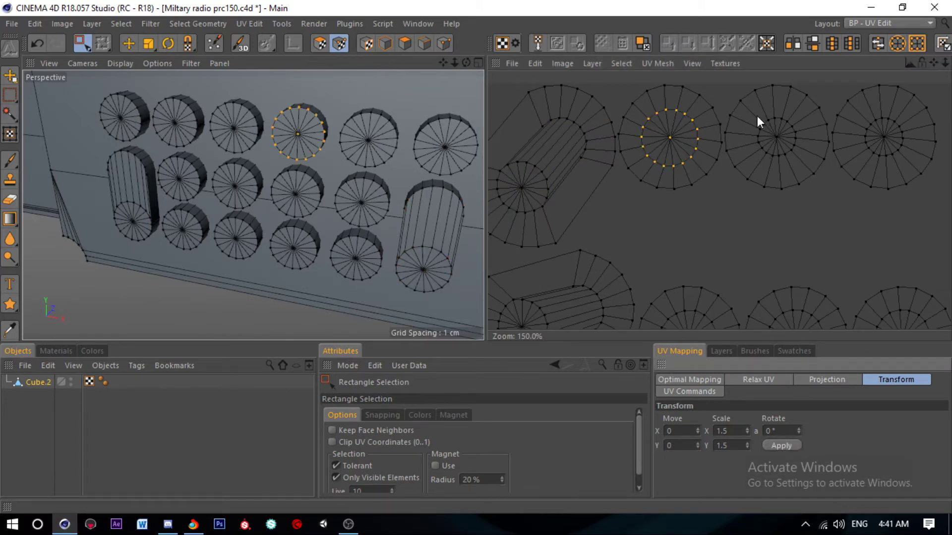
{"action": "left_click_drag", "start_coordinate": [757, 115], "coordinate": [796, 160]}
{"action": "left_click_drag", "start_coordinate": [863, 116], "coordinate": [904, 158]}
{"action": "scroll", "coordinate": [726, 192], "scroll_direction": "down", "scroll_amount": 1}
{"action": "left_click", "coordinate": [785, 446]}
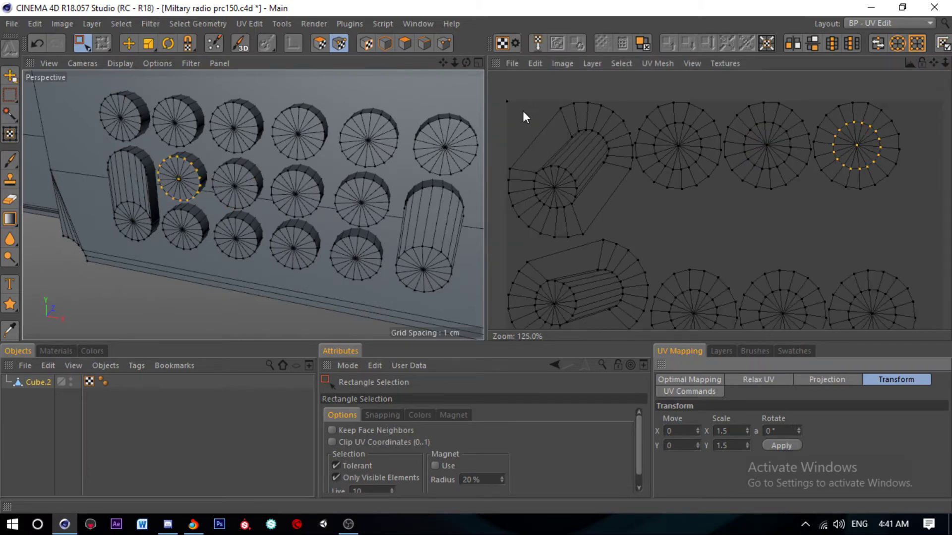
Step: Enlarge the first pill island's cap vertex ring by 1.3 on X and Y
{"action": "left_click_drag", "start_coordinate": [559, 225], "coordinate": [532, 177]}
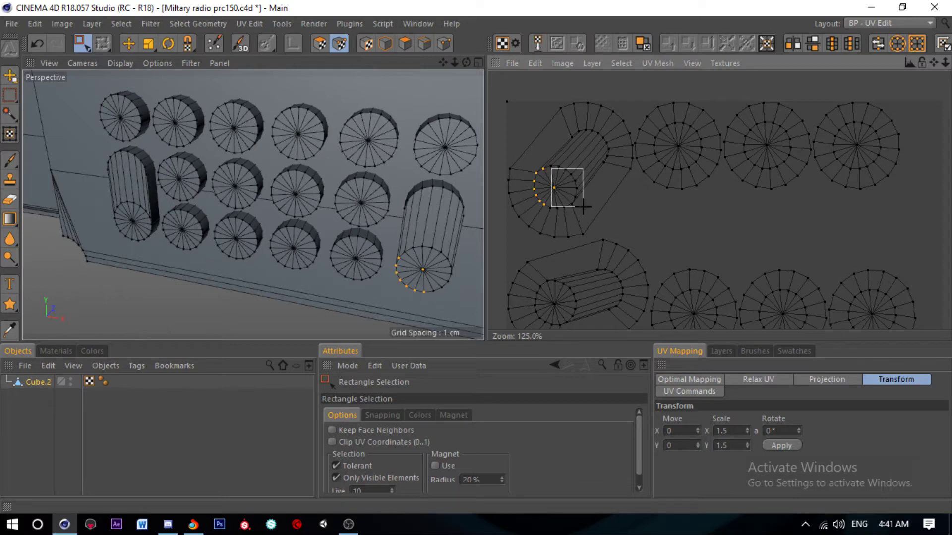
{"action": "left_click_drag", "start_coordinate": [545, 164], "coordinate": [575, 214], "text": "shift"}
{"action": "left_click_drag", "start_coordinate": [573, 118], "coordinate": [620, 180], "text": "shift"}
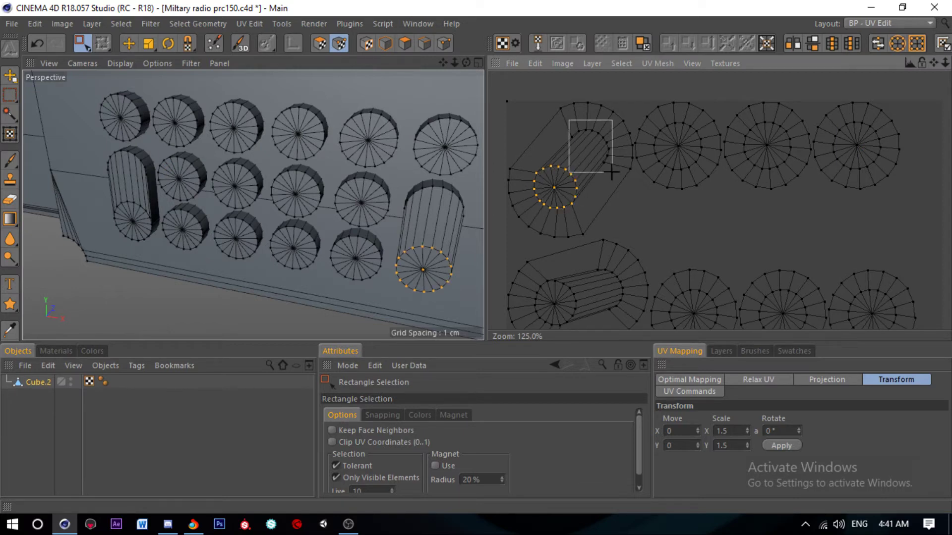
{"action": "left_click", "coordinate": [780, 445]}
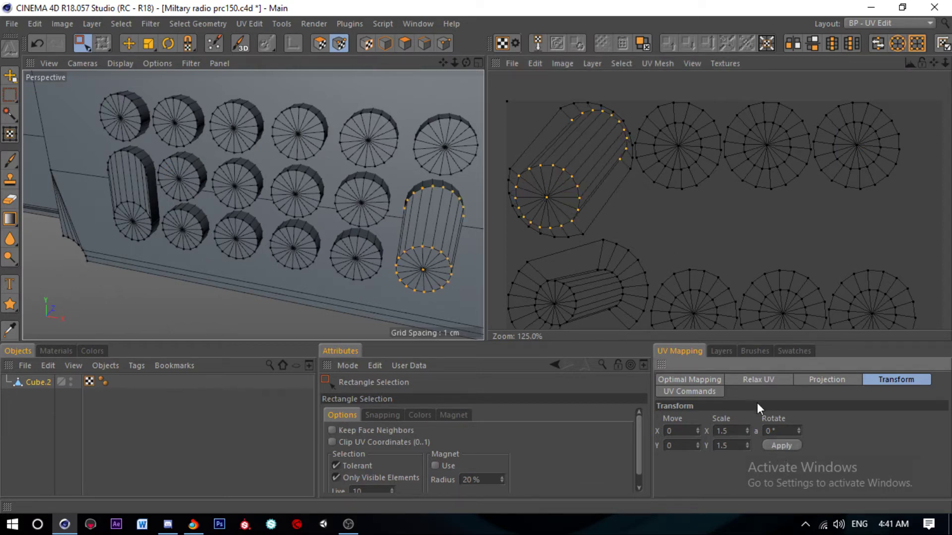
{"action": "double_click", "coordinate": [744, 429]}
{"action": "type", "text": "1"}
{"action": "key", "text": "ctrl+z"}
{"action": "left_click", "coordinate": [729, 431]}
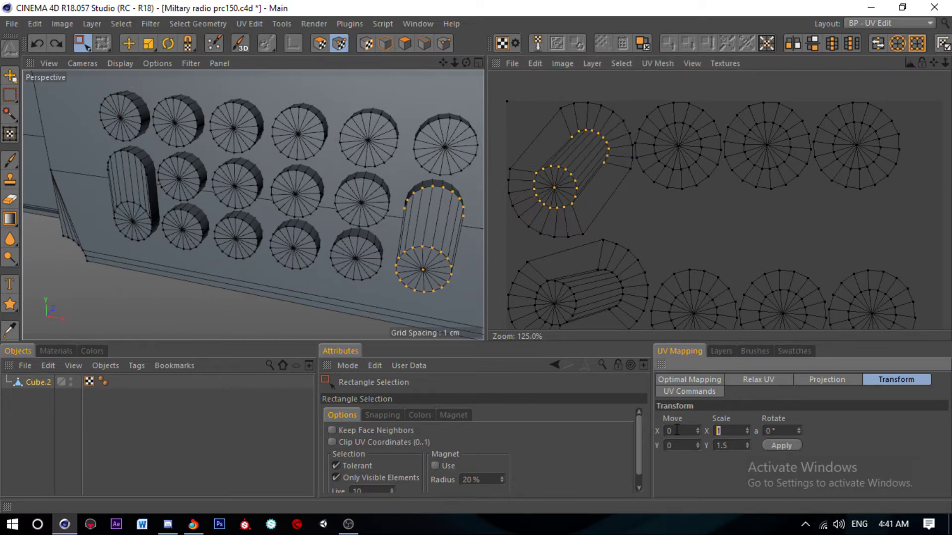
{"action": "type", "text": ".3"}
{"action": "key", "text": "Tab"}
{"action": "type", "text": "1.3"}
{"action": "left_click", "coordinate": [781, 446]}
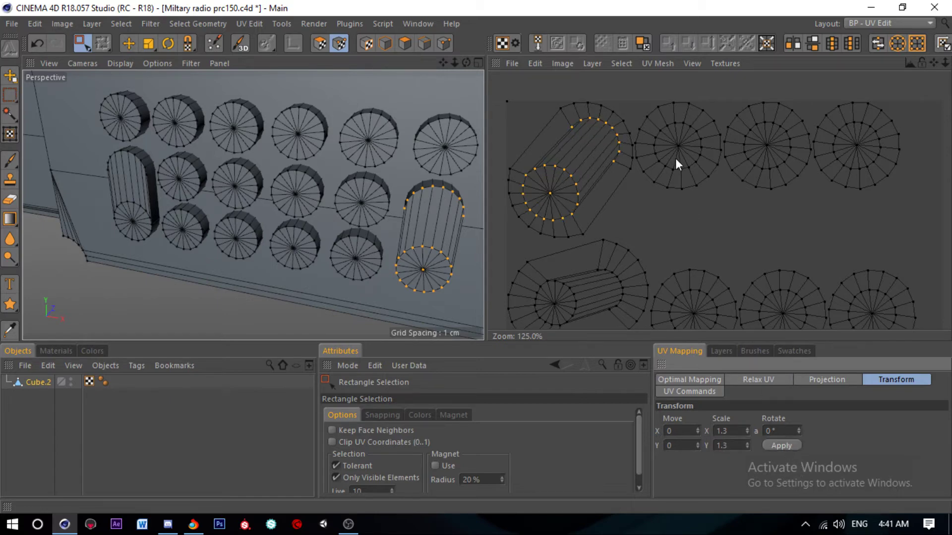
Step: Scale the second pill island's cap vertex ring up by 1.3 as well
{"action": "scroll", "coordinate": [614, 233], "scroll_direction": "up", "scroll_amount": 2}
{"action": "left_click_drag", "start_coordinate": [561, 229], "coordinate": [621, 294]}
{"action": "left_click_drag", "start_coordinate": [626, 208], "coordinate": [685, 288], "text": "shift"}
{"action": "left_click", "coordinate": [771, 446]}
Step: Clear the selection, save the radio scene, and switch to Polygon mode with rectangle selection
{"action": "key", "text": "e"}
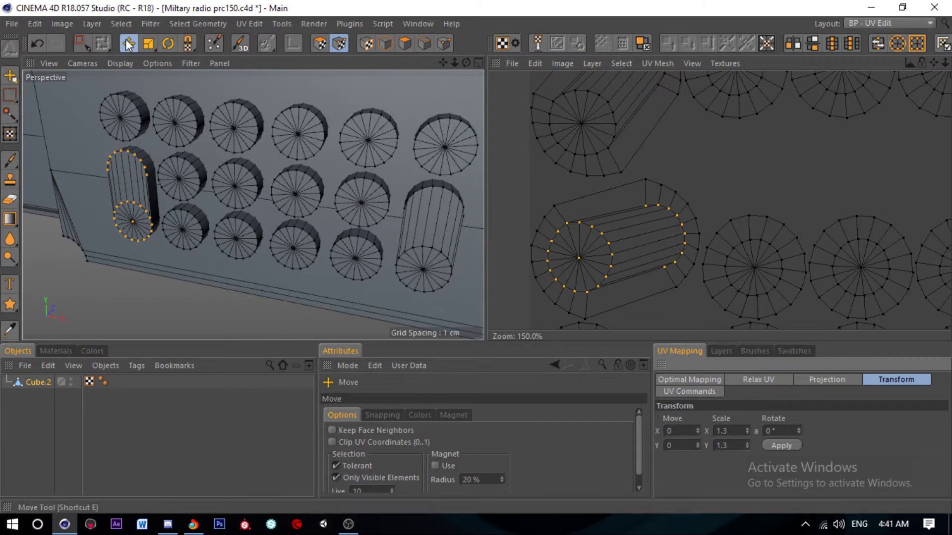
{"action": "scroll", "coordinate": [624, 201], "scroll_direction": "down", "scroll_amount": 4}
{"action": "scroll", "coordinate": [644, 201], "scroll_direction": "down", "scroll_amount": 2}
{"action": "left_click", "coordinate": [683, 200]}
{"action": "key", "text": "ctrl+s"}
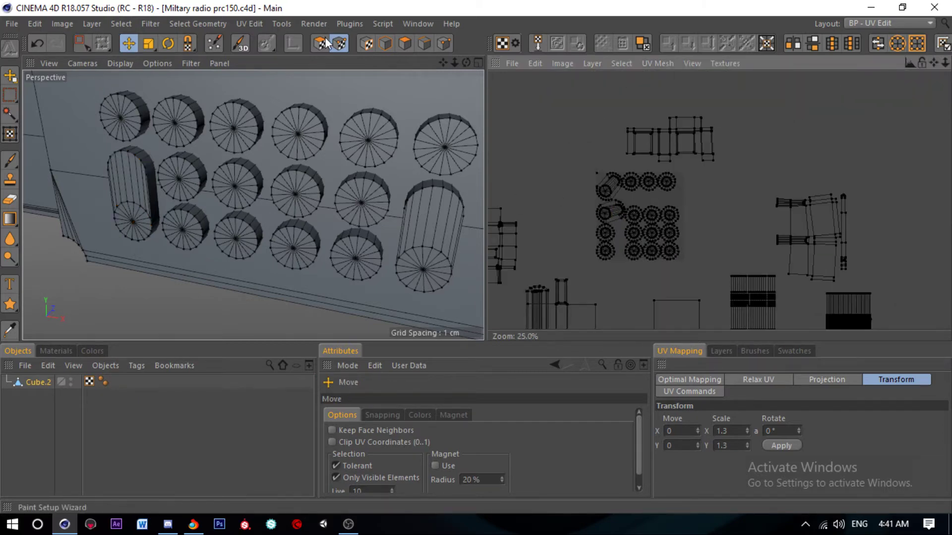
{"action": "left_click", "coordinate": [320, 43]}
{"action": "scroll", "coordinate": [605, 189], "scroll_direction": "up", "scroll_amount": 2}
{"action": "left_click", "coordinate": [80, 43]}
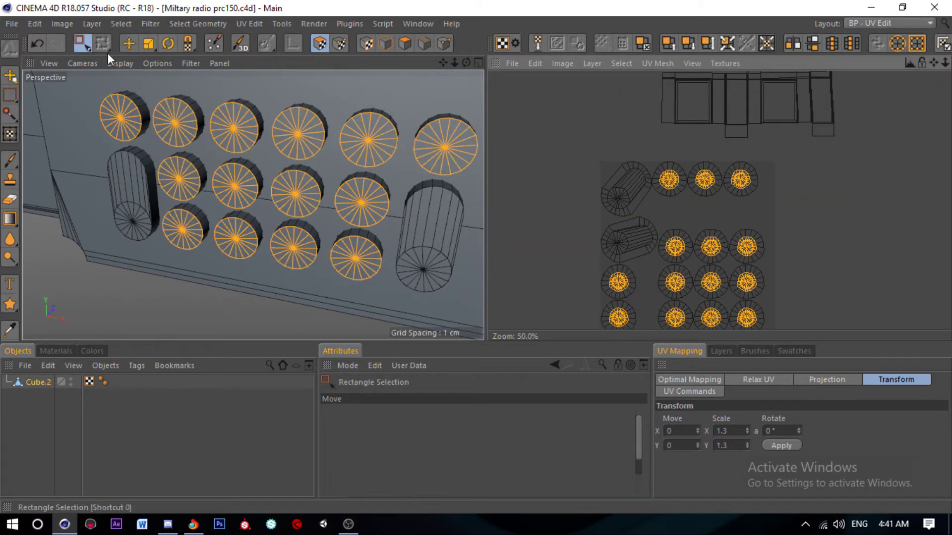
{"action": "scroll", "coordinate": [644, 230], "scroll_direction": "down", "scroll_amount": 1}
{"action": "scroll", "coordinate": [623, 218], "scroll_direction": "up", "scroll_amount": 2}
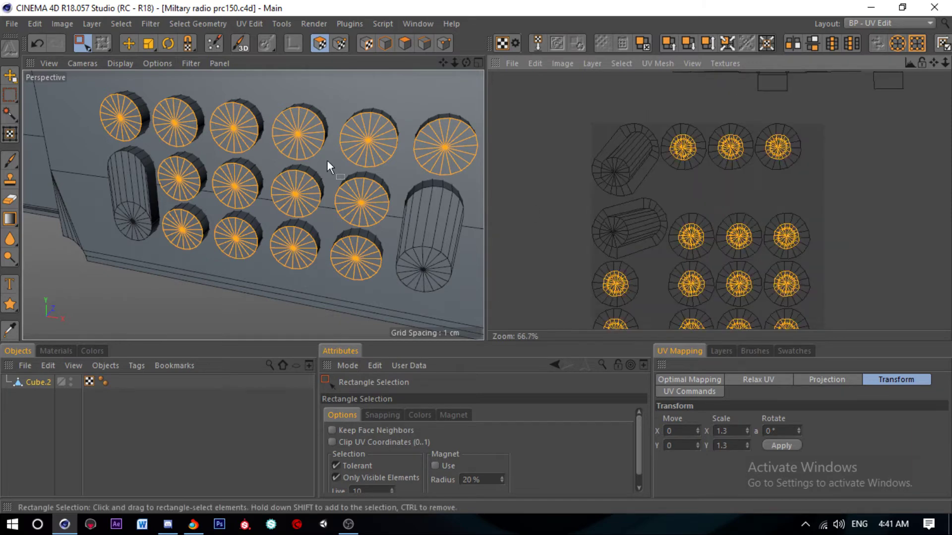
{"action": "left_click", "coordinate": [404, 44]}
Step: Select the left pill UV island and try a rotation, then undo it
{"action": "double_click", "coordinate": [134, 207]}
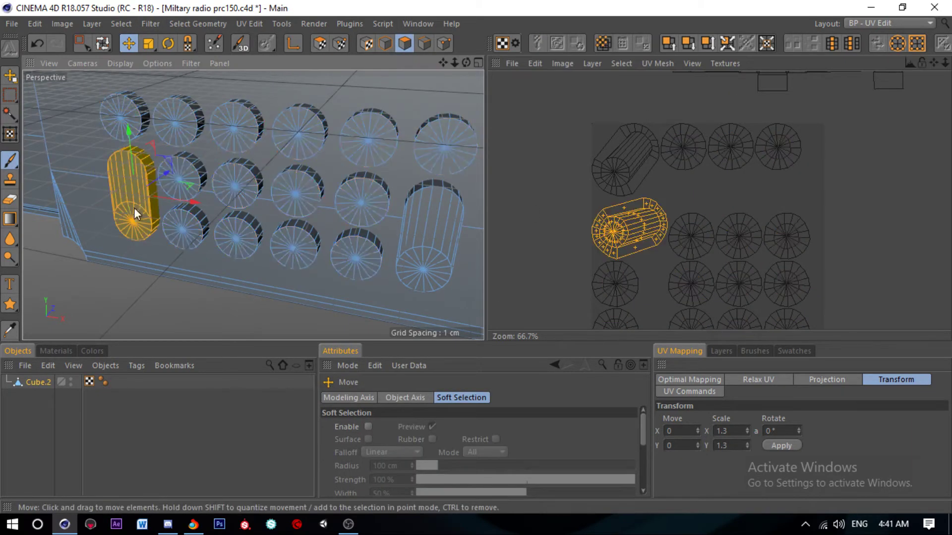
{"action": "key", "text": "r"}
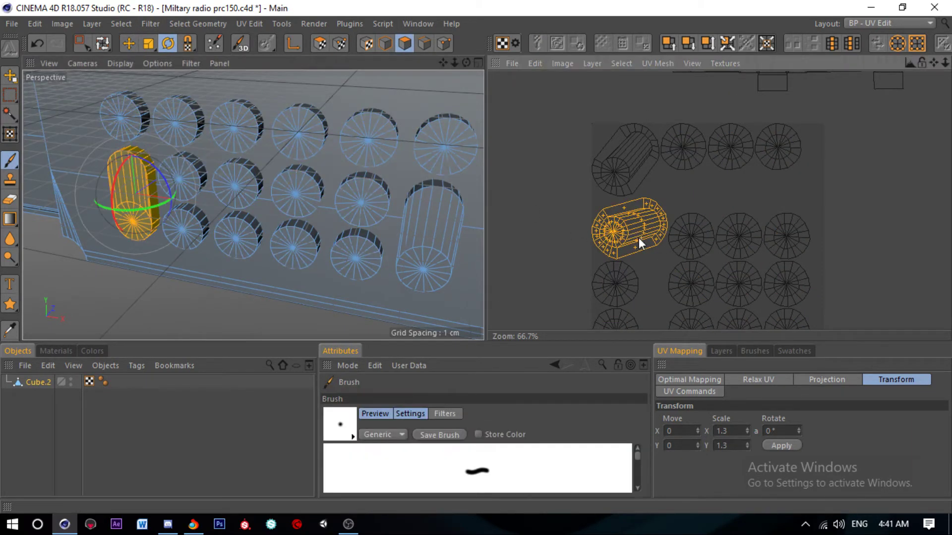
{"action": "left_click", "coordinate": [173, 39]}
{"action": "scroll", "coordinate": [640, 258], "scroll_direction": "up", "scroll_amount": 2}
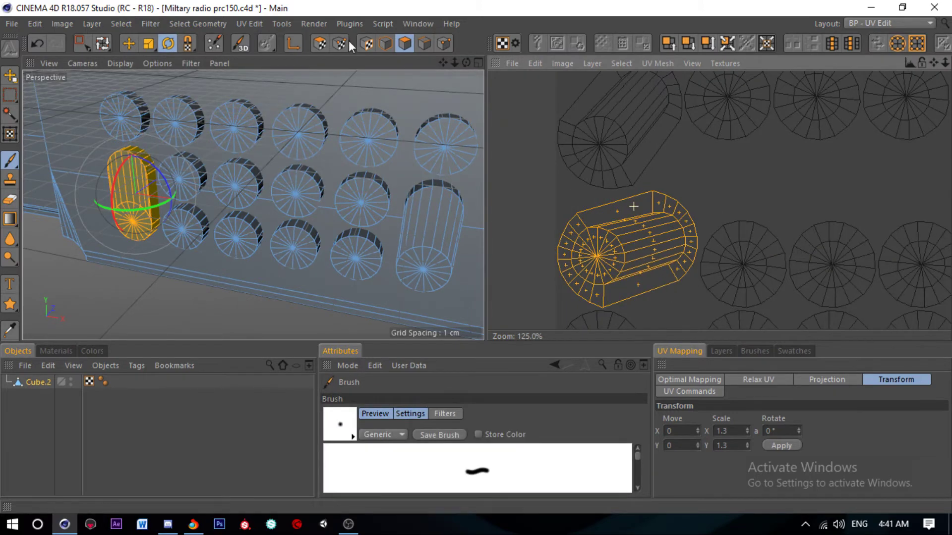
{"action": "left_click", "coordinate": [319, 43]}
{"action": "scroll", "coordinate": [651, 278], "scroll_direction": "up", "scroll_amount": 2}
{"action": "left_click_drag", "start_coordinate": [650, 278], "coordinate": [677, 258]}
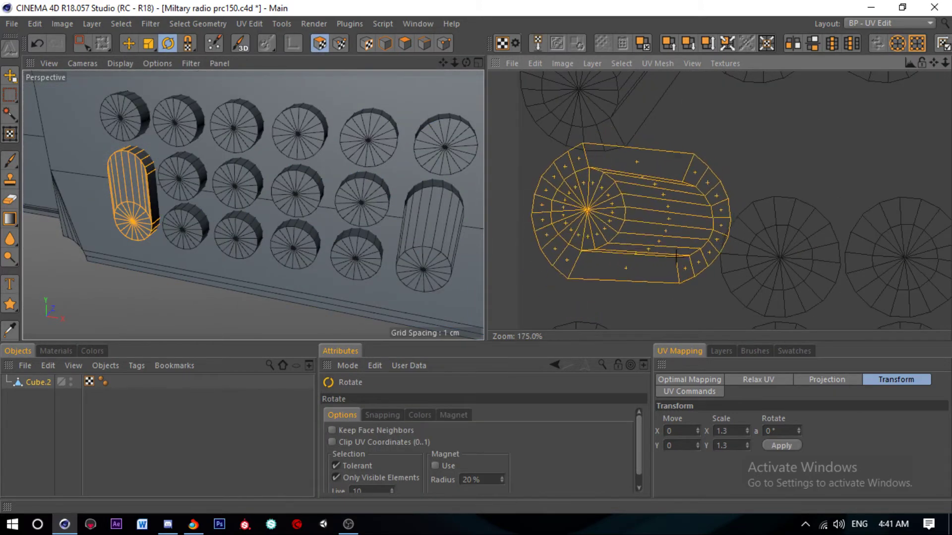
{"action": "key", "text": "ctrl+z"}
{"action": "key", "text": "ctrl+z"}
{"action": "key", "text": "ctrl+z"}
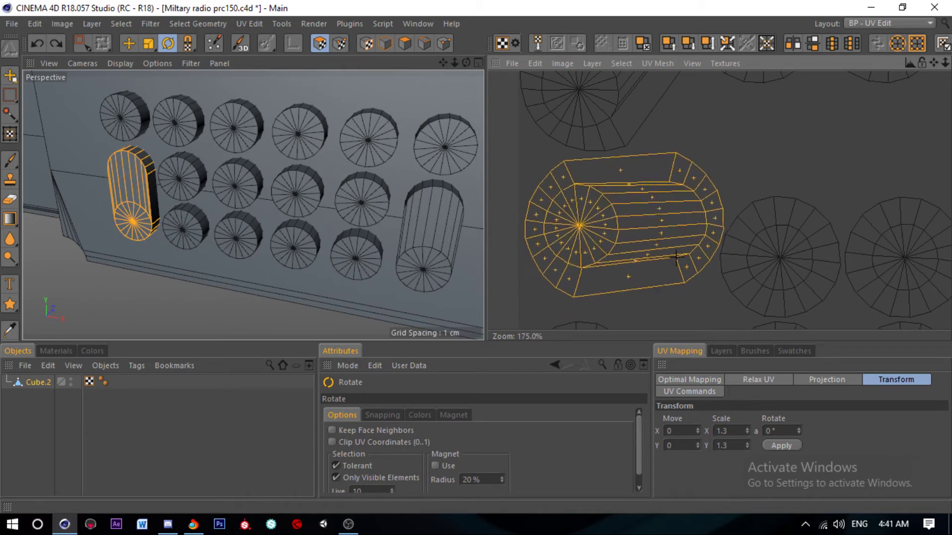
{"action": "key", "text": "ctrl+z"}
{"action": "key", "text": "ctrl+z"}
{"action": "key", "text": "ctrl+z"}
{"action": "key", "text": "ctrl+z"}
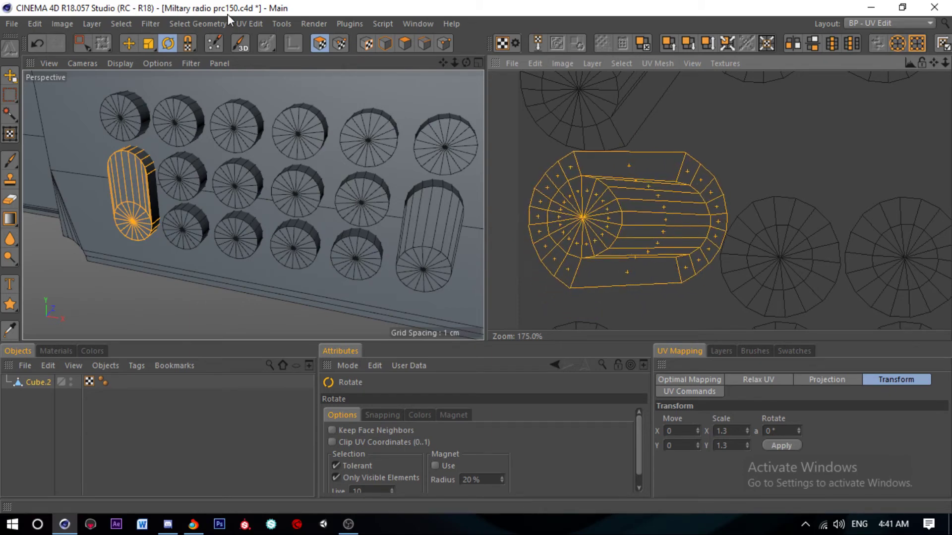
Step: Move the left pill UV island to a new spot in the layout
{"action": "left_click", "coordinate": [128, 44]}
{"action": "scroll", "coordinate": [638, 197], "scroll_direction": "up", "scroll_amount": 1}
{"action": "middle_click_drag", "start_coordinate": [638, 197], "coordinate": [621, 233]}
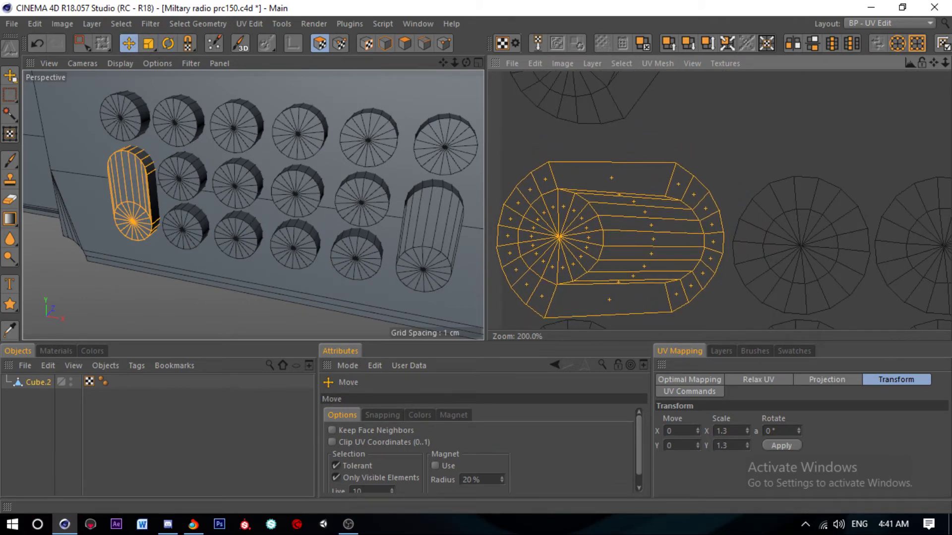
{"action": "scroll", "coordinate": [642, 189], "scroll_direction": "down", "scroll_amount": 3}
{"action": "scroll", "coordinate": [643, 191], "scroll_direction": "up", "scroll_amount": 2}
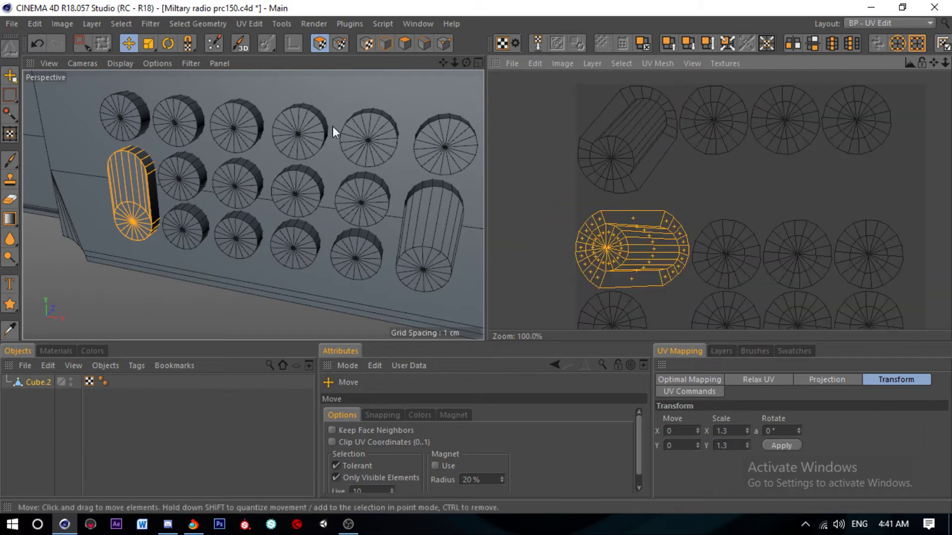
Step: Box-select the upper pill UV island and rotate it to horizontal
{"action": "left_click", "coordinate": [82, 39]}
{"action": "left_click_drag", "start_coordinate": [548, 85], "coordinate": [673, 187]}
{"action": "left_click", "coordinate": [168, 44]}
{"action": "mouse_move", "coordinate": [639, 141]}
{"action": "left_mouse_down"}
{"action": "mouse_move", "coordinate": [632, 151]}
{"action": "mouse_move", "coordinate": [668, 155]}
{"action": "left_mouse_up"}
Step: Try Optimal Mapping Realign on all islands, then undo it
{"action": "key", "text": "ctrl+a"}
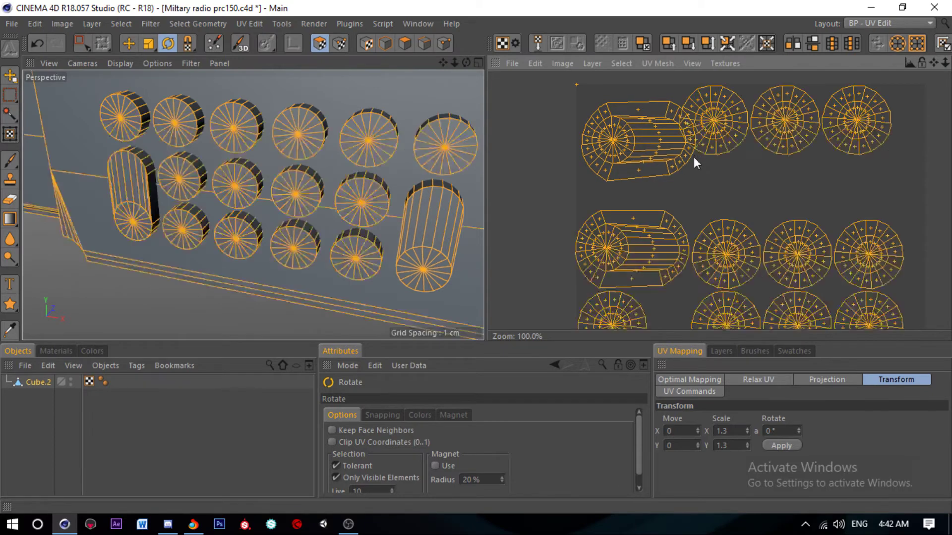
{"action": "left_click", "coordinate": [718, 380]}
{"action": "left_click", "coordinate": [678, 485]}
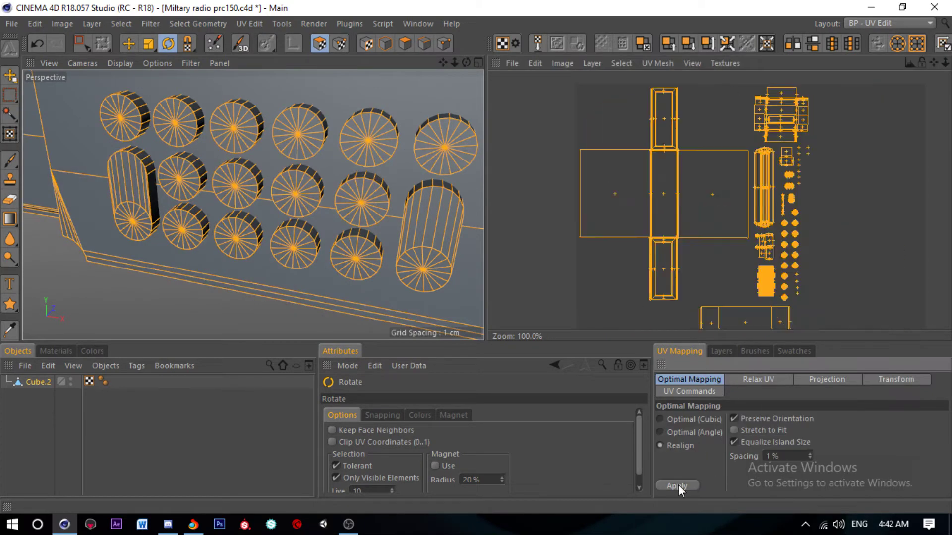
{"action": "key", "text": "ctrl+z"}
{"action": "scroll", "coordinate": [674, 151], "scroll_direction": "down", "scroll_amount": 5}
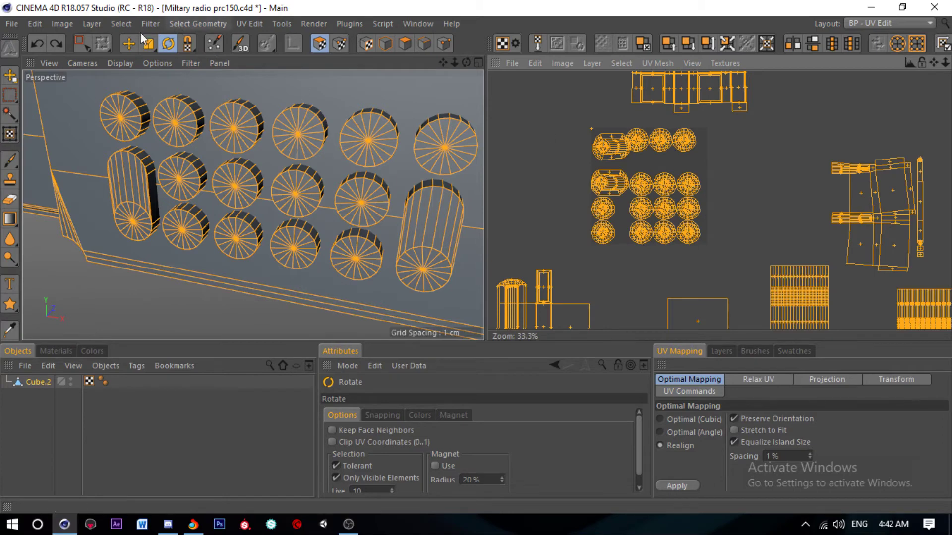
Step: Realign and pack only the keypad button islands into a compact four-row grid
{"action": "left_click", "coordinate": [82, 43]}
{"action": "left_click_drag", "start_coordinate": [561, 122], "coordinate": [768, 262]}
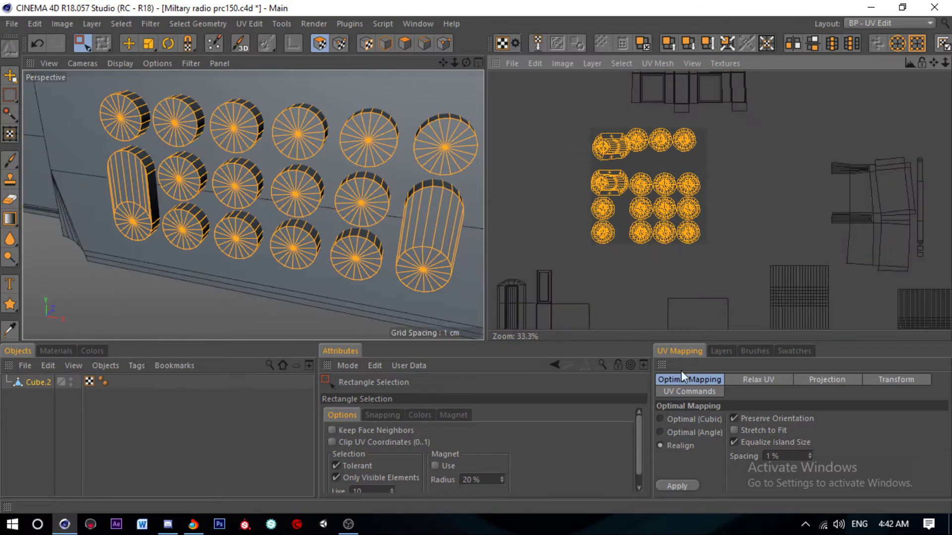
{"action": "left_click", "coordinate": [678, 486]}
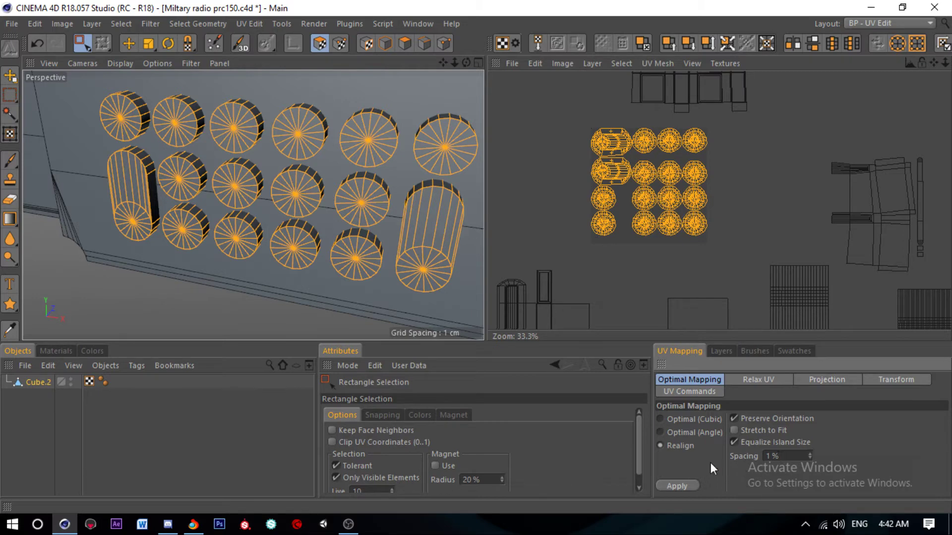
{"action": "left_click", "coordinate": [685, 487]}
{"action": "left_click", "coordinate": [686, 487]}
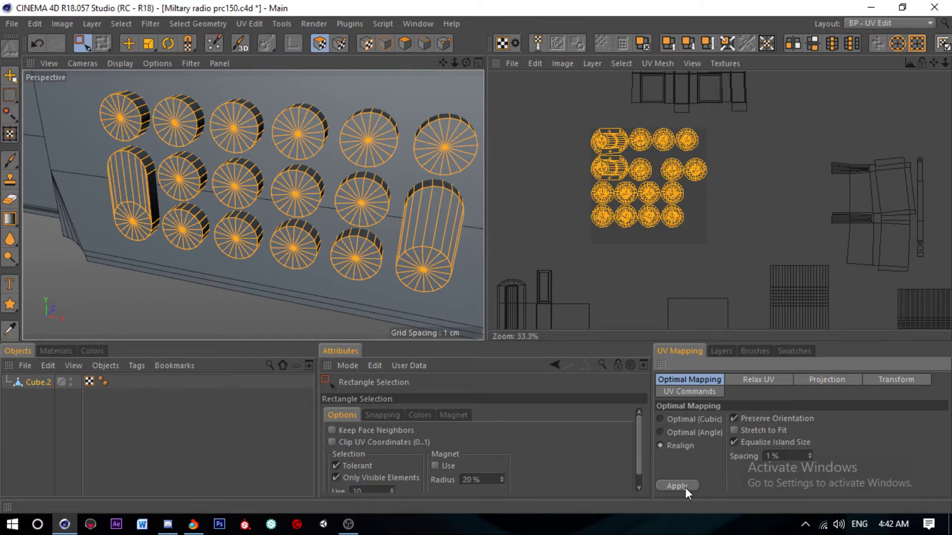
{"action": "scroll", "coordinate": [640, 161], "scroll_direction": "up", "scroll_amount": 2}
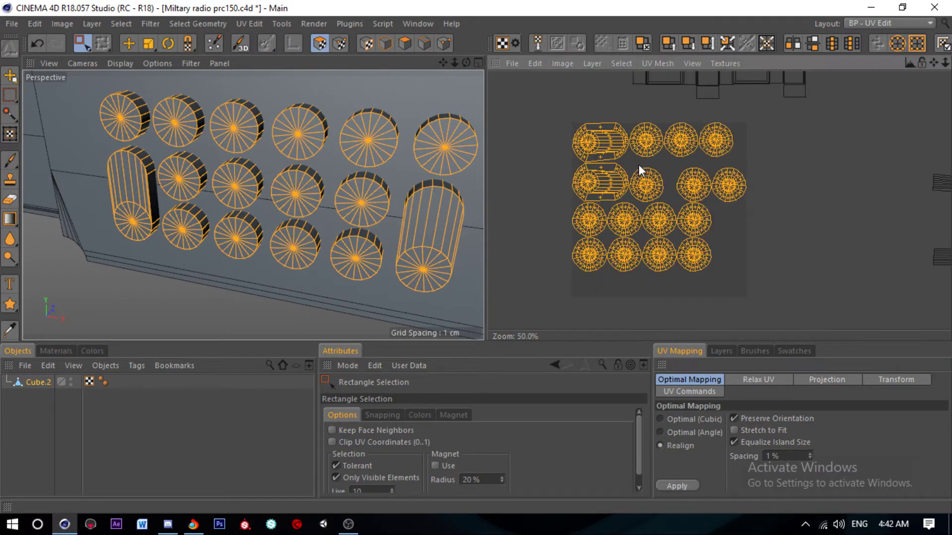
{"action": "scroll", "coordinate": [652, 170], "scroll_direction": "up", "scroll_amount": 2}
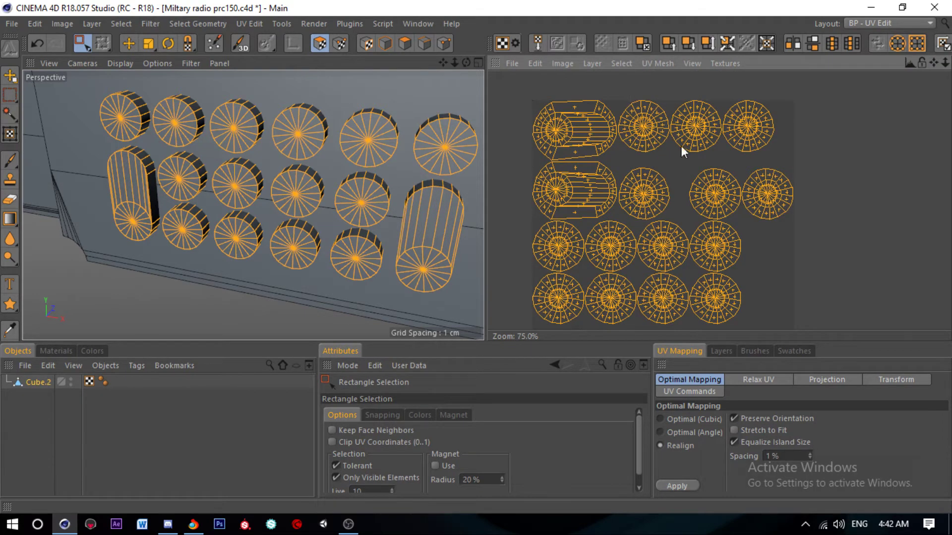
{"action": "scroll", "coordinate": [694, 149], "scroll_direction": "down", "scroll_amount": 1}
Step: Deselect, then box-select two of the round button islands
{"action": "left_click", "coordinate": [782, 202]}
{"action": "scroll", "coordinate": [779, 198], "scroll_direction": "up", "scroll_amount": 1}
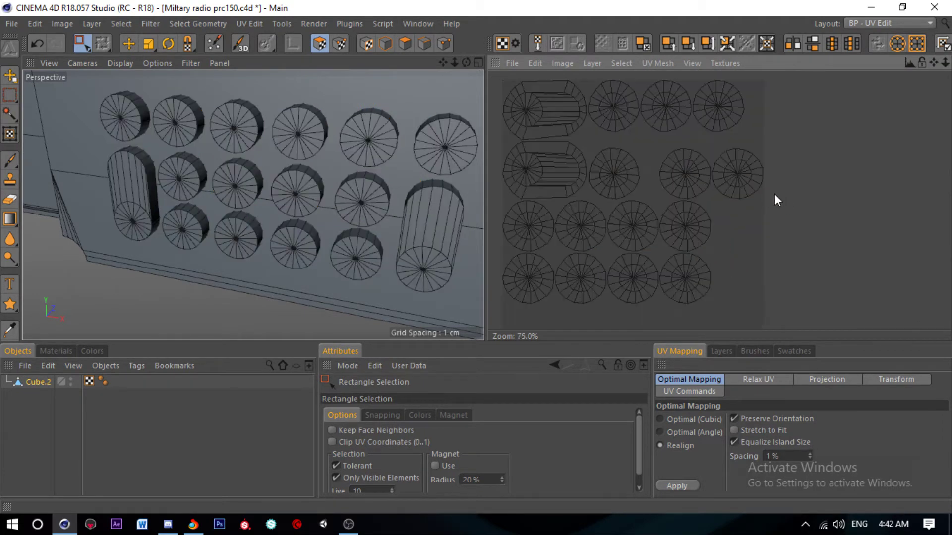
{"action": "left_click_drag", "start_coordinate": [779, 199], "coordinate": [660, 155]}
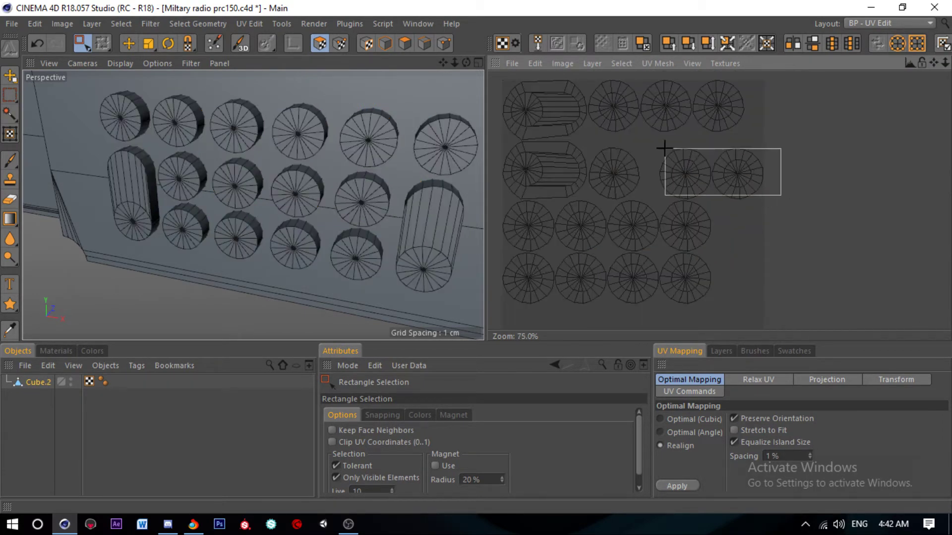
Step: Nudge the two selected button islands left and save the scene
{"action": "left_click", "coordinate": [128, 43]}
{"action": "scroll", "coordinate": [694, 186], "scroll_direction": "up", "scroll_amount": 2}
{"action": "left_click_drag", "start_coordinate": [677, 148], "coordinate": [669, 151]}
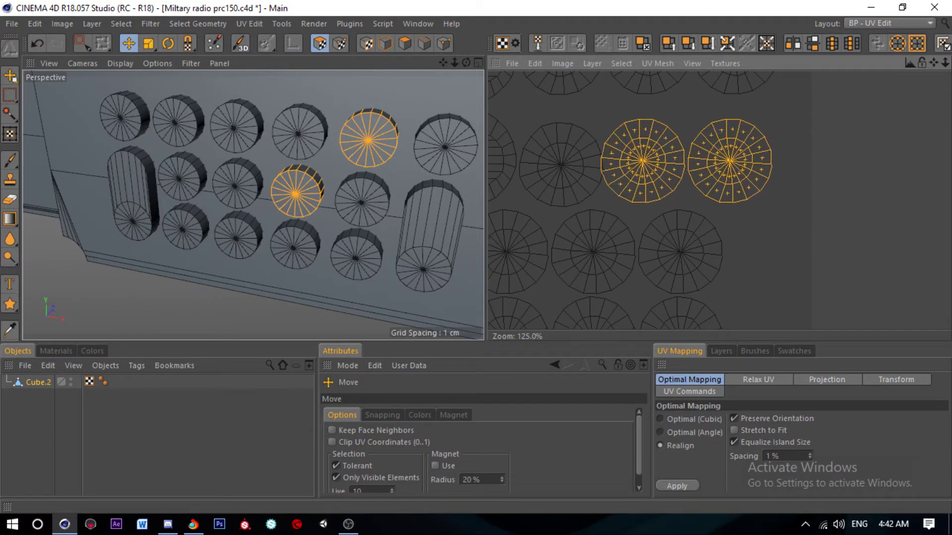
{"action": "left_click_drag", "start_coordinate": [773, 196], "coordinate": [774, 198]}
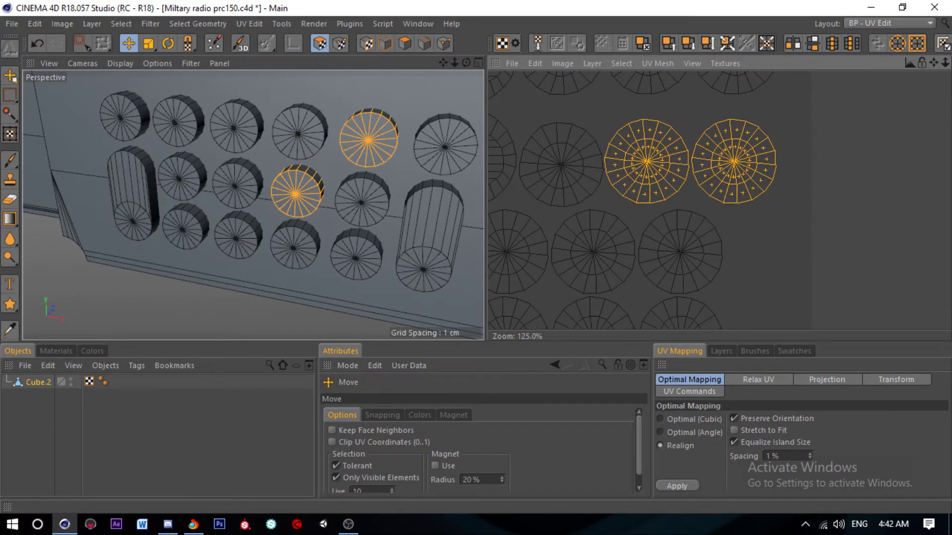
{"action": "left_click", "coordinate": [781, 218]}
{"action": "scroll", "coordinate": [781, 218], "scroll_direction": "down", "scroll_amount": 2}
{"action": "key", "text": "ctrl+s"}
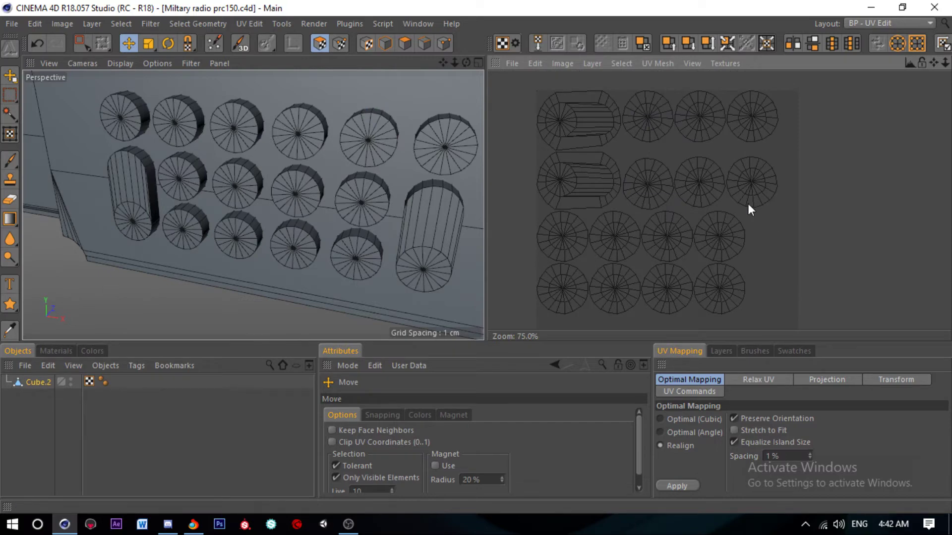
Step: Move all keypad button islands as a block above-left of the UV square
{"action": "scroll", "coordinate": [748, 204], "scroll_direction": "down", "scroll_amount": 1}
{"action": "left_click", "coordinate": [81, 43]}
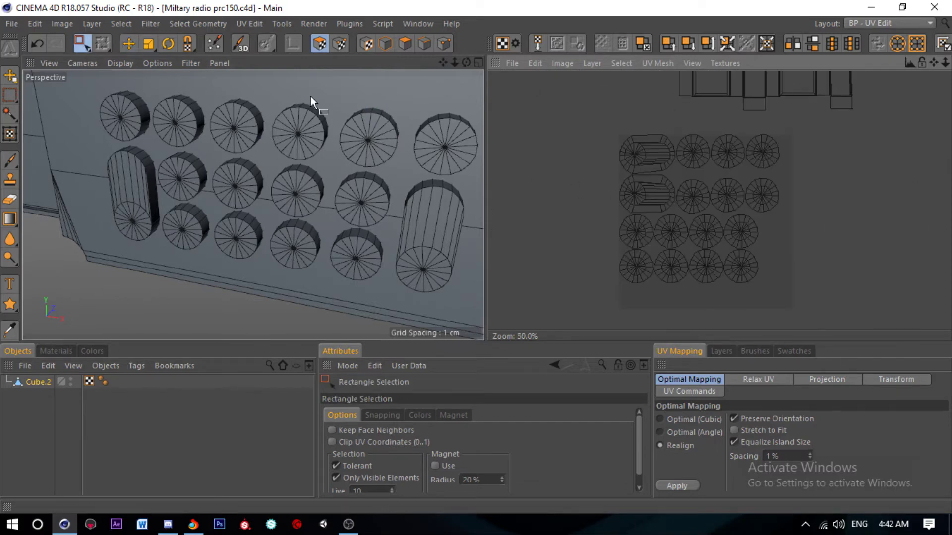
{"action": "left_click_drag", "start_coordinate": [585, 124], "coordinate": [807, 291]}
{"action": "key", "text": "e"}
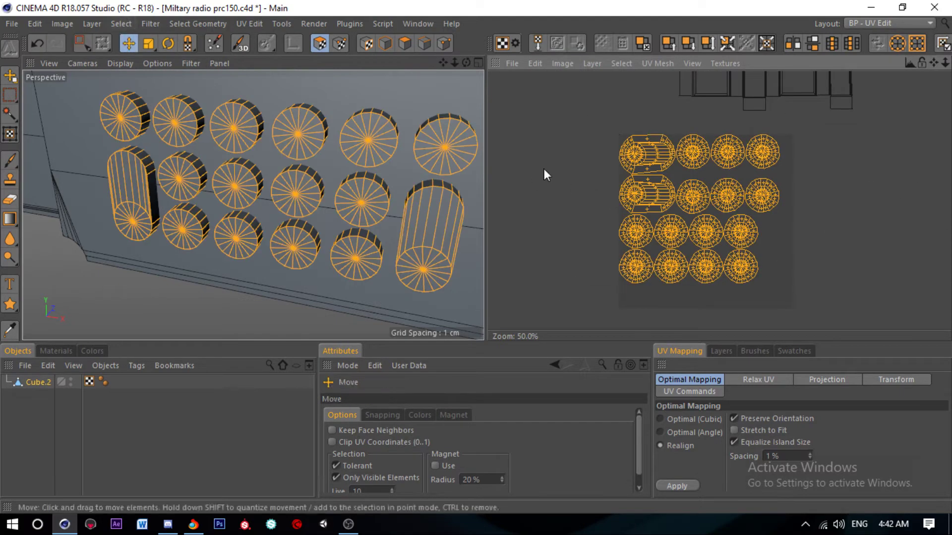
{"action": "scroll", "coordinate": [617, 174], "scroll_direction": "down", "scroll_amount": 2}
{"action": "left_click_drag", "start_coordinate": [651, 191], "coordinate": [576, 116]}
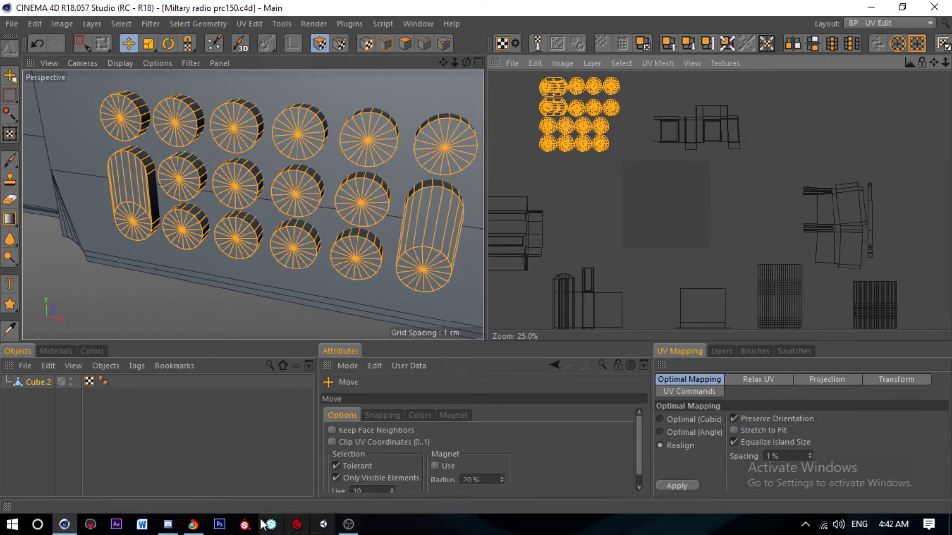
Step: Check the radio reference photo in Chrome
{"action": "left_click", "coordinate": [195, 524]}
{"action": "scroll", "coordinate": [495, 357], "scroll_direction": "down", "scroll_amount": 2}
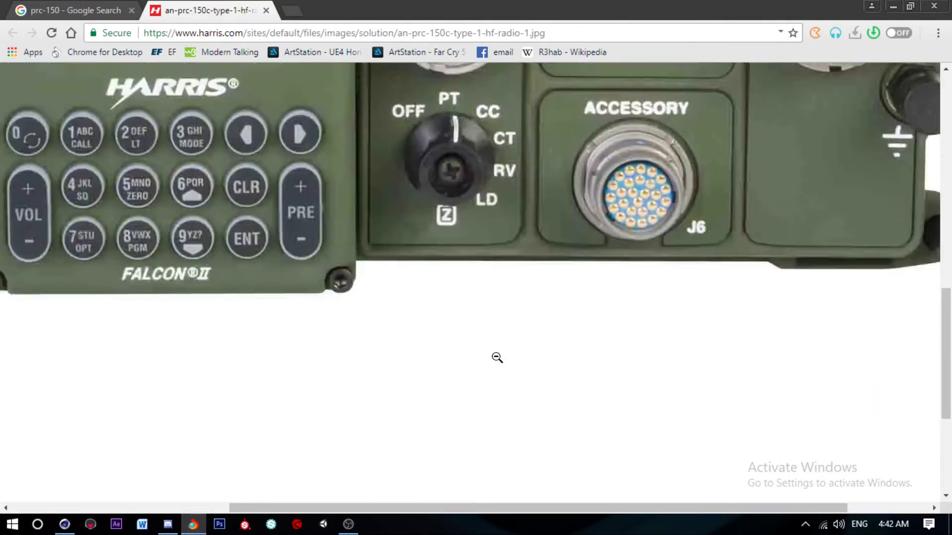
{"action": "scroll", "coordinate": [495, 357], "scroll_direction": "up", "scroll_amount": 4}
Step: Back in Cinema 4D, switch to Live Selection, clear the button islands and view the whole radio
{"action": "left_click", "coordinate": [64, 524]}
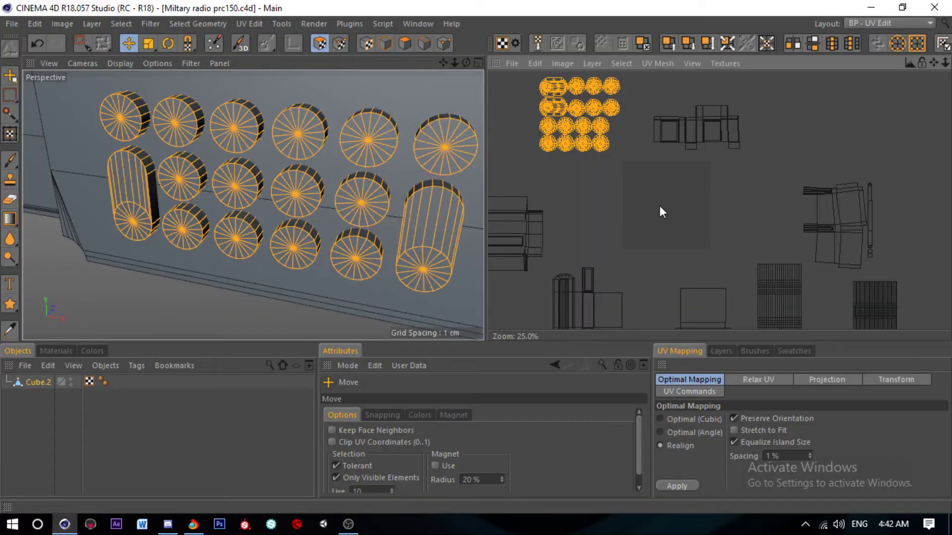
{"action": "left_click", "coordinate": [83, 44]}
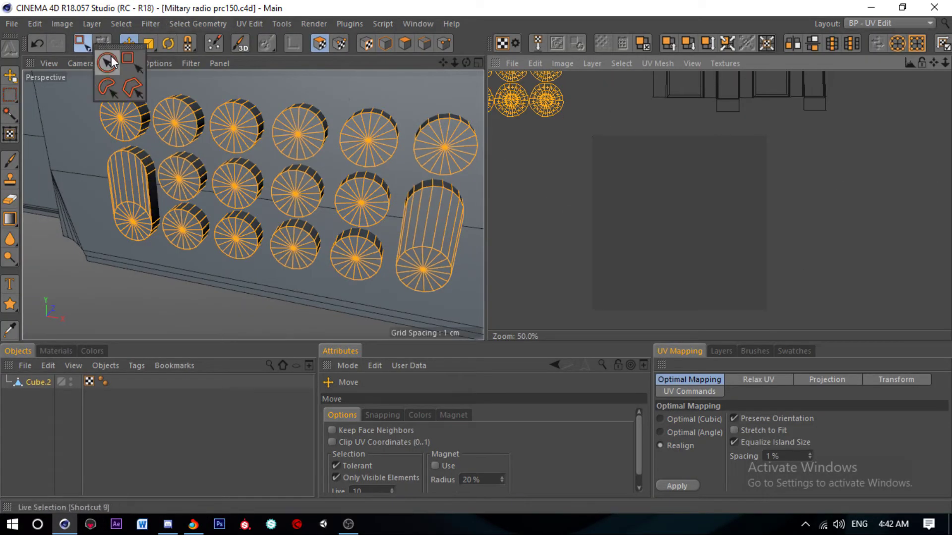
{"action": "left_click", "coordinate": [111, 56]}
{"action": "left_click", "coordinate": [594, 149]}
{"action": "scroll", "coordinate": [254, 212], "scroll_direction": "down", "scroll_amount": 5}
{"action": "scroll", "coordinate": [325, 189], "scroll_direction": "down", "scroll_amount": 4}
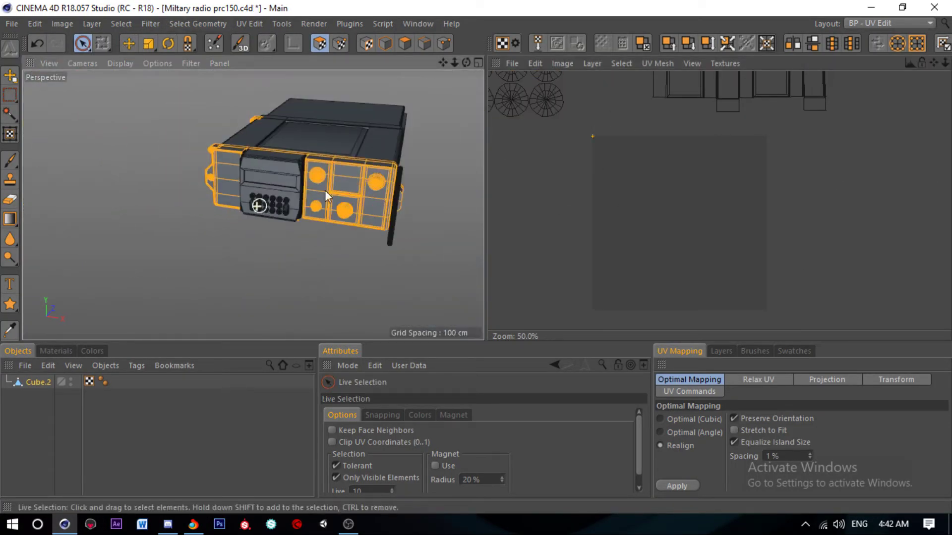
{"action": "mouse_move", "coordinate": [325, 190]}
{"action": "left_mouse_down", "text": "alt"}
{"action": "mouse_move", "coordinate": [315, 201]}
{"action": "mouse_move", "coordinate": [321, 165]}
{"action": "mouse_move", "coordinate": [364, 153]}
{"action": "mouse_move", "coordinate": [223, 216]}
{"action": "left_mouse_up", "text": "alt"}
{"action": "scroll", "coordinate": [321, 165], "scroll_direction": "up", "scroll_amount": 5}
{"action": "scroll", "coordinate": [203, 203], "scroll_direction": "up", "scroll_amount": 2}
{"action": "scroll", "coordinate": [204, 203], "scroll_direction": "up", "scroll_amount": 2}
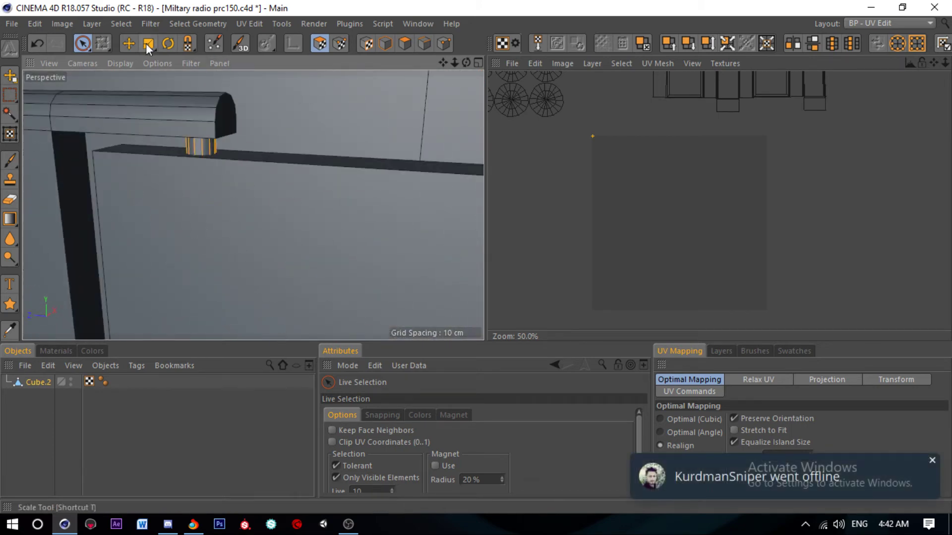
Step: Store the small handle cylinder's selected edges as a selection tag
{"action": "left_click", "coordinate": [128, 43]}
{"action": "left_click", "coordinate": [424, 43]}
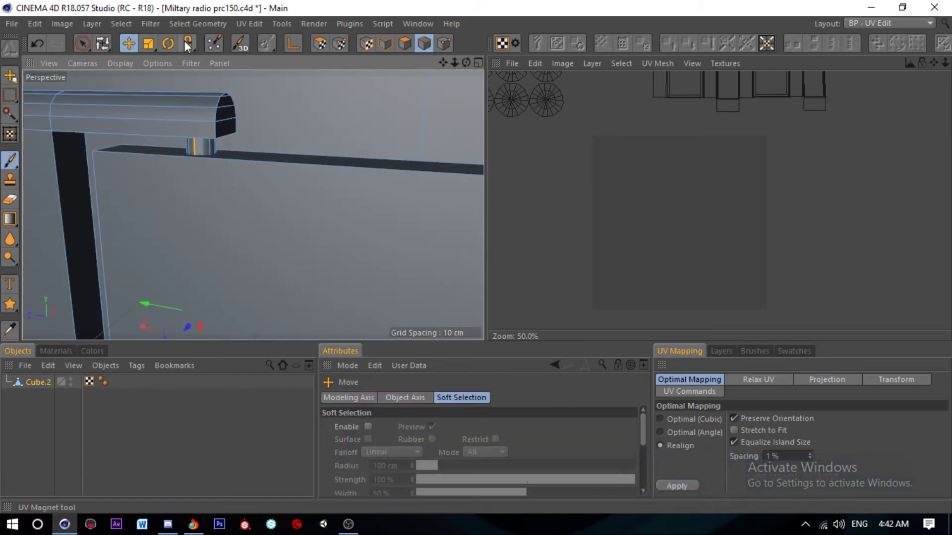
{"action": "left_click", "coordinate": [197, 23]}
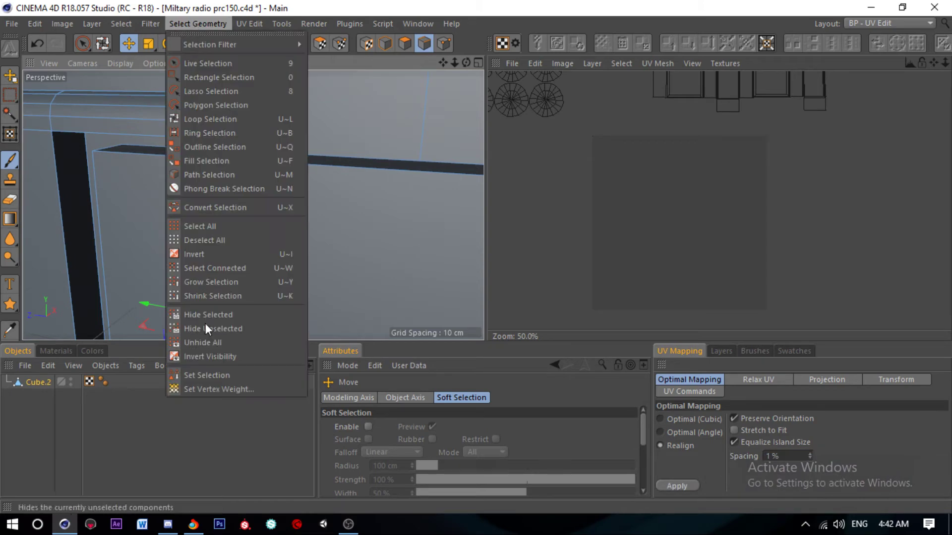
{"action": "left_click", "coordinate": [233, 371]}
{"action": "left_click", "coordinate": [321, 43]}
{"action": "left_click", "coordinate": [403, 44]}
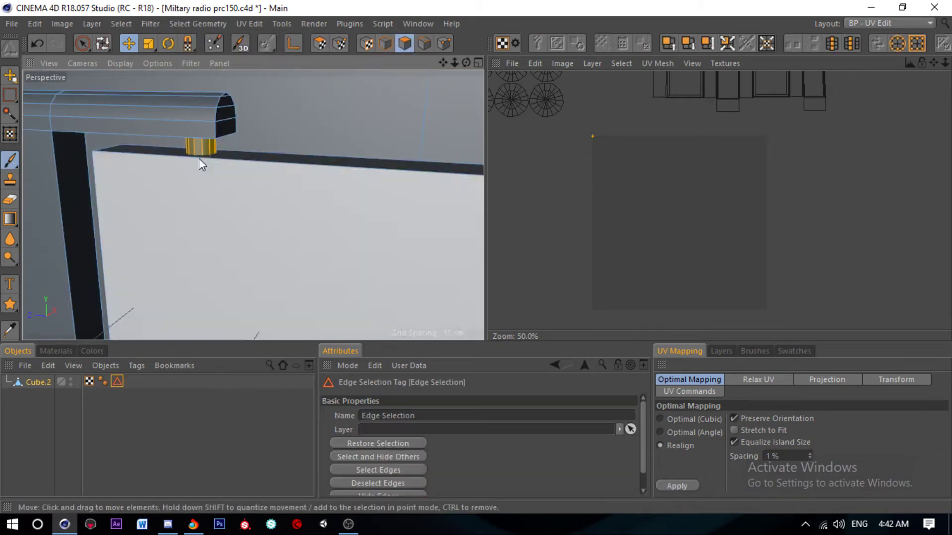
{"action": "left_click", "coordinate": [194, 156]}
{"action": "left_click", "coordinate": [197, 144]}
Step: Relax the cylinder's UVs with Cut Selected Edges into one straight strip
{"action": "left_click", "coordinate": [320, 43]}
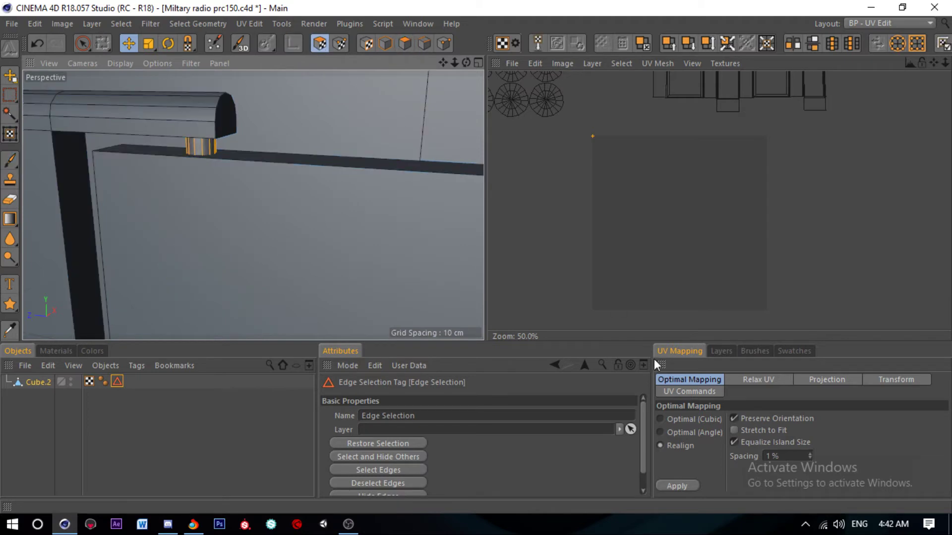
{"action": "left_click", "coordinate": [744, 379]}
{"action": "left_click", "coordinate": [695, 479]}
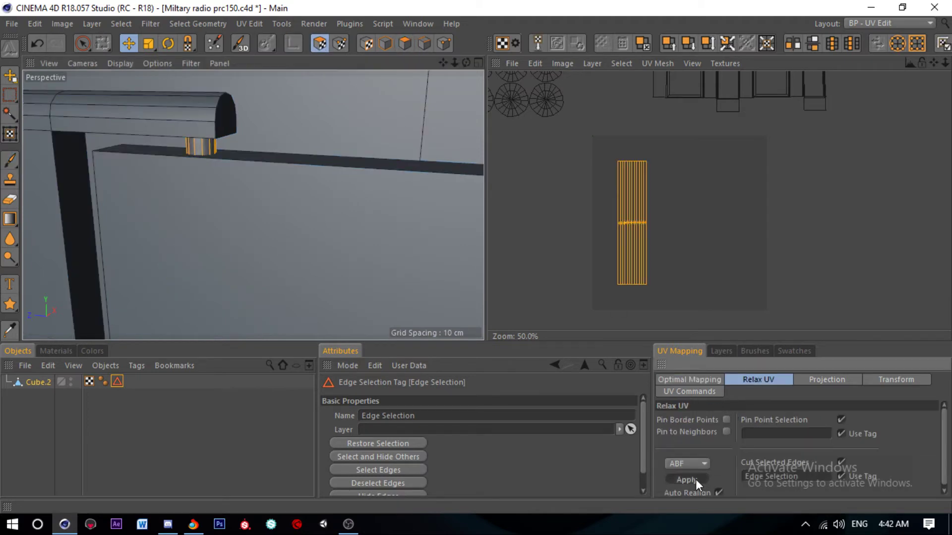
{"action": "left_click", "coordinate": [424, 44]}
{"action": "mouse_move", "coordinate": [254, 147]}
{"action": "left_mouse_down", "text": "alt"}
{"action": "mouse_move", "coordinate": [374, 198]}
{"action": "mouse_move", "coordinate": [298, 263]}
{"action": "mouse_move", "coordinate": [342, 170]}
{"action": "mouse_move", "coordinate": [295, 162]}
{"action": "mouse_move", "coordinate": [370, 52]}
{"action": "left_mouse_up", "text": "alt"}
Step: Select the side block's polygons and split them into a new object
{"action": "left_click", "coordinate": [395, 70]}
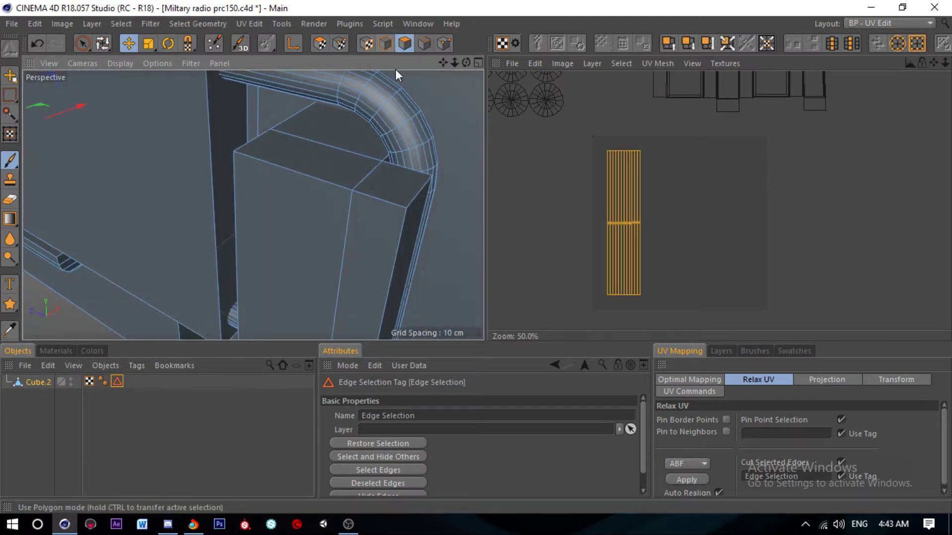
{"action": "left_click", "coordinate": [353, 165]}
{"action": "right_click", "coordinate": [347, 166]}
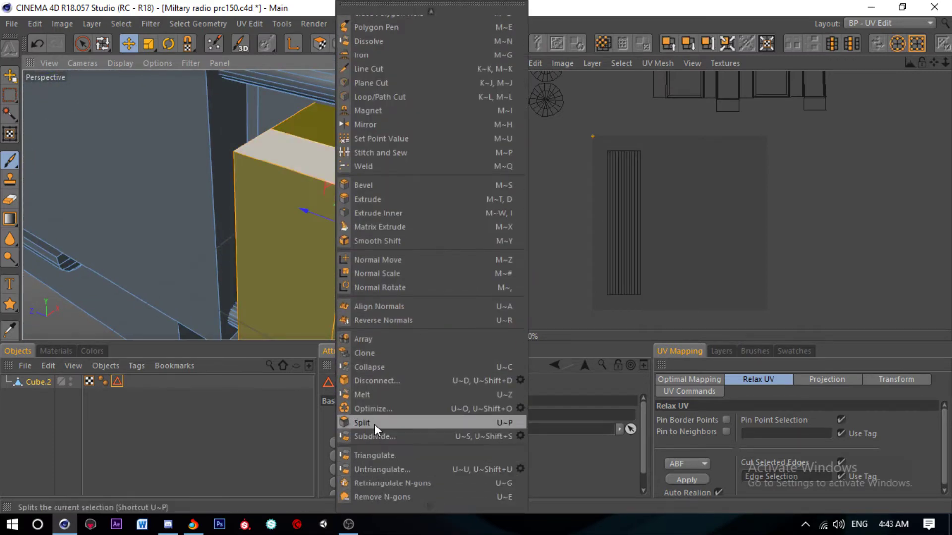
{"action": "left_click", "coordinate": [374, 423]}
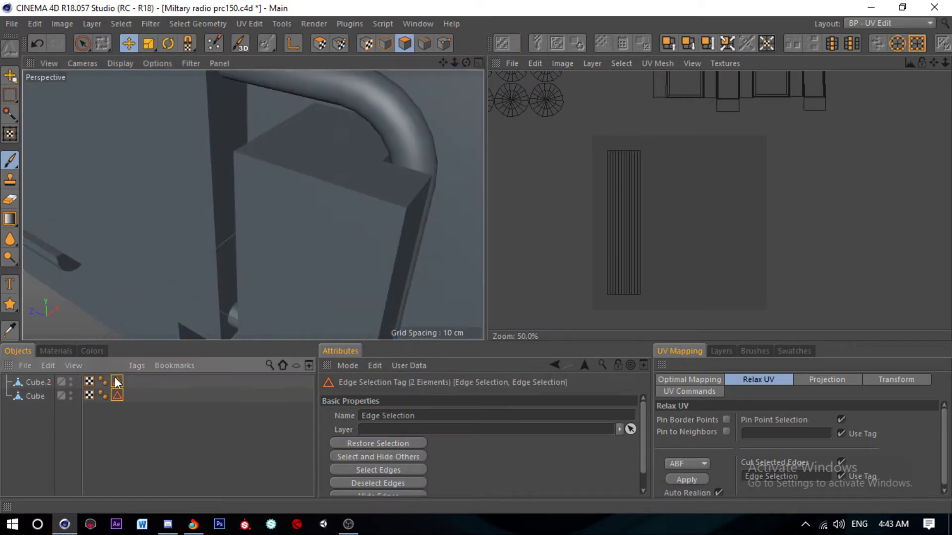
Step: Hide Cube.2, select the split Cube, and pick its top edges in Edge mode
{"action": "double_click", "coordinate": [71, 379]}
{"action": "left_click", "coordinate": [39, 398]}
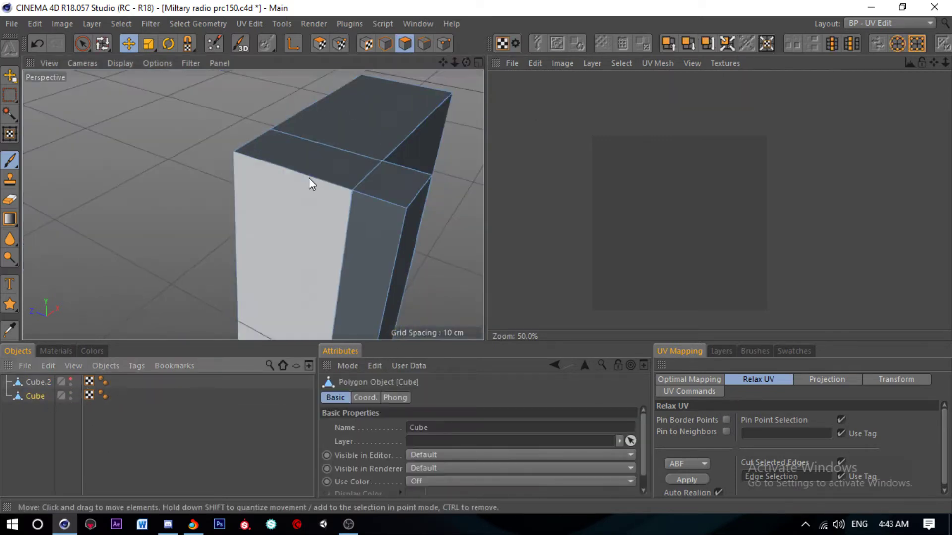
{"action": "scroll", "coordinate": [308, 178], "scroll_direction": "down", "scroll_amount": 5}
{"action": "mouse_move", "coordinate": [271, 160]}
{"action": "left_mouse_down", "text": "alt"}
{"action": "mouse_move", "coordinate": [172, 129]}
{"action": "mouse_move", "coordinate": [270, 170]}
{"action": "mouse_move", "coordinate": [138, 214]}
{"action": "mouse_move", "coordinate": [212, 229]}
{"action": "mouse_move", "coordinate": [105, 197]}
{"action": "mouse_move", "coordinate": [308, 193]}
{"action": "left_mouse_up", "text": "alt"}
{"action": "scroll", "coordinate": [311, 198], "scroll_direction": "up", "scroll_amount": 5}
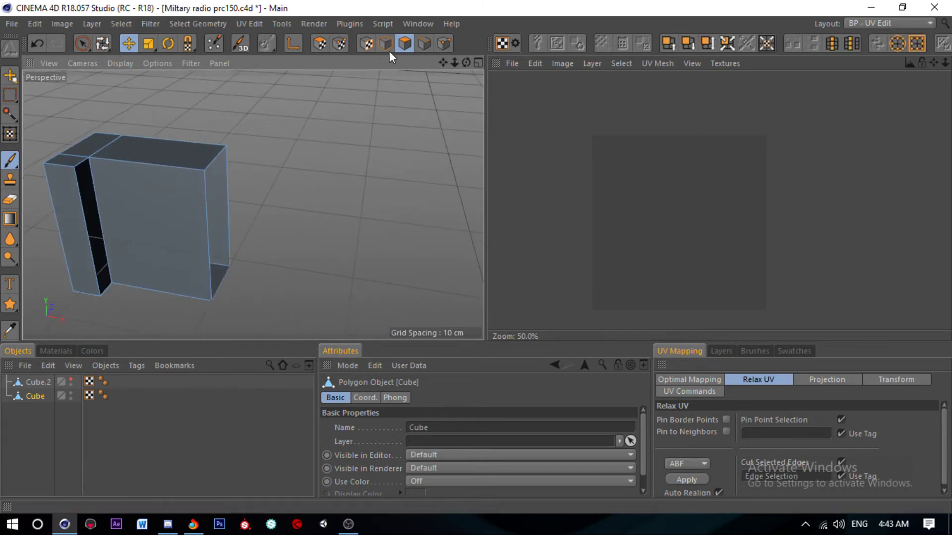
{"action": "left_click", "coordinate": [423, 43]}
{"action": "left_click", "coordinate": [123, 162]}
{"action": "left_click", "coordinate": [79, 160], "text": "shift"}
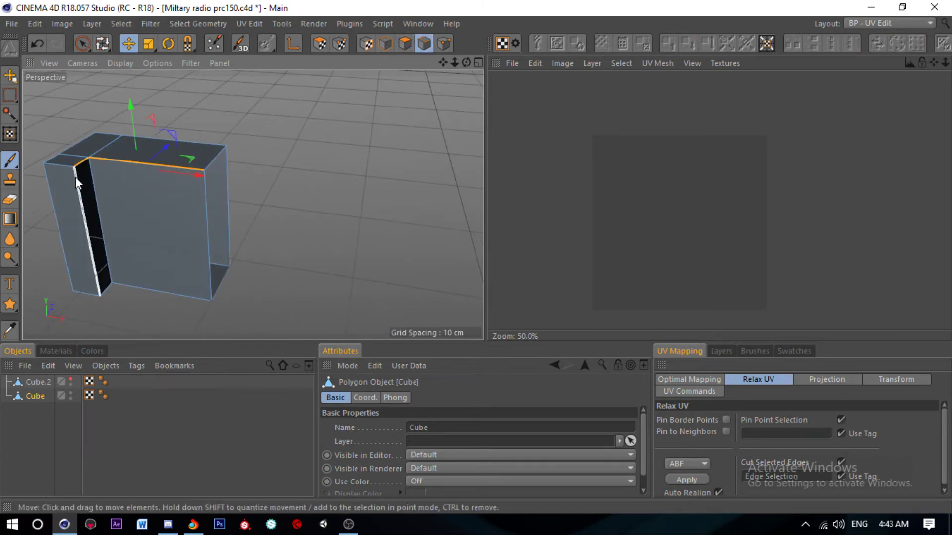
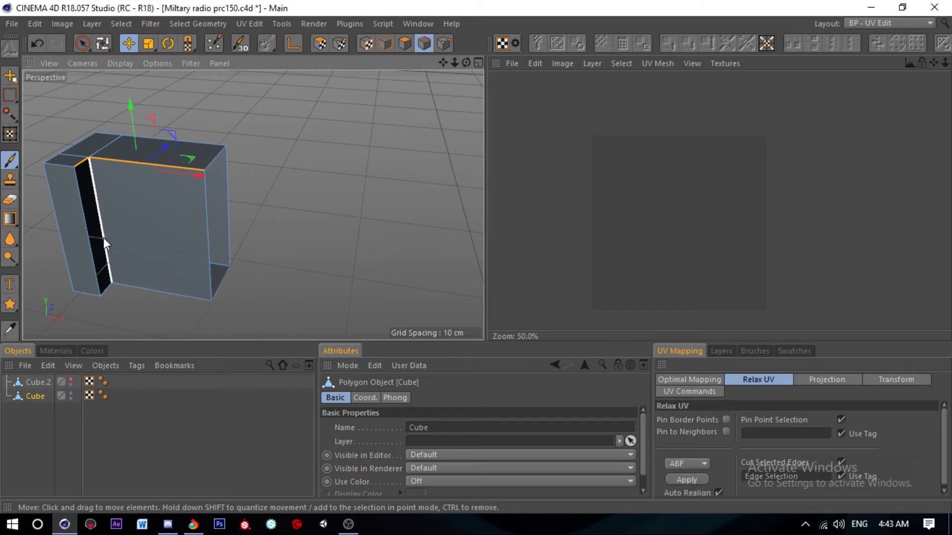
Step: Pick the block's vertical, bottom and outer seam edges and store them as a selection set
{"action": "left_click", "coordinate": [97, 268], "text": "shift"}
{"action": "left_click", "coordinate": [87, 293], "text": "shift"}
{"action": "left_click", "coordinate": [67, 171], "text": "shift"}
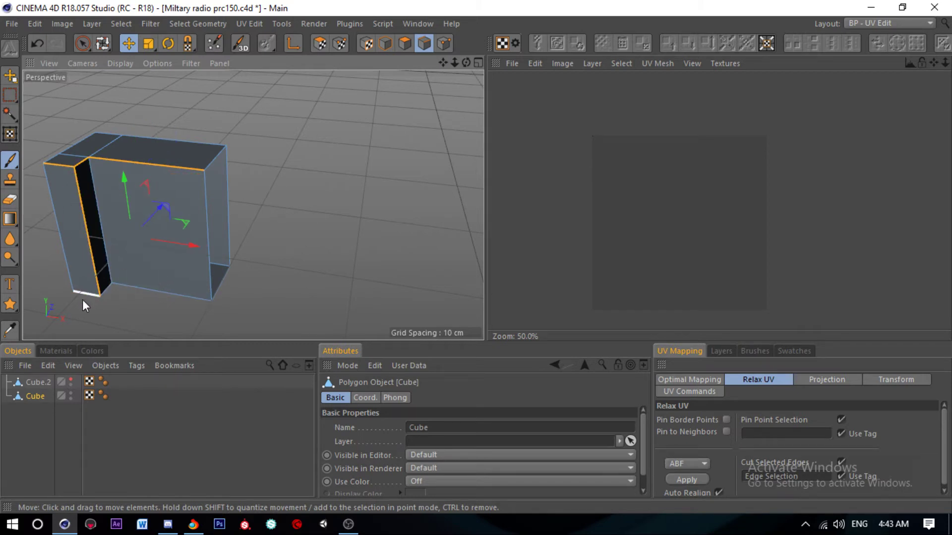
{"action": "left_click", "coordinate": [198, 24]}
{"action": "left_click", "coordinate": [207, 375]}
{"action": "left_click", "coordinate": [320, 43]}
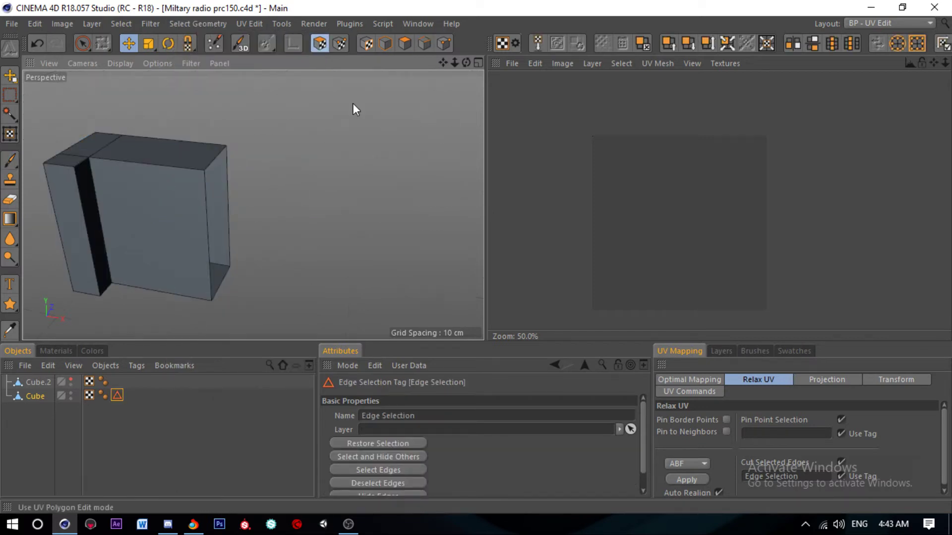
Step: Relax the cube's UVs three times so it unfolds into flat islands
{"action": "left_click", "coordinate": [179, 210]}
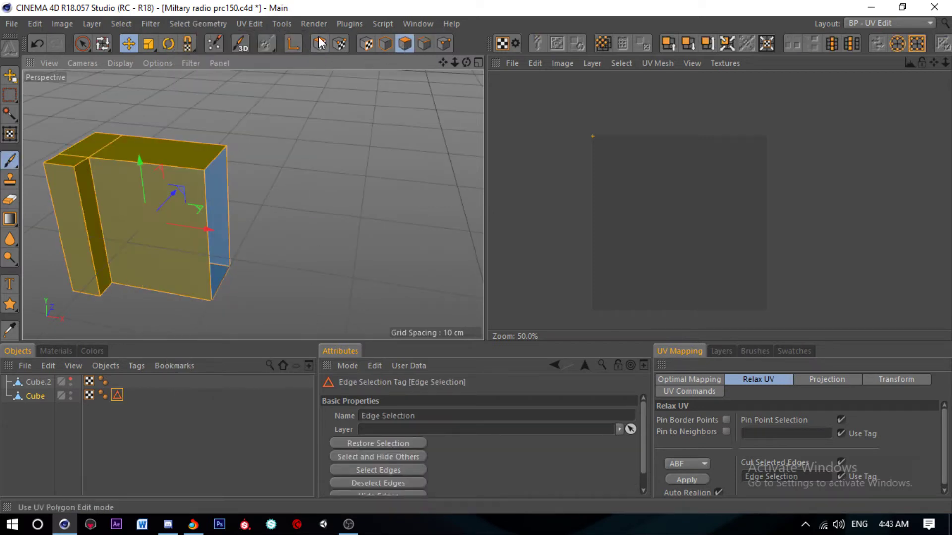
{"action": "left_click", "coordinate": [688, 479]}
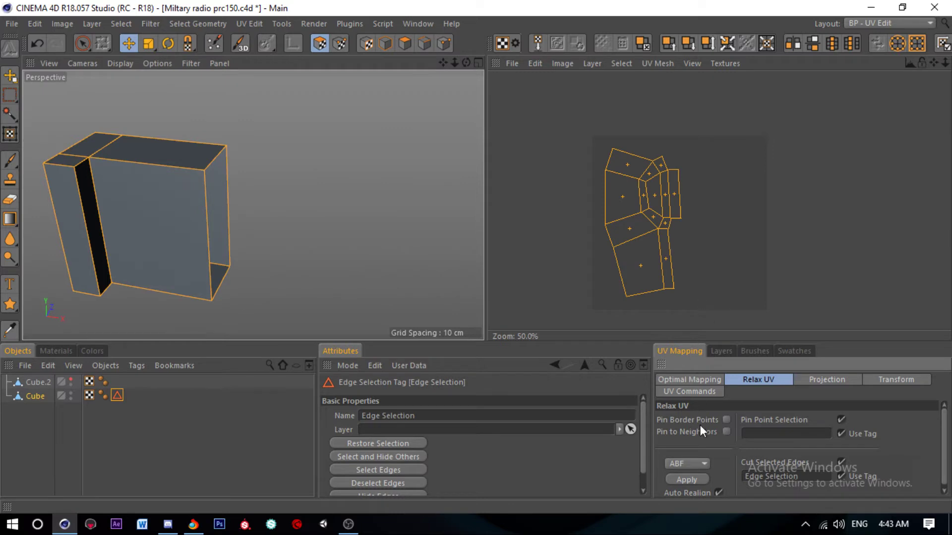
{"action": "left_click", "coordinate": [693, 478]}
{"action": "left_click", "coordinate": [690, 483]}
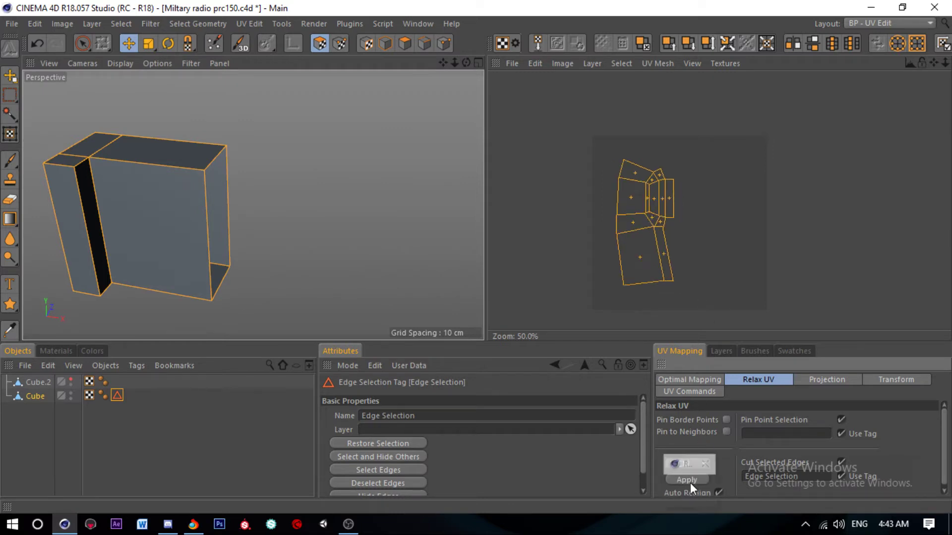
Step: Merge Cube and Cube.2 into one object and move its UV islands to the upper left
{"action": "left_click", "coordinate": [37, 381], "text": "ctrl"}
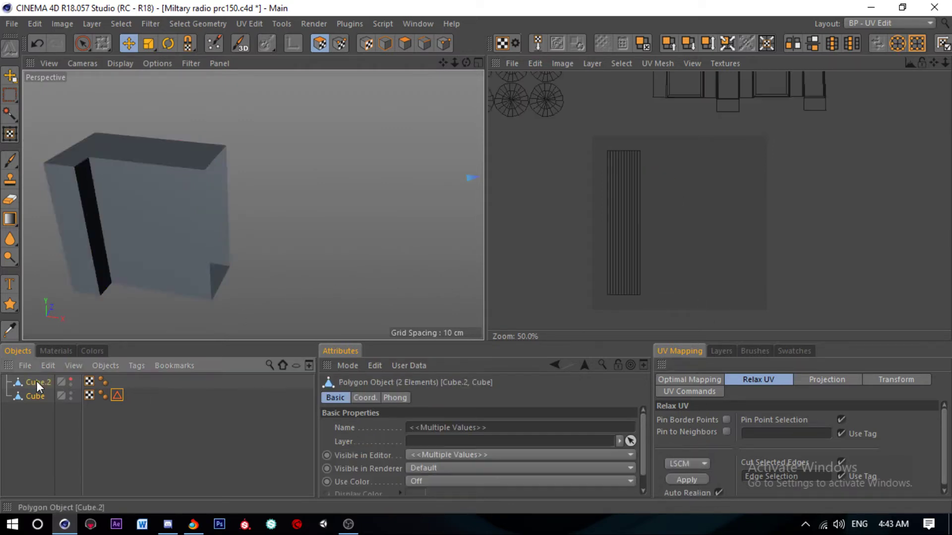
{"action": "right_click", "coordinate": [37, 381]}
{"action": "left_click", "coordinate": [110, 433]}
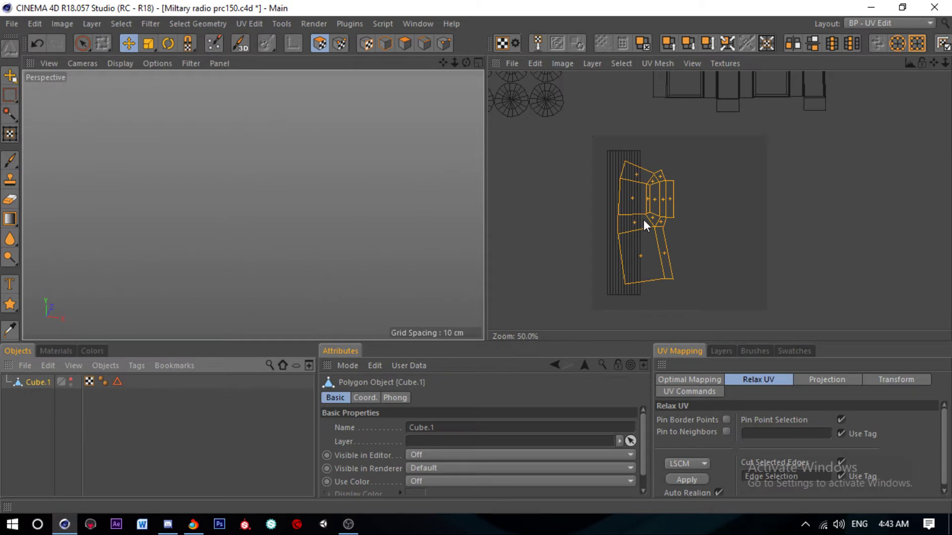
{"action": "left_click", "coordinate": [601, 254]}
{"action": "left_click", "coordinate": [82, 43]}
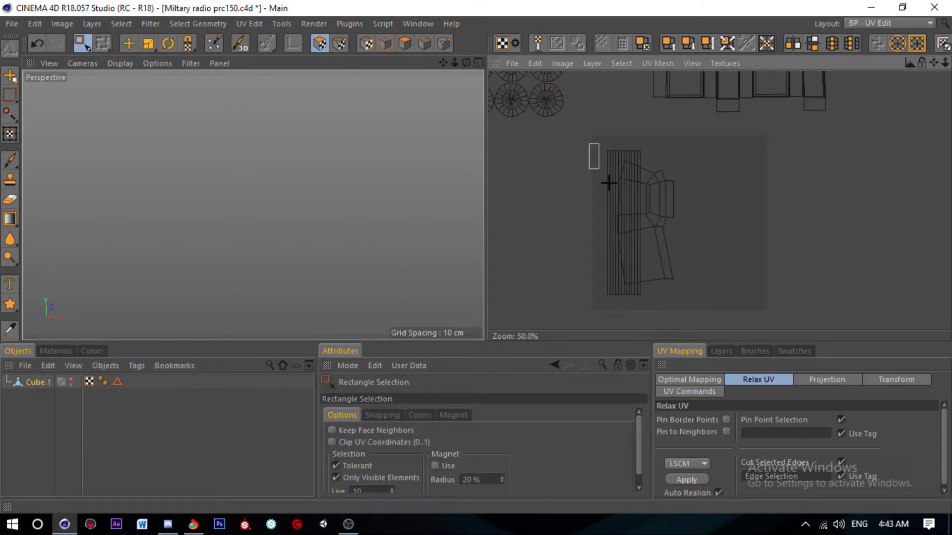
{"action": "left_click_drag", "start_coordinate": [603, 180], "coordinate": [704, 331]}
{"action": "key", "text": "e"}
{"action": "scroll", "coordinate": [682, 228], "scroll_direction": "down", "scroll_amount": 2}
{"action": "left_click_drag", "start_coordinate": [682, 228], "coordinate": [538, 156]}
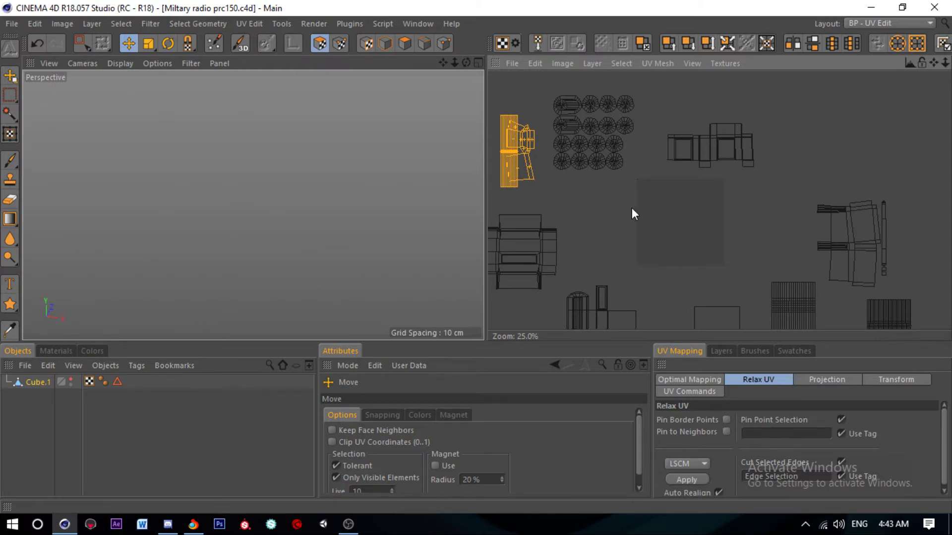
Step: Delete the merged object's stored edge selection tag and view the whole radio
{"action": "left_click", "coordinate": [71, 380]}
{"action": "left_click", "coordinate": [117, 382]}
{"action": "key", "text": "Delete"}
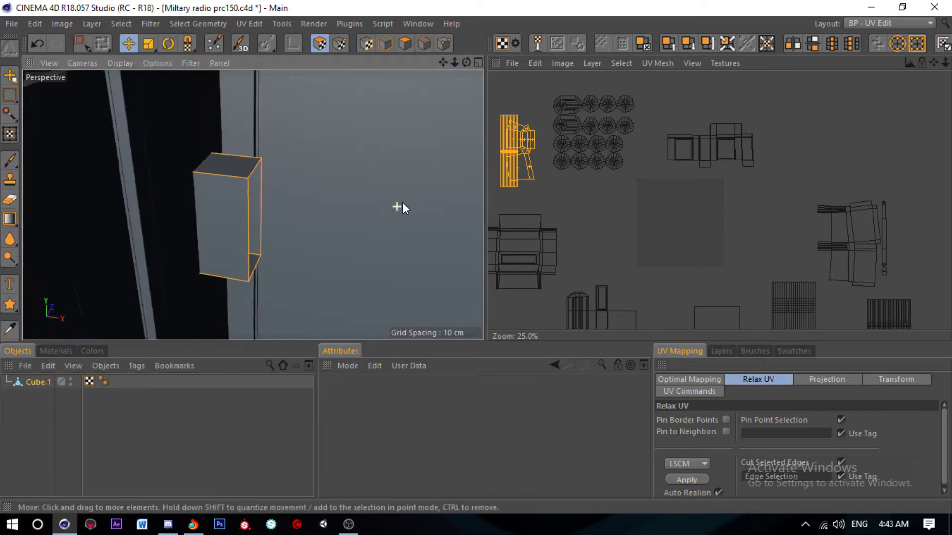
{"action": "scroll", "coordinate": [403, 201], "scroll_direction": "down", "scroll_amount": 5}
{"action": "left_click_drag", "start_coordinate": [278, 164], "coordinate": [439, 144], "text": "alt"}
{"action": "scroll", "coordinate": [438, 144], "scroll_direction": "down", "scroll_amount": 5}
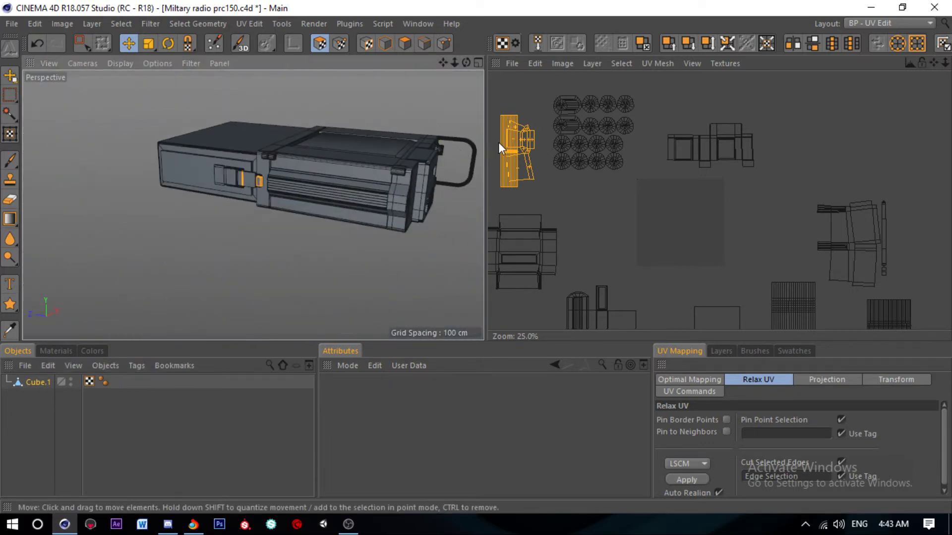
{"action": "scroll", "coordinate": [341, 201], "scroll_direction": "down", "scroll_amount": 2}
{"action": "scroll", "coordinate": [335, 203], "scroll_direction": "up", "scroll_amount": 4}
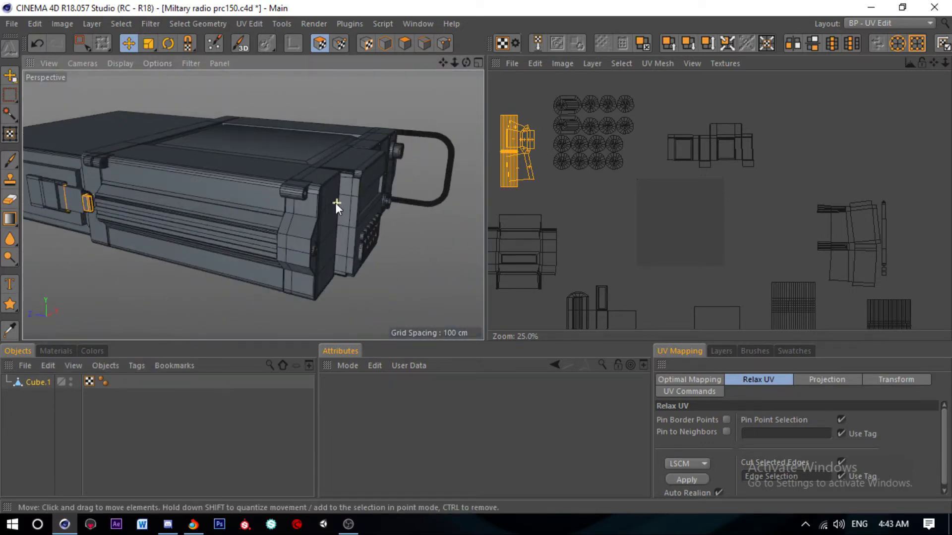
Step: Split both small side tabs into their own object and hide Cube.1
{"action": "left_click", "coordinate": [297, 184]}
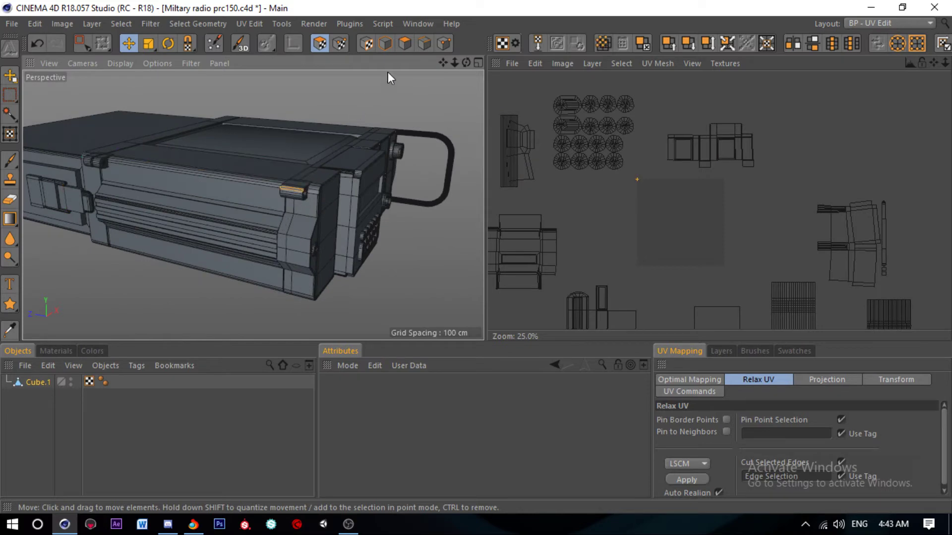
{"action": "left_click", "coordinate": [424, 43]}
{"action": "scroll", "coordinate": [296, 181], "scroll_direction": "up", "scroll_amount": 5}
{"action": "scroll", "coordinate": [310, 212], "scroll_direction": "up", "scroll_amount": 3}
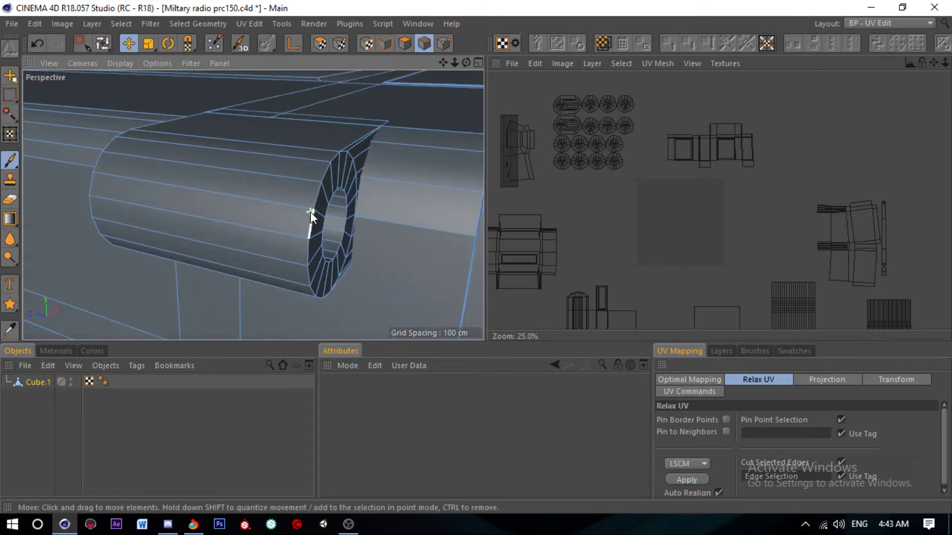
{"action": "left_click", "coordinate": [404, 43]}
{"action": "double_click", "coordinate": [345, 191]}
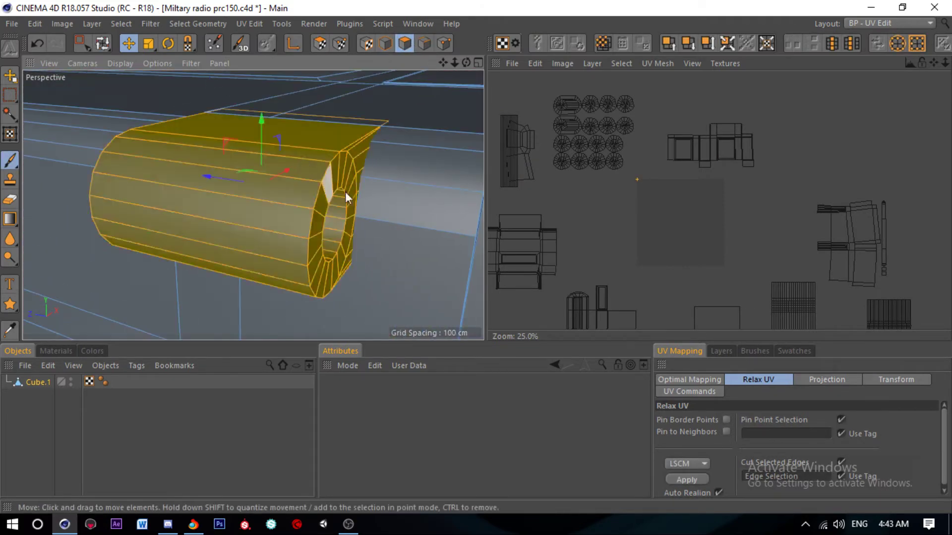
{"action": "scroll", "coordinate": [345, 192], "scroll_direction": "down", "scroll_amount": 5}
{"action": "left_click", "coordinate": [90, 167], "text": "shift"}
{"action": "right_click", "coordinate": [91, 168]}
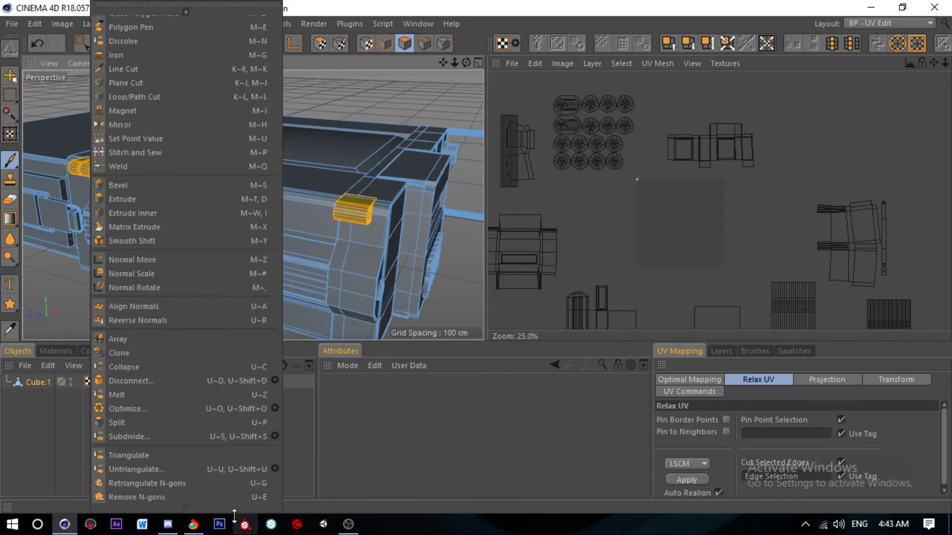
{"action": "left_click", "coordinate": [145, 424]}
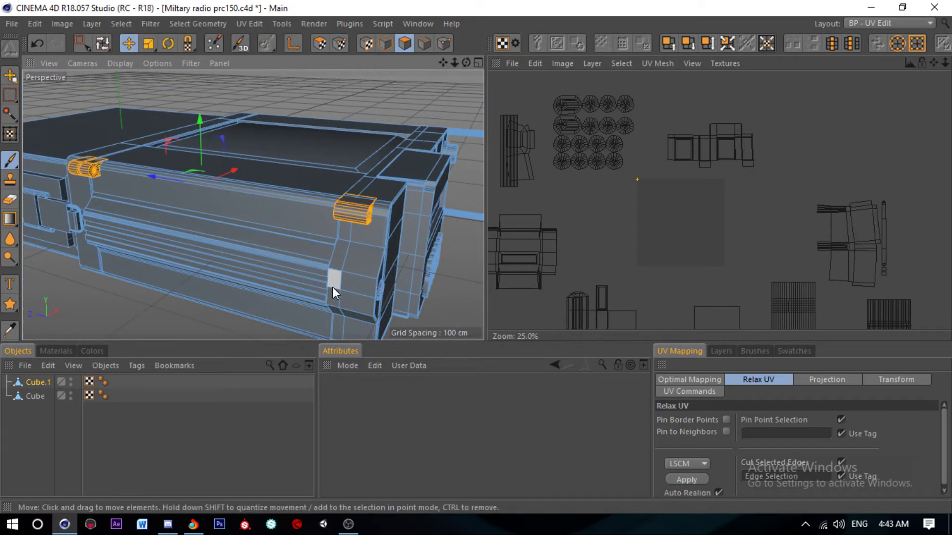
{"action": "left_click", "coordinate": [70, 378]}
Step: Select the split-off knob object and loop-select its inner ring edge
{"action": "left_click", "coordinate": [35, 397]}
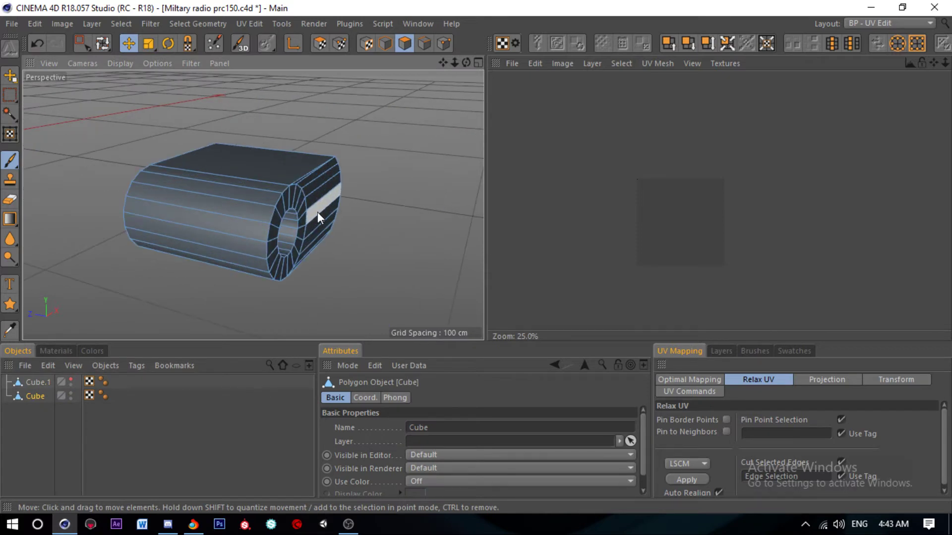
{"action": "key", "text": "u"}
{"action": "key", "text": "l"}
{"action": "left_click", "coordinate": [302, 243]}
{"action": "scroll", "coordinate": [347, 198], "scroll_direction": "down", "scroll_amount": 4}
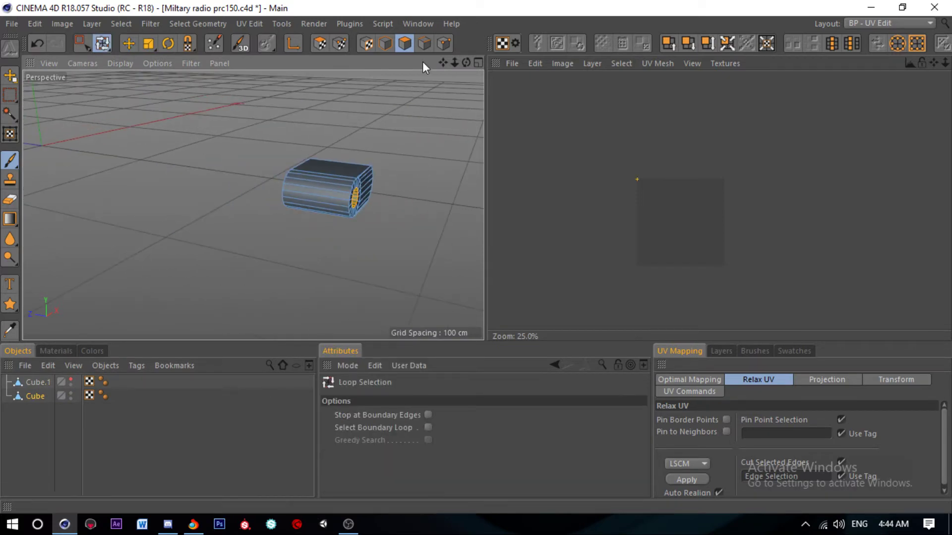
{"action": "left_click", "coordinate": [322, 43]}
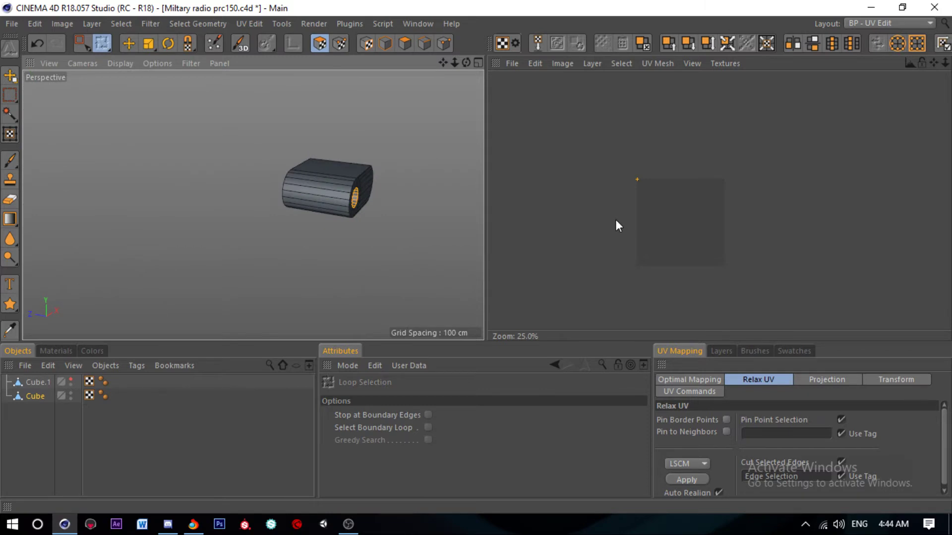
{"action": "left_click", "coordinate": [424, 43]}
{"action": "left_click", "coordinate": [128, 44]}
Step: Store the ring edge as a selection set, relax the knob's UVs, and save
{"action": "scroll", "coordinate": [347, 207], "scroll_direction": "up", "scroll_amount": 3}
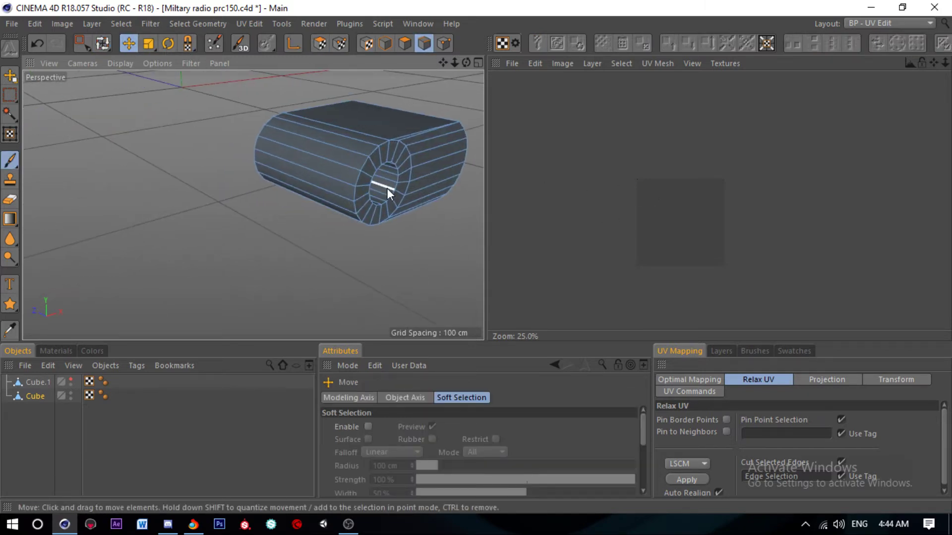
{"action": "left_click", "coordinate": [322, 43]}
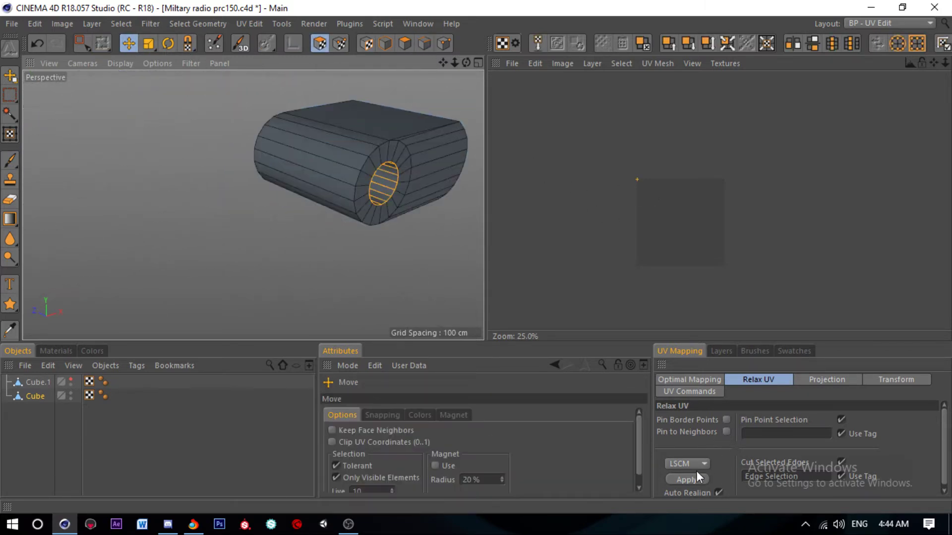
{"action": "left_click", "coordinate": [424, 43]}
{"action": "left_click", "coordinate": [203, 23]}
{"action": "left_click", "coordinate": [201, 375]}
{"action": "left_click", "coordinate": [321, 43]}
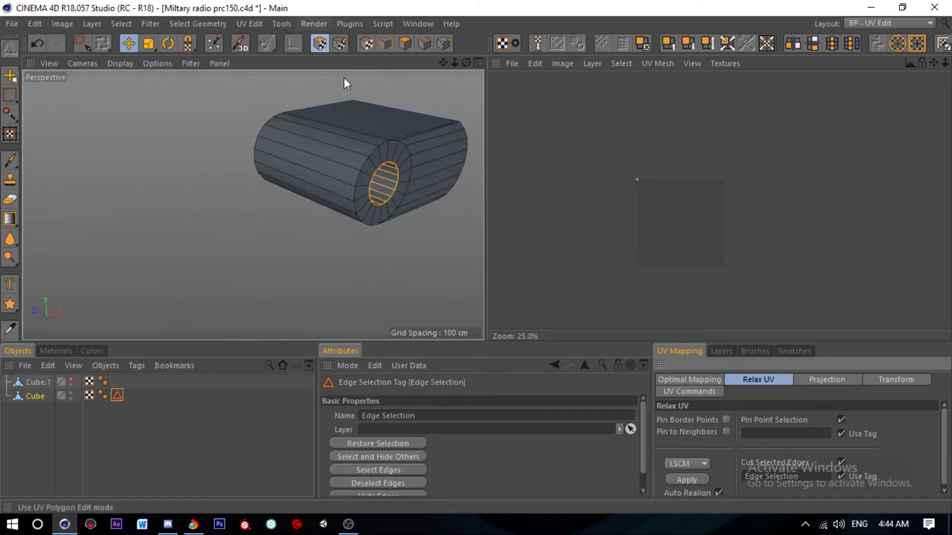
{"action": "left_click", "coordinate": [694, 480]}
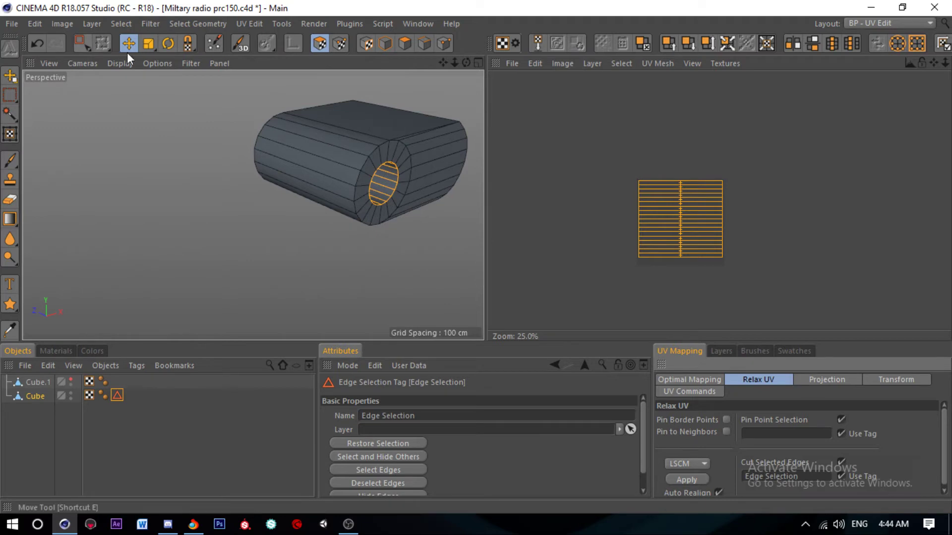
{"action": "key", "text": "ctrl+s"}
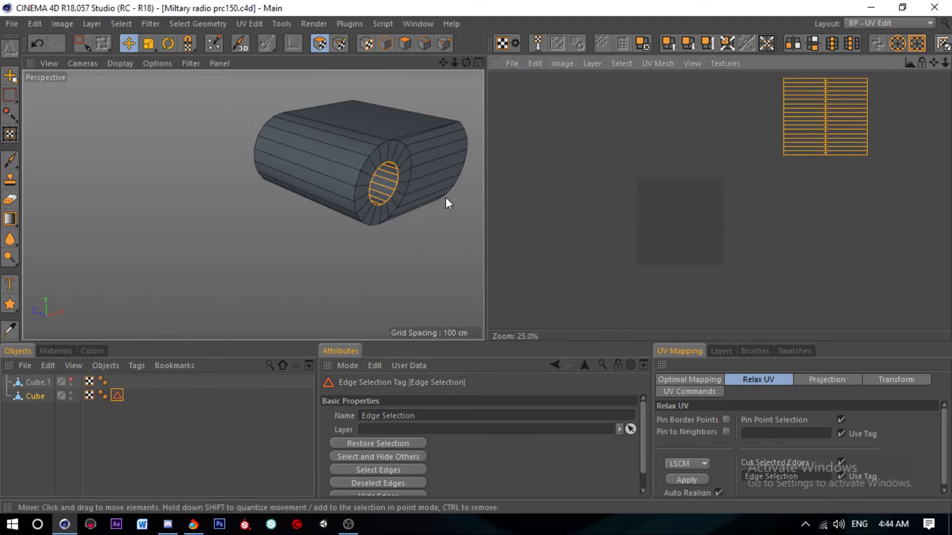
Step: Loop-select the outer rim of the knob's front face
{"action": "left_click", "coordinate": [424, 44]}
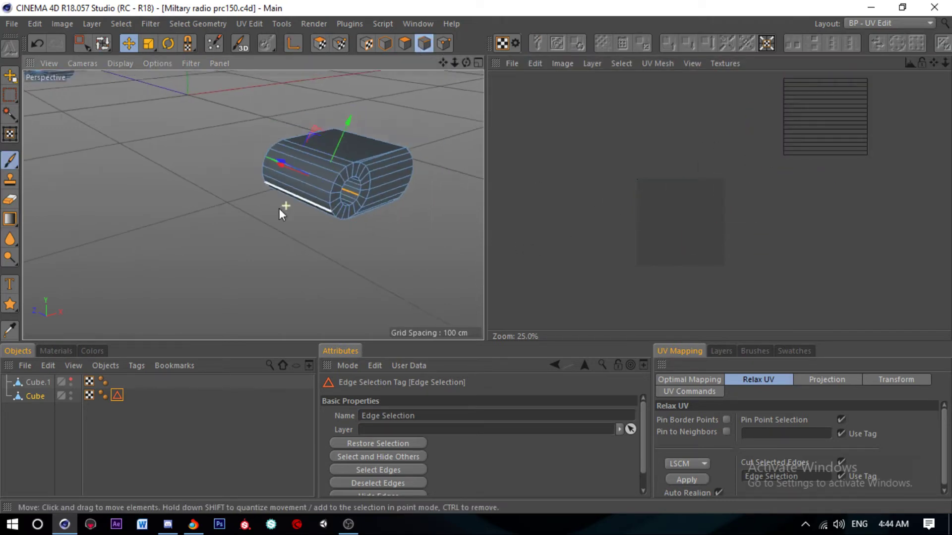
{"action": "scroll", "coordinate": [278, 209], "scroll_direction": "up", "scroll_amount": 3}
{"action": "double_click", "coordinate": [344, 183]}
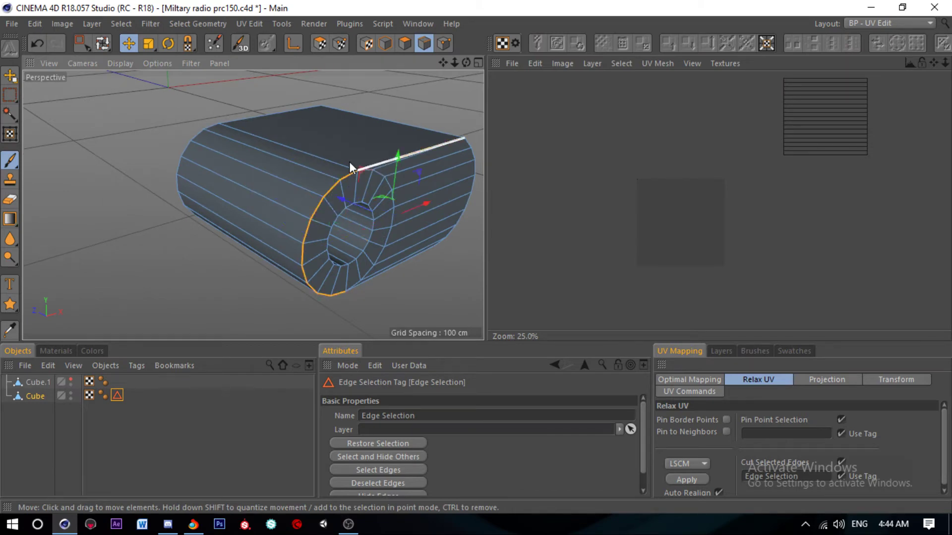
{"action": "scroll", "coordinate": [353, 215], "scroll_direction": "up", "scroll_amount": 5}
{"action": "scroll", "coordinate": [324, 245], "scroll_direction": "down", "scroll_amount": 5}
{"action": "mouse_move", "coordinate": [324, 255]}
{"action": "left_mouse_down", "text": "alt"}
{"action": "mouse_move", "coordinate": [370, 207]}
{"action": "mouse_move", "coordinate": [236, 180]}
{"action": "mouse_move", "coordinate": [254, 97]}
{"action": "left_mouse_up", "text": "alt"}
{"action": "mouse_move", "coordinate": [386, 235]}
{"action": "left_mouse_down", "text": "alt"}
{"action": "mouse_move", "coordinate": [376, 254]}
{"action": "mouse_move", "coordinate": [287, 209]}
{"action": "mouse_move", "coordinate": [424, 228]}
{"action": "mouse_move", "coordinate": [129, 169]}
{"action": "left_mouse_up", "text": "alt"}
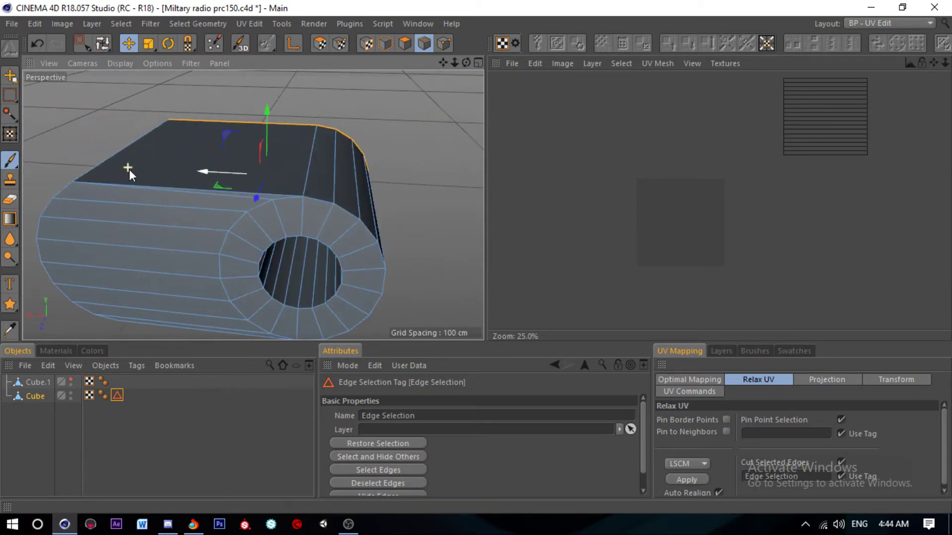
Step: Add the front top and rim edges and store them as a new seam selection set
{"action": "left_click", "coordinate": [141, 184], "text": "shift"}
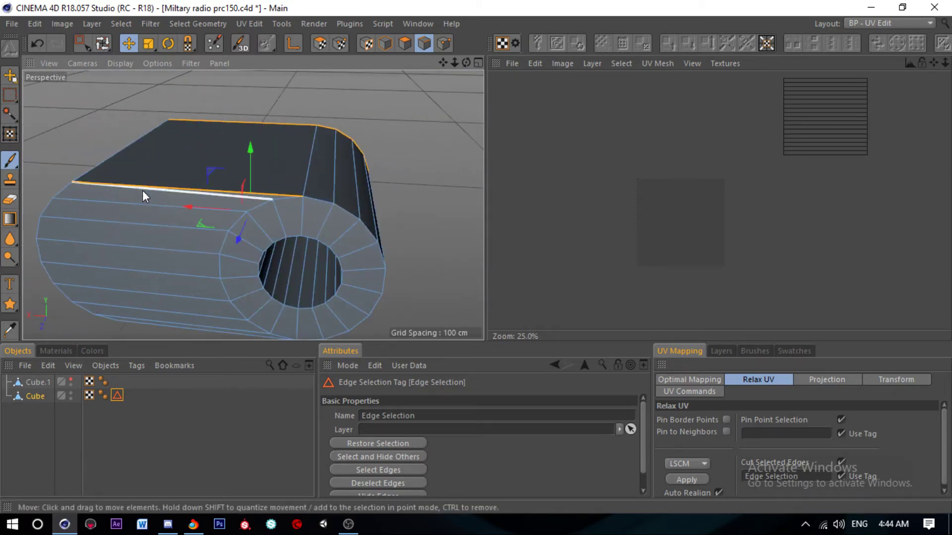
{"action": "left_click", "coordinate": [322, 203], "text": "shift"}
{"action": "left_click_drag", "start_coordinate": [299, 183], "coordinate": [242, 267], "text": "alt"}
{"action": "left_click", "coordinate": [198, 24]}
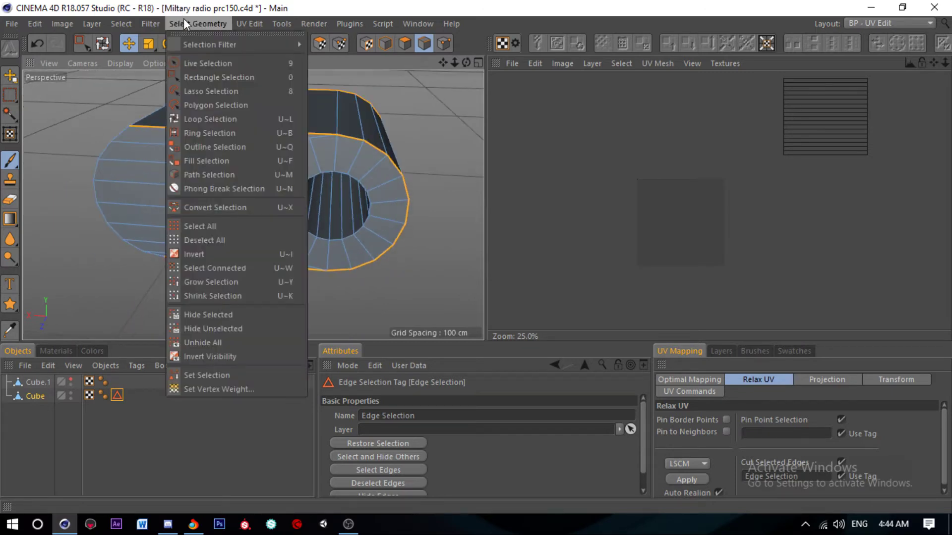
{"action": "left_click", "coordinate": [223, 375]}
{"action": "left_click", "coordinate": [324, 47]}
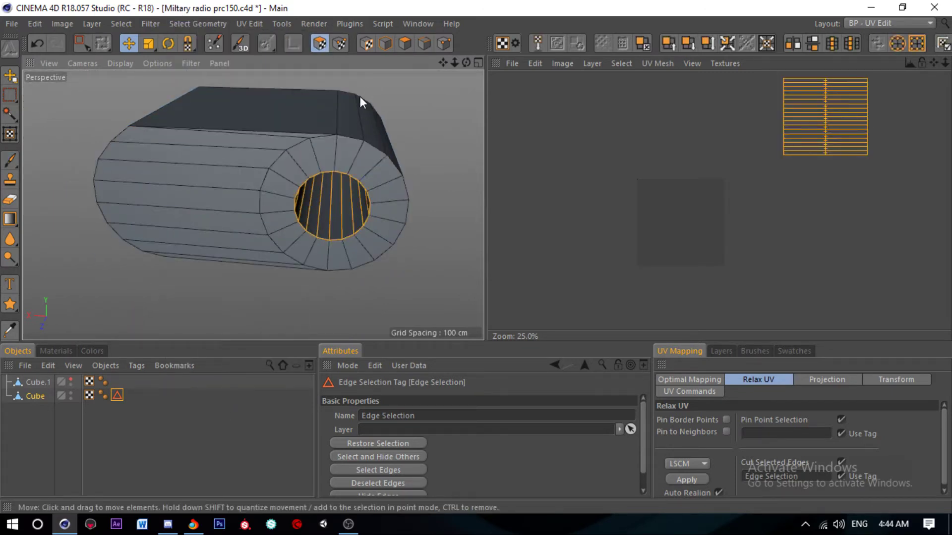
{"action": "left_click", "coordinate": [404, 43]}
Step: Select all the knob's polygons and relax its UVs with LSCM
{"action": "key", "text": "ctrl+a"}
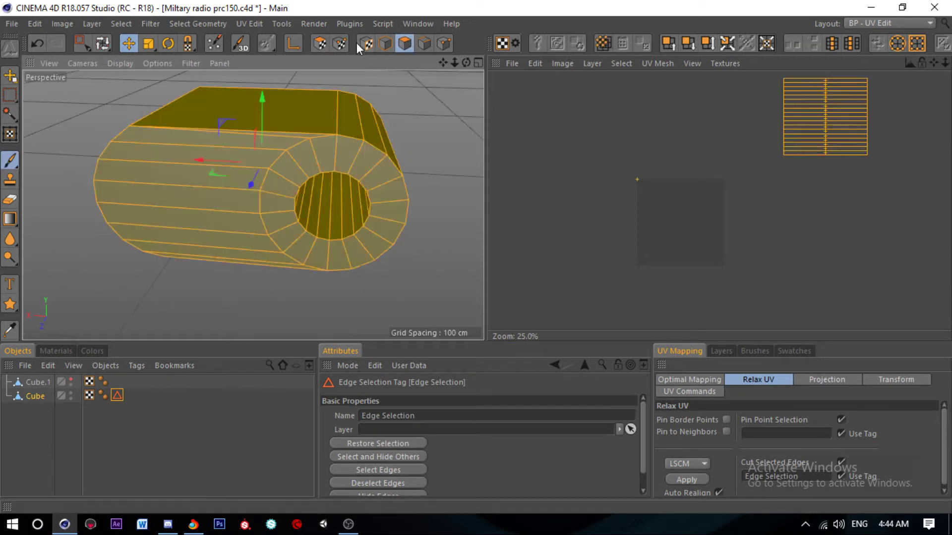
{"action": "left_click", "coordinate": [320, 43]}
{"action": "left_click", "coordinate": [82, 43]}
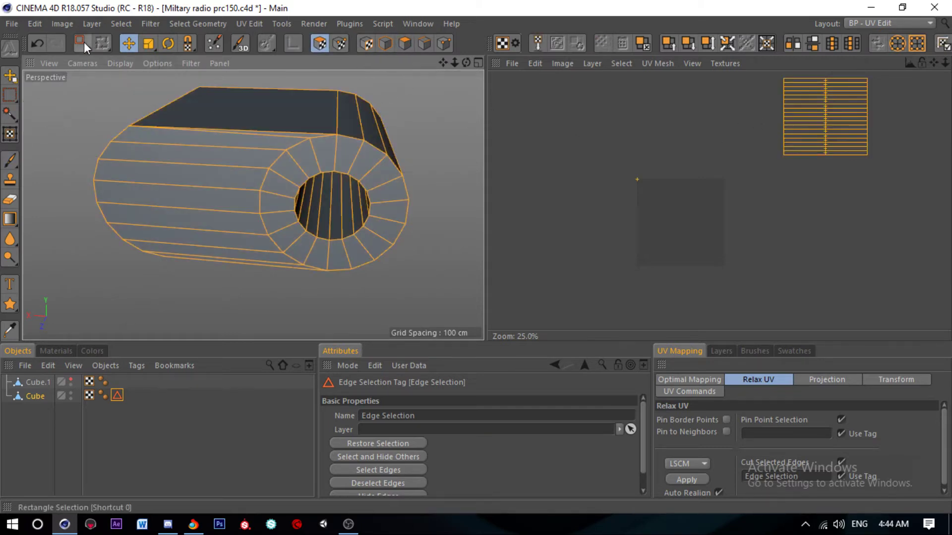
{"action": "left_click", "coordinate": [790, 73]}
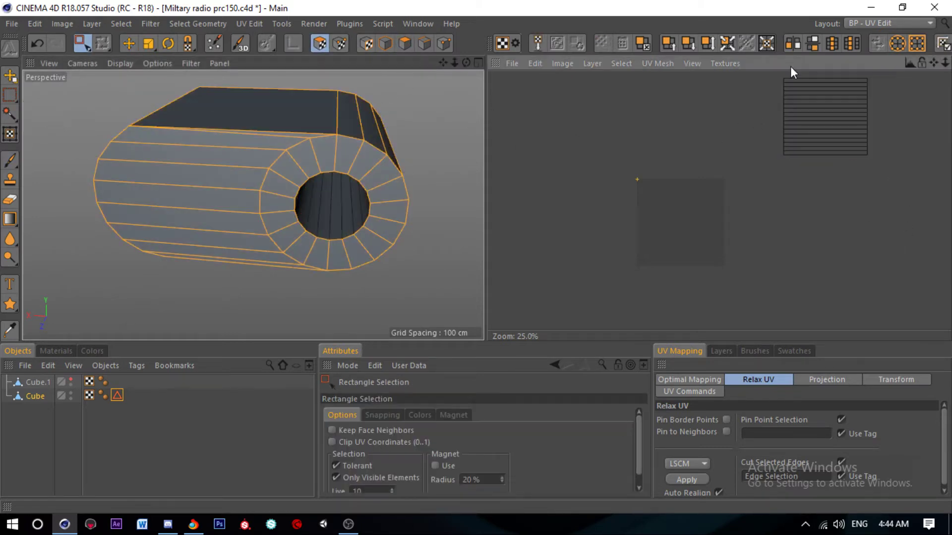
{"action": "left_click", "coordinate": [670, 479]}
Step: Try relaxing the knob's UVs with the ABF method, then undo it
{"action": "scroll", "coordinate": [680, 265], "scroll_direction": "up", "scroll_amount": 5}
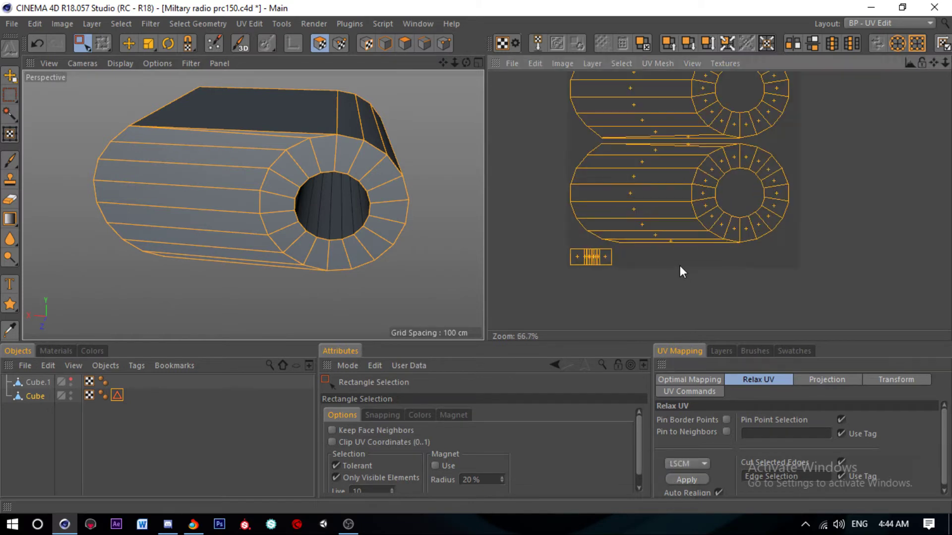
{"action": "left_click", "coordinate": [689, 466]}
{"action": "left_click", "coordinate": [694, 479]}
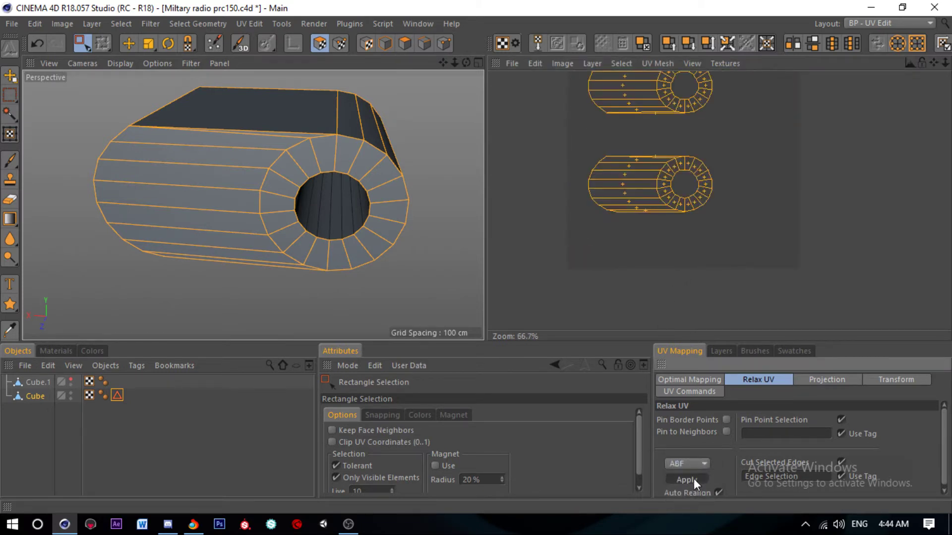
{"action": "right_click", "coordinate": [668, 169]}
{"action": "mouse_move", "coordinate": [699, 192]}
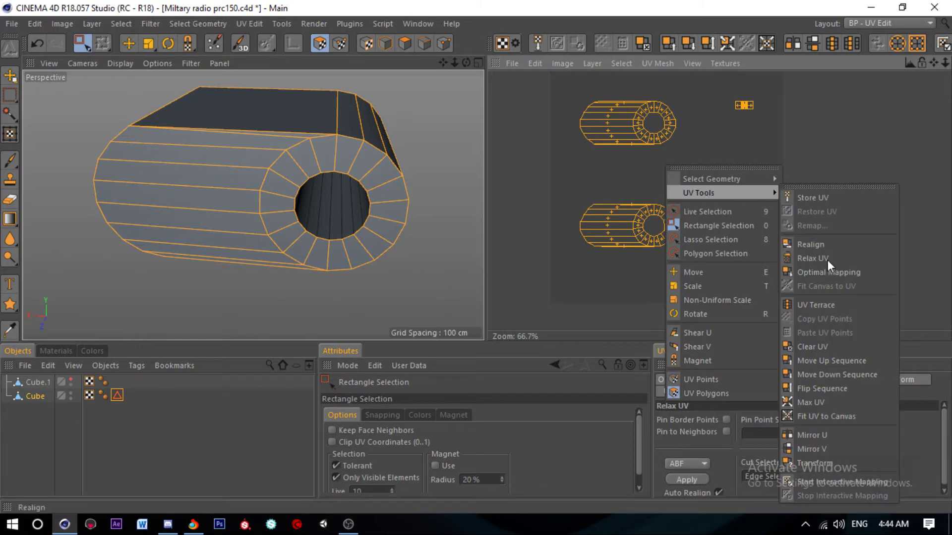
{"action": "left_click", "coordinate": [814, 349]}
{"action": "left_click", "coordinate": [700, 480]}
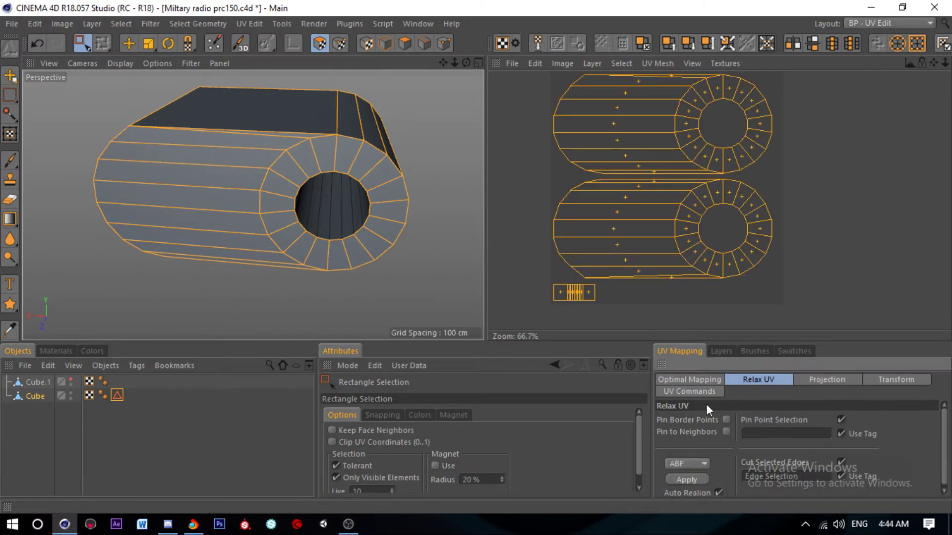
{"action": "key", "text": "ctrl+z"}
Step: Reapply the LSCM relax and reselect all the knob's polygons
{"action": "left_click", "coordinate": [680, 466]}
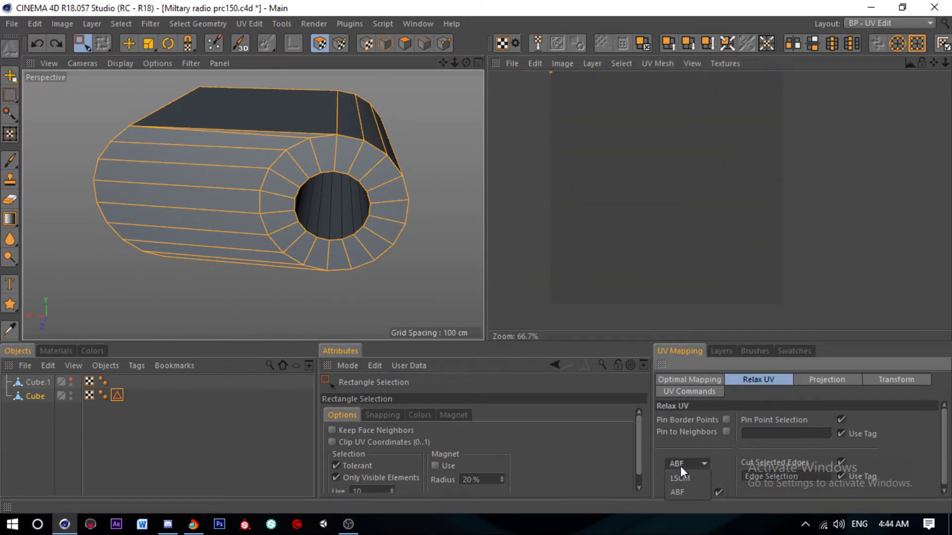
{"action": "left_click", "coordinate": [702, 479]}
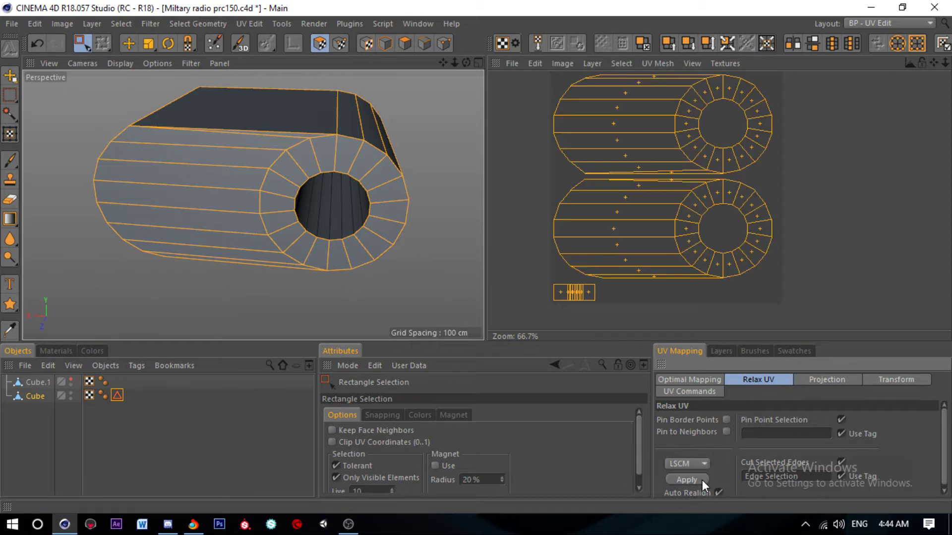
{"action": "left_click_drag", "start_coordinate": [611, 303], "coordinate": [530, 283]}
{"action": "left_click_drag", "start_coordinate": [394, 257], "coordinate": [299, 209], "text": "alt"}
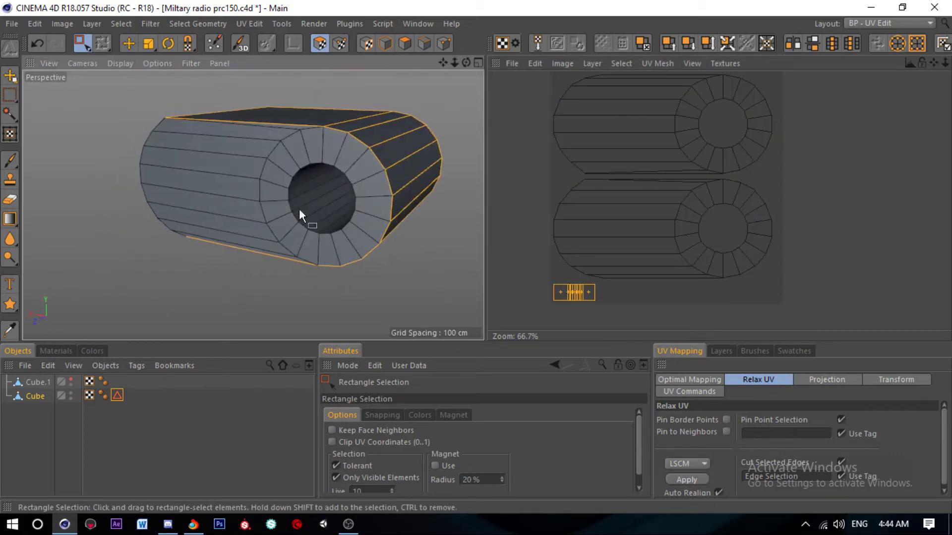
{"action": "key", "text": "ctrl+a"}
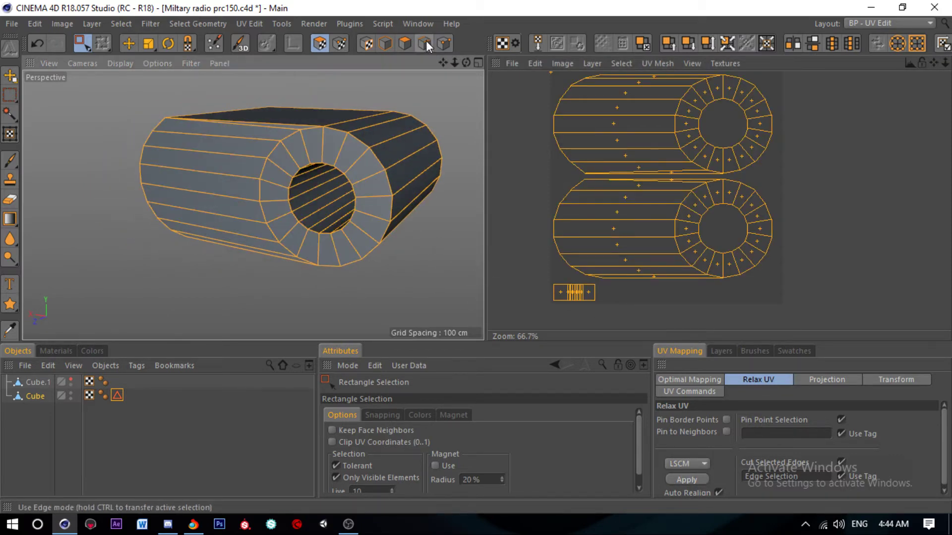
{"action": "left_click", "coordinate": [425, 42]}
{"action": "left_click", "coordinate": [130, 44]}
{"action": "scroll", "coordinate": [276, 125], "scroll_direction": "up", "scroll_amount": 3}
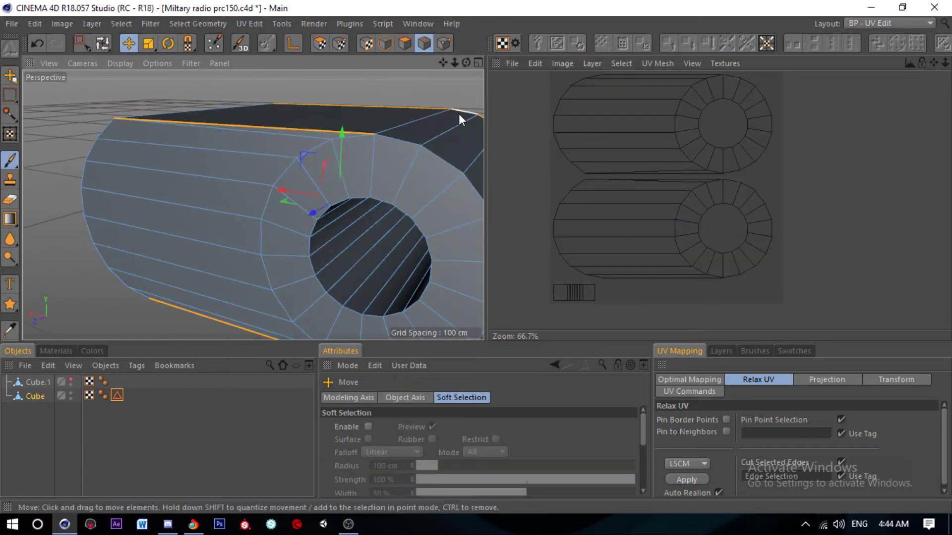
Step: Save the edges as a new selection set, relax again, then clear the knob's UVs
{"action": "left_click", "coordinate": [221, 23]}
{"action": "left_click", "coordinate": [208, 375]}
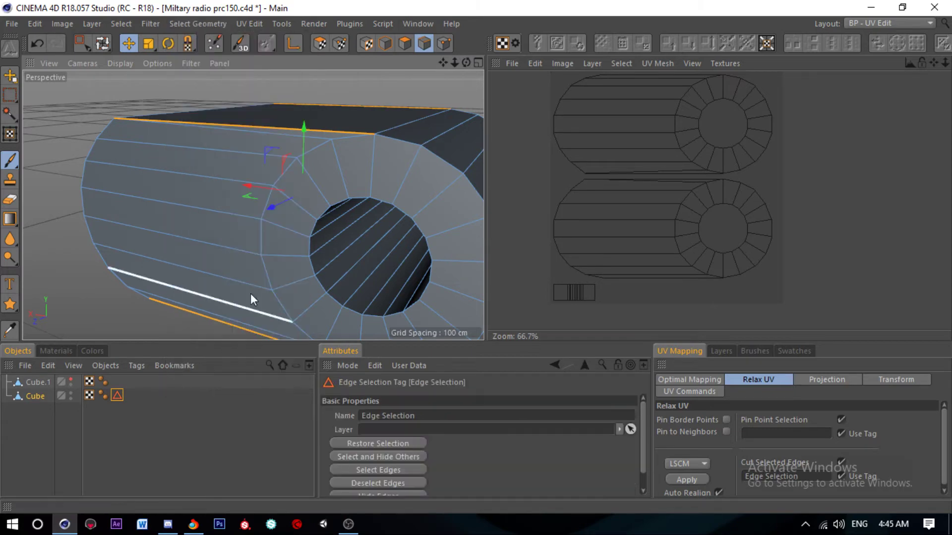
{"action": "left_click", "coordinate": [320, 44]}
{"action": "right_click", "coordinate": [658, 178]}
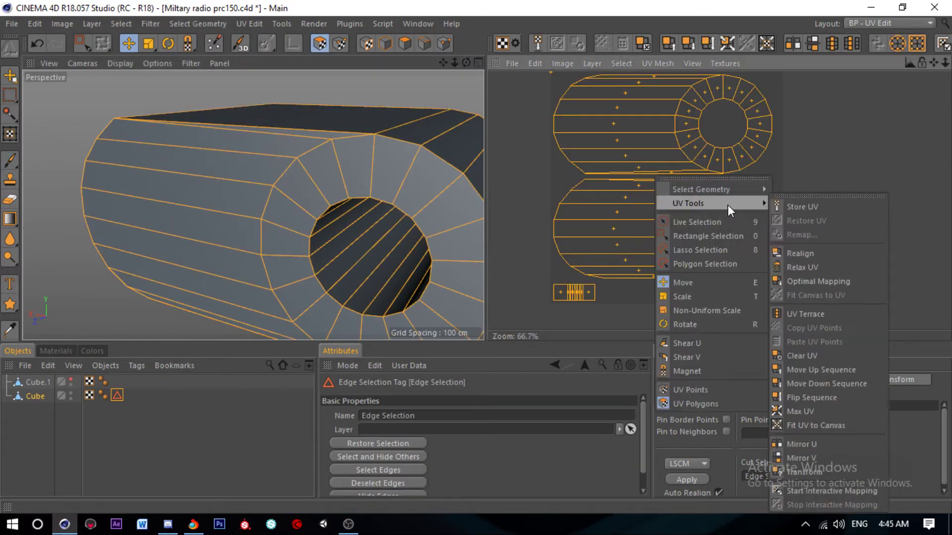
{"action": "left_click", "coordinate": [822, 356]}
{"action": "left_click", "coordinate": [695, 477]}
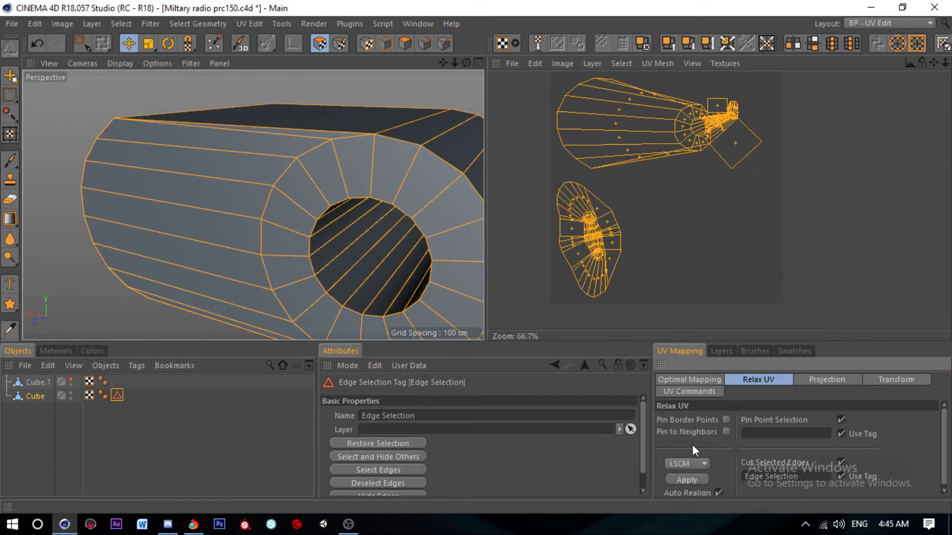
{"action": "right_click", "coordinate": [662, 205]}
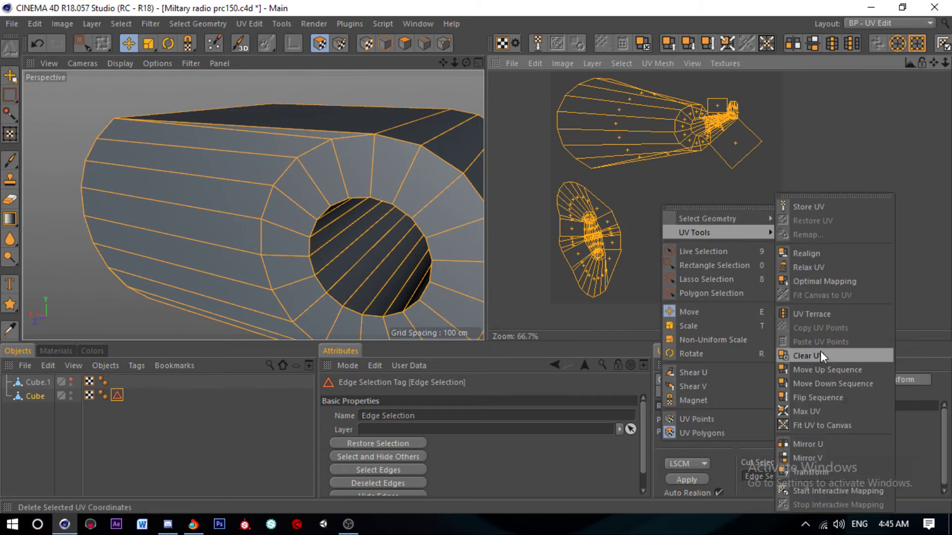
{"action": "left_click", "coordinate": [820, 352]}
Step: Loop-select the knob's inner cap polygons
{"action": "left_click", "coordinate": [424, 44]}
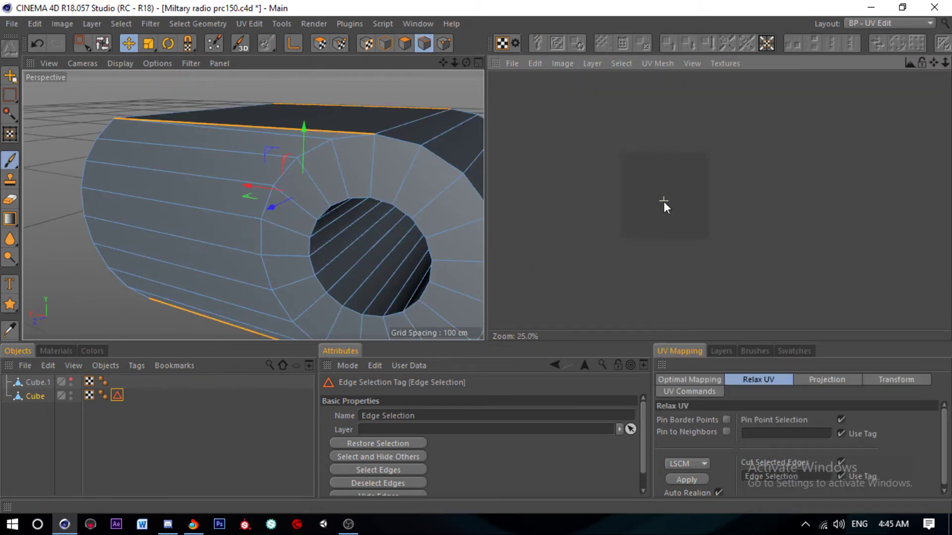
{"action": "left_click", "coordinate": [405, 44]}
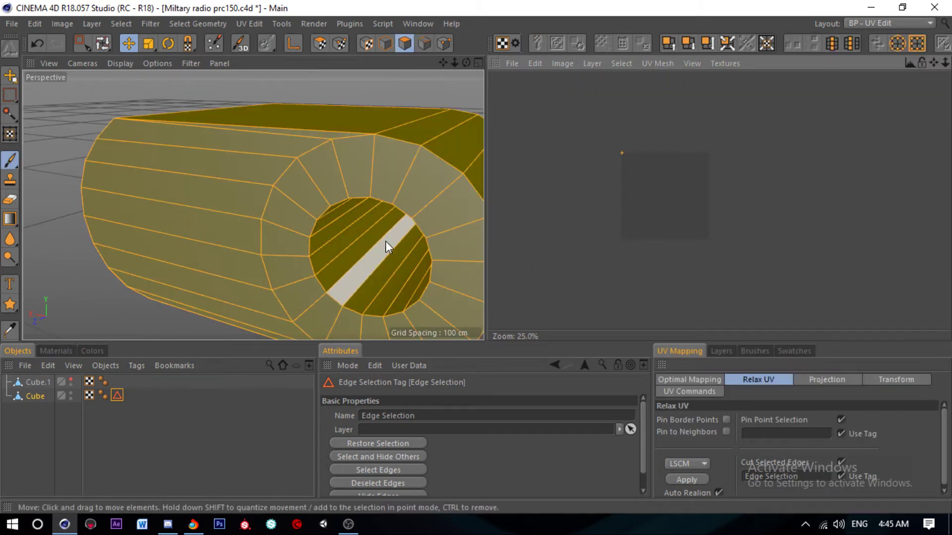
{"action": "right_click", "coordinate": [385, 241]}
{"action": "left_click", "coordinate": [397, 263]}
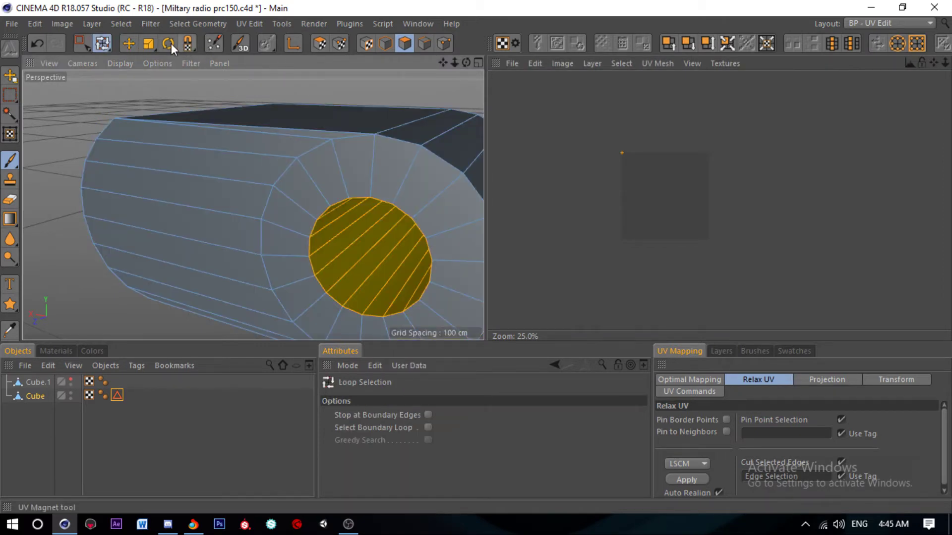
{"action": "left_click", "coordinate": [129, 43]}
{"action": "left_click", "coordinate": [695, 121]}
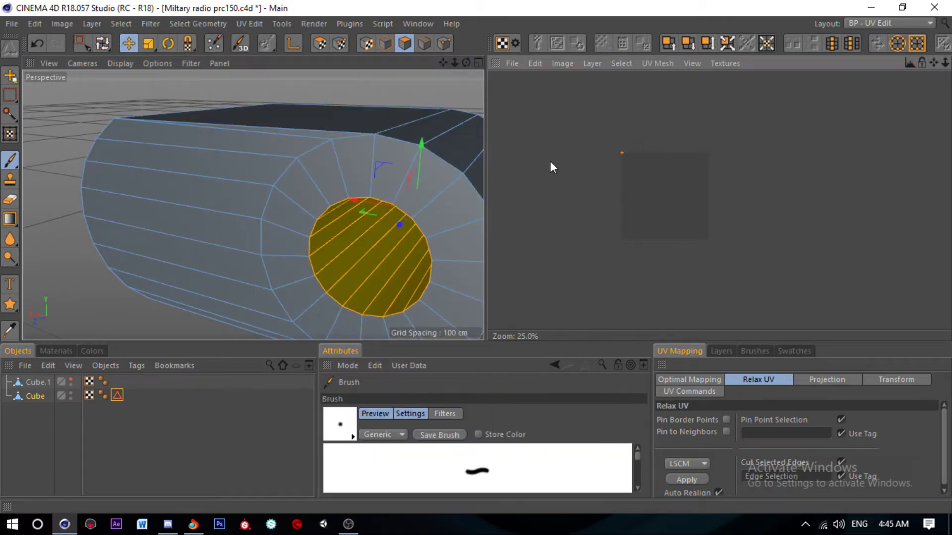
Step: Add the cap's diagonal edge to the seams and store the edges as a selection set
{"action": "left_click", "coordinate": [424, 44]}
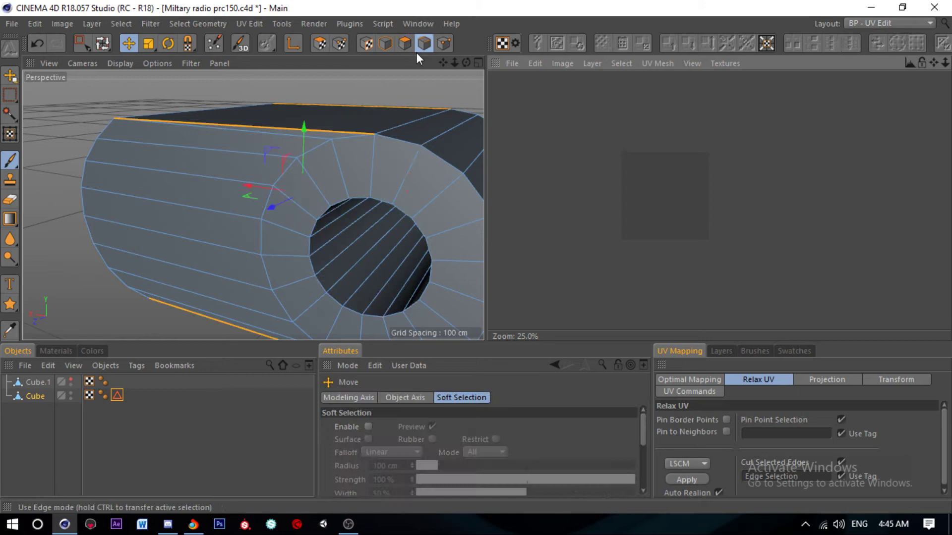
{"action": "left_click", "coordinate": [370, 249]}
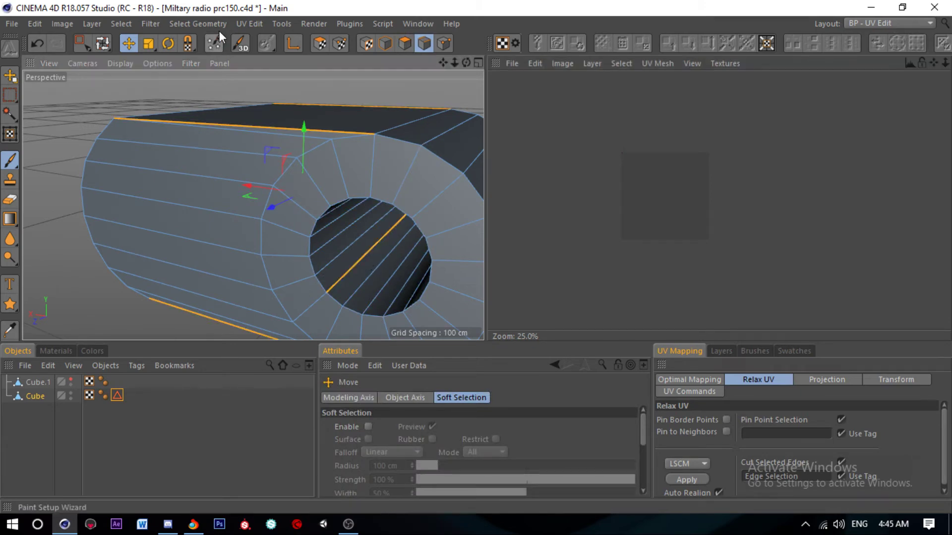
{"action": "left_click", "coordinate": [198, 24]}
{"action": "left_click", "coordinate": [207, 375]}
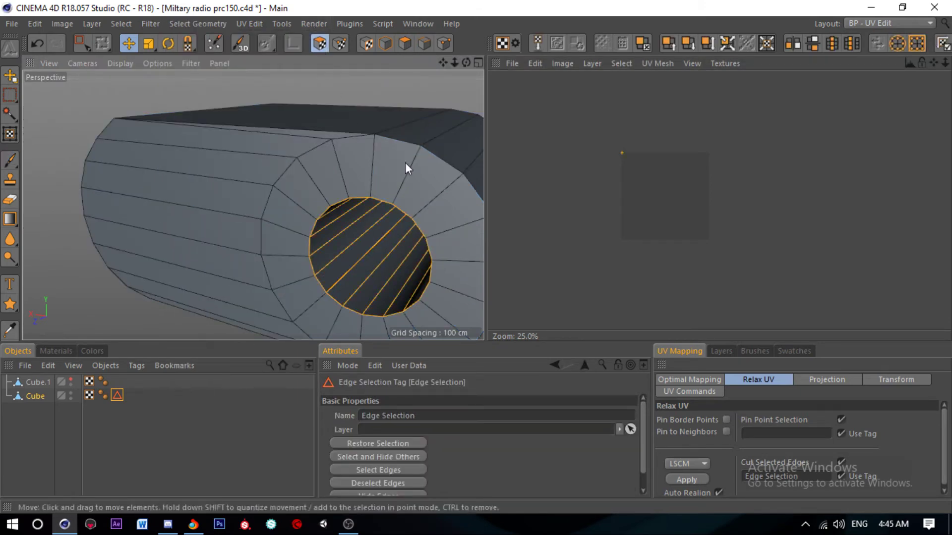
{"action": "left_click", "coordinate": [425, 44]}
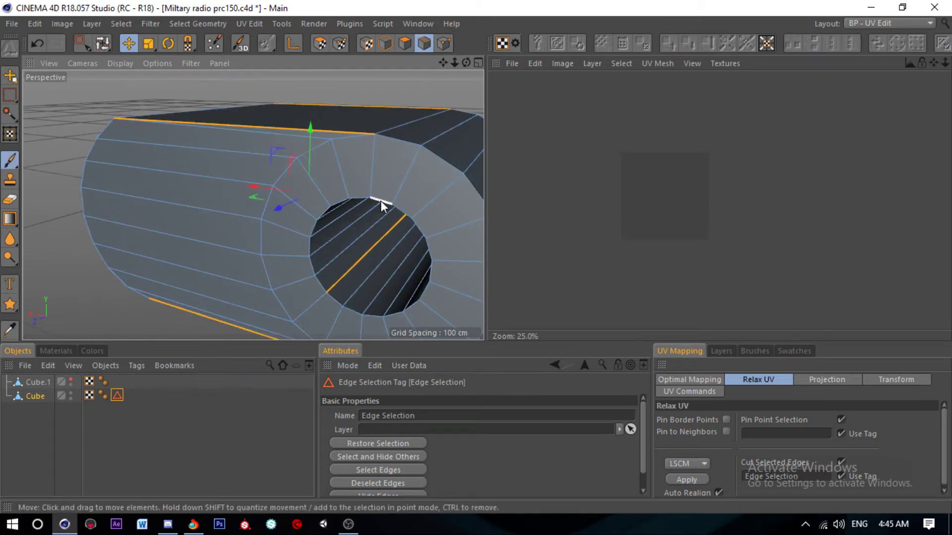
Step: Convert the cap's edge selection to polygons and relax their UVs
{"action": "scroll", "coordinate": [368, 154], "scroll_direction": "down", "scroll_amount": 5}
{"action": "left_click_drag", "start_coordinate": [368, 153], "coordinate": [105, 168], "text": "alt"}
{"action": "scroll", "coordinate": [315, 204], "scroll_direction": "up", "scroll_amount": 5}
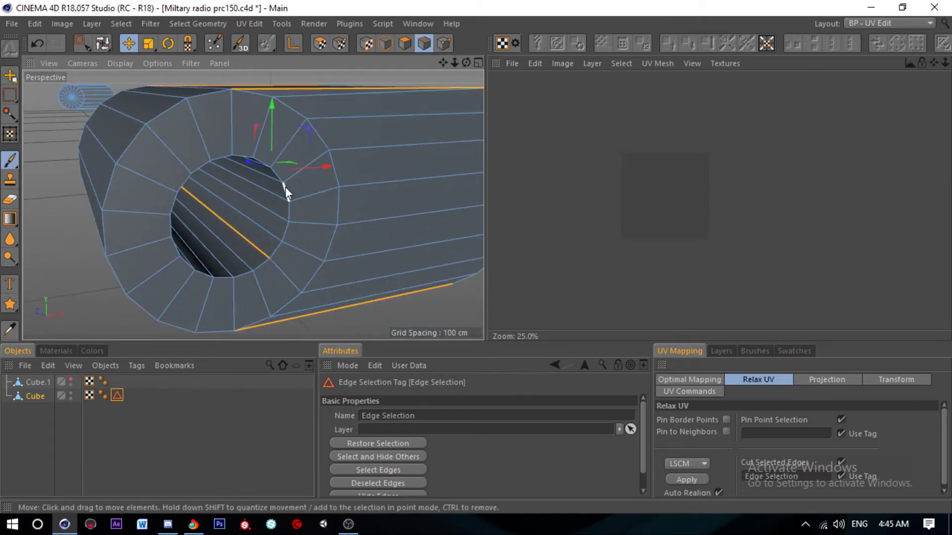
{"action": "left_click", "coordinate": [198, 24]}
{"action": "left_click", "coordinate": [211, 372]}
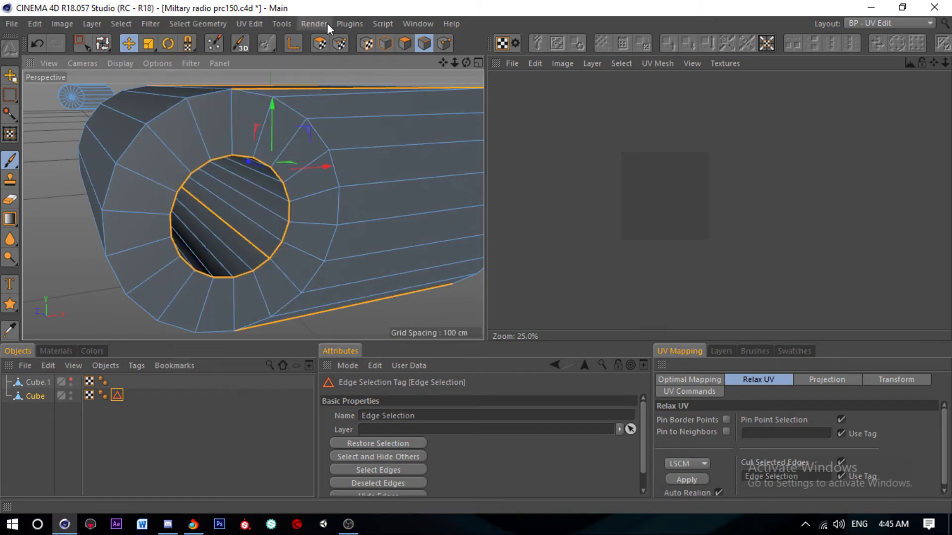
{"action": "left_click", "coordinate": [677, 480]}
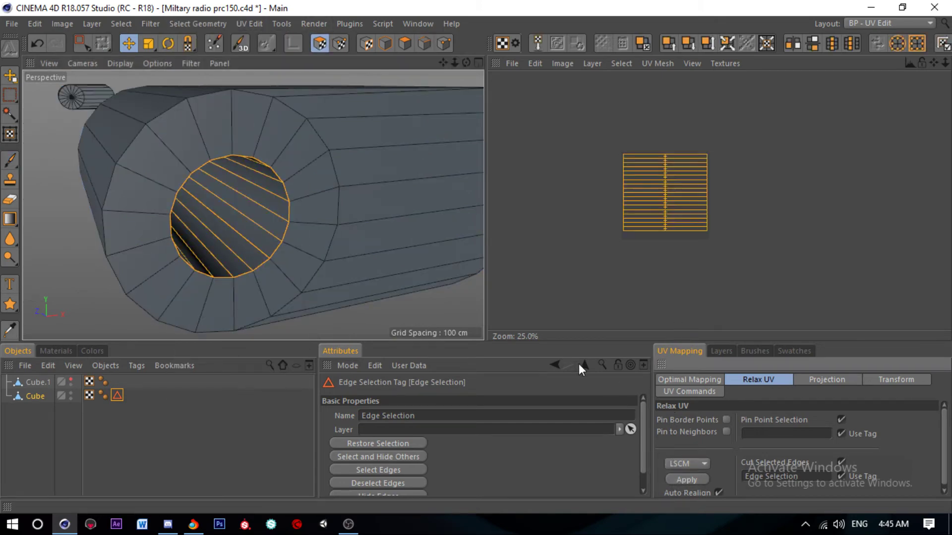
Step: Select all knob polygons and relax their UVs, trying ABF before returning to LSCM
{"action": "left_click", "coordinate": [405, 43]}
{"action": "key", "text": "ctrl+a"}
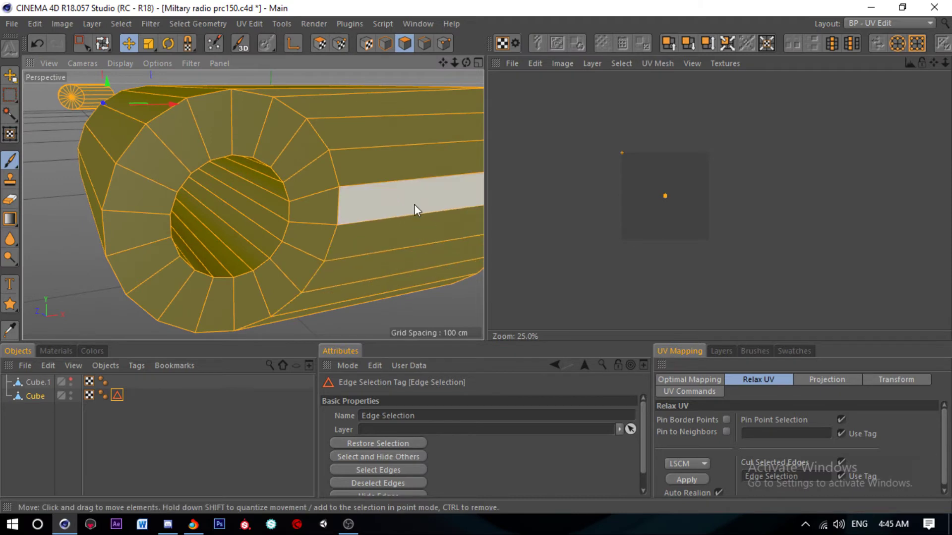
{"action": "left_click", "coordinate": [686, 480]}
{"action": "scroll", "coordinate": [665, 162], "scroll_direction": "up", "scroll_amount": 3}
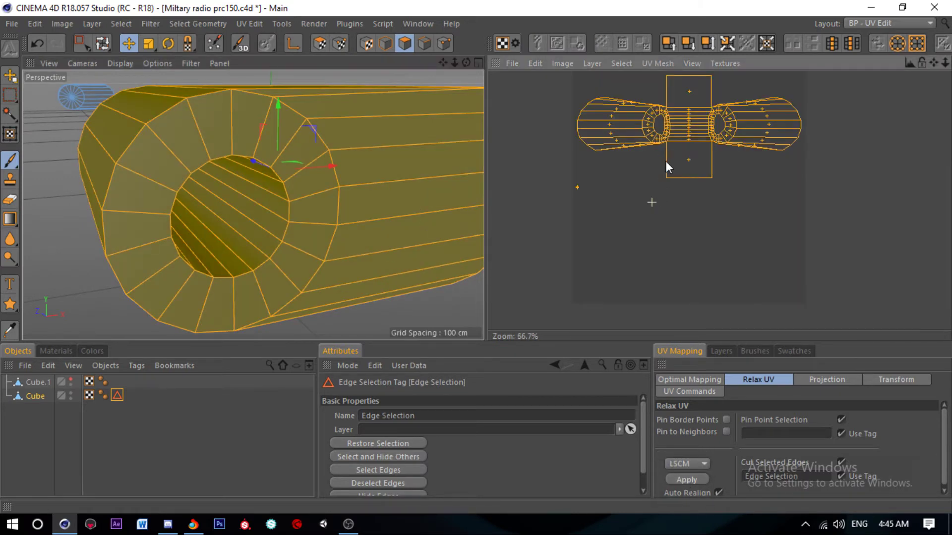
{"action": "scroll", "coordinate": [665, 161], "scroll_direction": "up", "scroll_amount": 2}
{"action": "left_click", "coordinate": [690, 478]}
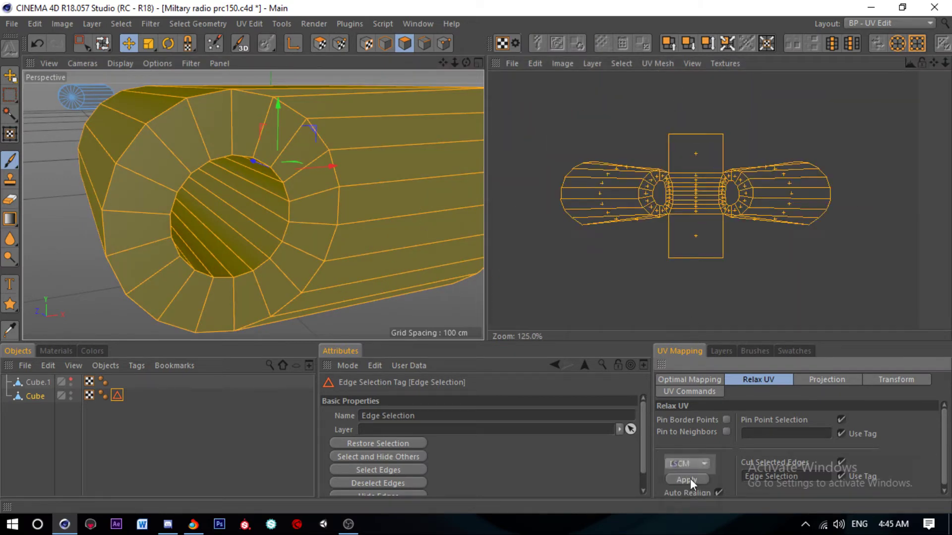
{"action": "left_click", "coordinate": [687, 480]}
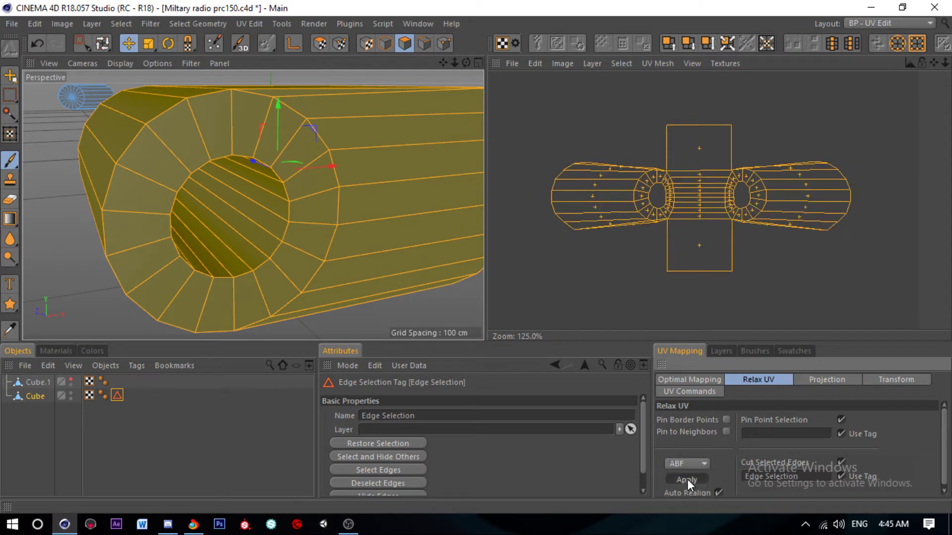
{"action": "left_click", "coordinate": [687, 478]}
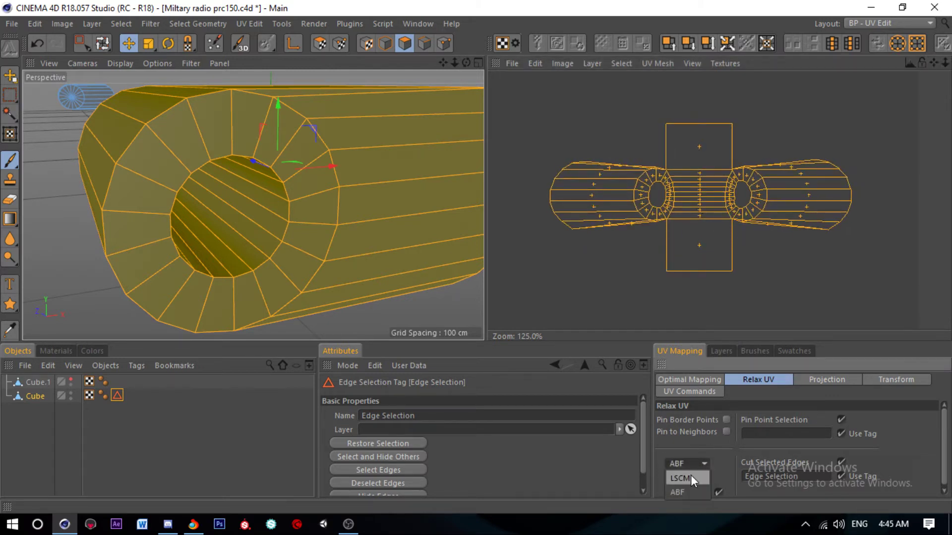
{"action": "left_click", "coordinate": [691, 480]}
{"action": "scroll", "coordinate": [694, 223], "scroll_direction": "down", "scroll_amount": 5}
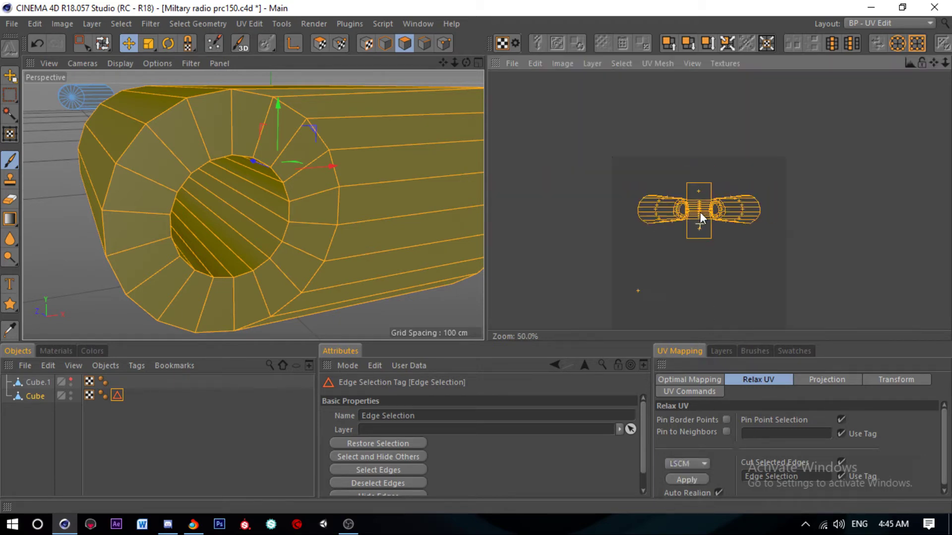
{"action": "scroll", "coordinate": [635, 302], "scroll_direction": "up", "scroll_amount": 5}
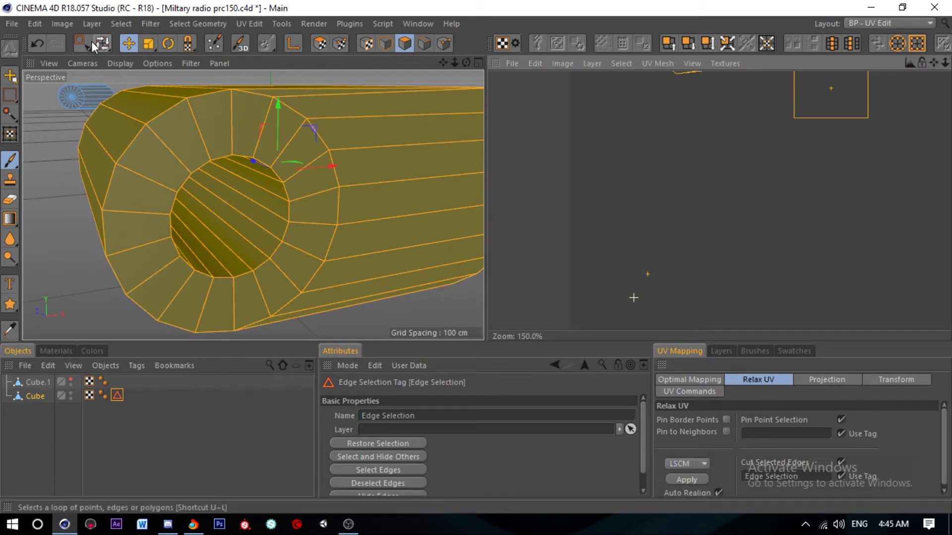
Step: Loop-select the knob's inner cap and relax its UVs separately, undoing a full re-relax
{"action": "key", "text": "u"}
{"action": "key", "text": "l"}
{"action": "left_click", "coordinate": [259, 189]}
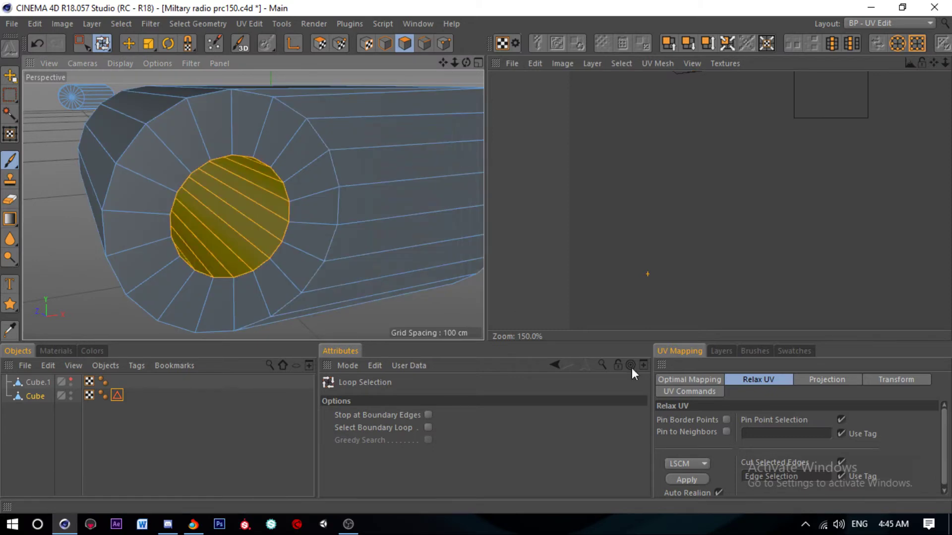
{"action": "left_click", "coordinate": [688, 480]}
{"action": "scroll", "coordinate": [682, 190], "scroll_direction": "down", "scroll_amount": 1}
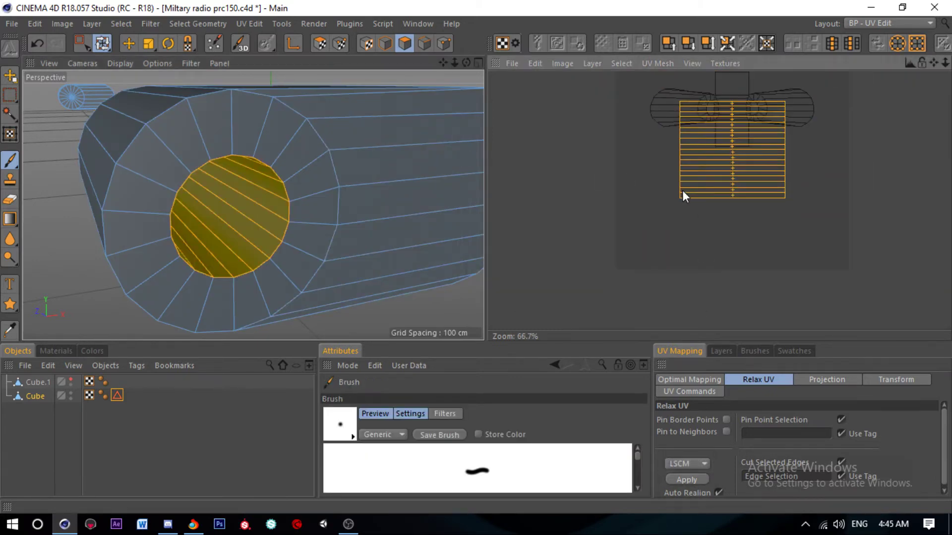
{"action": "key", "text": "ctrl+a"}
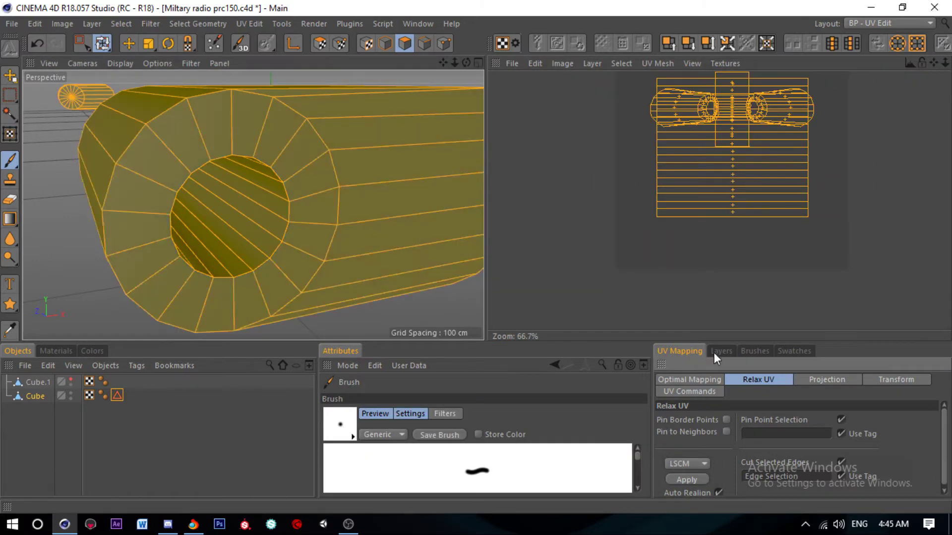
{"action": "left_click", "coordinate": [689, 478]}
{"action": "key", "text": "ctrl+z"}
Step: Repack the knob's UV islands using Optimal Mapping with the Realign option
{"action": "left_click", "coordinate": [698, 381]}
{"action": "left_click", "coordinate": [678, 485]}
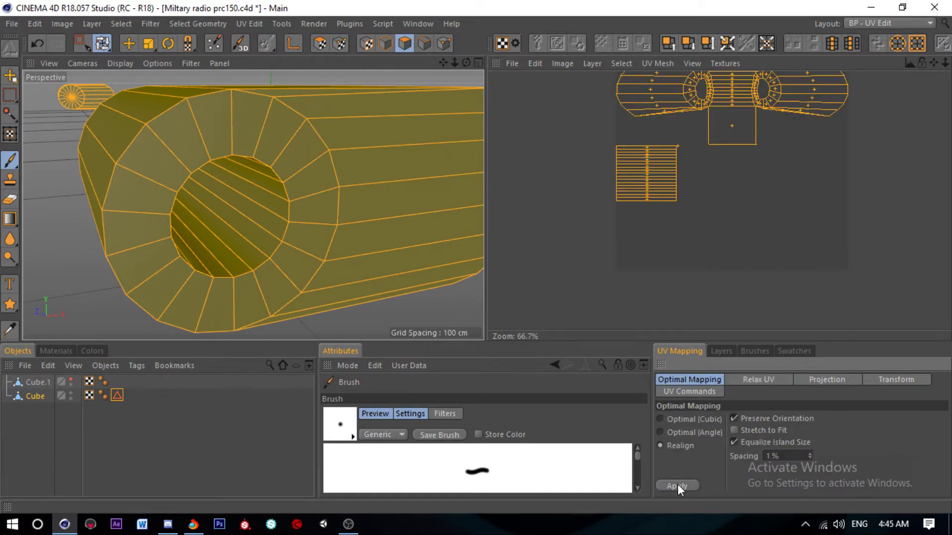
{"action": "left_click", "coordinate": [665, 483]}
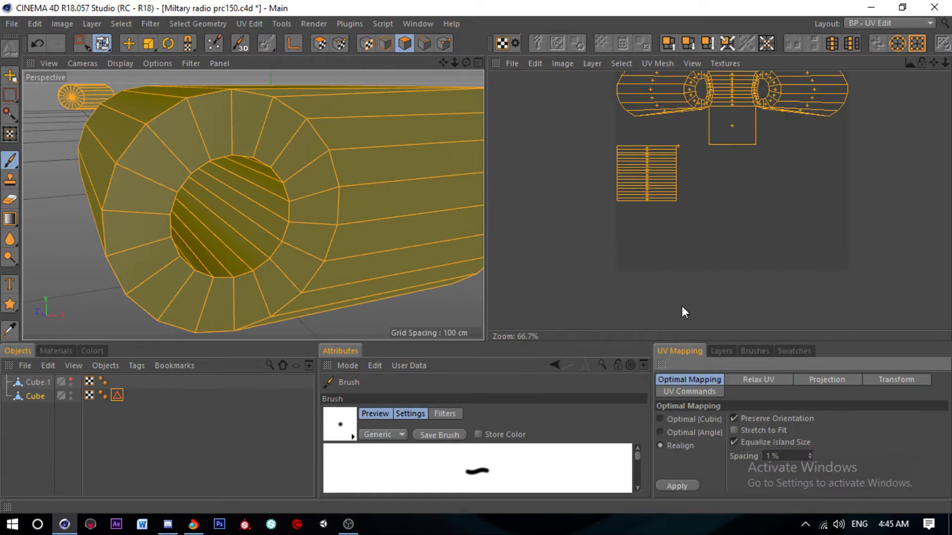
{"action": "scroll", "coordinate": [812, 196], "scroll_direction": "down", "scroll_amount": 4}
{"action": "key", "text": "u"}
{"action": "key", "text": "l"}
{"action": "scroll", "coordinate": [112, 78], "scroll_direction": "down", "scroll_amount": 5}
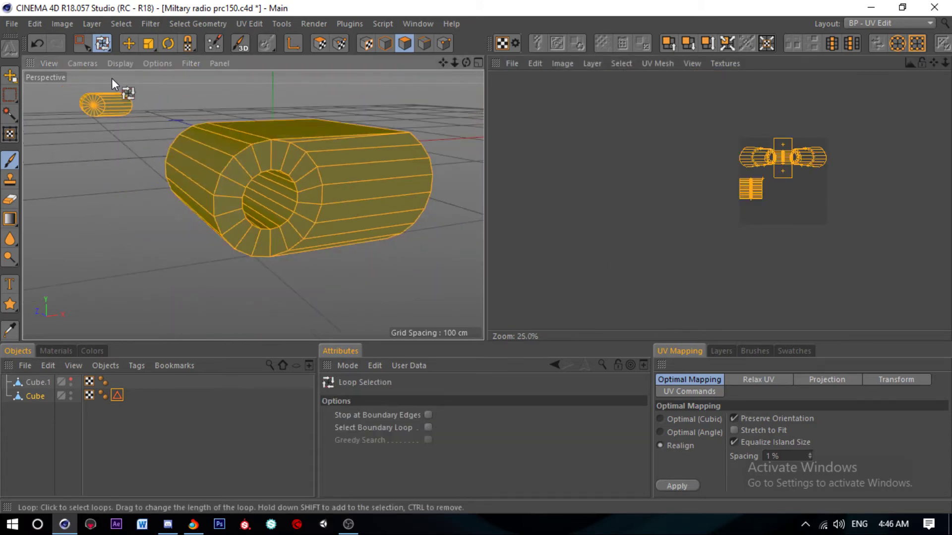
{"action": "scroll", "coordinate": [197, 145], "scroll_direction": "down", "scroll_amount": 3}
{"action": "scroll", "coordinate": [135, 133], "scroll_direction": "down", "scroll_amount": 2}
{"action": "scroll", "coordinate": [135, 133], "scroll_direction": "up", "scroll_amount": 5}
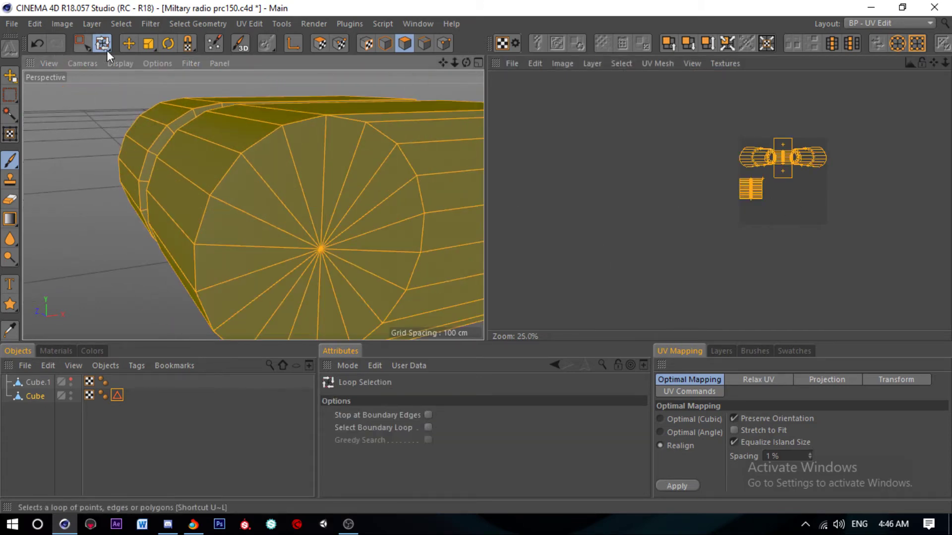
Step: Select the cylinder's top edge loop and add the bottom edge as seams
{"action": "left_click", "coordinate": [129, 44]}
{"action": "left_click", "coordinate": [414, 45]}
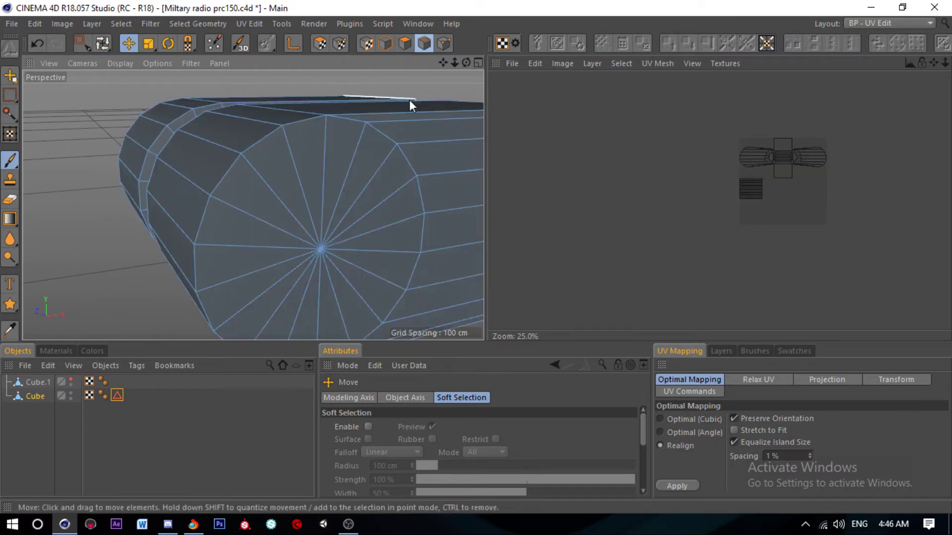
{"action": "scroll", "coordinate": [408, 115], "scroll_direction": "down", "scroll_amount": 2}
{"action": "left_click", "coordinate": [313, 96]}
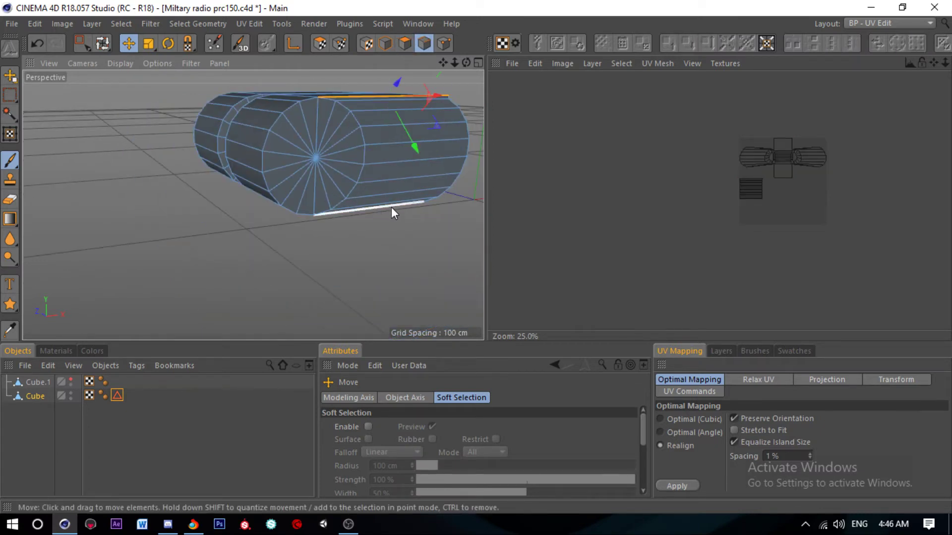
{"action": "scroll", "coordinate": [391, 208], "scroll_direction": "down", "scroll_amount": 5}
{"action": "left_click_drag", "start_coordinate": [381, 211], "coordinate": [253, 205], "text": "alt"}
{"action": "scroll", "coordinate": [136, 153], "scroll_direction": "up", "scroll_amount": 5}
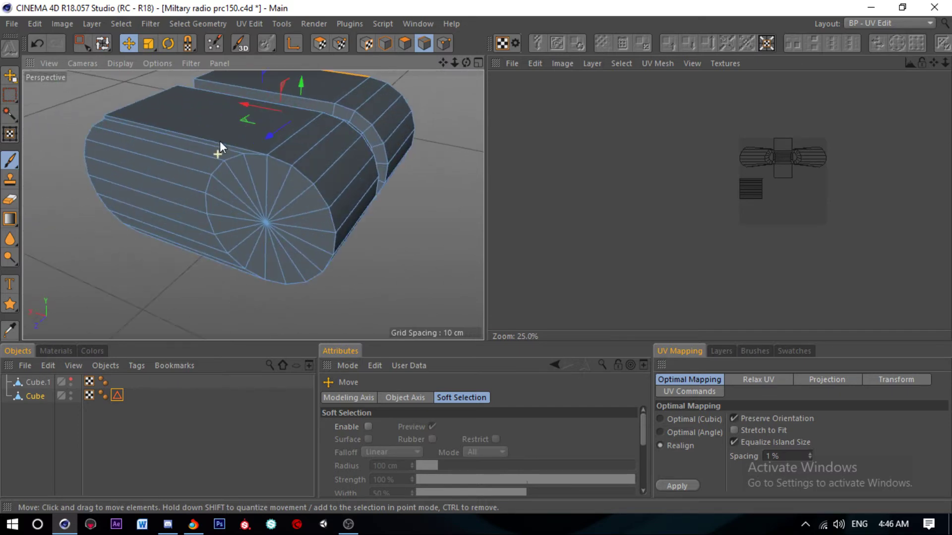
{"action": "left_click", "coordinate": [204, 266], "text": "shift"}
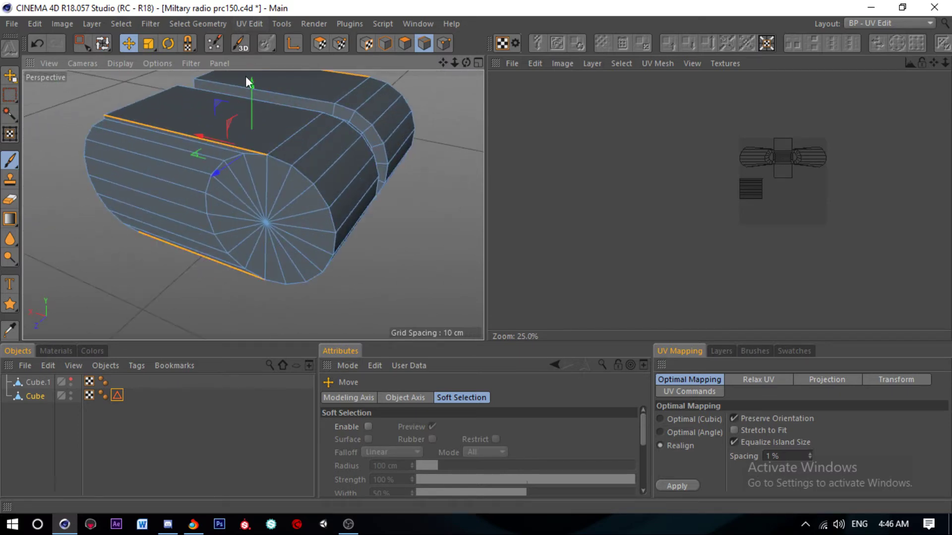
Step: Store the seam edges with Set Selection, then clear the UV polygon selection
{"action": "left_click", "coordinate": [197, 24]}
{"action": "left_click", "coordinate": [203, 376]}
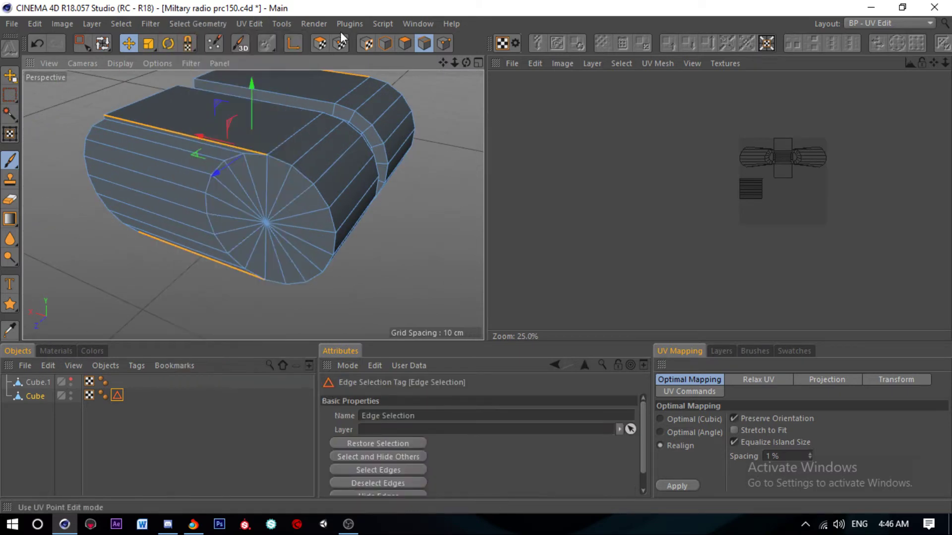
{"action": "left_click", "coordinate": [320, 43]}
{"action": "left_click", "coordinate": [366, 115]}
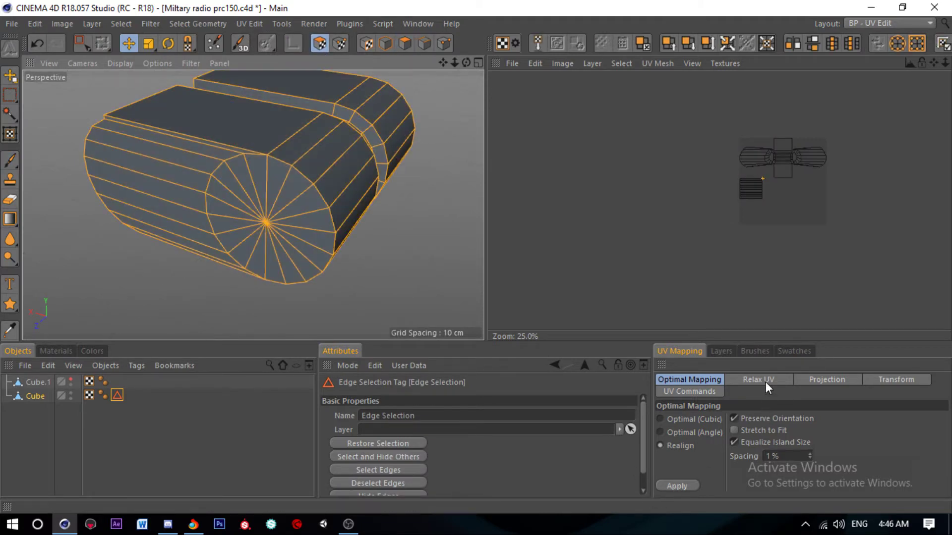
Step: Relax the cylinder's UVs along the new seams and re-pack the islands
{"action": "left_click", "coordinate": [766, 384]}
{"action": "left_click", "coordinate": [695, 476]}
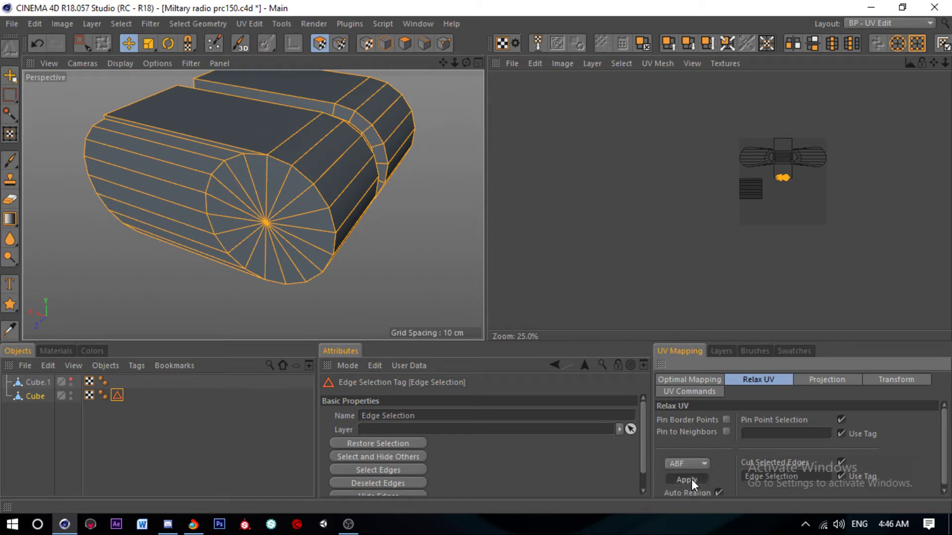
{"action": "left_click", "coordinate": [692, 480]}
{"action": "scroll", "coordinate": [782, 221], "scroll_direction": "up", "scroll_amount": 5}
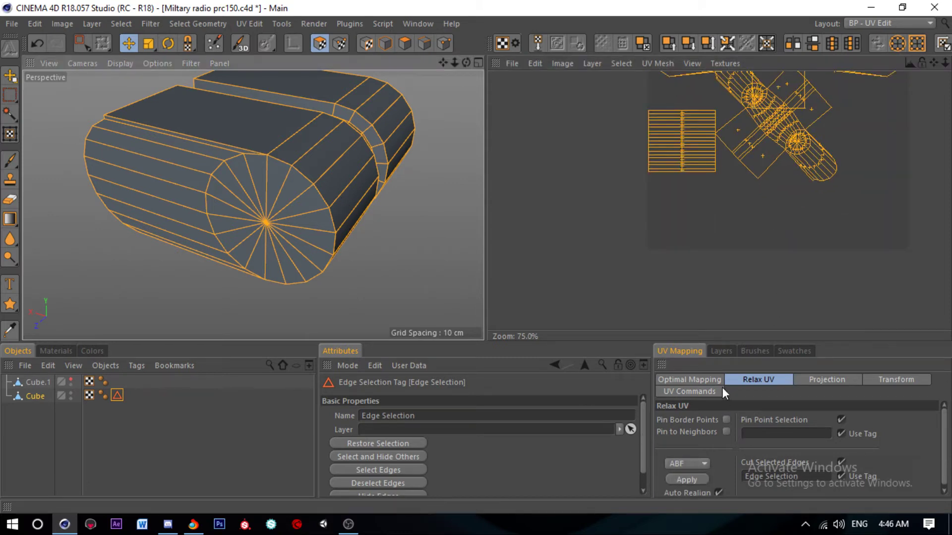
{"action": "left_click", "coordinate": [689, 379]}
{"action": "left_click", "coordinate": [680, 487]}
{"action": "scroll", "coordinate": [737, 293], "scroll_direction": "down", "scroll_amount": 2}
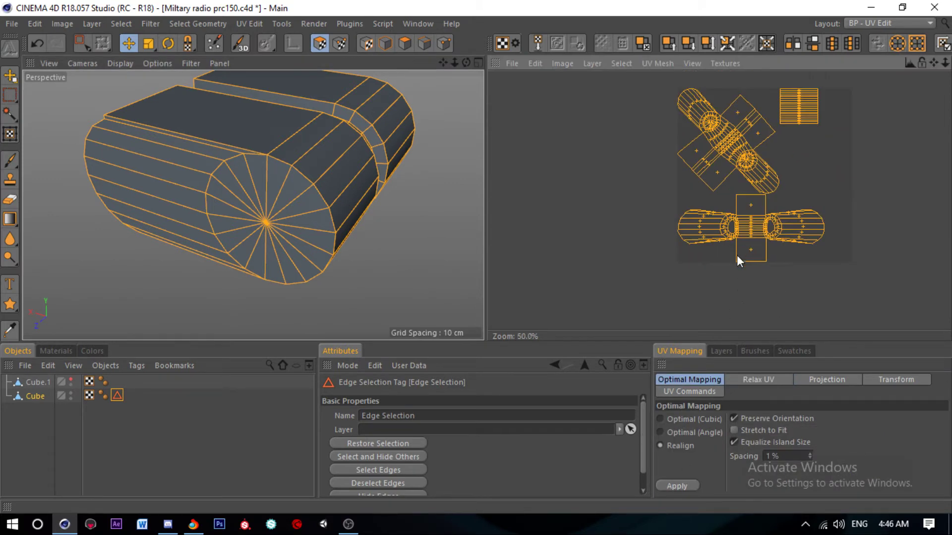
Step: Rotate the UV islands so the tube strip lies horizontal
{"action": "left_click", "coordinate": [81, 43]}
{"action": "scroll", "coordinate": [679, 105], "scroll_direction": "up", "scroll_amount": 1}
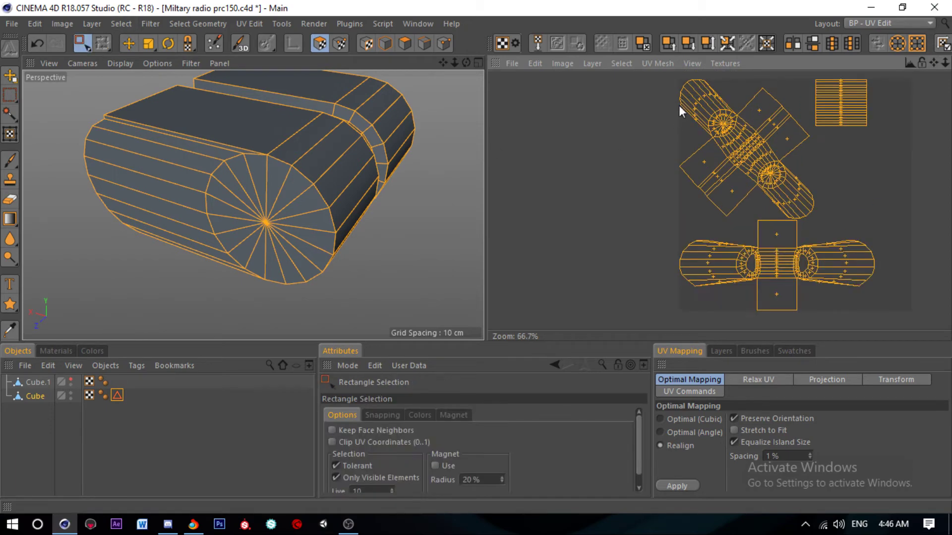
{"action": "scroll", "coordinate": [679, 106], "scroll_direction": "up", "scroll_amount": 2}
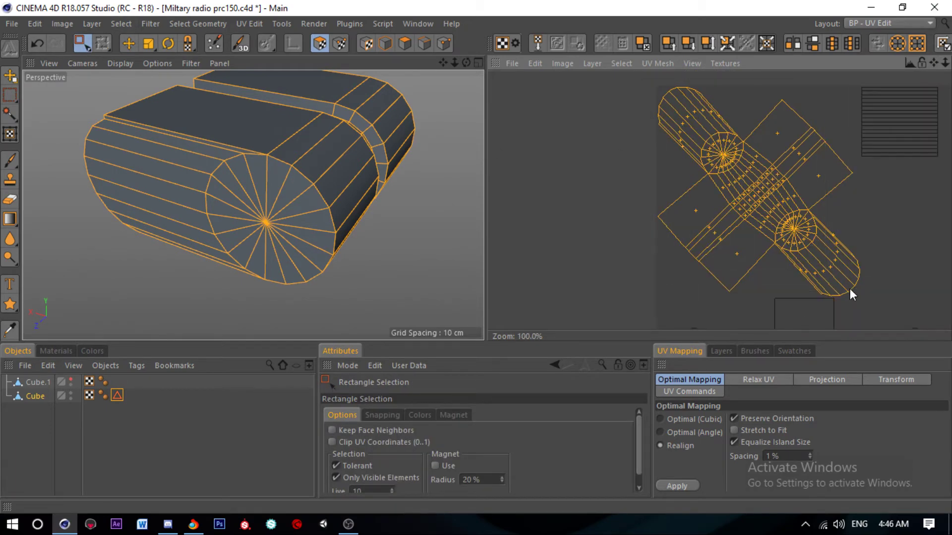
{"action": "left_click", "coordinate": [168, 43]}
{"action": "left_click_drag", "start_coordinate": [602, 171], "coordinate": [703, 169]}
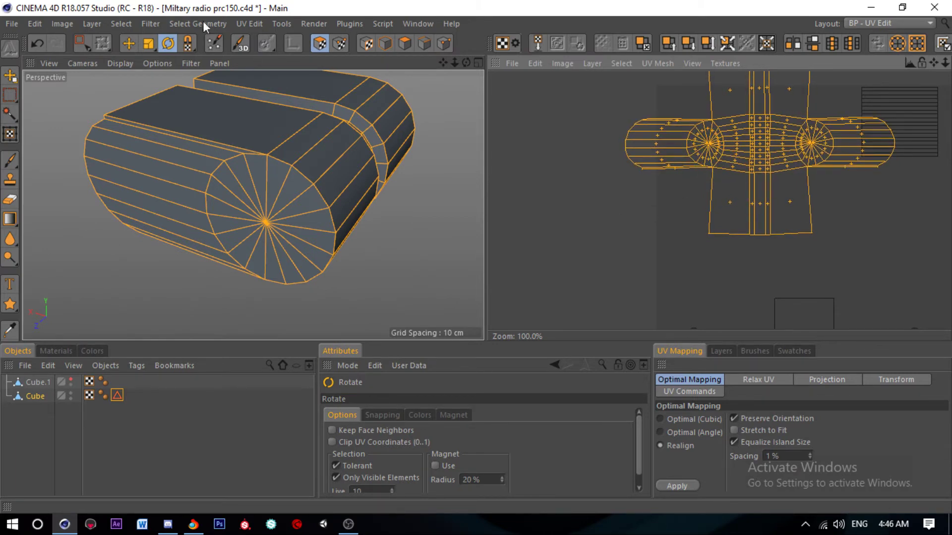
Step: Move the orange UV islands to the left and save the file
{"action": "left_click", "coordinate": [127, 43]}
{"action": "scroll", "coordinate": [642, 233], "scroll_direction": "down", "scroll_amount": 2}
{"action": "left_click_drag", "start_coordinate": [718, 174], "coordinate": [603, 177]}
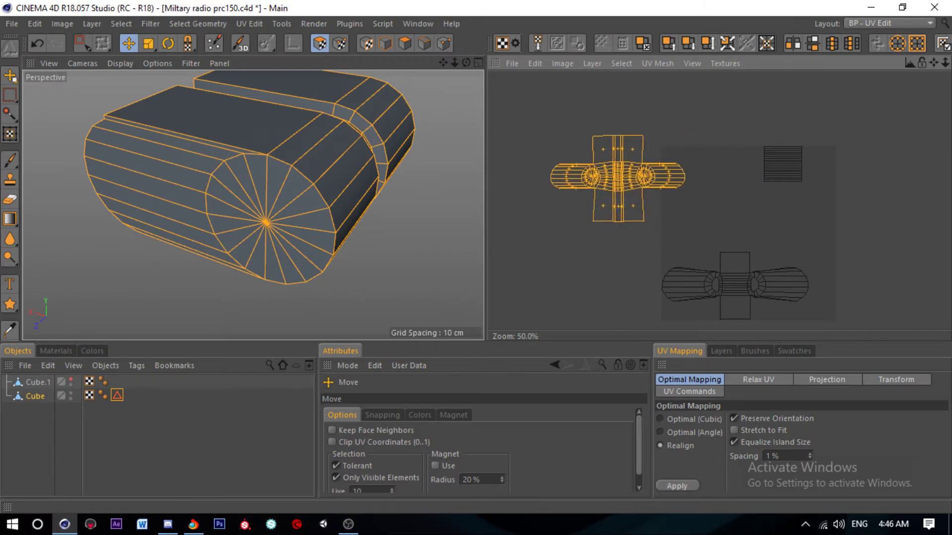
{"action": "key", "text": "ctrl+s"}
{"action": "scroll", "coordinate": [671, 209], "scroll_direction": "down", "scroll_amount": 1}
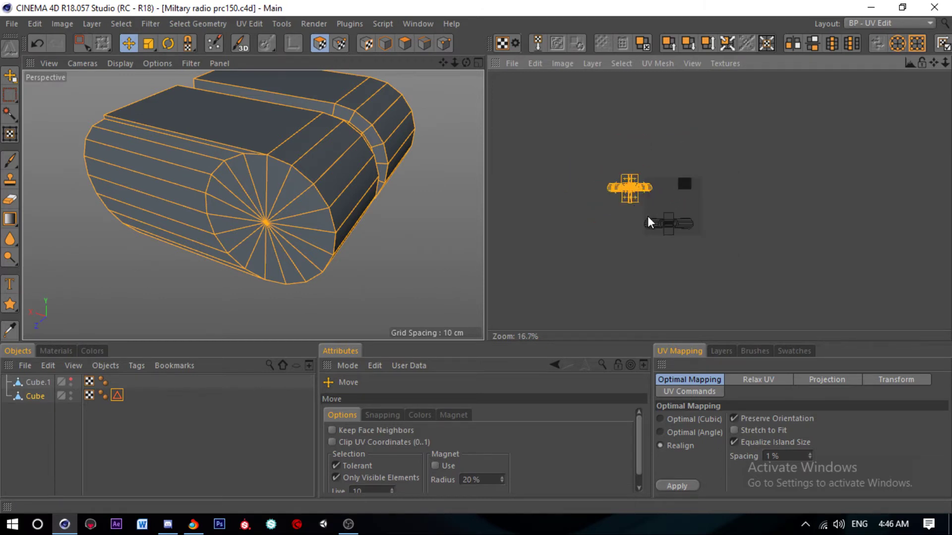
{"action": "key", "text": "ctrl+z"}
{"action": "key", "text": "ctrl+z"}
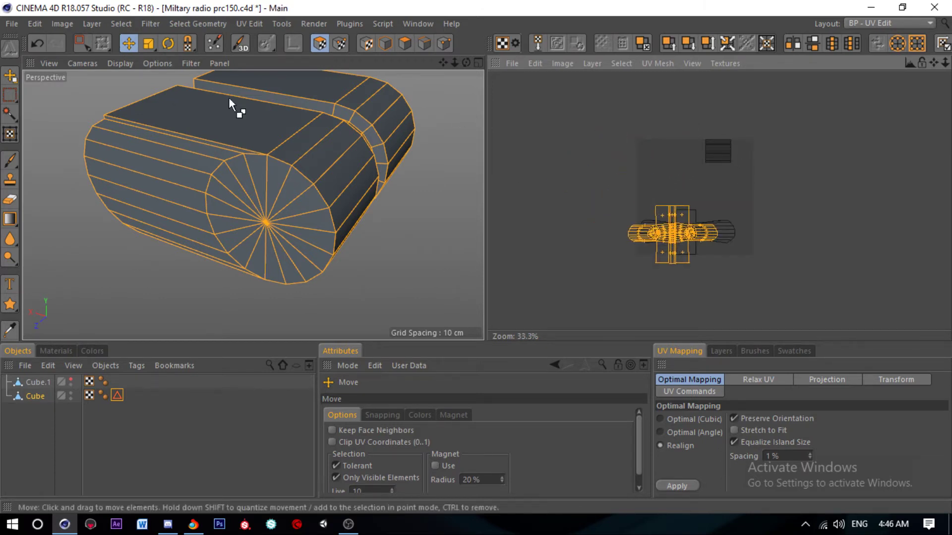
{"action": "key", "text": "ctrl+y"}
{"action": "key", "text": "ctrl+y"}
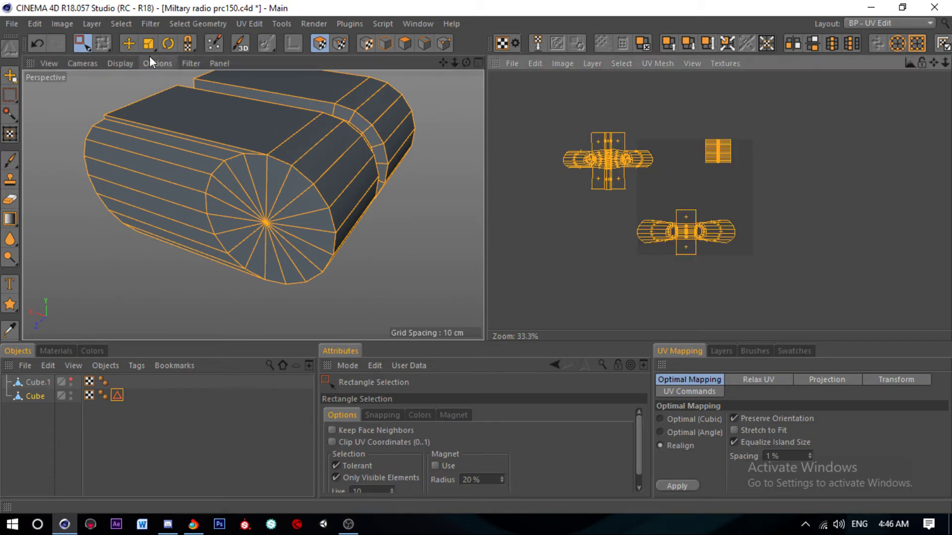
Step: Delete the Edge Selection tag, unhide Cube.1, and merge Cube with Cube.1 via Connect Objects + Delete
{"action": "left_click", "coordinate": [117, 395]}
{"action": "key", "text": "Delete"}
{"action": "left_click", "coordinate": [70, 382]}
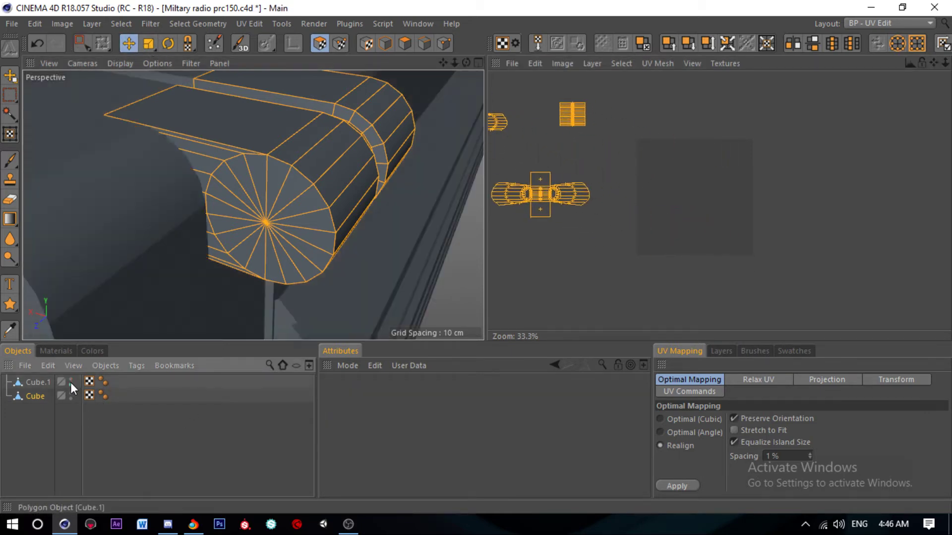
{"action": "left_click", "coordinate": [38, 382]}
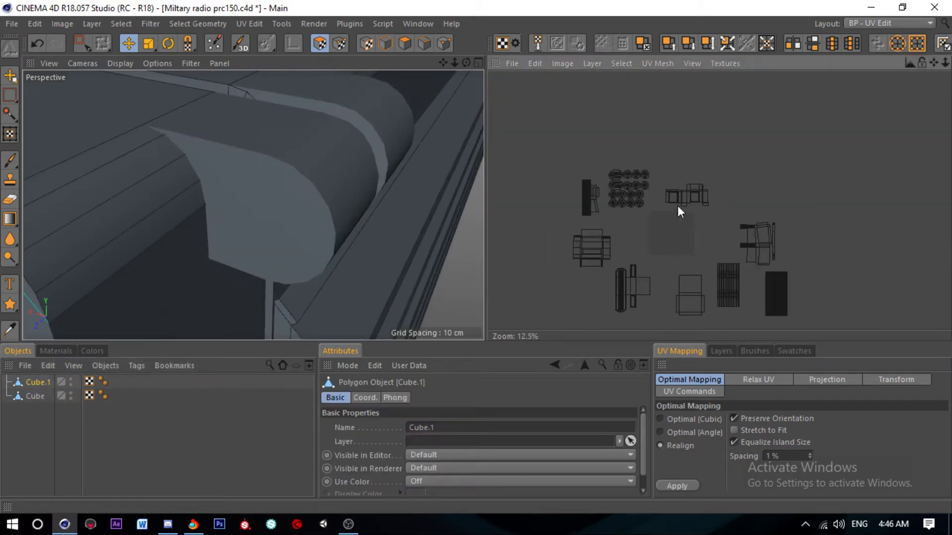
{"action": "left_click", "coordinate": [36, 396], "text": "ctrl"}
{"action": "right_click", "coordinate": [37, 391]}
{"action": "left_click", "coordinate": [118, 436]}
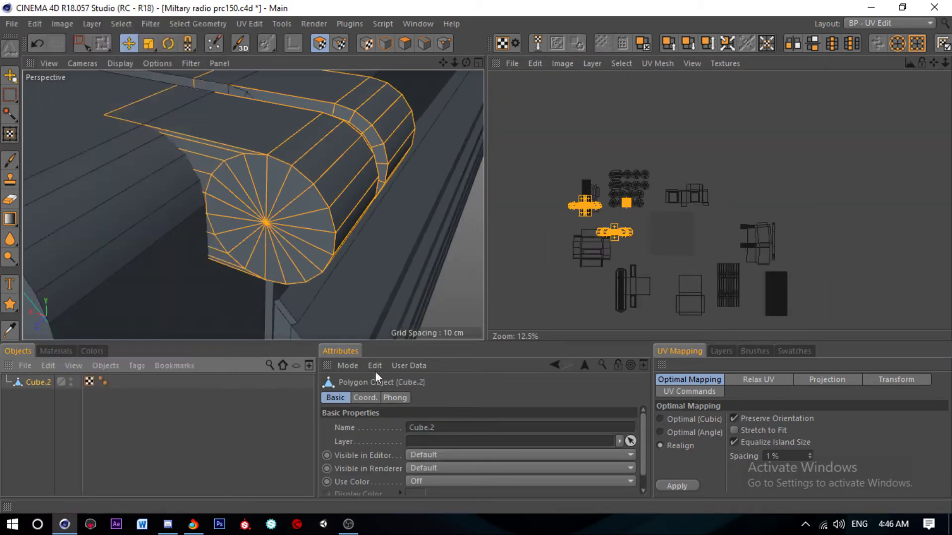
{"action": "left_click", "coordinate": [348, 524]}
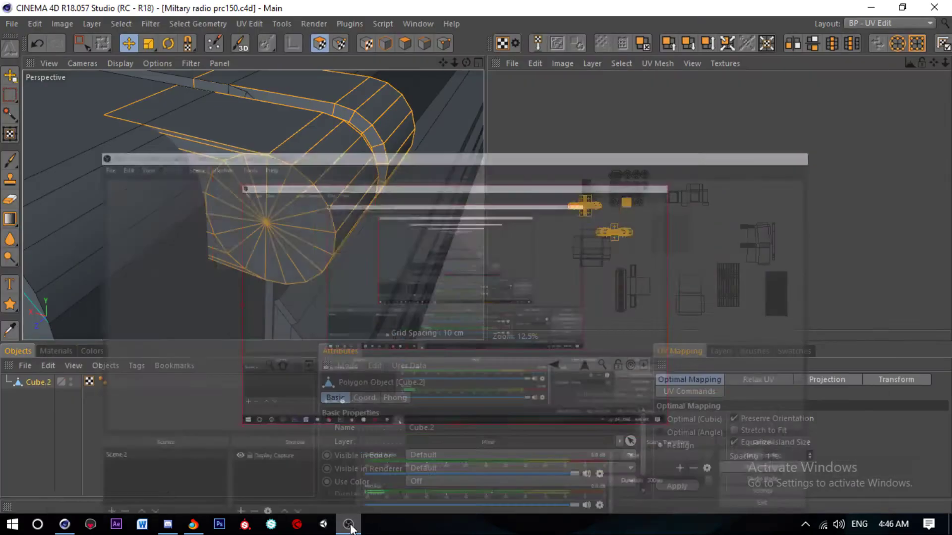
{"action": "scroll", "coordinate": [370, 187], "scroll_direction": "down", "scroll_amount": 5}
Step: Save the merged radio and orbit around to its other side
{"action": "scroll", "coordinate": [630, 241], "scroll_direction": "down", "scroll_amount": 2}
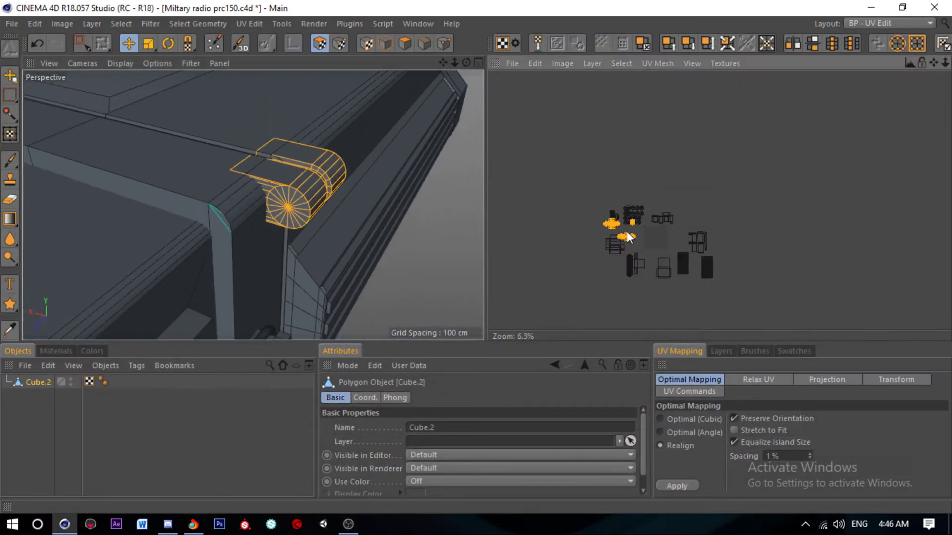
{"action": "scroll", "coordinate": [631, 241], "scroll_direction": "up", "scroll_amount": 3}
{"action": "key", "text": "ctrl+s"}
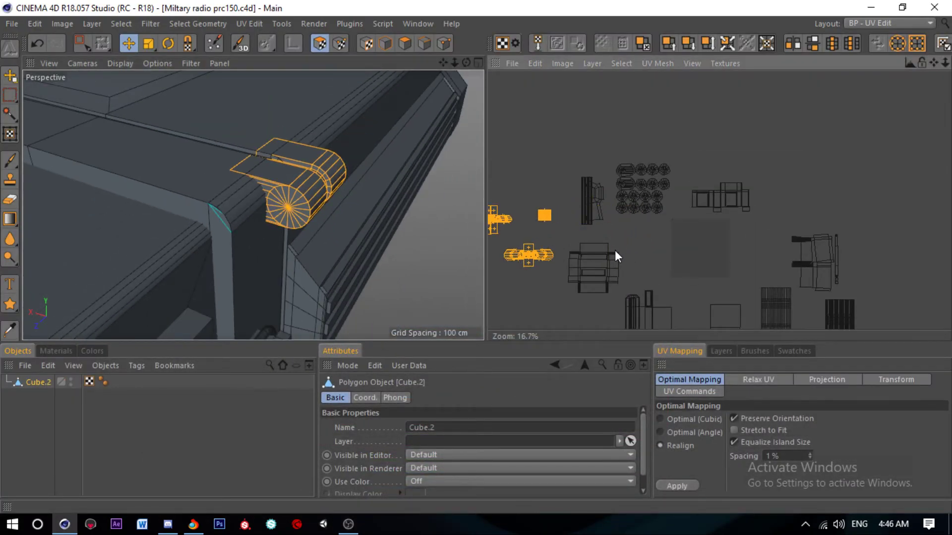
{"action": "scroll", "coordinate": [310, 172], "scroll_direction": "down", "scroll_amount": 3}
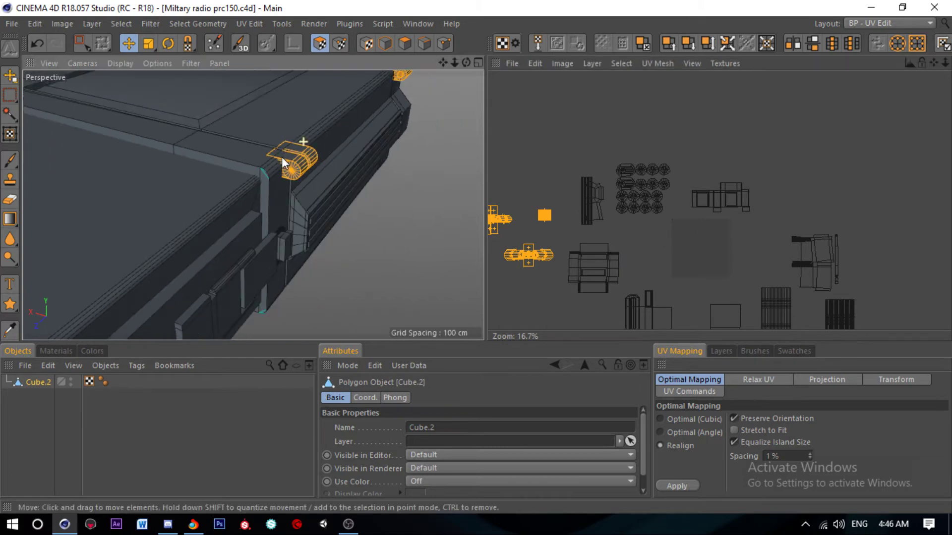
{"action": "scroll", "coordinate": [311, 171], "scroll_direction": "down", "scroll_amount": 3}
{"action": "left_click_drag", "start_coordinate": [310, 171], "coordinate": [86, 169], "text": "alt"}
{"action": "scroll", "coordinate": [309, 162], "scroll_direction": "up", "scroll_amount": 3}
{"action": "scroll", "coordinate": [209, 170], "scroll_direction": "up", "scroll_amount": 3}
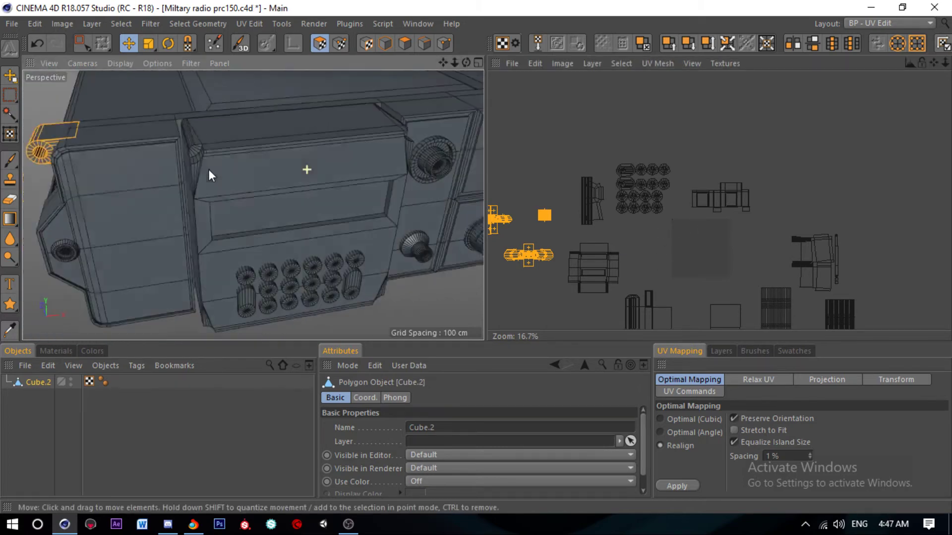
{"action": "scroll", "coordinate": [209, 169], "scroll_direction": "up", "scroll_amount": 2}
Step: Switch to the Live Selection tool and orbit to view the radio's knob panel
{"action": "left_click", "coordinate": [425, 43]}
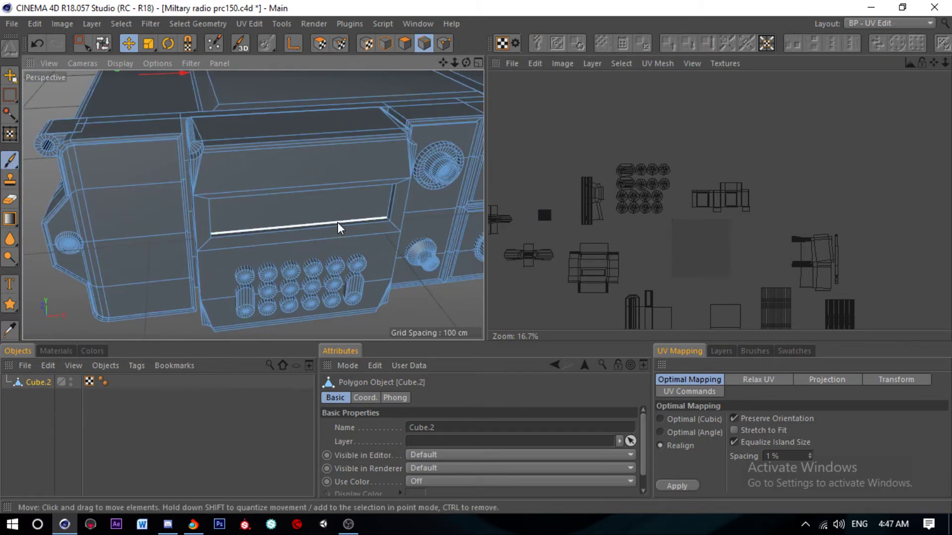
{"action": "left_click_drag", "start_coordinate": [228, 225], "coordinate": [347, 169], "text": "alt"}
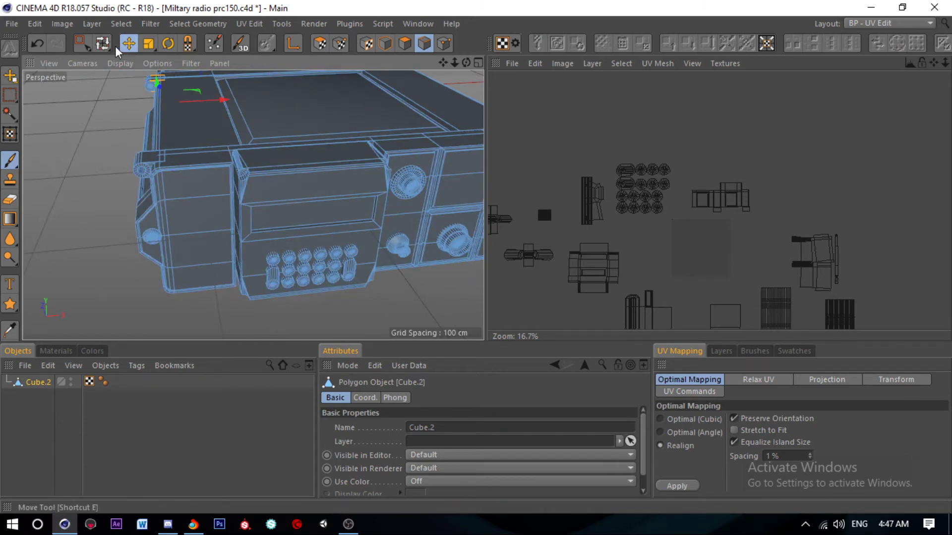
{"action": "left_click_drag", "start_coordinate": [81, 43], "coordinate": [107, 61]}
{"action": "left_click", "coordinate": [107, 61]}
{"action": "left_click", "coordinate": [320, 43]}
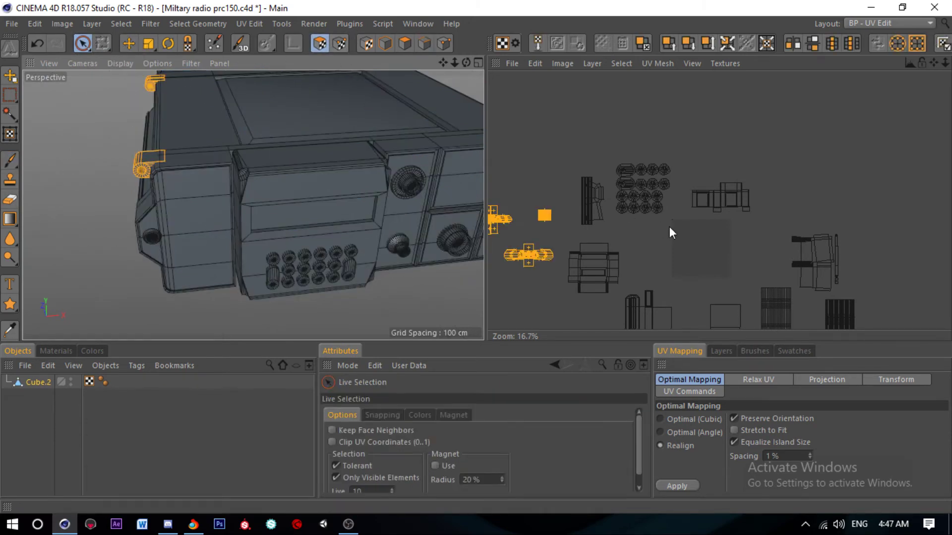
{"action": "scroll", "coordinate": [680, 241], "scroll_direction": "up", "scroll_amount": 5}
{"action": "mouse_move", "coordinate": [298, 233]}
{"action": "left_mouse_down", "text": "alt"}
{"action": "mouse_move", "coordinate": [242, 230]}
{"action": "mouse_move", "coordinate": [310, 222]}
{"action": "mouse_move", "coordinate": [180, 177]}
{"action": "mouse_move", "coordinate": [109, 218]}
{"action": "mouse_move", "coordinate": [361, 200]}
{"action": "left_mouse_up", "text": "alt"}
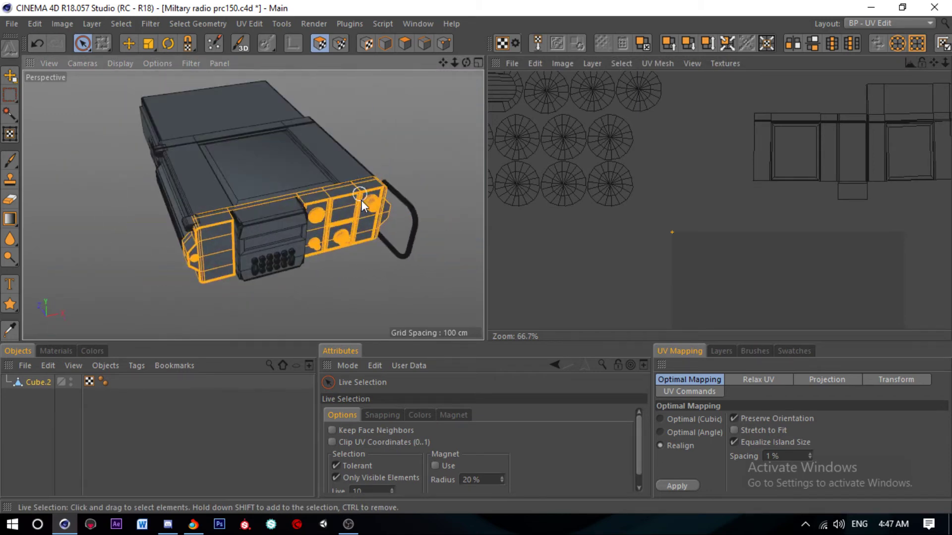
Step: Split the selected front panel into a new Cube object, hide Cube.2, and select Cube
{"action": "left_click", "coordinate": [404, 43]}
{"action": "right_click", "coordinate": [195, 147]}
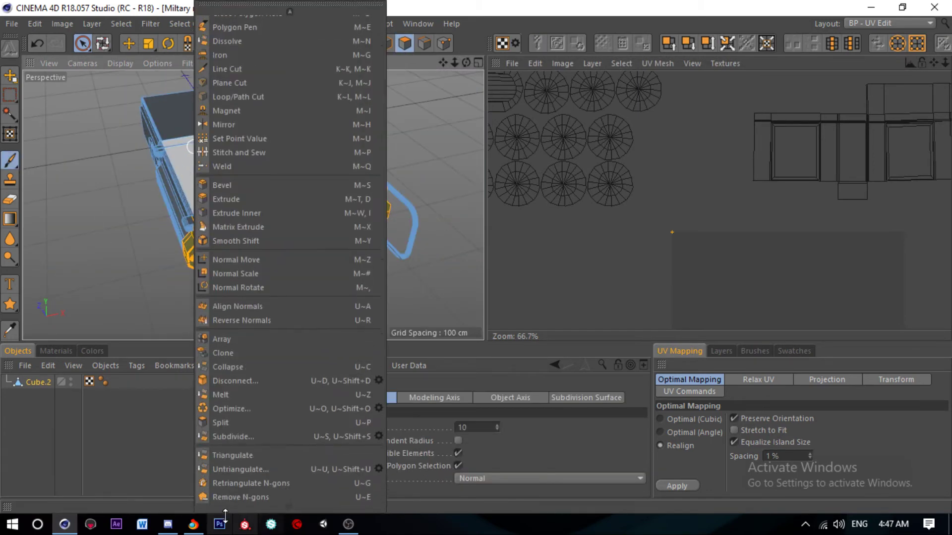
{"action": "left_click", "coordinate": [224, 418]}
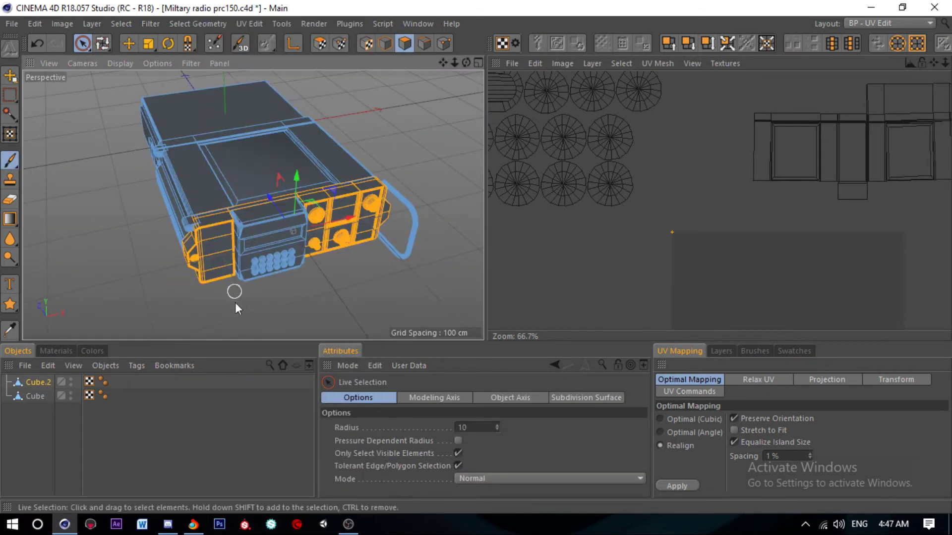
{"action": "left_click", "coordinate": [306, 276]}
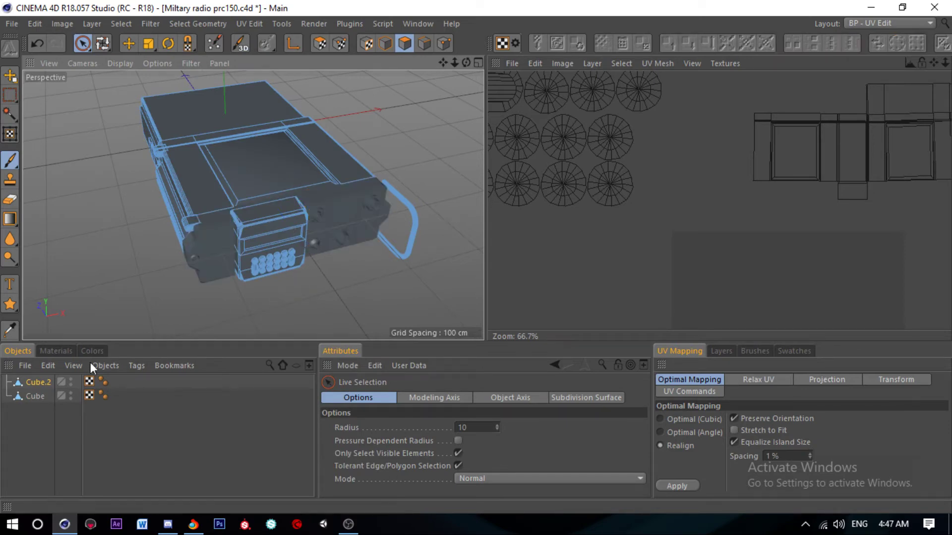
{"action": "left_click", "coordinate": [71, 380]}
{"action": "left_click", "coordinate": [34, 396]}
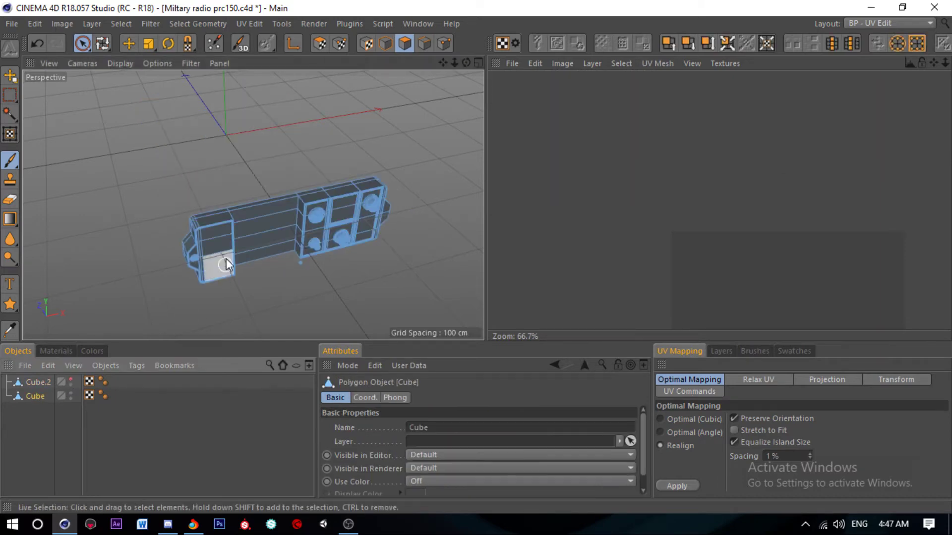
{"action": "scroll", "coordinate": [226, 258], "scroll_direction": "up", "scroll_amount": 5}
{"action": "left_click_drag", "start_coordinate": [166, 272], "coordinate": [256, 248], "text": "alt"}
{"action": "scroll", "coordinate": [186, 265], "scroll_direction": "up", "scroll_amount": 3}
Step: Select all the split knob's polygons and relax its UVs into one circular island
{"action": "scroll", "coordinate": [186, 265], "scroll_direction": "up", "scroll_amount": 3}
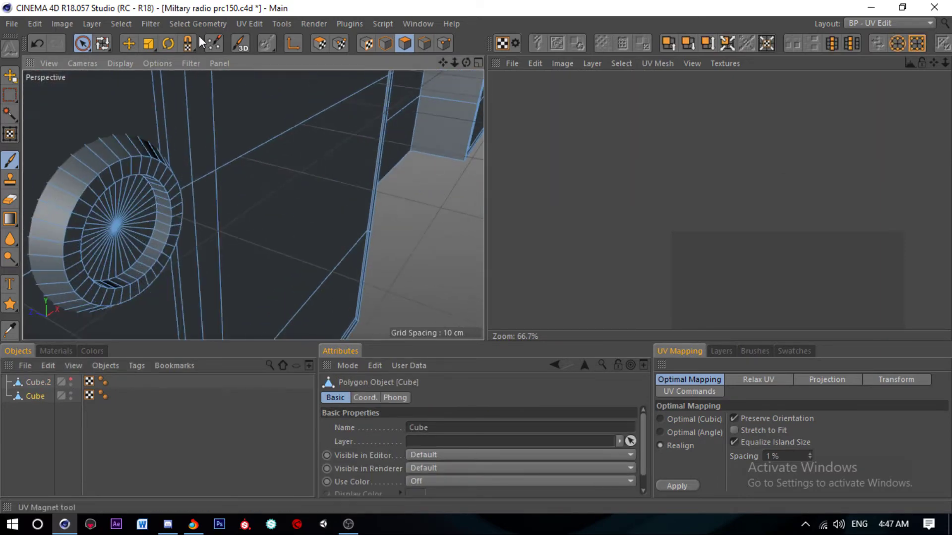
{"action": "left_click", "coordinate": [129, 43]}
{"action": "double_click", "coordinate": [117, 173]}
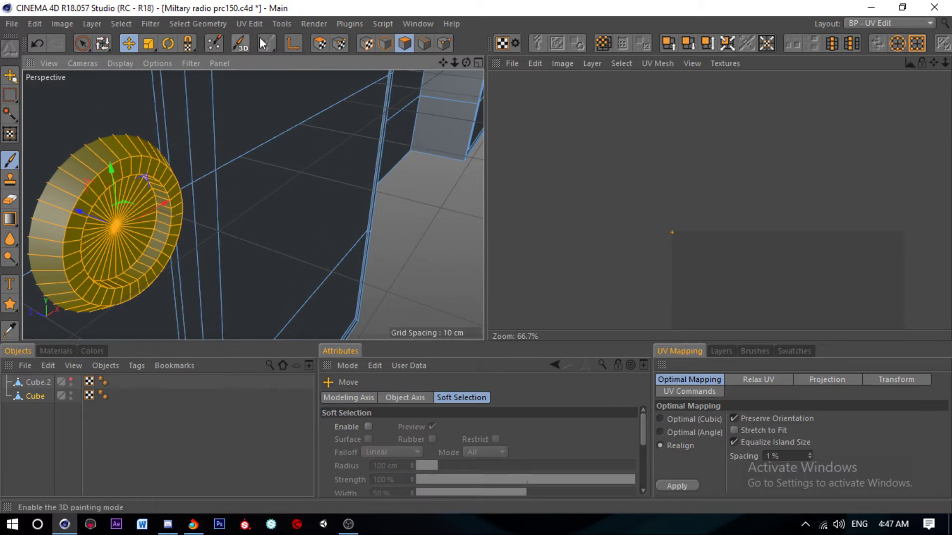
{"action": "left_click", "coordinate": [320, 43]}
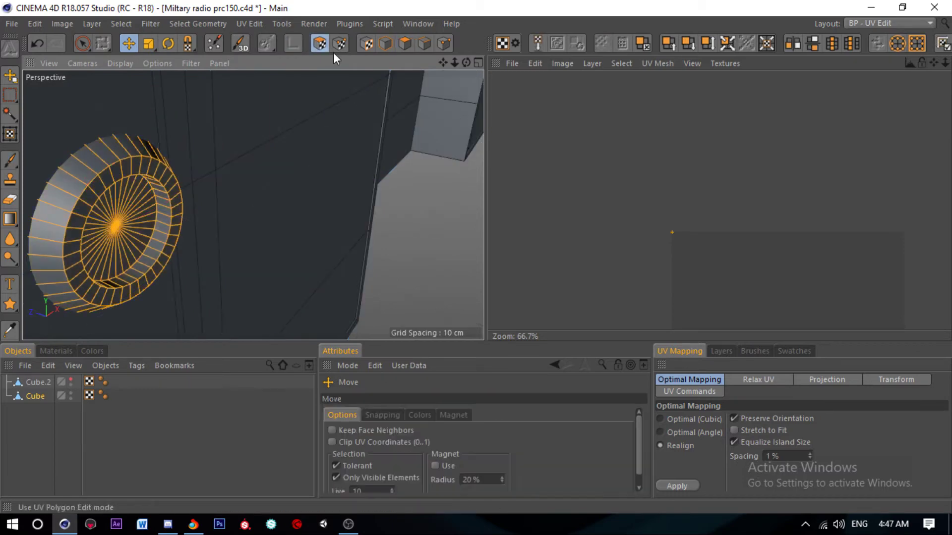
{"action": "left_click", "coordinate": [759, 380]}
{"action": "scroll", "coordinate": [187, 164], "scroll_direction": "up", "scroll_amount": 2}
{"action": "scroll", "coordinate": [313, 144], "scroll_direction": "up", "scroll_amount": 4}
{"action": "scroll", "coordinate": [312, 145], "scroll_direction": "down", "scroll_amount": 3}
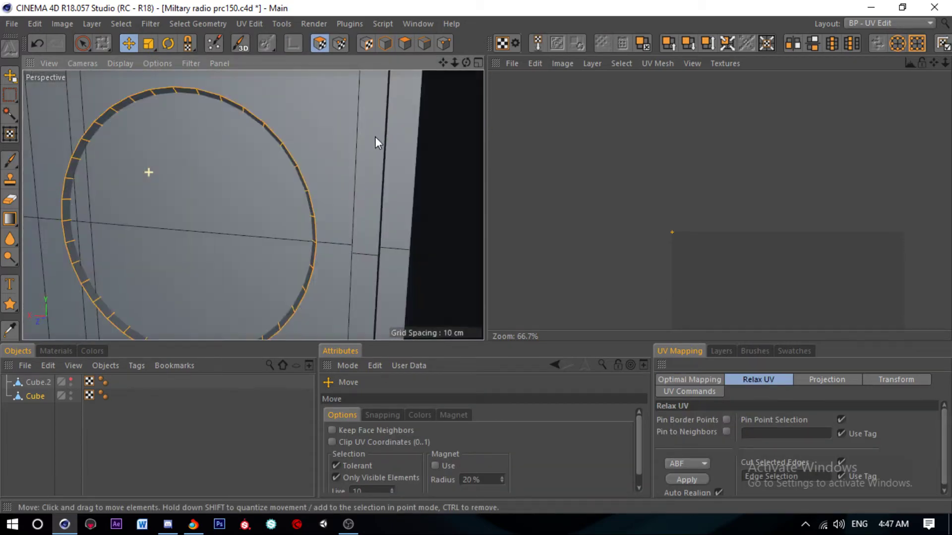
{"action": "scroll", "coordinate": [377, 142], "scroll_direction": "up", "scroll_amount": 3}
{"action": "scroll", "coordinate": [301, 145], "scroll_direction": "down", "scroll_amount": 5}
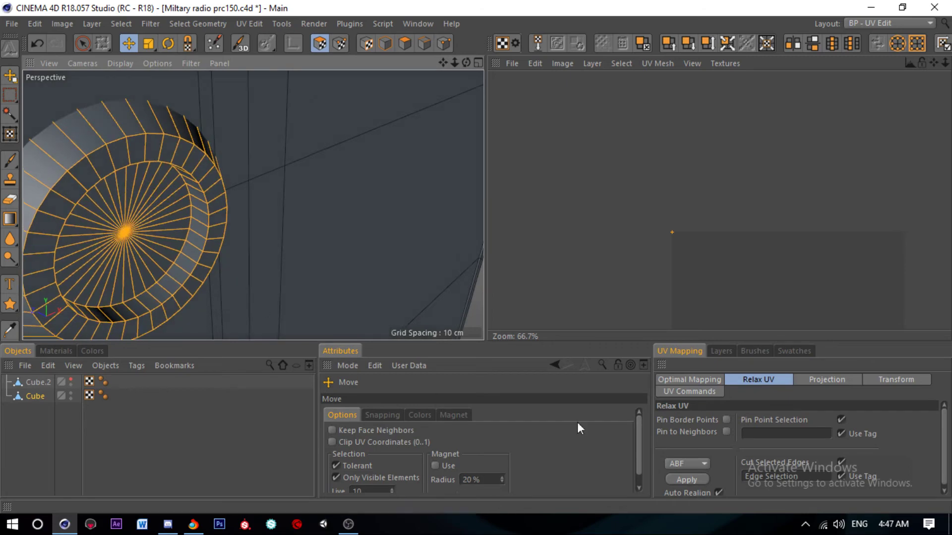
{"action": "left_click", "coordinate": [686, 480]}
{"action": "scroll", "coordinate": [746, 218], "scroll_direction": "down", "scroll_amount": 2}
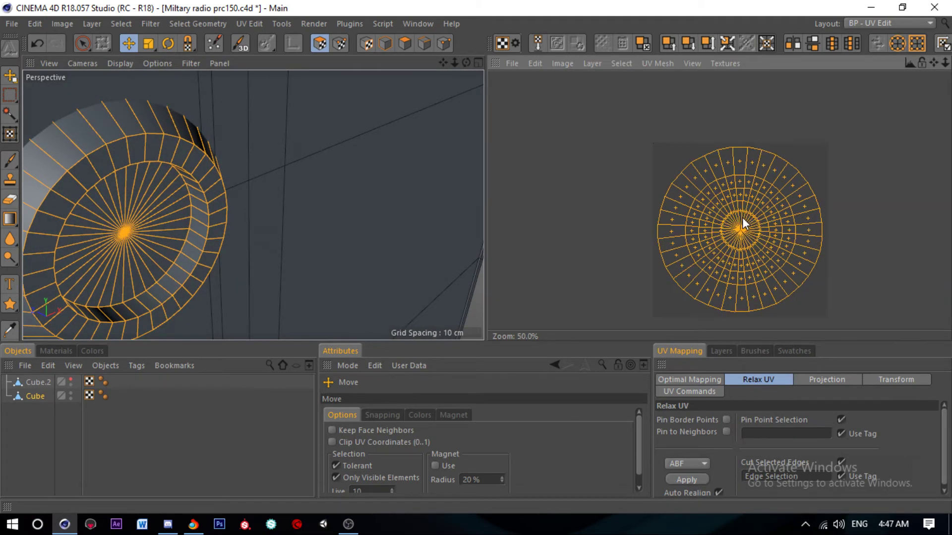
{"action": "scroll", "coordinate": [742, 217], "scroll_direction": "down", "scroll_amount": 3}
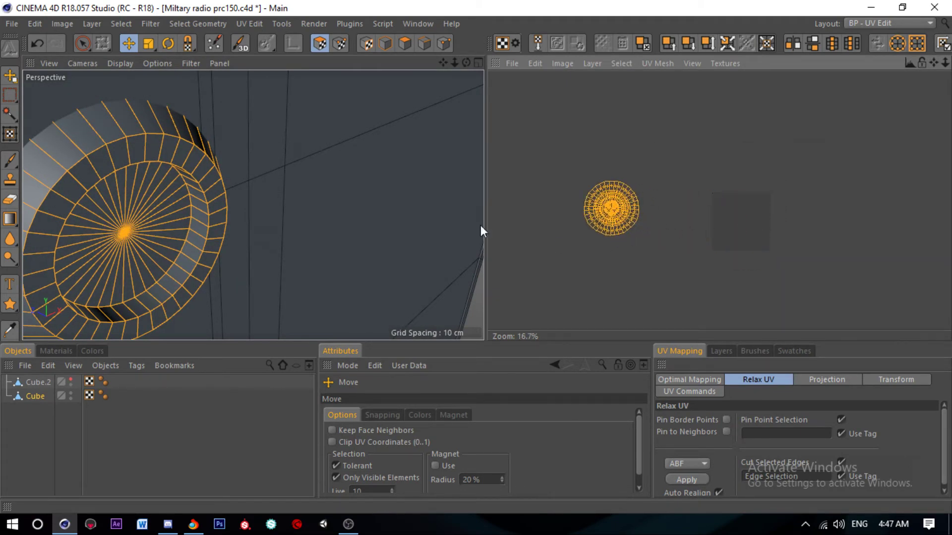
{"action": "scroll", "coordinate": [258, 185], "scroll_direction": "down", "scroll_amount": 5}
{"action": "scroll", "coordinate": [141, 192], "scroll_direction": "down", "scroll_amount": 3}
{"action": "scroll", "coordinate": [163, 175], "scroll_direction": "down", "scroll_amount": 1}
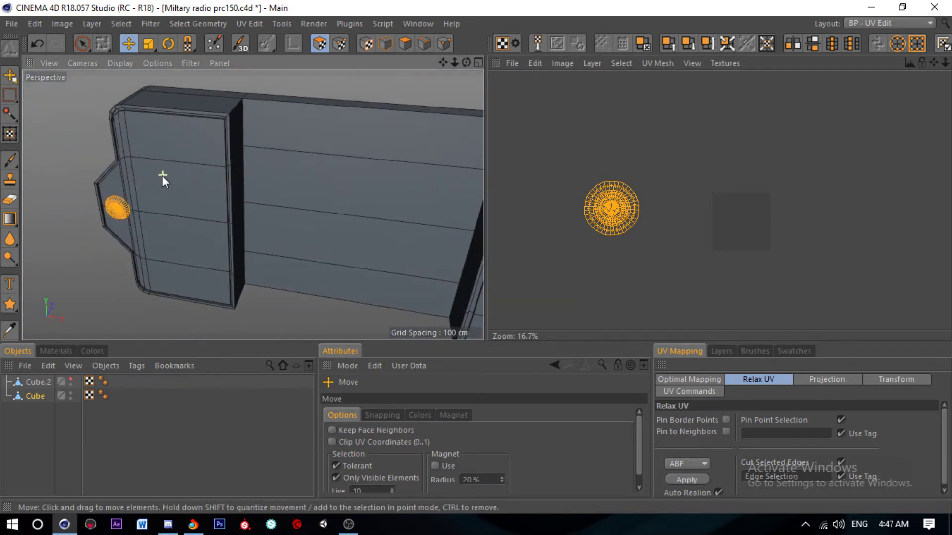
Step: Select a radial edge path across the knob's outer rings, excluding its inner centre part
{"action": "scroll", "coordinate": [163, 177], "scroll_direction": "down", "scroll_amount": 2}
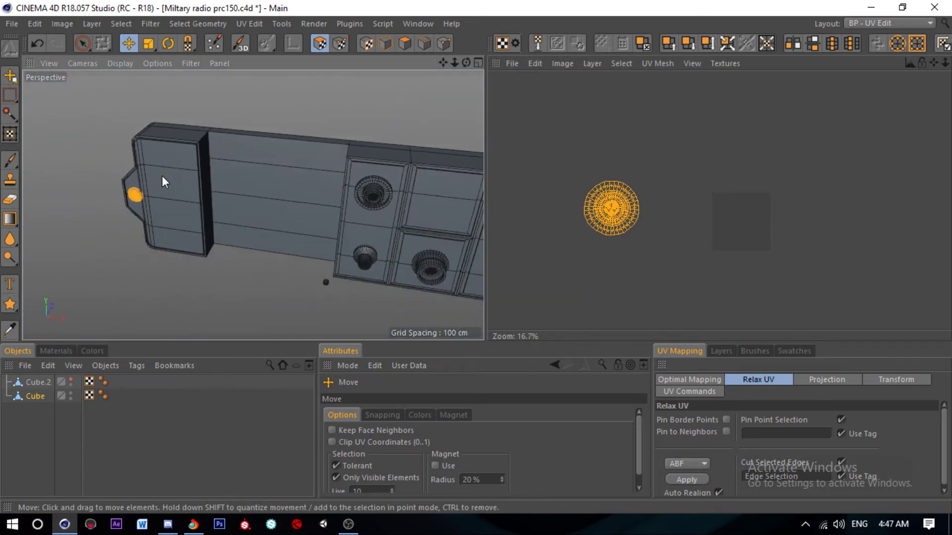
{"action": "scroll", "coordinate": [162, 177], "scroll_direction": "down", "scroll_amount": 2}
{"action": "scroll", "coordinate": [296, 192], "scroll_direction": "up", "scroll_amount": 3}
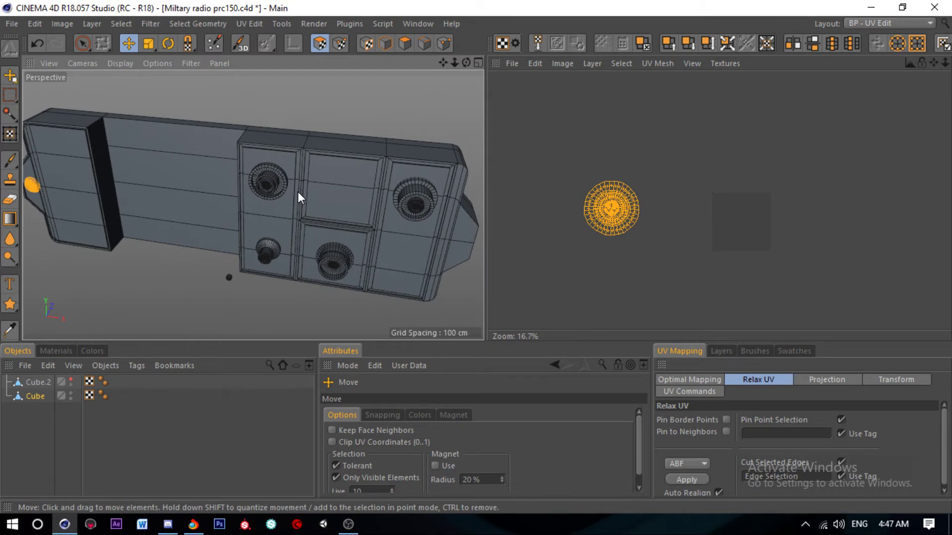
{"action": "scroll", "coordinate": [278, 184], "scroll_direction": "up", "scroll_amount": 2}
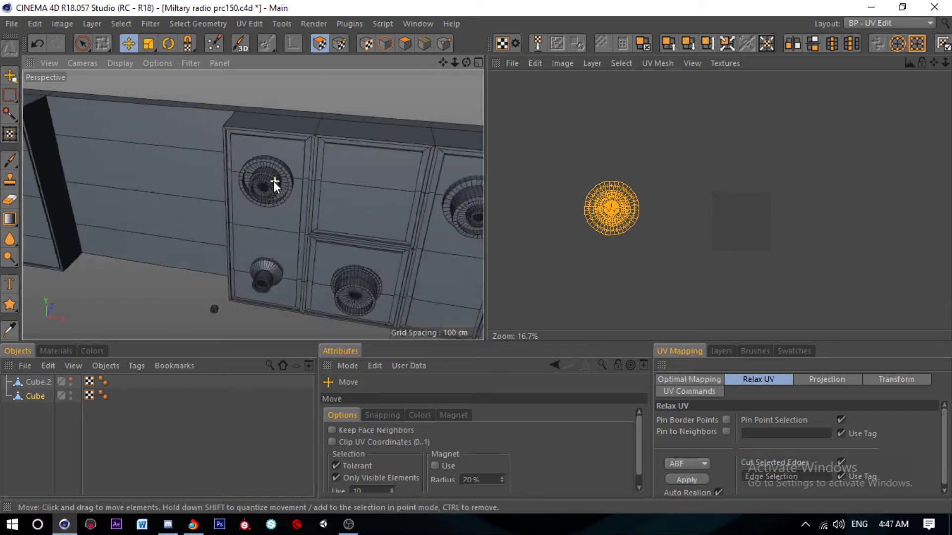
{"action": "scroll", "coordinate": [276, 180], "scroll_direction": "up", "scroll_amount": 2}
{"action": "left_click", "coordinate": [421, 45]}
{"action": "double_click", "coordinate": [274, 168]}
{"action": "scroll", "coordinate": [272, 166], "scroll_direction": "up", "scroll_amount": 3}
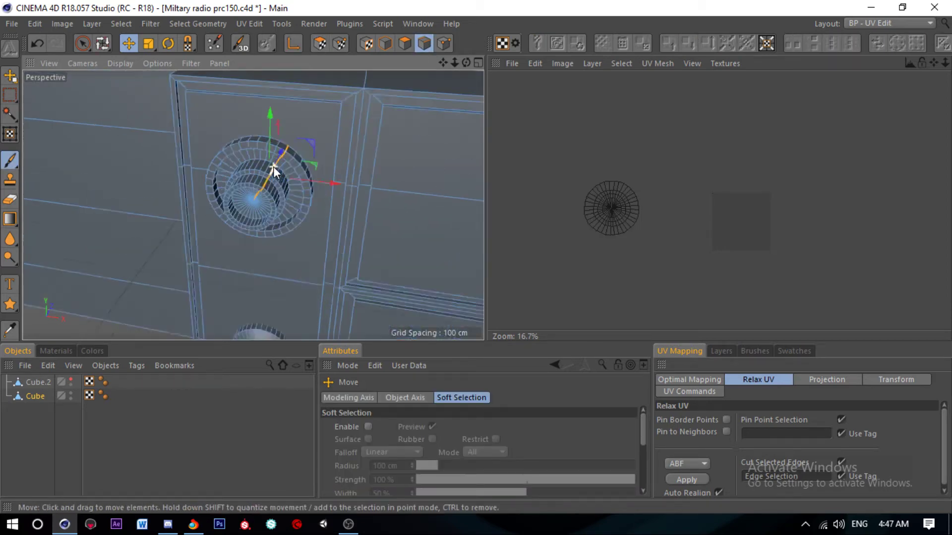
{"action": "scroll", "coordinate": [270, 167], "scroll_direction": "up", "scroll_amount": 2}
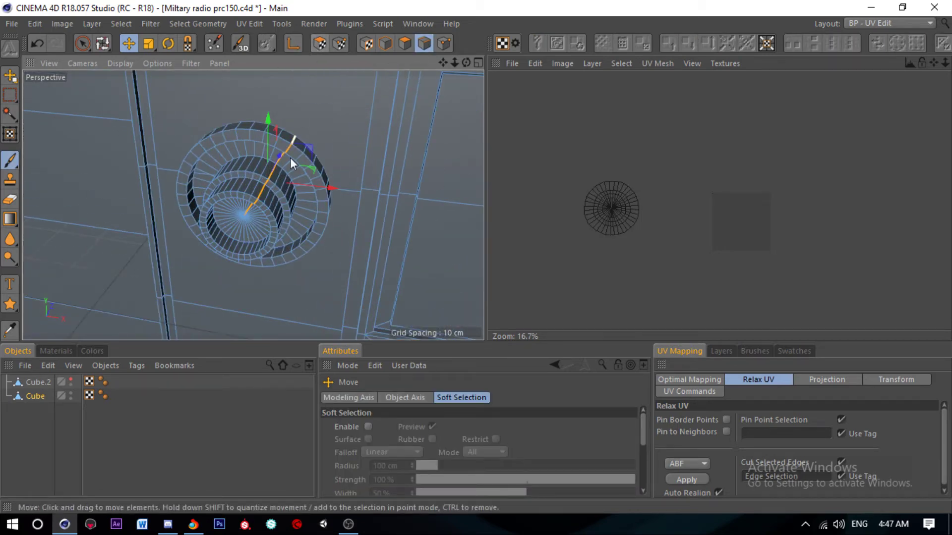
{"action": "scroll", "coordinate": [248, 192], "scroll_direction": "up", "scroll_amount": 2}
{"action": "scroll", "coordinate": [249, 235], "scroll_direction": "up", "scroll_amount": 3}
{"action": "left_click", "coordinate": [277, 166], "text": "ctrl"}
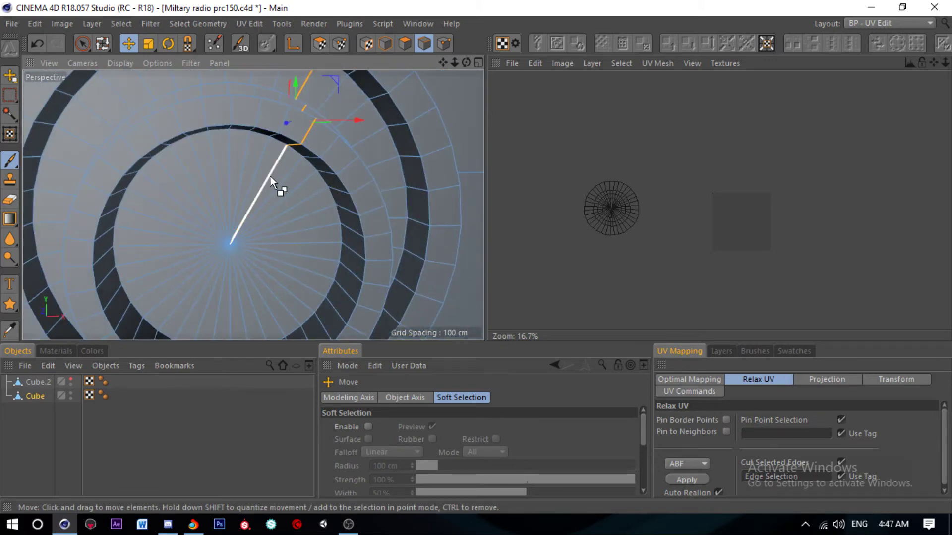
{"action": "scroll", "coordinate": [304, 131], "scroll_direction": "down", "scroll_amount": 2}
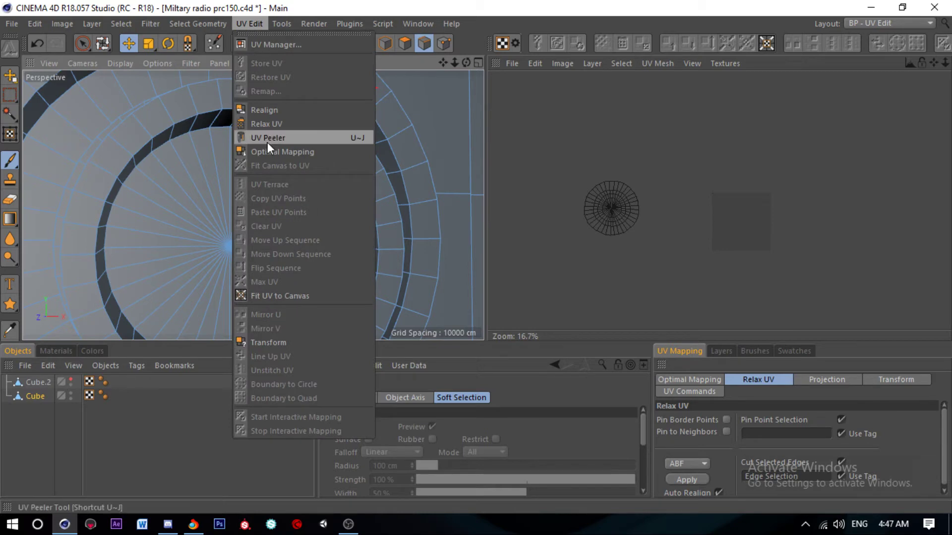
Step: Peel the knob's UVs along the seam with UV Peeler, settling on Max U 0.51
{"action": "left_click", "coordinate": [267, 140]}
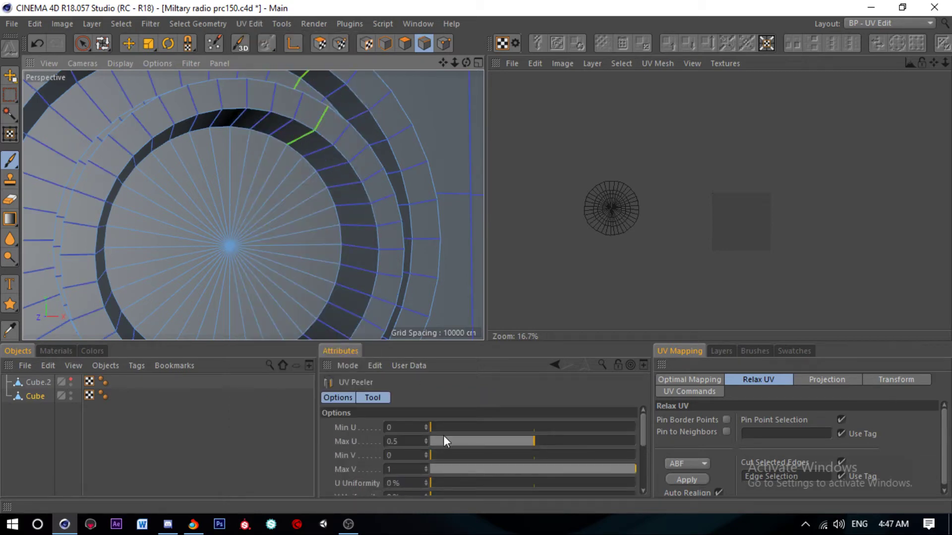
{"action": "left_click", "coordinate": [425, 438]}
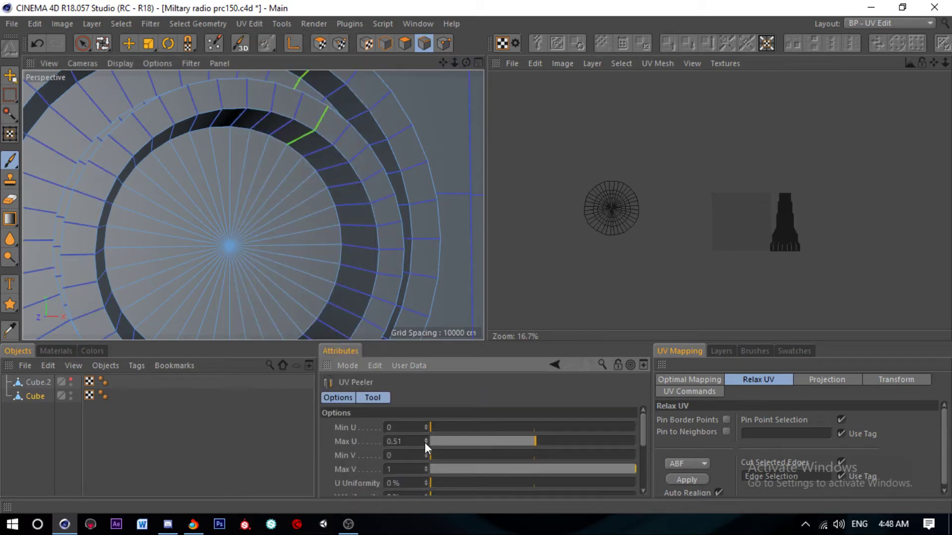
{"action": "left_click", "coordinate": [425, 443]}
{"action": "scroll", "coordinate": [753, 213], "scroll_direction": "up", "scroll_amount": 3}
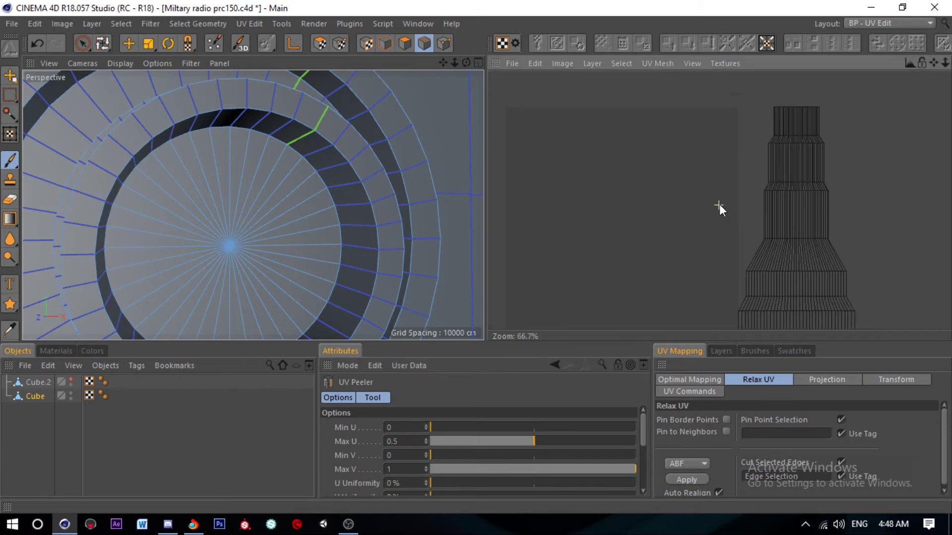
{"action": "scroll", "coordinate": [718, 204], "scroll_direction": "down", "scroll_amount": 2}
{"action": "scroll", "coordinate": [272, 204], "scroll_direction": "down", "scroll_amount": 3}
{"action": "mouse_move", "coordinate": [272, 205]}
{"action": "left_mouse_down", "text": "alt"}
{"action": "mouse_move", "coordinate": [153, 239]}
{"action": "mouse_move", "coordinate": [212, 246]}
{"action": "left_mouse_up", "text": "alt"}
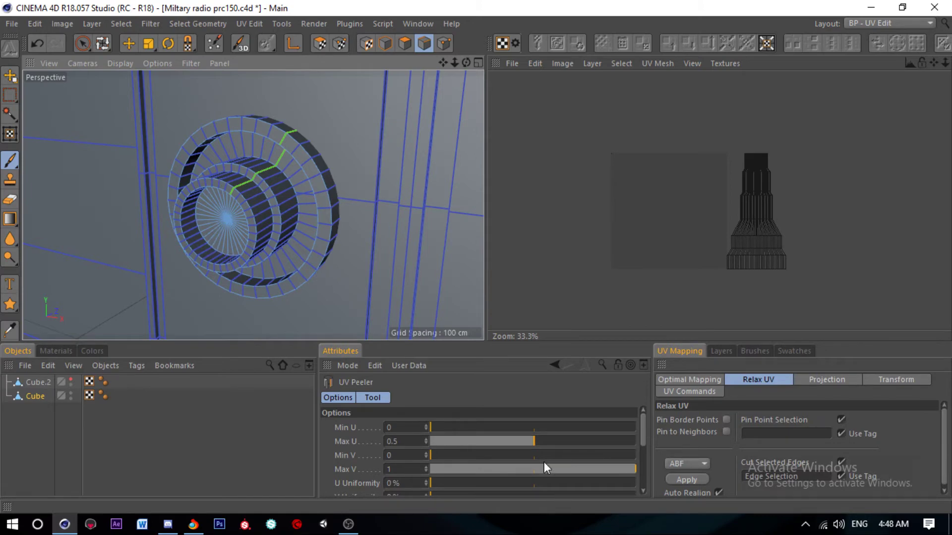
{"action": "left_click_drag", "start_coordinate": [546, 441], "coordinate": [635, 444]}
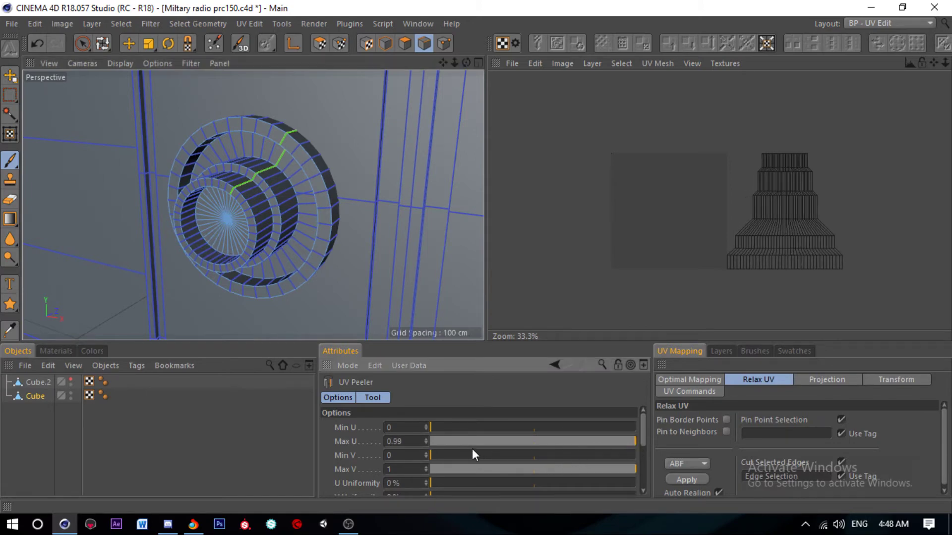
{"action": "left_click_drag", "start_coordinate": [451, 443], "coordinate": [680, 444]}
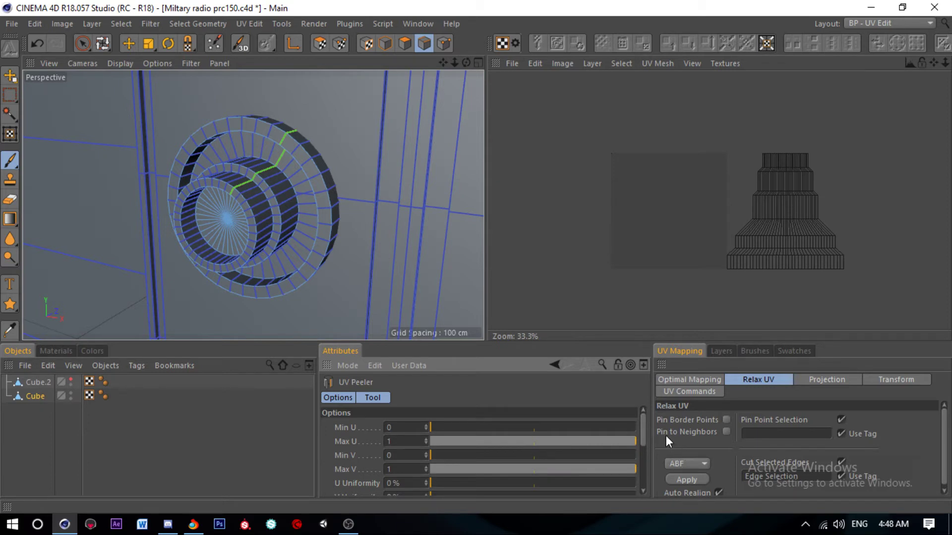
{"action": "mouse_move", "coordinate": [619, 469]}
{"action": "left_mouse_down"}
{"action": "mouse_move", "coordinate": [535, 472]}
{"action": "mouse_move", "coordinate": [708, 471]}
{"action": "left_mouse_up"}
{"action": "left_click_drag", "start_coordinate": [603, 443], "coordinate": [535, 448]}
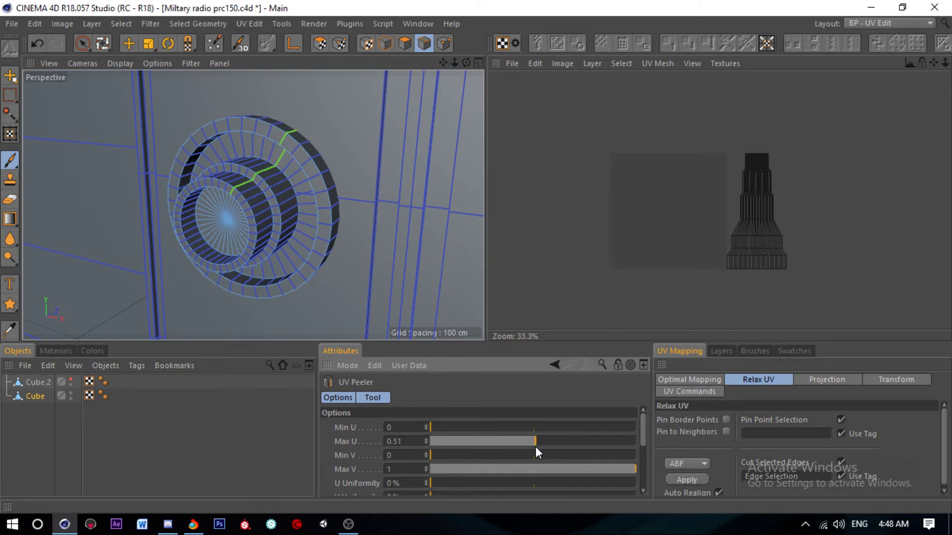
Step: Box-select all of the knob's UV polygons in UV Polygons mode
{"action": "left_click", "coordinate": [320, 43]}
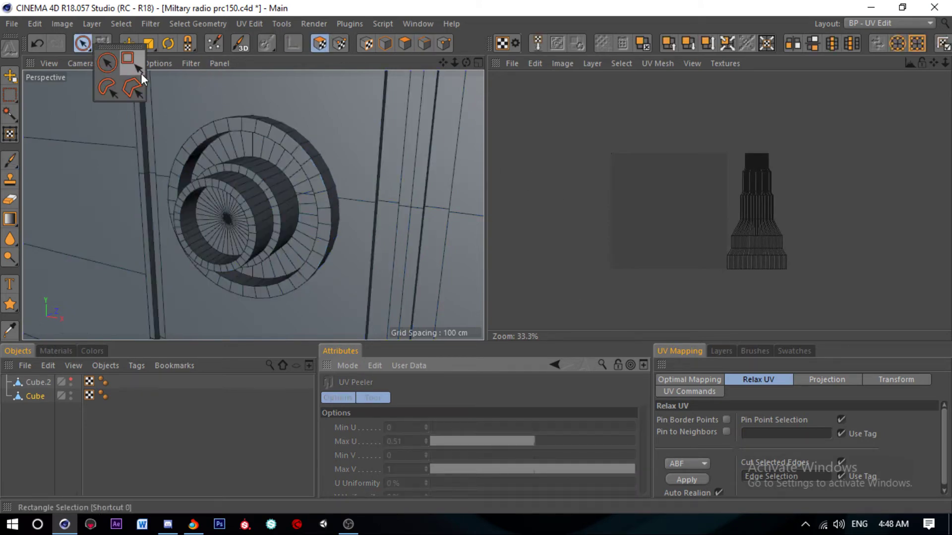
{"action": "left_click_drag", "start_coordinate": [83, 44], "coordinate": [85, 63]}
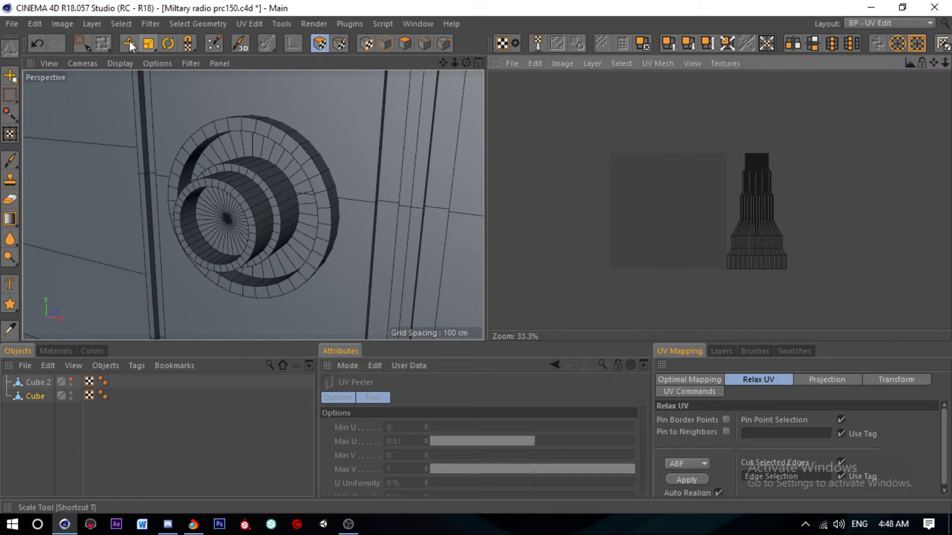
{"action": "left_click", "coordinate": [82, 44]}
{"action": "left_click_drag", "start_coordinate": [709, 154], "coordinate": [776, 245]}
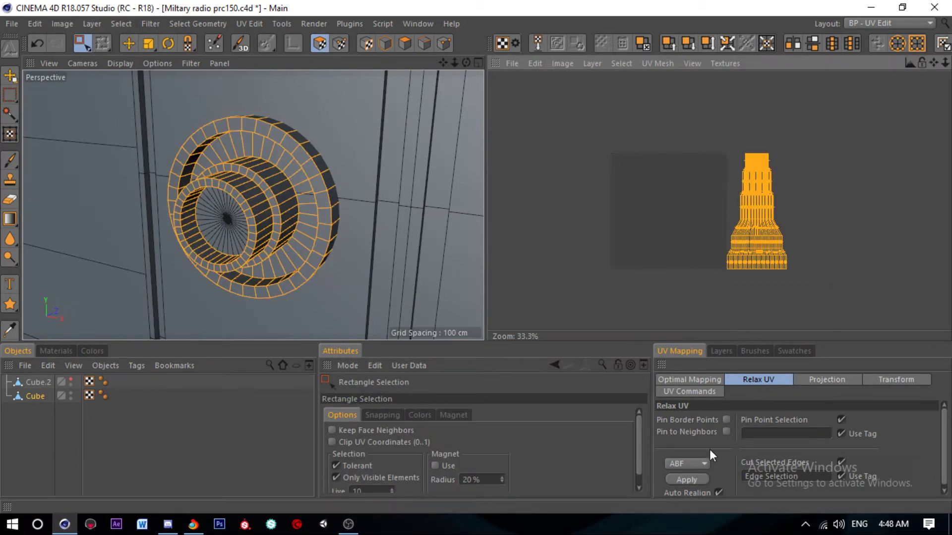
Step: Relax the selected strip island's UVs using the LSCM method
{"action": "left_click", "coordinate": [695, 477]}
{"action": "scroll", "coordinate": [654, 215], "scroll_direction": "up", "scroll_amount": 3}
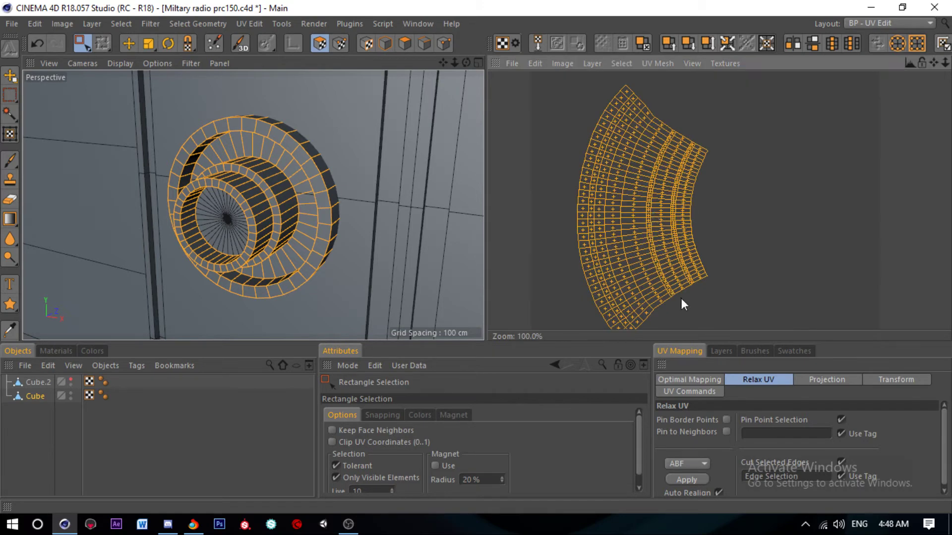
{"action": "left_click", "coordinate": [700, 462]}
{"action": "left_click", "coordinate": [698, 478]}
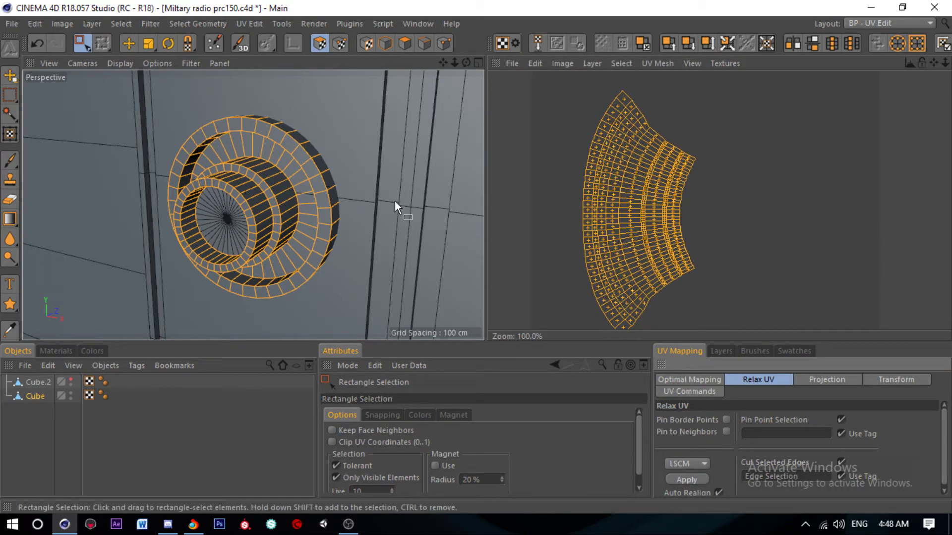
Step: Loop-select the knob's centre cap polygons and relax their UVs
{"action": "key", "text": "u"}
{"action": "key", "text": "l"}
{"action": "left_click", "coordinate": [405, 43]}
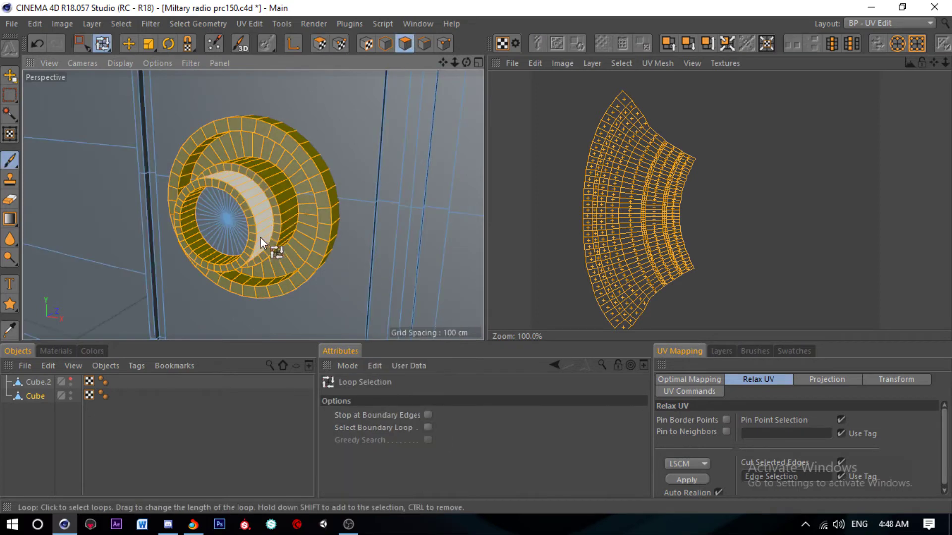
{"action": "left_click", "coordinate": [325, 43]}
{"action": "left_click", "coordinate": [687, 480]}
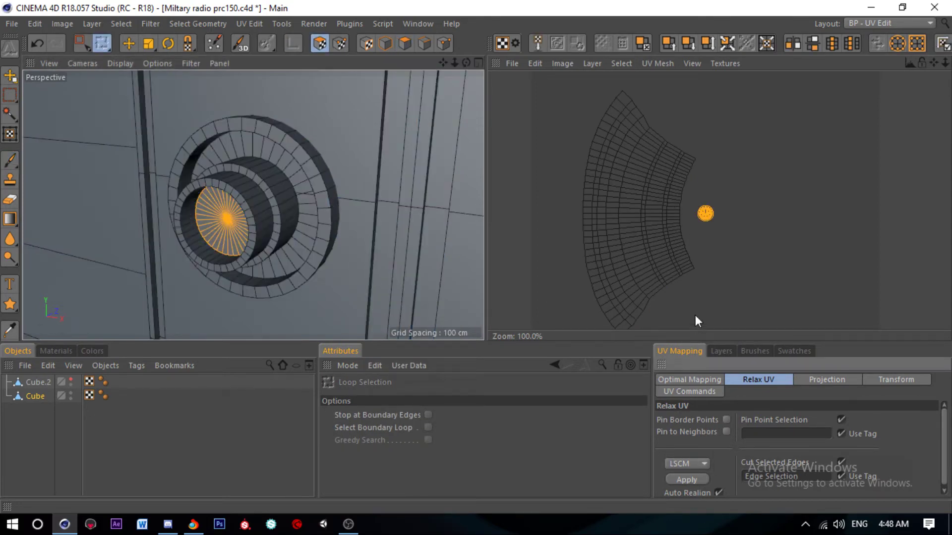
Step: Attempt a whole-knob relax, dismiss the error, and undo the selection
{"action": "key", "text": "ctrl+a"}
{"action": "left_click", "coordinate": [692, 480]}
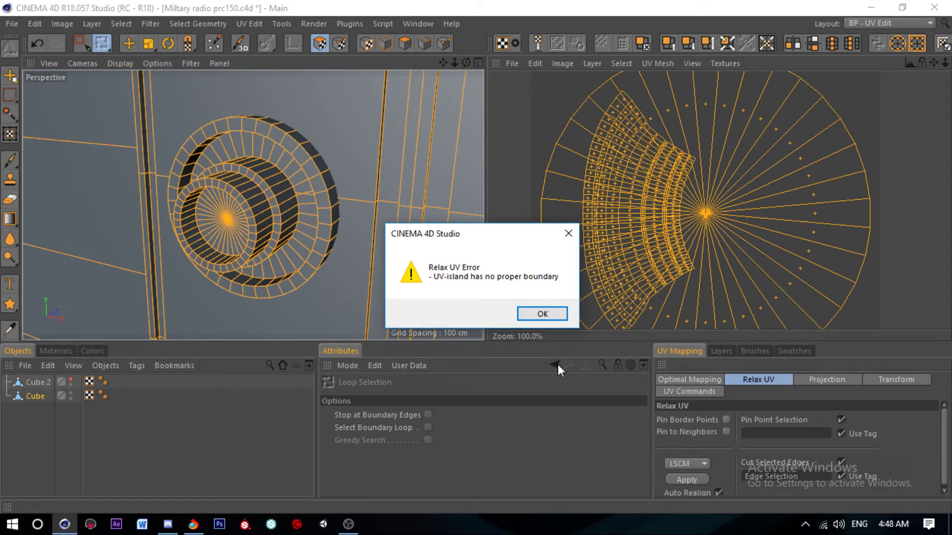
{"action": "key", "text": "Return"}
{"action": "key", "text": "ctrl+z"}
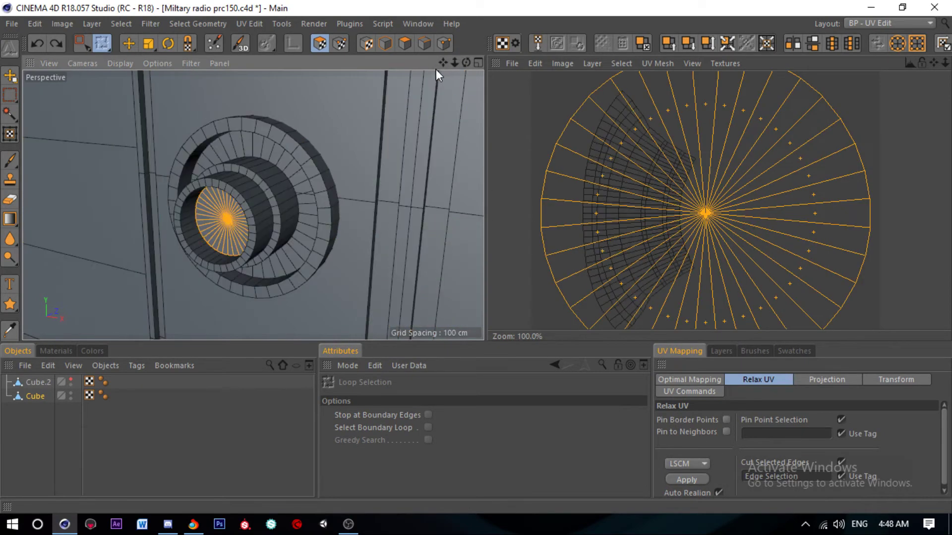
Step: Select all the knob's polygons and relax its UVs with ABF into cap and strip islands
{"action": "left_click", "coordinate": [406, 44]}
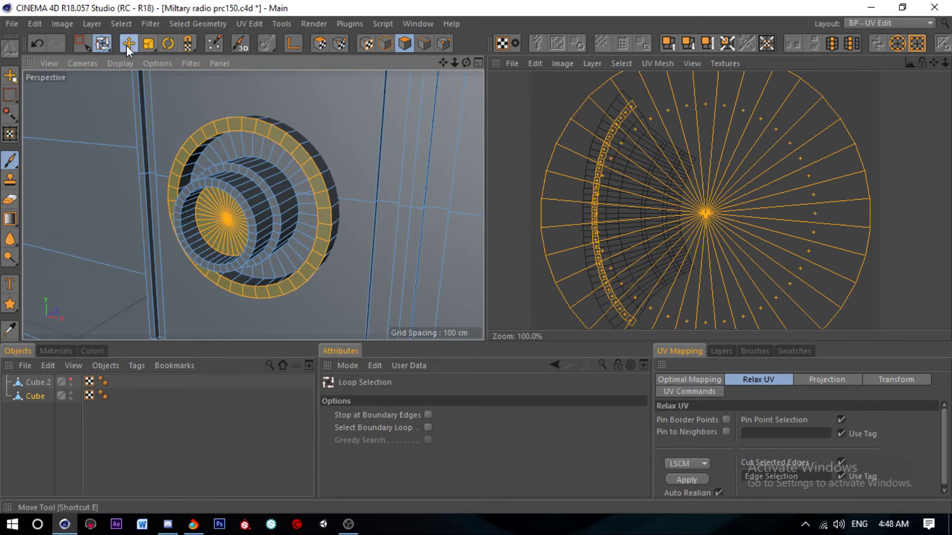
{"action": "key", "text": "e"}
{"action": "left_click", "coordinate": [268, 156]}
{"action": "key", "text": "ctrl+a"}
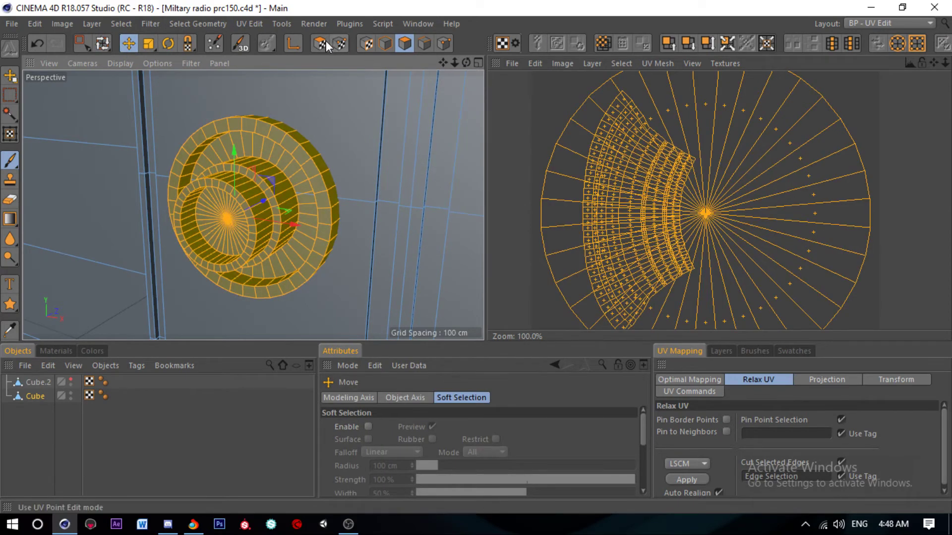
{"action": "left_click", "coordinate": [320, 43]}
{"action": "left_click", "coordinate": [685, 479]}
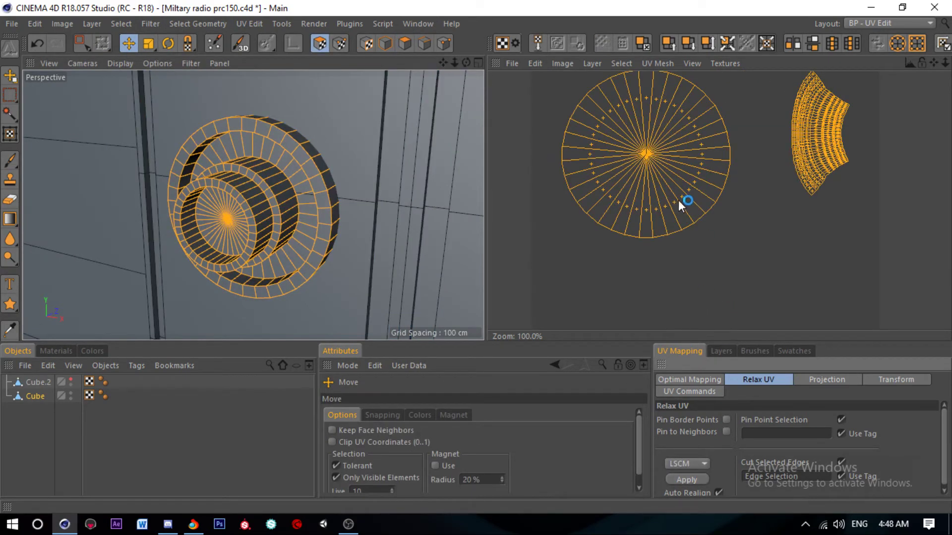
{"action": "scroll", "coordinate": [665, 185], "scroll_direction": "down", "scroll_amount": 5}
{"action": "left_click", "coordinate": [687, 463]}
{"action": "left_click", "coordinate": [682, 484]}
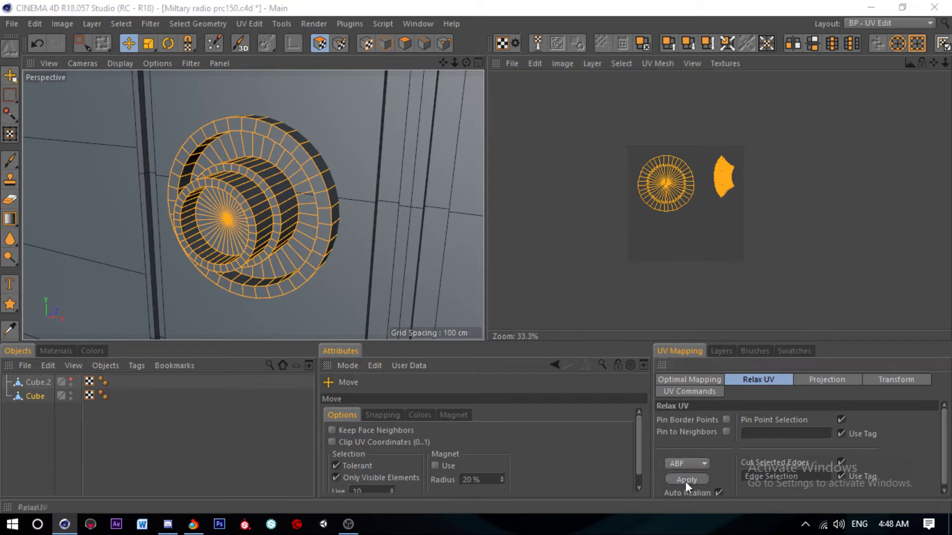
{"action": "left_click_drag", "start_coordinate": [441, 249], "coordinate": [349, 173], "text": "alt"}
Step: Select a radial seam edge path from rim to centre on the next knob
{"action": "scroll", "coordinate": [364, 201], "scroll_direction": "down", "scroll_amount": 3}
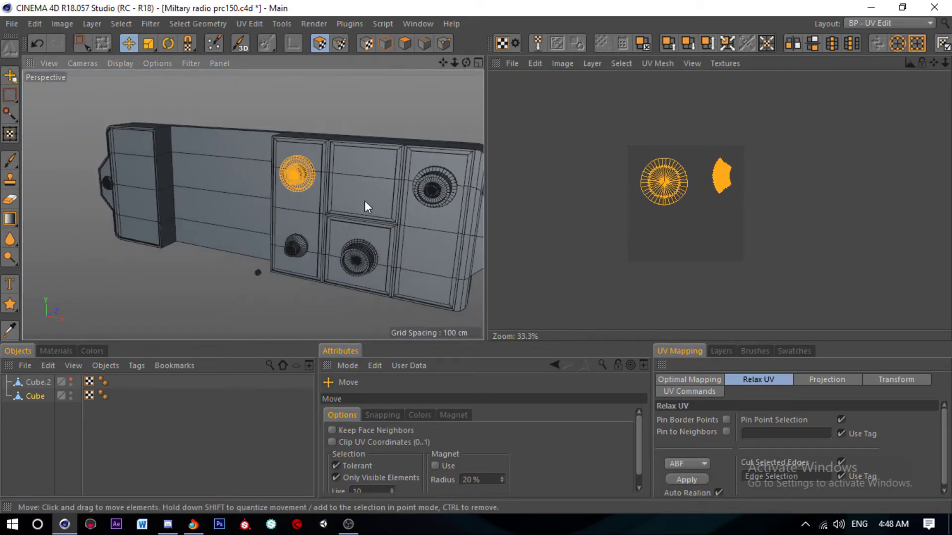
{"action": "scroll", "coordinate": [365, 202], "scroll_direction": "up", "scroll_amount": 3}
{"action": "left_click", "coordinate": [424, 43]}
{"action": "scroll", "coordinate": [395, 151], "scroll_direction": "up", "scroll_amount": 3}
{"action": "scroll", "coordinate": [402, 145], "scroll_direction": "up", "scroll_amount": 2}
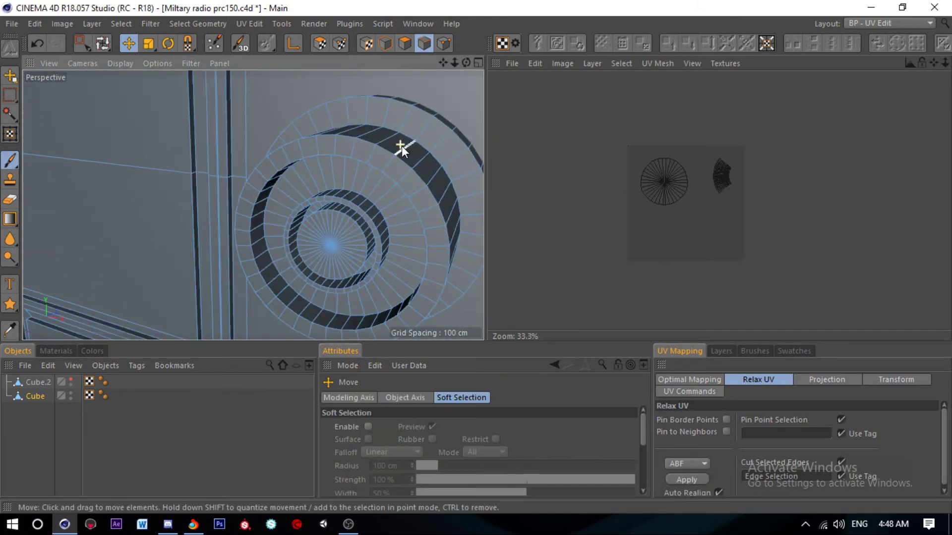
{"action": "left_click", "coordinate": [402, 146]}
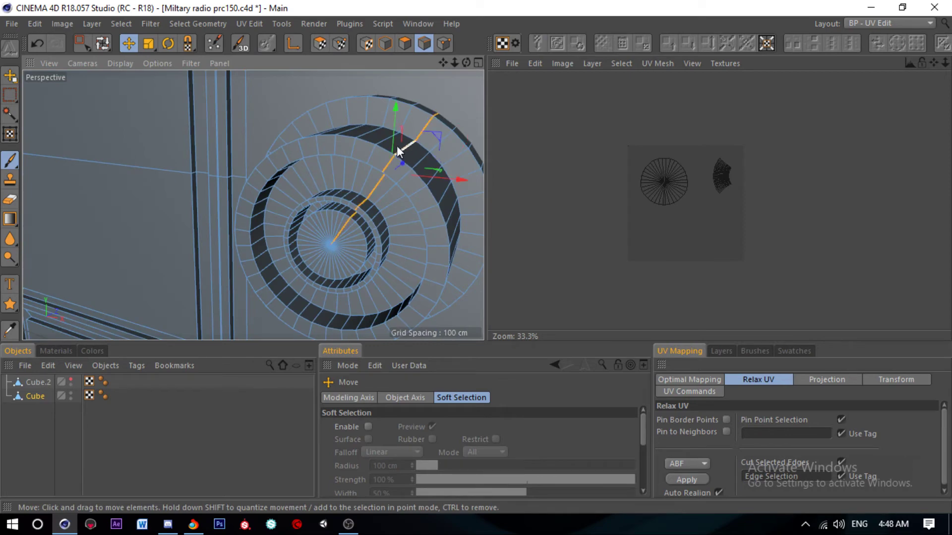
{"action": "right_click", "coordinate": [341, 240]}
{"action": "left_click", "coordinate": [382, 304]}
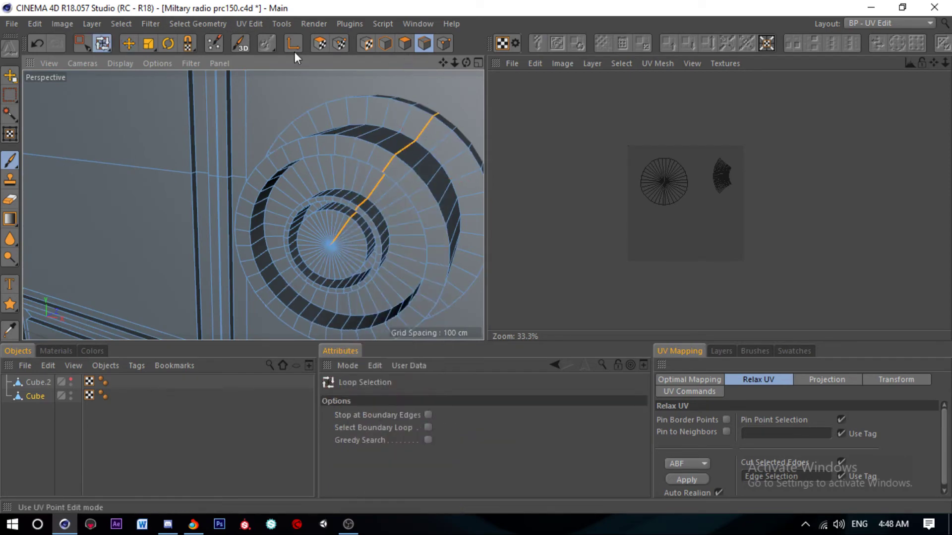
{"action": "left_click", "coordinate": [128, 43]}
{"action": "scroll", "coordinate": [357, 238], "scroll_direction": "up", "scroll_amount": 3}
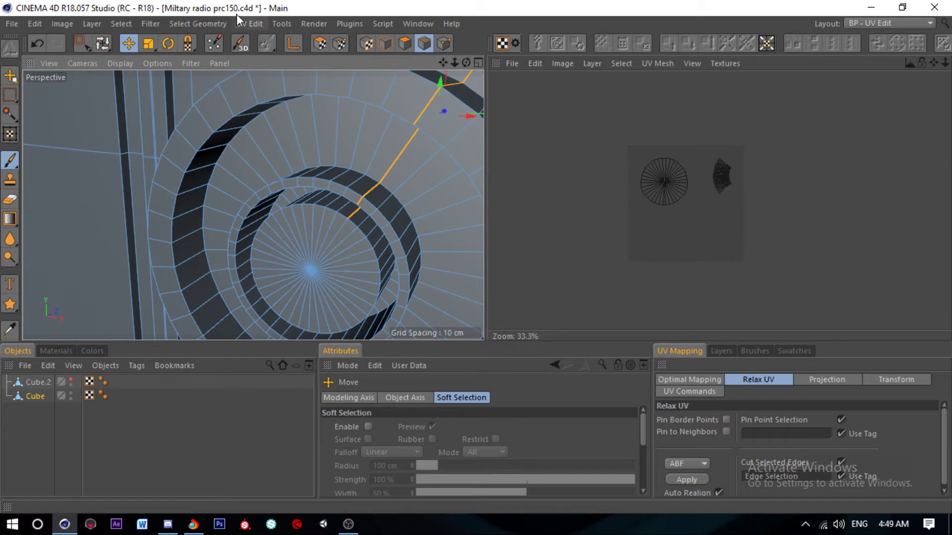
Step: Peel the knob's side along the seam with UV Peeler at Max U 0.5
{"action": "left_click", "coordinate": [248, 24]}
{"action": "left_click", "coordinate": [281, 137]}
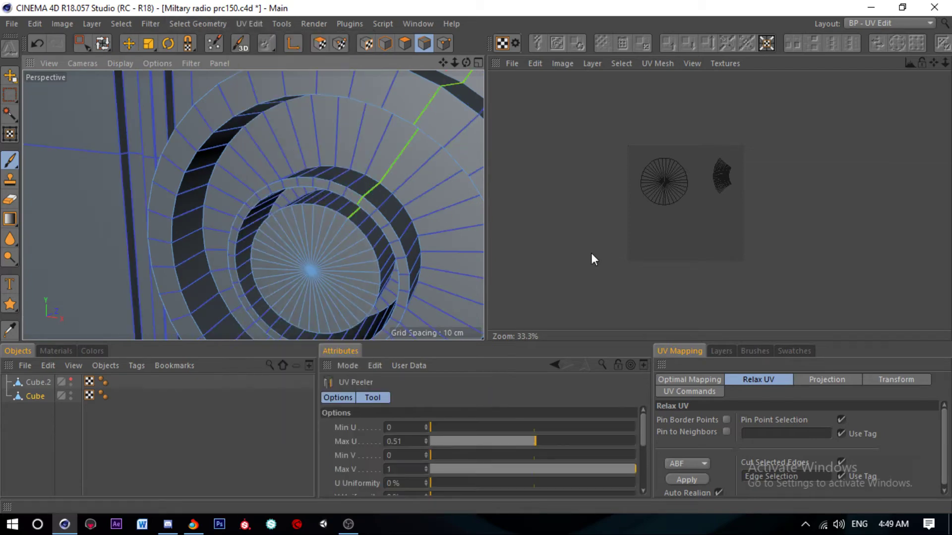
{"action": "left_click", "coordinate": [426, 443]}
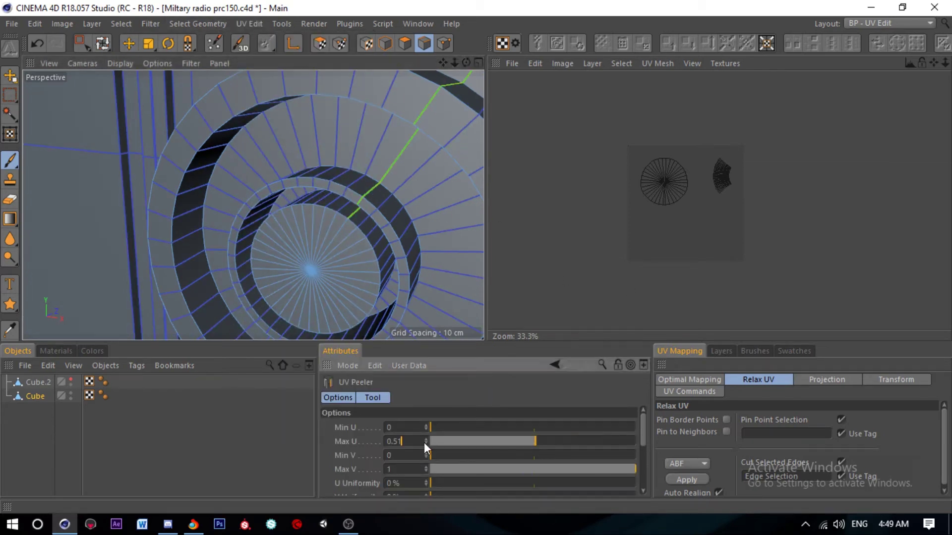
{"action": "type", "text": "0.5"}
{"action": "left_click", "coordinate": [320, 43]}
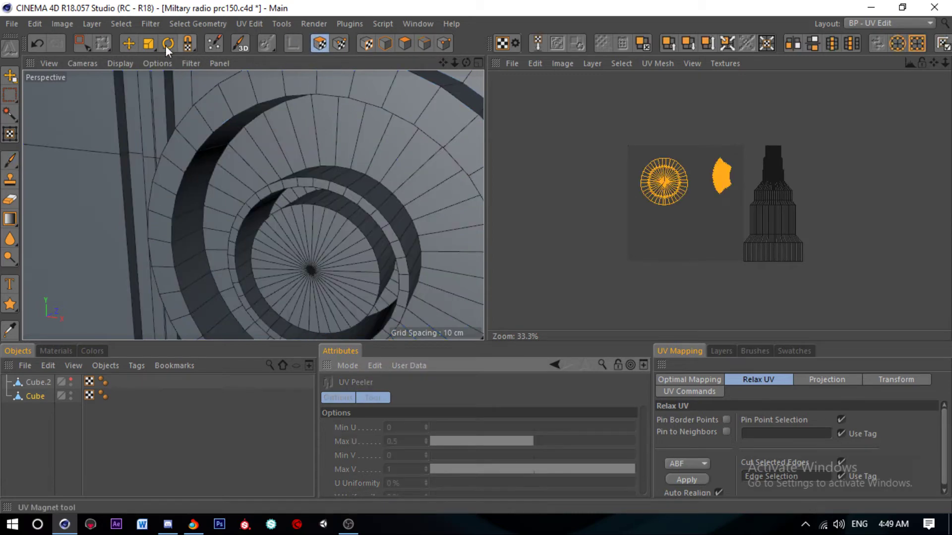
{"action": "left_click", "coordinate": [79, 43]}
Step: Loop-select the cap's centre fan and relax its UVs into a flat disc
{"action": "left_click_drag", "start_coordinate": [735, 134], "coordinate": [838, 315]}
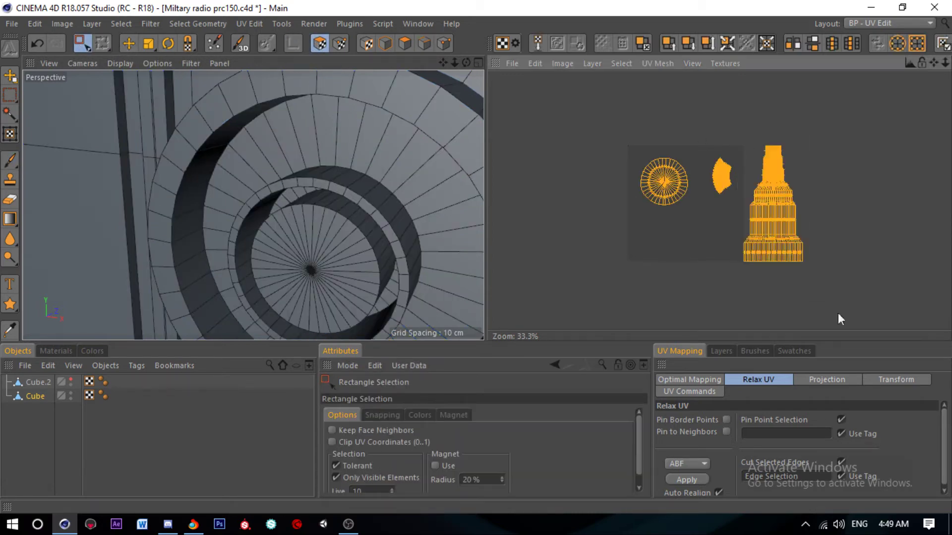
{"action": "key", "text": "u"}
{"action": "key", "text": "l"}
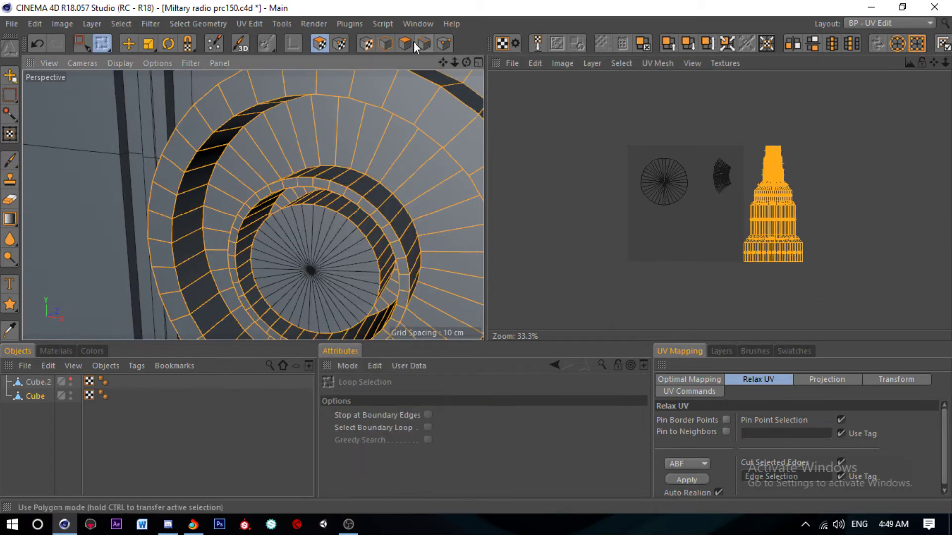
{"action": "left_click", "coordinate": [313, 260]}
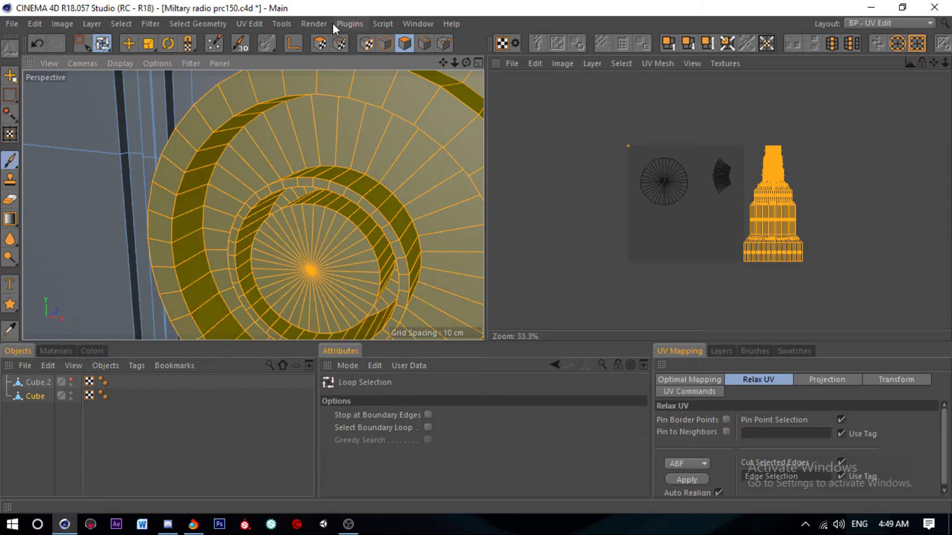
{"action": "left_click", "coordinate": [685, 480]}
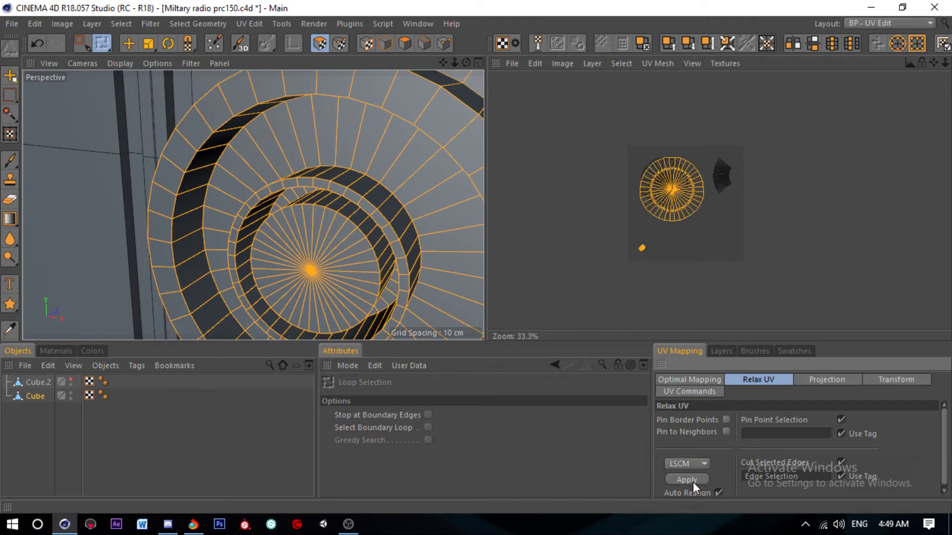
Step: Select all UV islands and realign them with Optimal Mapping
{"action": "key", "text": "ctrl+a"}
{"action": "left_click", "coordinate": [689, 379]}
{"action": "left_click", "coordinate": [678, 486]}
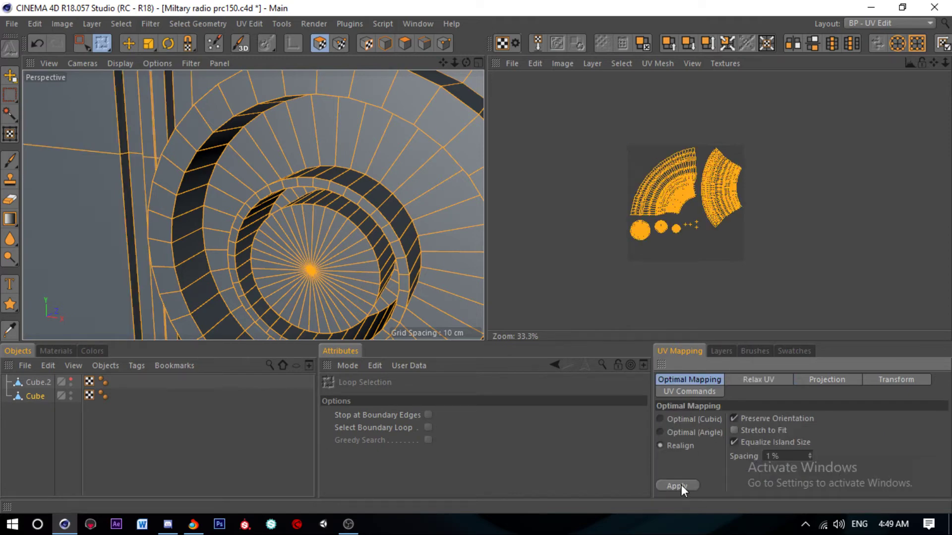
{"action": "scroll", "coordinate": [685, 188], "scroll_direction": "up", "scroll_amount": 3}
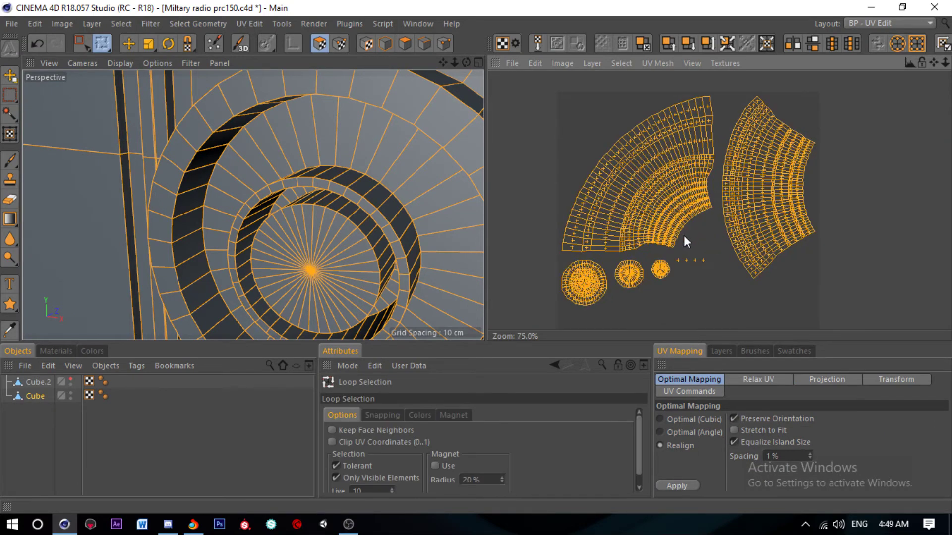
{"action": "scroll", "coordinate": [633, 250], "scroll_direction": "up", "scroll_amount": 1}
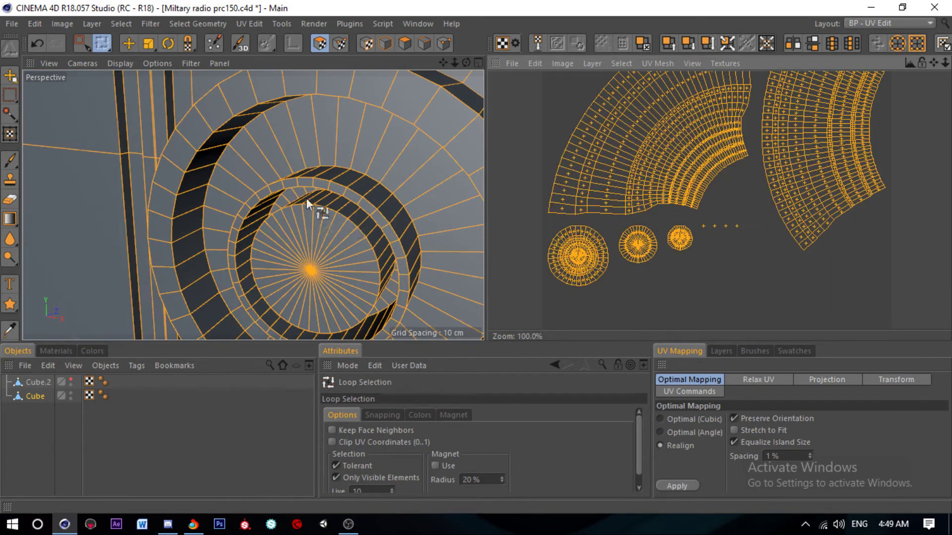
{"action": "scroll", "coordinate": [305, 198], "scroll_direction": "down", "scroll_amount": 10}
{"action": "left_click_drag", "start_coordinate": [335, 167], "coordinate": [212, 228], "text": "alt"}
{"action": "scroll", "coordinate": [221, 169], "scroll_direction": "up", "scroll_amount": 6}
{"action": "scroll", "coordinate": [742, 241], "scroll_direction": "down", "scroll_amount": 3}
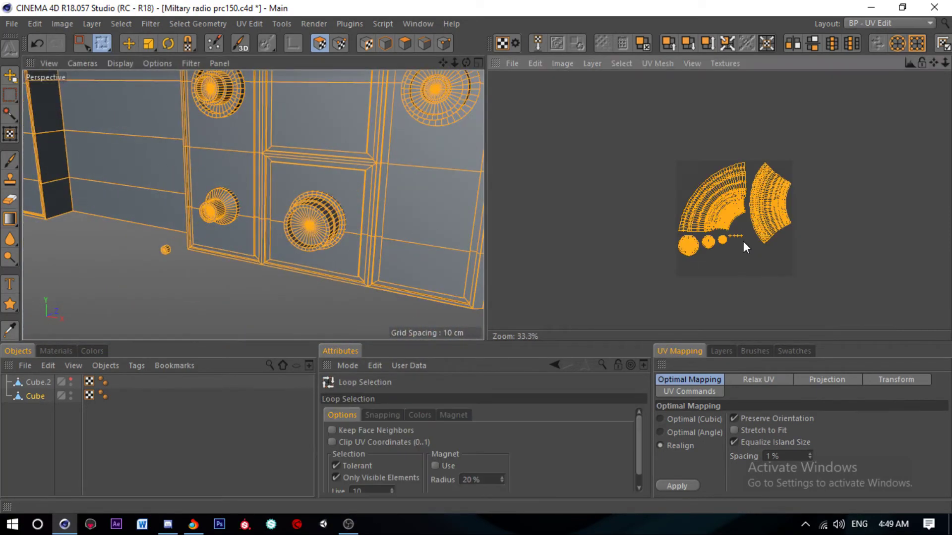
Step: Box-select every UV island and realign them again into strips and discs
{"action": "left_click", "coordinate": [742, 242]}
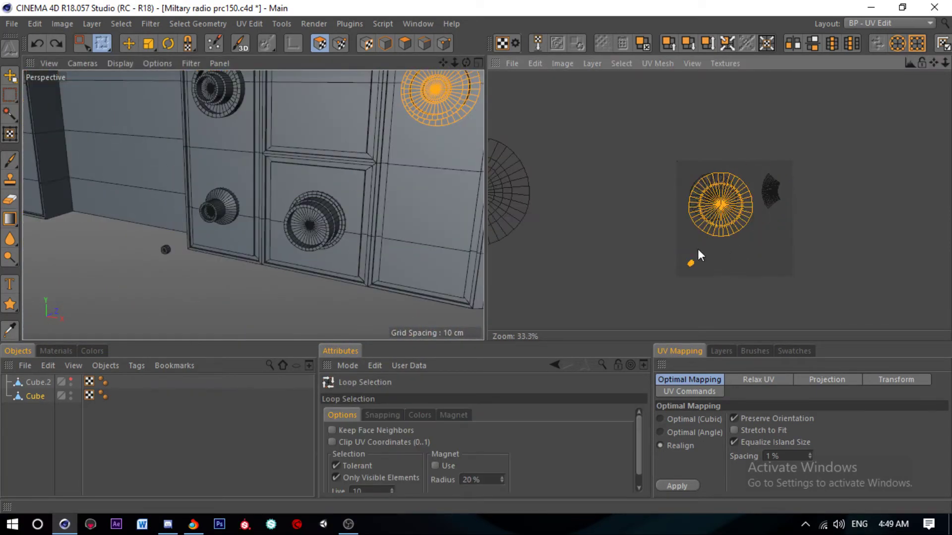
{"action": "key", "text": "0"}
{"action": "left_click_drag", "start_coordinate": [664, 179], "coordinate": [856, 324]}
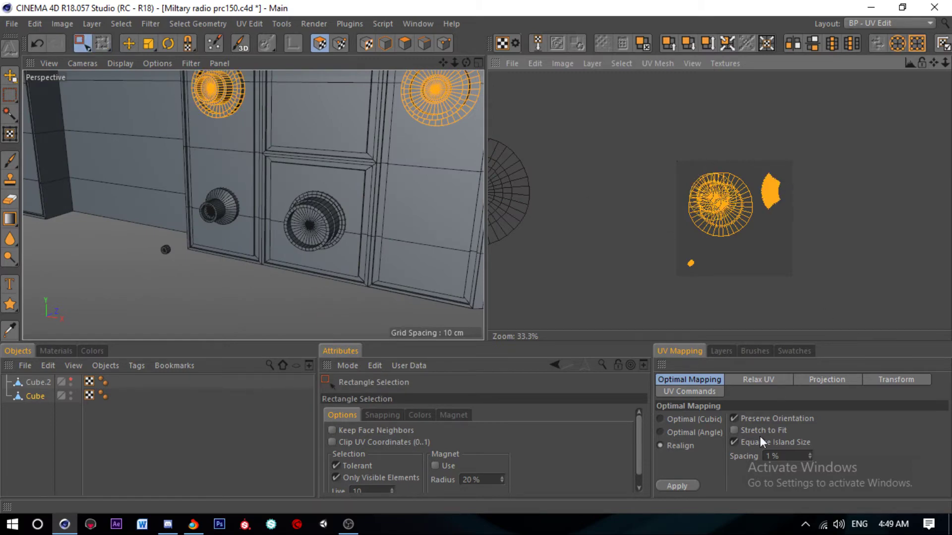
{"action": "left_click", "coordinate": [695, 482]}
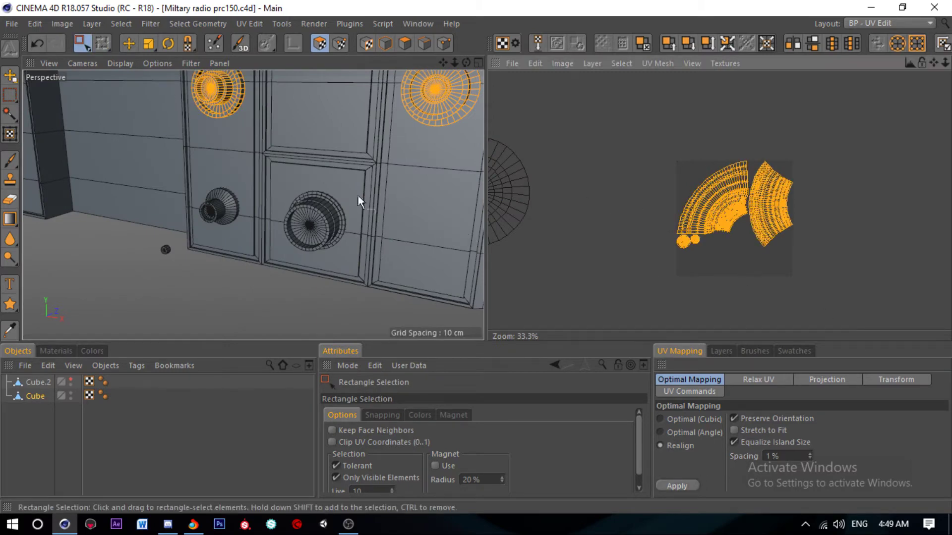
{"action": "scroll", "coordinate": [278, 205], "scroll_direction": "up", "scroll_amount": 3}
{"action": "scroll", "coordinate": [191, 192], "scroll_direction": "up", "scroll_amount": 3}
Step: Select an edge path across another knob as the new seam
{"action": "left_click", "coordinate": [427, 42]}
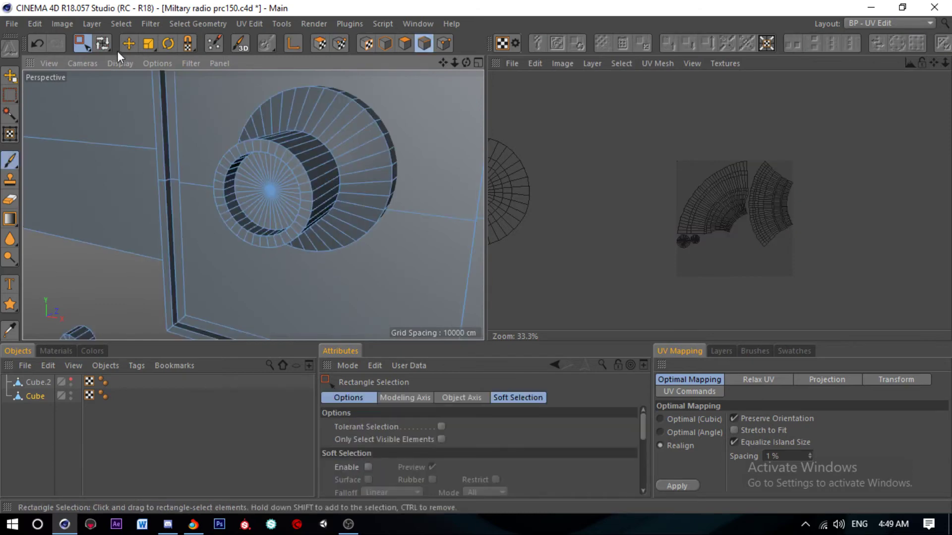
{"action": "left_click", "coordinate": [129, 45]}
{"action": "scroll", "coordinate": [326, 158], "scroll_direction": "up", "scroll_amount": 3}
{"action": "left_click", "coordinate": [331, 162]}
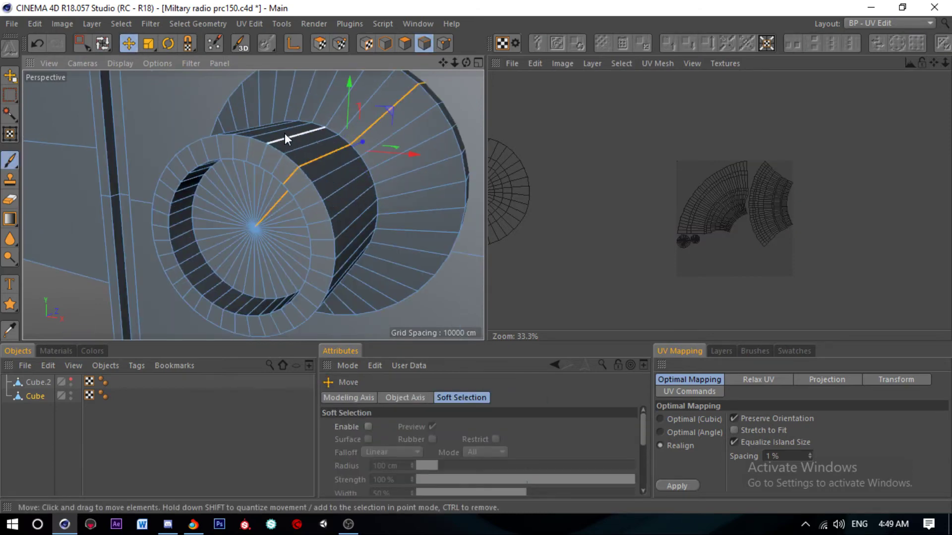
{"action": "mouse_move", "coordinate": [284, 133]}
{"action": "left_mouse_down", "text": "alt"}
{"action": "mouse_move", "coordinate": [329, 177]}
{"action": "mouse_move", "coordinate": [188, 228]}
{"action": "mouse_move", "coordinate": [308, 187]}
{"action": "mouse_move", "coordinate": [234, 183]}
{"action": "mouse_move", "coordinate": [326, 174]}
{"action": "mouse_move", "coordinate": [364, 141]}
{"action": "left_mouse_up", "text": "alt"}
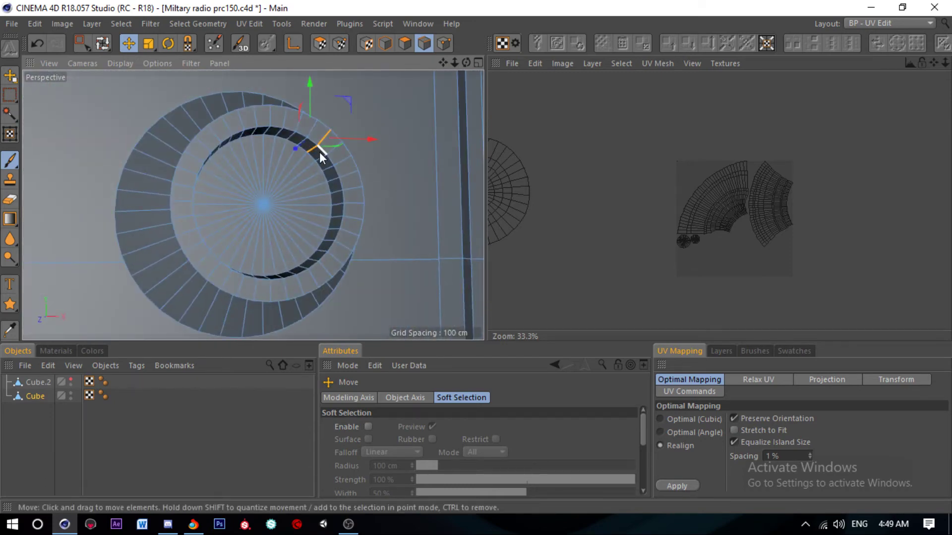
Step: Peel the knob along the seam with UV Peeler, keeping Max U at 0.5
{"action": "left_click", "coordinate": [244, 24]}
{"action": "left_click", "coordinate": [280, 141]}
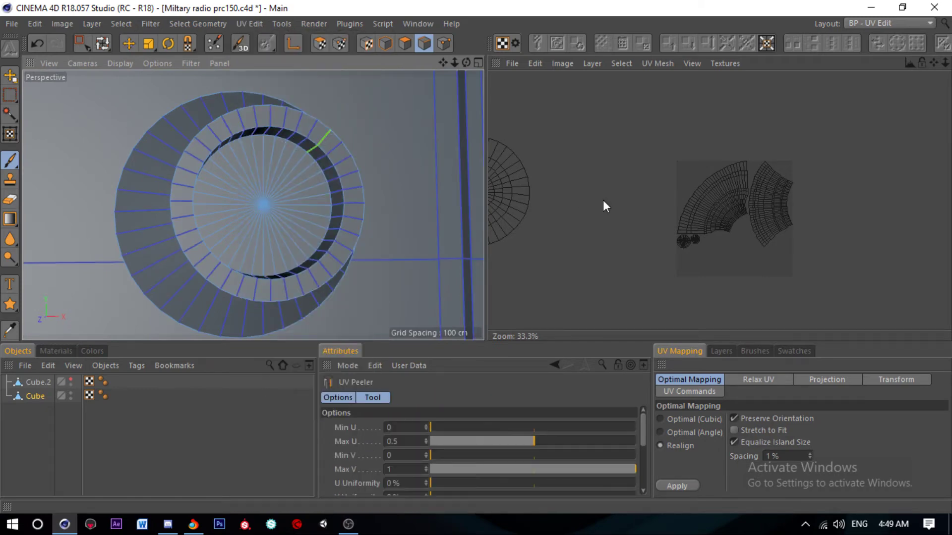
{"action": "left_click", "coordinate": [425, 439]}
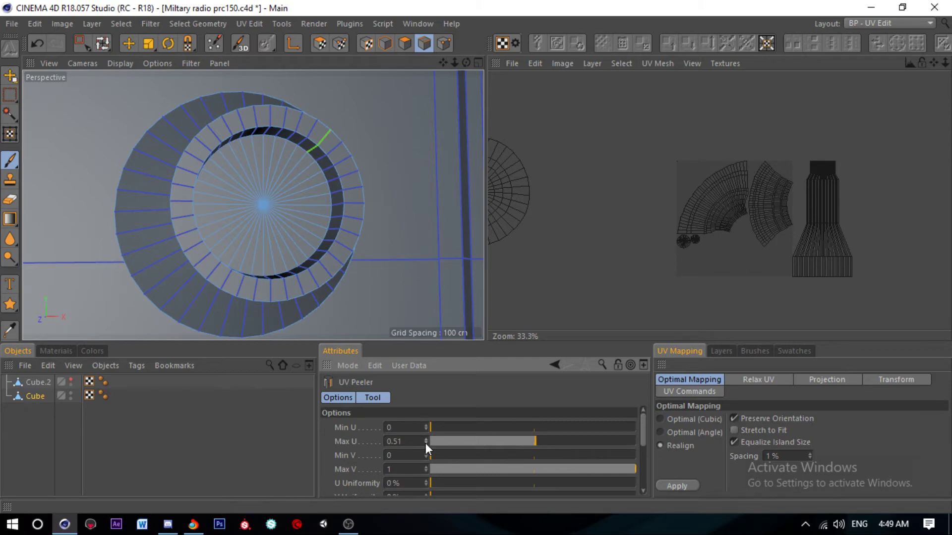
{"action": "left_click", "coordinate": [425, 444]}
{"action": "left_click", "coordinate": [320, 43]}
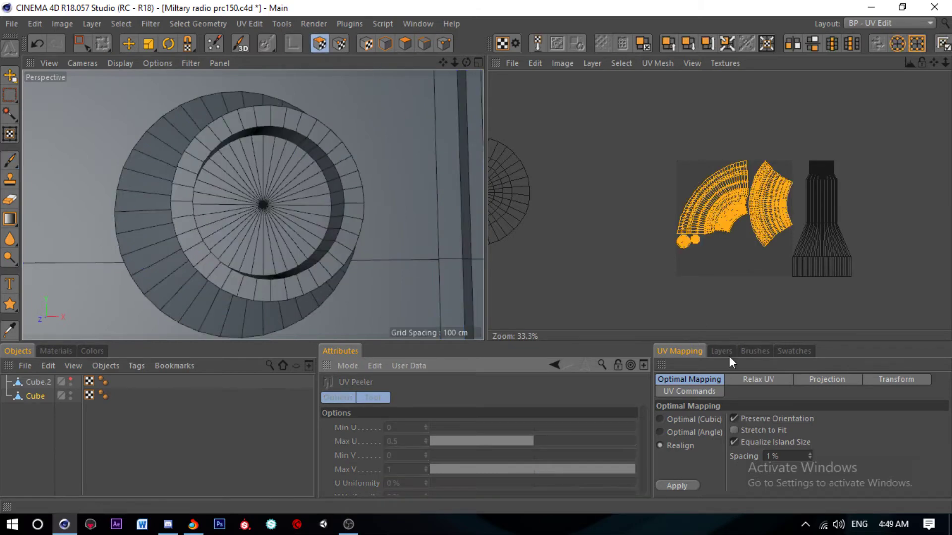
{"action": "left_click", "coordinate": [10, 94]}
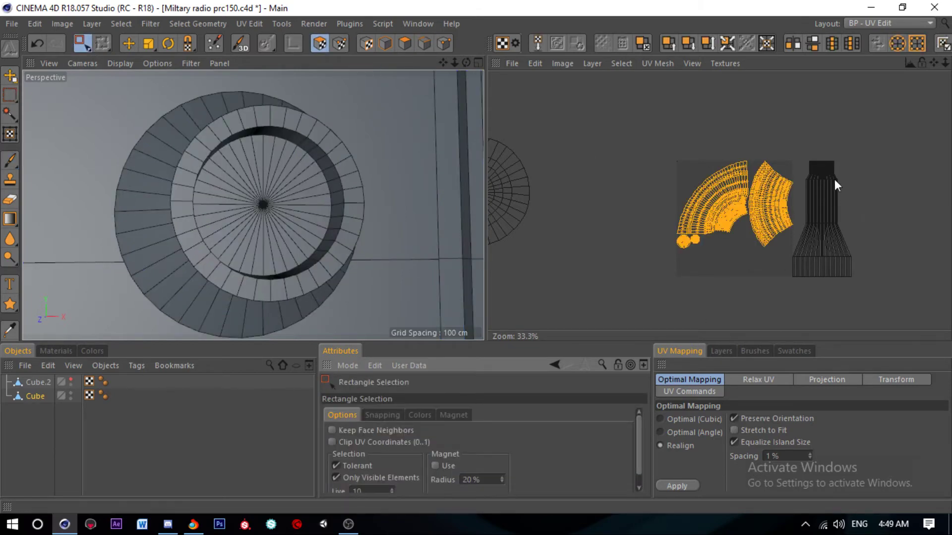
Step: Loop-select the new cap's centre fan and relax it into a flat disc
{"action": "left_click_drag", "start_coordinate": [807, 148], "coordinate": [871, 304]}
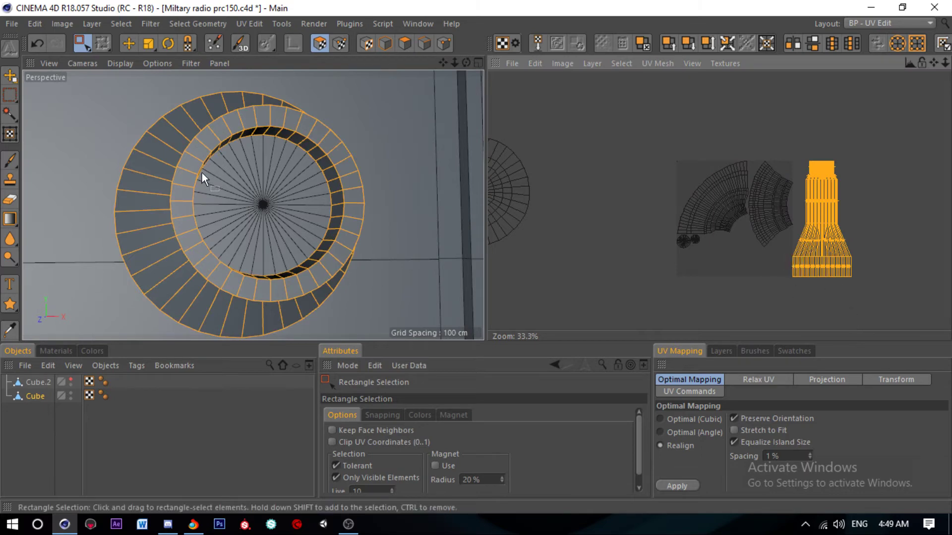
{"action": "key", "text": "u"}
{"action": "key", "text": "l"}
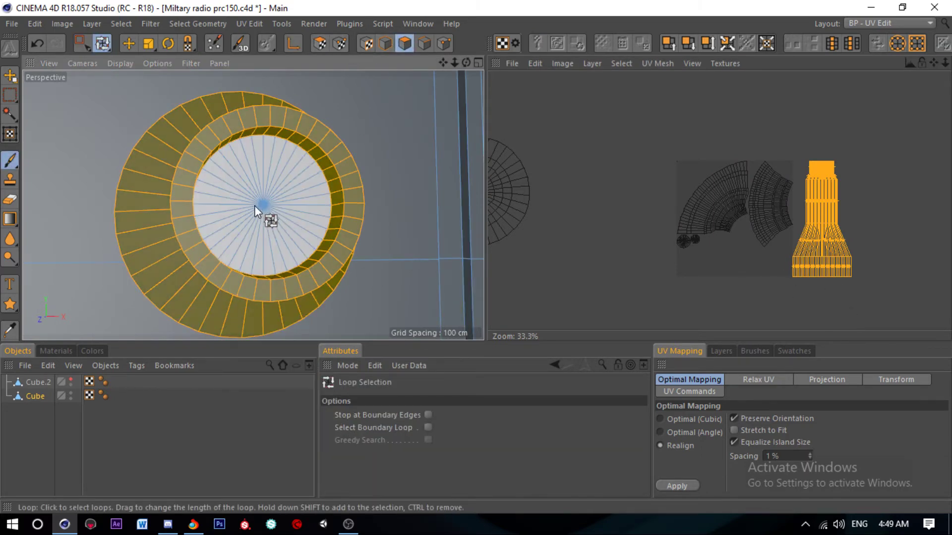
{"action": "left_click", "coordinate": [262, 211]}
{"action": "left_click", "coordinate": [755, 379]}
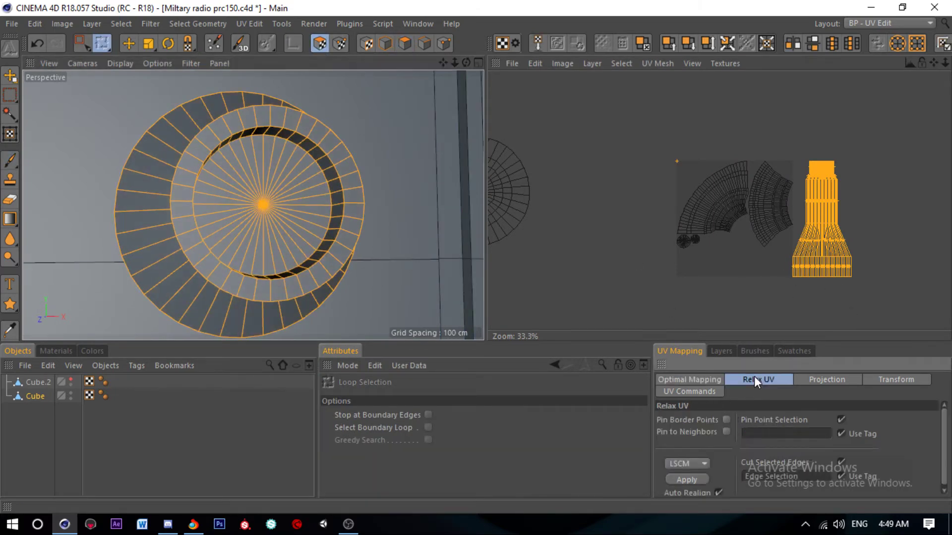
{"action": "left_click", "coordinate": [677, 481]}
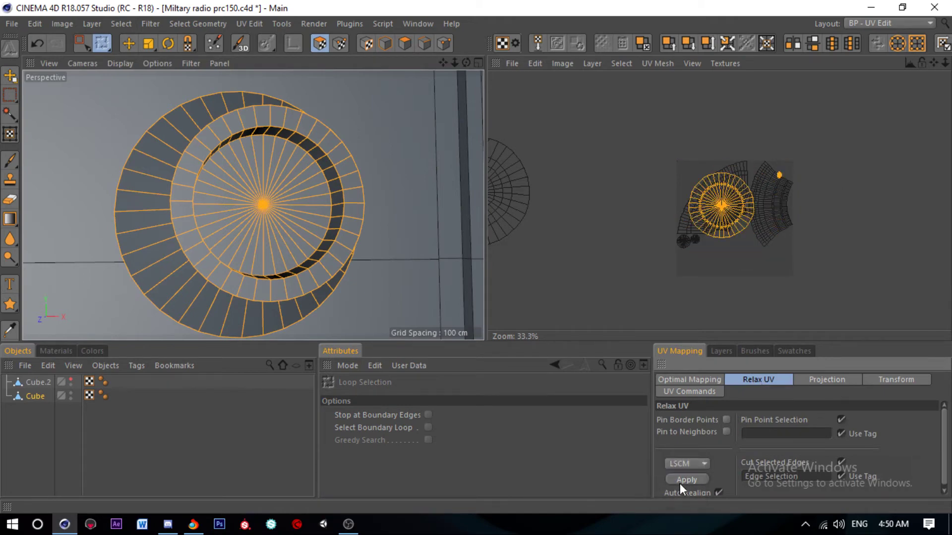
Step: Box-select all UV islands and realign them with Optimal Mapping
{"action": "key", "text": "0"}
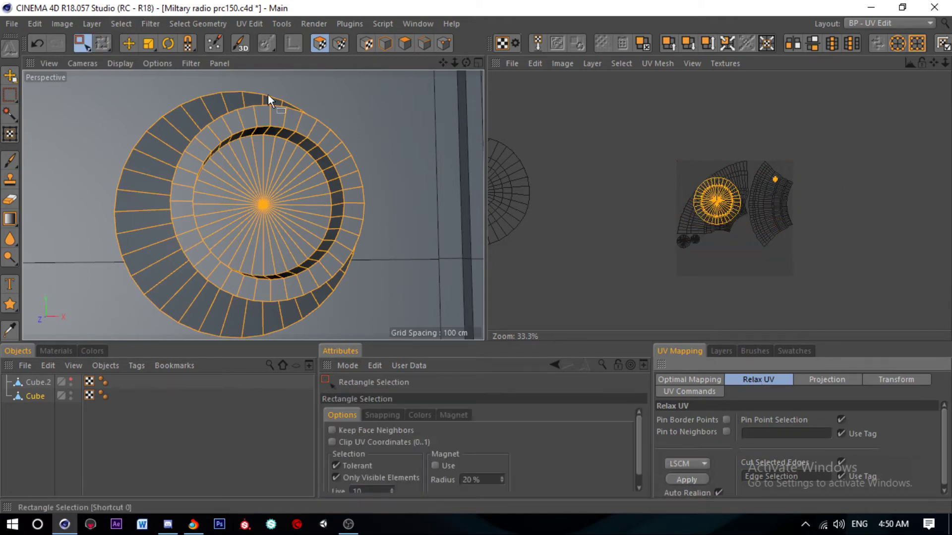
{"action": "left_click_drag", "start_coordinate": [672, 145], "coordinate": [919, 324]}
{"action": "left_click", "coordinate": [689, 380]}
{"action": "left_click", "coordinate": [683, 486]}
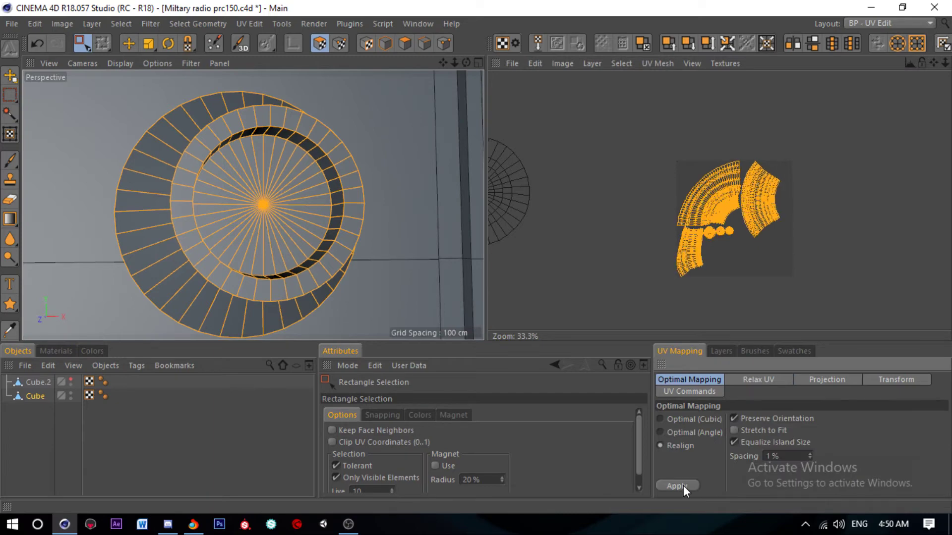
{"action": "scroll", "coordinate": [638, 271], "scroll_direction": "up", "scroll_amount": 5}
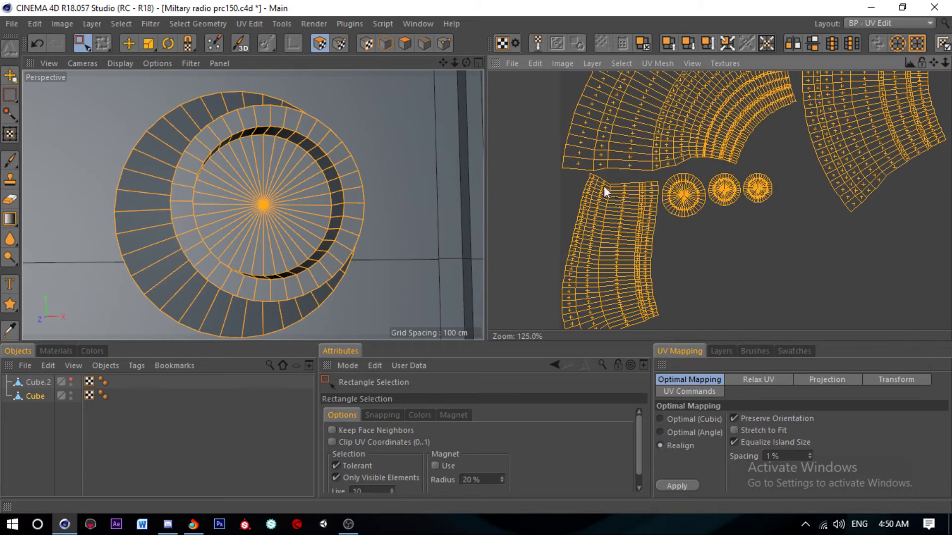
{"action": "scroll", "coordinate": [604, 186], "scroll_direction": "down", "scroll_amount": 3}
Step: Select the knob ring's strip island and relax it into an arc with ABF
{"action": "left_click", "coordinate": [554, 207]}
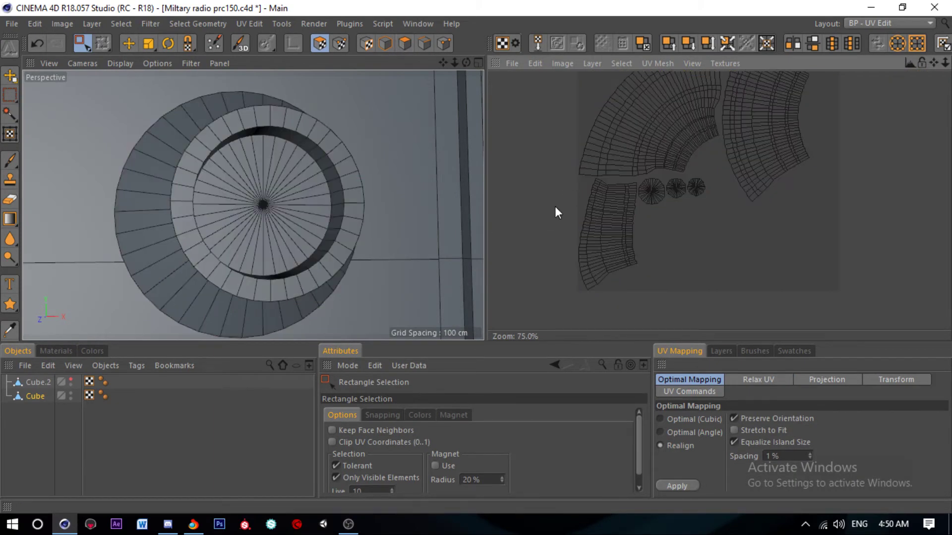
{"action": "left_click_drag", "start_coordinate": [555, 207], "coordinate": [628, 279]}
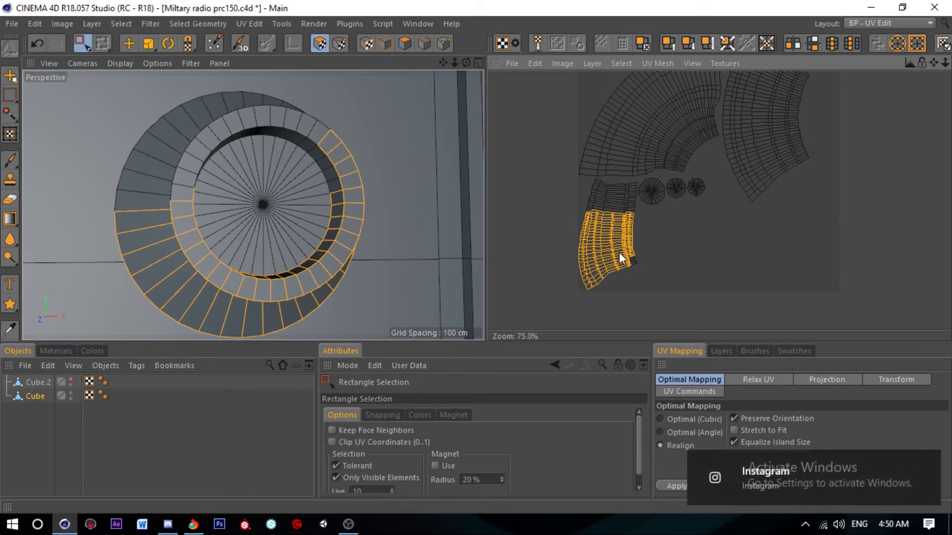
{"action": "scroll", "coordinate": [601, 210], "scroll_direction": "up", "scroll_amount": 4}
{"action": "left_click_drag", "start_coordinate": [562, 157], "coordinate": [674, 243], "text": "shift"}
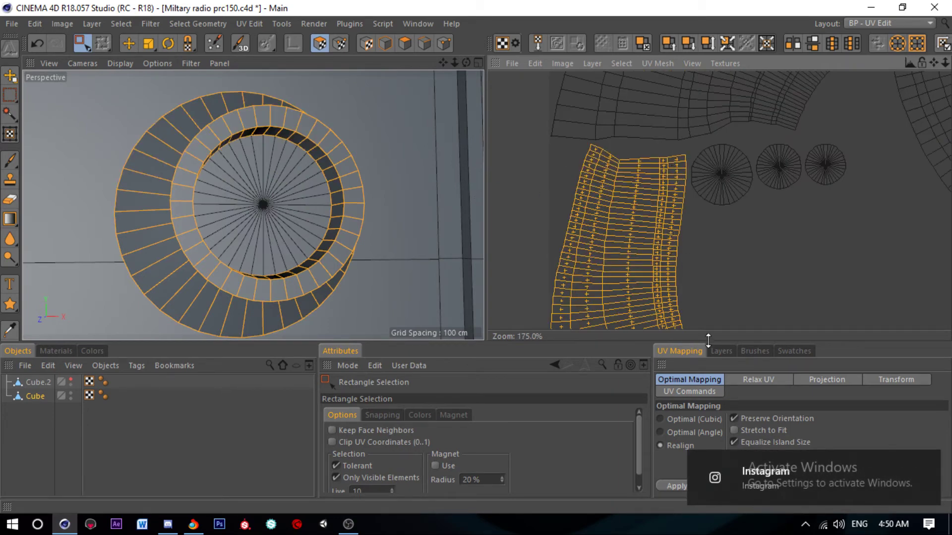
{"action": "left_click", "coordinate": [744, 381]}
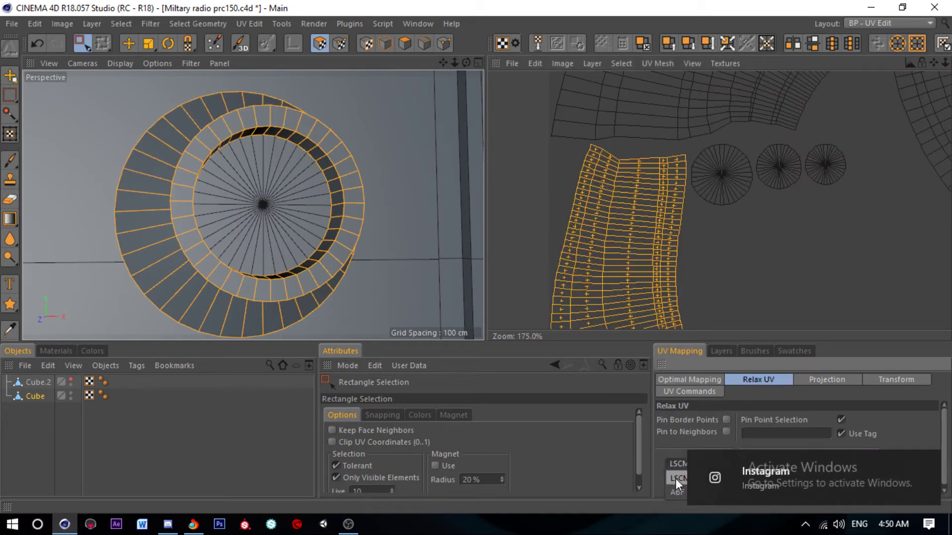
{"action": "left_click", "coordinate": [677, 492]}
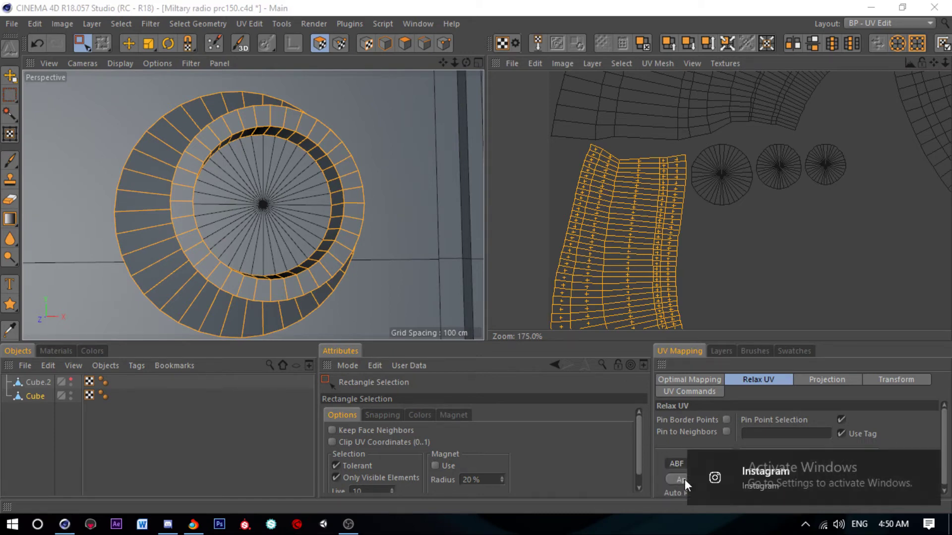
{"action": "left_click", "coordinate": [686, 479]}
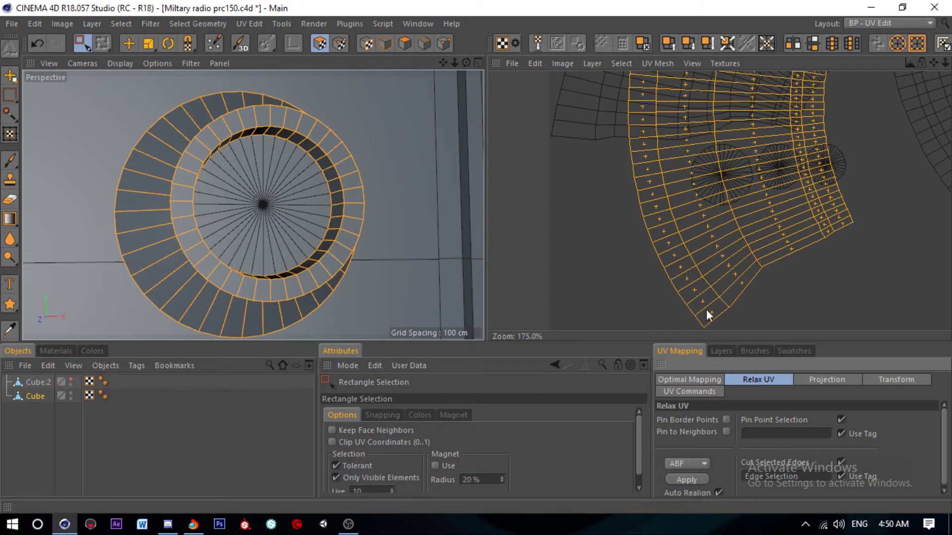
Step: Try relaxing all islands at once, dismiss the error, and undo
{"action": "scroll", "coordinate": [706, 298], "scroll_direction": "down", "scroll_amount": 3}
{"action": "key", "text": "ctrl+a"}
{"action": "left_click", "coordinate": [687, 480]}
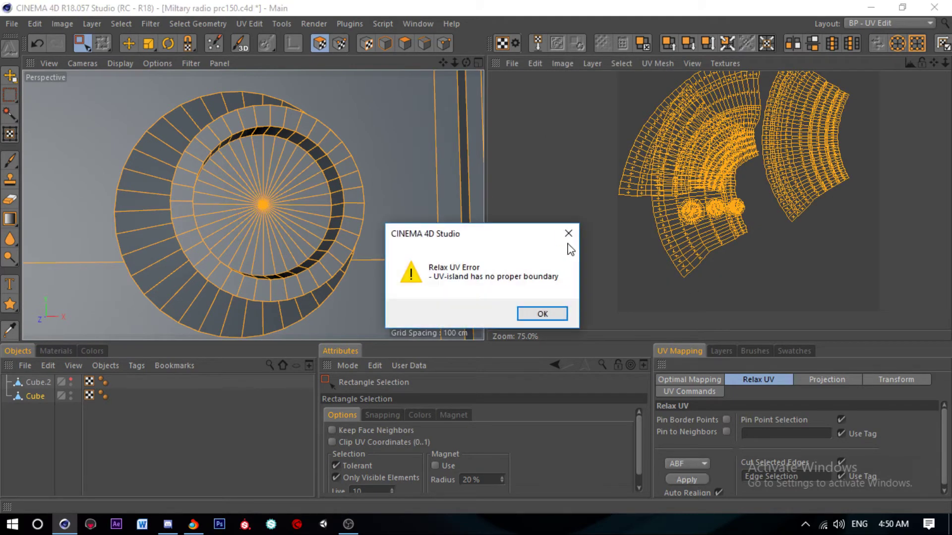
{"action": "left_click", "coordinate": [542, 312]}
{"action": "key", "text": "ctrl+z"}
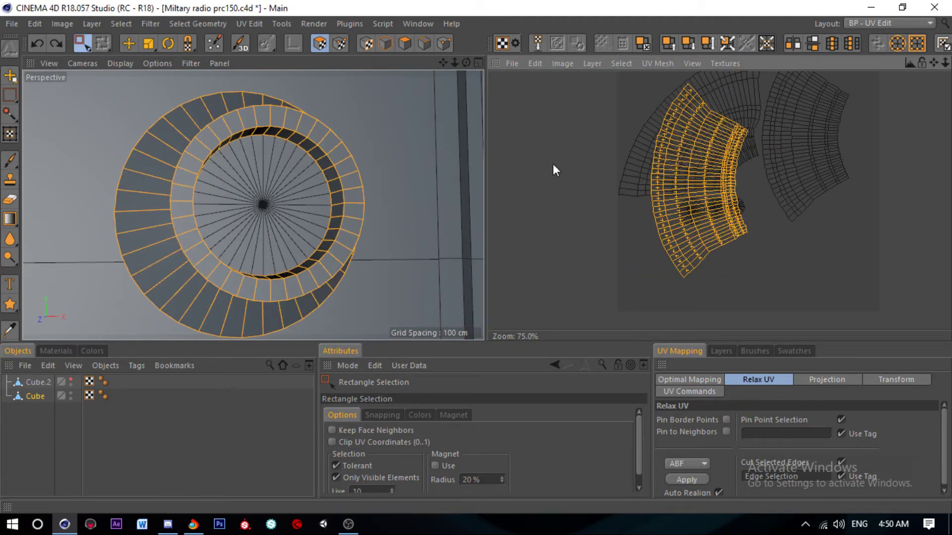
Step: Repack all UV islands at 1% spacing and save the scene
{"action": "scroll", "coordinate": [578, 100], "scroll_direction": "down", "scroll_amount": 3}
{"action": "left_click_drag", "start_coordinate": [578, 100], "coordinate": [708, 306]}
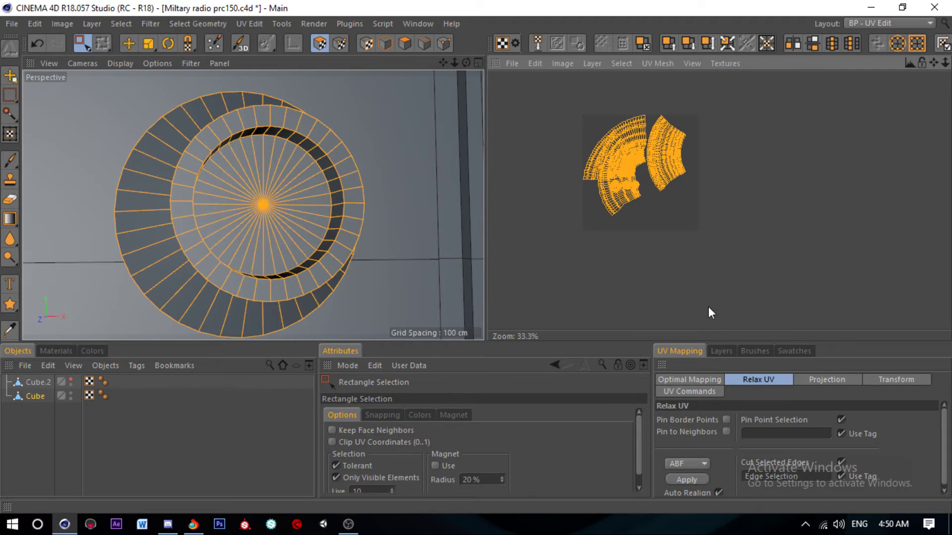
{"action": "left_click", "coordinate": [701, 379]}
{"action": "left_click", "coordinate": [678, 485]}
{"action": "scroll", "coordinate": [623, 200], "scroll_direction": "up", "scroll_amount": 3}
{"action": "key", "text": "ctrl+s"}
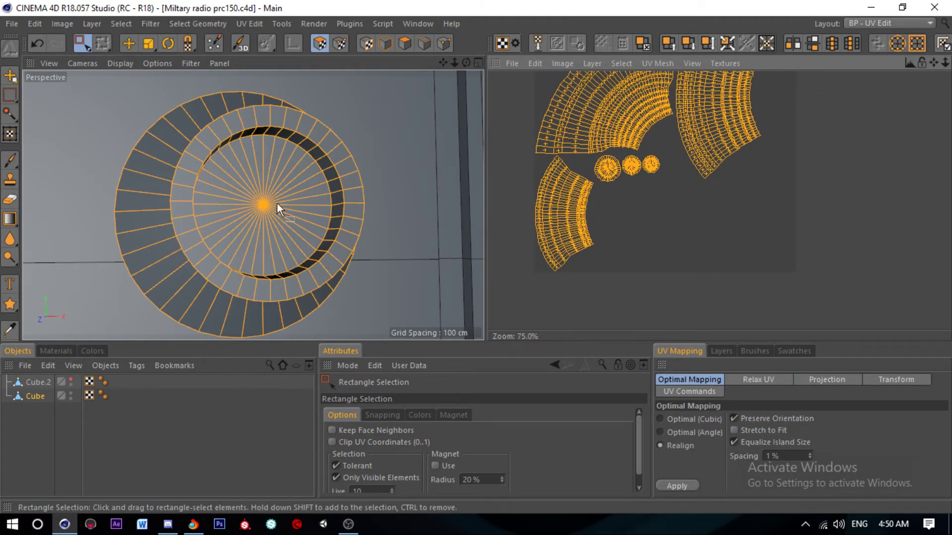
{"action": "scroll", "coordinate": [278, 204], "scroll_direction": "down", "scroll_amount": 5}
{"action": "scroll", "coordinate": [340, 192], "scroll_direction": "down", "scroll_amount": 2}
{"action": "scroll", "coordinate": [377, 187], "scroll_direction": "up", "scroll_amount": 3}
Step: Enter edge mode with the Move tool and orbit to face the knob ring
{"action": "scroll", "coordinate": [381, 187], "scroll_direction": "up", "scroll_amount": 2}
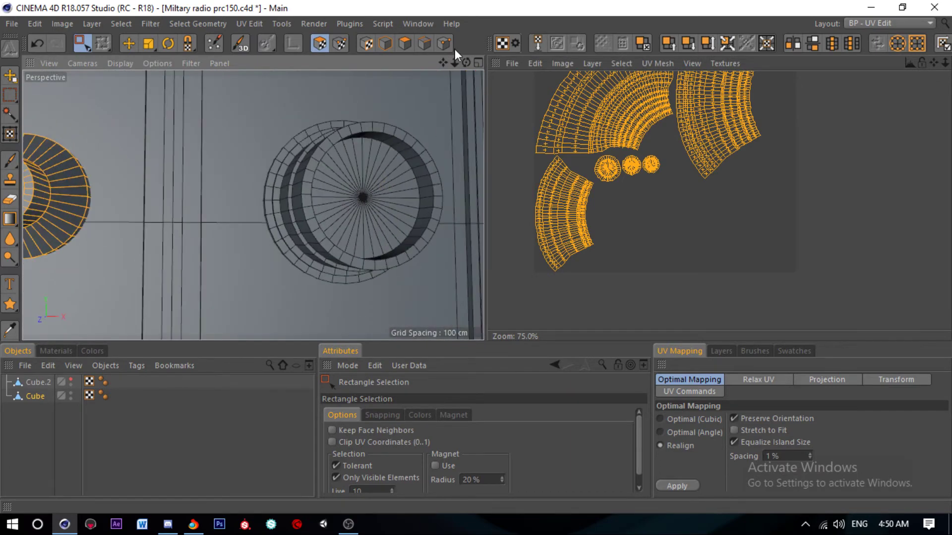
{"action": "left_click", "coordinate": [424, 43]}
{"action": "left_click_drag", "start_coordinate": [250, 203], "coordinate": [79, 73], "text": "alt"}
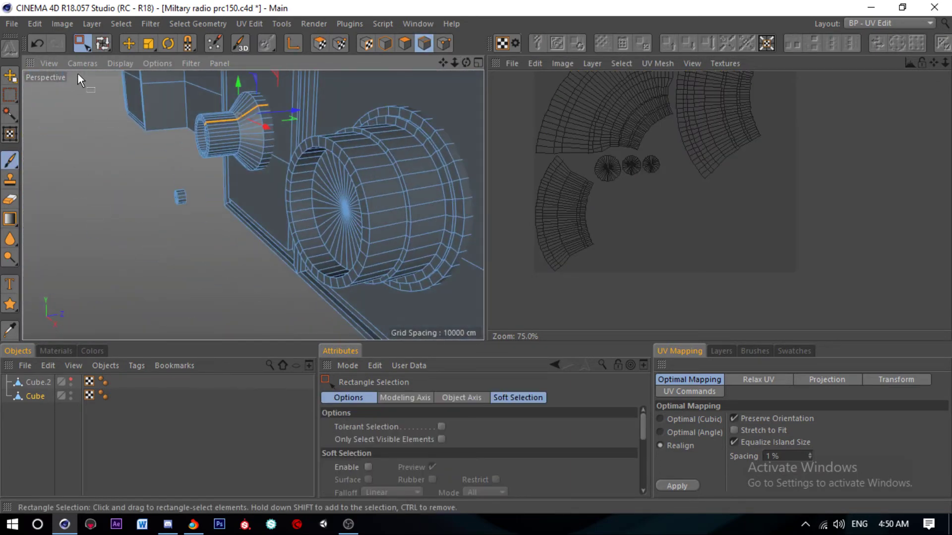
{"action": "left_click", "coordinate": [129, 43]}
{"action": "scroll", "coordinate": [373, 182], "scroll_direction": "up", "scroll_amount": 2}
{"action": "left_click_drag", "start_coordinate": [368, 197], "coordinate": [388, 154], "text": "alt"}
{"action": "scroll", "coordinate": [308, 215], "scroll_direction": "up", "scroll_amount": 3}
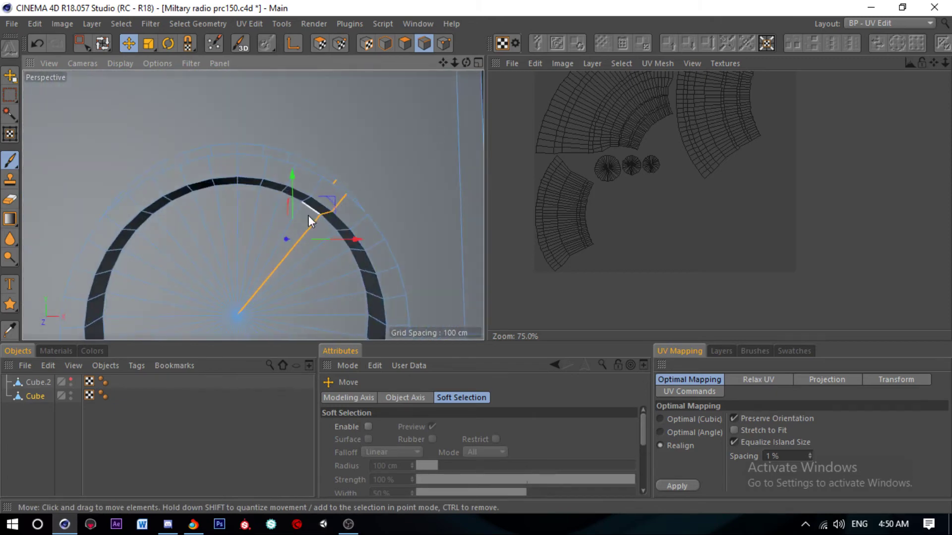
{"action": "scroll", "coordinate": [317, 230], "scroll_direction": "up", "scroll_amount": 2}
Step: Undo an accidental extrusion of the selected edge
{"action": "left_click", "coordinate": [188, 22]}
{"action": "left_click", "coordinate": [225, 302]}
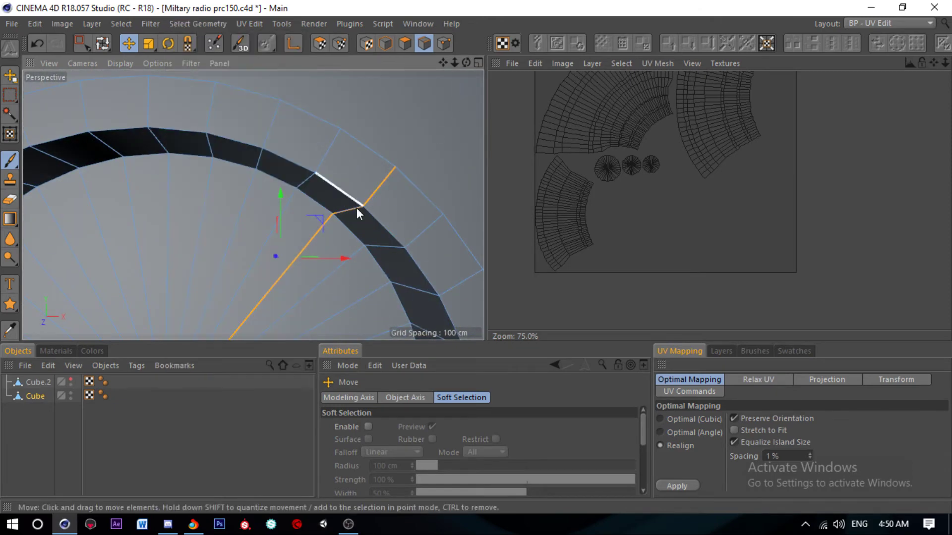
{"action": "scroll", "coordinate": [349, 213], "scroll_direction": "up", "scroll_amount": 3}
{"action": "left_click_drag", "start_coordinate": [350, 213], "coordinate": [377, 186], "text": "alt"}
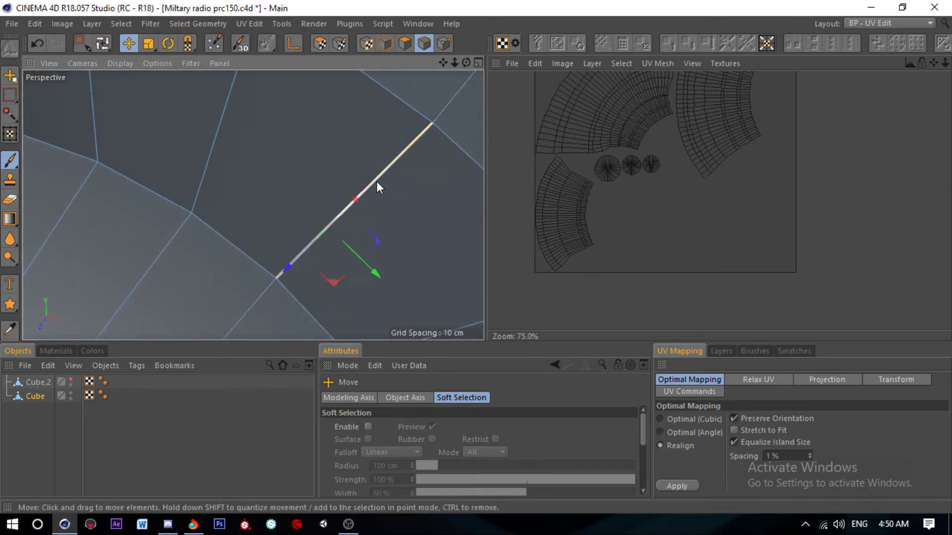
{"action": "mouse_move", "coordinate": [338, 226]}
{"action": "left_mouse_down", "text": "ctrl"}
{"action": "mouse_move", "coordinate": [376, 227]}
{"action": "mouse_move", "coordinate": [367, 221]}
{"action": "left_mouse_up", "text": "ctrl"}
{"action": "key", "text": "ctrl+z"}
{"action": "scroll", "coordinate": [282, 182], "scroll_direction": "down", "scroll_amount": 3}
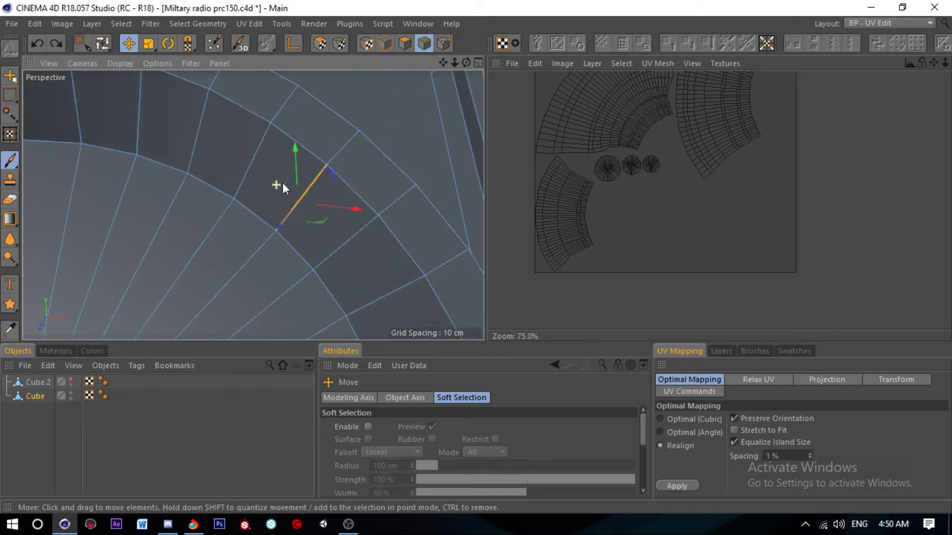
Step: Select the knob ring's connected polygons in polygon mode
{"action": "left_click", "coordinate": [405, 44]}
{"action": "left_click", "coordinate": [253, 197]}
{"action": "double_click", "coordinate": [253, 198]}
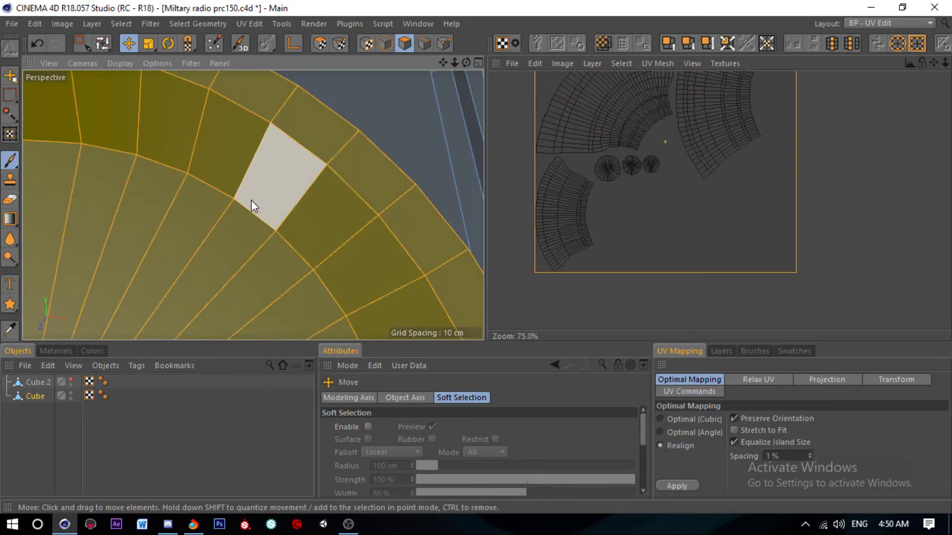
{"action": "scroll", "coordinate": [244, 199], "scroll_direction": "down", "scroll_amount": 4}
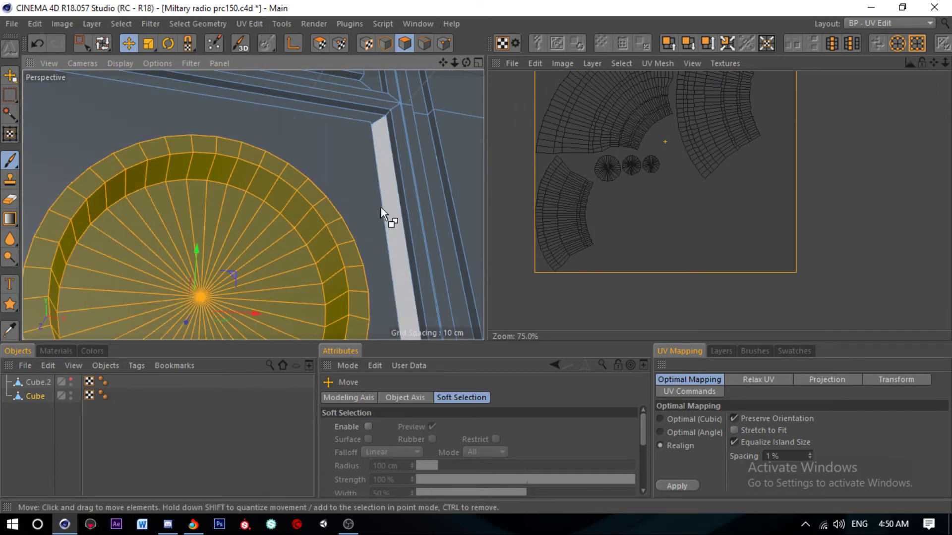
{"action": "key", "text": "ctrl+z"}
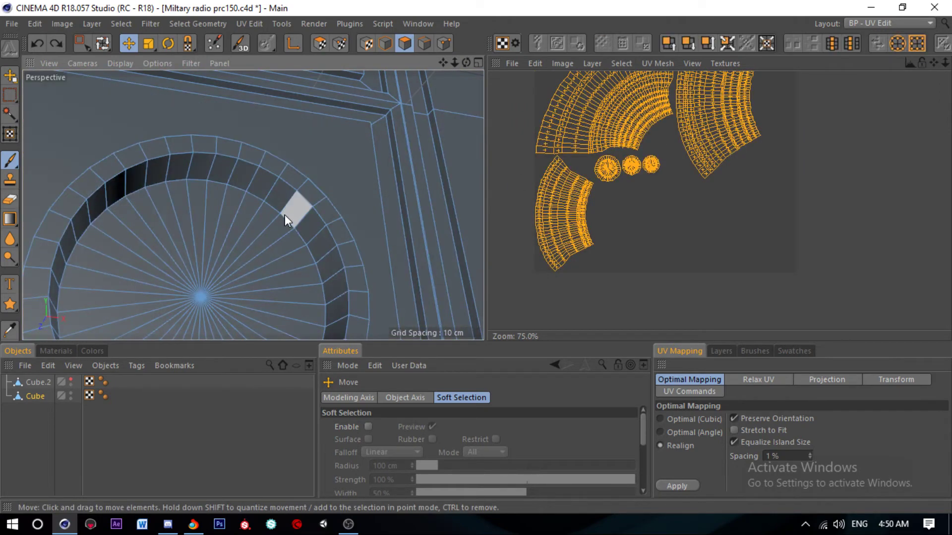
{"action": "double_click", "coordinate": [285, 215]}
{"action": "scroll", "coordinate": [284, 216], "scroll_direction": "up", "scroll_amount": 3}
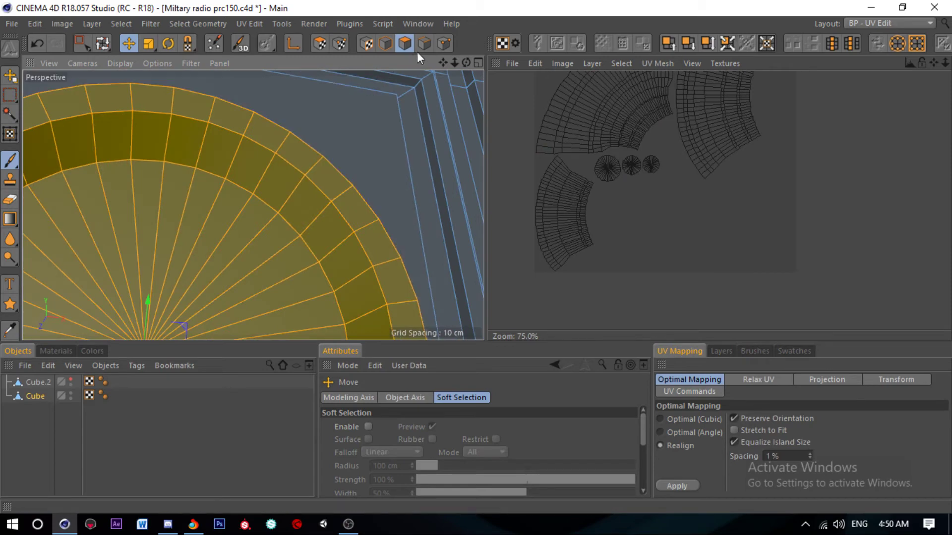
Step: Select a seam edge across the ring's outer band in edge mode
{"action": "left_click", "coordinate": [424, 44]}
{"action": "scroll", "coordinate": [317, 164], "scroll_direction": "up", "scroll_amount": 2}
{"action": "left_click", "coordinate": [294, 192]}
{"action": "scroll", "coordinate": [348, 216], "scroll_direction": "up", "scroll_amount": 2}
{"action": "scroll", "coordinate": [270, 185], "scroll_direction": "up", "scroll_amount": 2}
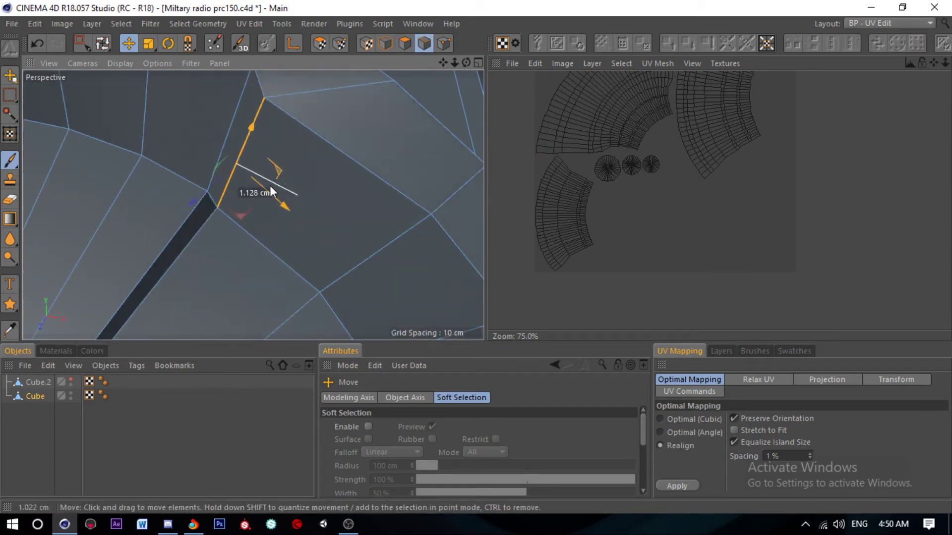
{"action": "scroll", "coordinate": [378, 248], "scroll_direction": "up", "scroll_amount": 2}
{"action": "mouse_move", "coordinate": [378, 247]}
{"action": "left_mouse_down", "text": "alt"}
{"action": "mouse_move", "coordinate": [238, 175]}
{"action": "mouse_move", "coordinate": [370, 257]}
{"action": "mouse_move", "coordinate": [394, 299]}
{"action": "mouse_move", "coordinate": [364, 255]}
{"action": "left_mouse_up", "text": "alt"}
{"action": "scroll", "coordinate": [282, 156], "scroll_direction": "down", "scroll_amount": 5}
{"action": "scroll", "coordinate": [225, 232], "scroll_direction": "down", "scroll_amount": 5}
Step: Orbit close on the selected seam edges and list the UV Edit commands
{"action": "left_click_drag", "start_coordinate": [225, 232], "coordinate": [282, 188], "text": "alt"}
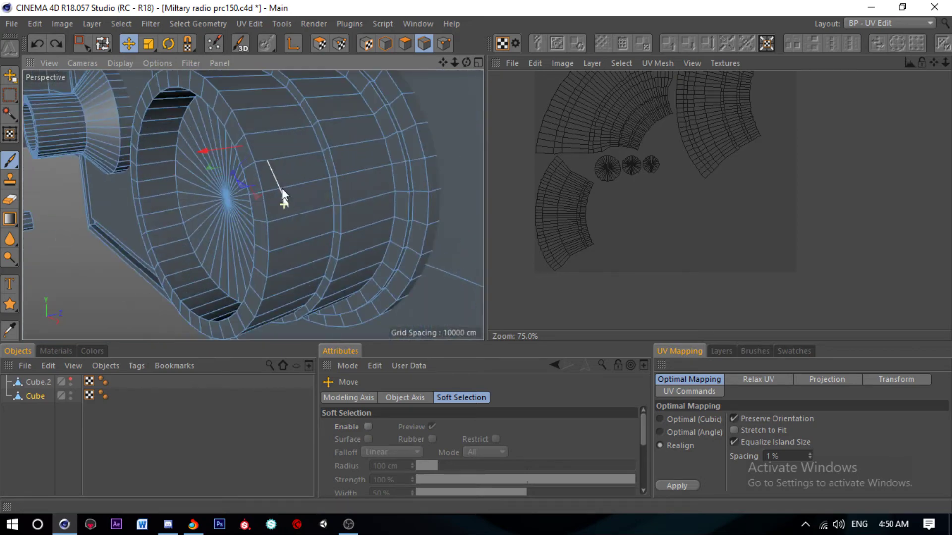
{"action": "scroll", "coordinate": [283, 157], "scroll_direction": "up", "scroll_amount": 10}
{"action": "left_click_drag", "start_coordinate": [429, 138], "coordinate": [190, 202], "text": "alt"}
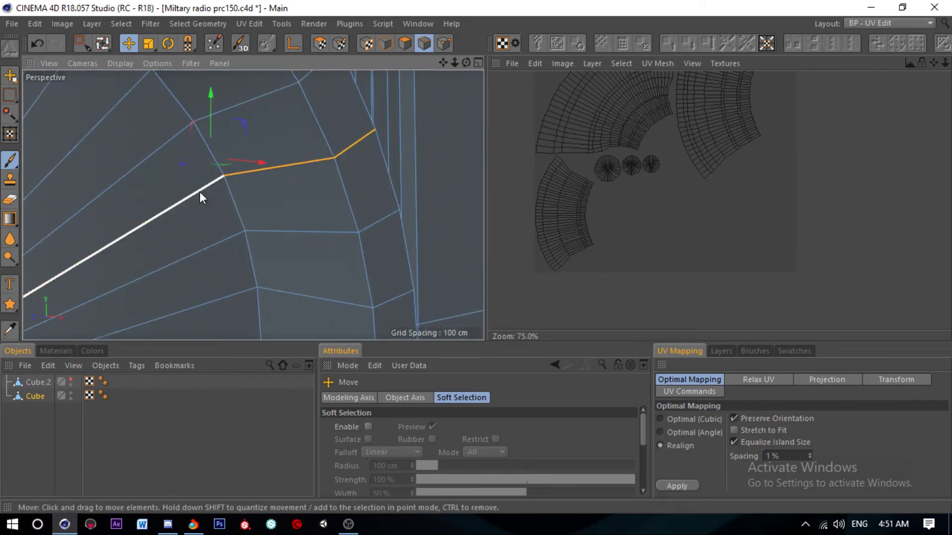
{"action": "left_click", "coordinate": [209, 25]}
{"action": "mouse_move", "coordinate": [248, 23]}
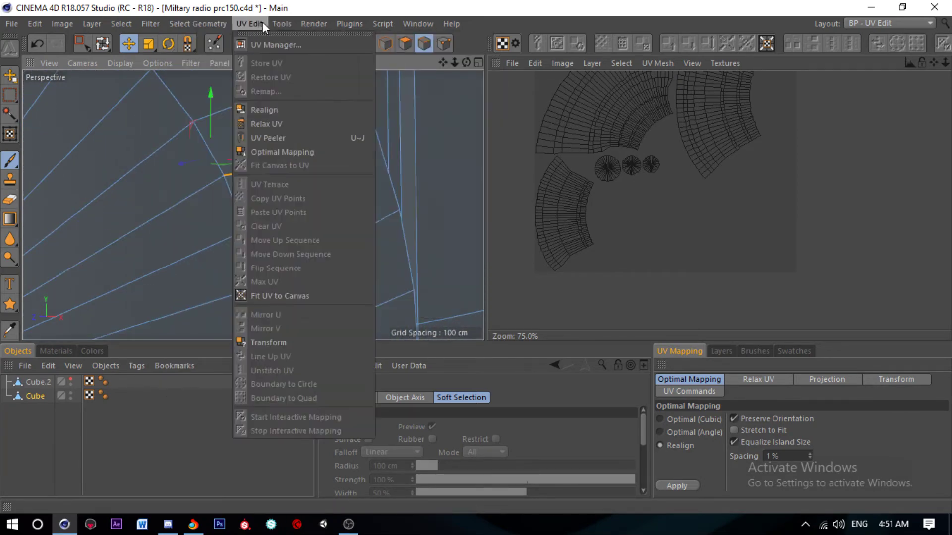
Step: Peel the knob band along the new seam into a flat UV strip, undoing a trial relax
{"action": "left_click", "coordinate": [277, 137]}
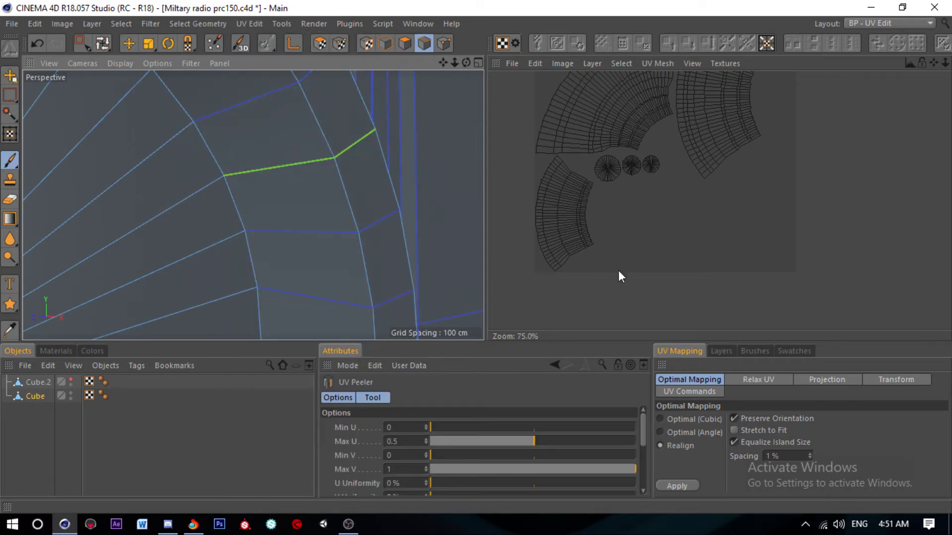
{"action": "left_click", "coordinate": [761, 384]}
{"action": "left_click", "coordinate": [695, 479]}
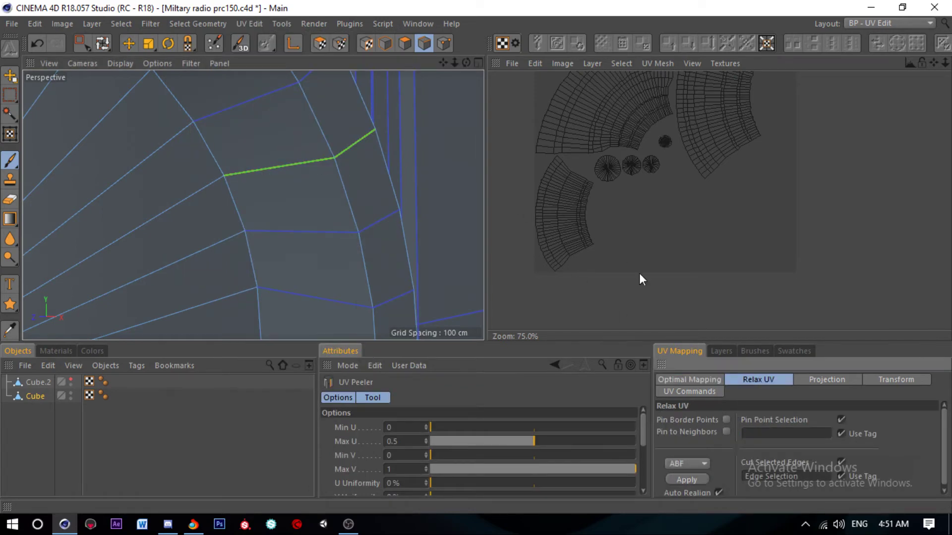
{"action": "key", "text": "ctrl+z"}
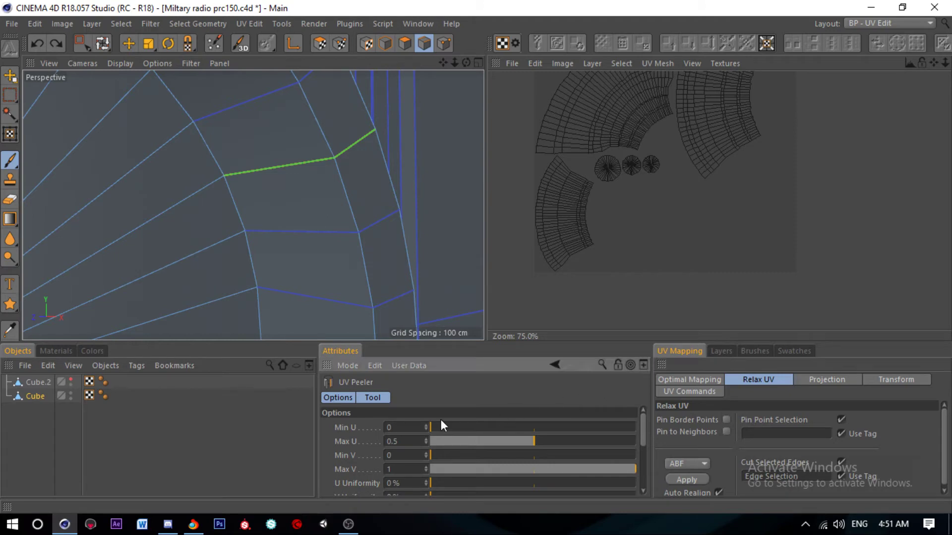
{"action": "left_click", "coordinate": [534, 441]}
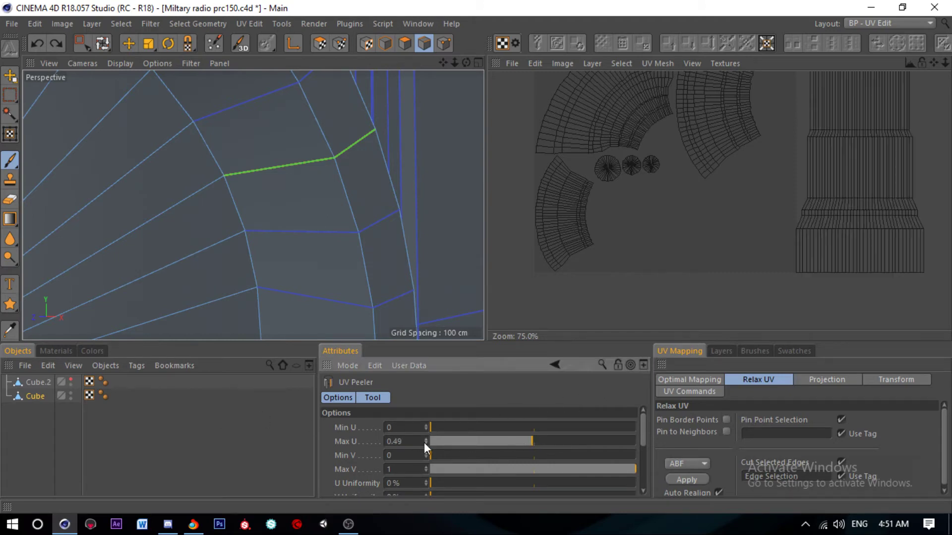
Step: Return to rectangle selection and UV Polygons mode with the knob's tall island selected
{"action": "scroll", "coordinate": [648, 273], "scroll_direction": "down", "scroll_amount": 3}
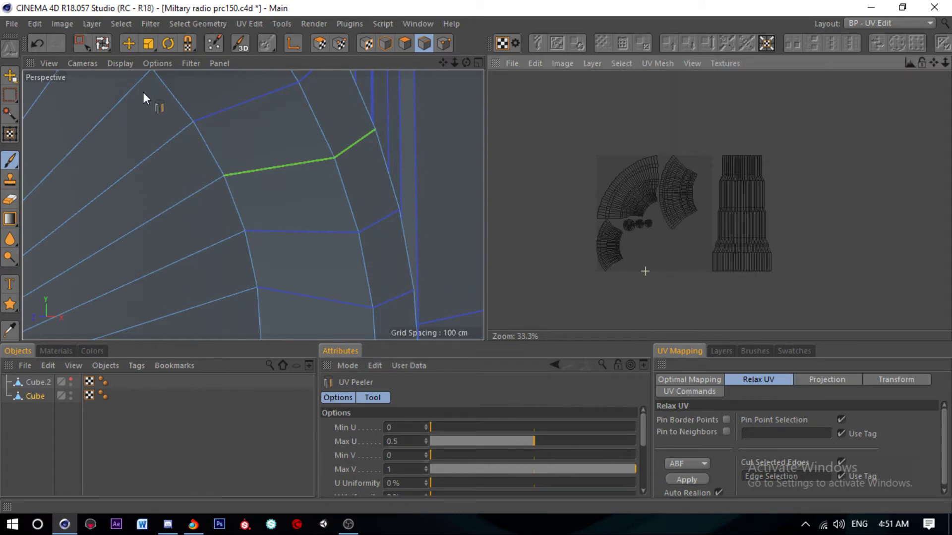
{"action": "key", "text": "0"}
{"action": "key", "text": "space"}
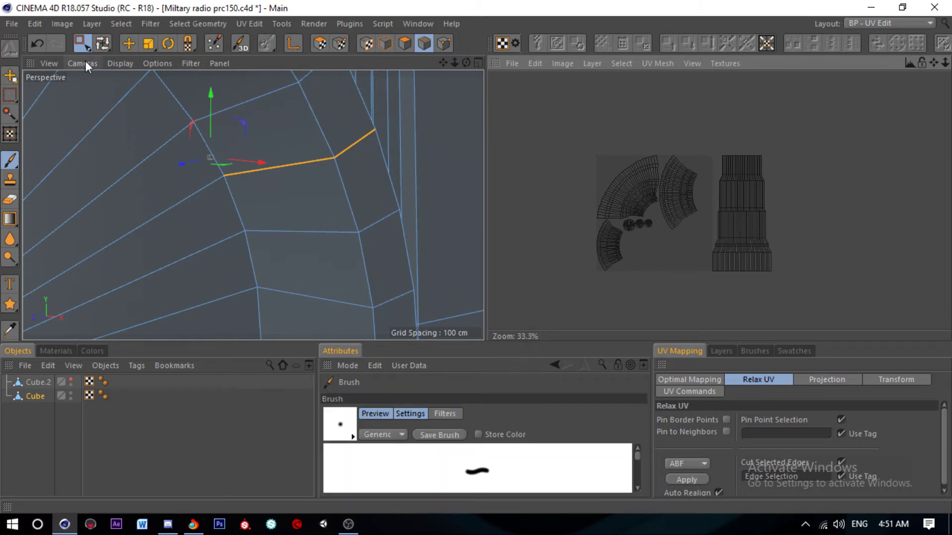
{"action": "left_click", "coordinate": [82, 43]}
{"action": "left_click", "coordinate": [320, 43]}
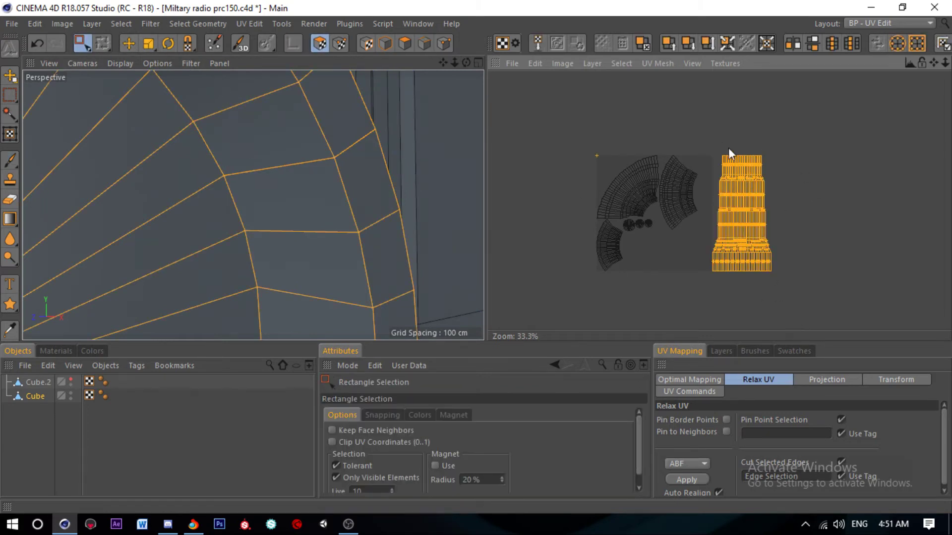
{"action": "scroll", "coordinate": [314, 194], "scroll_direction": "down", "scroll_amount": 3}
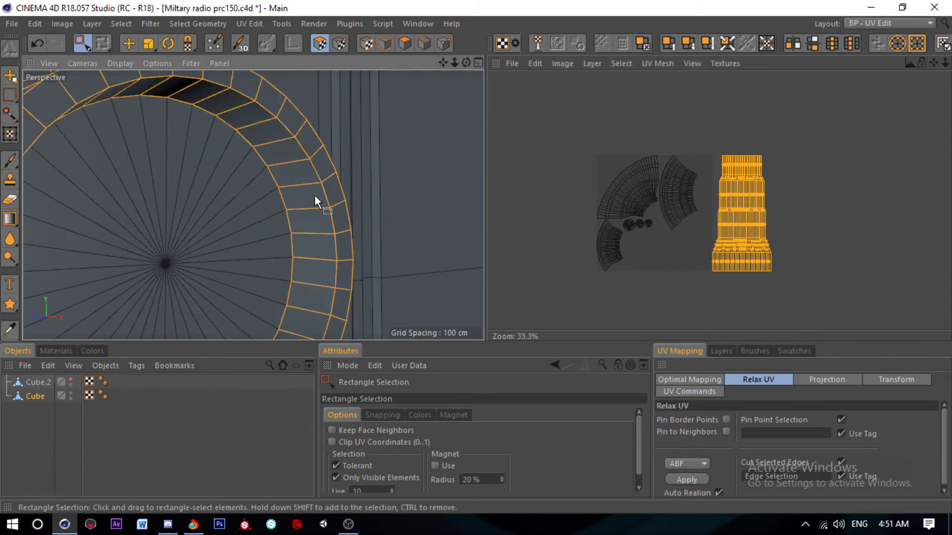
Step: Loop-select the knob's inner disc with U~L and relax its UVs into a circle
{"action": "key", "text": "u"}
{"action": "key", "text": "l"}
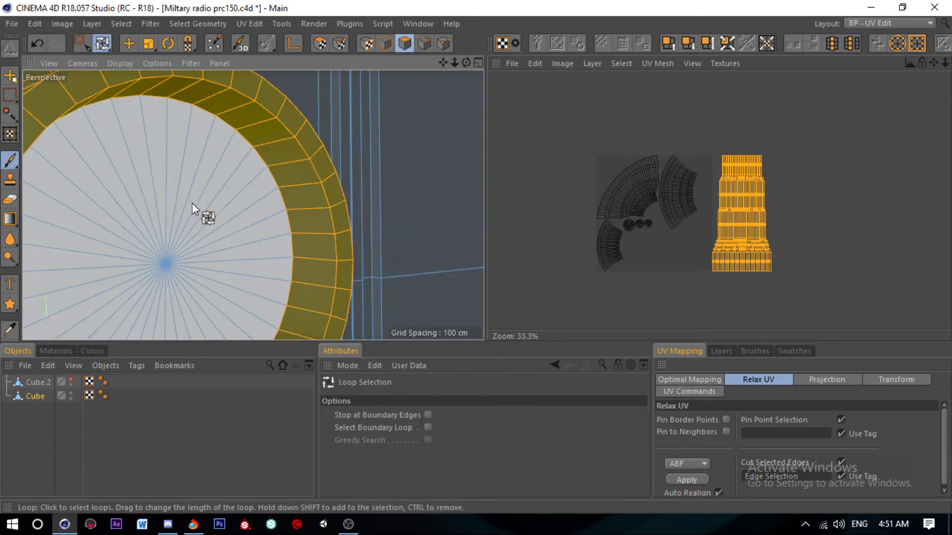
{"action": "left_click", "coordinate": [192, 203]}
{"action": "left_click", "coordinate": [320, 44]}
{"action": "left_click", "coordinate": [686, 479]}
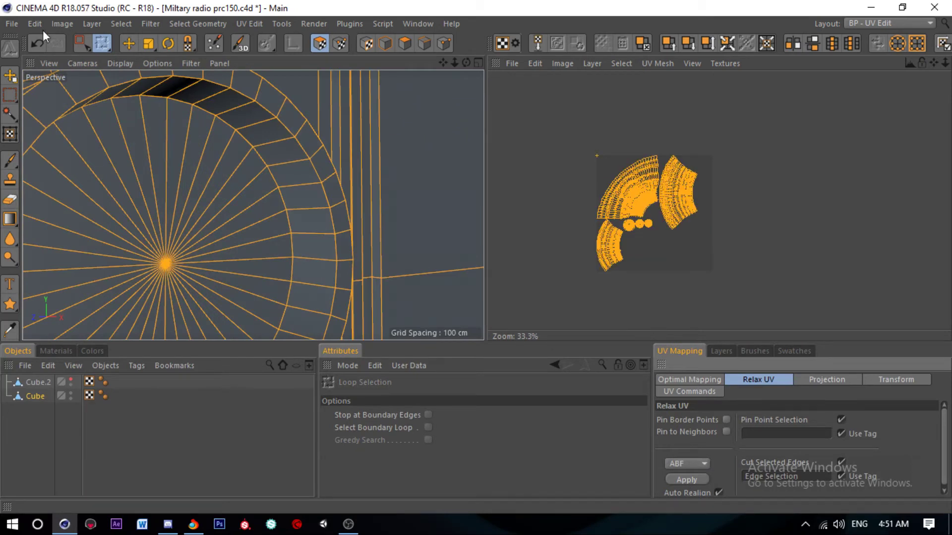
Step: Box-select all the knob's UV islands and repack them with Optimal Mapping Realign
{"action": "left_click", "coordinate": [82, 44]}
{"action": "left_click_drag", "start_coordinate": [715, 270], "coordinate": [597, 154]}
{"action": "left_click", "coordinate": [692, 380]}
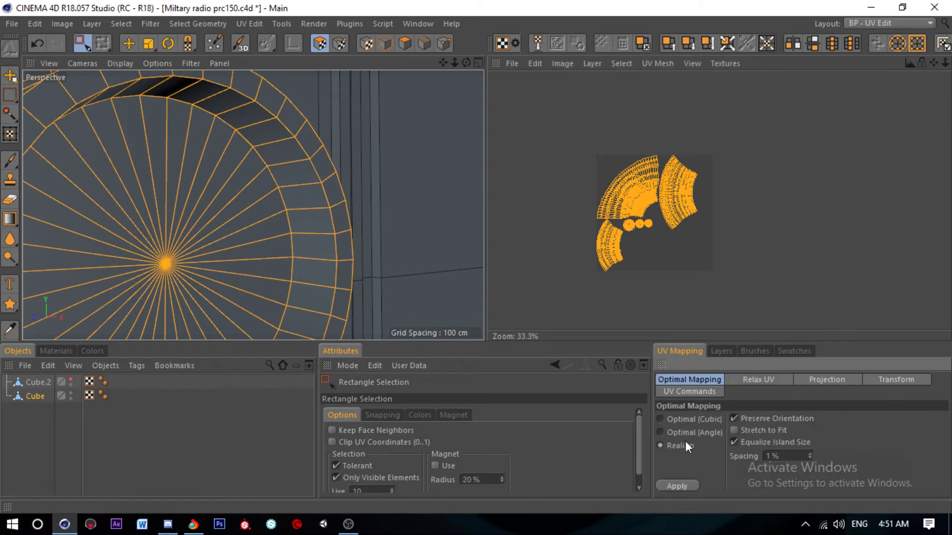
{"action": "left_click", "coordinate": [677, 486]}
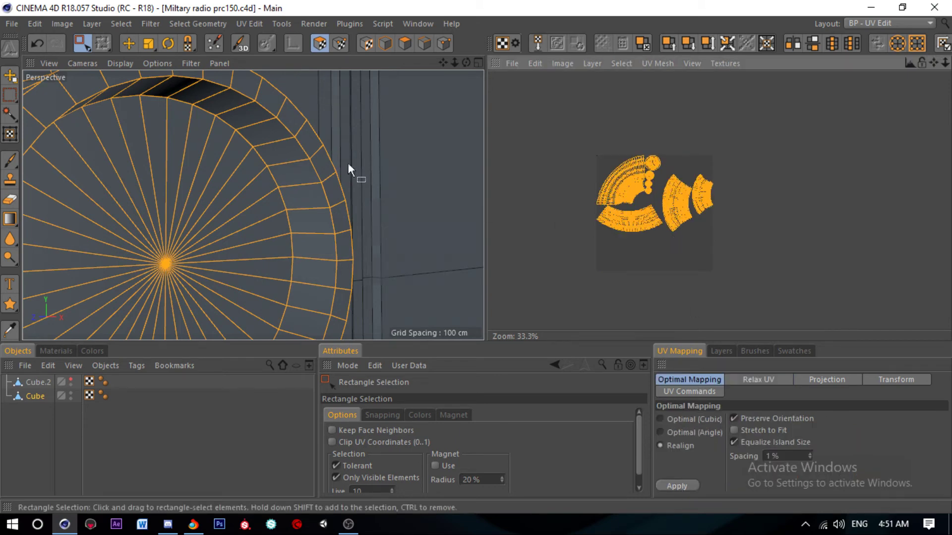
{"action": "scroll", "coordinate": [352, 168], "scroll_direction": "down", "scroll_amount": 5}
{"action": "scroll", "coordinate": [327, 258], "scroll_direction": "down", "scroll_amount": 4}
Step: Select the small cylindrical knob in Polygon mode, trying Relax UV and undoing it
{"action": "scroll", "coordinate": [179, 235], "scroll_direction": "up", "scroll_amount": 4}
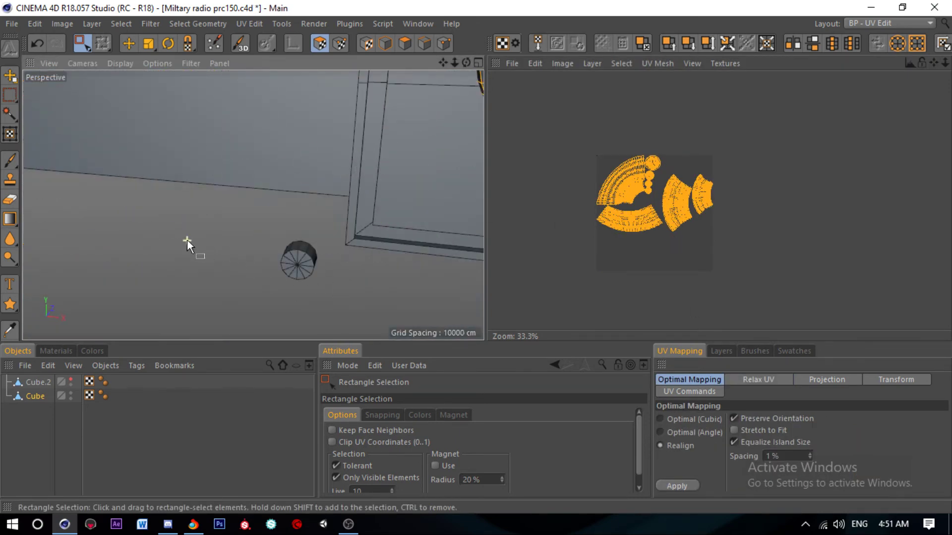
{"action": "scroll", "coordinate": [219, 243], "scroll_direction": "up", "scroll_amount": 4}
{"action": "scroll", "coordinate": [247, 228], "scroll_direction": "up", "scroll_amount": 4}
{"action": "left_click", "coordinate": [311, 279]}
{"action": "mouse_move", "coordinate": [311, 277]}
{"action": "left_mouse_down", "text": "alt"}
{"action": "mouse_move", "coordinate": [159, 281]}
{"action": "mouse_move", "coordinate": [87, 252]}
{"action": "mouse_move", "coordinate": [262, 251]}
{"action": "left_mouse_up", "text": "alt"}
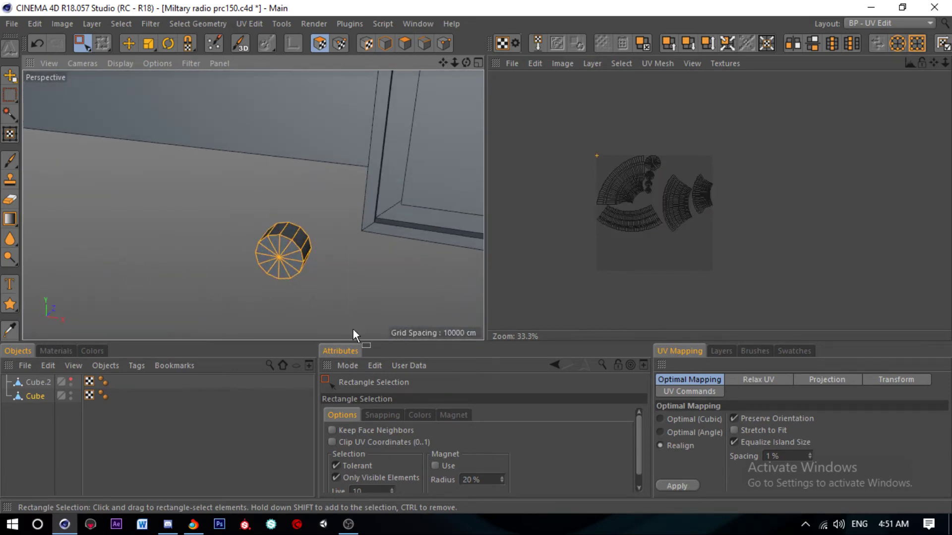
{"action": "left_click", "coordinate": [406, 43]}
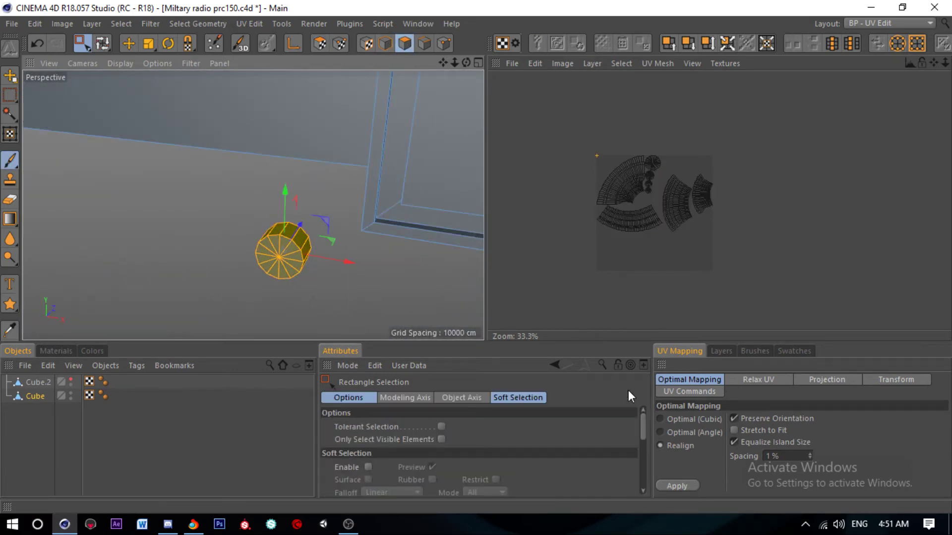
{"action": "left_click", "coordinate": [755, 380]}
{"action": "left_click", "coordinate": [684, 480]}
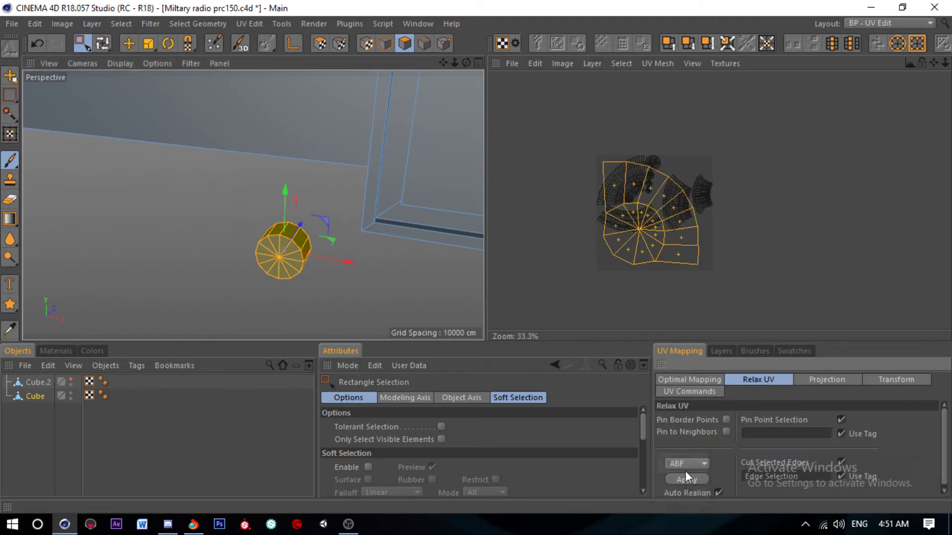
{"action": "key", "text": "ctrl+z"}
Step: Rectangle-select all polygons of the small knob's cylinder
{"action": "scroll", "coordinate": [198, 153], "scroll_direction": "up", "scroll_amount": 10}
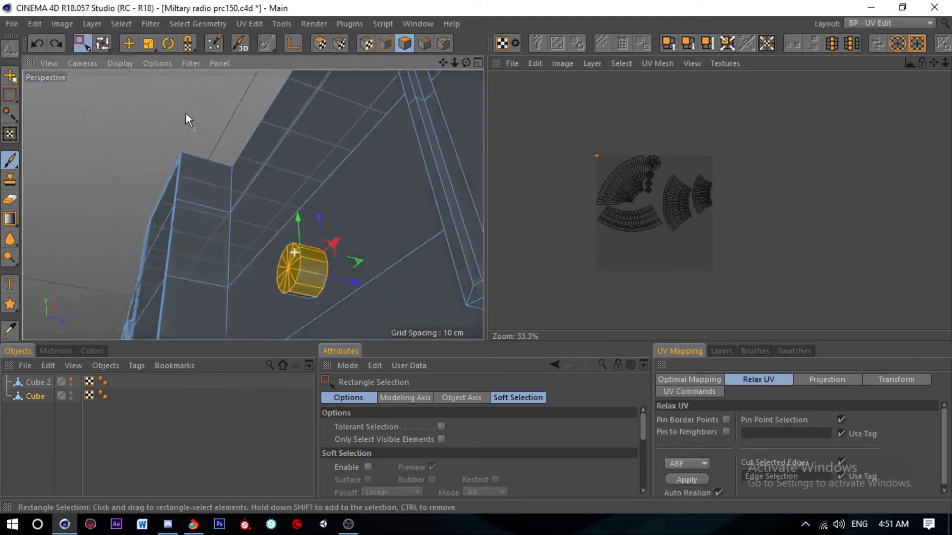
{"action": "left_click_drag", "start_coordinate": [185, 112], "coordinate": [334, 104], "text": "alt"}
{"action": "scroll", "coordinate": [334, 105], "scroll_direction": "down", "scroll_amount": 5}
{"action": "scroll", "coordinate": [393, 166], "scroll_direction": "down", "scroll_amount": 10}
{"action": "scroll", "coordinate": [261, 270], "scroll_direction": "up", "scroll_amount": 10}
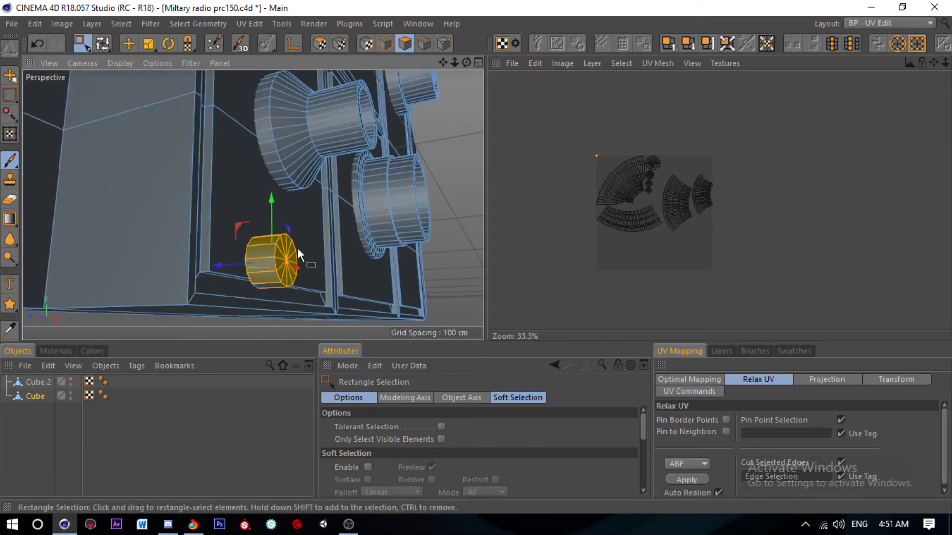
{"action": "scroll", "coordinate": [298, 248], "scroll_direction": "up", "scroll_amount": 3}
{"action": "left_click_drag", "start_coordinate": [204, 208], "coordinate": [385, 340]}
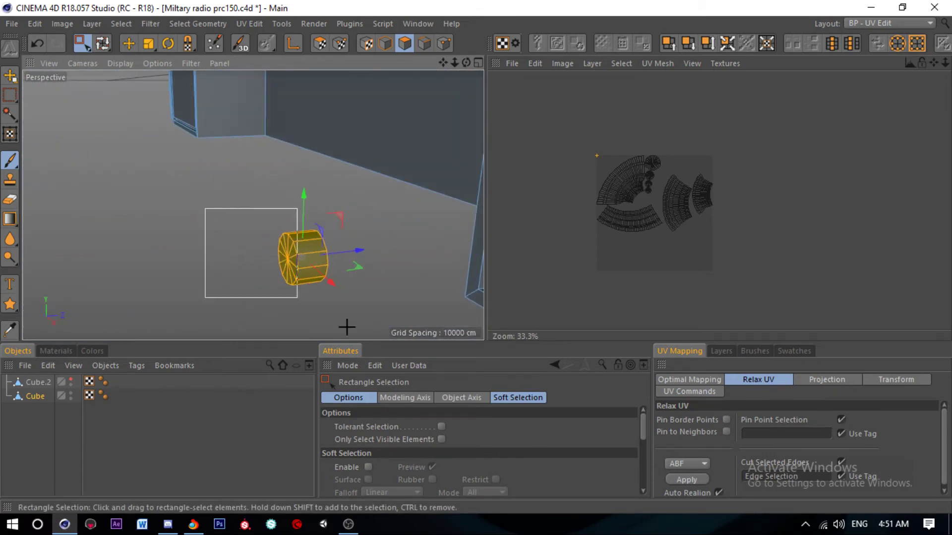
Step: Relax the small knob's UVs into a disc and move that island left outside the tile
{"action": "left_click", "coordinate": [695, 478]}
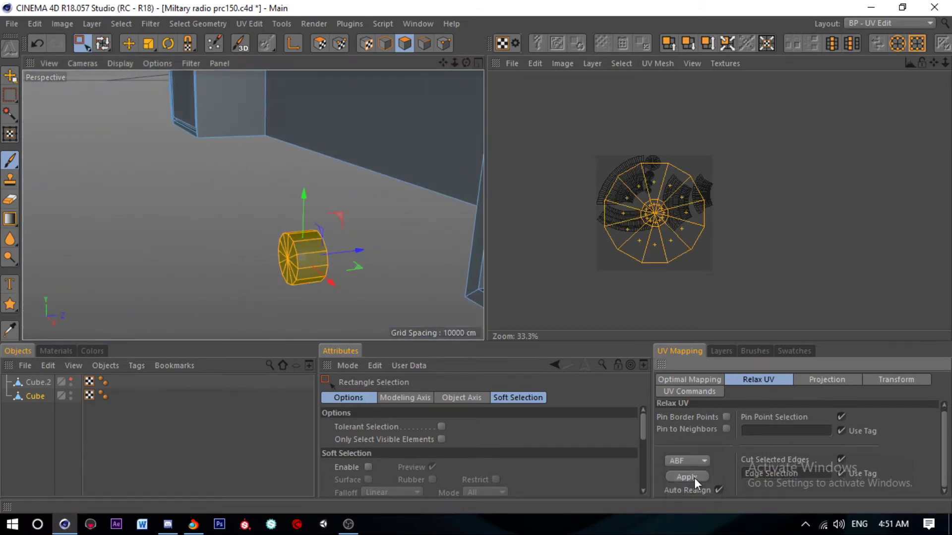
{"action": "left_click", "coordinate": [340, 43]}
{"action": "left_click", "coordinate": [315, 45]}
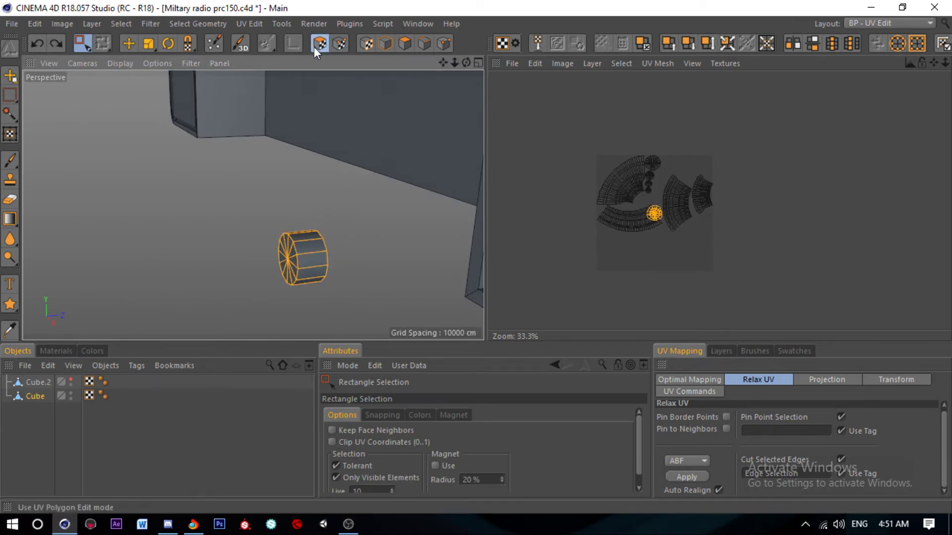
{"action": "left_click", "coordinate": [699, 477]}
{"action": "left_click", "coordinate": [129, 43]}
{"action": "left_click_drag", "start_coordinate": [655, 213], "coordinate": [548, 230]}
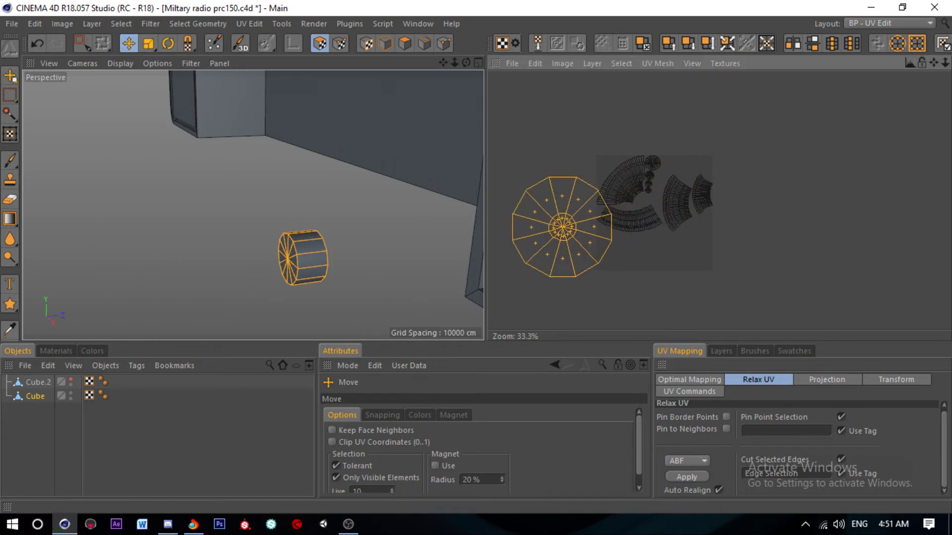
Step: Scale the UV disc up by 1.3 twice with Transform, then deselect and save
{"action": "left_click", "coordinate": [92, 44]}
{"action": "left_click", "coordinate": [340, 44]}
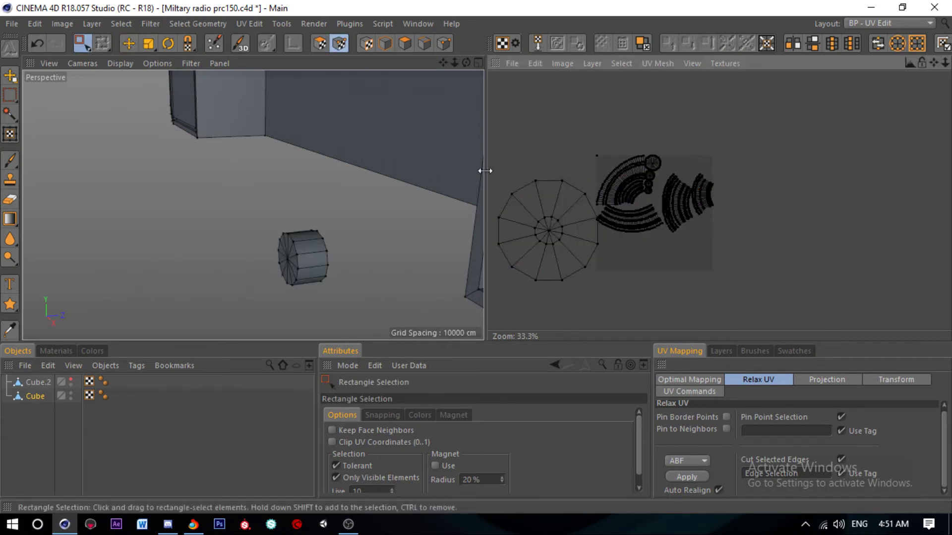
{"action": "scroll", "coordinate": [556, 218], "scroll_direction": "up", "scroll_amount": 3}
{"action": "left_click", "coordinate": [879, 380]}
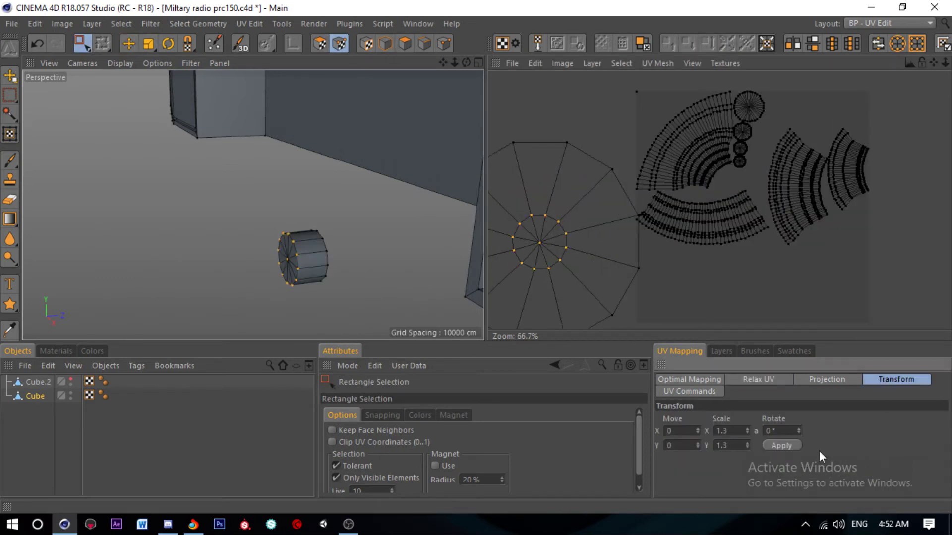
{"action": "left_click", "coordinate": [785, 447]}
{"action": "left_click", "coordinate": [785, 446]}
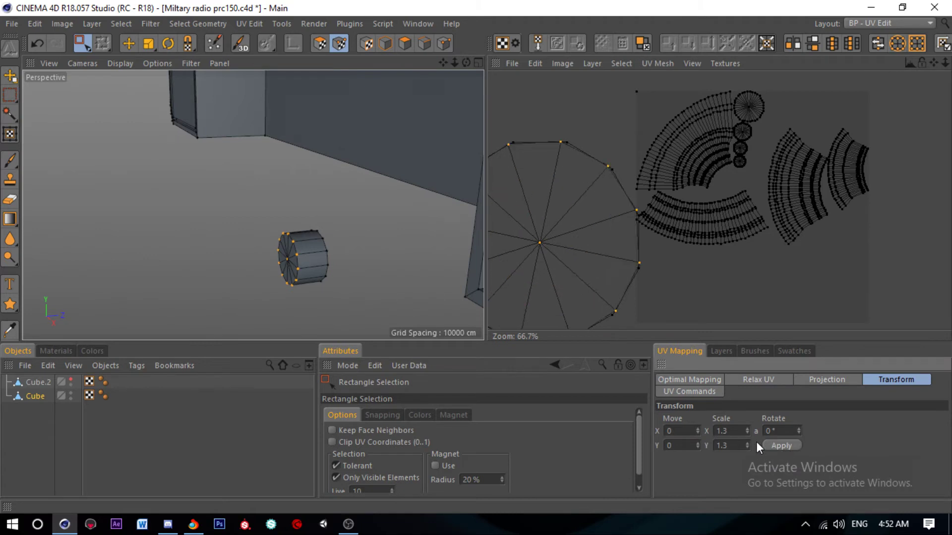
{"action": "left_click", "coordinate": [709, 284]}
{"action": "key", "text": "ctrl+s"}
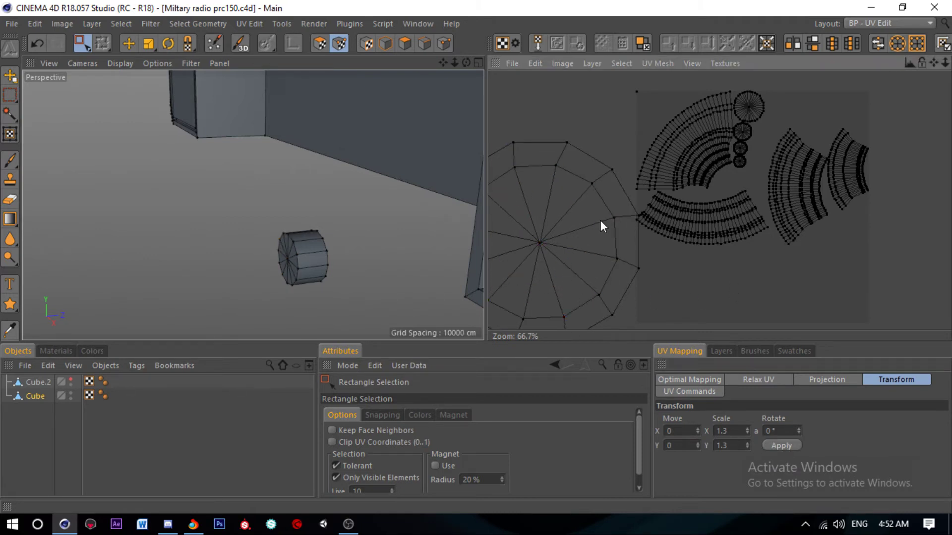
Step: Select the knob cap's points and polygons, saving the file
{"action": "scroll", "coordinate": [600, 220], "scroll_direction": "down", "scroll_amount": 6}
{"action": "left_click_drag", "start_coordinate": [266, 230], "coordinate": [341, 254], "text": "alt"}
{"action": "left_click_drag", "start_coordinate": [253, 207], "coordinate": [344, 259]}
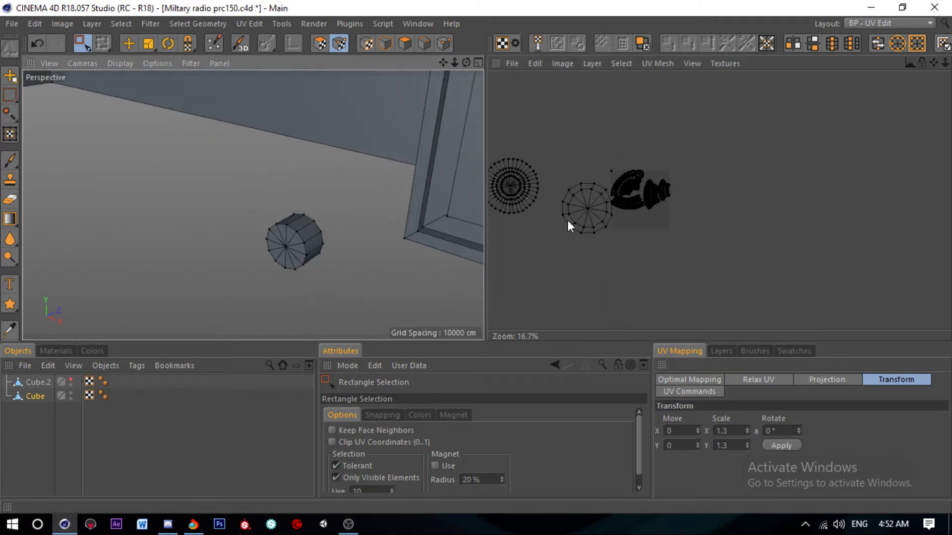
{"action": "key", "text": "ctrl+s"}
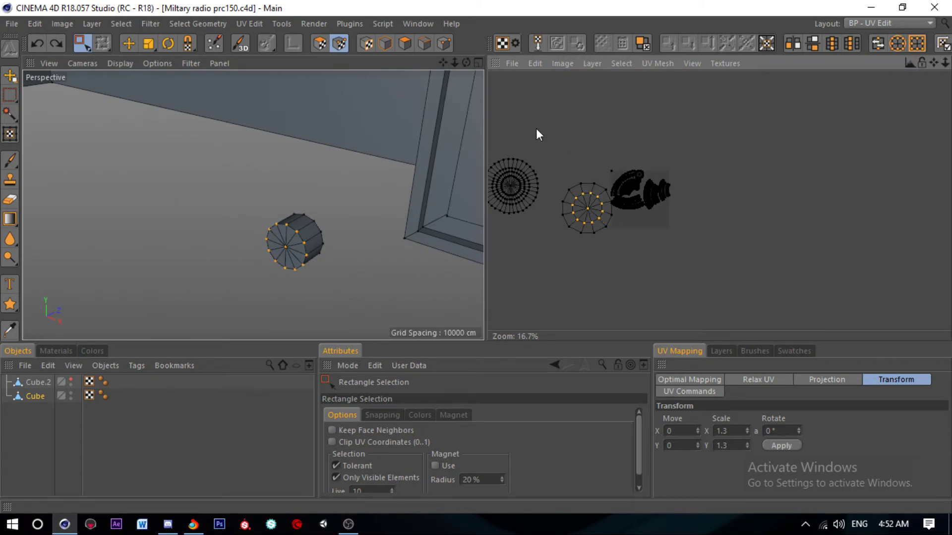
{"action": "scroll", "coordinate": [626, 180], "scroll_direction": "down", "scroll_amount": 3}
{"action": "scroll", "coordinate": [626, 180], "scroll_direction": "up", "scroll_amount": 4}
{"action": "left_click", "coordinate": [319, 44]}
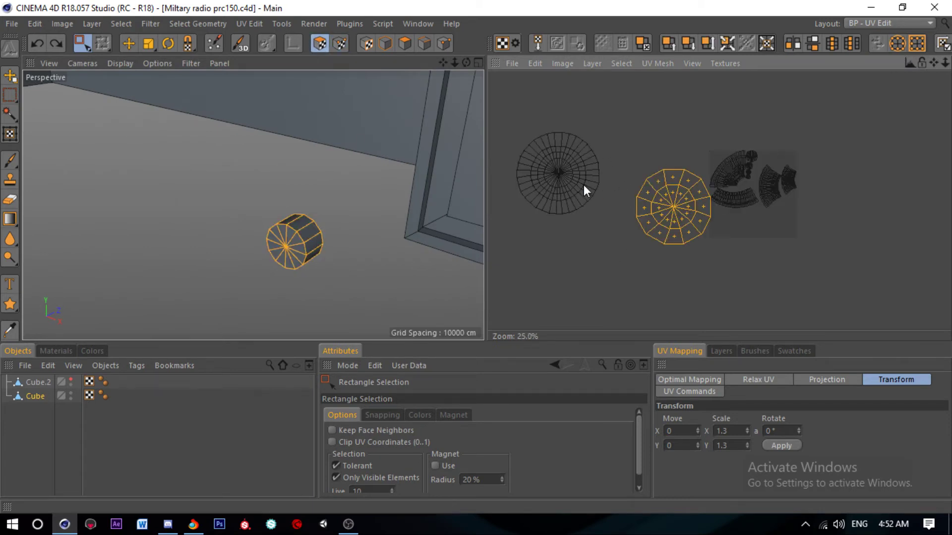
Step: Box-select every UV island, discs included, and repack them with Optimal Mapping Realign
{"action": "left_click_drag", "start_coordinate": [608, 189], "coordinate": [844, 312]}
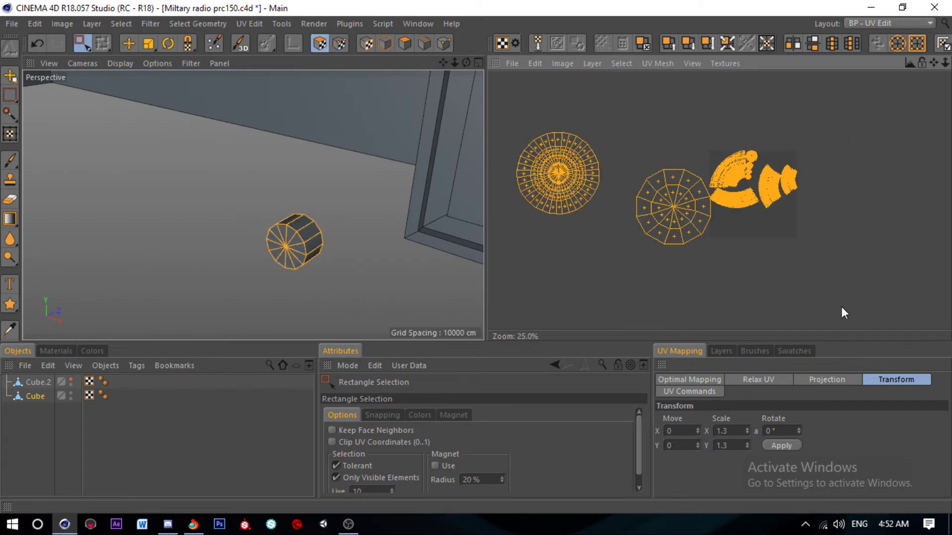
{"action": "left_click", "coordinate": [751, 379]}
{"action": "left_click", "coordinate": [706, 379]}
{"action": "left_click", "coordinate": [692, 486]}
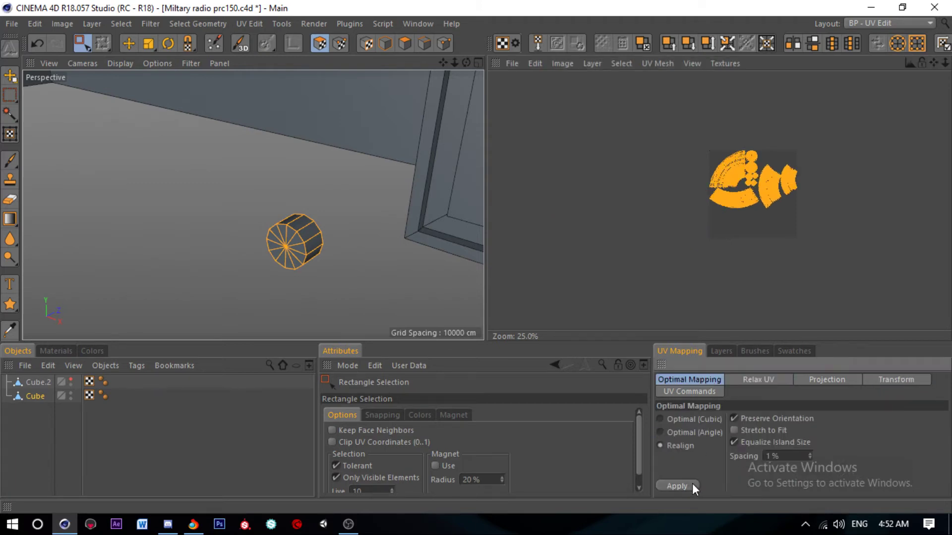
{"action": "scroll", "coordinate": [785, 159], "scroll_direction": "up", "scroll_amount": 3}
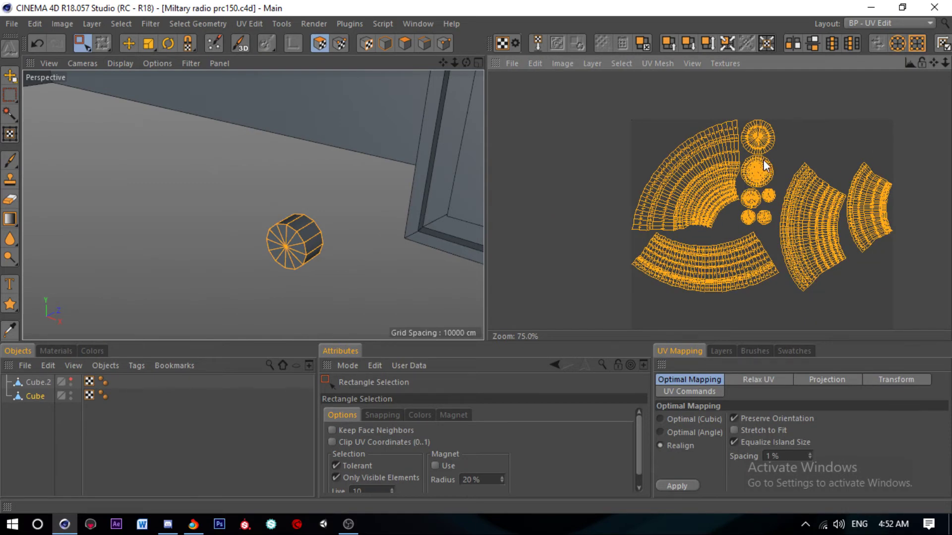
Step: Select the lower arc UV island and move it further down
{"action": "left_click_drag", "start_coordinate": [631, 233], "coordinate": [771, 308]}
{"action": "key", "text": "e"}
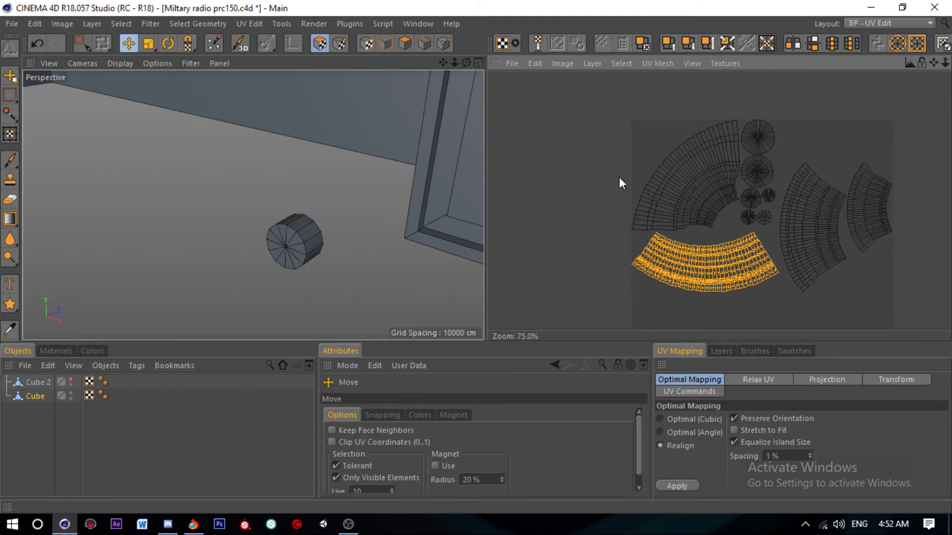
{"action": "scroll", "coordinate": [619, 178], "scroll_direction": "down", "scroll_amount": 2}
{"action": "scroll", "coordinate": [739, 298], "scroll_direction": "up", "scroll_amount": 2}
{"action": "left_click_drag", "start_coordinate": [722, 219], "coordinate": [723, 297]}
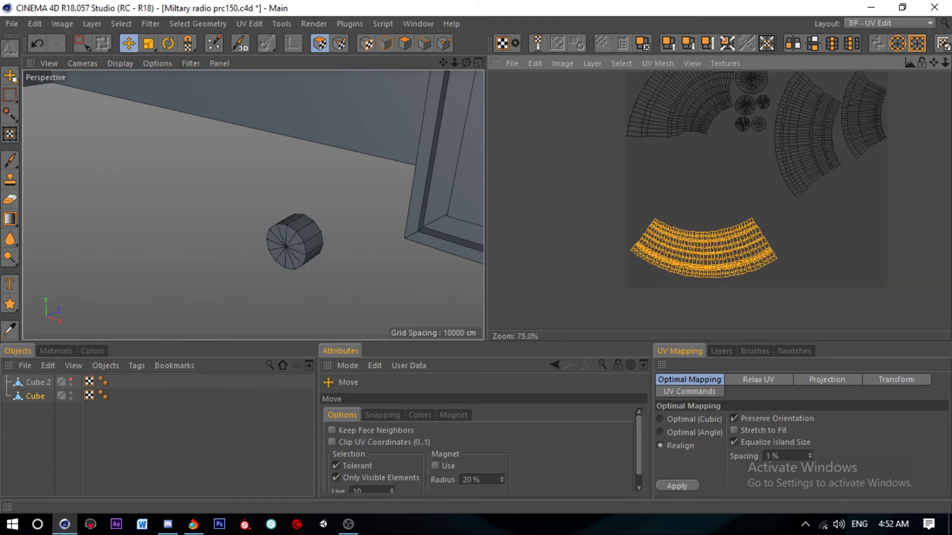
{"action": "left_click", "coordinate": [168, 43]}
{"action": "scroll", "coordinate": [662, 265], "scroll_direction": "up", "scroll_amount": 2}
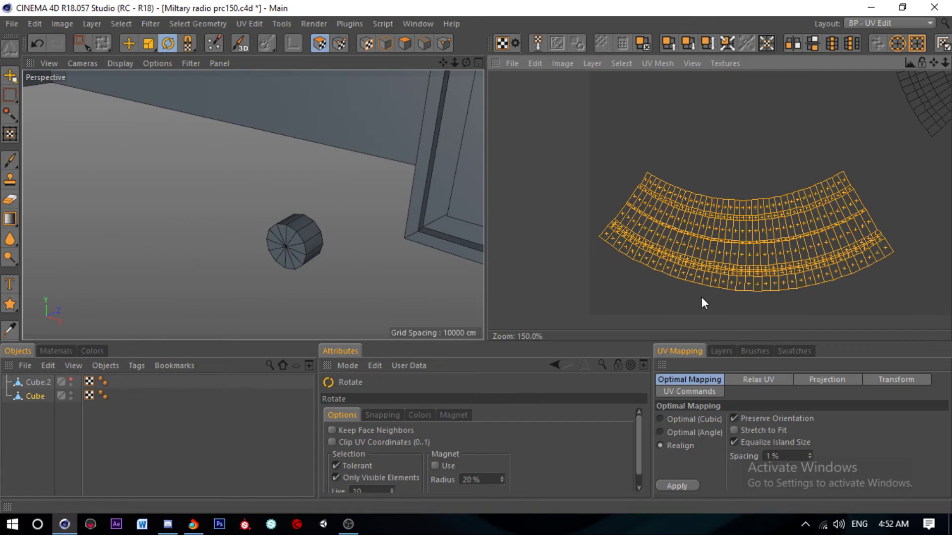
{"action": "scroll", "coordinate": [696, 296], "scroll_direction": "down", "scroll_amount": 1}
{"action": "scroll", "coordinate": [760, 270], "scroll_direction": "down", "scroll_amount": 1}
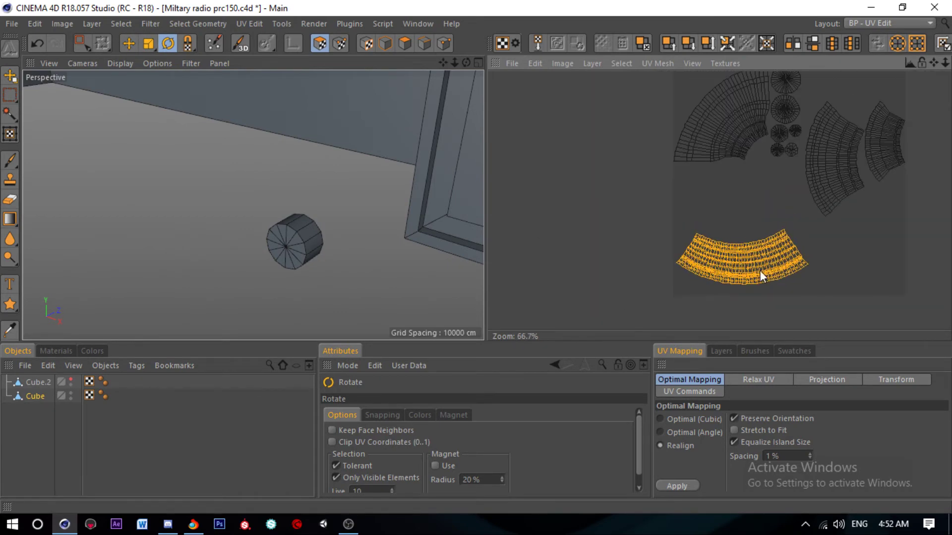
{"action": "scroll", "coordinate": [841, 130], "scroll_direction": "up", "scroll_amount": 2}
{"action": "scroll", "coordinate": [777, 102], "scroll_direction": "down", "scroll_amount": 1}
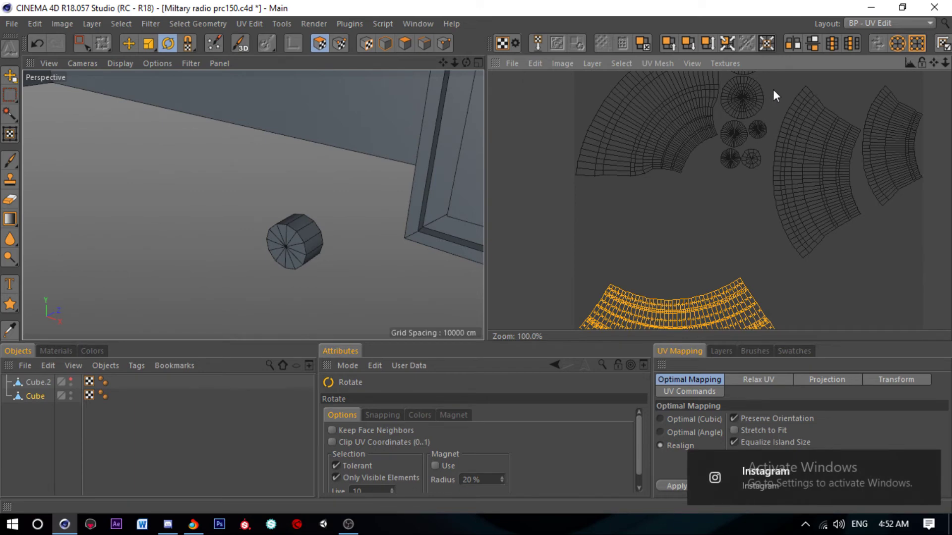
Step: Rotate the right-hand island into a horizontal arc and move it near the bottom island
{"action": "left_click", "coordinate": [82, 43]}
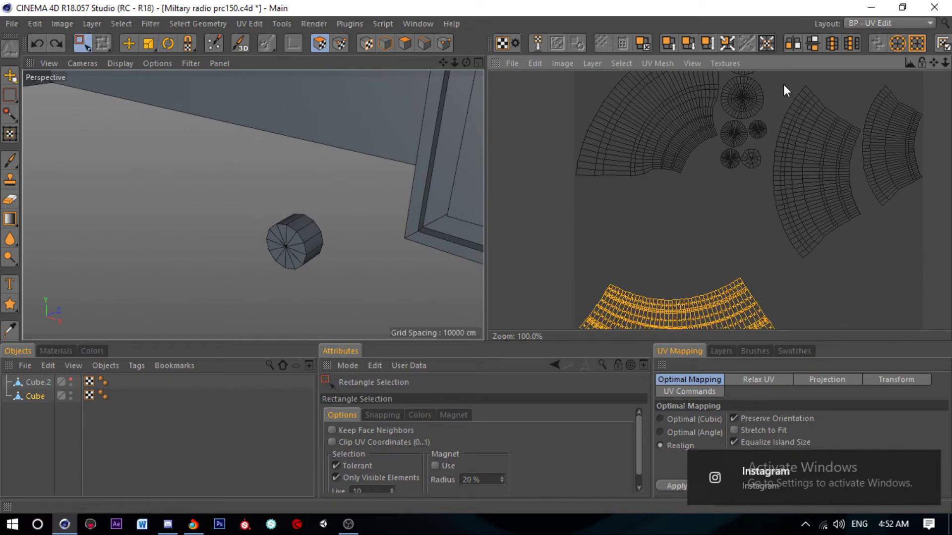
{"action": "left_click_drag", "start_coordinate": [781, 85], "coordinate": [855, 268]}
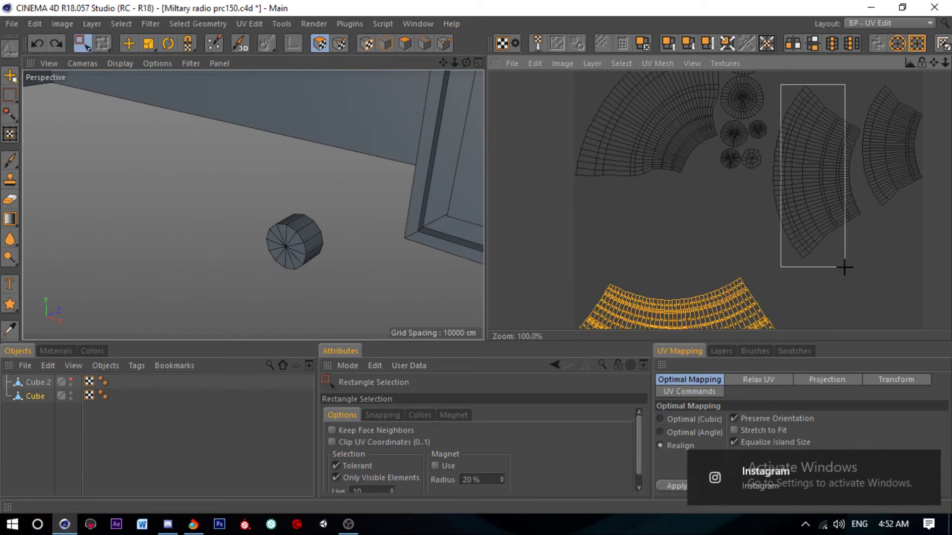
{"action": "left_click", "coordinate": [168, 43]}
{"action": "scroll", "coordinate": [627, 160], "scroll_direction": "down", "scroll_amount": 2}
{"action": "left_click_drag", "start_coordinate": [627, 160], "coordinate": [691, 194]}
{"action": "scroll", "coordinate": [692, 195], "scroll_direction": "up", "scroll_amount": 1}
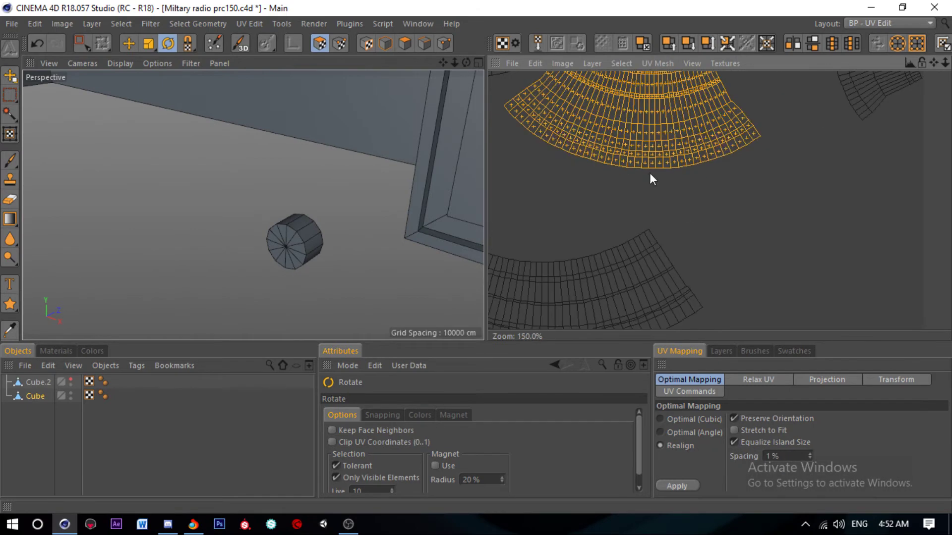
{"action": "left_click", "coordinate": [127, 43]}
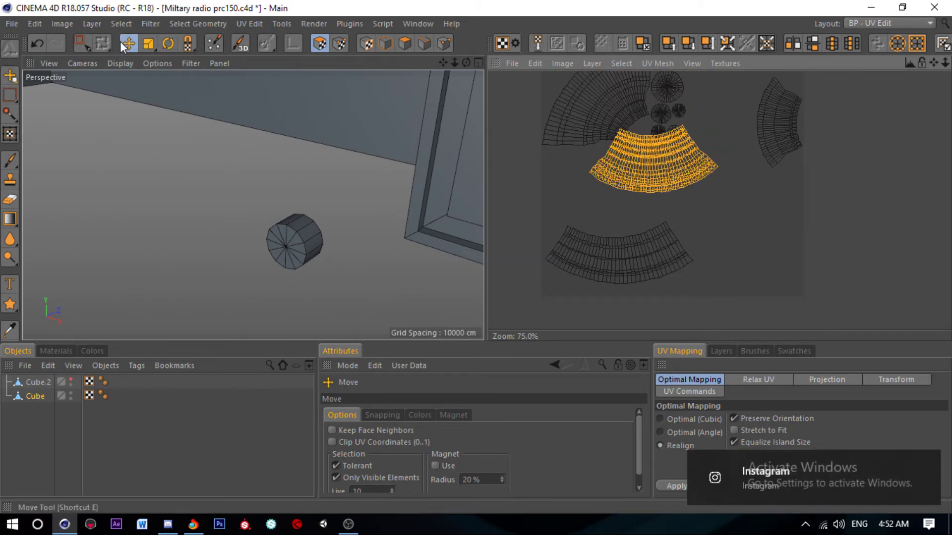
{"action": "mouse_move", "coordinate": [632, 186]}
{"action": "left_mouse_down"}
{"action": "mouse_move", "coordinate": [603, 220]}
{"action": "mouse_move", "coordinate": [624, 180]}
{"action": "left_mouse_up"}
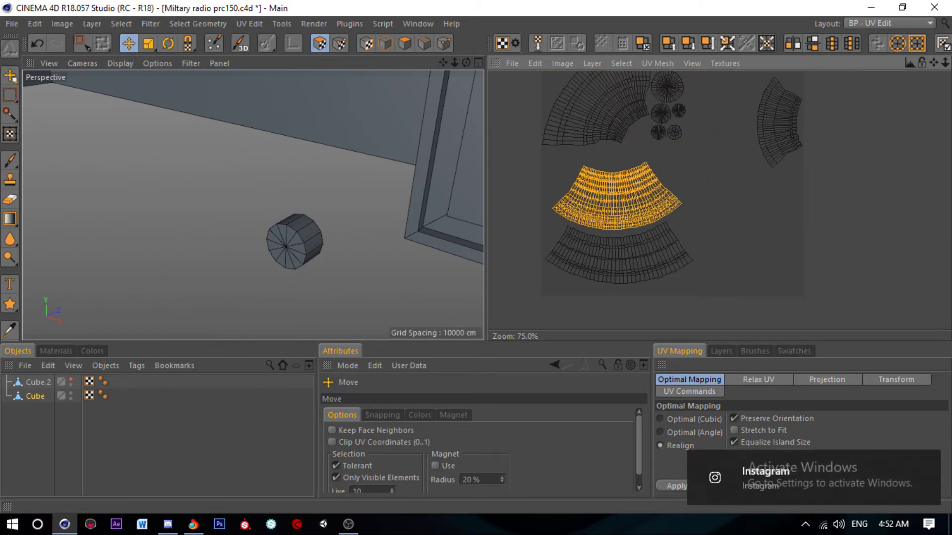
{"action": "scroll", "coordinate": [609, 220], "scroll_direction": "up", "scroll_amount": 4}
{"action": "scroll", "coordinate": [621, 260], "scroll_direction": "down", "scroll_amount": 3}
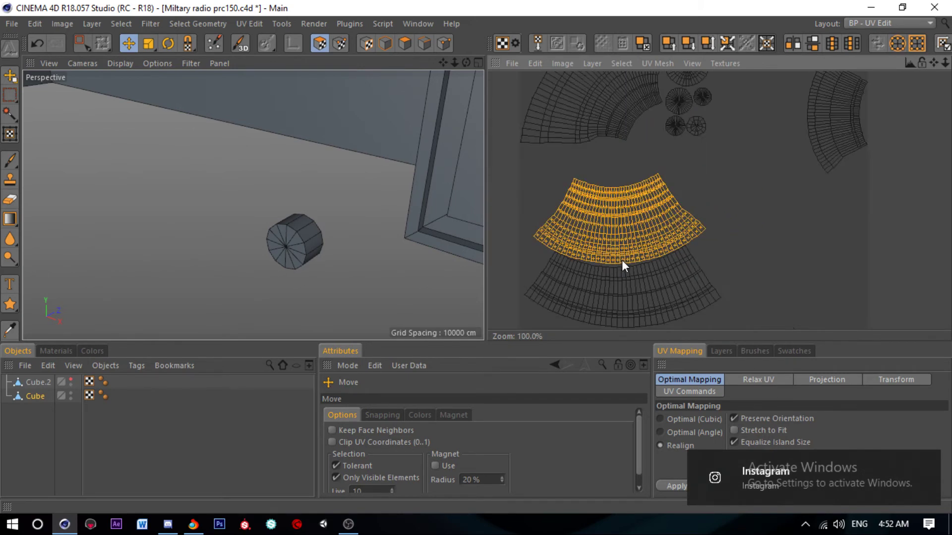
{"action": "scroll", "coordinate": [627, 201], "scroll_direction": "down", "scroll_amount": 2}
Step: Rotate the large fan-shaped island so its arc faces up and move it above the others
{"action": "left_click", "coordinate": [82, 43]}
{"action": "scroll", "coordinate": [567, 161], "scroll_direction": "down", "scroll_amount": 1}
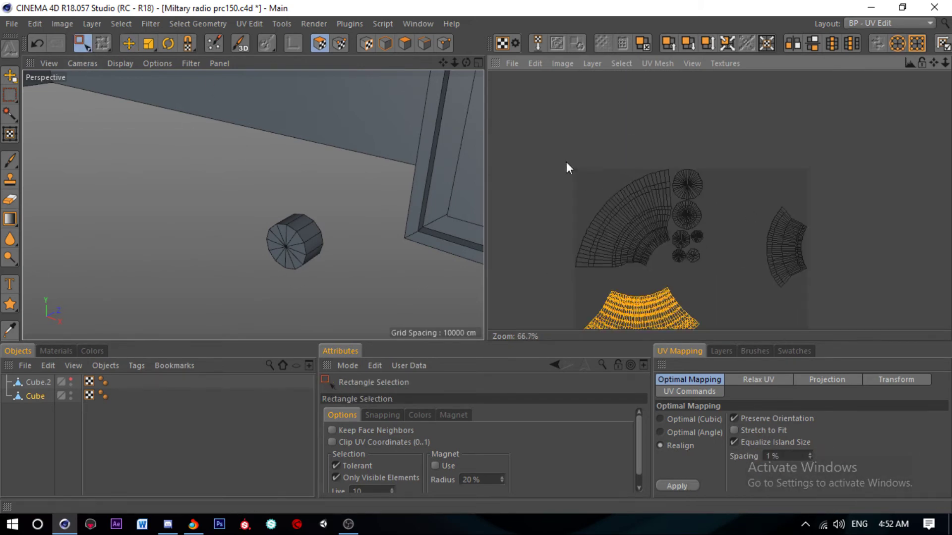
{"action": "left_click_drag", "start_coordinate": [540, 140], "coordinate": [671, 279]}
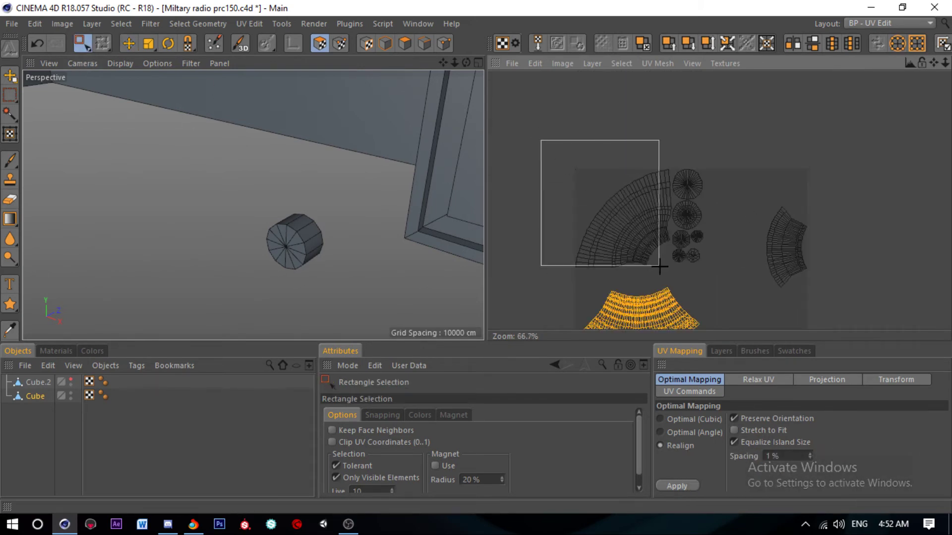
{"action": "left_click", "coordinate": [168, 43]}
{"action": "left_click_drag", "start_coordinate": [594, 224], "coordinate": [626, 224]}
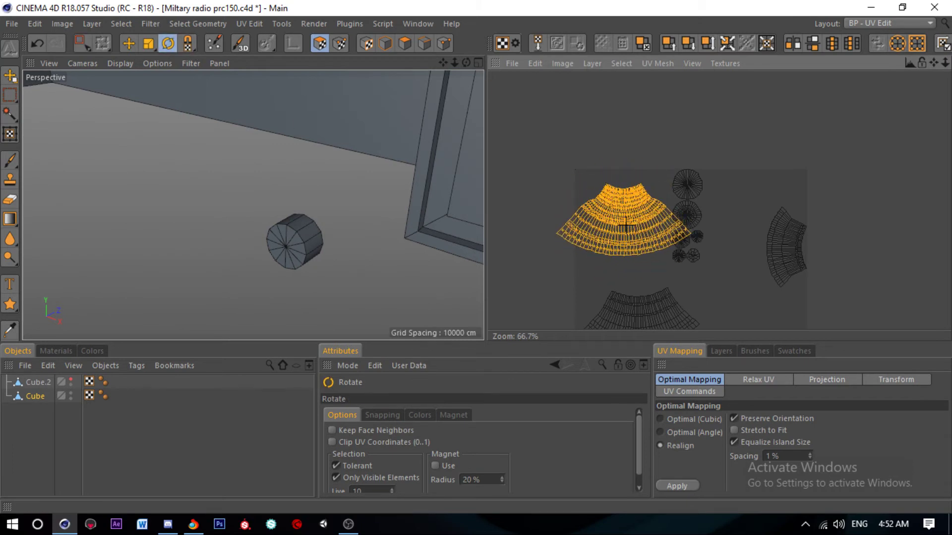
{"action": "scroll", "coordinate": [582, 192], "scroll_direction": "up", "scroll_amount": 2}
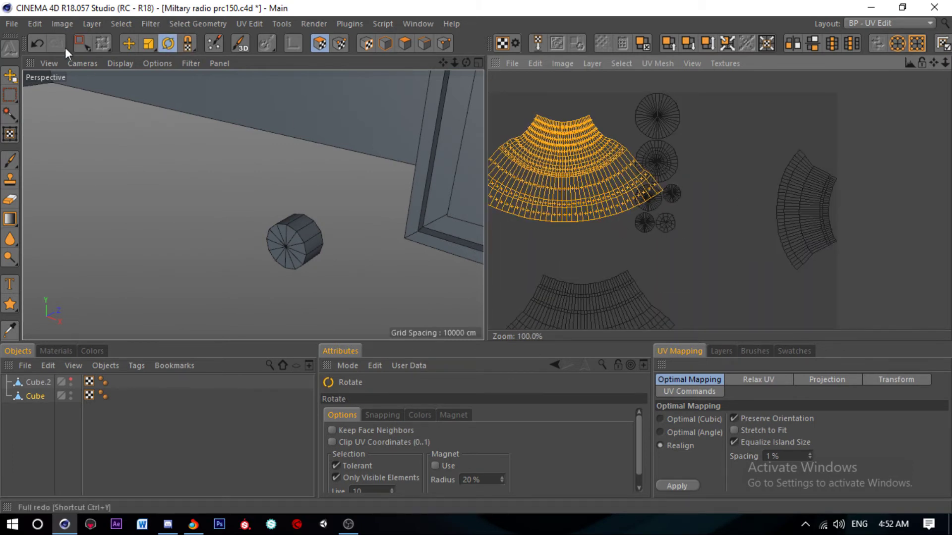
{"action": "left_click", "coordinate": [128, 43]}
{"action": "scroll", "coordinate": [590, 196], "scroll_direction": "up", "scroll_amount": 1}
{"action": "scroll", "coordinate": [590, 196], "scroll_direction": "up", "scroll_amount": 1}
{"action": "left_click_drag", "start_coordinate": [535, 119], "coordinate": [560, 164]}
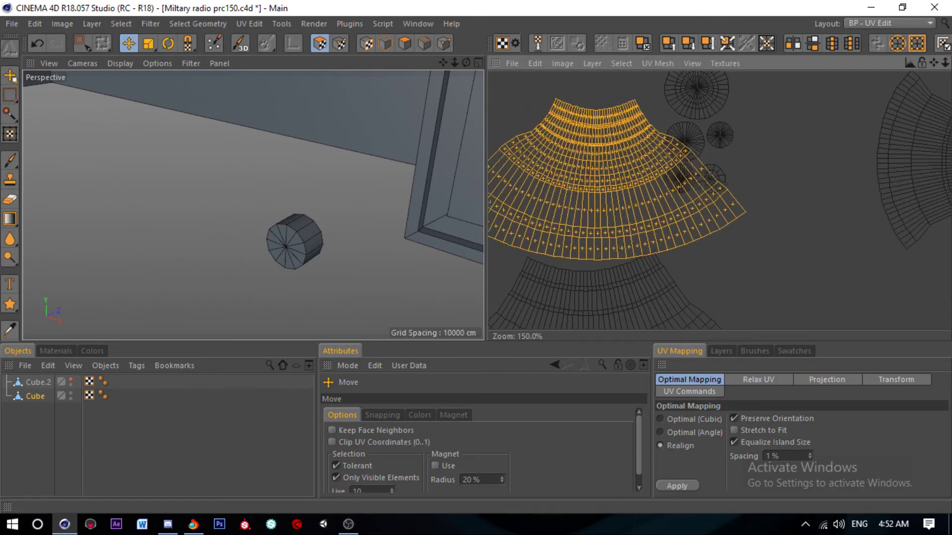
{"action": "scroll", "coordinate": [560, 164], "scroll_direction": "down", "scroll_amount": 2}
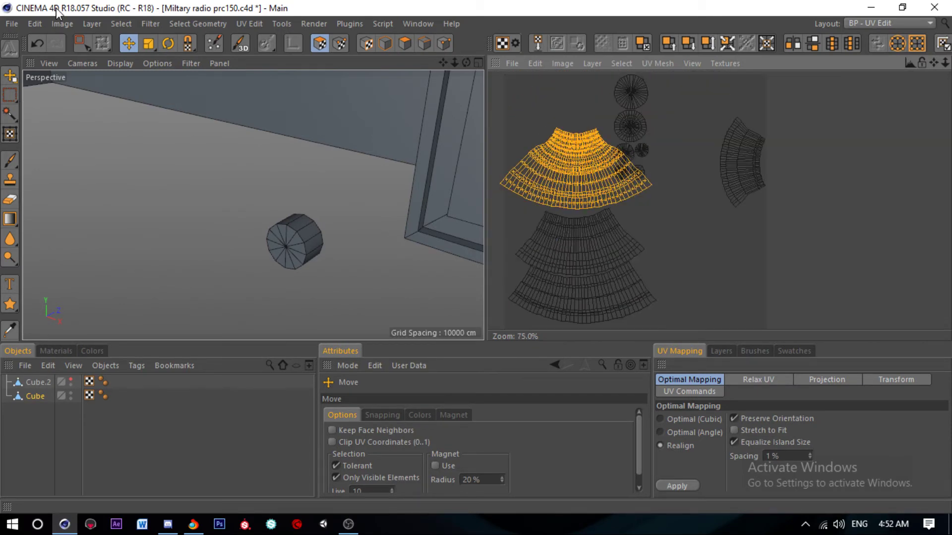
Step: Rotate the narrow right-hand island about 90° into an arc and move it top-left
{"action": "left_click", "coordinate": [82, 43]}
{"action": "left_click_drag", "start_coordinate": [714, 111], "coordinate": [812, 270]}
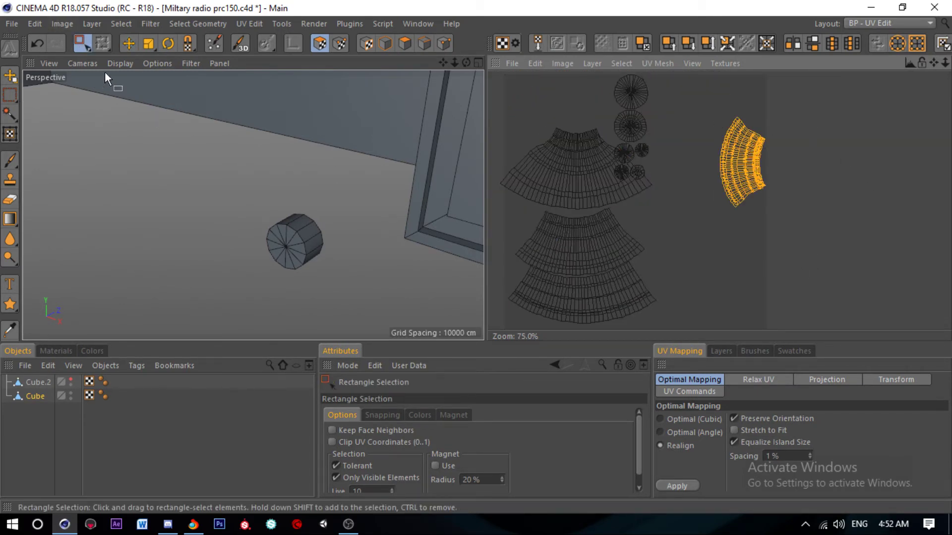
{"action": "left_click", "coordinate": [168, 44]}
{"action": "mouse_move", "coordinate": [734, 163]}
{"action": "left_mouse_down"}
{"action": "mouse_move", "coordinate": [766, 185]}
{"action": "mouse_move", "coordinate": [745, 195]}
{"action": "left_mouse_up"}
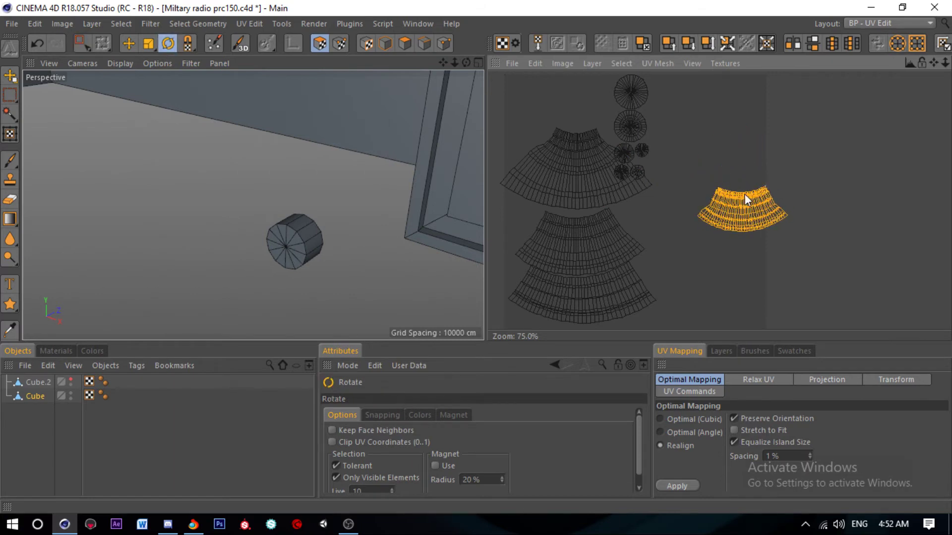
{"action": "left_click", "coordinate": [127, 48]}
{"action": "mouse_move", "coordinate": [639, 196]}
{"action": "left_mouse_down"}
{"action": "mouse_move", "coordinate": [467, 93]}
{"action": "mouse_move", "coordinate": [659, 206]}
{"action": "left_mouse_up"}
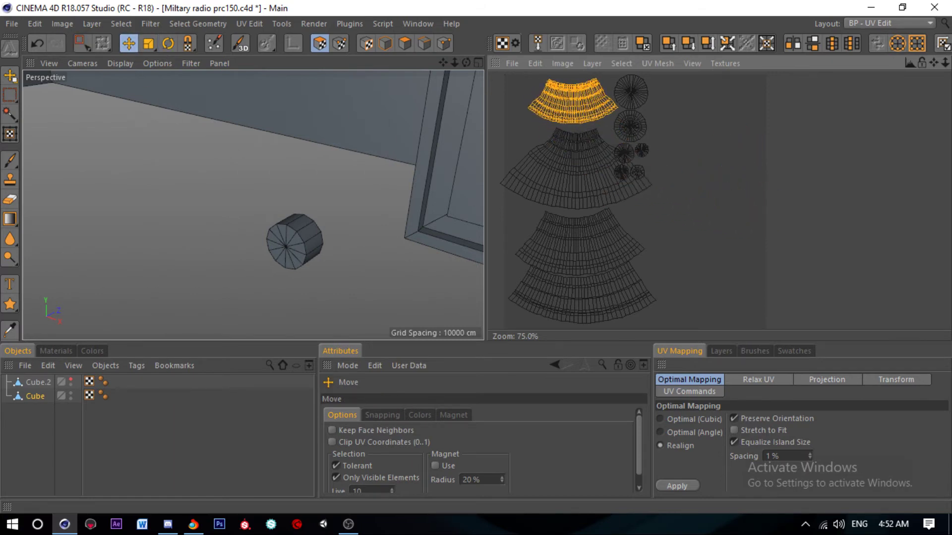
Step: Box-select all UV islands, repack them with Optimal Mapping Realign, and save the radio file
{"action": "left_click", "coordinate": [80, 42]}
{"action": "left_click", "coordinate": [128, 59]}
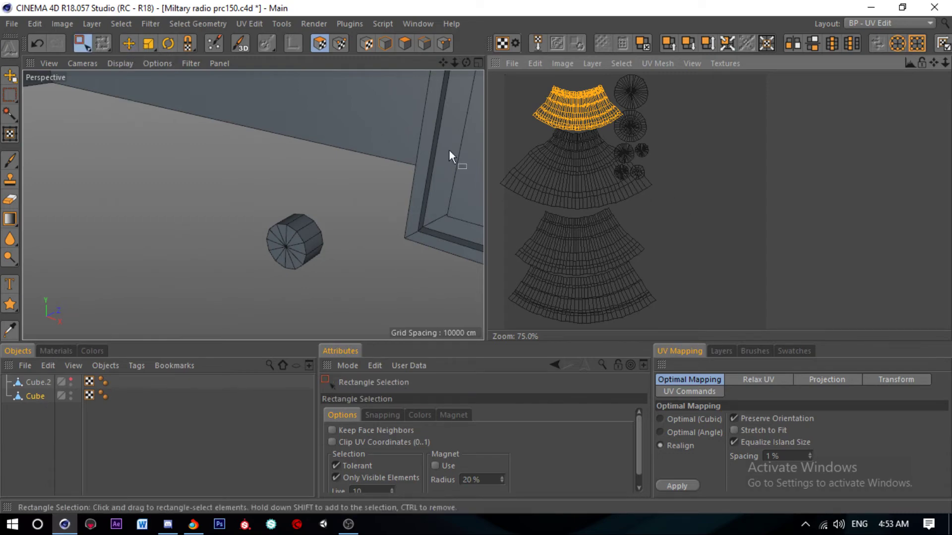
{"action": "scroll", "coordinate": [655, 208], "scroll_direction": "down", "scroll_amount": 2}
{"action": "left_click_drag", "start_coordinate": [532, 115], "coordinate": [713, 308]}
{"action": "left_click", "coordinate": [687, 487]}
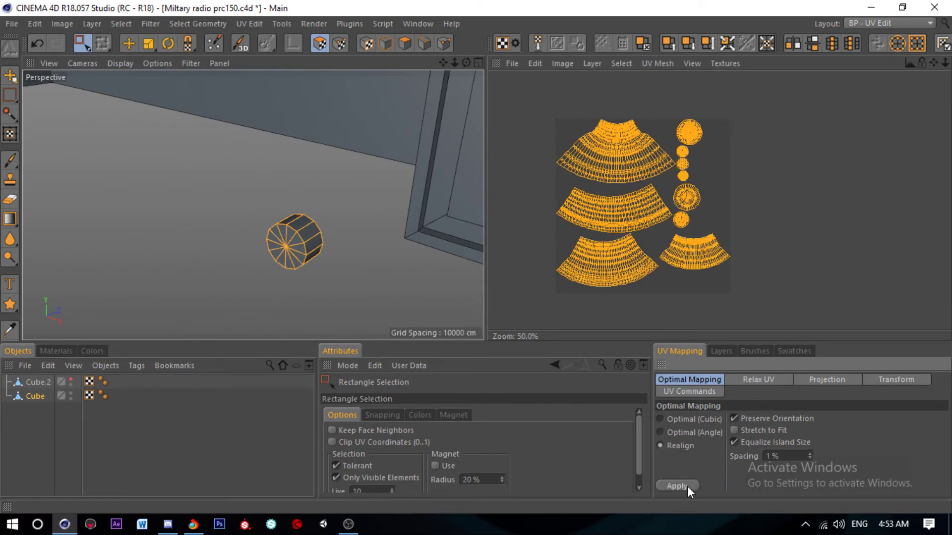
{"action": "key", "text": "ctrl+s"}
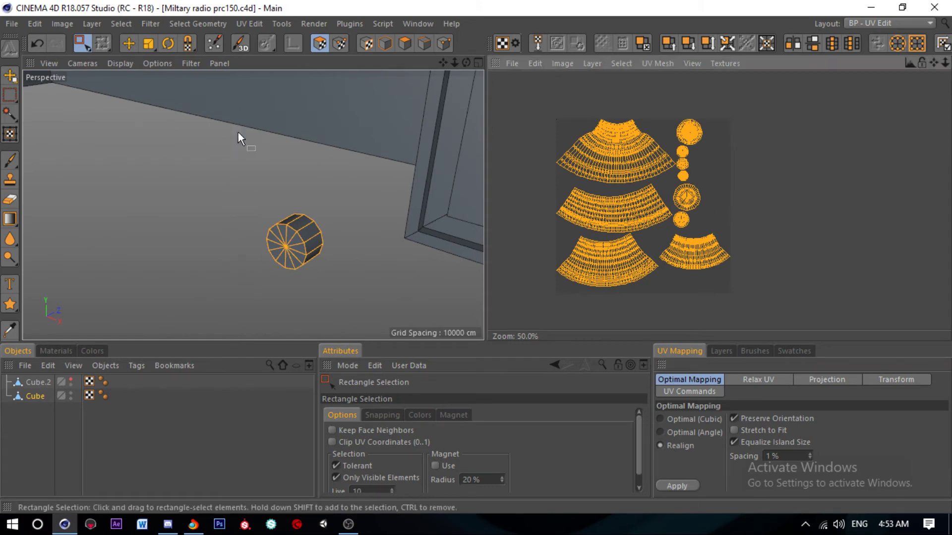
{"action": "scroll", "coordinate": [183, 236], "scroll_direction": "up", "scroll_amount": 10}
{"action": "scroll", "coordinate": [214, 229], "scroll_direction": "up", "scroll_amount": 5}
{"action": "scroll", "coordinate": [214, 229], "scroll_direction": "down", "scroll_amount": 5}
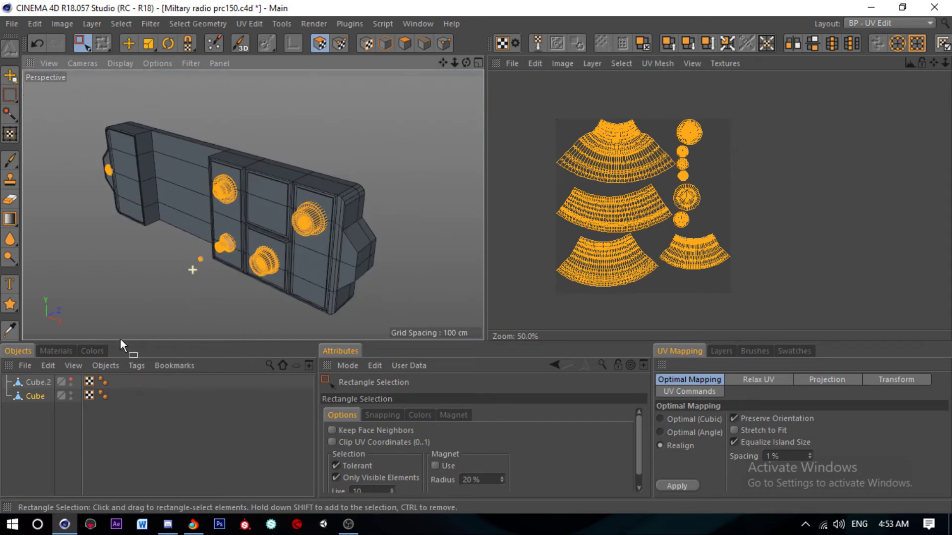
{"action": "left_click", "coordinate": [43, 383]}
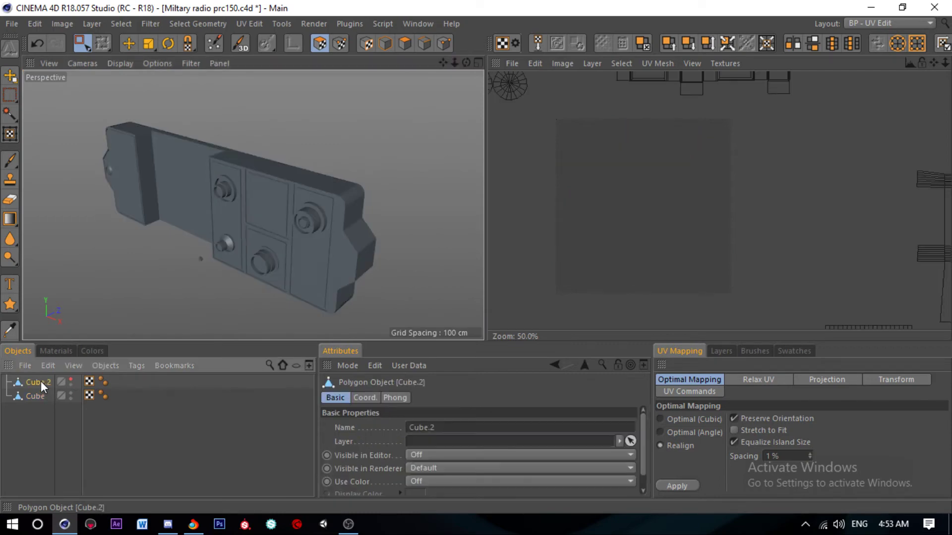
{"action": "left_click", "coordinate": [39, 397]}
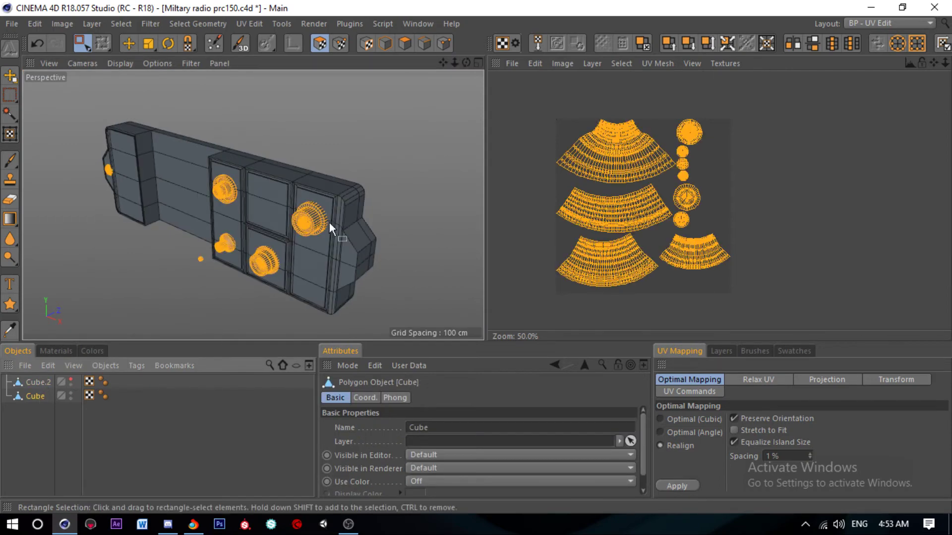
{"action": "key", "text": "h"}
{"action": "left_click", "coordinate": [405, 43]}
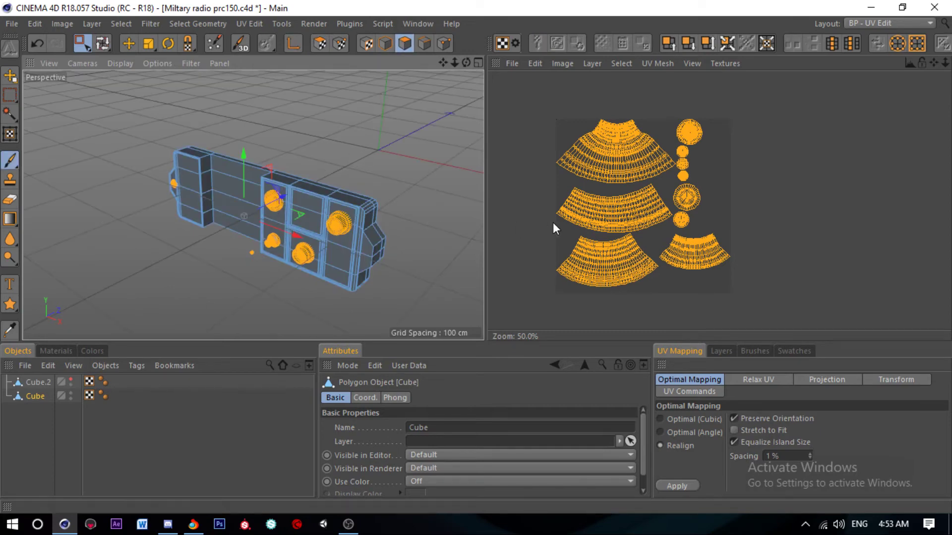
{"action": "left_click", "coordinate": [321, 43]}
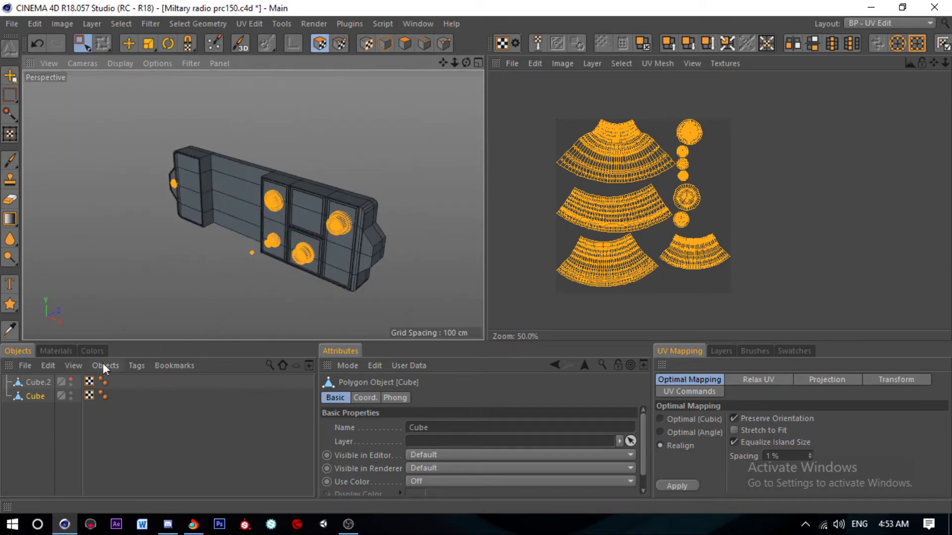
{"action": "left_click", "coordinate": [71, 380]}
{"action": "left_click", "coordinate": [71, 379]}
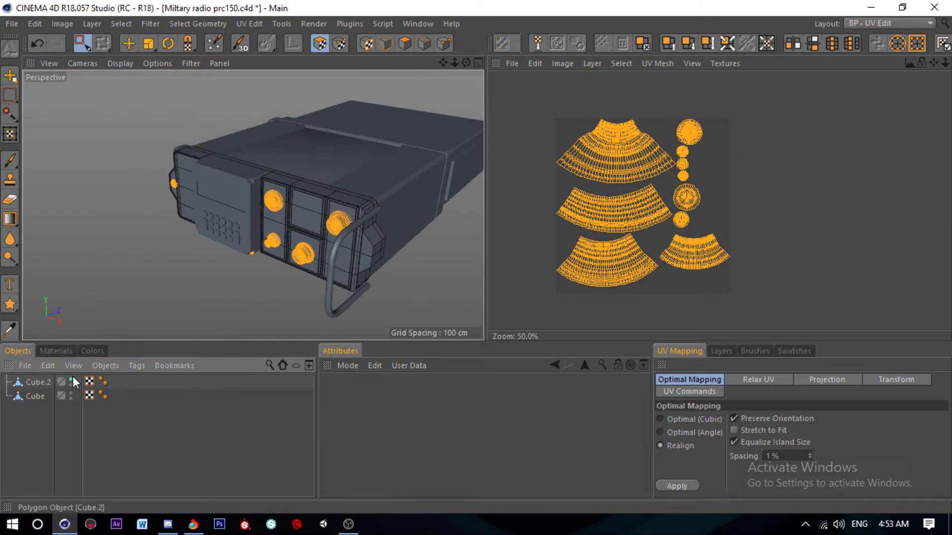
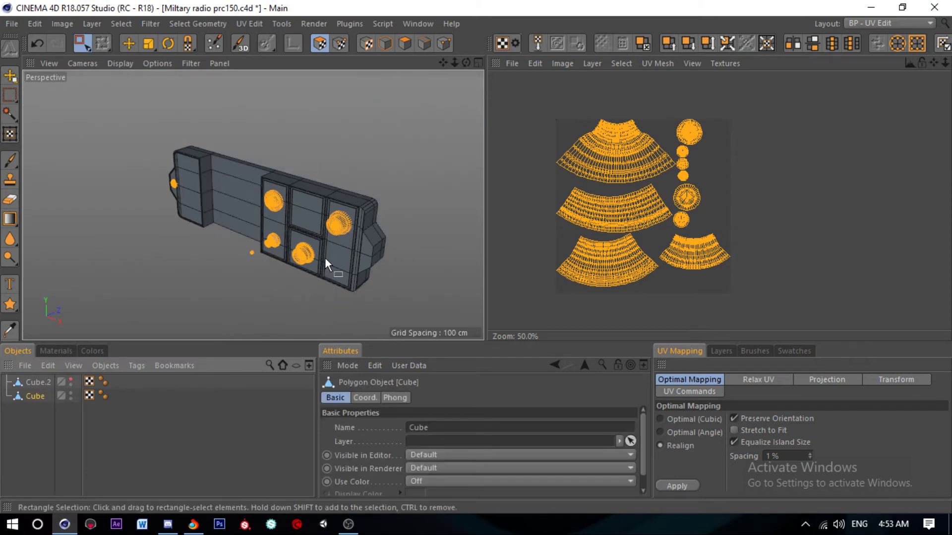
Step: Save the scene and select the polygons at the radio's far end
{"action": "key", "text": "ctrl+s"}
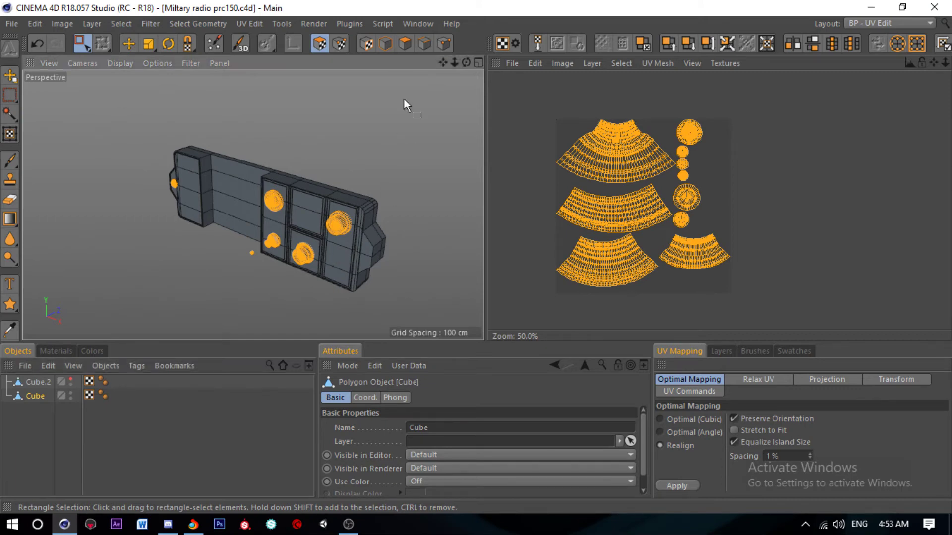
{"action": "left_click", "coordinate": [405, 43]}
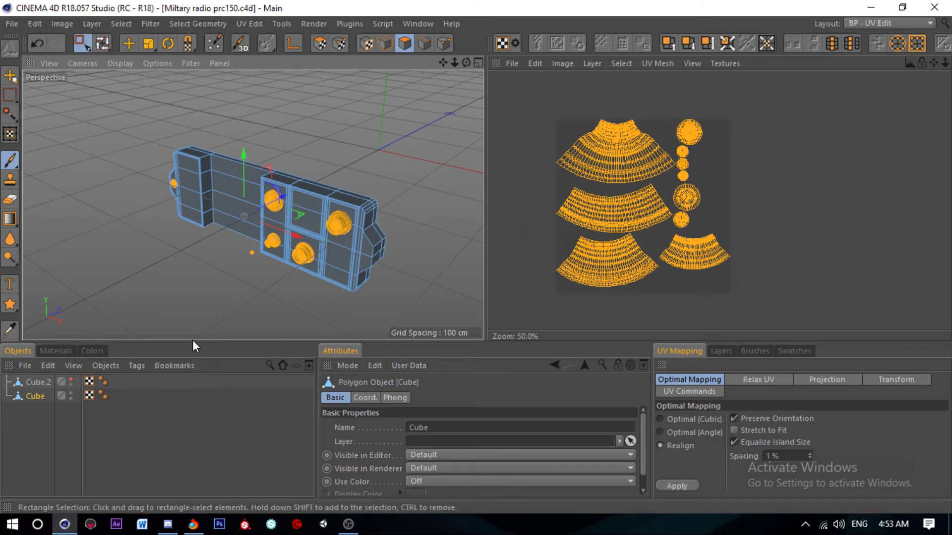
{"action": "left_click", "coordinate": [70, 380]}
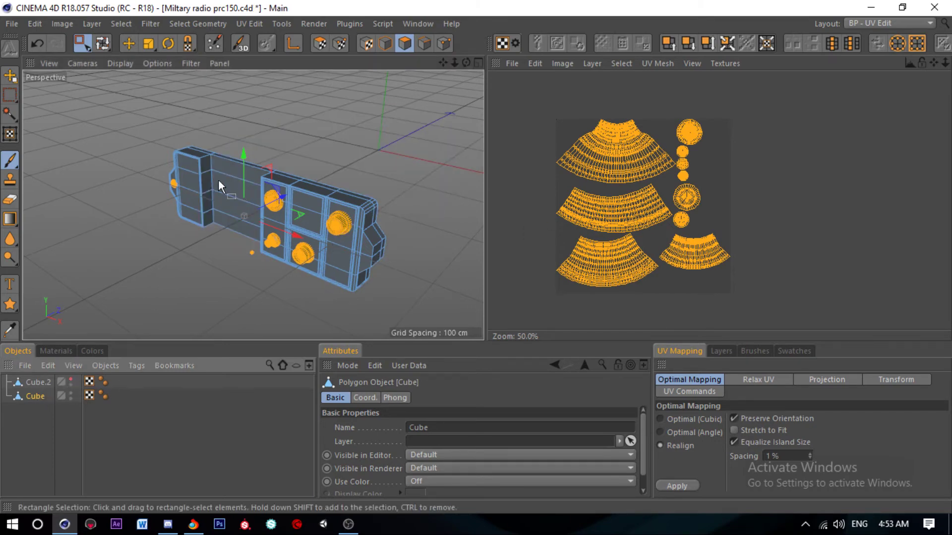
{"action": "key", "text": "e"}
{"action": "scroll", "coordinate": [159, 161], "scroll_direction": "up", "scroll_amount": 2}
{"action": "mouse_move", "coordinate": [159, 161]}
{"action": "left_mouse_down", "text": "alt"}
{"action": "mouse_move", "coordinate": [253, 230]}
{"action": "mouse_move", "coordinate": [407, 215]}
{"action": "mouse_move", "coordinate": [227, 148]}
{"action": "mouse_move", "coordinate": [225, 165]}
{"action": "mouse_move", "coordinate": [376, 183]}
{"action": "mouse_move", "coordinate": [338, 175]}
{"action": "left_mouse_up", "text": "alt"}
{"action": "left_click", "coordinate": [85, 49]}
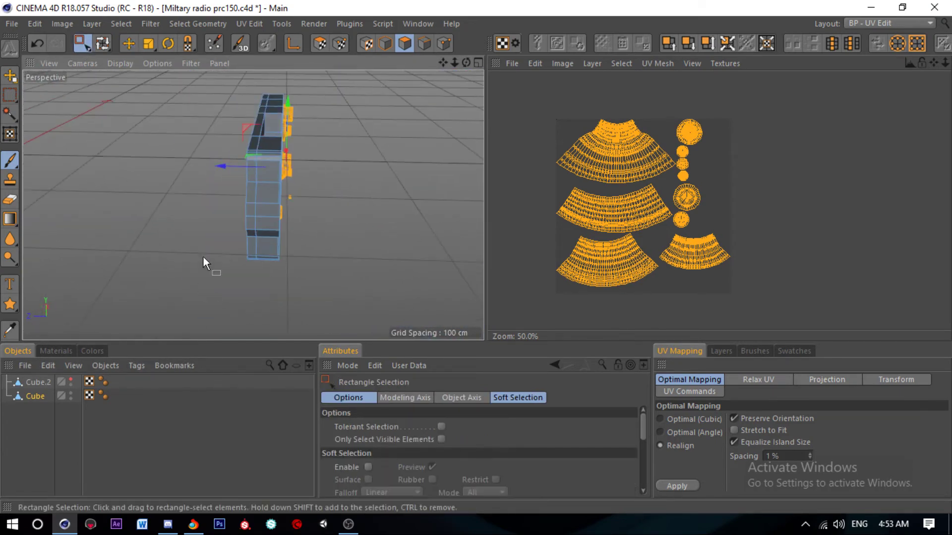
Step: Split off the selected polygons and connect Cube.1 with Cube.2 into one object
{"action": "right_click", "coordinate": [247, 167]}
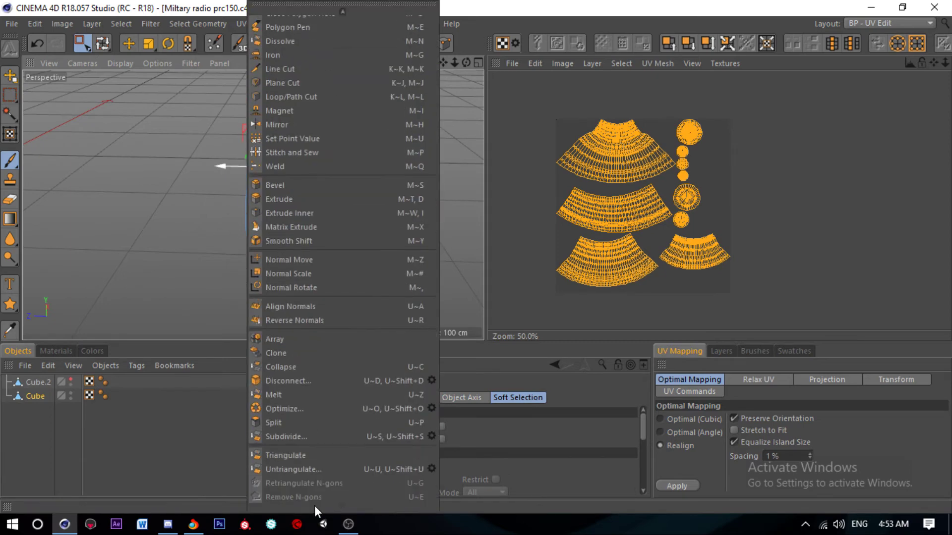
{"action": "left_click", "coordinate": [278, 423]}
{"action": "left_click", "coordinate": [35, 408]}
{"action": "left_click", "coordinate": [49, 380], "text": "ctrl"}
{"action": "right_click", "coordinate": [49, 380]}
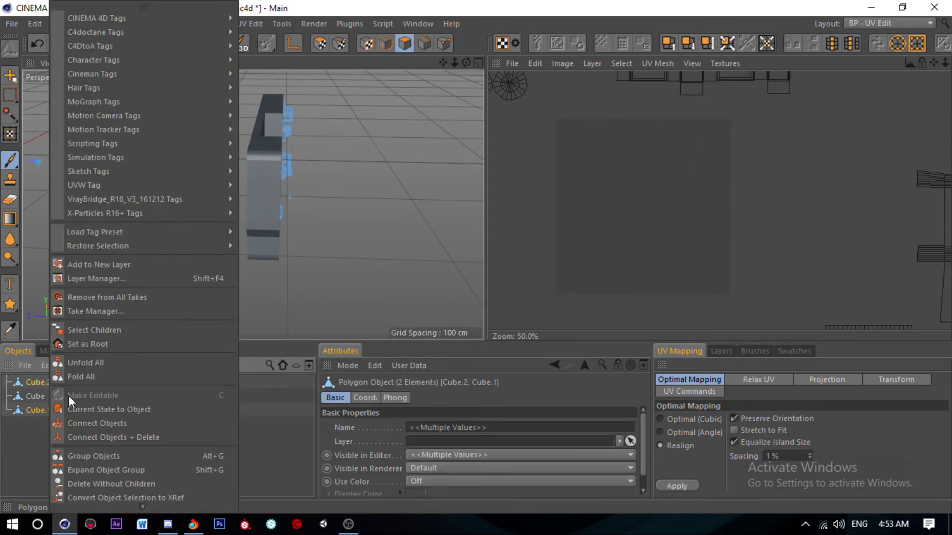
{"action": "left_click", "coordinate": [115, 438]}
Step: Show the merged Cube.3 in UV Polygons mode with all its UV islands selected
{"action": "left_click", "coordinate": [35, 395]}
{"action": "left_click", "coordinate": [330, 230]}
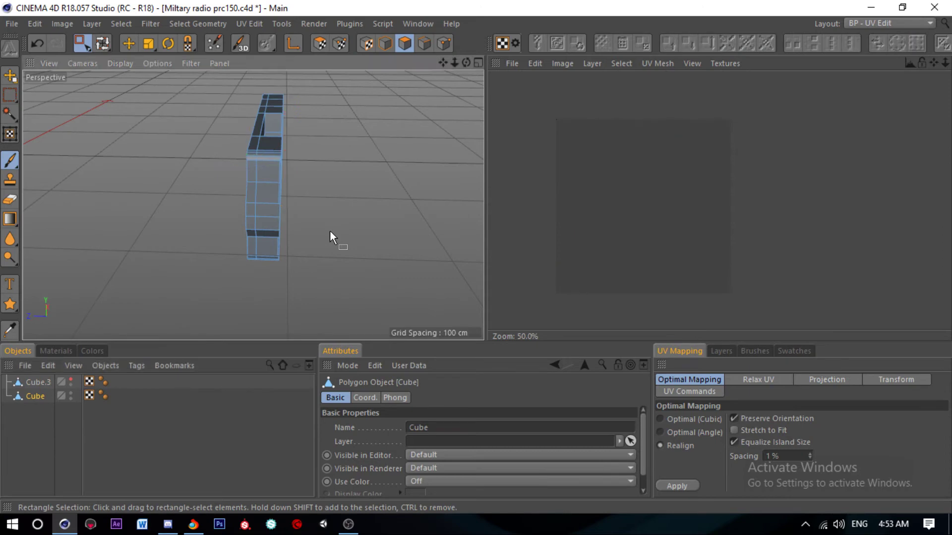
{"action": "left_click", "coordinate": [323, 44]}
{"action": "left_click", "coordinate": [35, 382]}
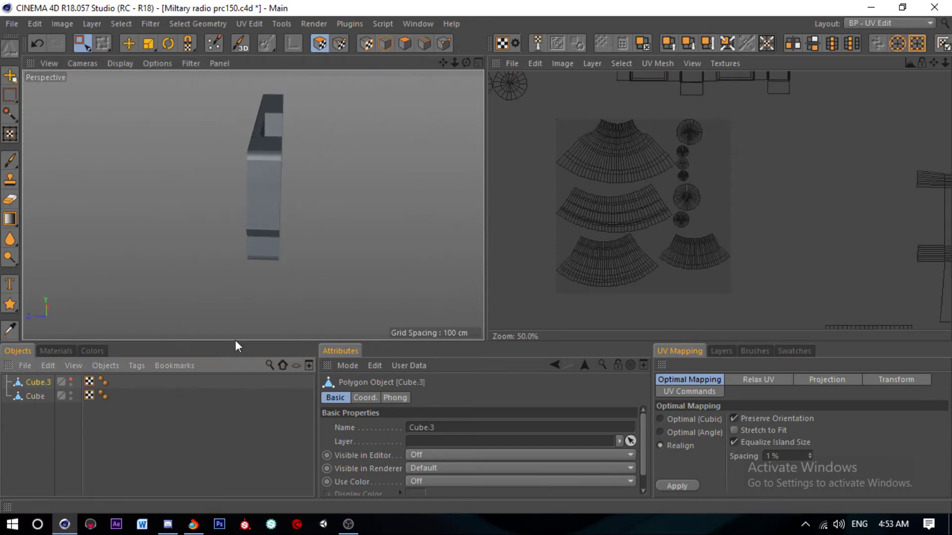
{"action": "key", "text": "ctrl+a"}
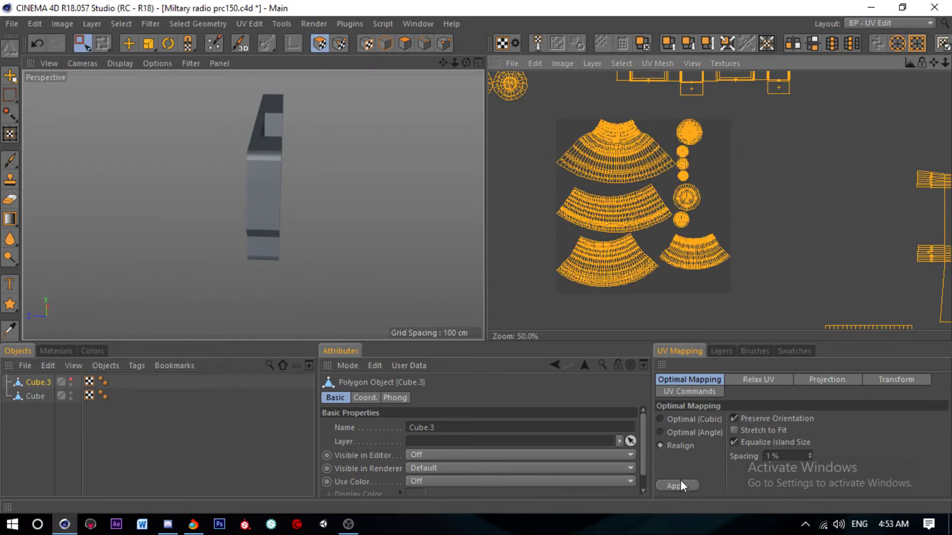
Step: Apply Optimal Mapping to Cube.3 twice, then undo both repacks to restore the fan layout
{"action": "left_click", "coordinate": [681, 482]}
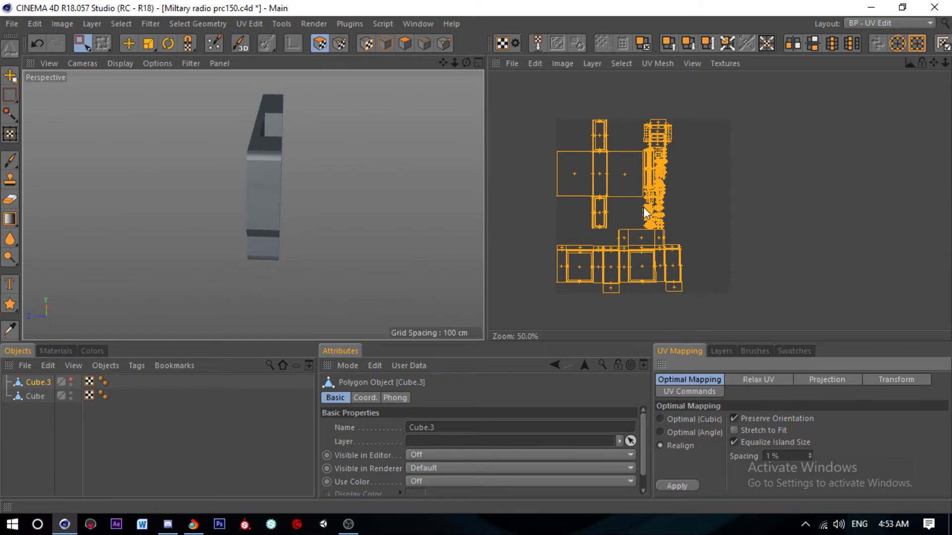
{"action": "left_click", "coordinate": [683, 483]}
{"action": "scroll", "coordinate": [655, 186], "scroll_direction": "up", "scroll_amount": 4}
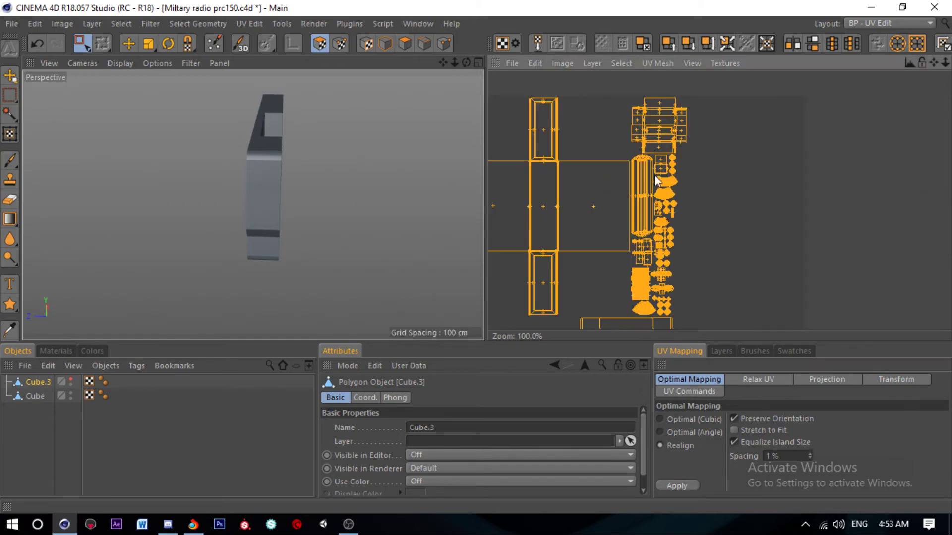
{"action": "scroll", "coordinate": [655, 187], "scroll_direction": "up", "scroll_amount": 2}
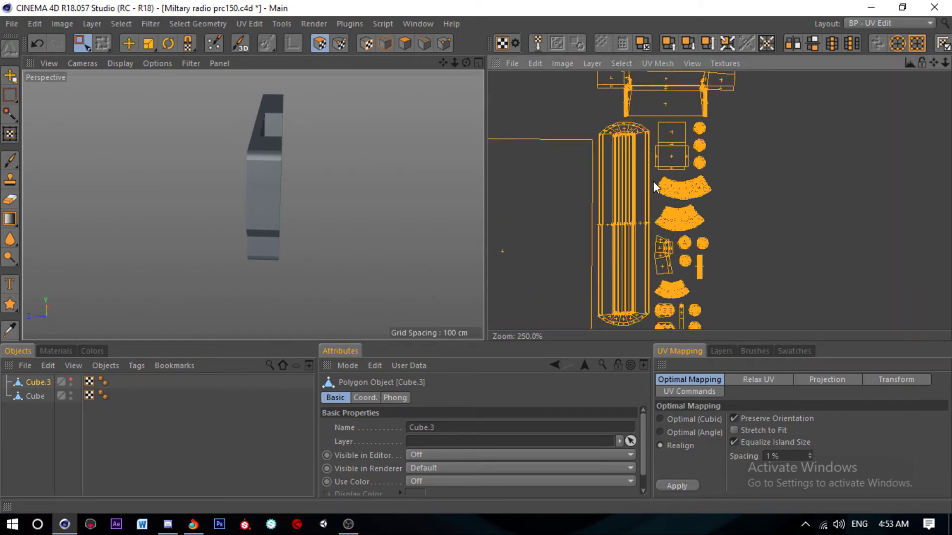
{"action": "key", "text": "ctrl+z"}
{"action": "scroll", "coordinate": [659, 186], "scroll_direction": "down", "scroll_amount": 6}
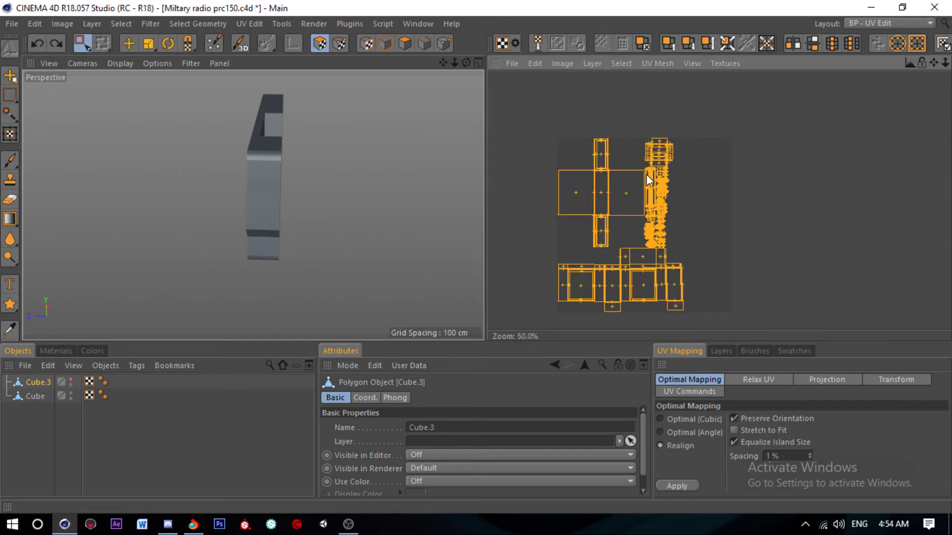
{"action": "key", "text": "ctrl+z"}
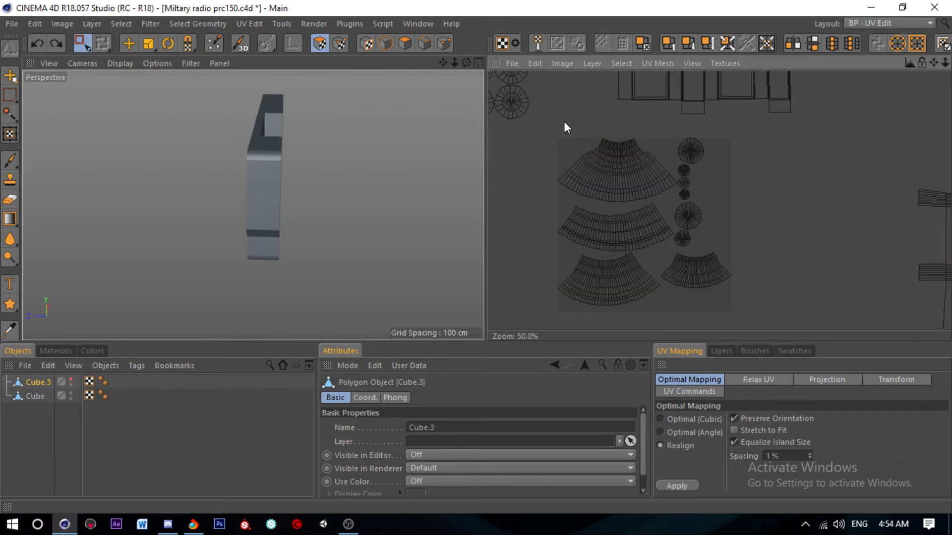
Step: Save the scene and select the main radio body Cube
{"action": "key", "text": "ctrl+s"}
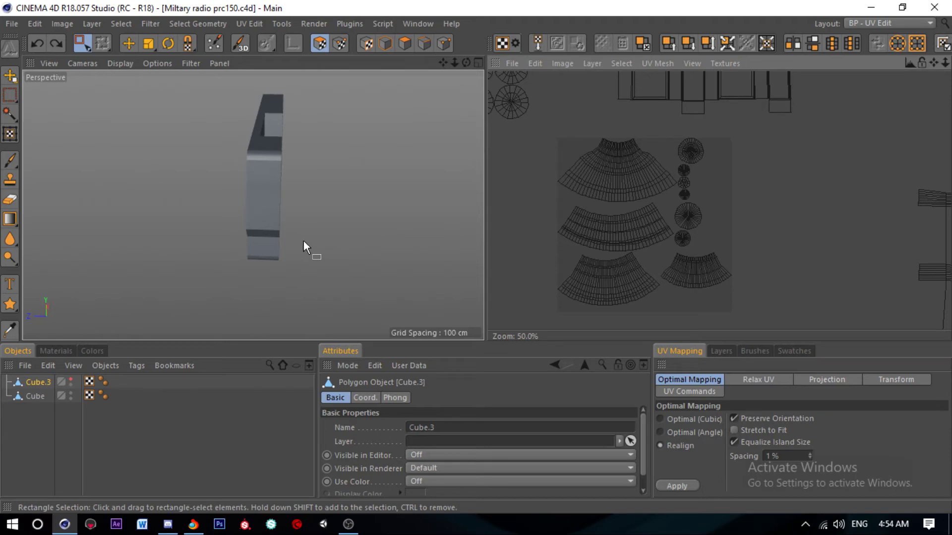
{"action": "scroll", "coordinate": [582, 163], "scroll_direction": "down", "scroll_amount": 1}
{"action": "scroll", "coordinate": [556, 166], "scroll_direction": "down", "scroll_amount": 1}
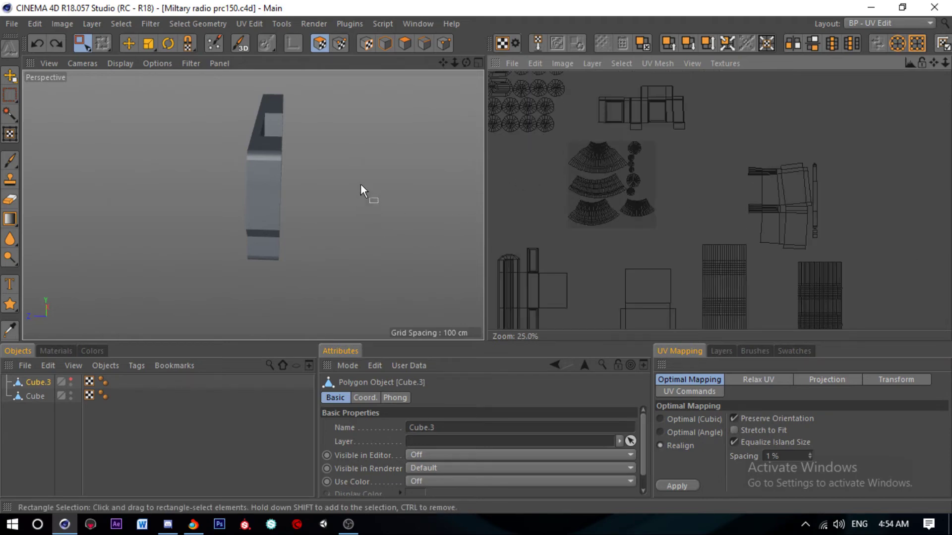
{"action": "mouse_move", "coordinate": [361, 185]}
{"action": "left_mouse_down", "text": "alt"}
{"action": "mouse_move", "coordinate": [111, 198]}
{"action": "mouse_move", "coordinate": [358, 228]}
{"action": "left_mouse_up", "text": "alt"}
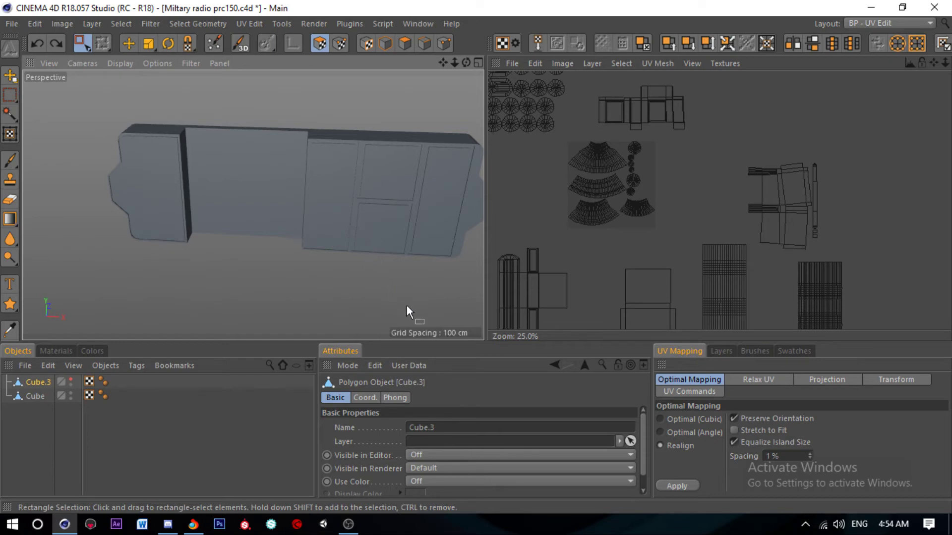
{"action": "scroll", "coordinate": [263, 181], "scroll_direction": "up", "scroll_amount": 1}
{"action": "scroll", "coordinate": [312, 171], "scroll_direction": "up", "scroll_amount": 2}
{"action": "scroll", "coordinate": [272, 168], "scroll_direction": "up", "scroll_amount": 3}
{"action": "scroll", "coordinate": [272, 168], "scroll_direction": "down", "scroll_amount": 4}
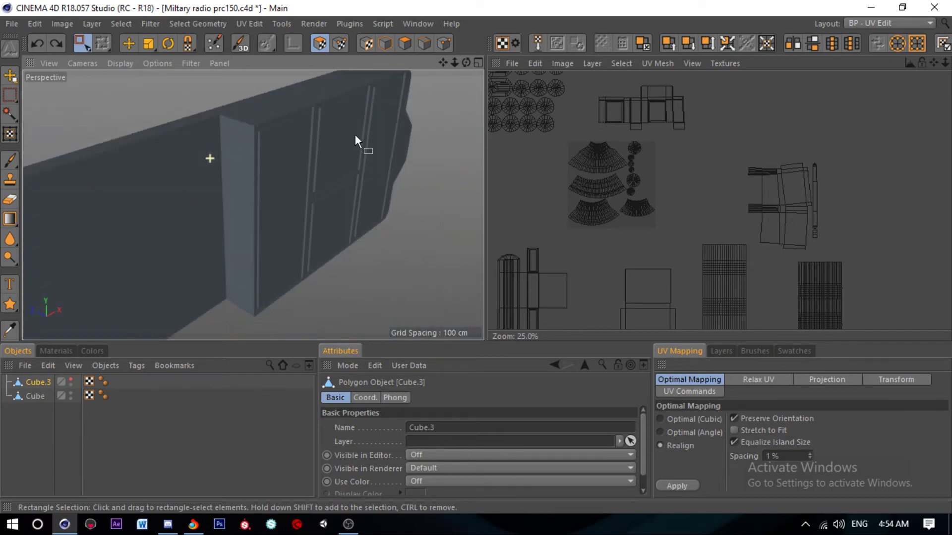
{"action": "left_click", "coordinate": [44, 396]}
{"action": "scroll", "coordinate": [329, 192], "scroll_direction": "down", "scroll_amount": 2}
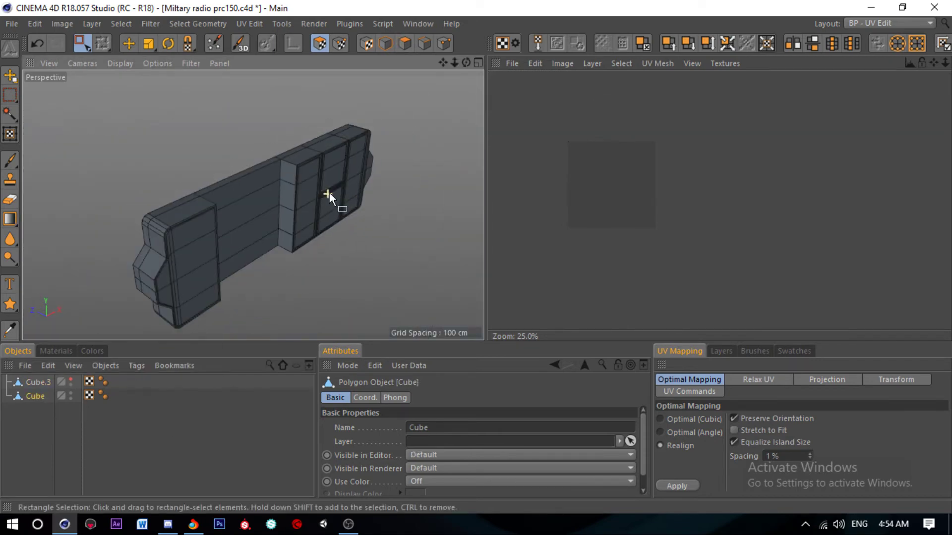
Step: Select the polygons on the radio body's ends in Polygons mode
{"action": "left_click", "coordinate": [405, 43]}
{"action": "mouse_move", "coordinate": [310, 169]}
{"action": "left_mouse_down", "text": "alt"}
{"action": "mouse_move", "coordinate": [383, 141]}
{"action": "mouse_move", "coordinate": [353, 149]}
{"action": "mouse_move", "coordinate": [355, 140]}
{"action": "mouse_move", "coordinate": [327, 170]}
{"action": "left_mouse_up", "text": "alt"}
{"action": "mouse_move", "coordinate": [296, 135]}
{"action": "left_mouse_down"}
{"action": "mouse_move", "coordinate": [314, 228]}
{"action": "mouse_move", "coordinate": [364, 338]}
{"action": "left_mouse_up"}
{"action": "left_click_drag", "start_coordinate": [412, 315], "coordinate": [228, 266], "text": "alt"}
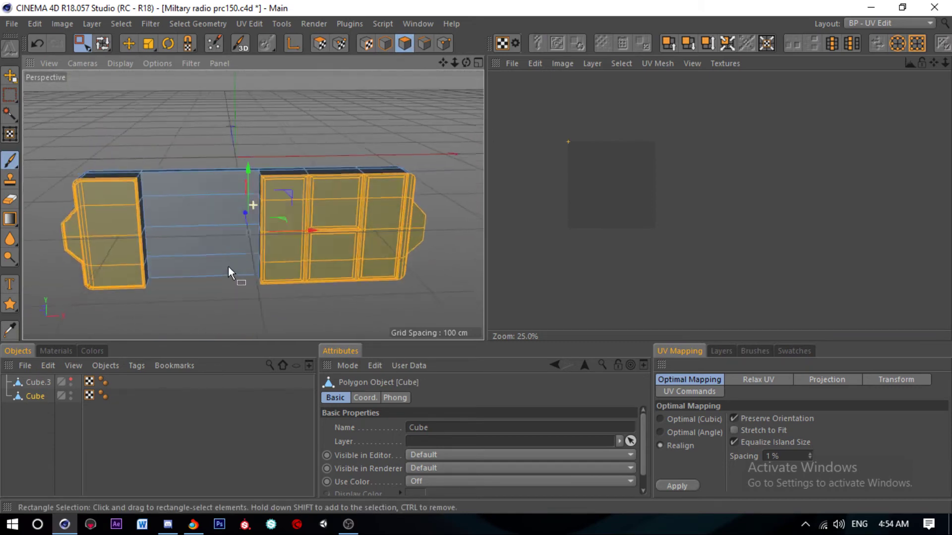
{"action": "scroll", "coordinate": [280, 231], "scroll_direction": "up", "scroll_amount": 3}
Step: Relax the UVs of the selected end polygons in UV Polygons mode
{"action": "left_click", "coordinate": [320, 43]}
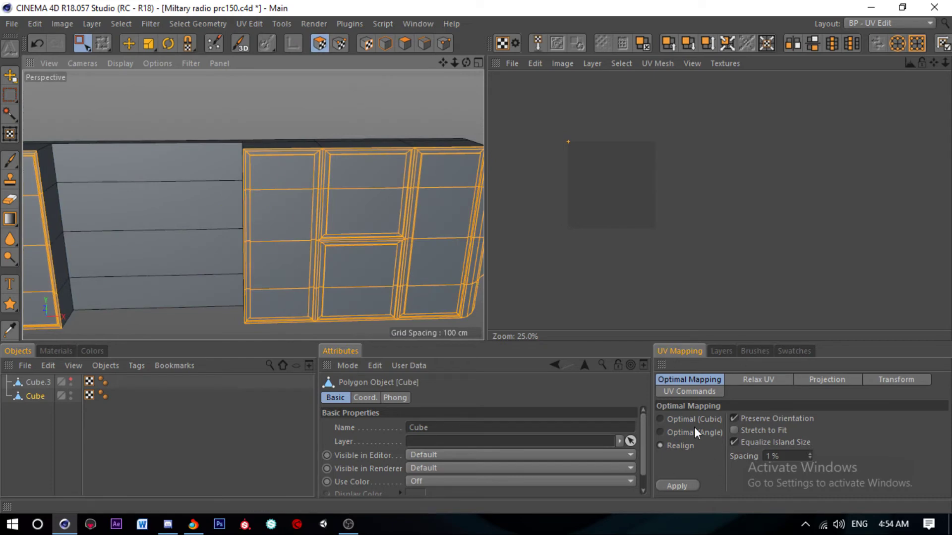
{"action": "left_click", "coordinate": [747, 380]}
{"action": "left_click", "coordinate": [677, 481]}
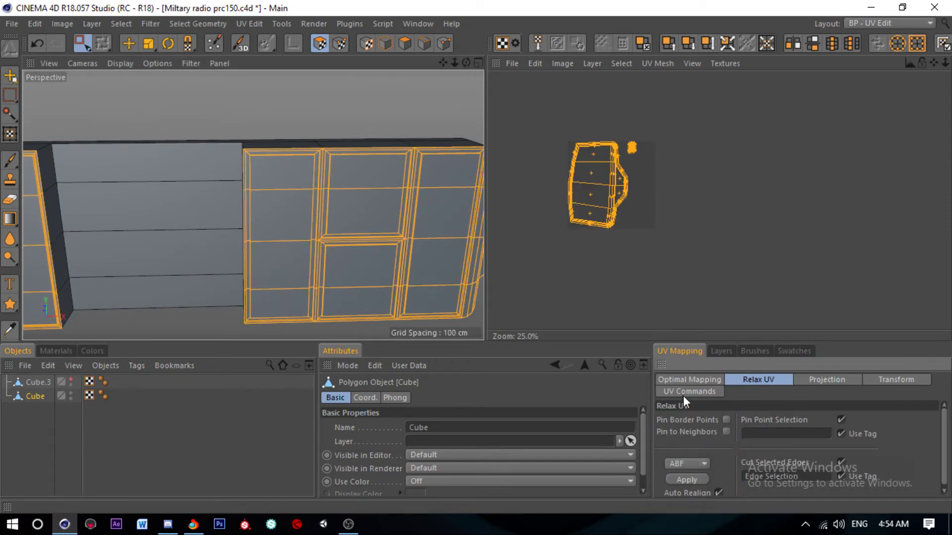
{"action": "scroll", "coordinate": [592, 133], "scroll_direction": "up", "scroll_amount": 2}
{"action": "scroll", "coordinate": [611, 111], "scroll_direction": "down", "scroll_amount": 1}
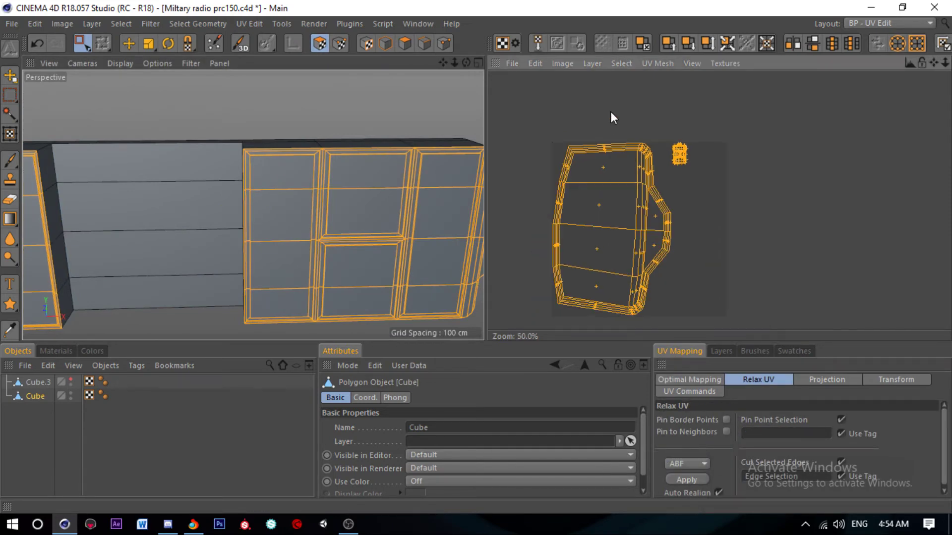
{"action": "scroll", "coordinate": [133, 130], "scroll_direction": "down", "scroll_amount": 3}
{"action": "scroll", "coordinate": [68, 141], "scroll_direction": "up", "scroll_amount": 5}
{"action": "mouse_move", "coordinate": [67, 141]}
{"action": "left_mouse_down", "text": "alt"}
{"action": "mouse_move", "coordinate": [113, 174]}
{"action": "mouse_move", "coordinate": [222, 171]}
{"action": "mouse_move", "coordinate": [182, 150]}
{"action": "left_mouse_up", "text": "alt"}
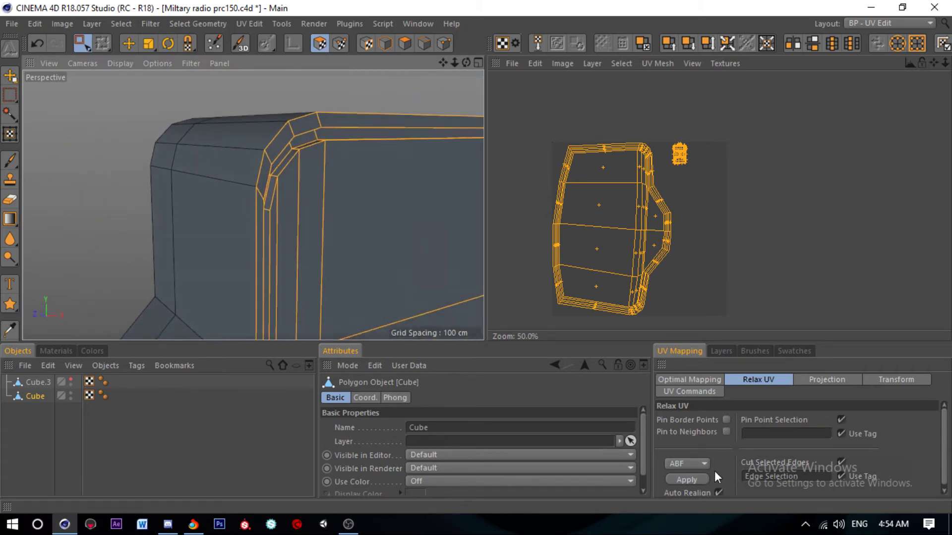
Step: Relax the end islands with the LSCM method, including the small UV island
{"action": "left_click", "coordinate": [687, 479]}
{"action": "left_click", "coordinate": [690, 475]}
{"action": "left_click", "coordinate": [690, 479]}
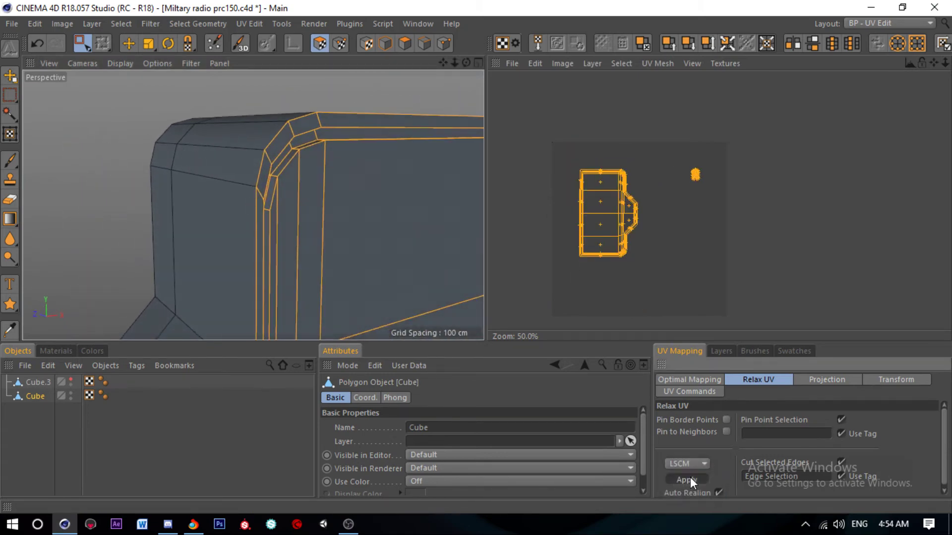
{"action": "scroll", "coordinate": [714, 190], "scroll_direction": "up", "scroll_amount": 3}
{"action": "scroll", "coordinate": [714, 191], "scroll_direction": "down", "scroll_amount": 2}
{"action": "left_click_drag", "start_coordinate": [643, 120], "coordinate": [719, 214]}
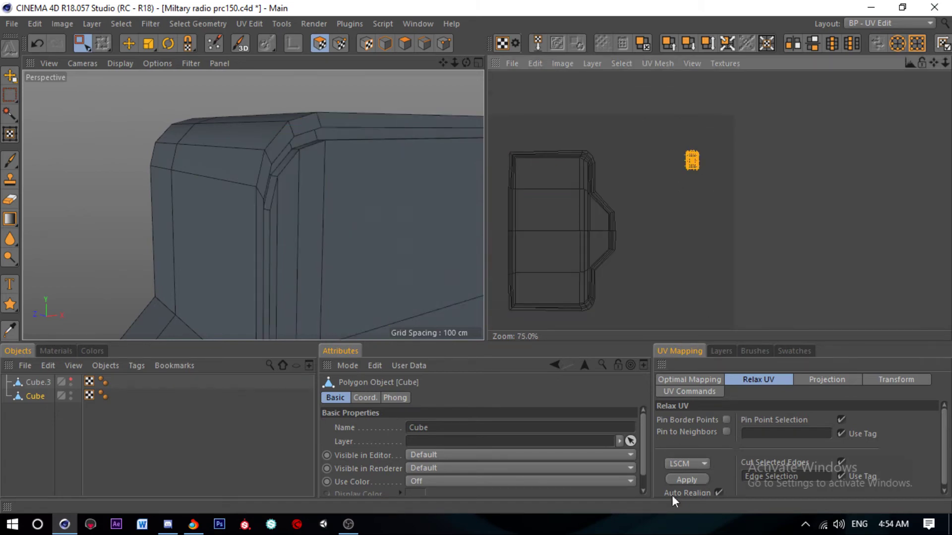
{"action": "left_click", "coordinate": [682, 480]}
Step: Repack all the radio body's UV islands with Optimal Mapping without overlaps
{"action": "key", "text": "ctrl+a"}
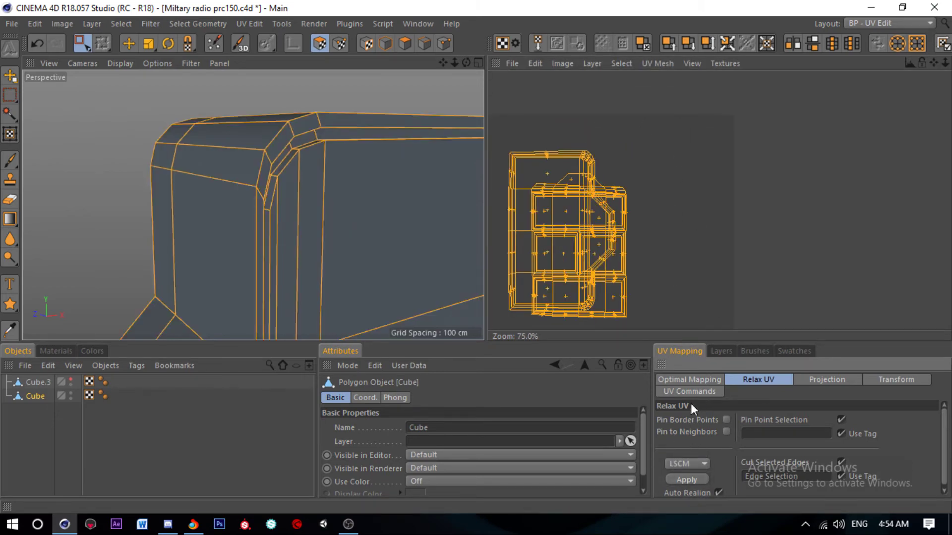
{"action": "left_click", "coordinate": [690, 380]}
{"action": "left_click", "coordinate": [675, 487]}
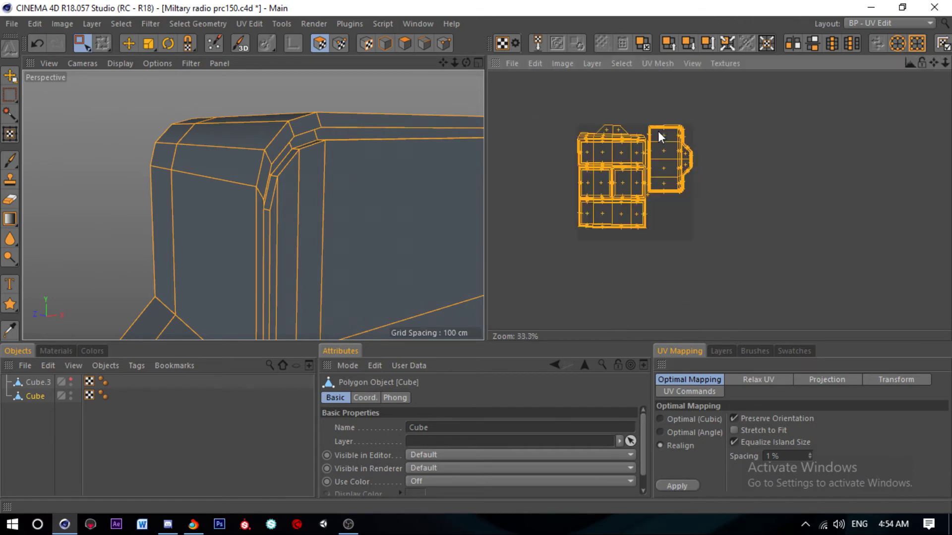
{"action": "left_click_drag", "start_coordinate": [224, 142], "coordinate": [451, 193], "text": "alt"}
{"action": "scroll", "coordinate": [657, 164], "scroll_direction": "down", "scroll_amount": 3}
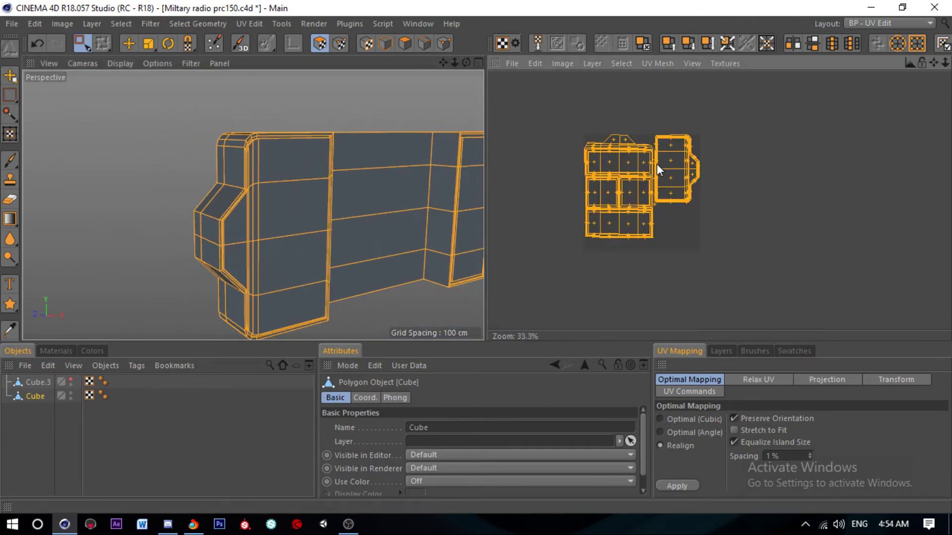
{"action": "key", "text": "ctrl+z"}
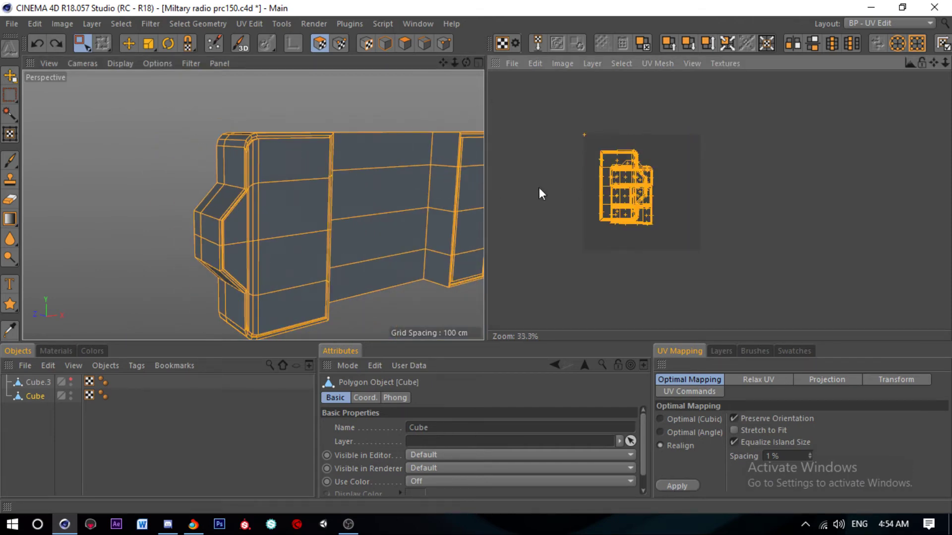
{"action": "left_click", "coordinate": [680, 486]}
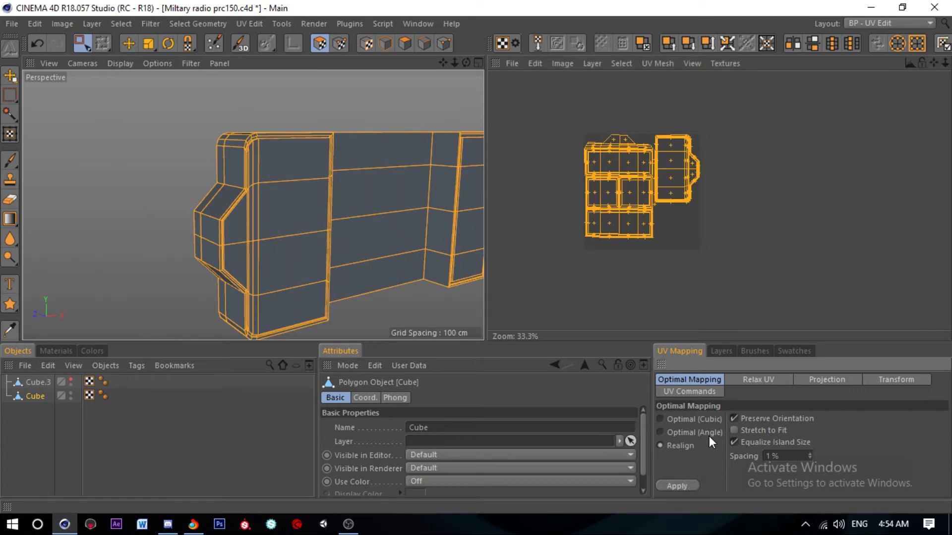
{"action": "key", "text": "e"}
{"action": "scroll", "coordinate": [668, 206], "scroll_direction": "down", "scroll_amount": 3}
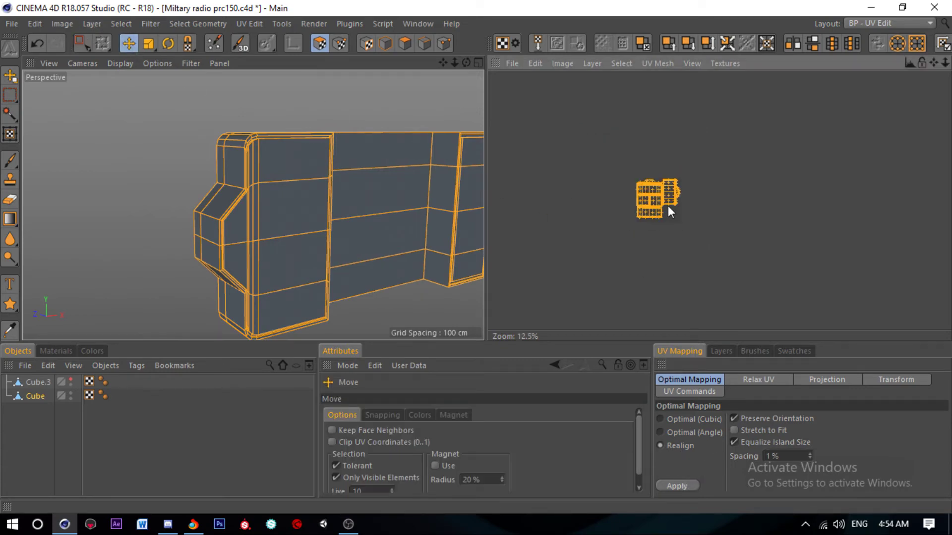
{"action": "scroll", "coordinate": [369, 170], "scroll_direction": "up", "scroll_amount": 5}
{"action": "scroll", "coordinate": [369, 170], "scroll_direction": "down", "scroll_amount": 5}
Step: Select the faces of the middle strip, switching to Live Selection in Polygons mode
{"action": "left_click_drag", "start_coordinate": [657, 198], "coordinate": [701, 161]}
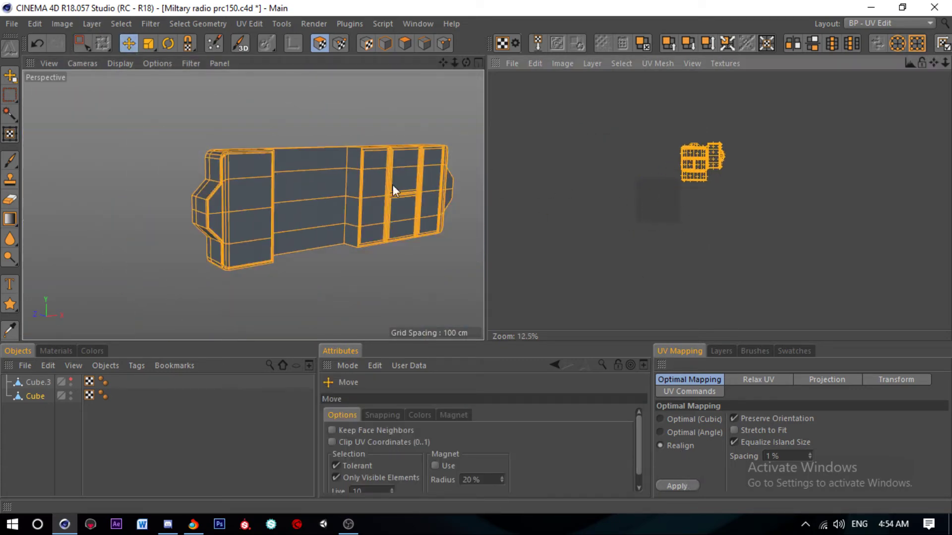
{"action": "scroll", "coordinate": [182, 238], "scroll_direction": "up", "scroll_amount": 3}
{"action": "scroll", "coordinate": [171, 262], "scroll_direction": "up", "scroll_amount": 2}
{"action": "scroll", "coordinate": [272, 174], "scroll_direction": "up", "scroll_amount": 2}
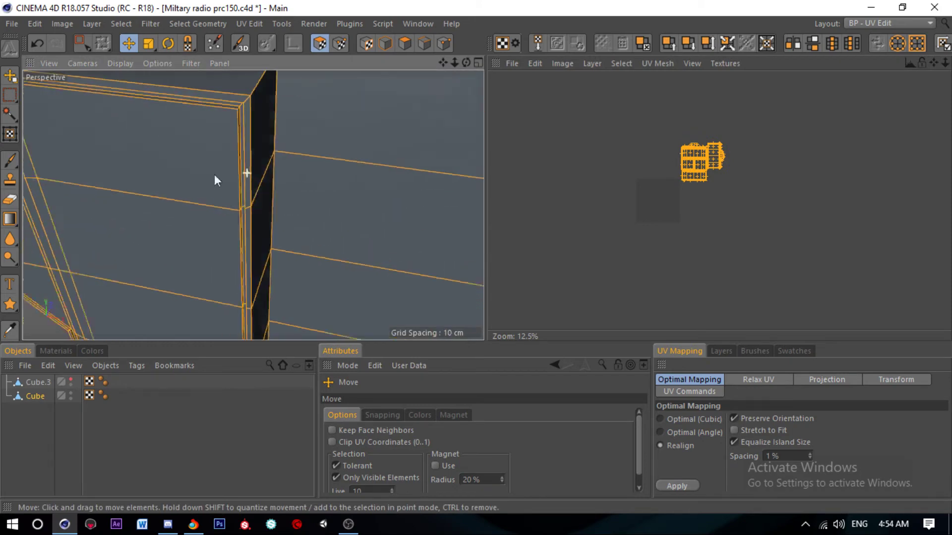
{"action": "scroll", "coordinate": [214, 174], "scroll_direction": "up", "scroll_amount": 2}
{"action": "left_click", "coordinate": [299, 155]}
{"action": "left_click", "coordinate": [298, 258], "text": "shift"}
{"action": "left_click", "coordinate": [411, 179], "text": "shift"}
{"action": "left_click", "coordinate": [386, 248], "text": "shift"}
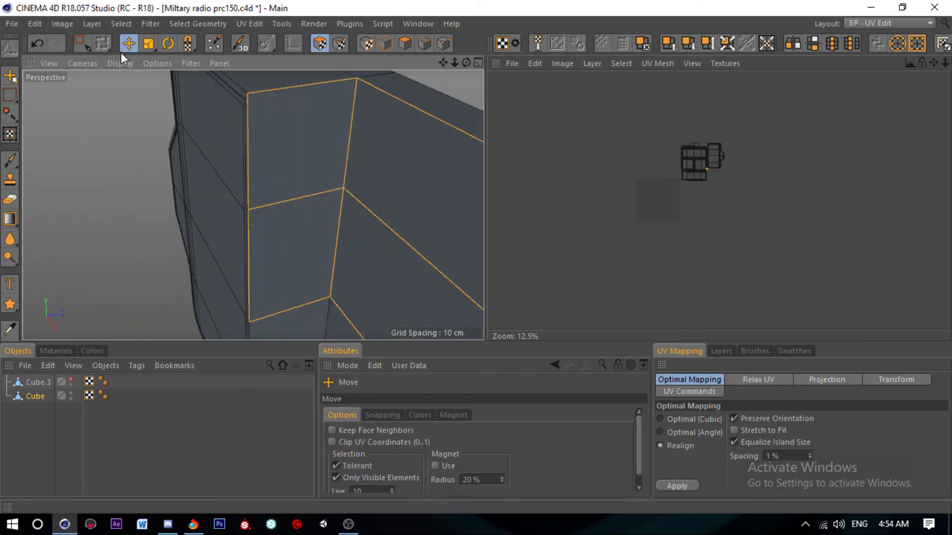
{"action": "left_click", "coordinate": [81, 43]}
{"action": "left_click", "coordinate": [112, 69]}
{"action": "left_click", "coordinate": [404, 43]}
Step: Relax the UVs of the selected face strip in UV Polygons mode
{"action": "scroll", "coordinate": [340, 149], "scroll_direction": "down", "scroll_amount": 2}
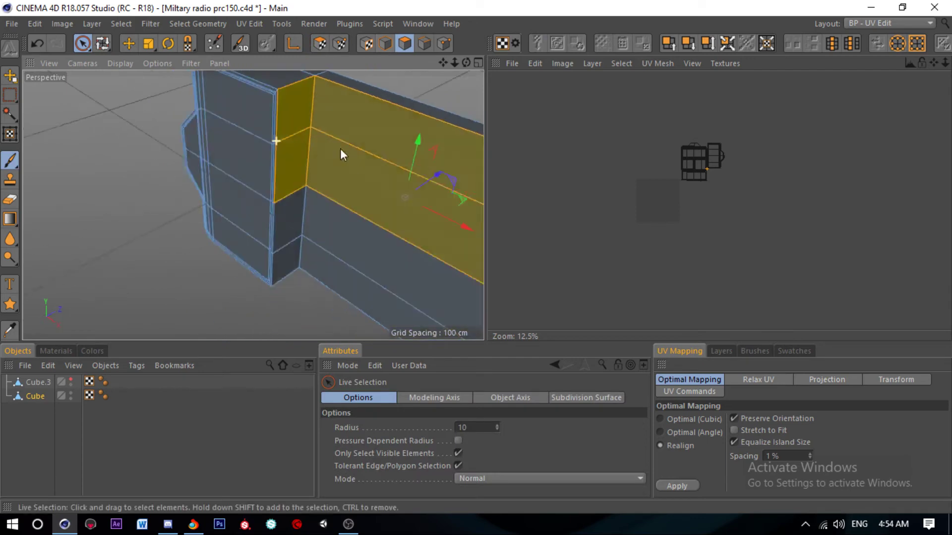
{"action": "scroll", "coordinate": [296, 185], "scroll_direction": "down", "scroll_amount": 2}
{"action": "scroll", "coordinate": [282, 202], "scroll_direction": "down", "scroll_amount": 3}
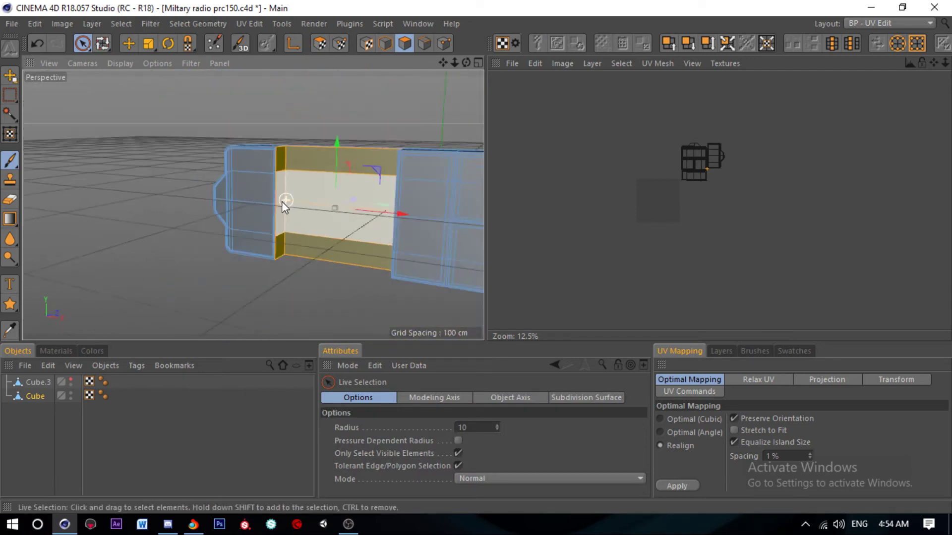
{"action": "left_click_drag", "start_coordinate": [282, 201], "coordinate": [371, 206], "text": "alt"}
{"action": "scroll", "coordinate": [413, 179], "scroll_direction": "up", "scroll_amount": 4}
{"action": "scroll", "coordinate": [311, 174], "scroll_direction": "down", "scroll_amount": 3}
{"action": "scroll", "coordinate": [395, 153], "scroll_direction": "up", "scroll_amount": 2}
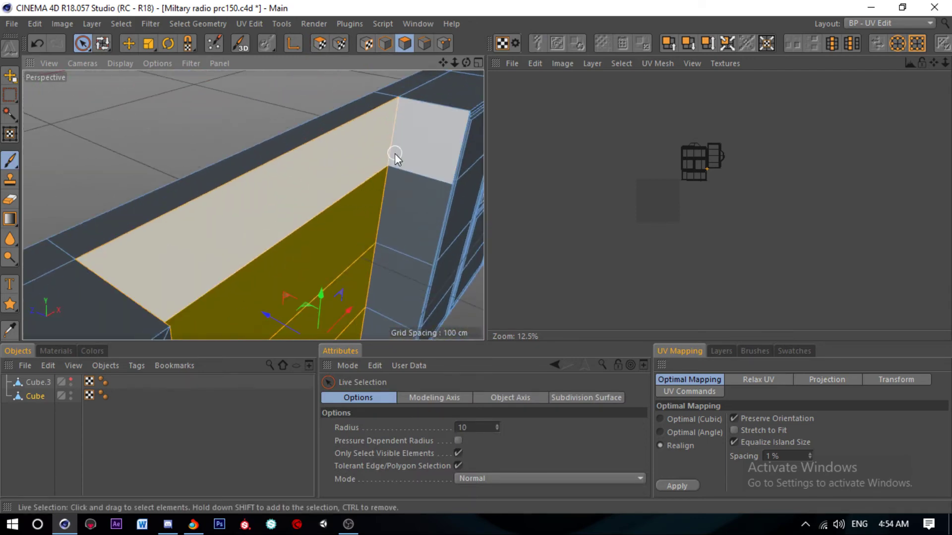
{"action": "scroll", "coordinate": [318, 167], "scroll_direction": "down", "scroll_amount": 1}
{"action": "scroll", "coordinate": [317, 166], "scroll_direction": "up", "scroll_amount": 4}
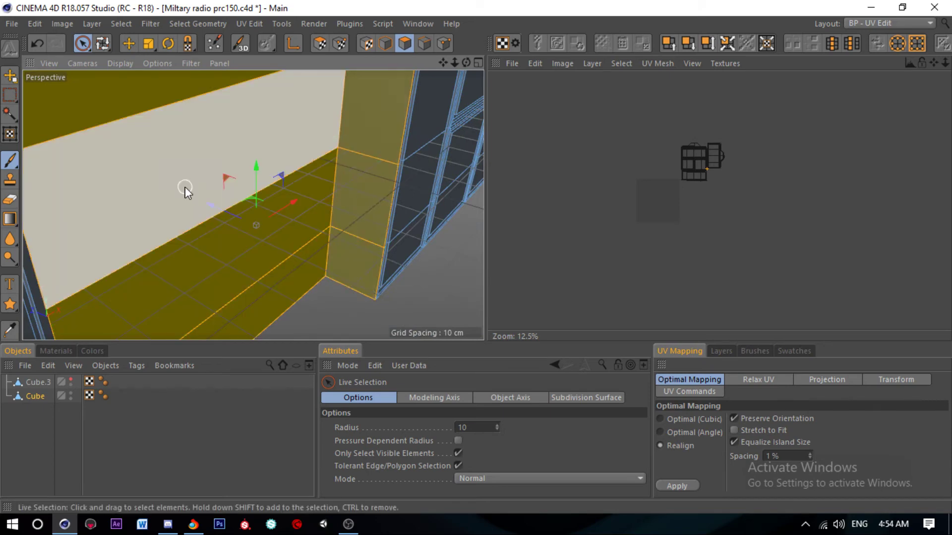
{"action": "left_click", "coordinate": [313, 45]}
{"action": "scroll", "coordinate": [313, 189], "scroll_direction": "down", "scroll_amount": 4}
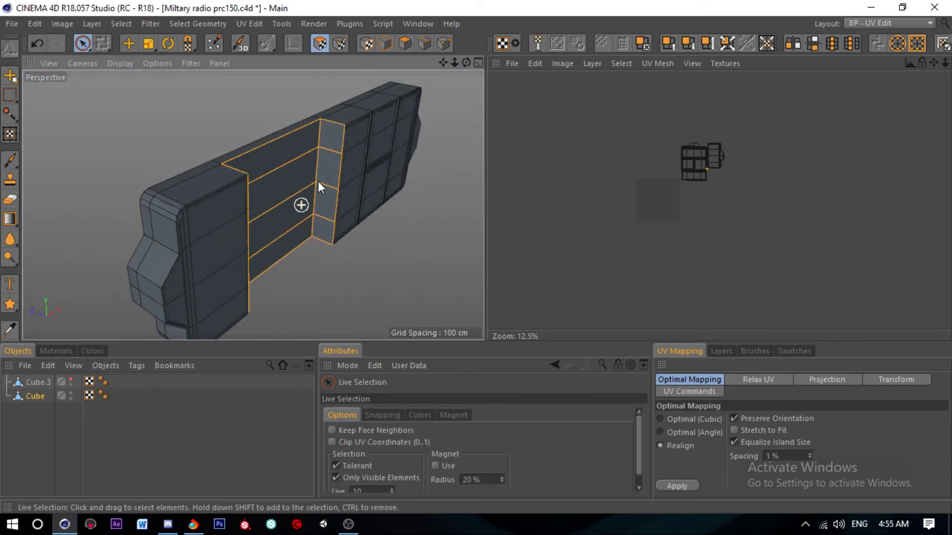
{"action": "left_click", "coordinate": [743, 378]}
{"action": "left_click", "coordinate": [688, 478]}
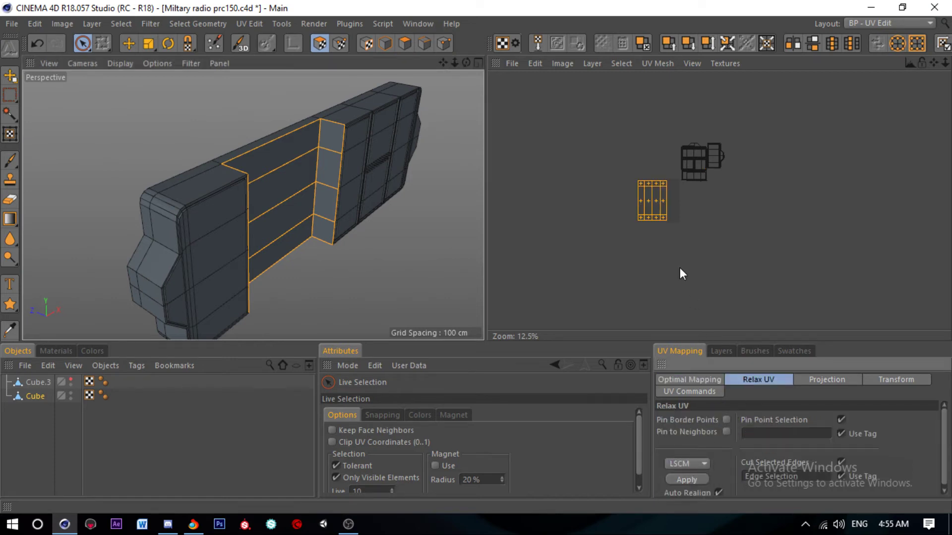
Step: Select all polygons and pack every UV island into one cluster with Optimal Mapping
{"action": "key", "text": "ctrl+a"}
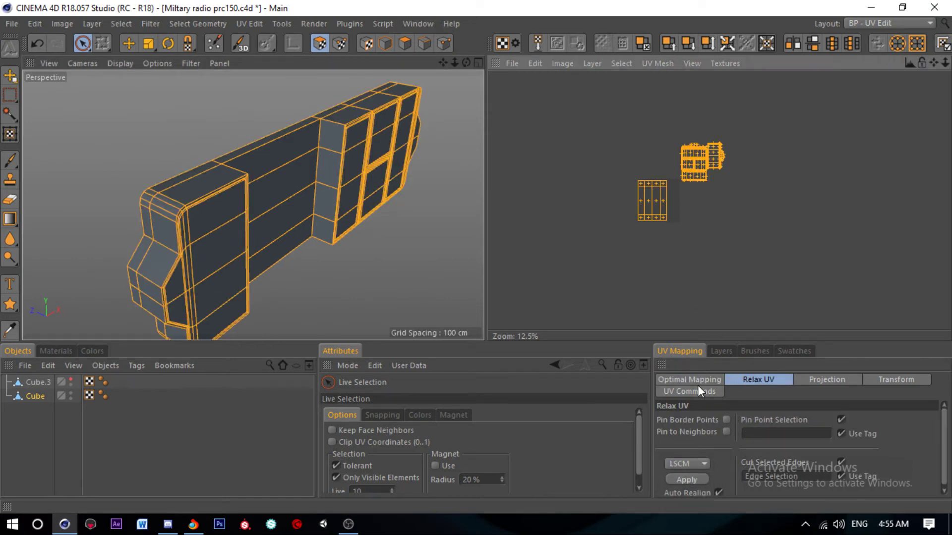
{"action": "left_click", "coordinate": [696, 381]}
{"action": "left_click", "coordinate": [683, 487]}
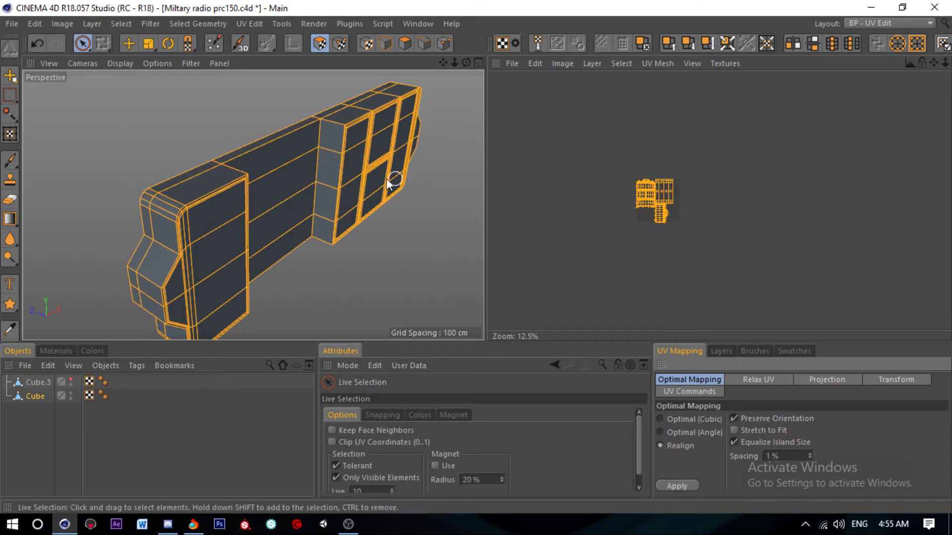
{"action": "mouse_move", "coordinate": [273, 193]}
{"action": "left_mouse_down", "text": "alt"}
{"action": "mouse_move", "coordinate": [269, 236]}
{"action": "mouse_move", "coordinate": [242, 192]}
{"action": "left_mouse_up", "text": "alt"}
{"action": "scroll", "coordinate": [242, 195], "scroll_direction": "up", "scroll_amount": 3}
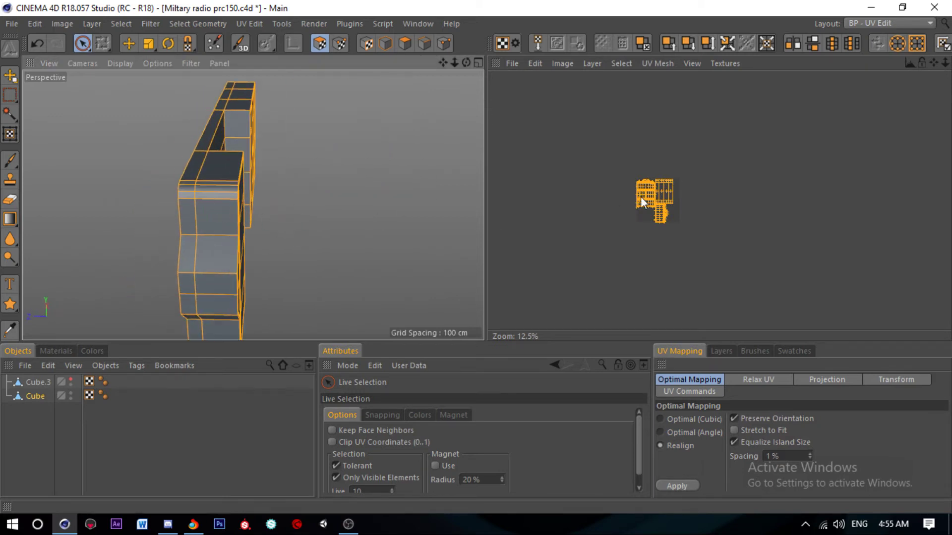
{"action": "scroll", "coordinate": [678, 188], "scroll_direction": "up", "scroll_amount": 3}
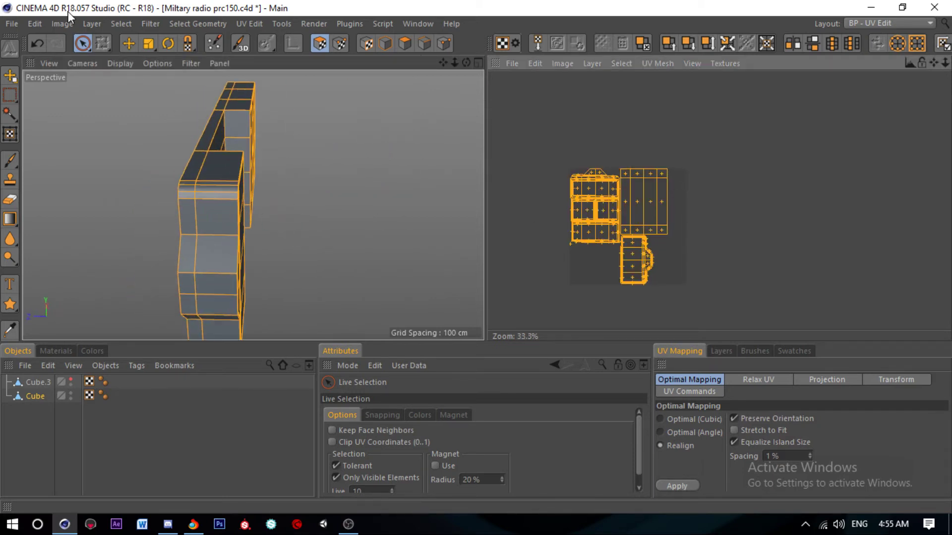
Step: Return to the Live Selection tool and clear the polygon selection
{"action": "left_click", "coordinate": [128, 43]}
{"action": "left_click_drag", "start_coordinate": [83, 43], "coordinate": [126, 67]}
{"action": "key", "text": "e"}
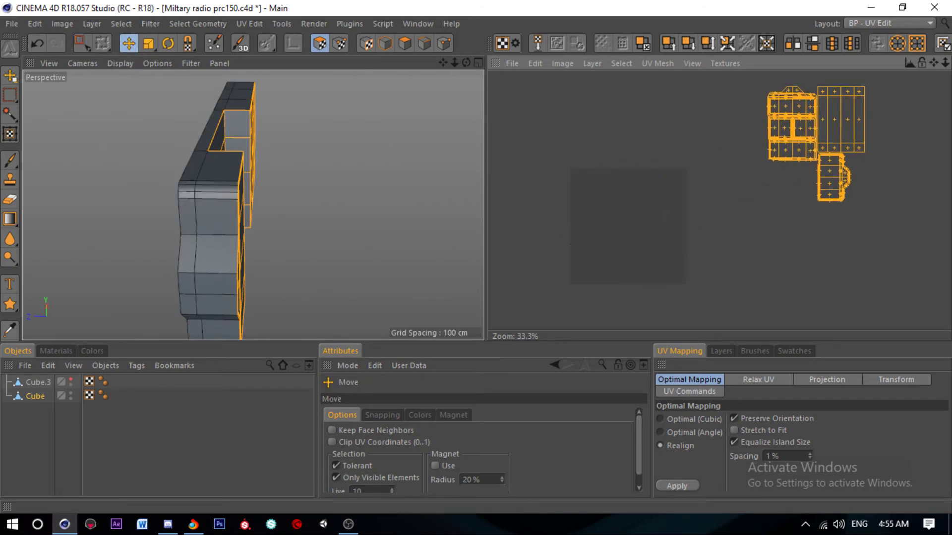
{"action": "left_click_drag", "start_coordinate": [83, 43], "coordinate": [128, 49]}
{"action": "scroll", "coordinate": [590, 293], "scroll_direction": "up", "scroll_amount": 2}
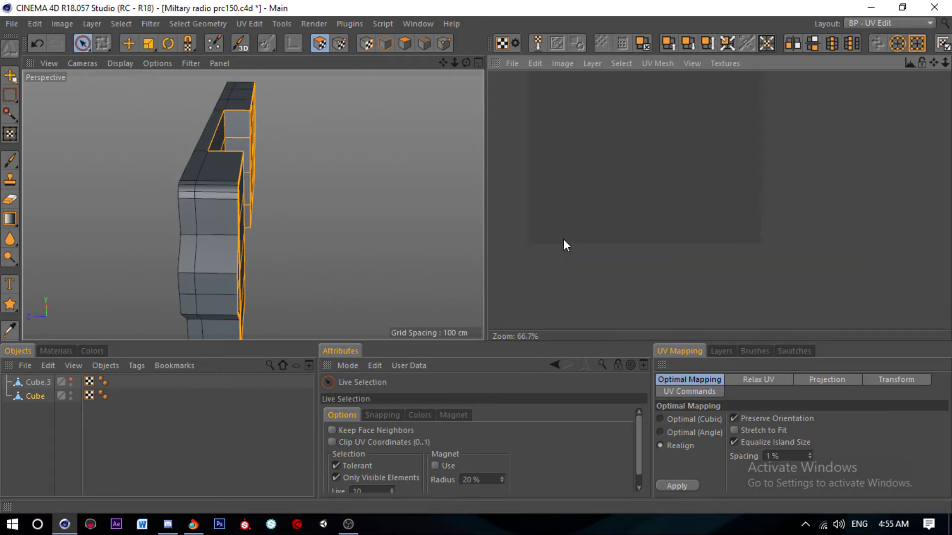
{"action": "scroll", "coordinate": [550, 213], "scroll_direction": "up", "scroll_amount": 1}
{"action": "left_click", "coordinate": [548, 259]}
Step: Select the single edge along the radio's rounded top corner in Edges mode
{"action": "scroll", "coordinate": [546, 268], "scroll_direction": "down", "scroll_amount": 3}
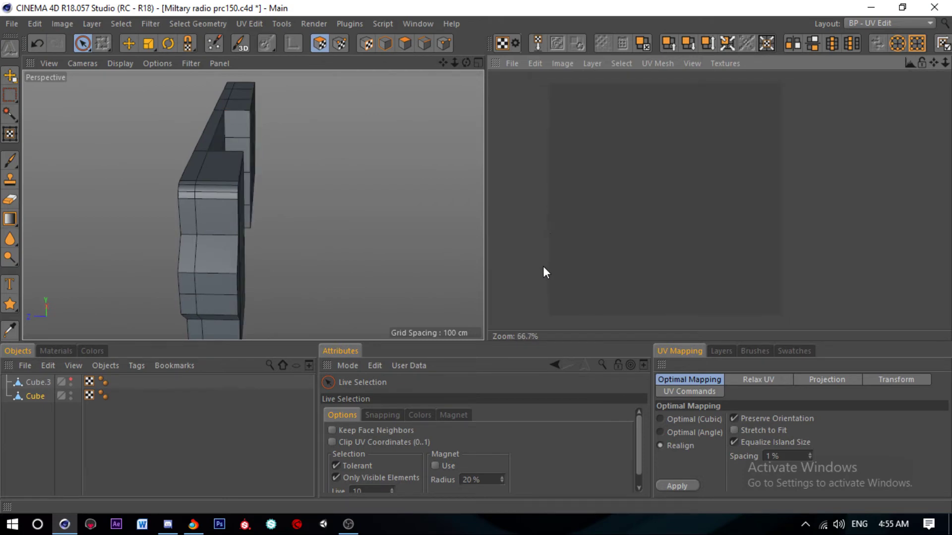
{"action": "mouse_move", "coordinate": [300, 172]}
{"action": "left_mouse_down", "text": "alt"}
{"action": "mouse_move", "coordinate": [149, 187]}
{"action": "mouse_move", "coordinate": [178, 201]}
{"action": "left_mouse_up", "text": "alt"}
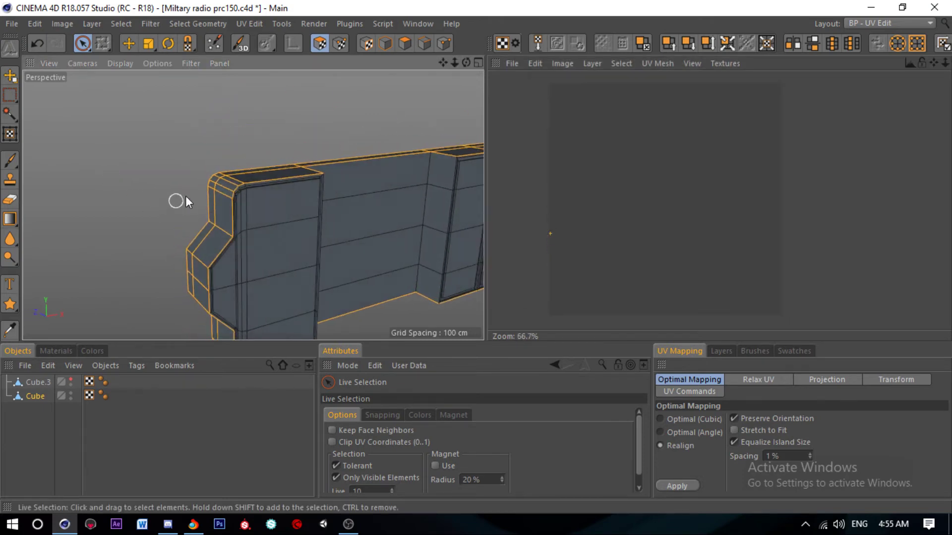
{"action": "left_click", "coordinate": [424, 43]}
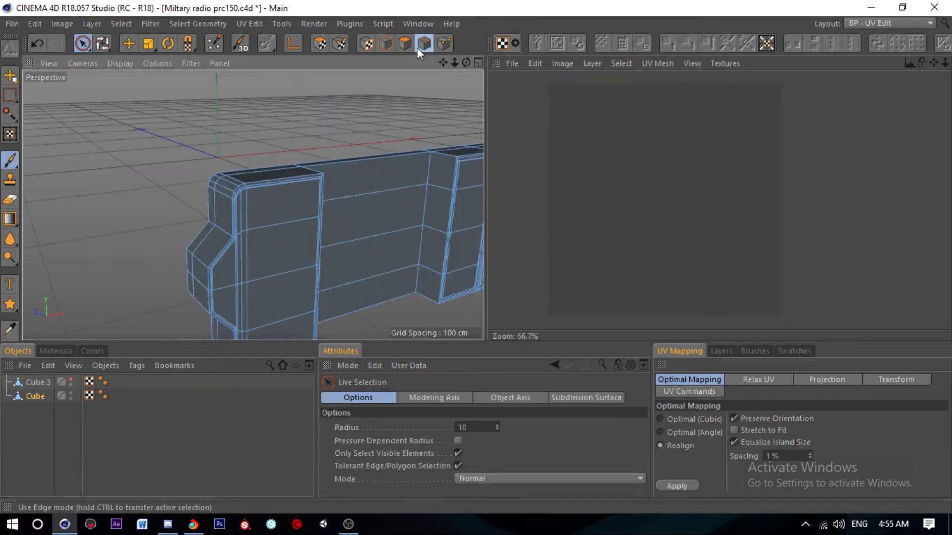
{"action": "left_click", "coordinate": [128, 43]}
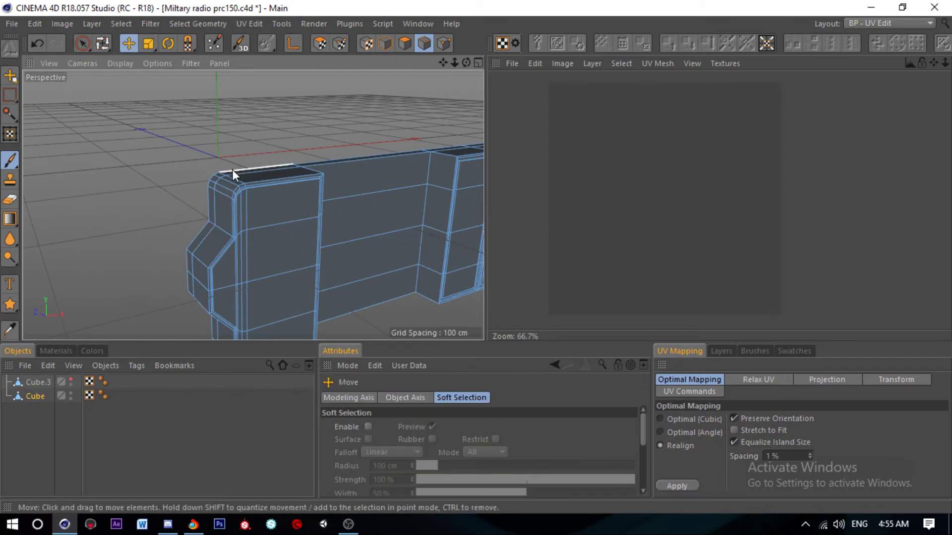
{"action": "mouse_move", "coordinate": [232, 169]}
{"action": "left_mouse_down", "text": "alt"}
{"action": "mouse_move", "coordinate": [235, 189]}
{"action": "mouse_move", "coordinate": [216, 124]}
{"action": "mouse_move", "coordinate": [217, 148]}
{"action": "mouse_move", "coordinate": [228, 146]}
{"action": "left_mouse_up", "text": "alt"}
{"action": "scroll", "coordinate": [235, 189], "scroll_direction": "up", "scroll_amount": 3}
{"action": "double_click", "coordinate": [233, 189]}
{"action": "left_click", "coordinate": [227, 146]}
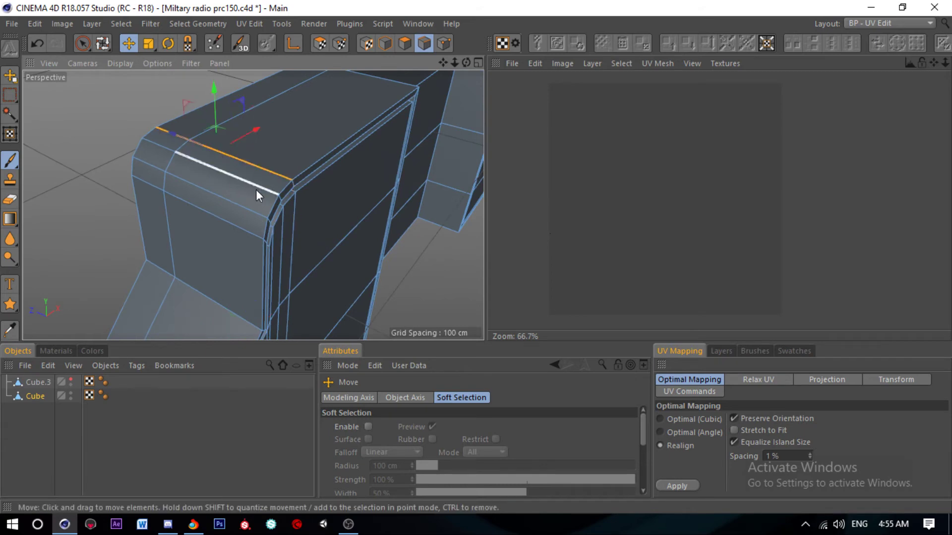
Step: Add the underside corner edges and the short edge segment to the selection
{"action": "mouse_move", "coordinate": [256, 190]}
{"action": "left_mouse_down", "text": "alt"}
{"action": "mouse_move", "coordinate": [168, 156]}
{"action": "mouse_move", "coordinate": [245, 117]}
{"action": "mouse_move", "coordinate": [246, 255]}
{"action": "mouse_move", "coordinate": [241, 207]}
{"action": "left_mouse_up", "text": "alt"}
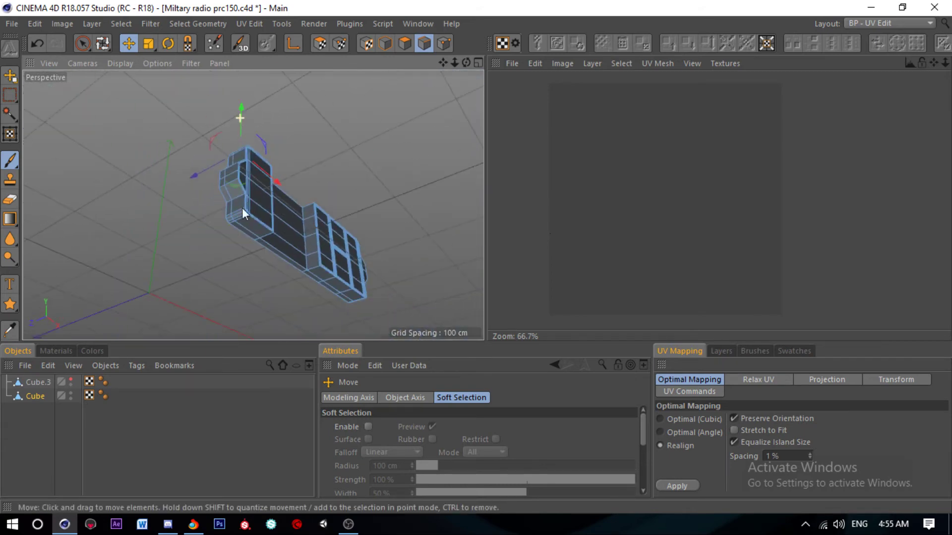
{"action": "scroll", "coordinate": [261, 148], "scroll_direction": "up", "scroll_amount": 5}
{"action": "left_click", "coordinate": [222, 161]}
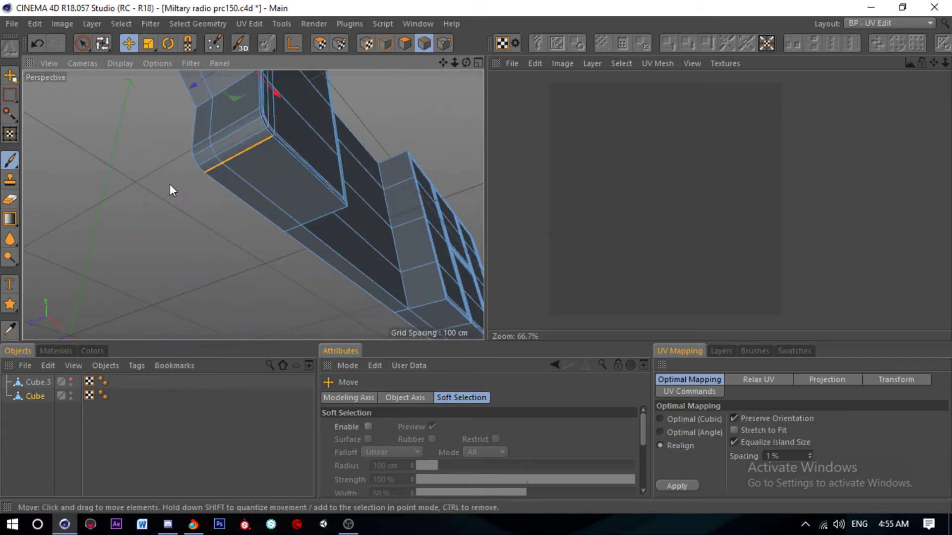
{"action": "scroll", "coordinate": [191, 205], "scroll_direction": "down", "scroll_amount": 5}
{"action": "mouse_move", "coordinate": [192, 206]}
{"action": "left_mouse_down", "text": "alt"}
{"action": "mouse_move", "coordinate": [113, 201]}
{"action": "mouse_move", "coordinate": [231, 230]}
{"action": "mouse_move", "coordinate": [283, 304]}
{"action": "mouse_move", "coordinate": [279, 245]}
{"action": "left_mouse_up", "text": "alt"}
{"action": "scroll", "coordinate": [283, 227], "scroll_direction": "up", "scroll_amount": 5}
{"action": "left_click", "coordinate": [274, 230]}
{"action": "scroll", "coordinate": [278, 273], "scroll_direction": "down", "scroll_amount": 5}
{"action": "scroll", "coordinate": [283, 227], "scroll_direction": "up", "scroll_amount": 4}
{"action": "scroll", "coordinate": [276, 219], "scroll_direction": "up", "scroll_amount": 3}
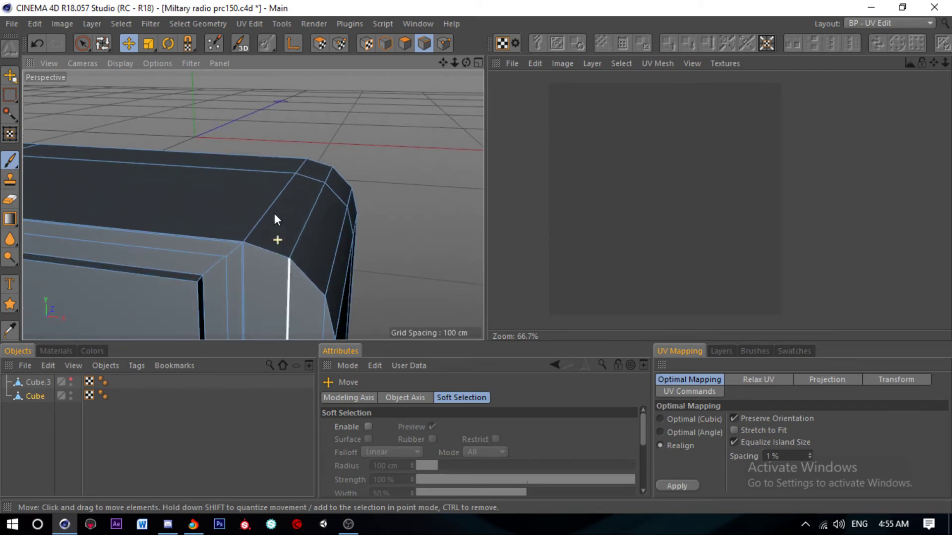
{"action": "left_click", "coordinate": [299, 167], "text": "shift"}
Step: Store the chosen edges with Set Selection and enter UV Polygons mode
{"action": "left_click", "coordinate": [203, 24]}
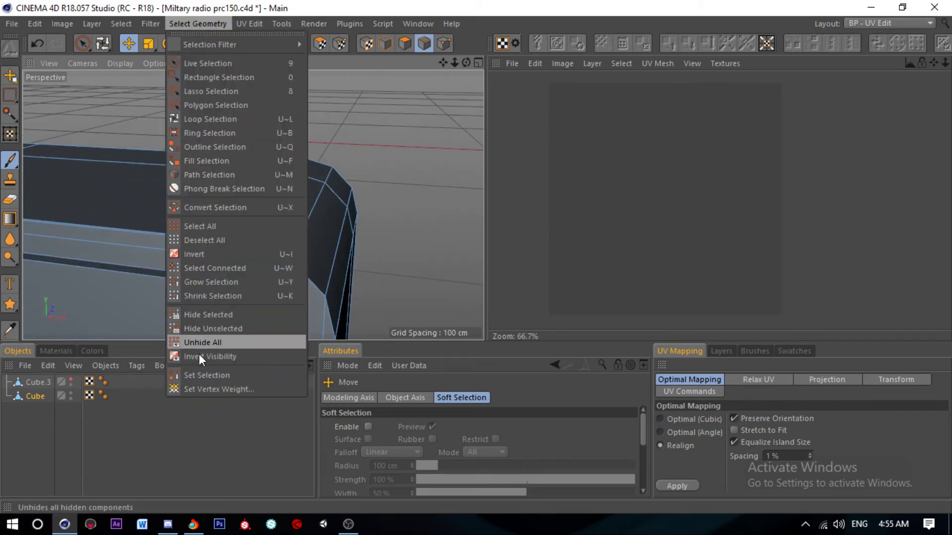
{"action": "left_click", "coordinate": [198, 375]}
{"action": "left_click", "coordinate": [320, 43]}
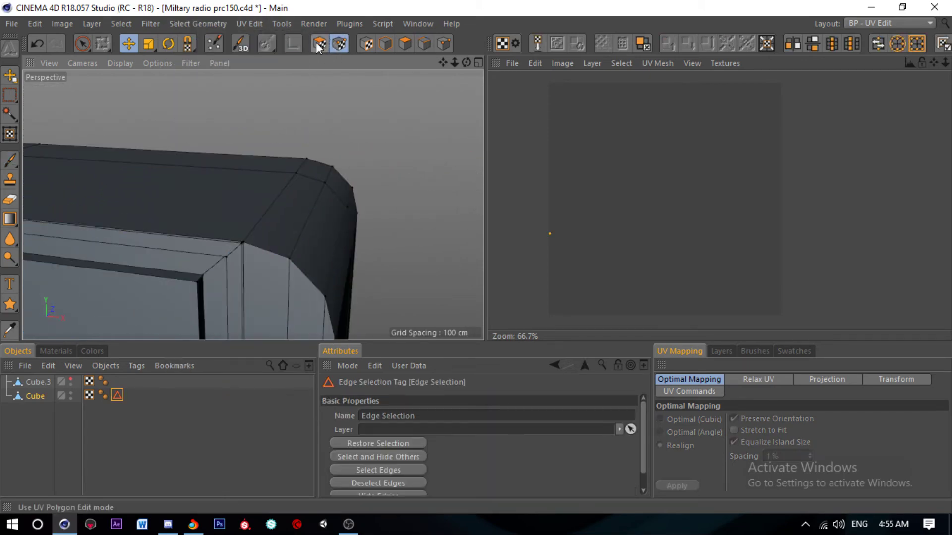
{"action": "left_click", "coordinate": [318, 43]}
Step: Relax the UVs along the stored edges with LSCM, then ABF, and delete the edge selection tag
{"action": "left_click", "coordinate": [746, 381]}
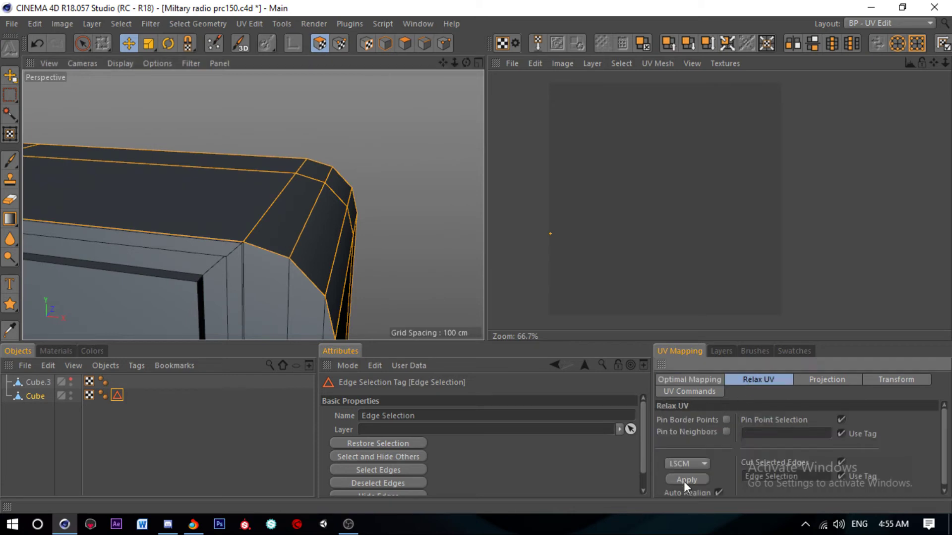
{"action": "left_click", "coordinate": [684, 480]}
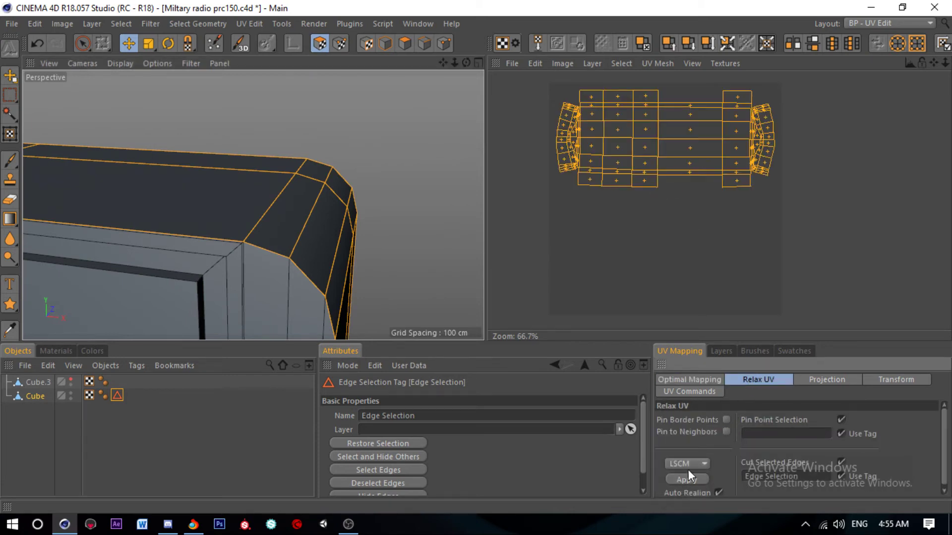
{"action": "left_click", "coordinate": [686, 490]}
{"action": "left_click", "coordinate": [685, 478]}
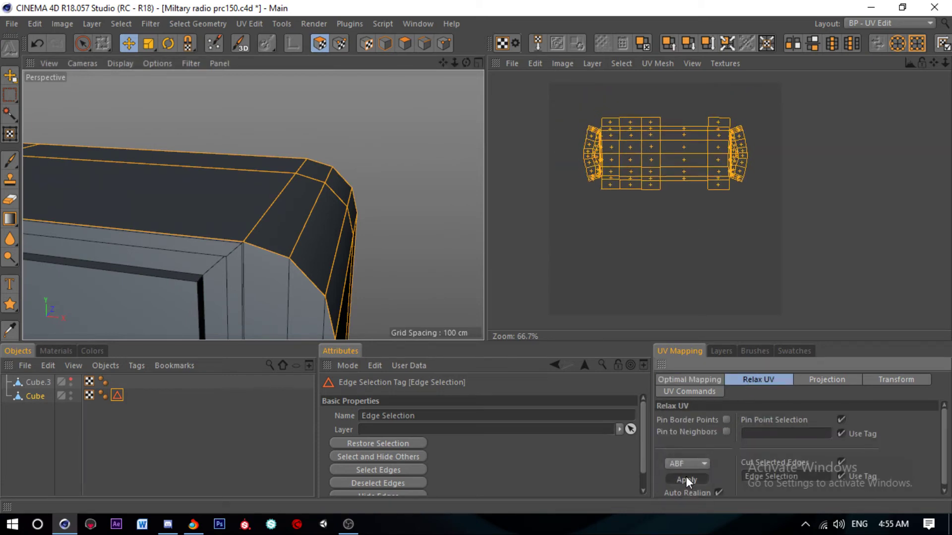
{"action": "left_click", "coordinate": [119, 395]}
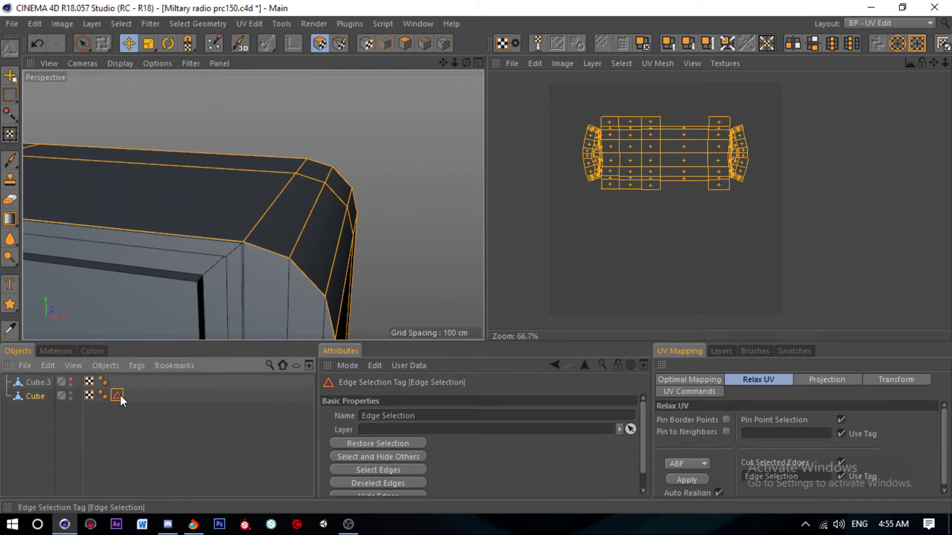
{"action": "key", "text": "Delete"}
Step: Unhide Cube.3 and merge it with Cube into Cube.1 using Connect Objects + Delete
{"action": "left_click", "coordinate": [71, 379]}
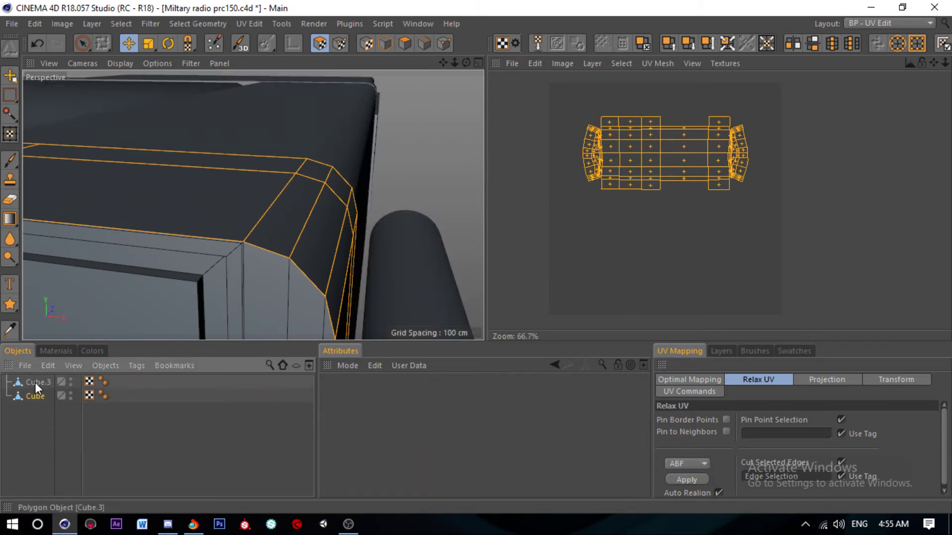
{"action": "left_click", "coordinate": [35, 383], "text": "ctrl"}
{"action": "right_click", "coordinate": [39, 398]}
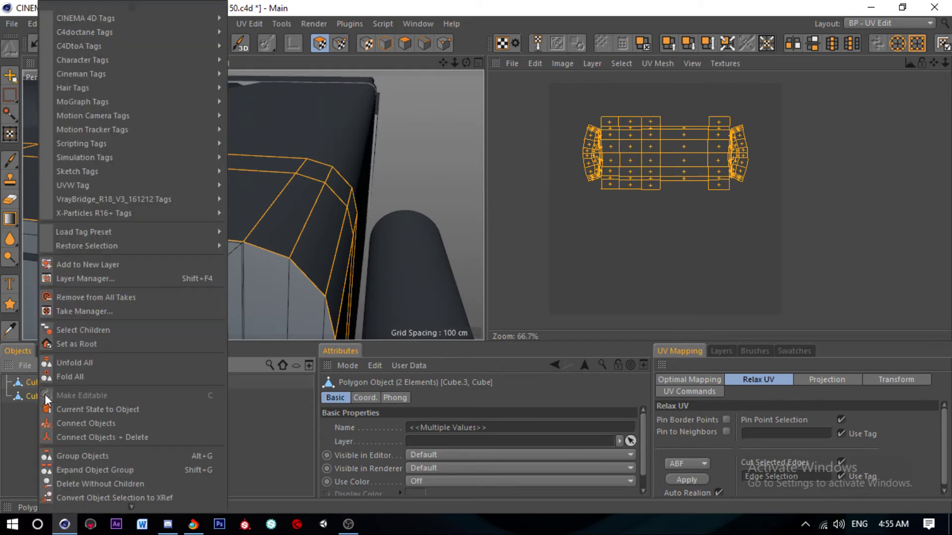
{"action": "left_click", "coordinate": [139, 437]}
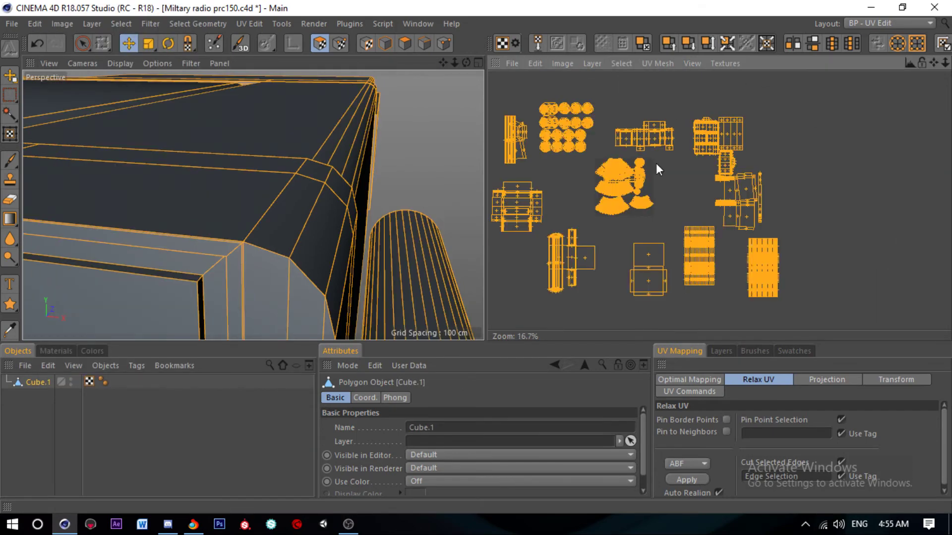
Step: Zoom out the UV view and orbit the radio to see all merged UV islands
{"action": "scroll", "coordinate": [659, 228], "scroll_direction": "down", "scroll_amount": 2}
{"action": "scroll", "coordinate": [571, 225], "scroll_direction": "up", "scroll_amount": 2}
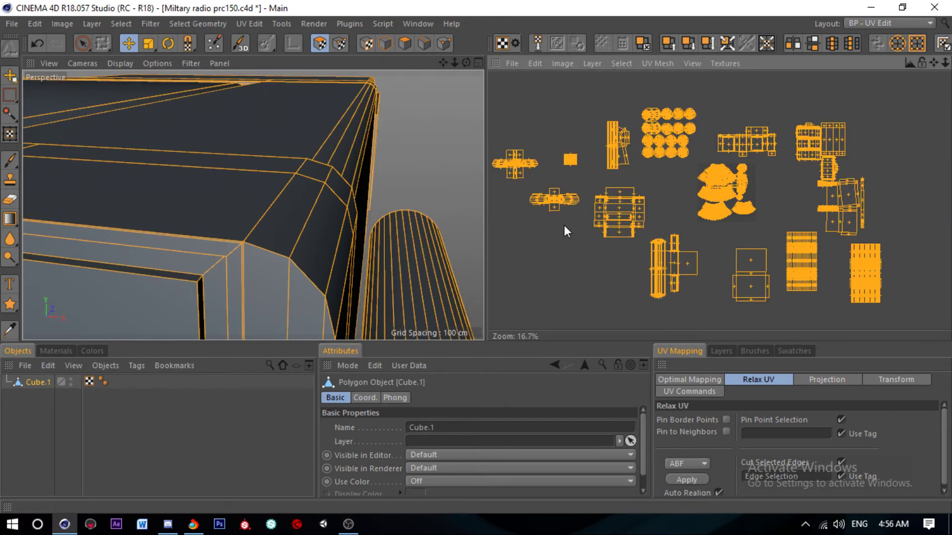
{"action": "key", "text": "9"}
{"action": "scroll", "coordinate": [626, 247], "scroll_direction": "down", "scroll_amount": 1}
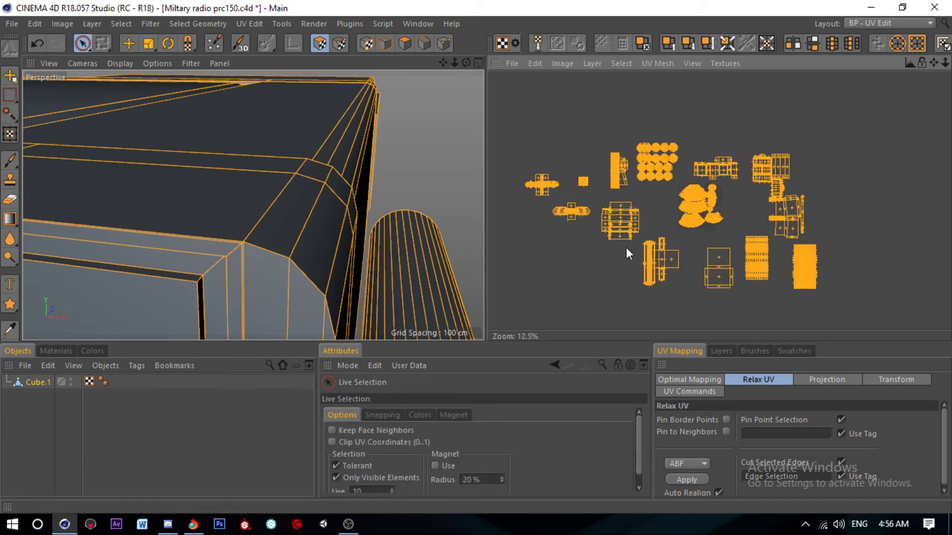
{"action": "scroll", "coordinate": [685, 213], "scroll_direction": "up", "scroll_amount": 1}
{"action": "scroll", "coordinate": [686, 214], "scroll_direction": "down", "scroll_amount": 1}
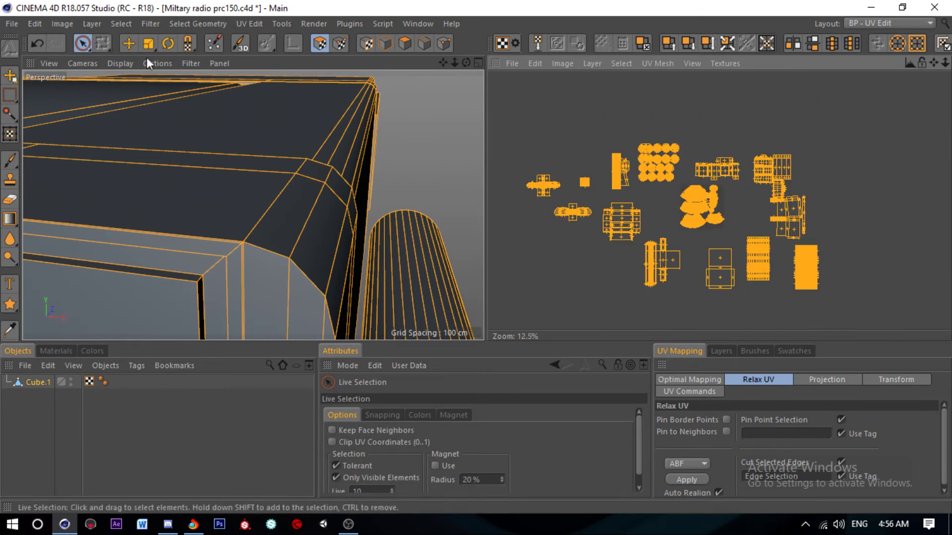
{"action": "left_click", "coordinate": [128, 43]}
{"action": "scroll", "coordinate": [639, 164], "scroll_direction": "down", "scroll_amount": 1}
{"action": "scroll", "coordinate": [714, 219], "scroll_direction": "down", "scroll_amount": 1}
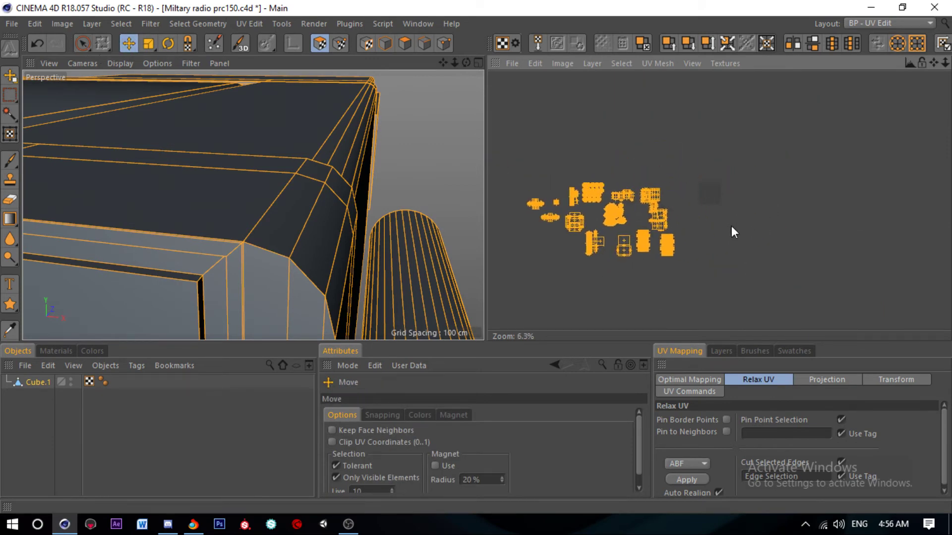
{"action": "scroll", "coordinate": [339, 145], "scroll_direction": "down", "scroll_amount": 2}
{"action": "scroll", "coordinate": [338, 144], "scroll_direction": "down", "scroll_amount": 3}
{"action": "mouse_move", "coordinate": [199, 203]}
{"action": "left_mouse_down", "text": "alt"}
{"action": "mouse_move", "coordinate": [243, 144]}
{"action": "mouse_move", "coordinate": [347, 99]}
{"action": "left_mouse_up", "text": "alt"}
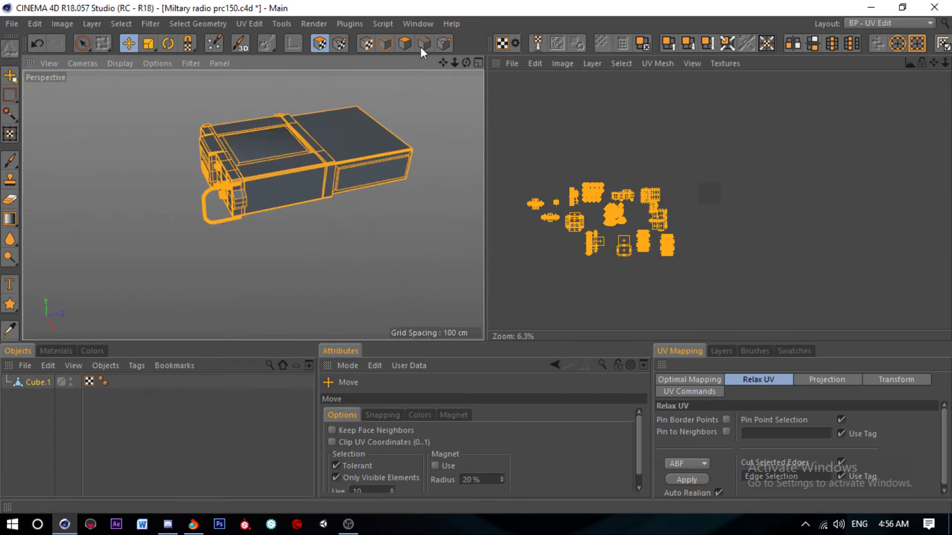
Step: Select the polygons of the radio's rear end section in Polygon mode
{"action": "left_click", "coordinate": [405, 43]}
{"action": "left_click", "coordinate": [375, 147]}
{"action": "scroll", "coordinate": [611, 243], "scroll_direction": "up", "scroll_amount": 3}
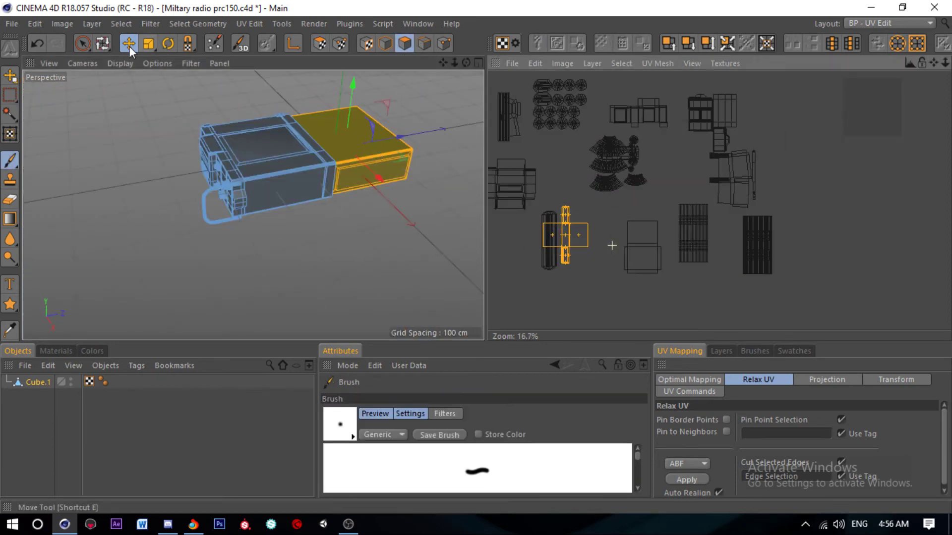
{"action": "scroll", "coordinate": [561, 239], "scroll_direction": "down", "scroll_amount": 2}
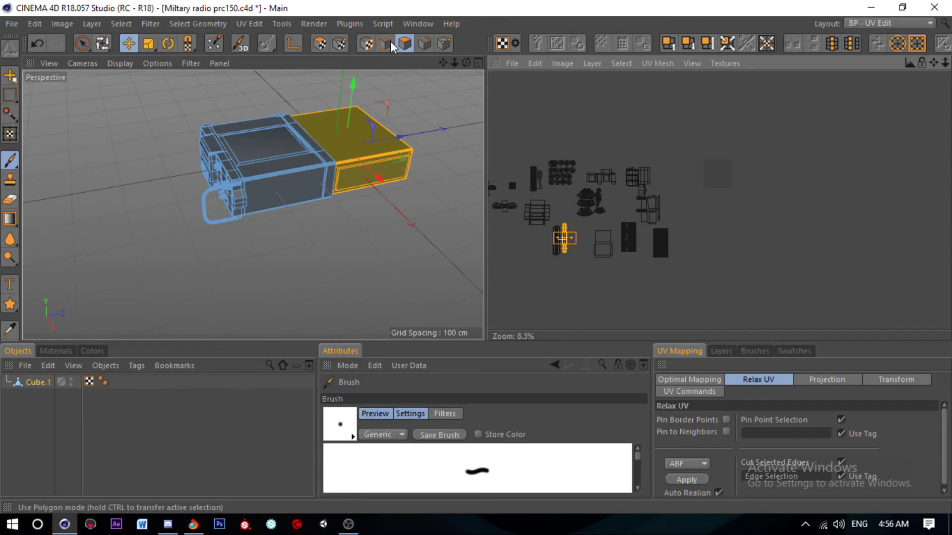
Step: Move the end section's UV island into the UV square and shrink it
{"action": "left_click", "coordinate": [320, 44]}
{"action": "mouse_move", "coordinate": [564, 238]}
{"action": "left_mouse_down"}
{"action": "mouse_move", "coordinate": [664, 212]}
{"action": "mouse_move", "coordinate": [733, 166]}
{"action": "left_mouse_up"}
{"action": "scroll", "coordinate": [732, 154], "scroll_direction": "up", "scroll_amount": 4}
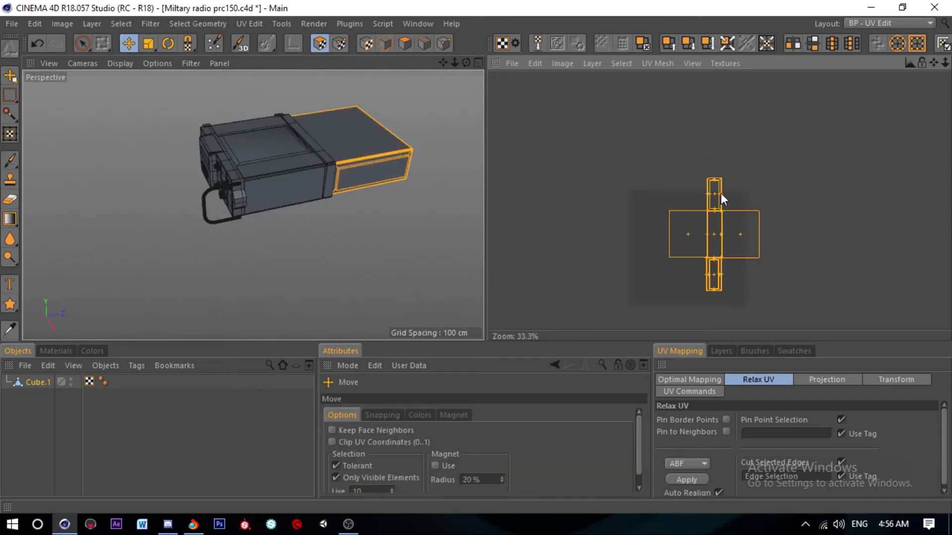
{"action": "scroll", "coordinate": [706, 224], "scroll_direction": "up", "scroll_amount": 3}
{"action": "left_click", "coordinate": [148, 43]}
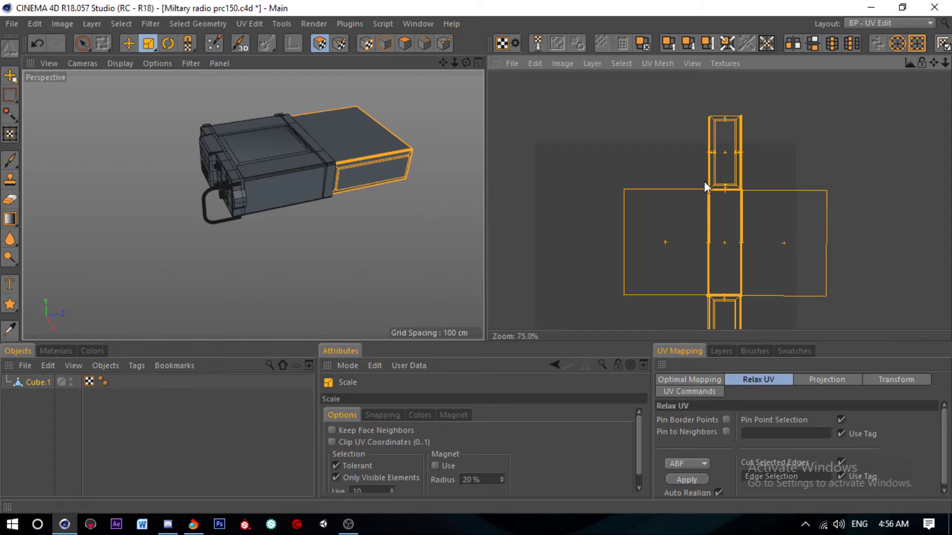
{"action": "left_click_drag", "start_coordinate": [749, 193], "coordinate": [708, 189]}
{"action": "left_click", "coordinate": [128, 43]}
{"action": "scroll", "coordinate": [703, 184], "scroll_direction": "up", "scroll_amount": 2}
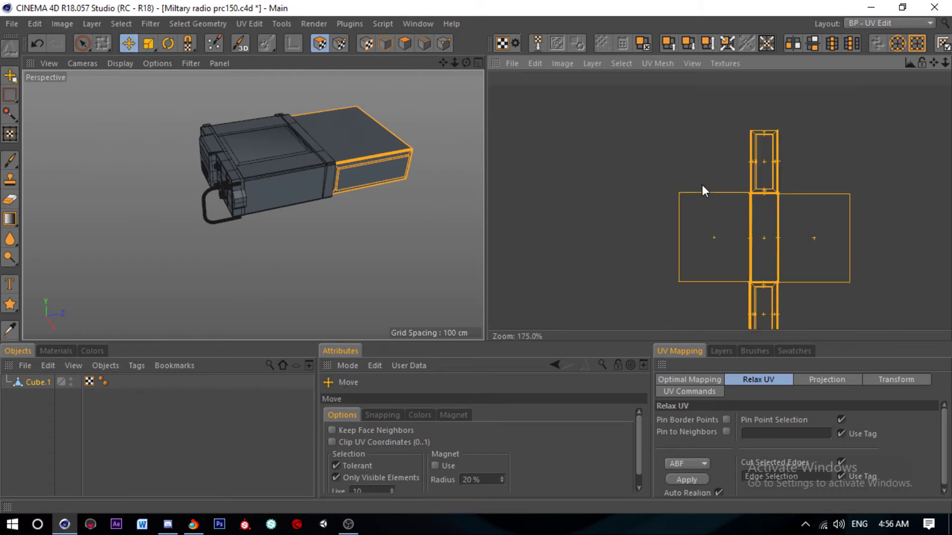
{"action": "scroll", "coordinate": [719, 156], "scroll_direction": "down", "scroll_amount": 2}
{"action": "scroll", "coordinate": [721, 164], "scroll_direction": "up", "scroll_amount": 2}
{"action": "scroll", "coordinate": [721, 163], "scroll_direction": "up", "scroll_amount": 2}
{"action": "scroll", "coordinate": [721, 164], "scroll_direction": "up", "scroll_amount": 1}
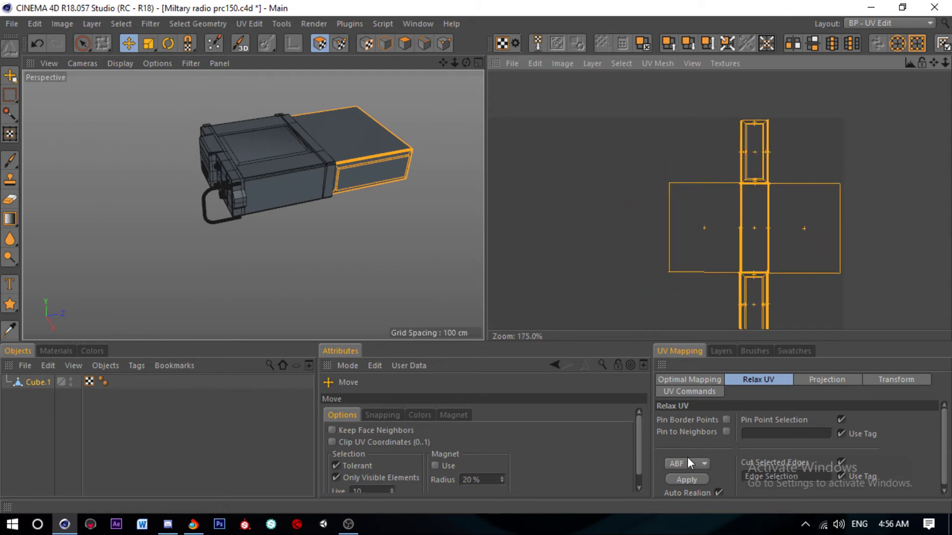
Step: Relax the end section's island twice with Relax UV ABF into a tilted cross
{"action": "left_click", "coordinate": [687, 479]}
{"action": "scroll", "coordinate": [666, 174], "scroll_direction": "down", "scroll_amount": 3}
{"action": "scroll", "coordinate": [635, 231], "scroll_direction": "down", "scroll_amount": 2}
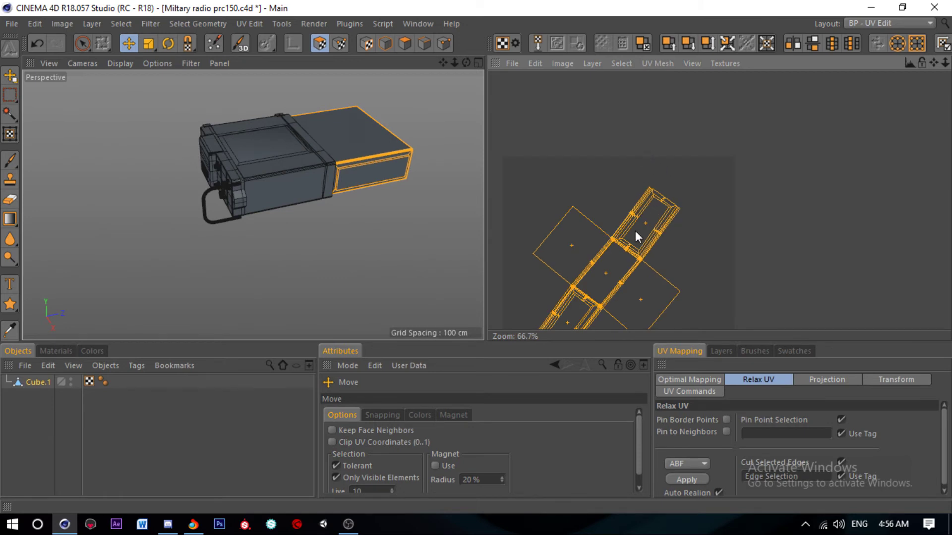
{"action": "scroll", "coordinate": [663, 180], "scroll_direction": "down", "scroll_amount": 1}
{"action": "scroll", "coordinate": [663, 180], "scroll_direction": "down", "scroll_amount": 1}
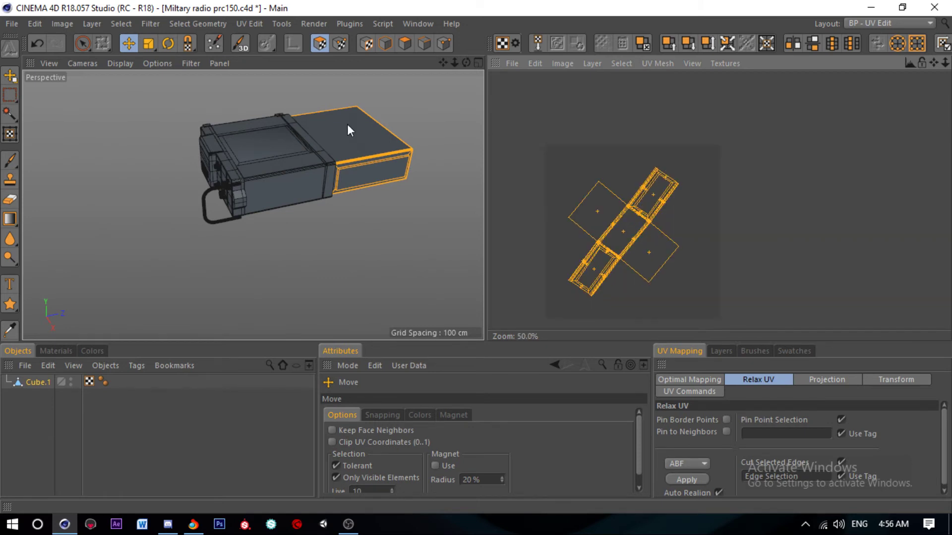
{"action": "left_click", "coordinate": [685, 478]}
{"action": "scroll", "coordinate": [615, 303], "scroll_direction": "up", "scroll_amount": 3}
{"action": "scroll", "coordinate": [599, 263], "scroll_direction": "up", "scroll_amount": 3}
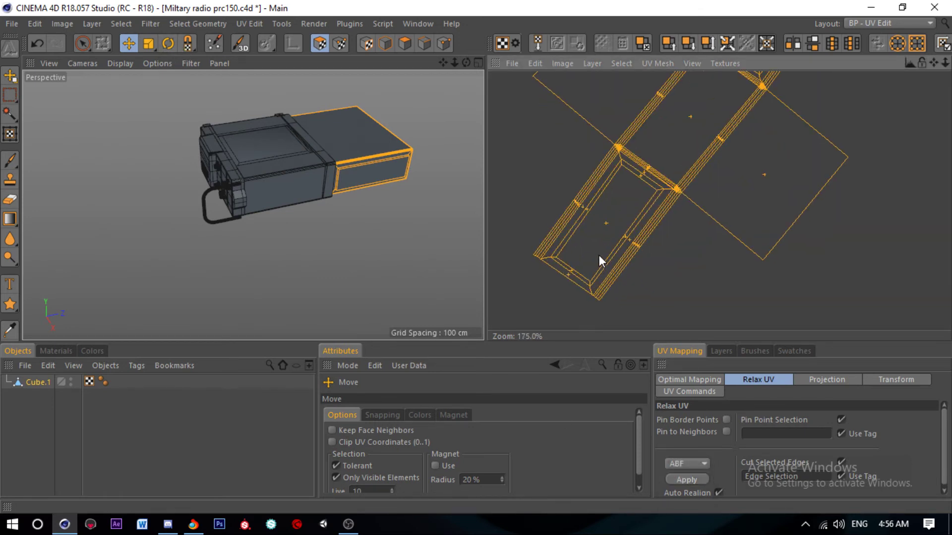
{"action": "scroll", "coordinate": [282, 162], "scroll_direction": "up", "scroll_amount": 3}
Step: Loop-select the polygon strip along the box's front edge
{"action": "scroll", "coordinate": [377, 148], "scroll_direction": "down", "scroll_amount": 2}
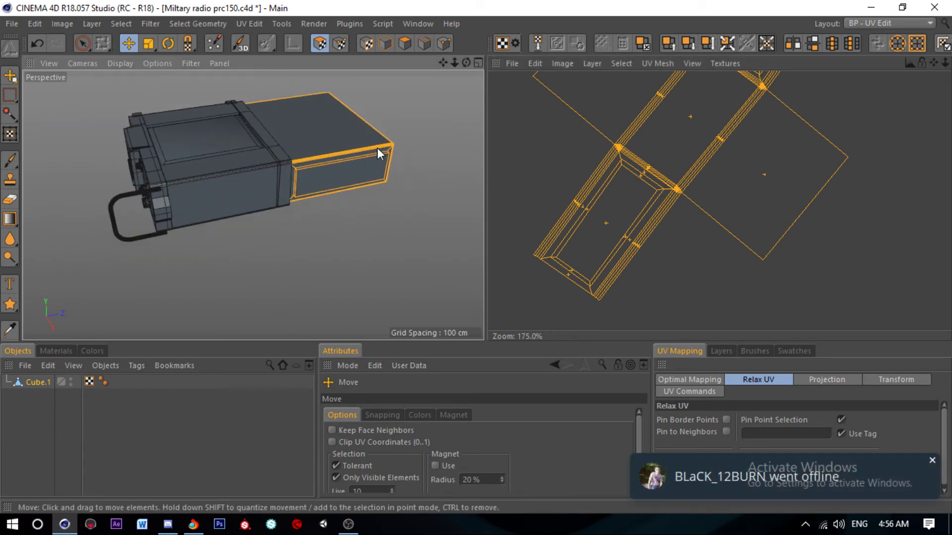
{"action": "scroll", "coordinate": [412, 150], "scroll_direction": "up", "scroll_amount": 2}
{"action": "scroll", "coordinate": [413, 151], "scroll_direction": "up", "scroll_amount": 3}
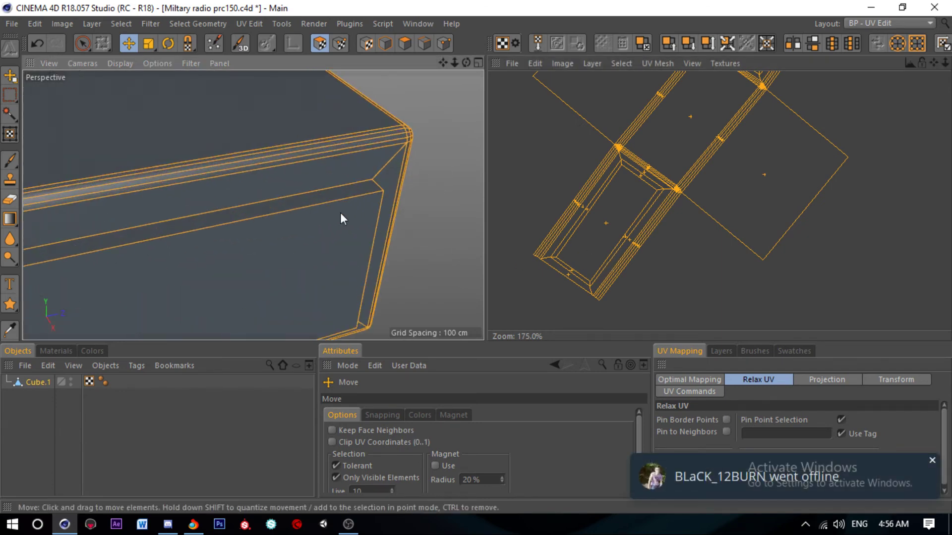
{"action": "left_click_drag", "start_coordinate": [367, 172], "coordinate": [187, 138], "text": "alt"}
{"action": "scroll", "coordinate": [188, 138], "scroll_direction": "up", "scroll_amount": 2}
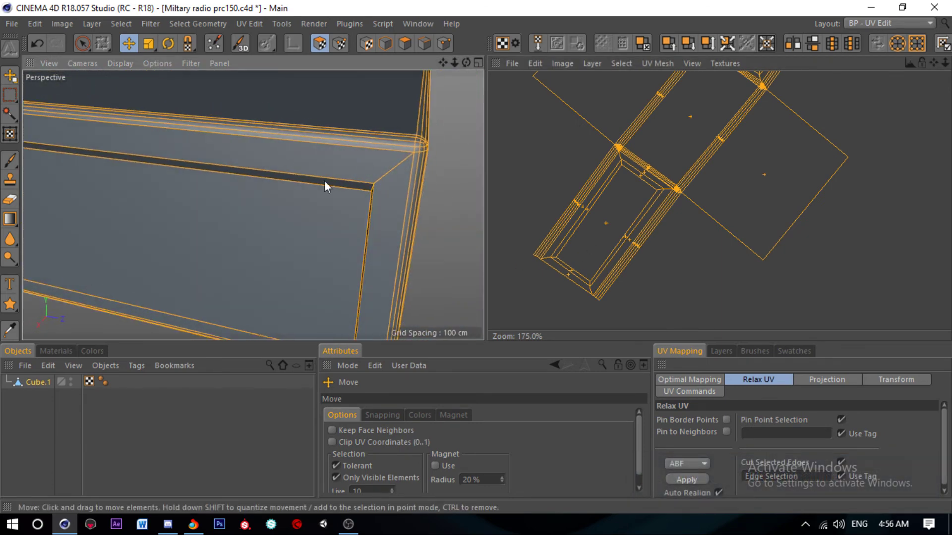
{"action": "left_click", "coordinate": [405, 43]}
{"action": "key", "text": "u"}
{"action": "key", "text": "l"}
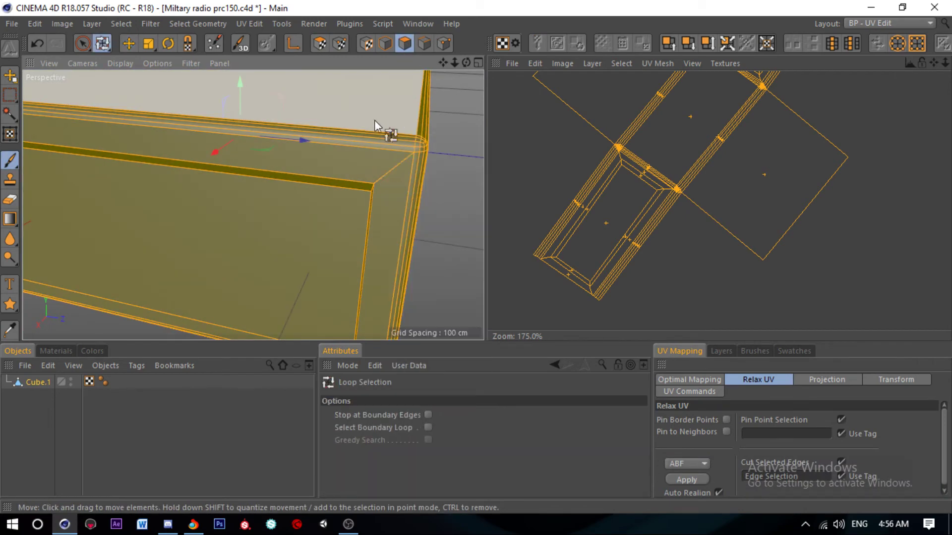
{"action": "left_click", "coordinate": [370, 188]}
{"action": "key", "text": "e"}
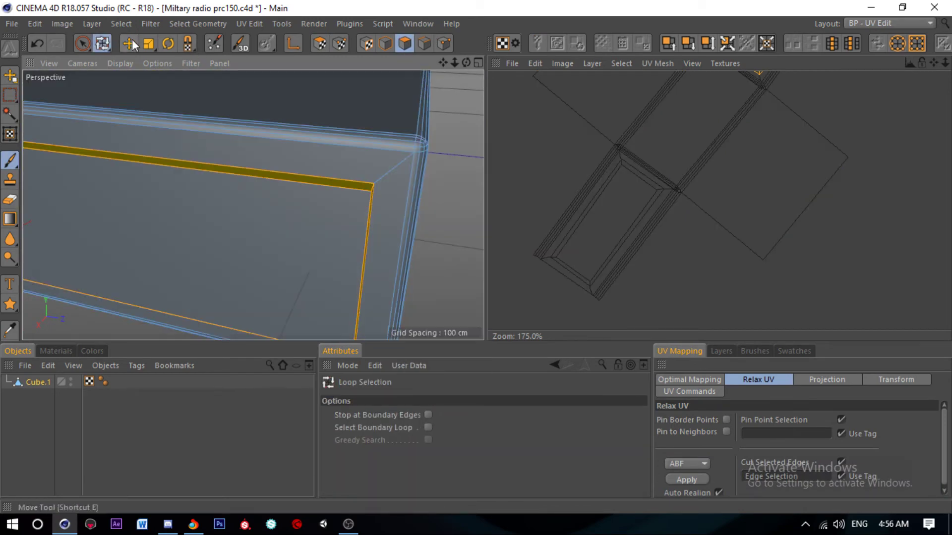
Step: Loop-select the polygon strip along the box's long top edge
{"action": "scroll", "coordinate": [197, 193], "scroll_direction": "down", "scroll_amount": 5}
{"action": "mouse_move", "coordinate": [136, 208]}
{"action": "left_mouse_down", "text": "alt"}
{"action": "mouse_move", "coordinate": [271, 159]}
{"action": "mouse_move", "coordinate": [170, 196]}
{"action": "left_mouse_up", "text": "alt"}
{"action": "scroll", "coordinate": [219, 168], "scroll_direction": "up", "scroll_amount": 5}
{"action": "key", "text": "u"}
{"action": "key", "text": "l"}
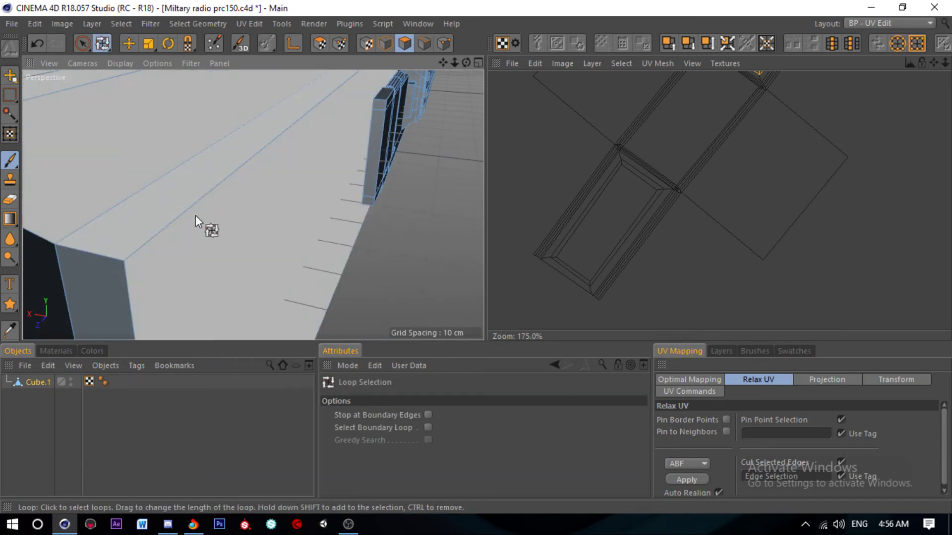
{"action": "left_click", "coordinate": [112, 248]}
{"action": "key", "text": "e"}
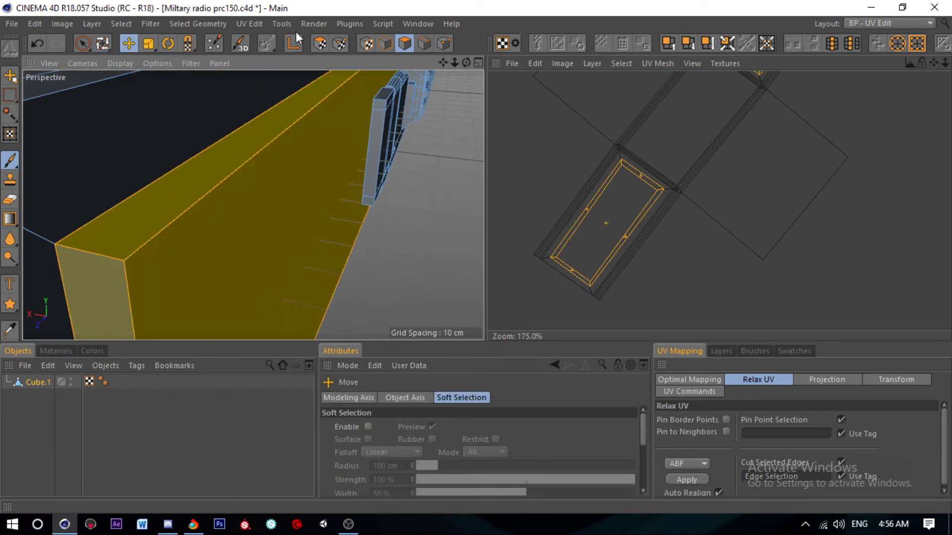
Step: Drag both strip islands out beside the cross, then box-select the cross island
{"action": "left_click", "coordinate": [320, 43]}
{"action": "scroll", "coordinate": [611, 155], "scroll_direction": "down", "scroll_amount": 5}
{"action": "left_click_drag", "start_coordinate": [611, 155], "coordinate": [819, 241]}
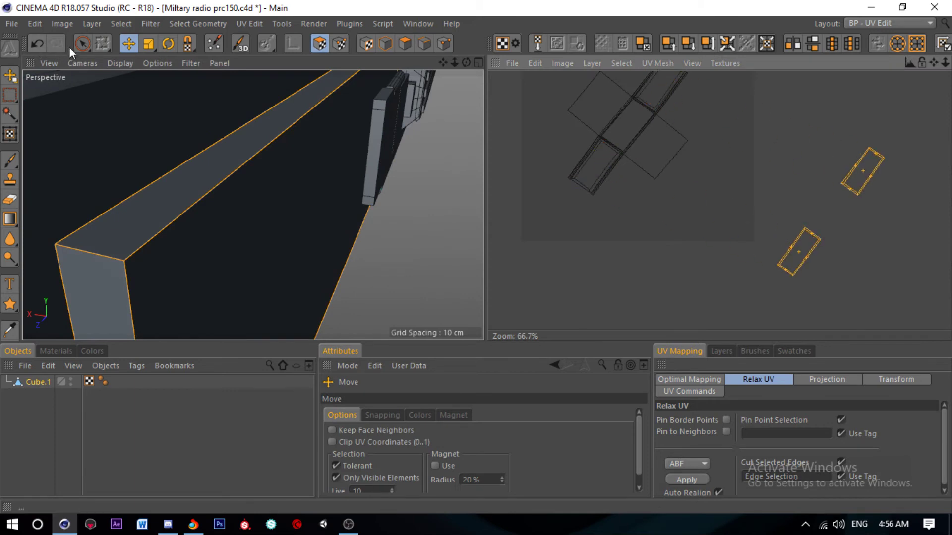
{"action": "left_click_drag", "start_coordinate": [81, 43], "coordinate": [124, 65]}
{"action": "scroll", "coordinate": [614, 220], "scroll_direction": "down", "scroll_amount": 5}
{"action": "left_click_drag", "start_coordinate": [588, 236], "coordinate": [650, 161]}
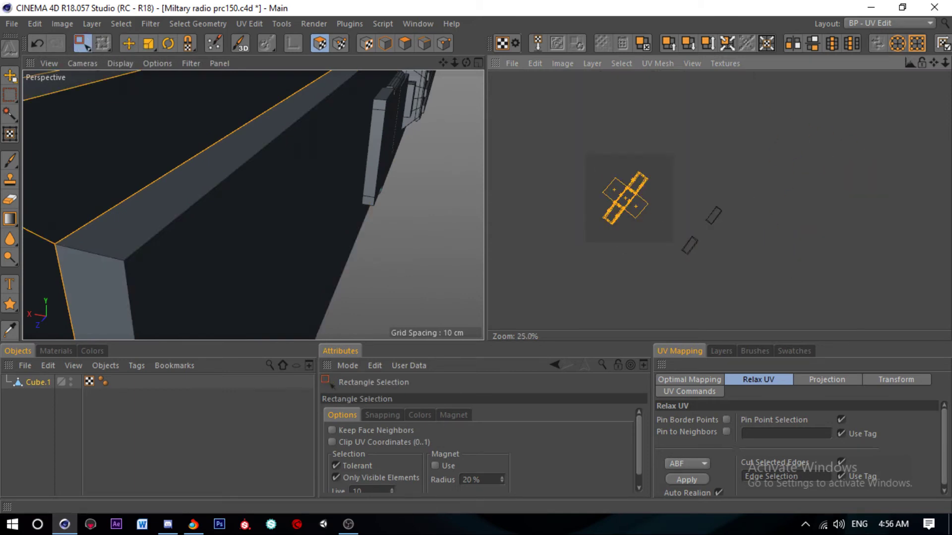
Step: Set the Relax UV method to LSCM for the cross-shaped island
{"action": "left_click", "coordinate": [697, 480]}
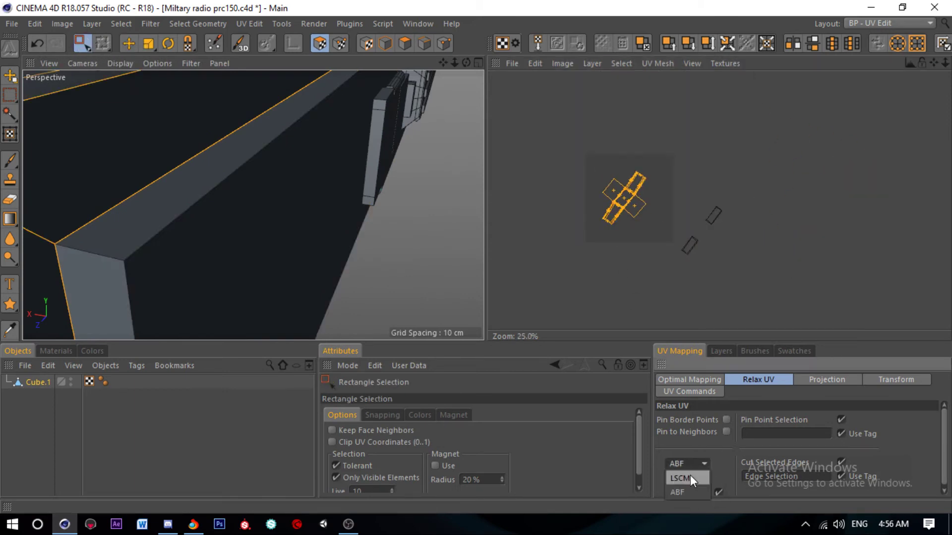
{"action": "left_click", "coordinate": [691, 478]}
{"action": "left_click", "coordinate": [688, 481]}
{"action": "scroll", "coordinate": [605, 228], "scroll_direction": "up", "scroll_amount": 3}
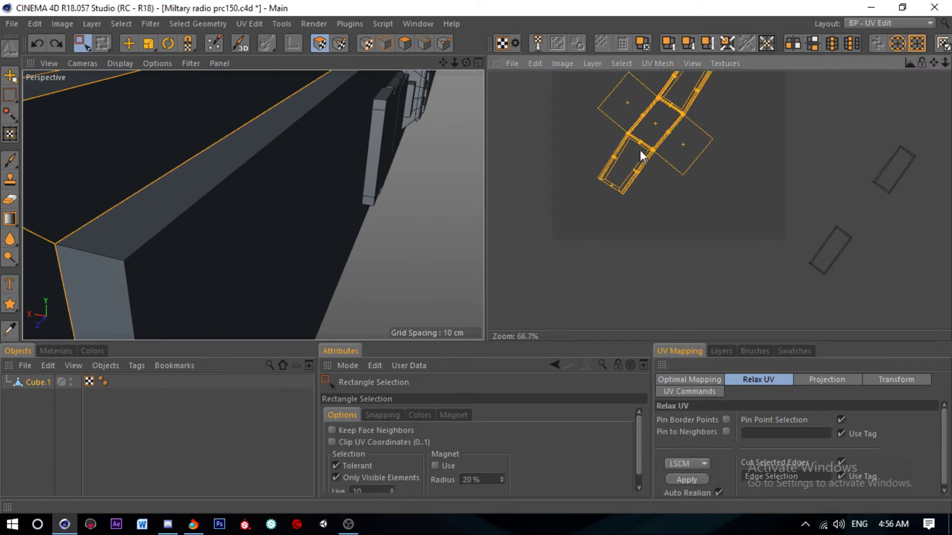
{"action": "scroll", "coordinate": [638, 151], "scroll_direction": "up", "scroll_amount": 2}
{"action": "scroll", "coordinate": [636, 153], "scroll_direction": "up", "scroll_amount": 2}
{"action": "mouse_move", "coordinate": [218, 170]}
{"action": "left_mouse_down", "text": "alt"}
{"action": "mouse_move", "coordinate": [88, 153]}
{"action": "mouse_move", "coordinate": [383, 128]}
{"action": "mouse_move", "coordinate": [187, 163]}
{"action": "mouse_move", "coordinate": [214, 159]}
{"action": "left_mouse_up", "text": "alt"}
{"action": "scroll", "coordinate": [587, 198], "scroll_direction": "down", "scroll_amount": 2}
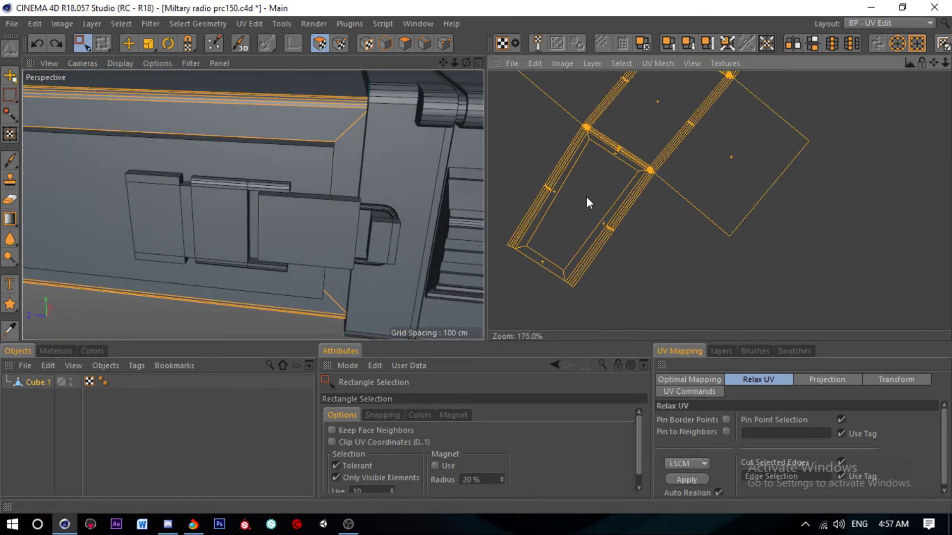
{"action": "scroll", "coordinate": [606, 144], "scroll_direction": "down", "scroll_amount": 1}
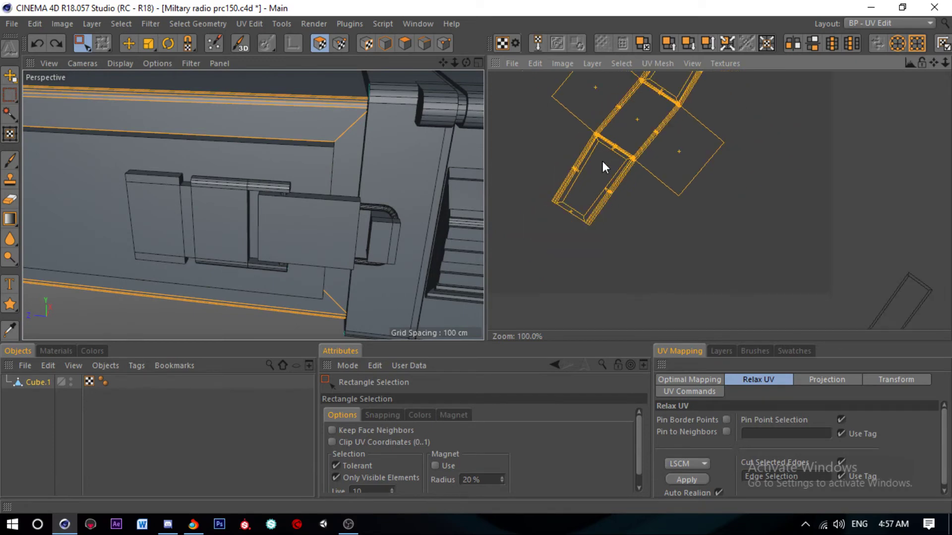
{"action": "scroll", "coordinate": [603, 162], "scroll_direction": "down", "scroll_amount": 1}
{"action": "scroll", "coordinate": [593, 168], "scroll_direction": "up", "scroll_amount": 1}
Step: Apply the LSCM relax, leaving the cross island larger and diagonal in the UV square
{"action": "left_click", "coordinate": [601, 207]}
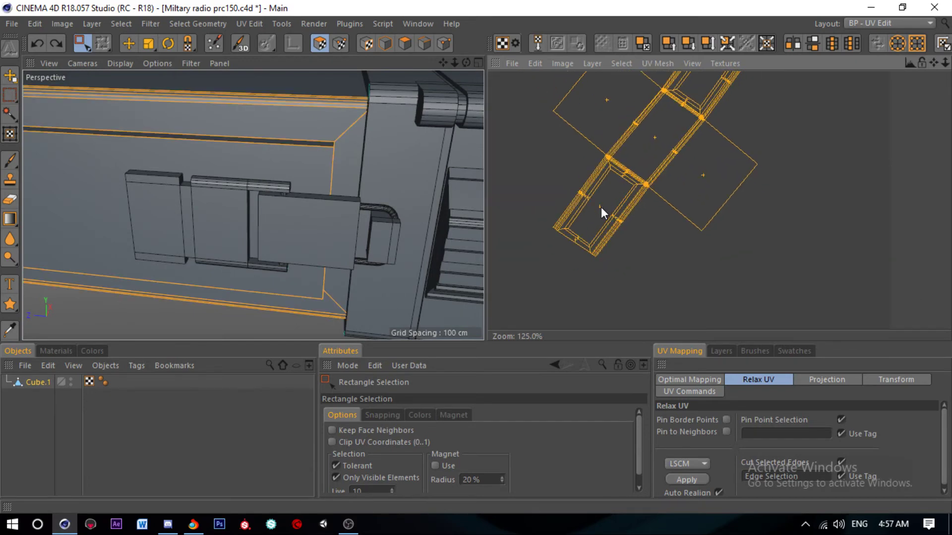
{"action": "scroll", "coordinate": [601, 206], "scroll_direction": "down", "scroll_amount": 3}
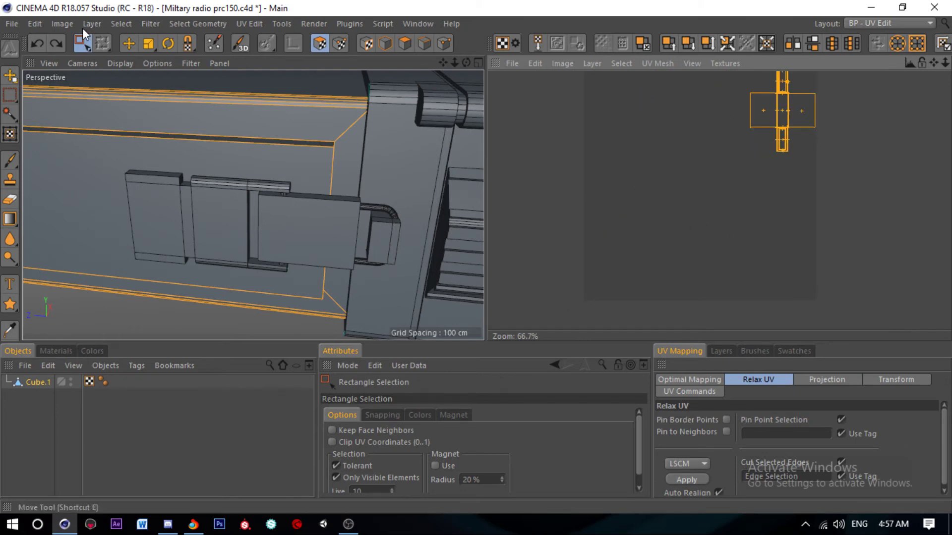
{"action": "left_click", "coordinate": [56, 44]}
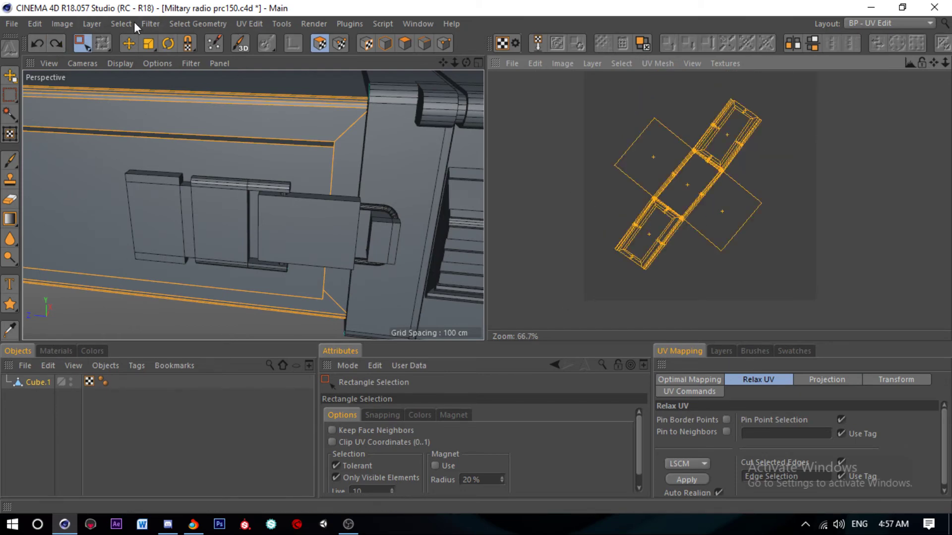
{"action": "scroll", "coordinate": [394, 174], "scroll_direction": "down", "scroll_amount": 4}
{"action": "scroll", "coordinate": [341, 206], "scroll_direction": "down", "scroll_amount": 2}
{"action": "scroll", "coordinate": [347, 199], "scroll_direction": "down", "scroll_amount": 2}
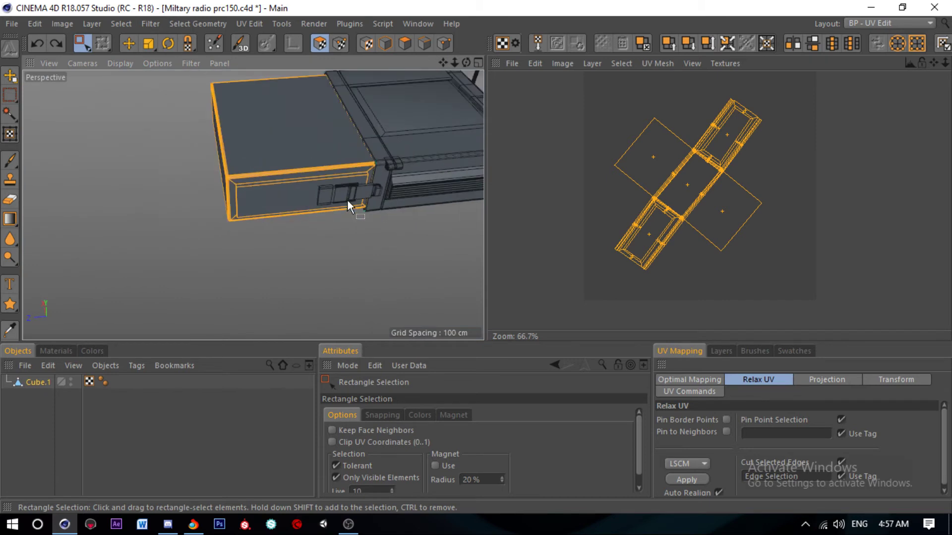
{"action": "mouse_move", "coordinate": [347, 199]}
{"action": "left_mouse_down", "text": "alt"}
{"action": "mouse_move", "coordinate": [340, 242]}
{"action": "mouse_move", "coordinate": [353, 141]}
{"action": "left_mouse_up", "text": "alt"}
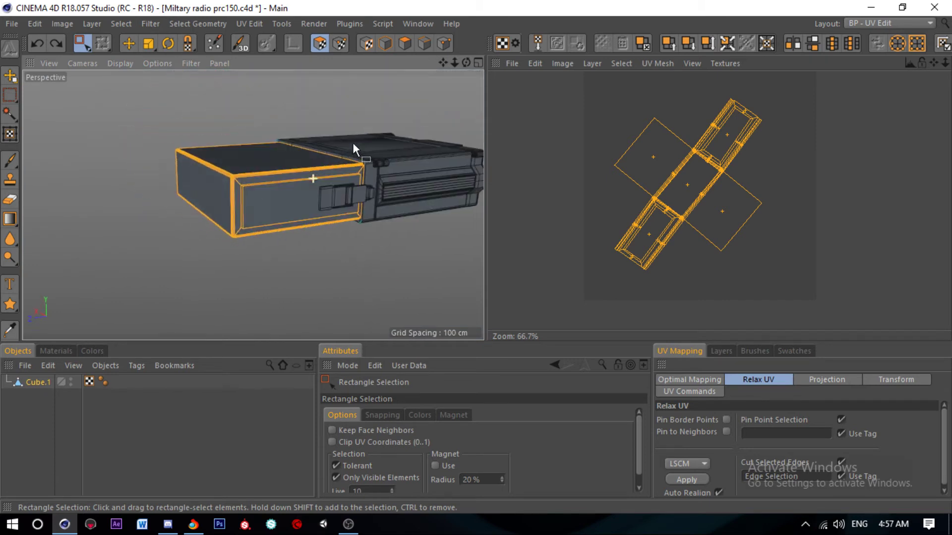
Step: Rotate the cross-shaped UV island upright
{"action": "left_click", "coordinate": [168, 43]}
{"action": "scroll", "coordinate": [712, 204], "scroll_direction": "up", "scroll_amount": 1}
{"action": "left_click_drag", "start_coordinate": [712, 205], "coordinate": [667, 223]}
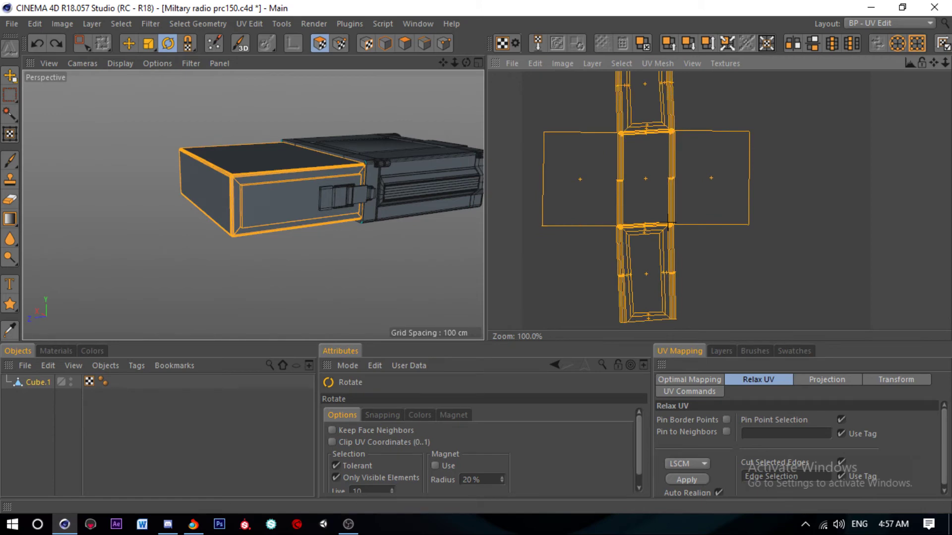
Step: Select the lower strip's bottom UV points and try shifting them, undoing the attempts
{"action": "left_click", "coordinate": [85, 43]}
{"action": "left_click", "coordinate": [339, 43]}
{"action": "scroll", "coordinate": [636, 225], "scroll_direction": "down", "scroll_amount": 1}
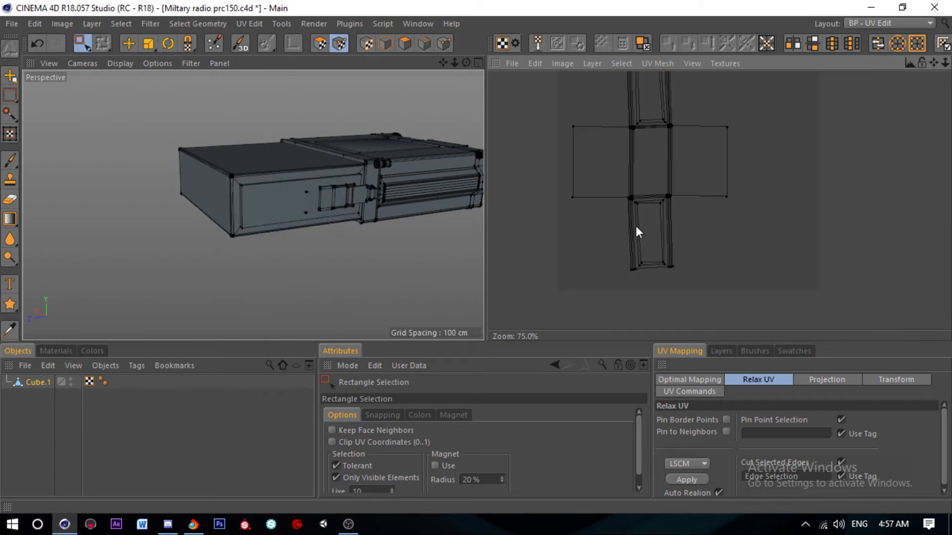
{"action": "left_click_drag", "start_coordinate": [617, 238], "coordinate": [706, 285]}
{"action": "scroll", "coordinate": [650, 269], "scroll_direction": "up", "scroll_amount": 2}
{"action": "key", "text": "e"}
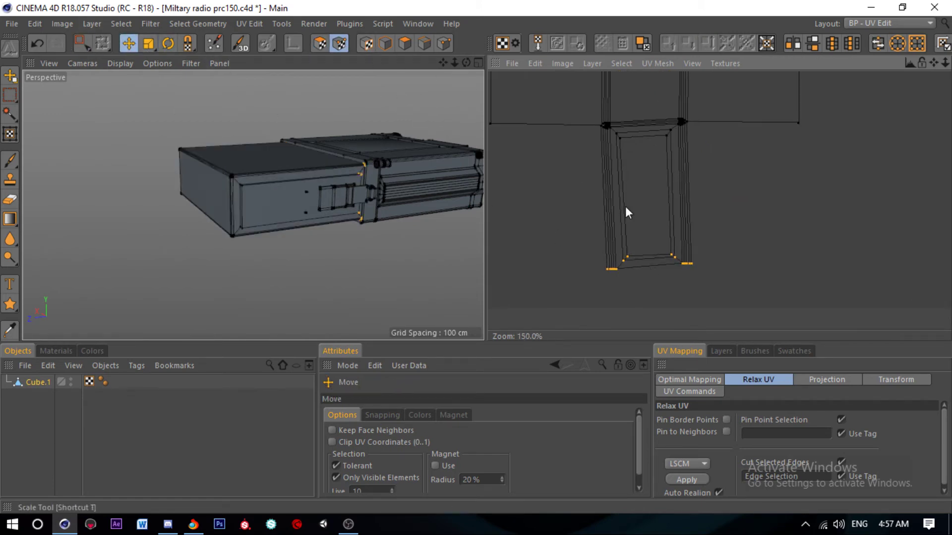
{"action": "mouse_move", "coordinate": [625, 212]}
{"action": "left_mouse_down"}
{"action": "mouse_move", "coordinate": [619, 220]}
{"action": "mouse_move", "coordinate": [660, 233]}
{"action": "mouse_move", "coordinate": [727, 299]}
{"action": "left_mouse_up"}
{"action": "key", "text": "ctrl+z"}
{"action": "left_click", "coordinate": [81, 43]}
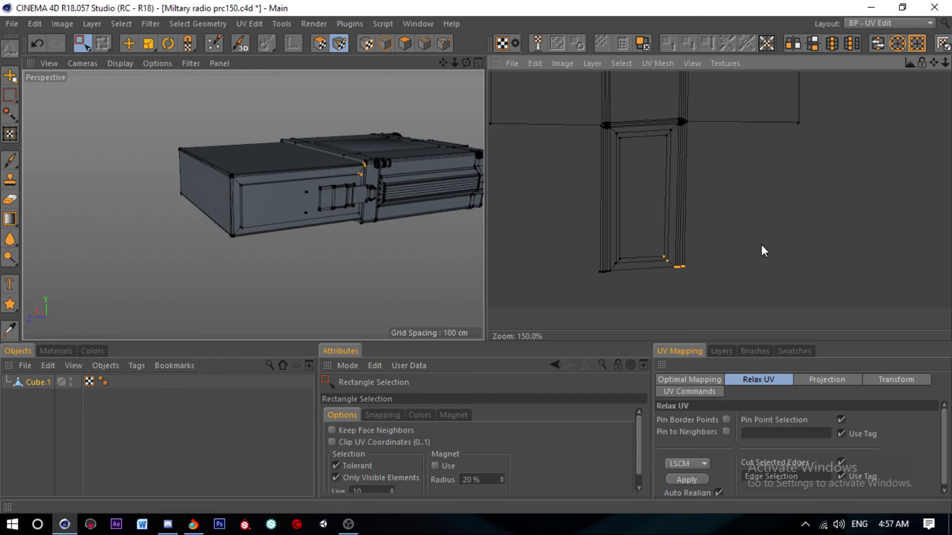
{"action": "key", "text": "ctrl+z"}
Step: Nudge the strip's bottom and top UV points into line to straighten the lower strip
{"action": "left_click", "coordinate": [129, 43]}
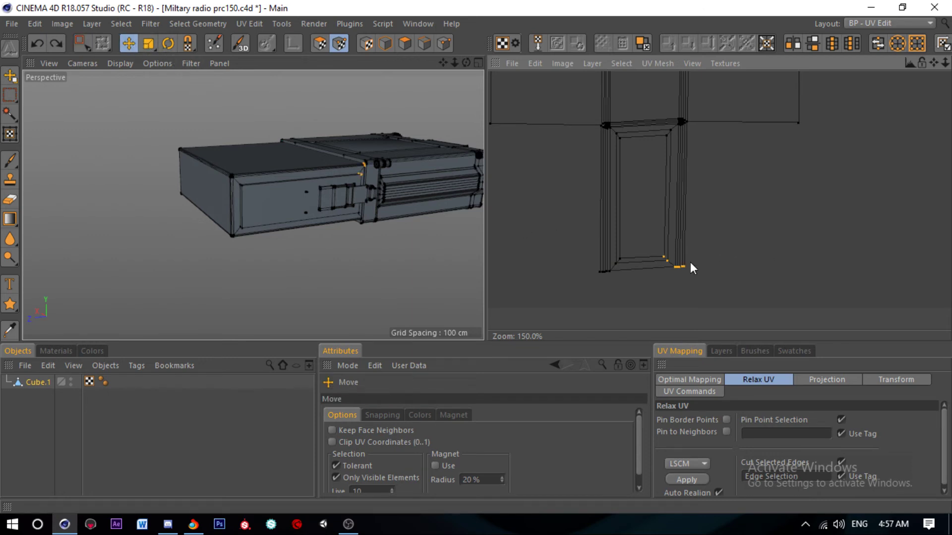
{"action": "left_click_drag", "start_coordinate": [697, 265], "coordinate": [692, 269]}
{"action": "key", "text": "ctrl+z"}
{"action": "scroll", "coordinate": [623, 264], "scroll_direction": "down", "scroll_amount": 2}
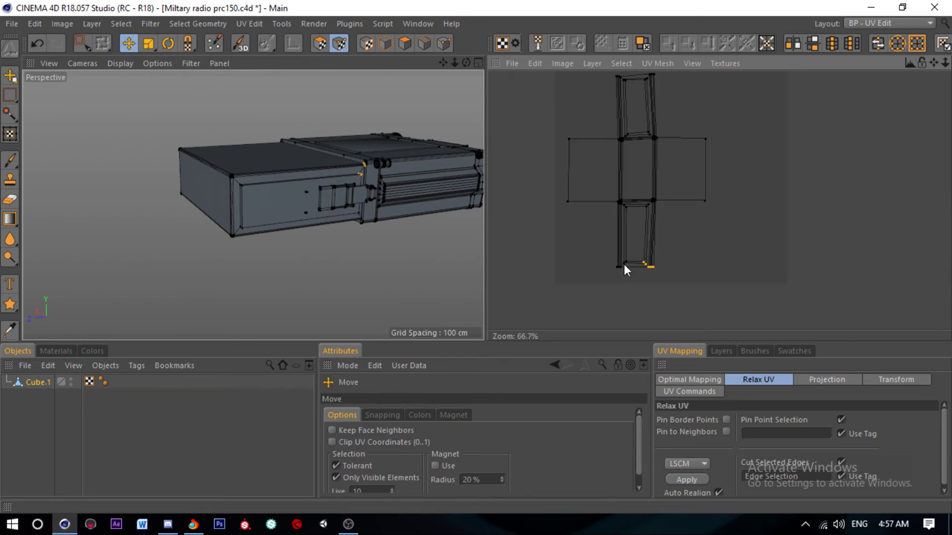
{"action": "scroll", "coordinate": [624, 263], "scroll_direction": "up", "scroll_amount": 3}
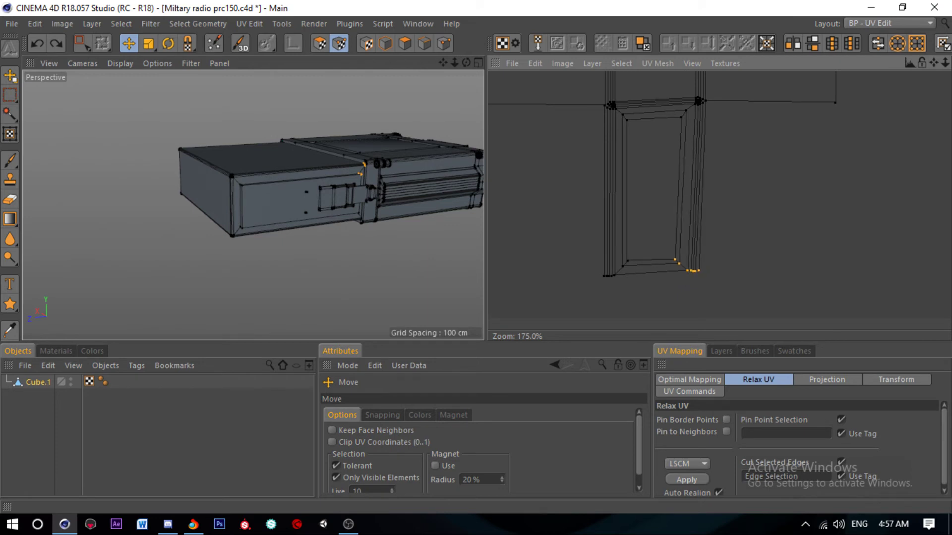
{"action": "left_click_drag", "start_coordinate": [685, 269], "coordinate": [670, 289]}
{"action": "scroll", "coordinate": [669, 290], "scroll_direction": "down", "scroll_amount": 5}
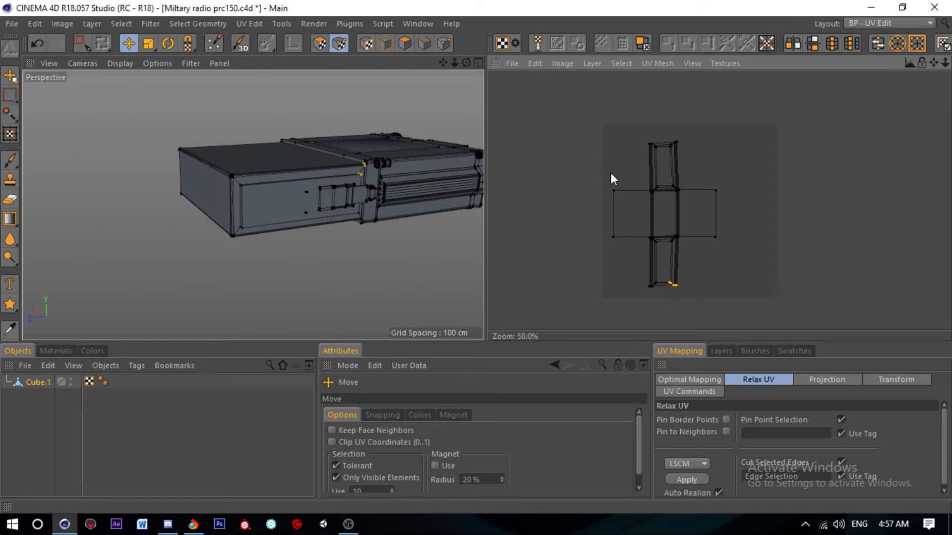
{"action": "key", "text": "0"}
{"action": "scroll", "coordinate": [627, 119], "scroll_direction": "up", "scroll_amount": 1}
{"action": "scroll", "coordinate": [716, 149], "scroll_direction": "up", "scroll_amount": 3}
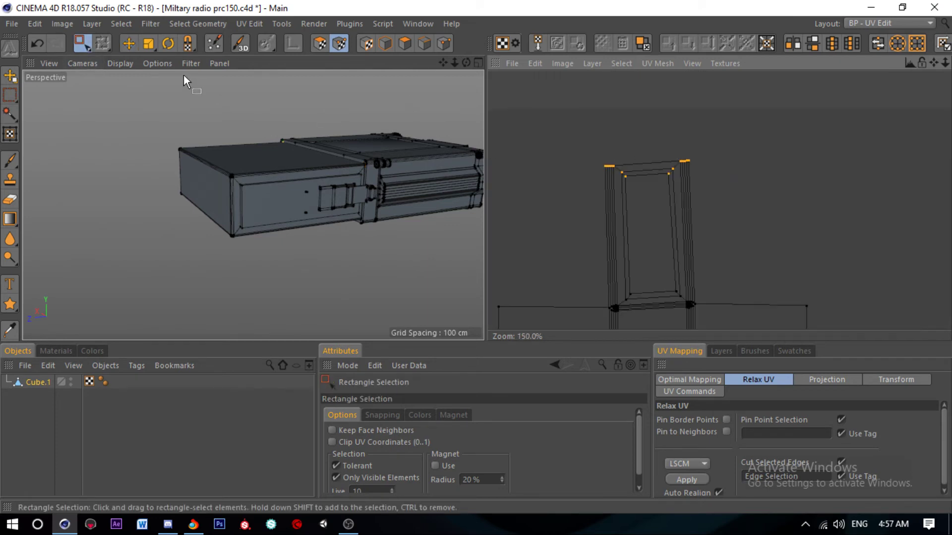
{"action": "key", "text": "e"}
{"action": "left_click_drag", "start_coordinate": [627, 170], "coordinate": [623, 170]}
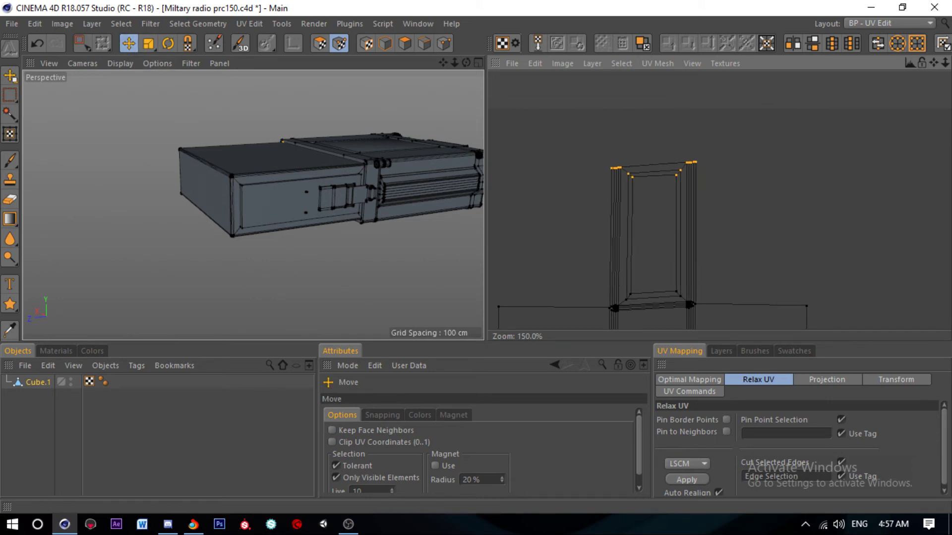
Step: Scale the whole cross island down to a small island and centre it in the UV view
{"action": "left_click", "coordinate": [318, 43]}
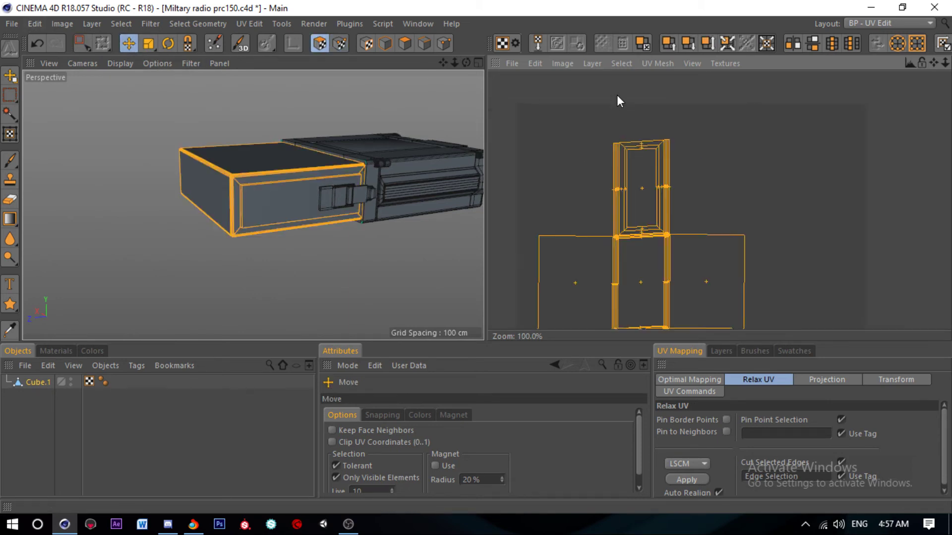
{"action": "scroll", "coordinate": [617, 94], "scroll_direction": "down", "scroll_amount": 2}
{"action": "left_click", "coordinate": [148, 45]}
{"action": "left_click_drag", "start_coordinate": [213, 99], "coordinate": [173, 64]}
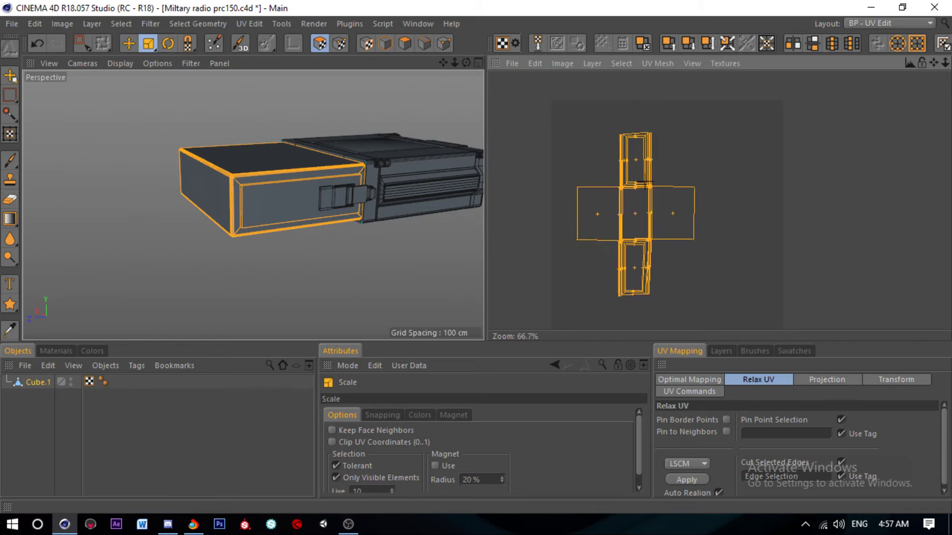
{"action": "key", "text": "e"}
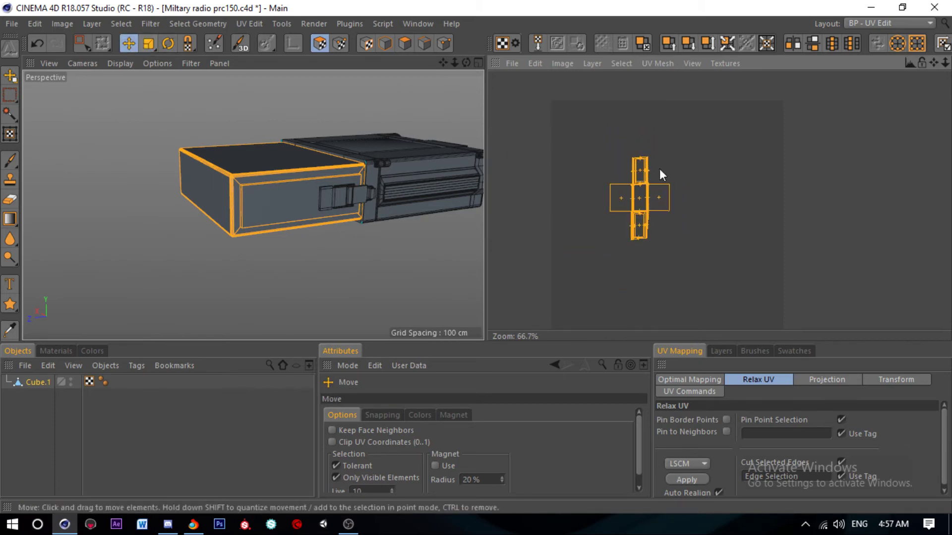
{"action": "scroll", "coordinate": [659, 169], "scroll_direction": "up", "scroll_amount": 2}
{"action": "scroll", "coordinate": [703, 134], "scroll_direction": "down", "scroll_amount": 2}
{"action": "scroll", "coordinate": [703, 134], "scroll_direction": "up", "scroll_amount": 3}
{"action": "middle_click_drag", "start_coordinate": [724, 145], "coordinate": [743, 127]}
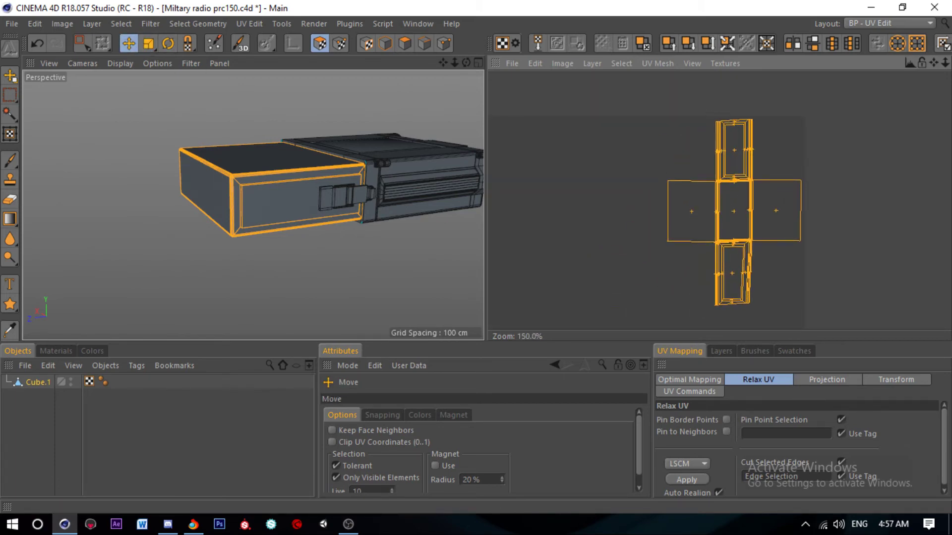
{"action": "scroll", "coordinate": [769, 128], "scroll_direction": "up", "scroll_amount": 2}
{"action": "scroll", "coordinate": [774, 124], "scroll_direction": "up", "scroll_amount": 2}
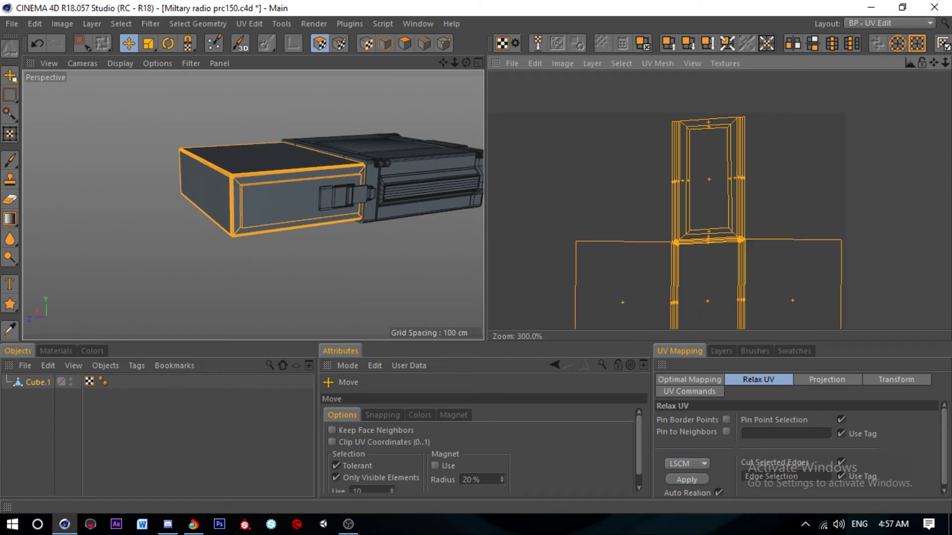
{"action": "scroll", "coordinate": [754, 127], "scroll_direction": "down", "scroll_amount": 4}
{"action": "scroll", "coordinate": [652, 215], "scroll_direction": "down", "scroll_amount": 5}
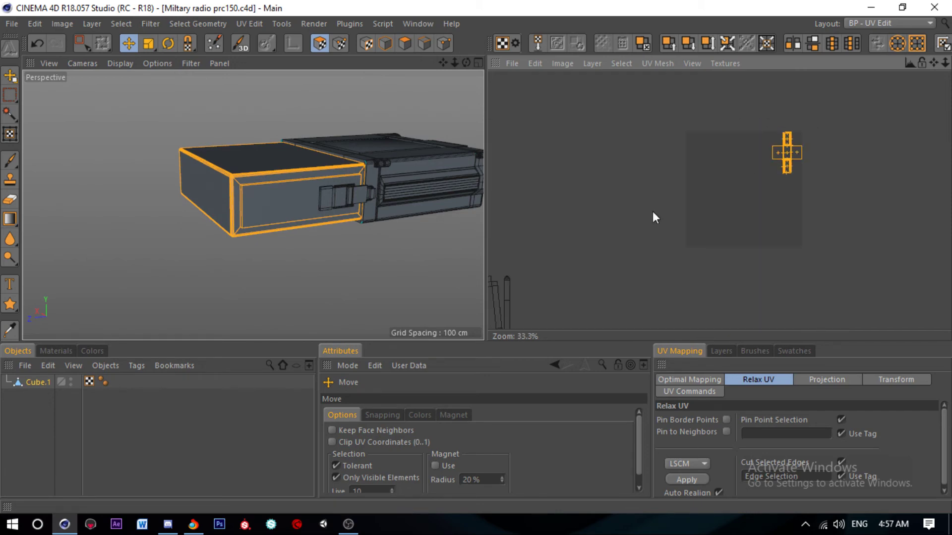
{"action": "scroll", "coordinate": [635, 252], "scroll_direction": "down", "scroll_amount": 6}
Step: Select the radio's middle section on the model and shrink its UV island
{"action": "key", "text": "space"}
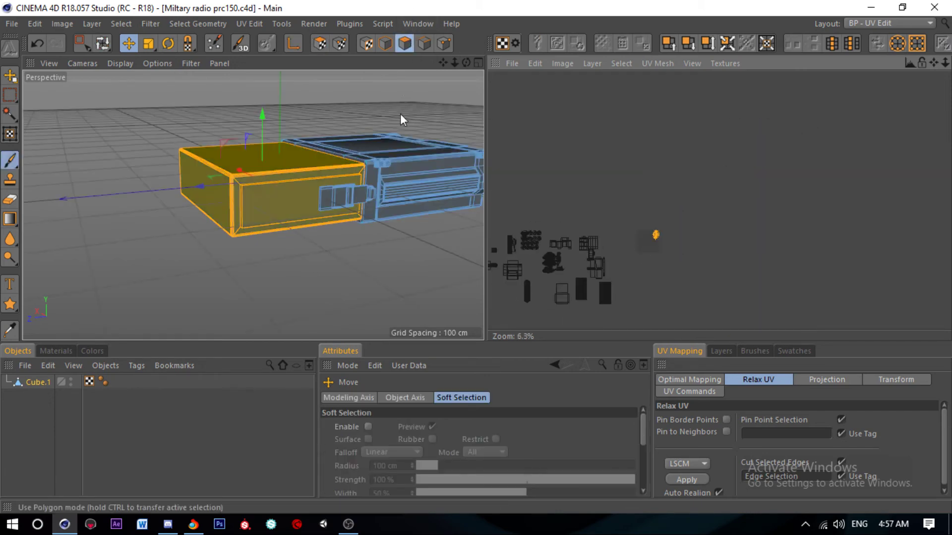
{"action": "left_click", "coordinate": [405, 155]}
{"action": "key", "text": "space"}
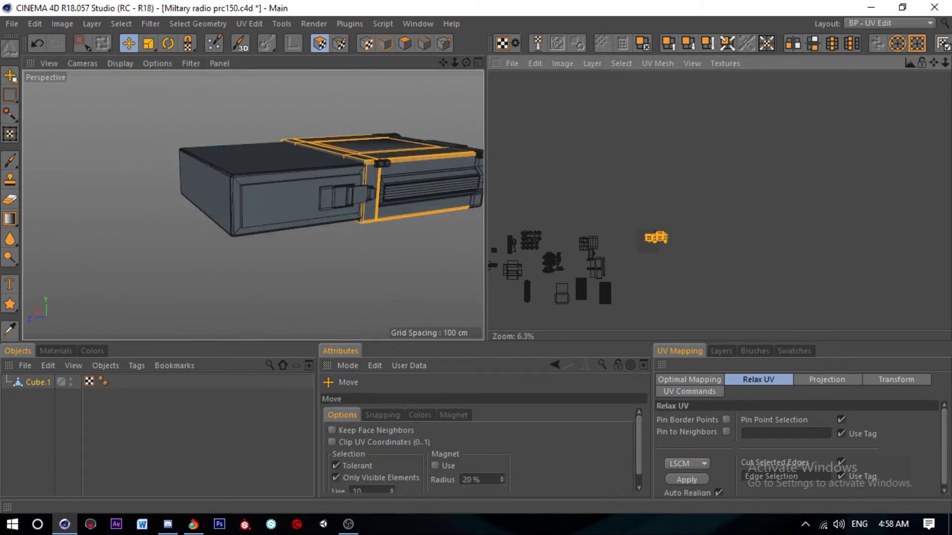
{"action": "key", "text": "o"}
{"action": "scroll", "coordinate": [784, 189], "scroll_direction": "up", "scroll_amount": 3}
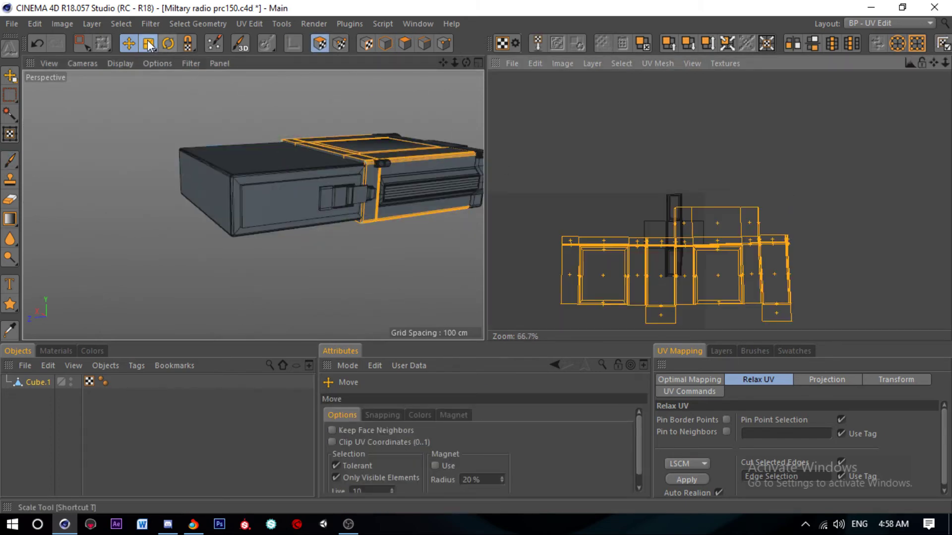
{"action": "key", "text": "t"}
{"action": "mouse_move", "coordinate": [793, 258]}
{"action": "left_mouse_down"}
{"action": "mouse_move", "coordinate": [704, 258]}
{"action": "mouse_move", "coordinate": [613, 228]}
{"action": "left_mouse_up"}
Step: Place the middle-section island beside the cross island and enlarge it to match
{"action": "left_click", "coordinate": [129, 43]}
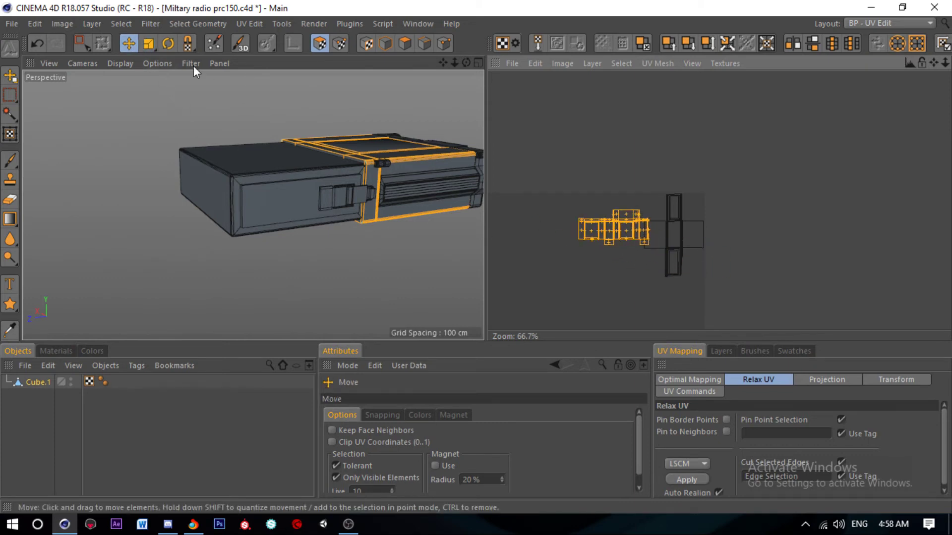
{"action": "left_click", "coordinate": [147, 43]}
{"action": "scroll", "coordinate": [686, 210], "scroll_direction": "up", "scroll_amount": 1}
{"action": "mouse_move", "coordinate": [686, 209]}
{"action": "left_mouse_down"}
{"action": "mouse_move", "coordinate": [628, 227]}
{"action": "mouse_move", "coordinate": [650, 236]}
{"action": "mouse_move", "coordinate": [611, 226]}
{"action": "left_mouse_up"}
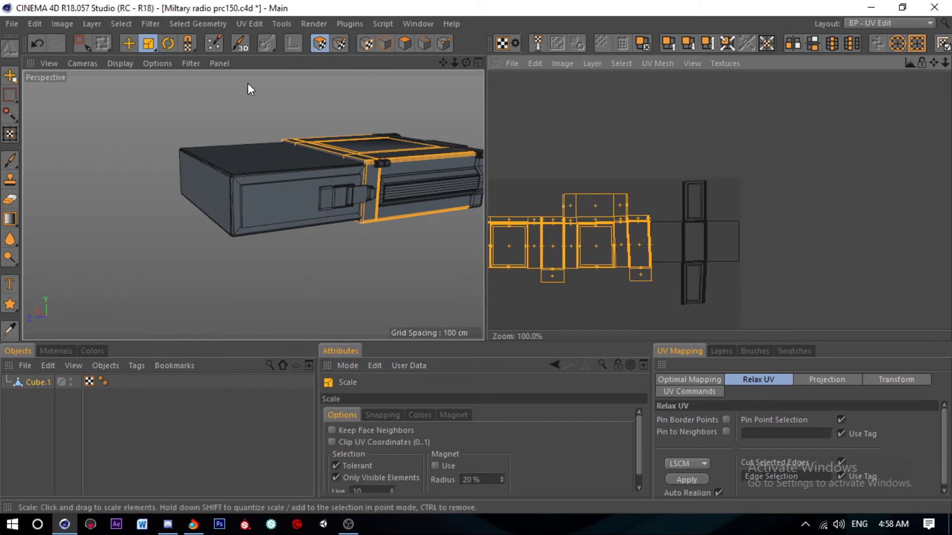
Step: Nudge the middle-section islands slightly up and right against the cross island
{"action": "left_click", "coordinate": [129, 43]}
{"action": "scroll", "coordinate": [699, 225], "scroll_direction": "down", "scroll_amount": 1}
{"action": "scroll", "coordinate": [699, 225], "scroll_direction": "up", "scroll_amount": 4}
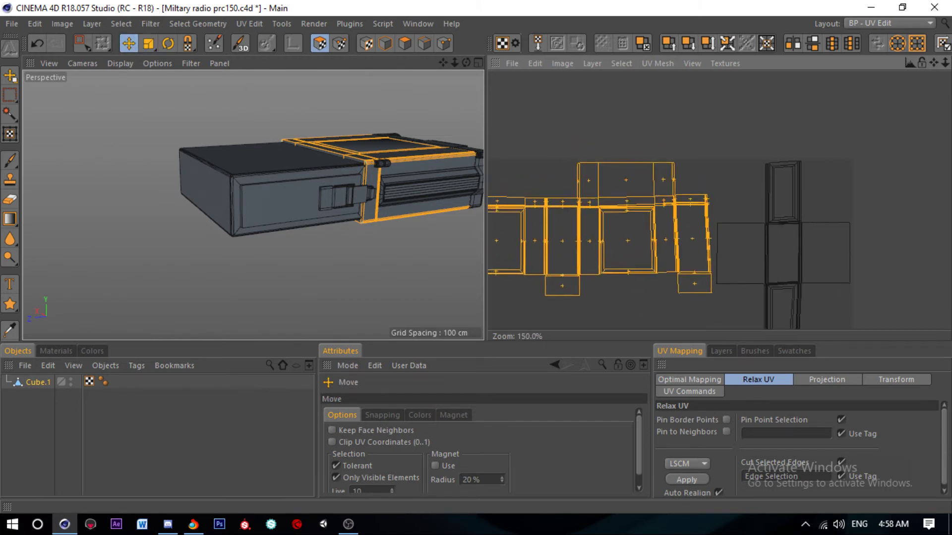
{"action": "left_click_drag", "start_coordinate": [628, 243], "coordinate": [627, 240]}
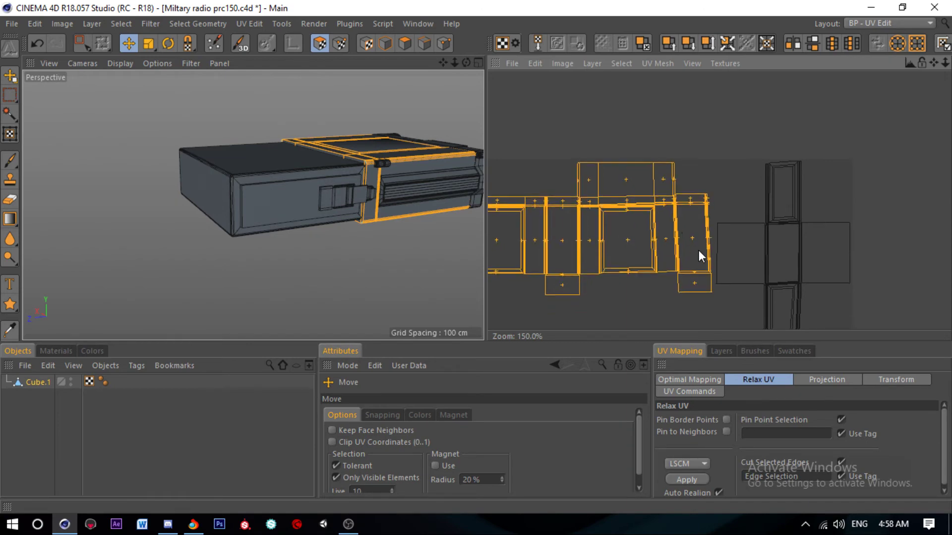
{"action": "scroll", "coordinate": [699, 251], "scroll_direction": "up", "scroll_amount": 2}
{"action": "scroll", "coordinate": [702, 250], "scroll_direction": "up", "scroll_amount": 1}
{"action": "scroll", "coordinate": [701, 250], "scroll_direction": "up", "scroll_amount": 1}
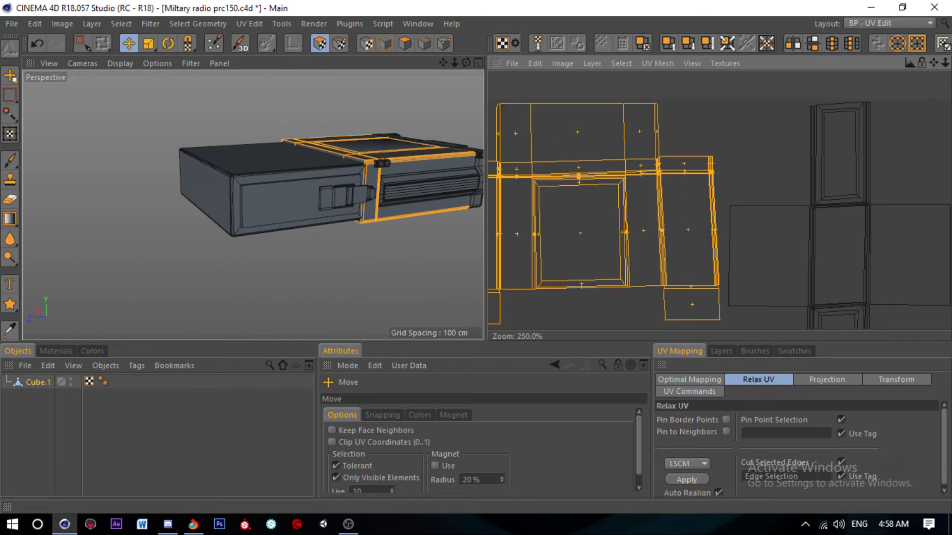
{"action": "left_click_drag", "start_coordinate": [627, 239], "coordinate": [629, 239]}
{"action": "scroll", "coordinate": [294, 151], "scroll_direction": "down", "scroll_amount": 3}
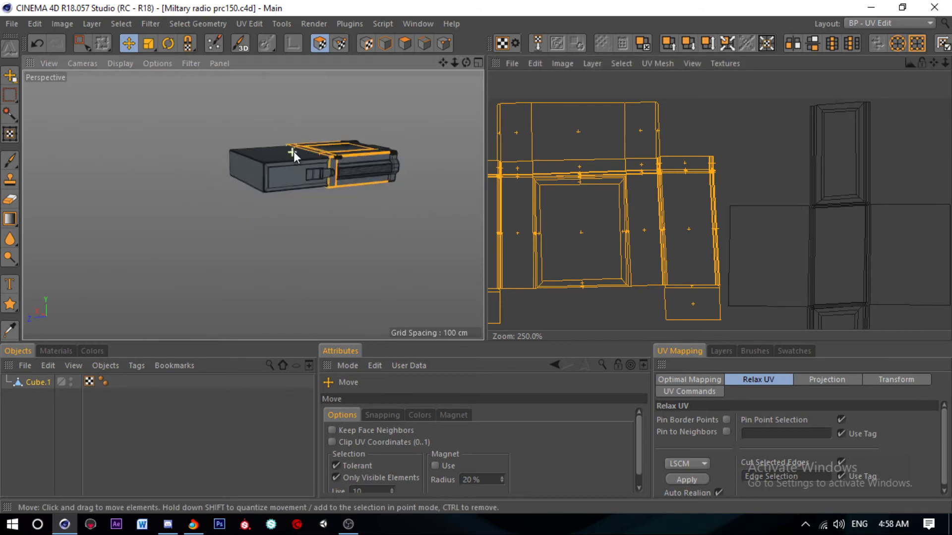
{"action": "scroll", "coordinate": [387, 173], "scroll_direction": "down", "scroll_amount": 3}
{"action": "scroll", "coordinate": [644, 169], "scroll_direction": "down", "scroll_amount": 5}
{"action": "scroll", "coordinate": [346, 162], "scroll_direction": "up", "scroll_amount": 2}
{"action": "scroll", "coordinate": [400, 171], "scroll_direction": "up", "scroll_amount": 3}
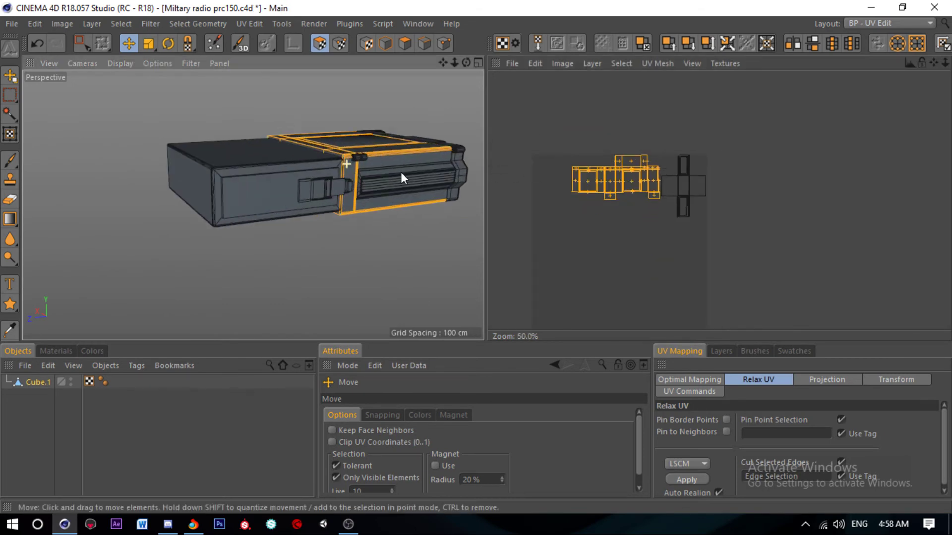
{"action": "scroll", "coordinate": [273, 191], "scroll_direction": "down", "scroll_amount": 2}
{"action": "scroll", "coordinate": [309, 175], "scroll_direction": "up", "scroll_amount": 2}
Step: Loop-select the radio's ribbed groove faces and move their island beside the packed islands
{"action": "key", "text": "u"}
{"action": "key", "text": "l"}
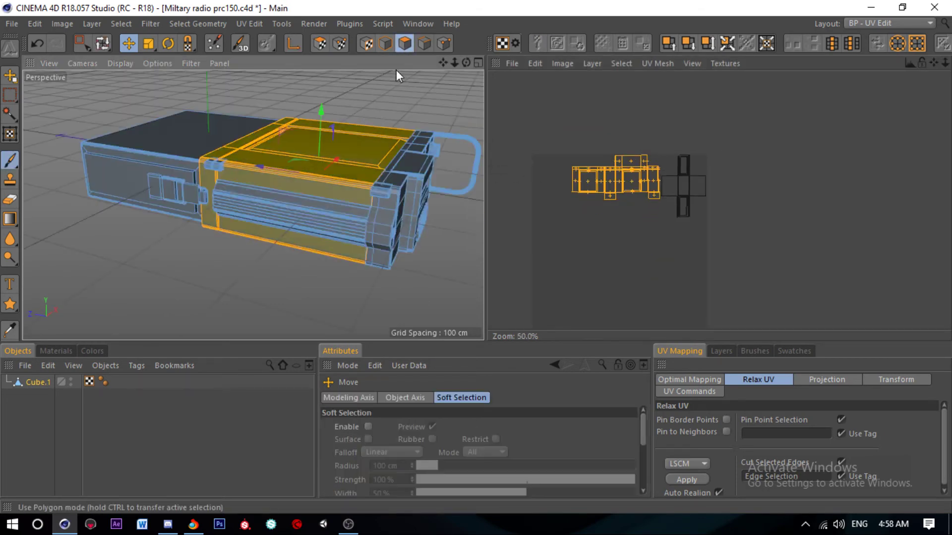
{"action": "left_click", "coordinate": [330, 220]}
{"action": "scroll", "coordinate": [704, 136], "scroll_direction": "down", "scroll_amount": 3}
{"action": "scroll", "coordinate": [699, 141], "scroll_direction": "down", "scroll_amount": 2}
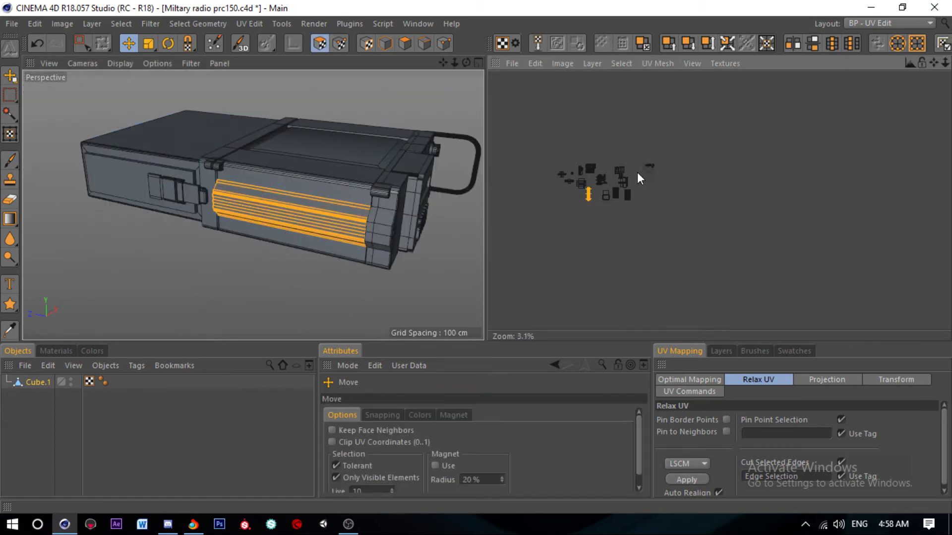
{"action": "scroll", "coordinate": [574, 187], "scroll_direction": "up", "scroll_amount": 2}
{"action": "scroll", "coordinate": [807, 179], "scroll_direction": "up", "scroll_amount": 3}
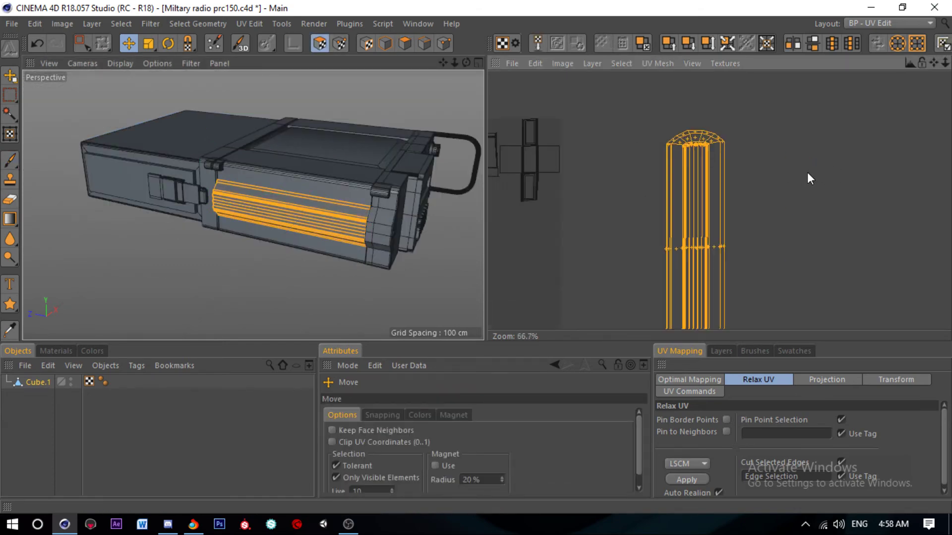
{"action": "left_click_drag", "start_coordinate": [807, 179], "coordinate": [718, 185]}
{"action": "scroll", "coordinate": [725, 178], "scroll_direction": "down", "scroll_amount": 2}
{"action": "scroll", "coordinate": [766, 185], "scroll_direction": "down", "scroll_amount": 1}
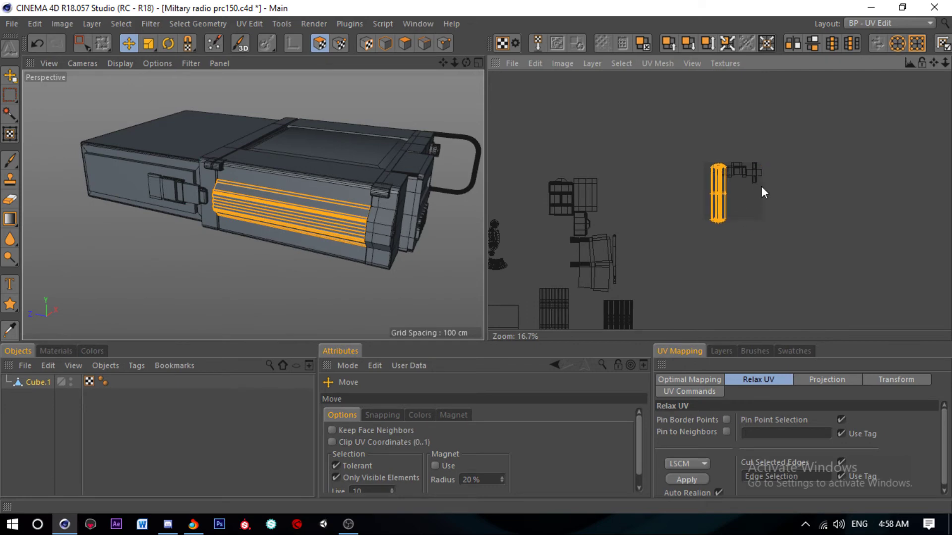
Step: Resize the striped groove island smaller and move it left of the other shells
{"action": "left_click", "coordinate": [144, 45]}
{"action": "scroll", "coordinate": [788, 174], "scroll_direction": "up", "scroll_amount": 3}
{"action": "left_click_drag", "start_coordinate": [597, 168], "coordinate": [620, 168]}
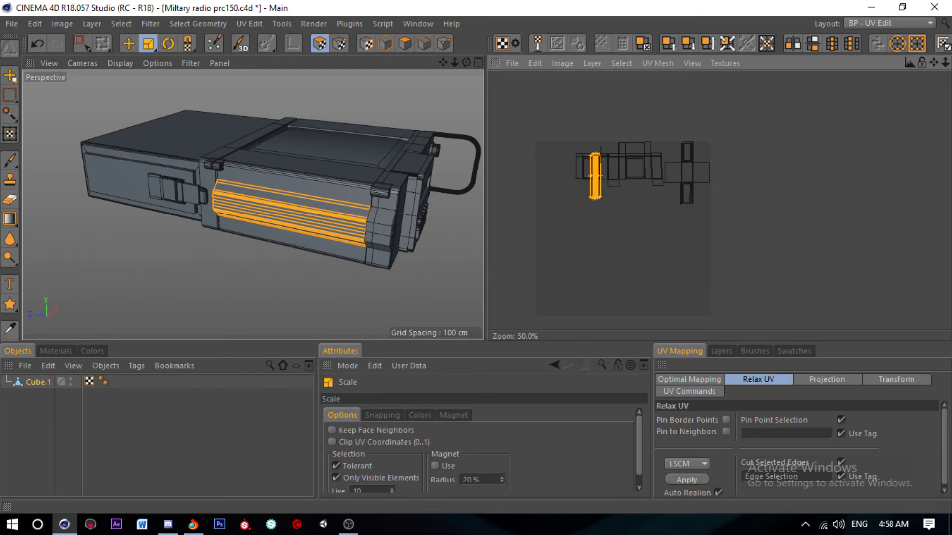
{"action": "scroll", "coordinate": [653, 177], "scroll_direction": "up", "scroll_amount": 5}
{"action": "left_click_drag", "start_coordinate": [620, 161], "coordinate": [630, 168]}
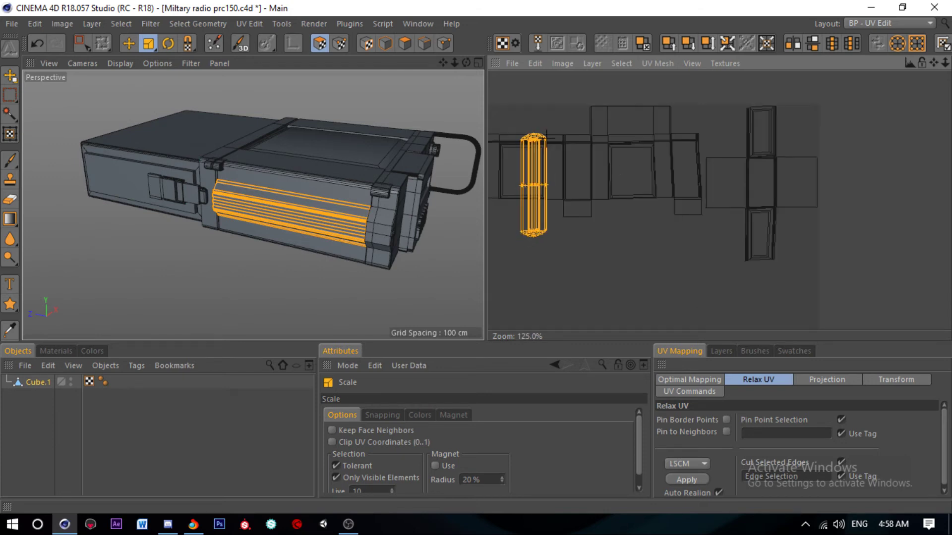
{"action": "scroll", "coordinate": [673, 167], "scroll_direction": "down", "scroll_amount": 3}
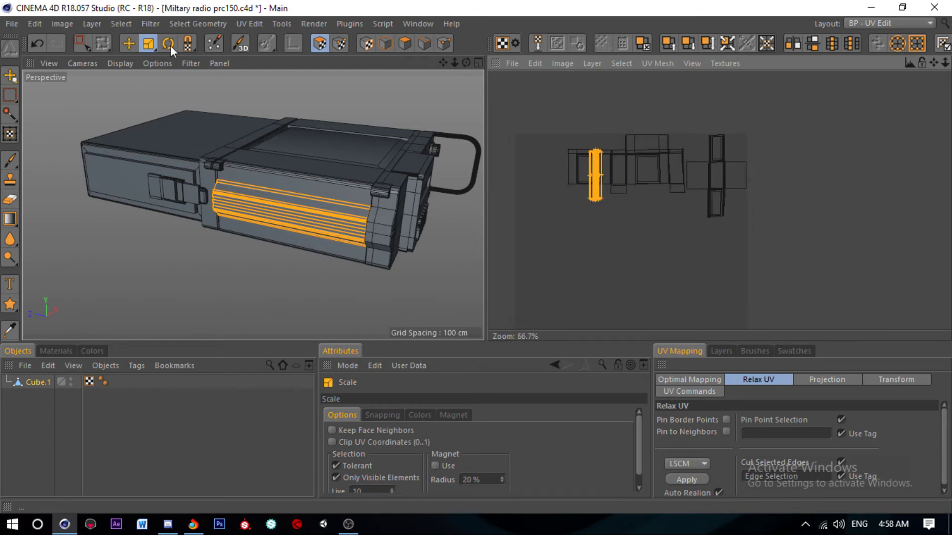
{"action": "key", "text": "e"}
{"action": "left_click_drag", "start_coordinate": [595, 176], "coordinate": [542, 165]}
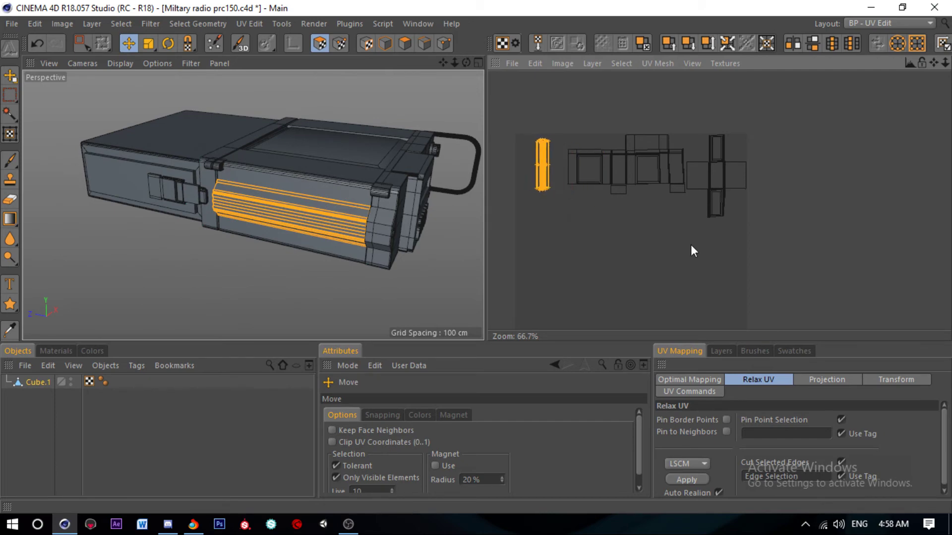
Step: Rotate the striped island 90° via UV Transform, with scale 1 on both axes
{"action": "left_click", "coordinate": [902, 380]}
{"action": "double_click", "coordinate": [726, 431]}
{"action": "type", "text": "1.3"}
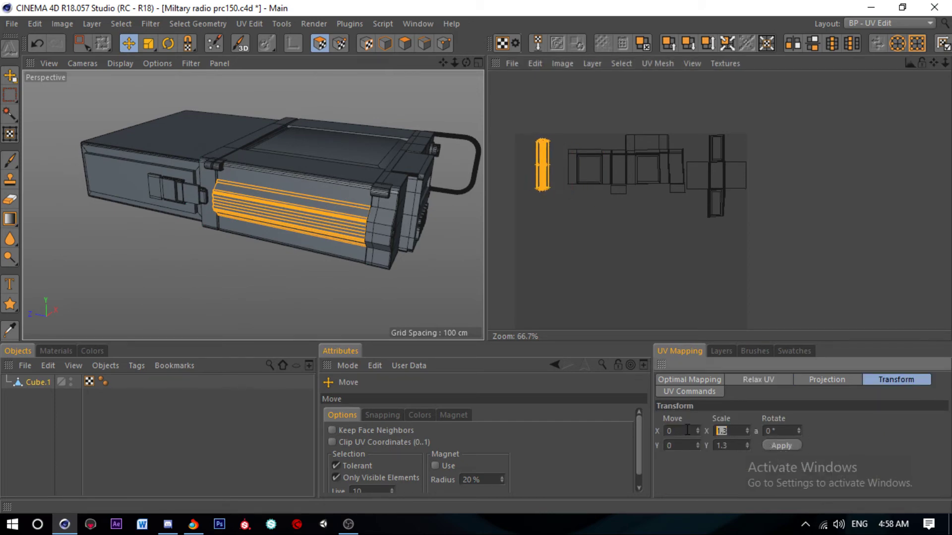
{"action": "double_click", "coordinate": [726, 445]}
{"action": "type", "text": "1"}
{"action": "double_click", "coordinate": [782, 432]}
{"action": "type", "text": "90"}
{"action": "left_click", "coordinate": [791, 446]}
Step: Place the rotated striped island against the other shells and deselect it
{"action": "scroll", "coordinate": [476, 152], "scroll_direction": "up", "scroll_amount": 3}
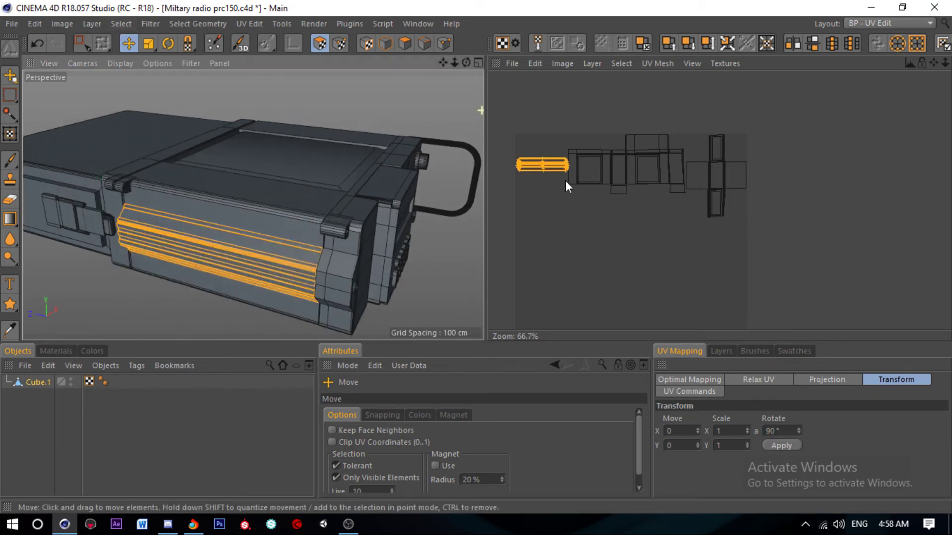
{"action": "scroll", "coordinate": [565, 181], "scroll_direction": "up", "scroll_amount": 3}
{"action": "mouse_move", "coordinate": [562, 144]}
{"action": "left_mouse_down"}
{"action": "mouse_move", "coordinate": [606, 129]}
{"action": "mouse_move", "coordinate": [653, 153]}
{"action": "left_mouse_up"}
{"action": "scroll", "coordinate": [609, 135], "scroll_direction": "up", "scroll_amount": 3}
{"action": "left_click", "coordinate": [661, 132]}
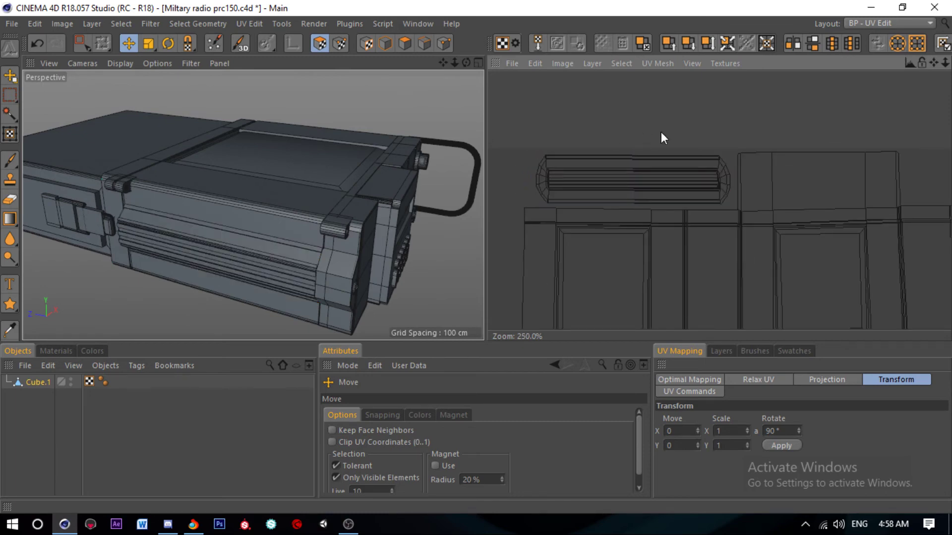
{"action": "scroll", "coordinate": [313, 171], "scroll_direction": "down", "scroll_amount": 3}
{"action": "scroll", "coordinate": [349, 196], "scroll_direction": "up", "scroll_amount": 3}
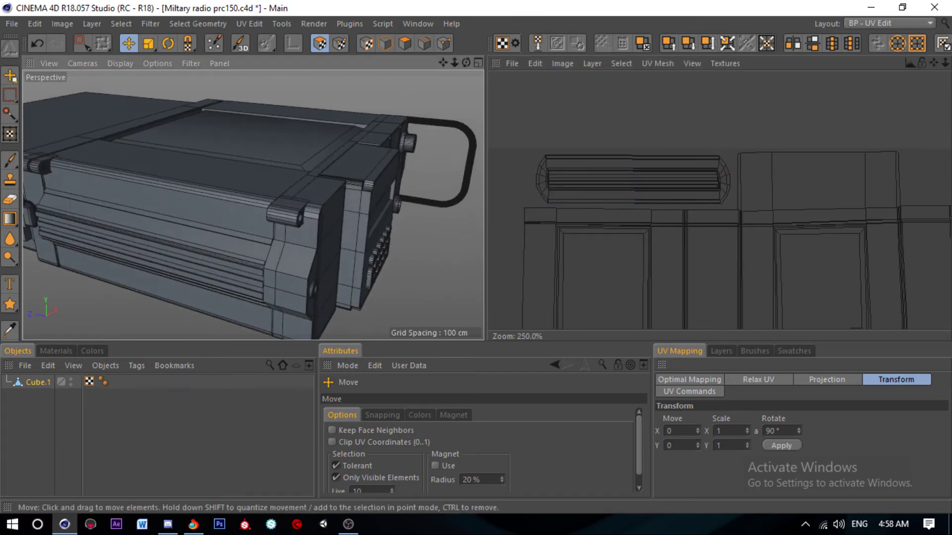
{"action": "left_click", "coordinate": [404, 44]}
Step: Select both knobs on the radio and move their UV islands away from the main shells
{"action": "left_click", "coordinate": [299, 212]}
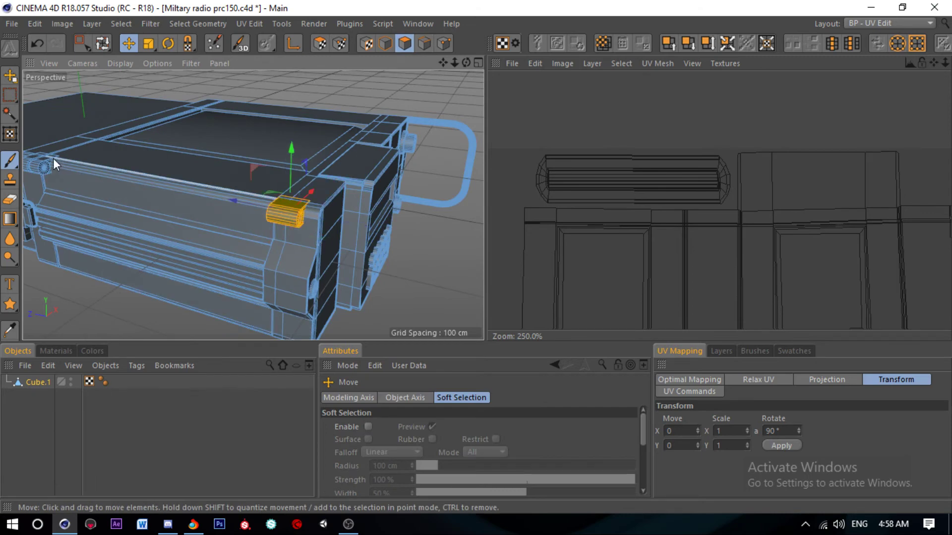
{"action": "left_click", "coordinate": [37, 165], "text": "shift"}
{"action": "left_click", "coordinate": [320, 43]}
{"action": "scroll", "coordinate": [689, 124], "scroll_direction": "down", "scroll_amount": 3}
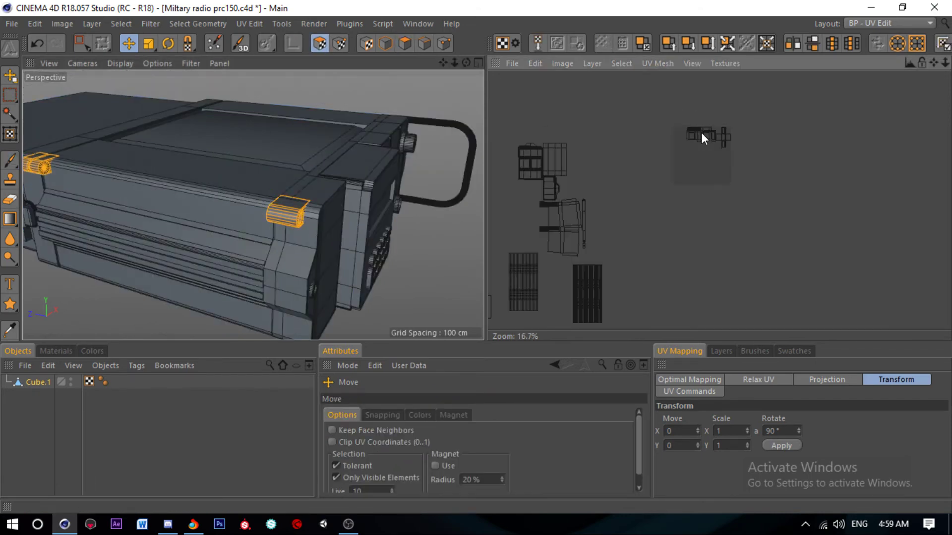
{"action": "scroll", "coordinate": [644, 168], "scroll_direction": "down", "scroll_amount": 2}
{"action": "scroll", "coordinate": [644, 168], "scroll_direction": "up", "scroll_amount": 1}
{"action": "scroll", "coordinate": [442, 173], "scroll_direction": "down", "scroll_amount": 2}
{"action": "scroll", "coordinate": [531, 164], "scroll_direction": "down", "scroll_amount": 1}
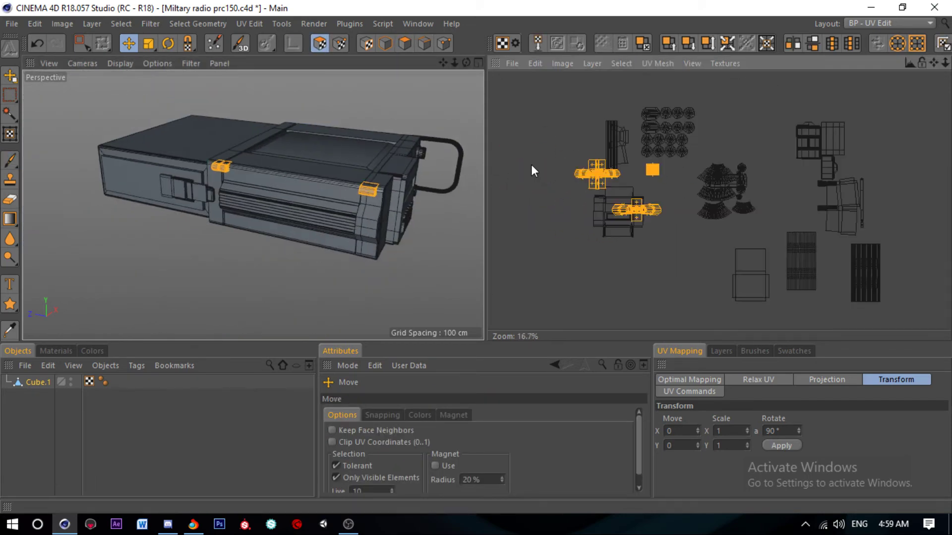
{"action": "scroll", "coordinate": [329, 168], "scroll_direction": "down", "scroll_amount": 2}
{"action": "left_click_drag", "start_coordinate": [594, 170], "coordinate": [824, 163]}
{"action": "left_click_drag", "start_coordinate": [615, 190], "coordinate": [670, 174]}
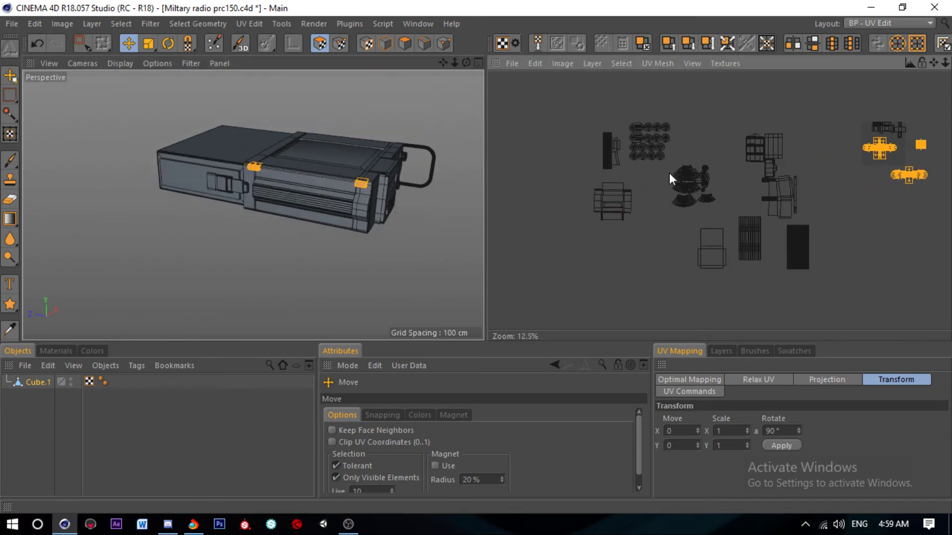
{"action": "scroll", "coordinate": [338, 147], "scroll_direction": "up", "scroll_amount": 3}
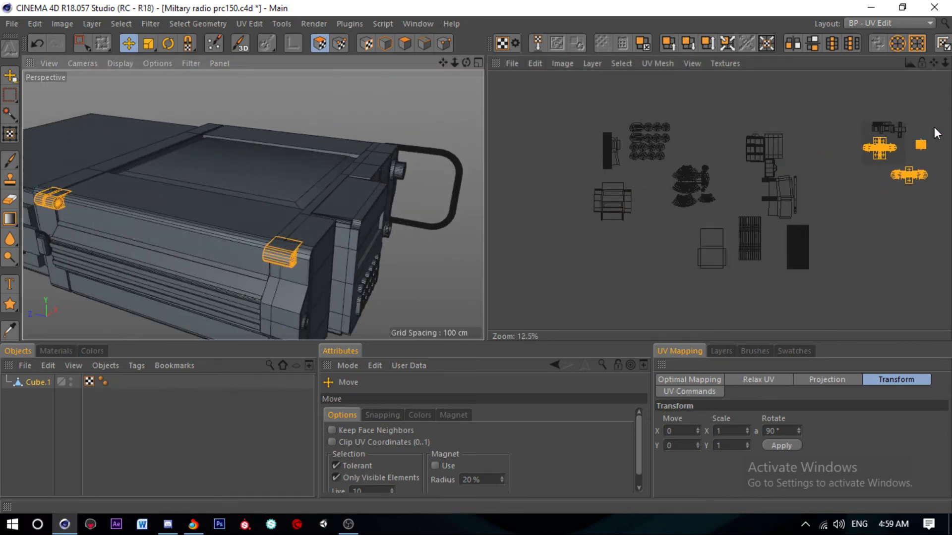
{"action": "scroll", "coordinate": [900, 141], "scroll_direction": "up", "scroll_amount": 2}
{"action": "scroll", "coordinate": [800, 134], "scroll_direction": "up", "scroll_amount": 1}
{"action": "scroll", "coordinate": [783, 139], "scroll_direction": "down", "scroll_amount": 1}
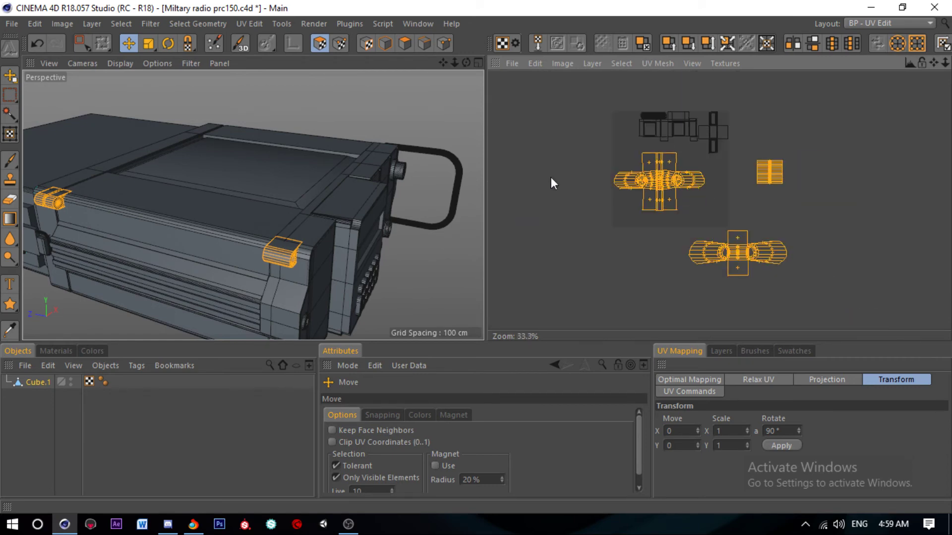
Step: Box-select the lower knob island and move it up and left
{"action": "key", "text": "0"}
{"action": "left_click_drag", "start_coordinate": [676, 230], "coordinate": [817, 290]}
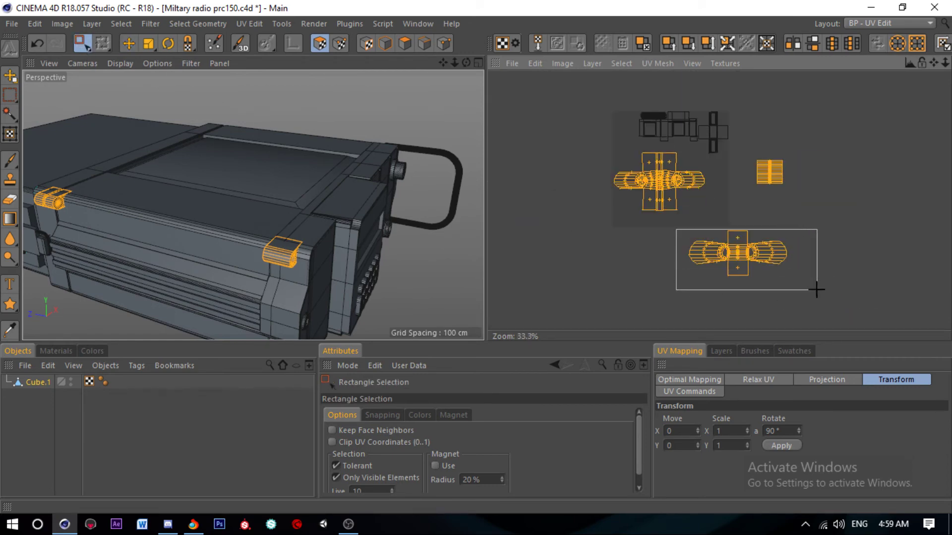
{"action": "left_click", "coordinate": [128, 43]}
{"action": "scroll", "coordinate": [644, 172], "scroll_direction": "up", "scroll_amount": 1}
{"action": "left_click_drag", "start_coordinate": [645, 172], "coordinate": [653, 113]}
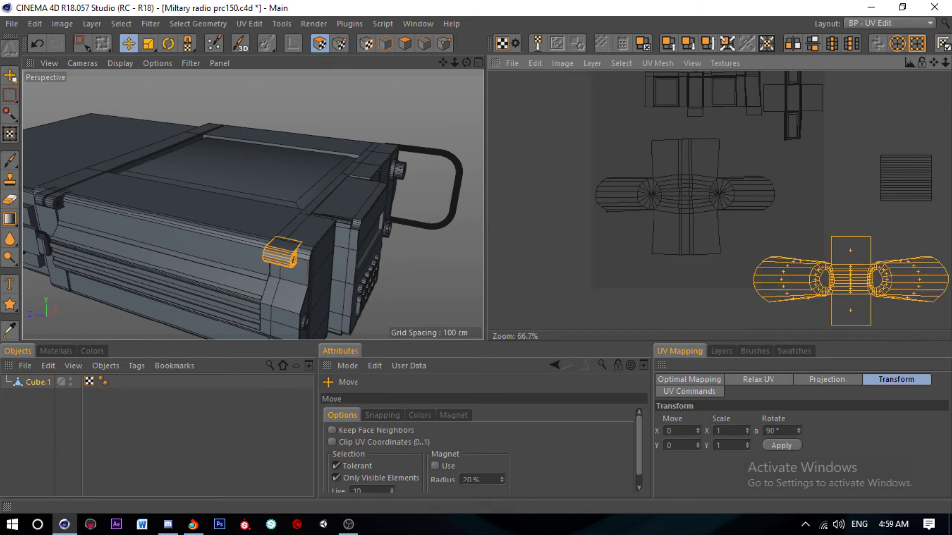
{"action": "left_click_drag", "start_coordinate": [850, 281], "coordinate": [823, 245]}
Step: Box-select the small striped island and move it up beside the knob islands
{"action": "key", "text": "0"}
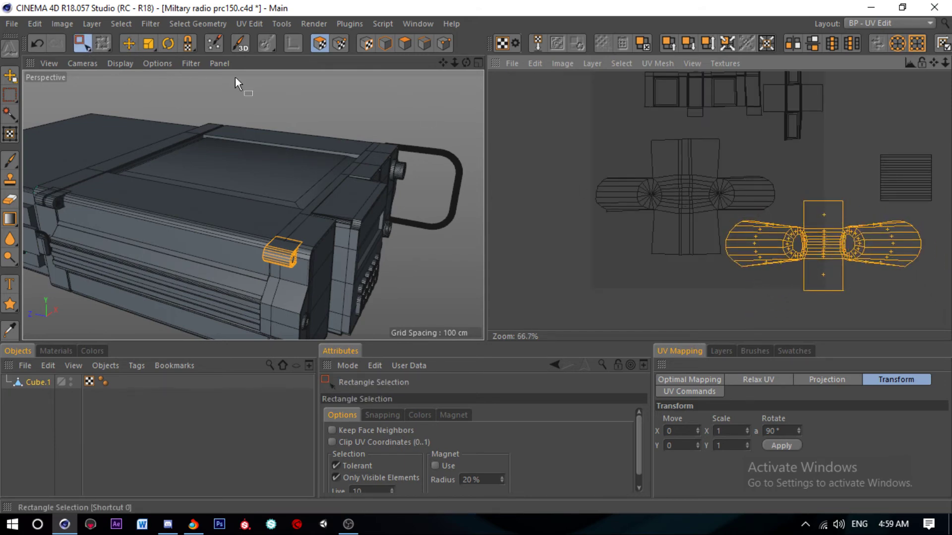
{"action": "left_click_drag", "start_coordinate": [860, 145], "coordinate": [944, 208]}
{"action": "key", "text": "e"}
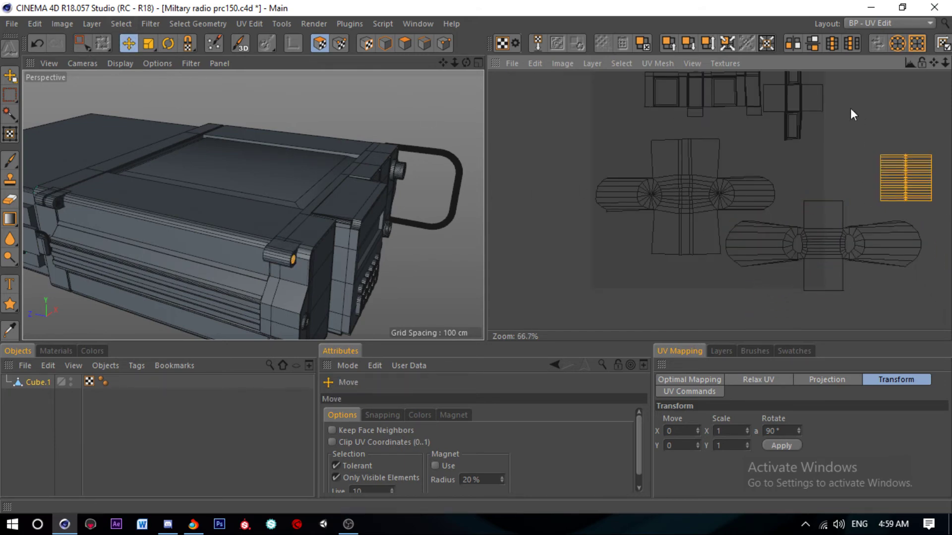
{"action": "mouse_move", "coordinate": [852, 114]}
{"action": "left_mouse_down"}
{"action": "mouse_move", "coordinate": [688, 92]}
{"action": "mouse_move", "coordinate": [700, 87]}
{"action": "left_mouse_up"}
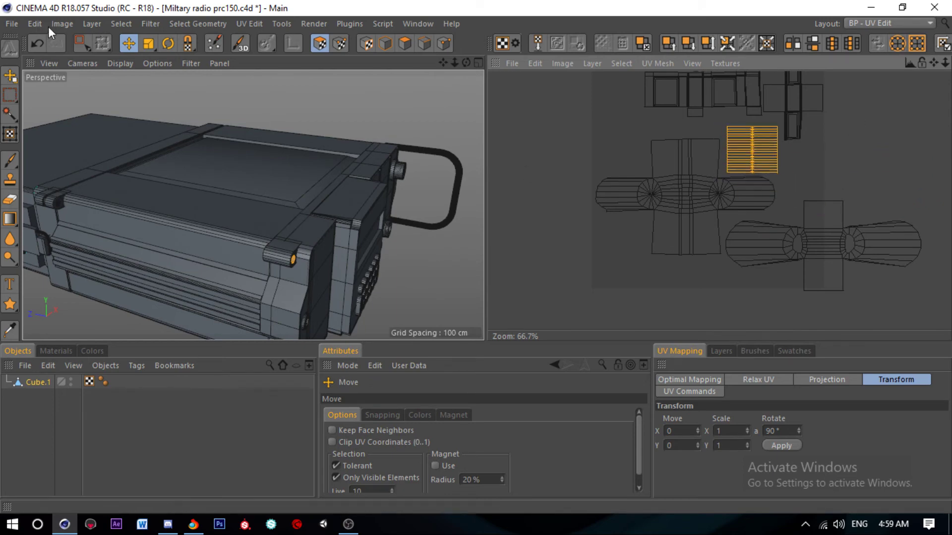
{"action": "key", "text": "0"}
{"action": "left_click", "coordinate": [405, 43]}
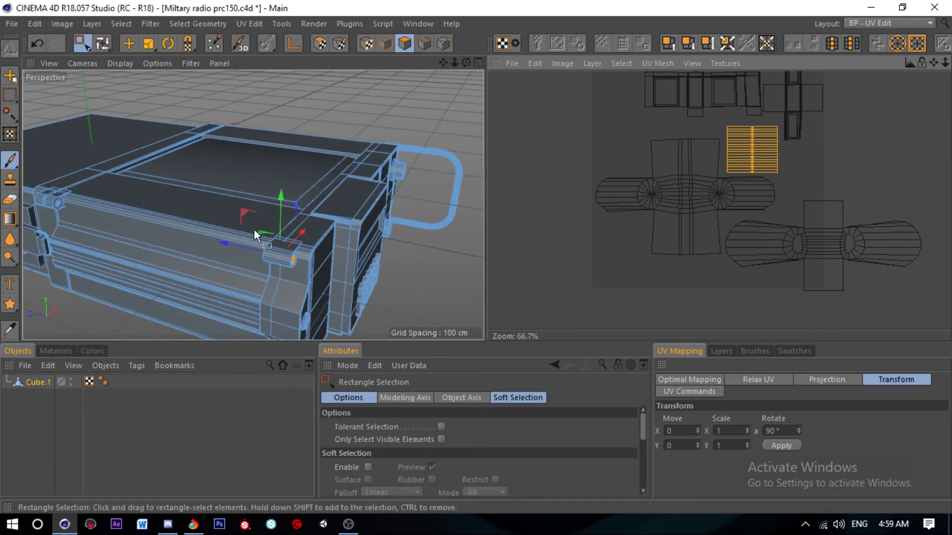
Step: Reselect both knobs, shrink their UV islands and move them beside the main shells
{"action": "left_click", "coordinate": [129, 44]}
{"action": "left_click", "coordinate": [277, 251]}
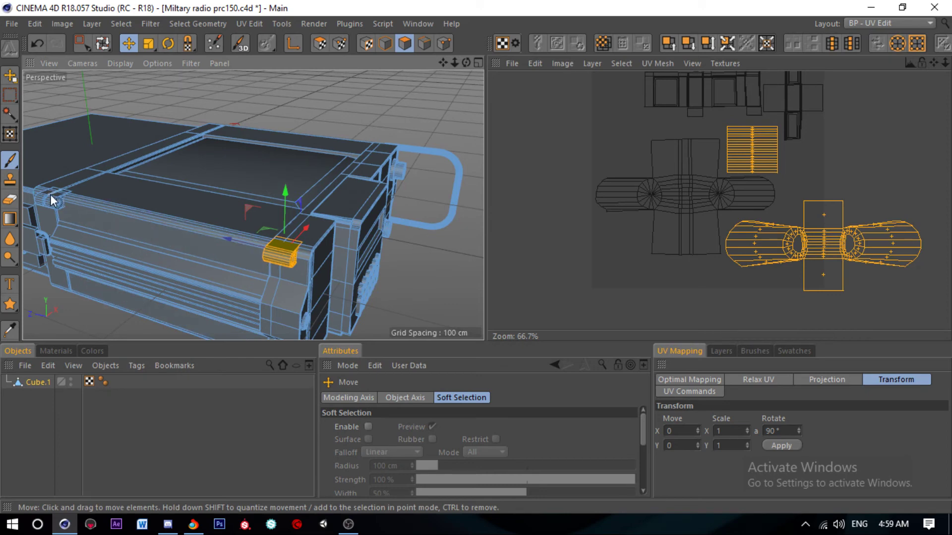
{"action": "left_click", "coordinate": [52, 197], "text": "shift"}
{"action": "left_click", "coordinate": [323, 43]}
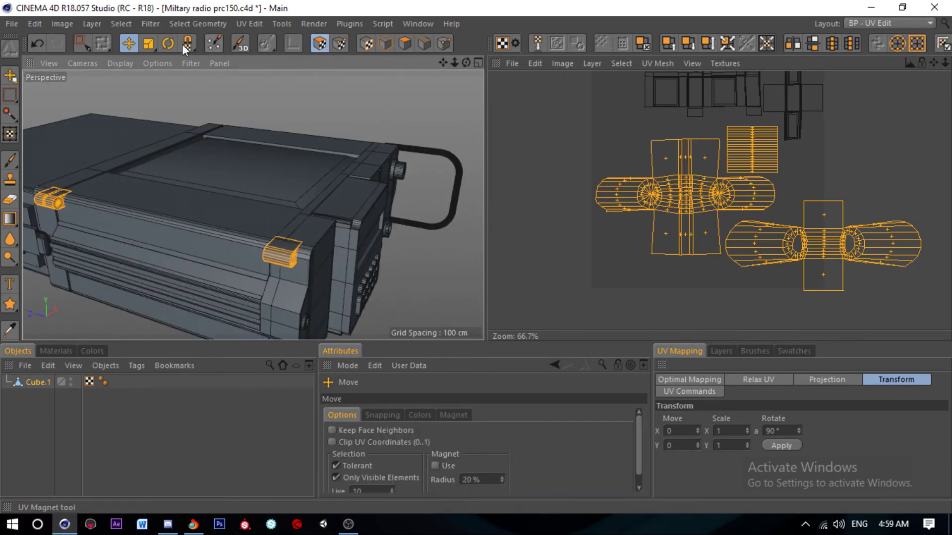
{"action": "key", "text": "t"}
{"action": "left_click_drag", "start_coordinate": [759, 209], "coordinate": [620, 208]}
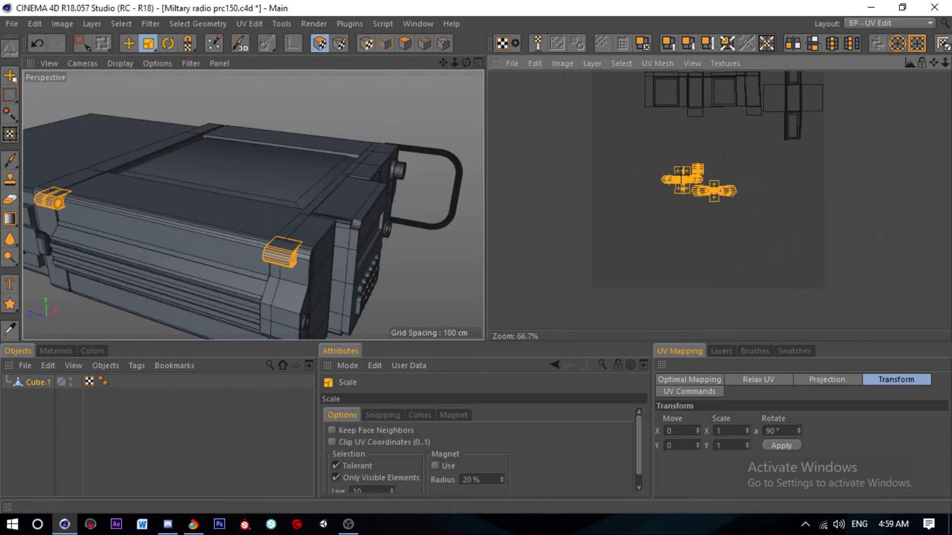
{"action": "scroll", "coordinate": [670, 133], "scroll_direction": "up", "scroll_amount": 1}
{"action": "left_click_drag", "start_coordinate": [669, 133], "coordinate": [661, 209]}
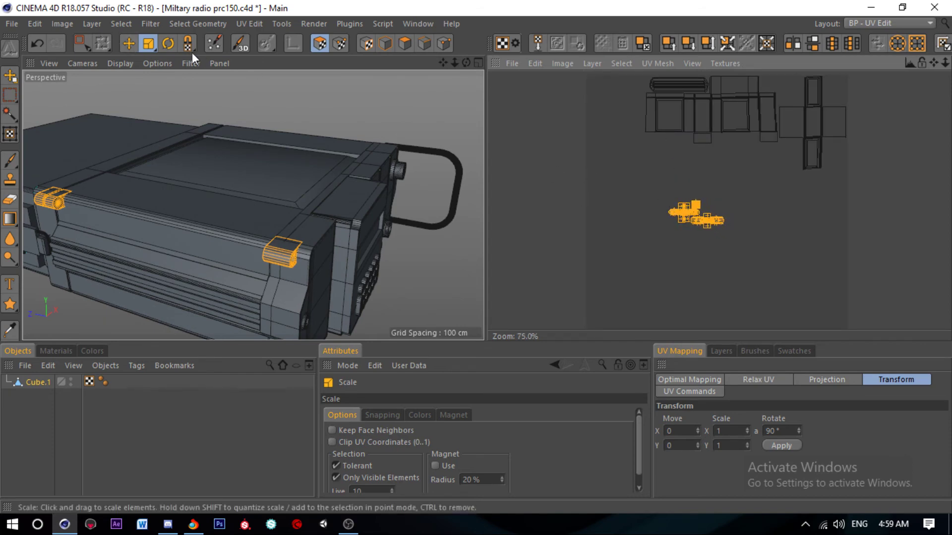
{"action": "left_click_drag", "start_coordinate": [332, 91], "coordinate": [348, 91]}
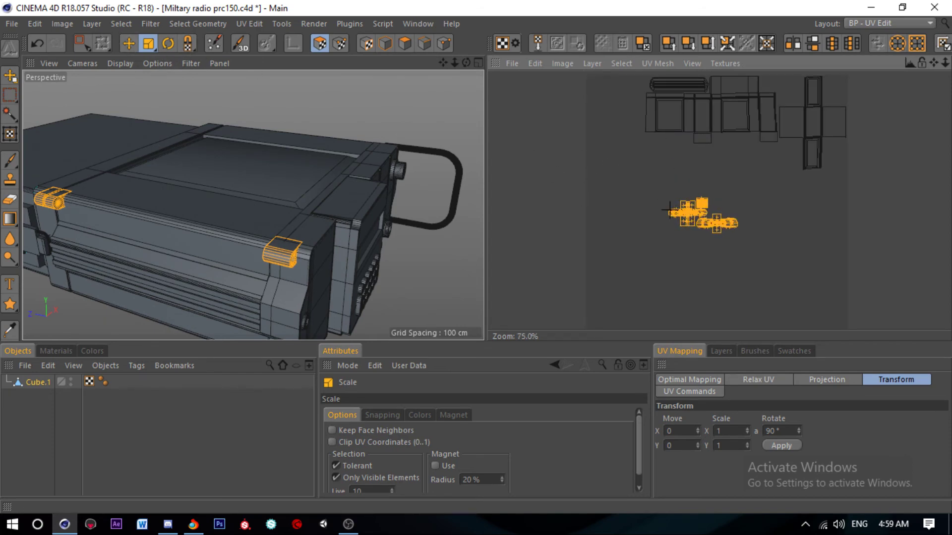
{"action": "left_click", "coordinate": [128, 44]}
{"action": "left_click_drag", "start_coordinate": [679, 208], "coordinate": [616, 127]}
Step: Fine-tune the knob islands' size, shrinking then slightly enlarging them
{"action": "scroll", "coordinate": [620, 124], "scroll_direction": "up", "scroll_amount": 1}
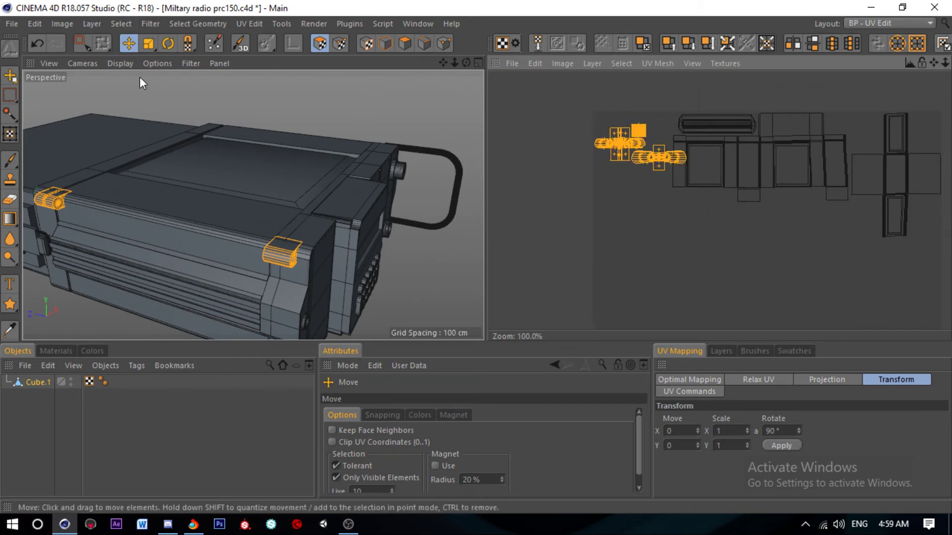
{"action": "key", "text": "t"}
{"action": "scroll", "coordinate": [563, 110], "scroll_direction": "up", "scroll_amount": 3}
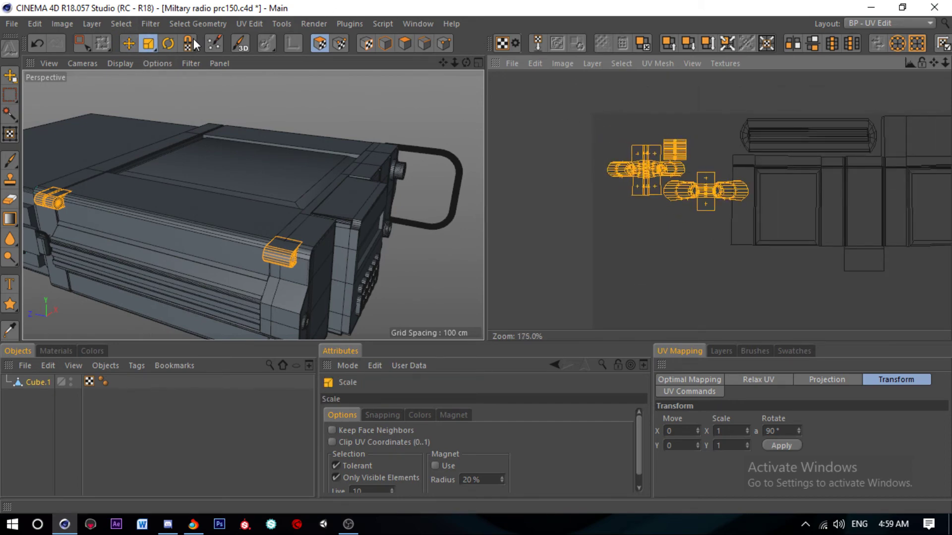
{"action": "key", "text": "e"}
{"action": "scroll", "coordinate": [610, 119], "scroll_direction": "up", "scroll_amount": 4}
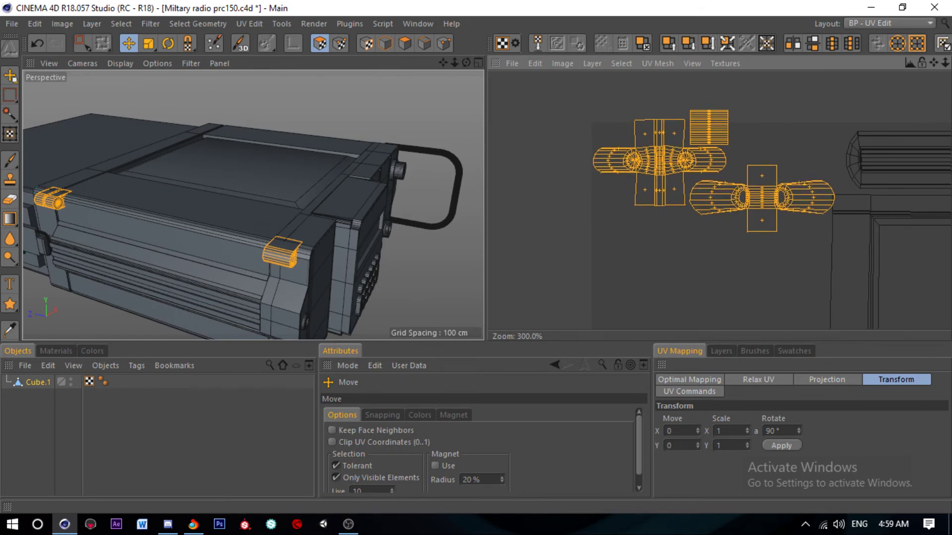
{"action": "left_click", "coordinate": [148, 44]}
{"action": "mouse_move", "coordinate": [734, 162]}
{"action": "left_mouse_down"}
{"action": "mouse_move", "coordinate": [720, 163]}
{"action": "mouse_move", "coordinate": [770, 172]}
{"action": "left_mouse_up"}
{"action": "left_click", "coordinate": [128, 43]}
{"action": "scroll", "coordinate": [766, 166], "scroll_direction": "up", "scroll_amount": 2}
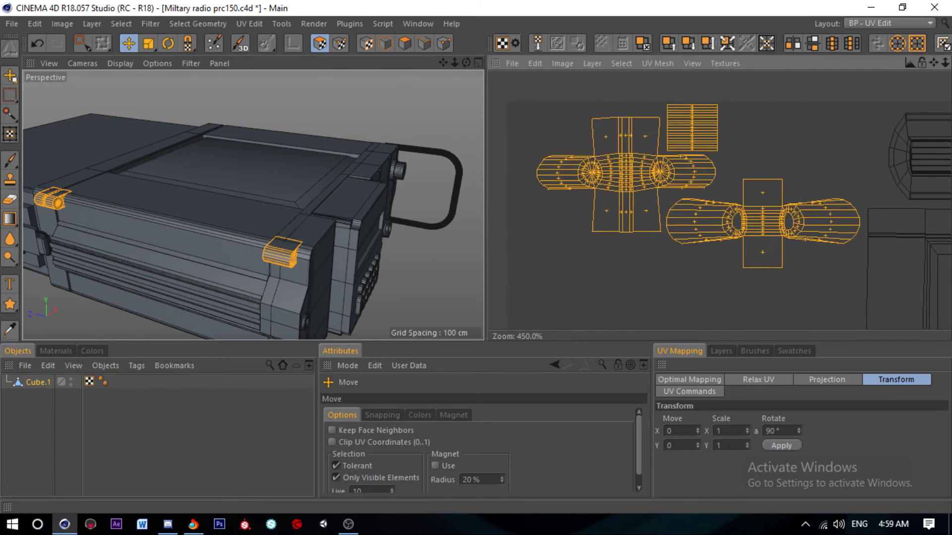
{"action": "left_click", "coordinate": [148, 44]}
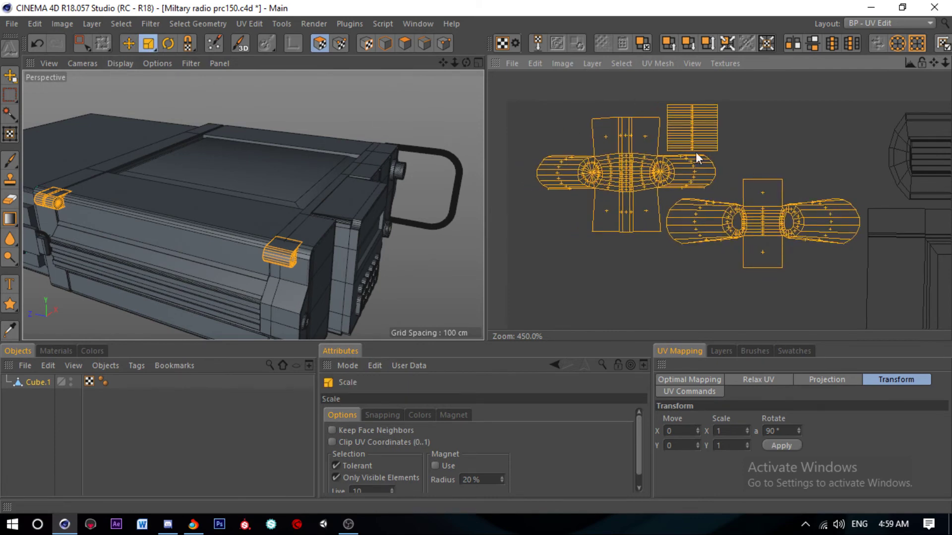
{"action": "mouse_move", "coordinate": [695, 151]}
{"action": "left_mouse_down"}
{"action": "mouse_move", "coordinate": [728, 147]}
{"action": "mouse_move", "coordinate": [683, 168]}
{"action": "left_mouse_up"}
Step: Enlarge the knob islands a bit more, then undo the last three adjustments
{"action": "left_click", "coordinate": [128, 44]}
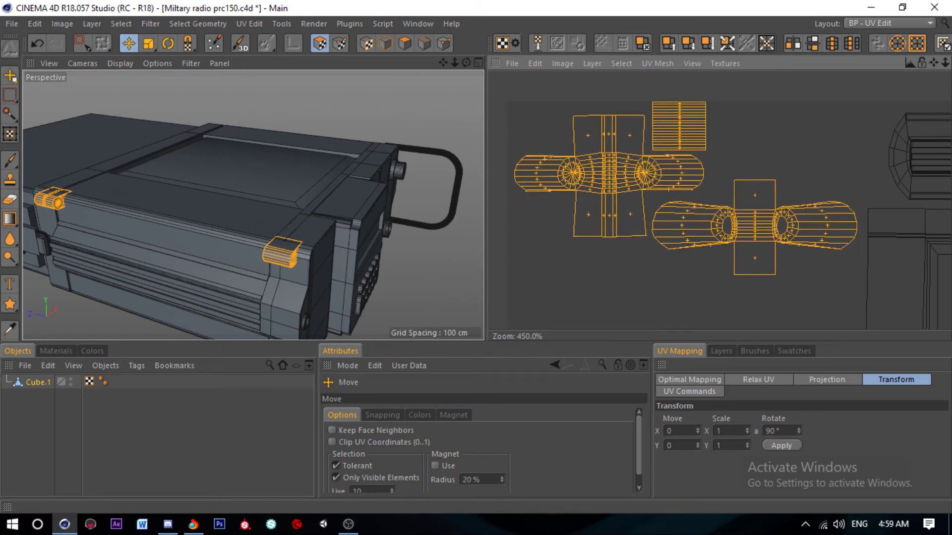
{"action": "left_click", "coordinate": [147, 43]}
{"action": "left_click_drag", "start_coordinate": [645, 192], "coordinate": [698, 168]}
{"action": "left_click", "coordinate": [129, 43]}
{"action": "key", "text": "ctrl+z"}
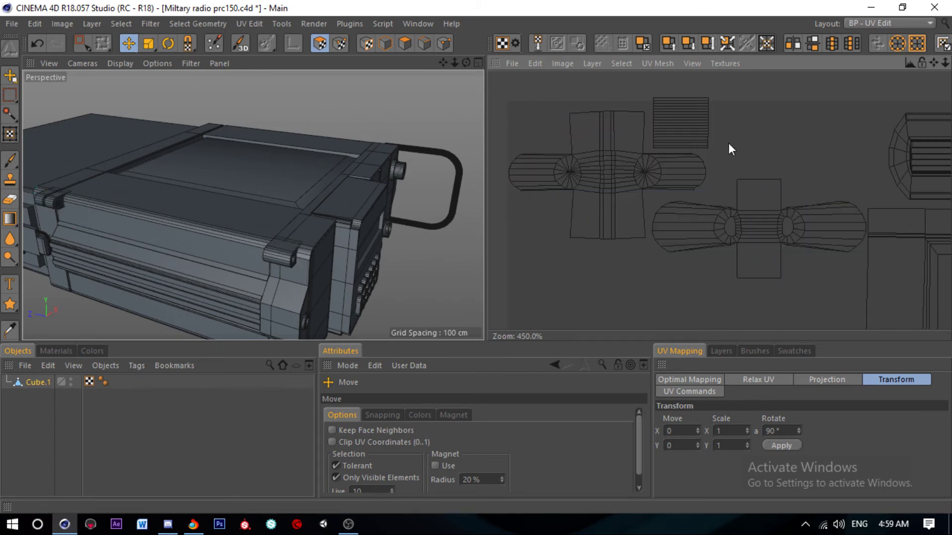
{"action": "key", "text": "ctrl+z"}
{"action": "key", "text": "ctrl+z"}
{"action": "key", "text": "ctrl+z"}
{"action": "key", "text": "ctrl+z"}
{"action": "key", "text": "ctrl+z"}
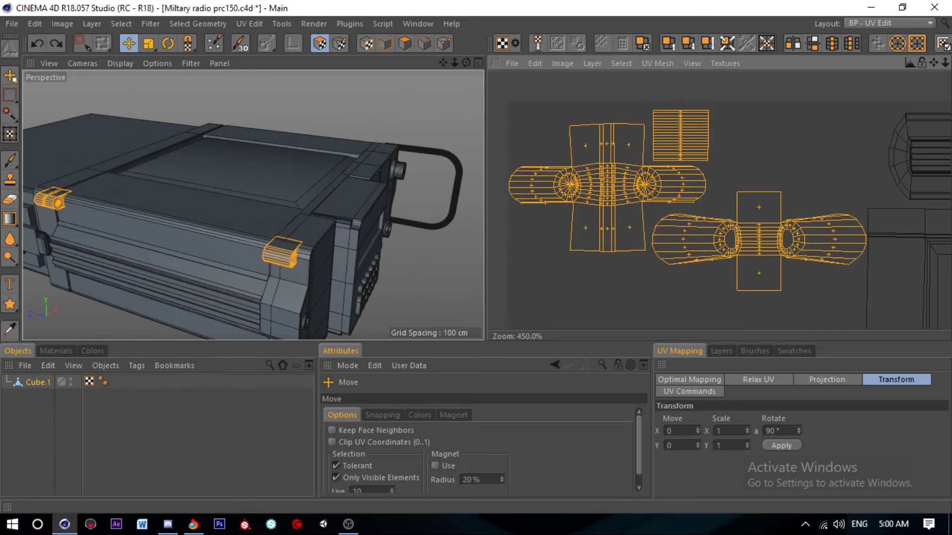
{"action": "key", "text": "ctrl+z"}
Step: Box-select the side-panel island cluster on the left of the UV layout
{"action": "left_click", "coordinate": [737, 133]}
{"action": "scroll", "coordinate": [616, 164], "scroll_direction": "down", "scroll_amount": 5}
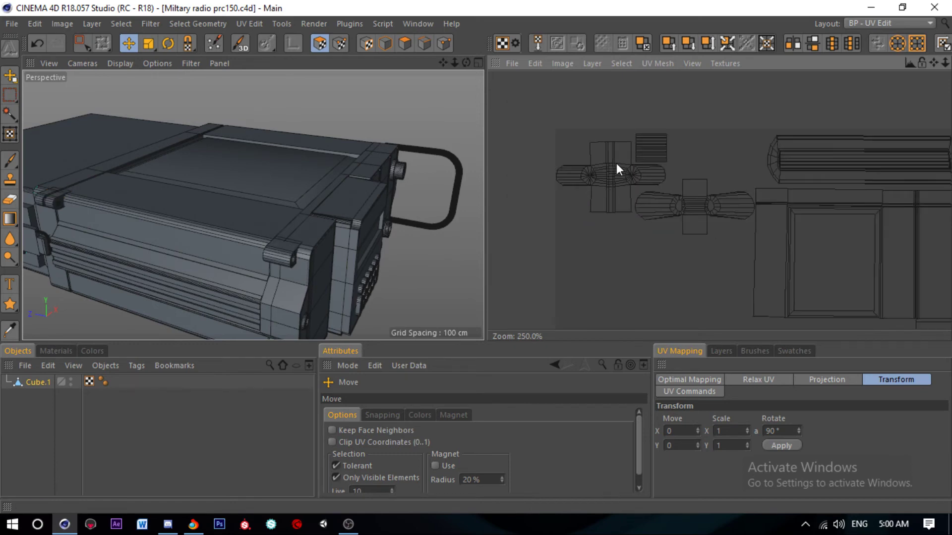
{"action": "scroll", "coordinate": [748, 185], "scroll_direction": "down", "scroll_amount": 5}
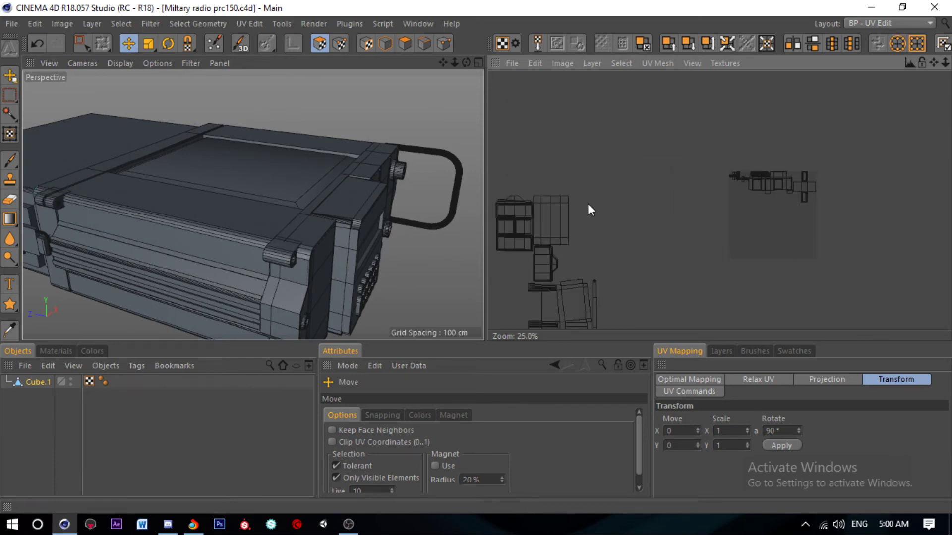
{"action": "scroll", "coordinate": [599, 220], "scroll_direction": "down", "scroll_amount": 2}
{"action": "key", "text": "ctrl+z"}
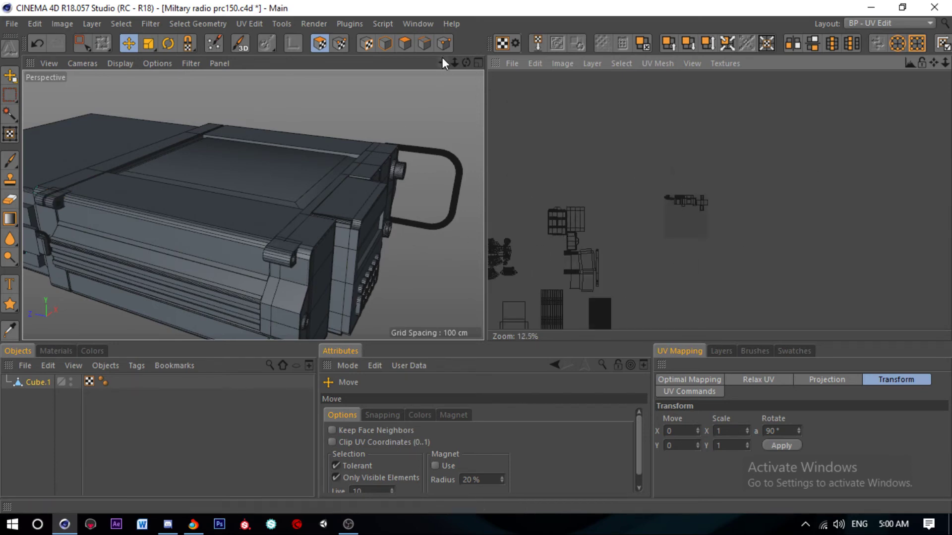
{"action": "left_click", "coordinate": [82, 43]}
{"action": "scroll", "coordinate": [542, 221], "scroll_direction": "up", "scroll_amount": 3}
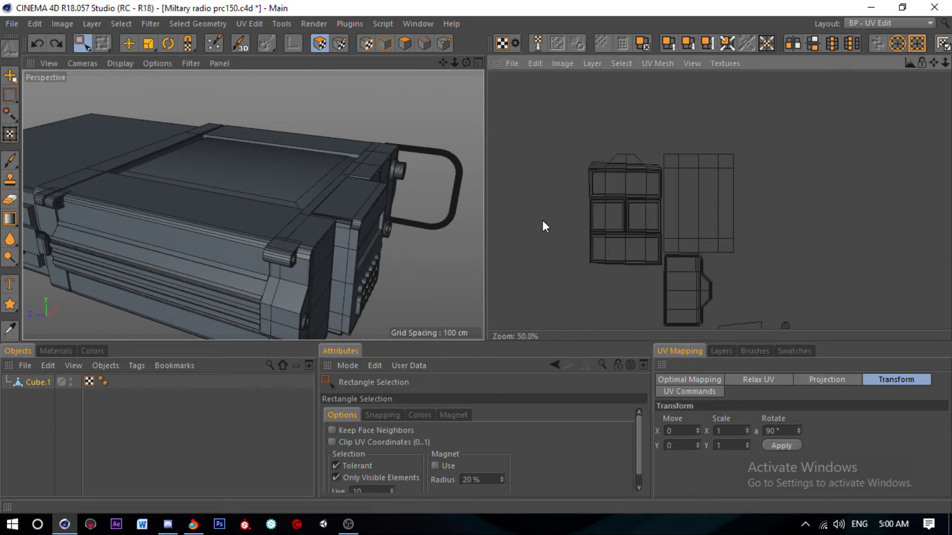
{"action": "left_click_drag", "start_coordinate": [591, 161], "coordinate": [662, 278]}
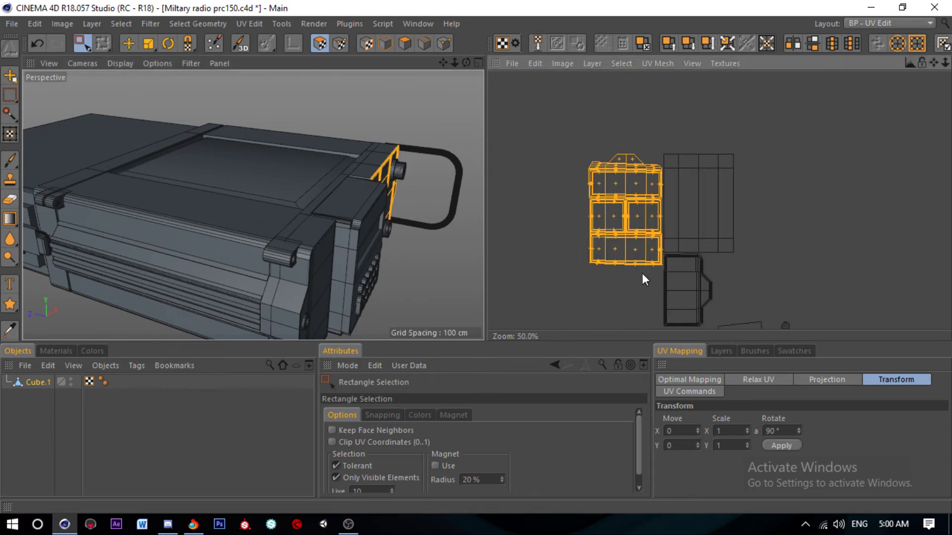
{"action": "scroll", "coordinate": [590, 250], "scroll_direction": "up", "scroll_amount": 1}
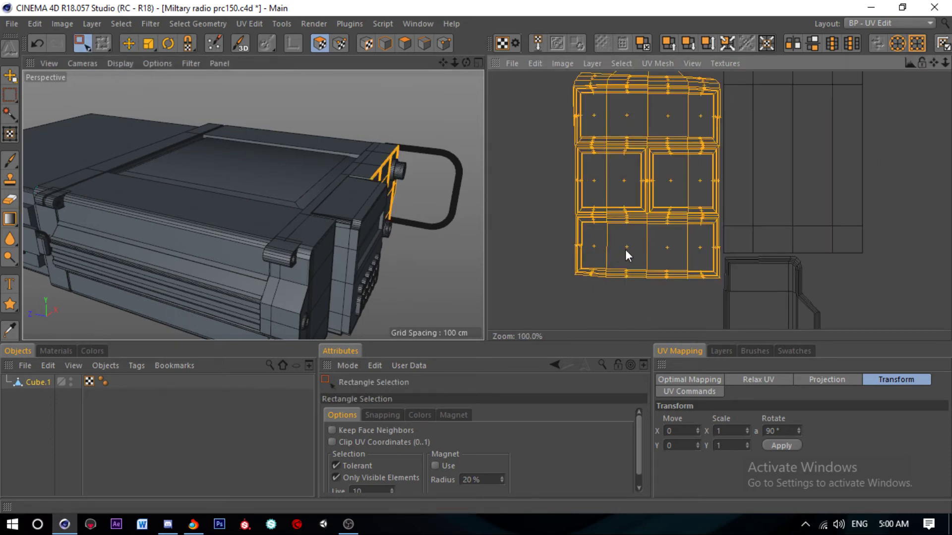
{"action": "left_click", "coordinate": [128, 43]}
Step: Relax the selected side-panel island using the ABF relax method
{"action": "scroll", "coordinate": [659, 183], "scroll_direction": "down", "scroll_amount": 1}
{"action": "left_click", "coordinate": [758, 379]}
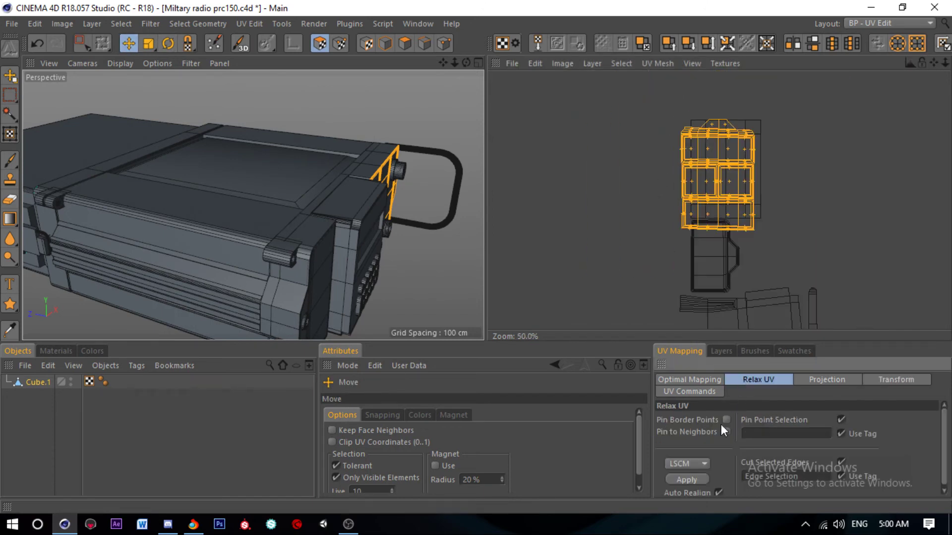
{"action": "left_click", "coordinate": [687, 479]}
{"action": "scroll", "coordinate": [718, 102], "scroll_direction": "up", "scroll_amount": 1}
{"action": "scroll", "coordinate": [643, 204], "scroll_direction": "up", "scroll_amount": 1}
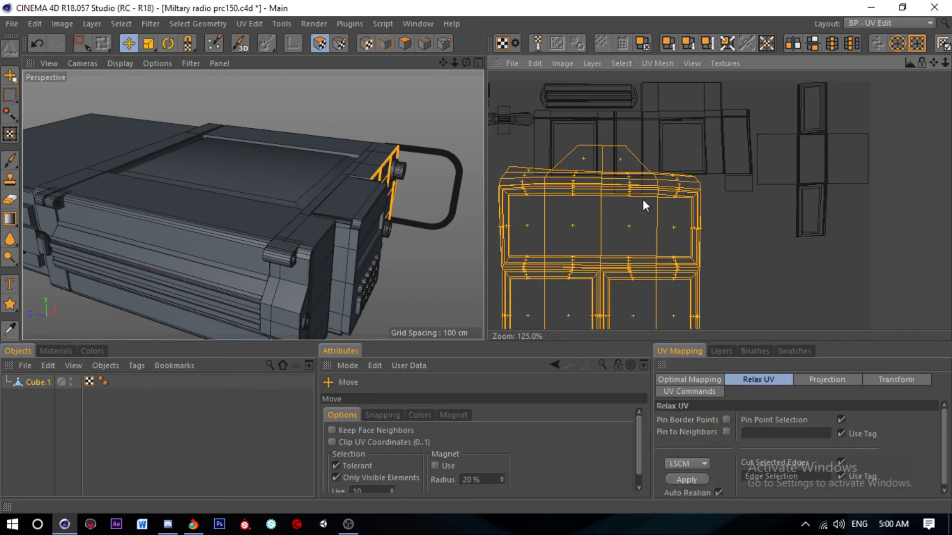
{"action": "key", "text": "ctrl+z"}
{"action": "left_click", "coordinate": [687, 463]}
{"action": "left_click", "coordinate": [685, 487]}
{"action": "scroll", "coordinate": [737, 242], "scroll_direction": "down", "scroll_amount": 2}
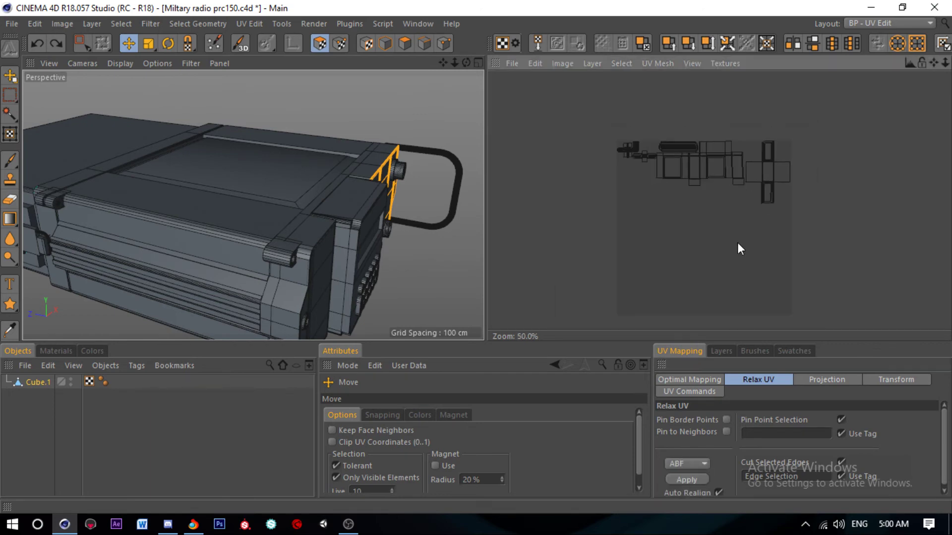
{"action": "left_click", "coordinate": [690, 479]}
{"action": "scroll", "coordinate": [704, 182], "scroll_direction": "down", "scroll_amount": 1}
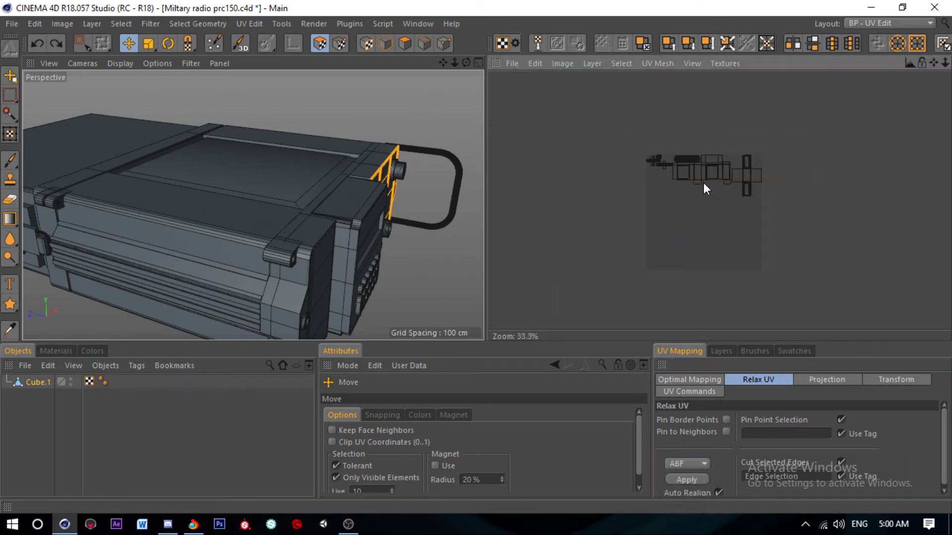
Step: Shrink the relaxed island to match the others and park it left of the main shells
{"action": "left_click_drag", "start_coordinate": [492, 189], "coordinate": [733, 146]}
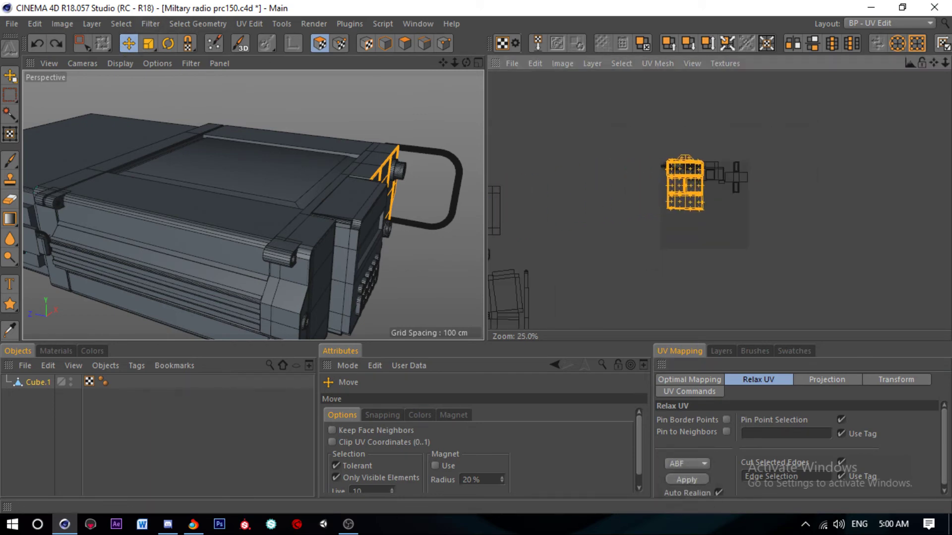
{"action": "scroll", "coordinate": [732, 146], "scroll_direction": "up", "scroll_amount": 3}
{"action": "scroll", "coordinate": [737, 159], "scroll_direction": "up", "scroll_amount": 2}
{"action": "scroll", "coordinate": [715, 183], "scroll_direction": "down", "scroll_amount": 1}
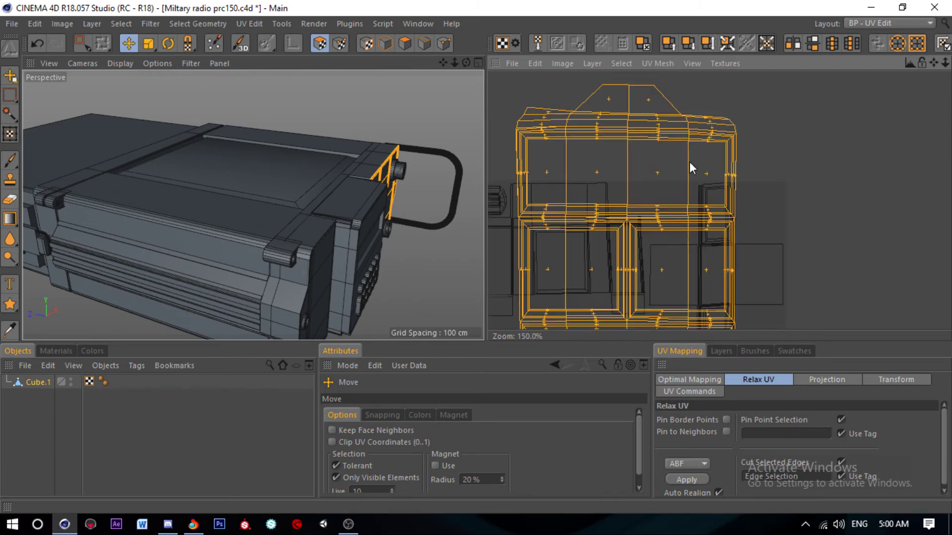
{"action": "scroll", "coordinate": [689, 162], "scroll_direction": "down", "scroll_amount": 2}
{"action": "key", "text": "t"}
{"action": "left_click_drag", "start_coordinate": [685, 165], "coordinate": [633, 145]}
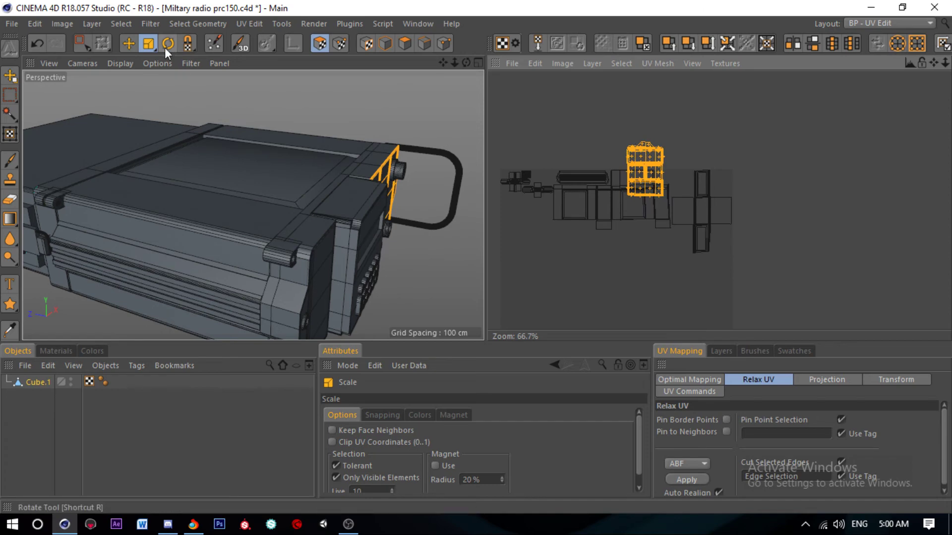
{"action": "left_click", "coordinate": [137, 46]}
{"action": "scroll", "coordinate": [707, 157], "scroll_direction": "down", "scroll_amount": 2}
{"action": "scroll", "coordinate": [686, 189], "scroll_direction": "down", "scroll_amount": 2}
{"action": "scroll", "coordinate": [650, 205], "scroll_direction": "down", "scroll_amount": 2}
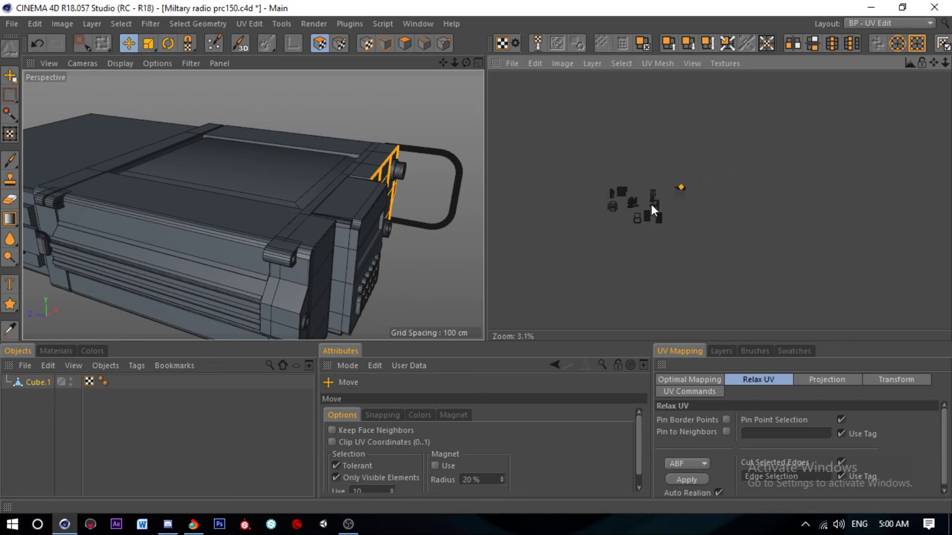
{"action": "scroll", "coordinate": [736, 162], "scroll_direction": "up", "scroll_amount": 2}
{"action": "scroll", "coordinate": [740, 161], "scroll_direction": "up", "scroll_amount": 1}
{"action": "scroll", "coordinate": [739, 162], "scroll_direction": "up", "scroll_amount": 2}
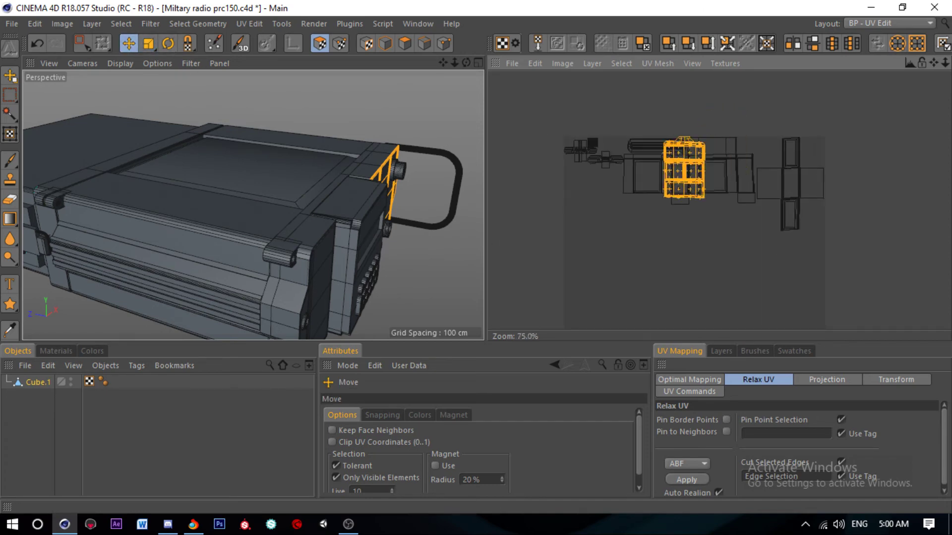
{"action": "scroll", "coordinate": [739, 162], "scroll_direction": "up", "scroll_amount": 1}
{"action": "left_click_drag", "start_coordinate": [726, 145], "coordinate": [724, 147]}
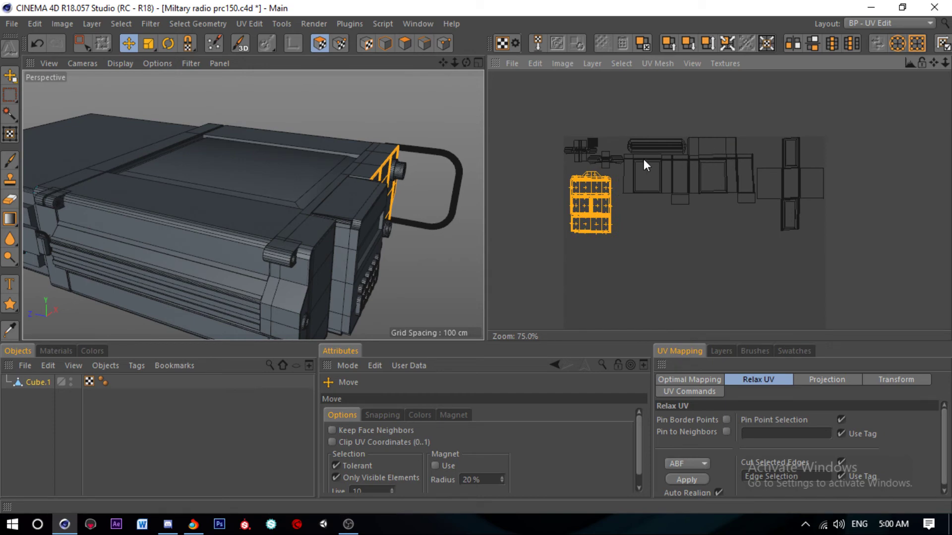
{"action": "scroll", "coordinate": [578, 173], "scroll_direction": "up", "scroll_amount": 2}
{"action": "scroll", "coordinate": [585, 170], "scroll_direction": "up", "scroll_amount": 2}
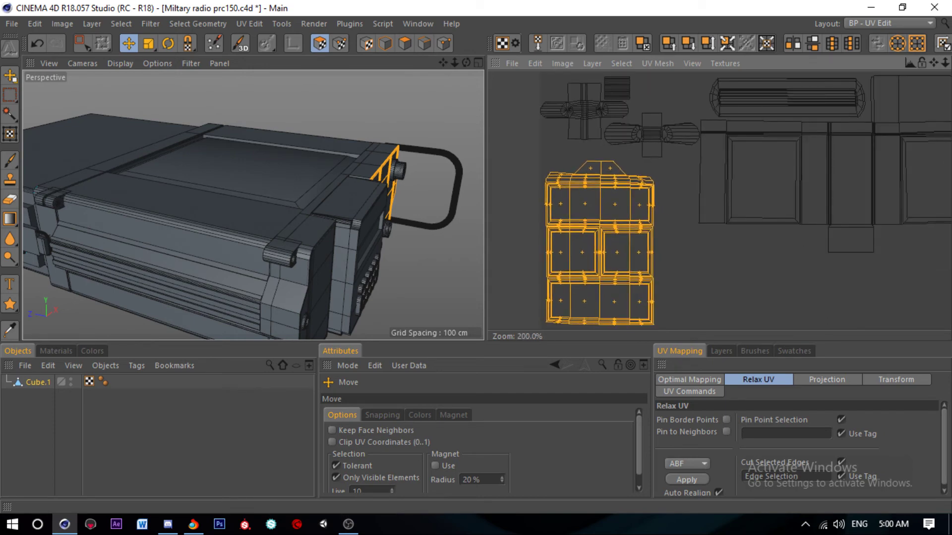
{"action": "scroll", "coordinate": [540, 141], "scroll_direction": "down", "scroll_amount": 1}
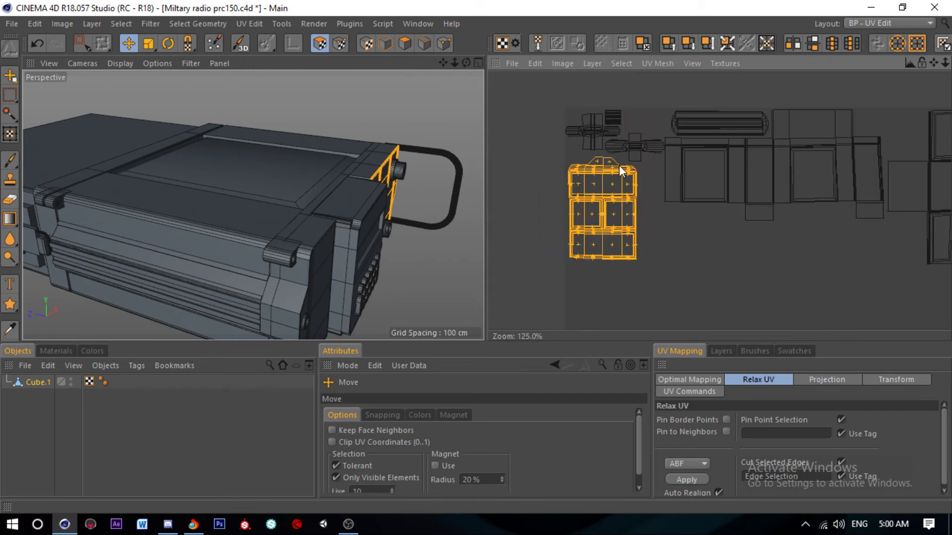
{"action": "left_click", "coordinate": [405, 43]}
Step: Select the radio's top and front polygons and enlarge their UV islands
{"action": "left_click", "coordinate": [200, 209]}
{"action": "scroll", "coordinate": [775, 163], "scroll_direction": "down", "scroll_amount": 1}
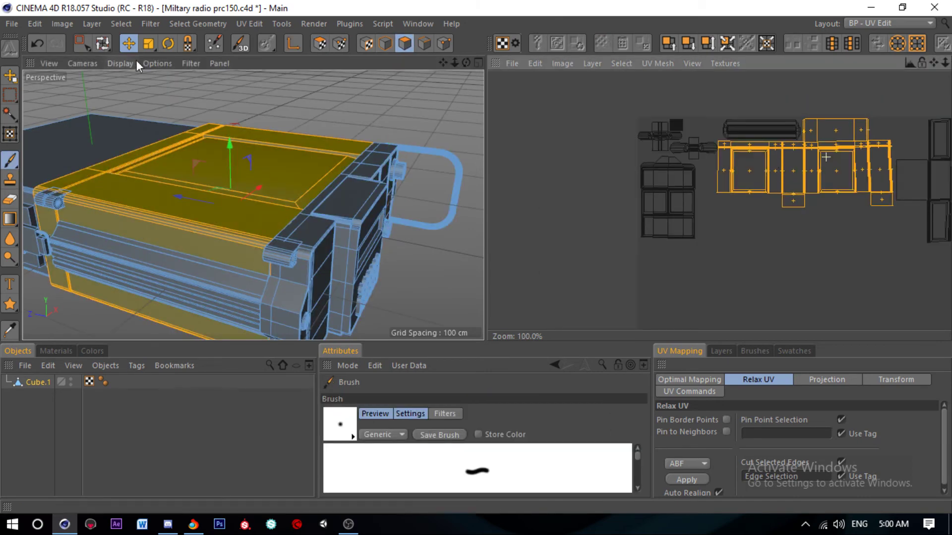
{"action": "key", "text": "t"}
{"action": "scroll", "coordinate": [861, 207], "scroll_direction": "down", "scroll_amount": 1}
{"action": "scroll", "coordinate": [786, 180], "scroll_direction": "down", "scroll_amount": 1}
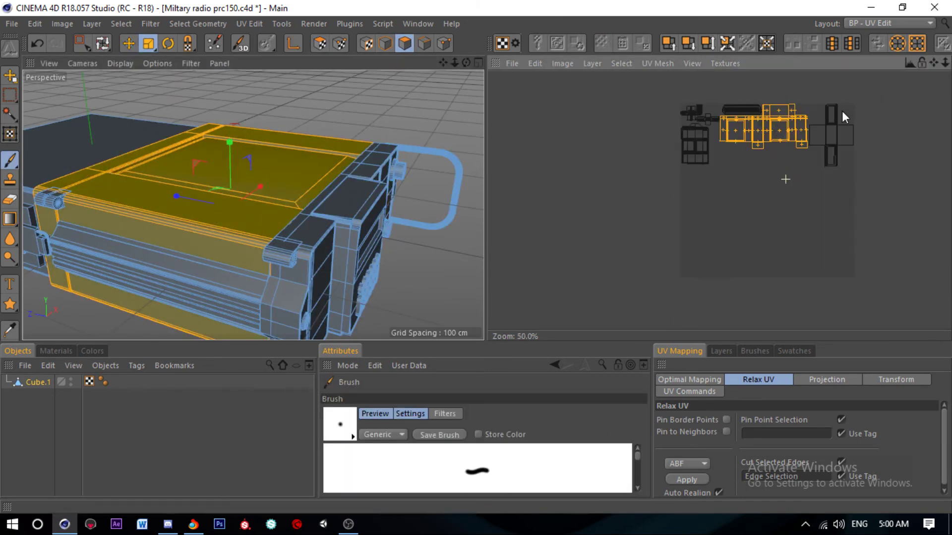
{"action": "left_click", "coordinate": [148, 43]}
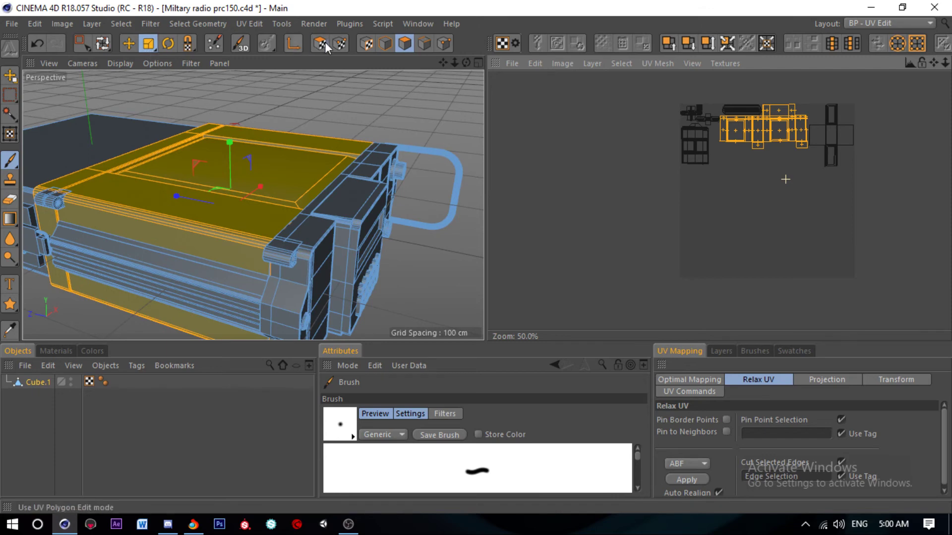
{"action": "left_click", "coordinate": [320, 43]}
{"action": "left_click_drag", "start_coordinate": [868, 145], "coordinate": [888, 144]}
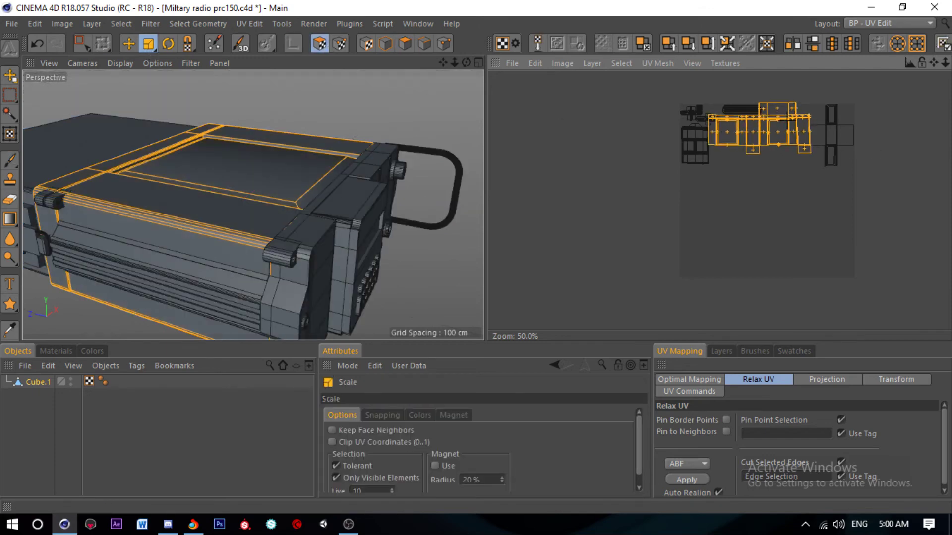
Step: Move the enlarged top and front islands below the other UV islands
{"action": "left_click", "coordinate": [130, 43]}
{"action": "left_click_drag", "start_coordinate": [757, 138], "coordinate": [752, 161]}
{"action": "scroll", "coordinate": [756, 131], "scroll_direction": "up", "scroll_amount": 3}
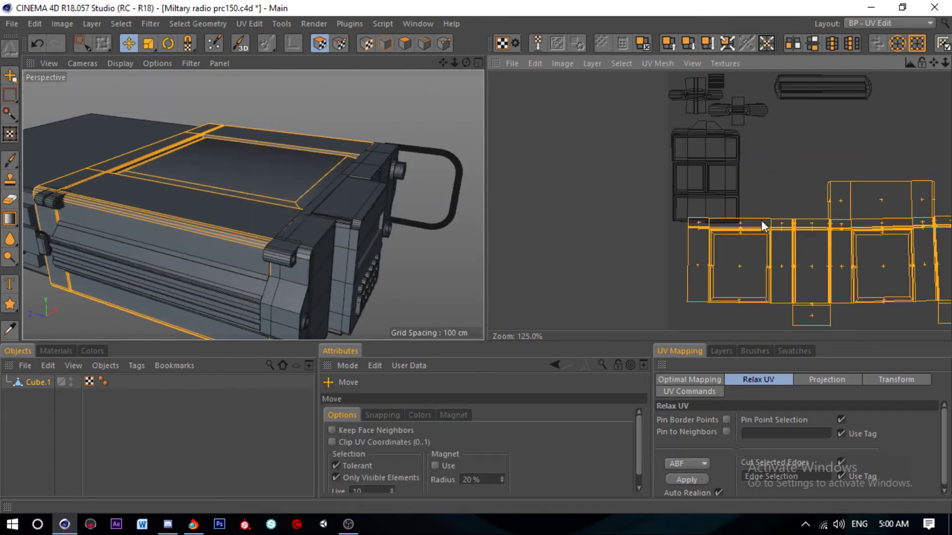
{"action": "scroll", "coordinate": [754, 235], "scroll_direction": "down", "scroll_amount": 2}
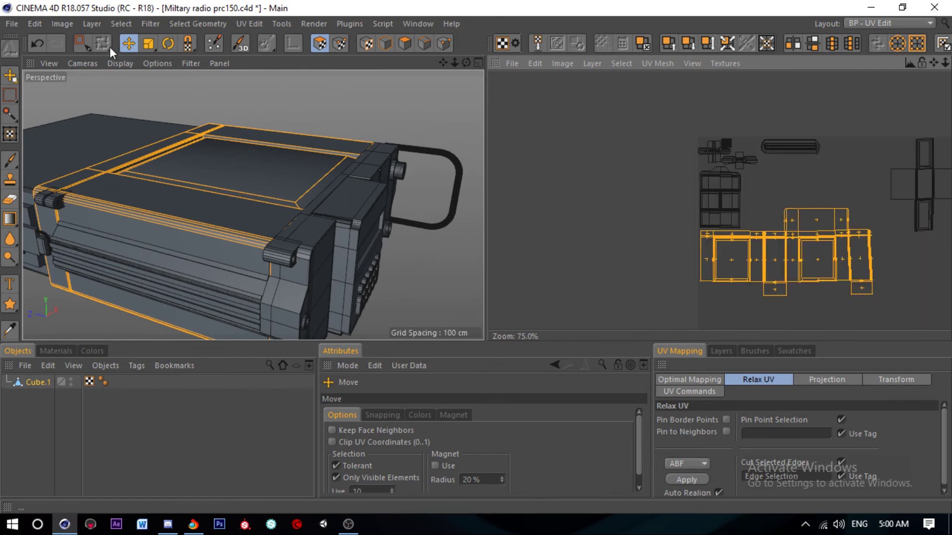
{"action": "left_click", "coordinate": [82, 43]}
{"action": "scroll", "coordinate": [671, 159], "scroll_direction": "down", "scroll_amount": 3}
{"action": "scroll", "coordinate": [806, 169], "scroll_direction": "up", "scroll_amount": 2}
Step: Enlarge the cross-shaped UV island about 1.3 times and shift it slightly down
{"action": "left_click_drag", "start_coordinate": [727, 124], "coordinate": [818, 223]}
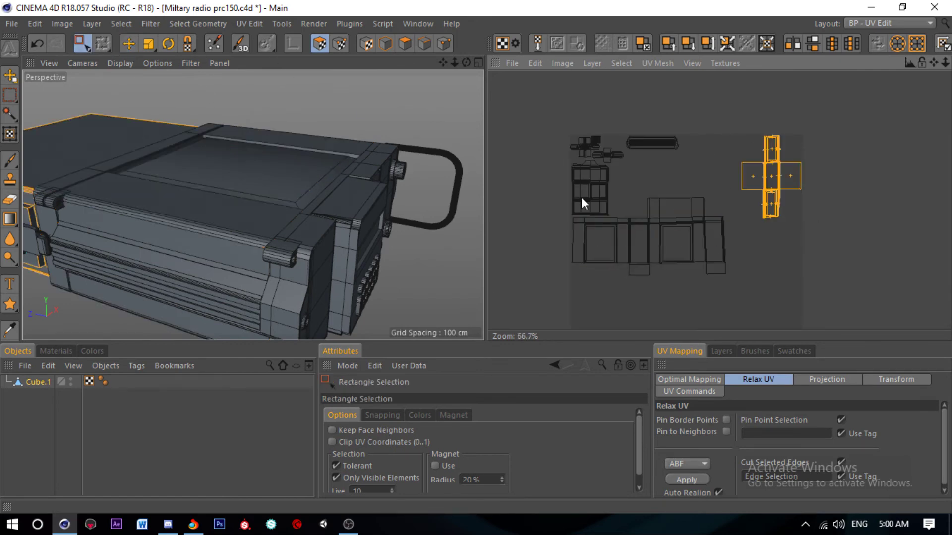
{"action": "left_click", "coordinate": [146, 43]}
{"action": "scroll", "coordinate": [727, 174], "scroll_direction": "up", "scroll_amount": 2}
{"action": "left_click_drag", "start_coordinate": [727, 175], "coordinate": [773, 175]}
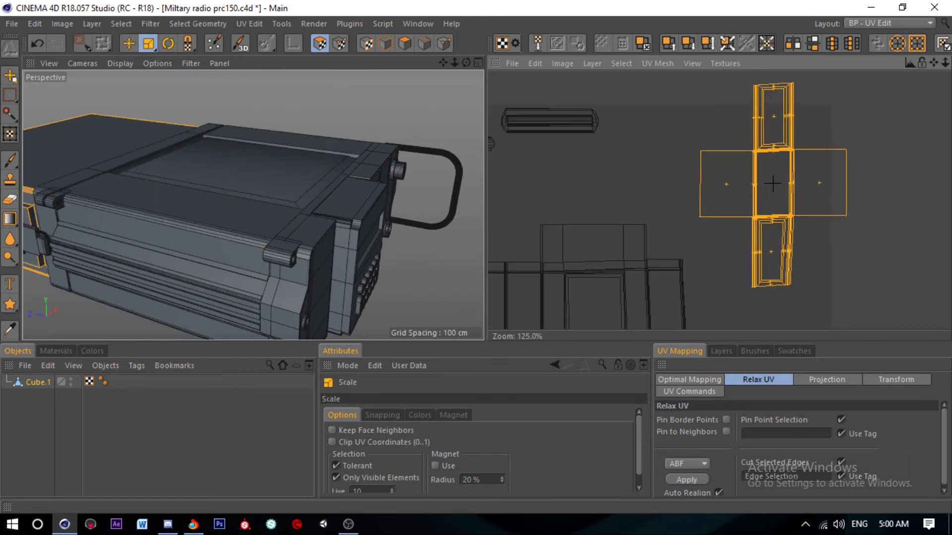
{"action": "left_click", "coordinate": [129, 44]}
{"action": "scroll", "coordinate": [731, 144], "scroll_direction": "down", "scroll_amount": 2}
{"action": "left_click_drag", "start_coordinate": [731, 149], "coordinate": [732, 165]}
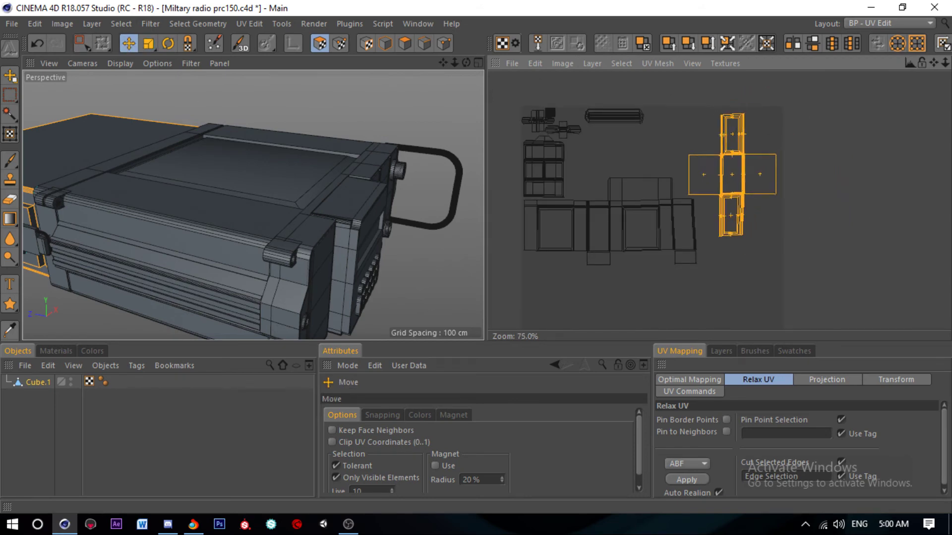
{"action": "scroll", "coordinate": [739, 121], "scroll_direction": "up", "scroll_amount": 3}
{"action": "scroll", "coordinate": [704, 126], "scroll_direction": "up", "scroll_amount": 3}
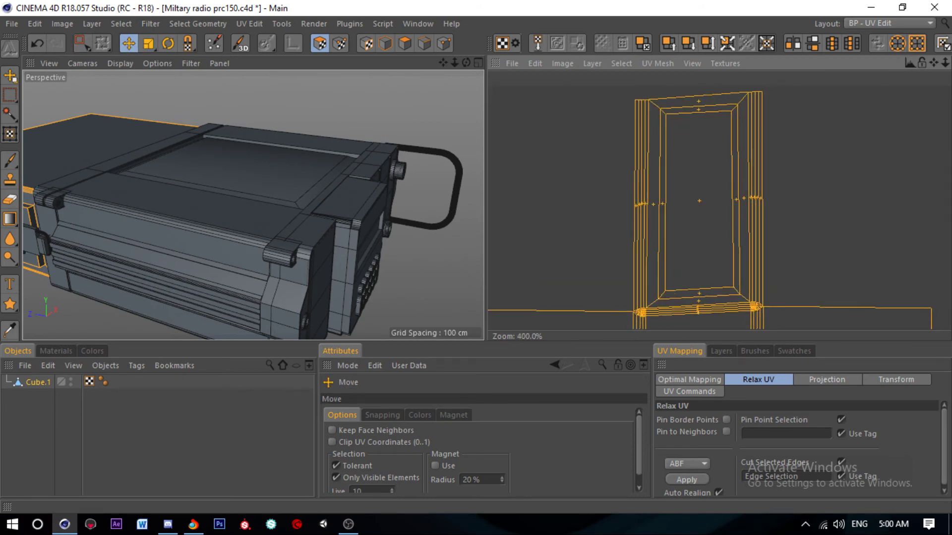
{"action": "left_click", "coordinate": [82, 43]}
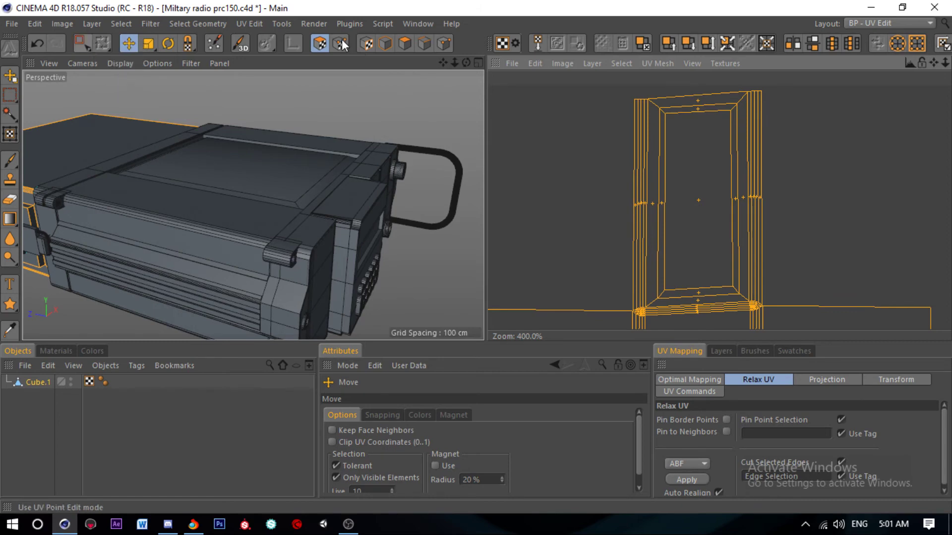
Step: Select the cross island's top-left corner UV points for moving
{"action": "left_click", "coordinate": [339, 43]}
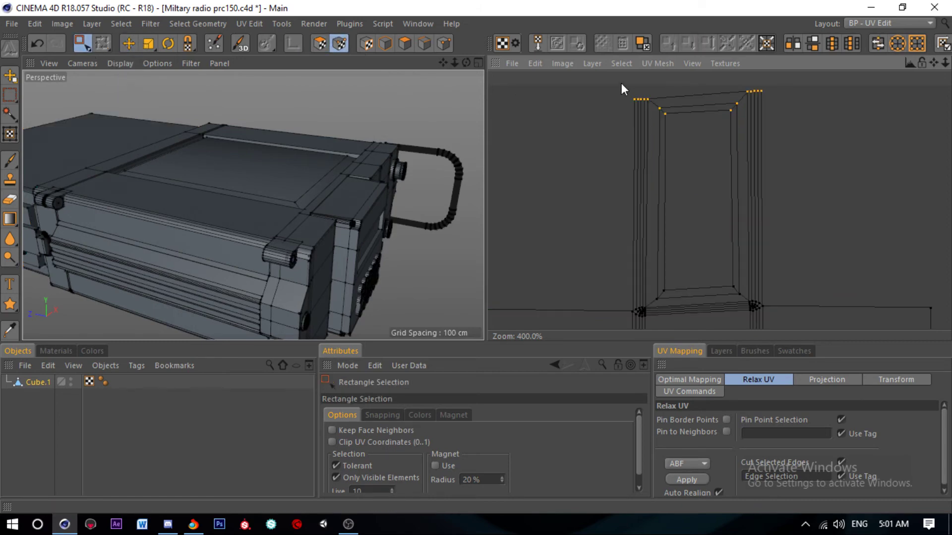
{"action": "mouse_move", "coordinate": [621, 82]}
{"action": "left_mouse_down"}
{"action": "mouse_move", "coordinate": [662, 130]}
{"action": "mouse_move", "coordinate": [662, 101]}
{"action": "left_mouse_up"}
{"action": "key", "text": "e"}
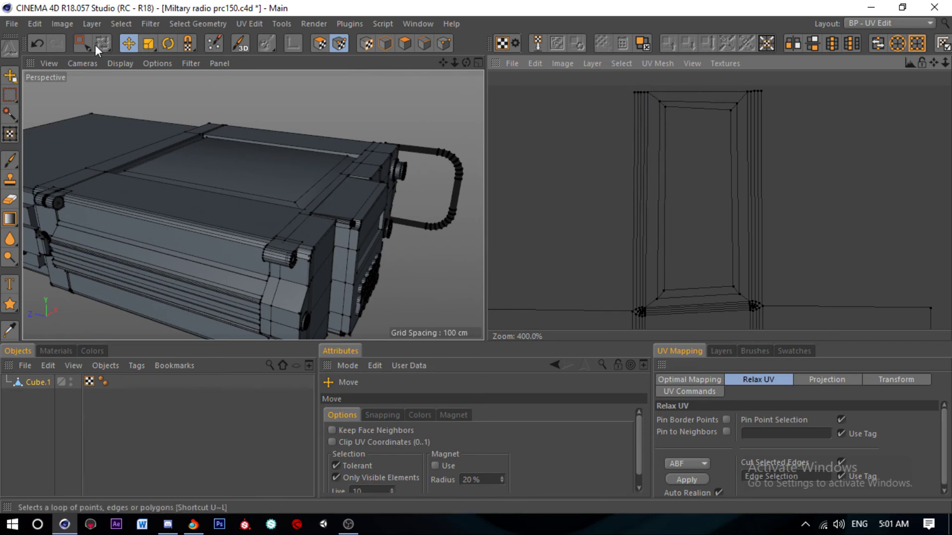
{"action": "left_click", "coordinate": [82, 44]}
{"action": "left_click_drag", "start_coordinate": [677, 137], "coordinate": [661, 104]}
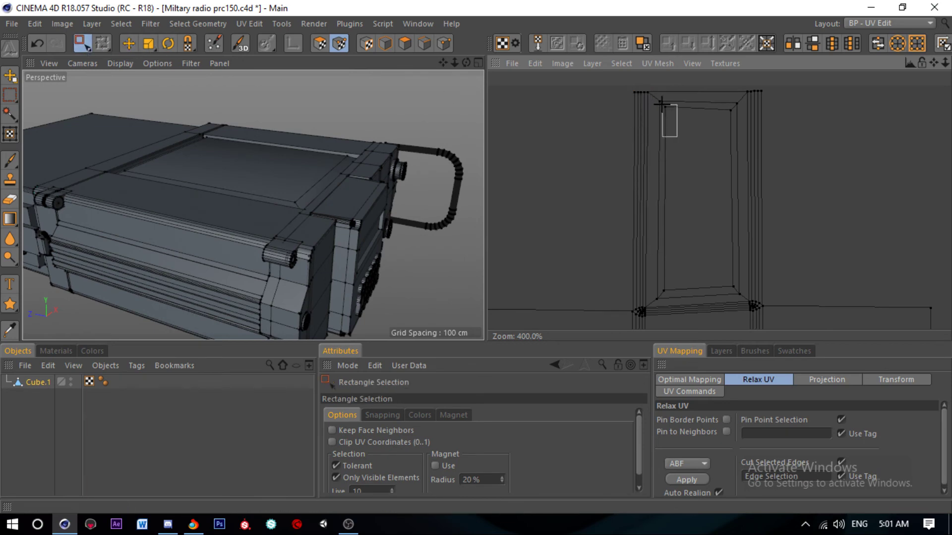
{"action": "left_click", "coordinate": [128, 44]}
{"action": "middle_click_drag", "start_coordinate": [704, 316], "coordinate": [686, 206], "text": "alt"}
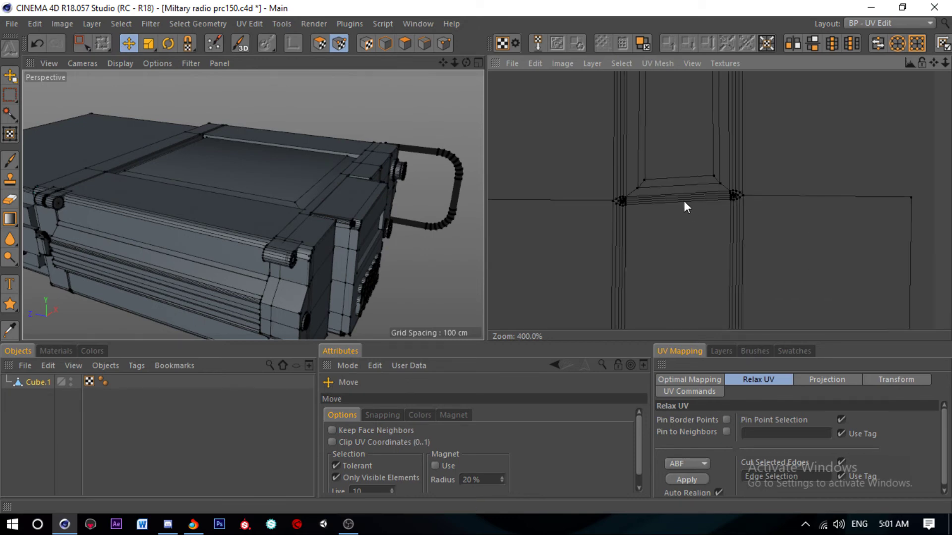
{"action": "scroll", "coordinate": [658, 202], "scroll_direction": "down", "scroll_amount": 2}
Step: Nudge the cross island's left corner points up into line
{"action": "key", "text": "0"}
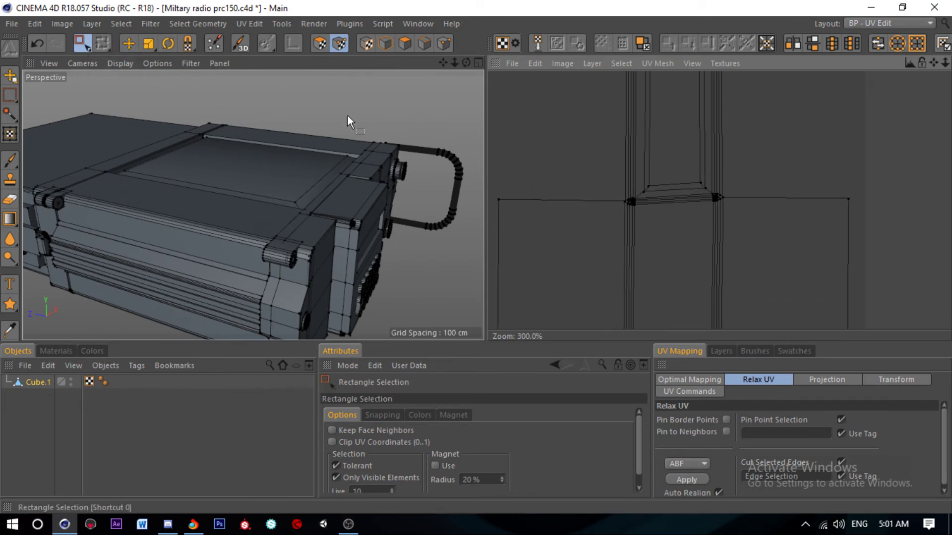
{"action": "left_click_drag", "start_coordinate": [597, 171], "coordinate": [663, 214]}
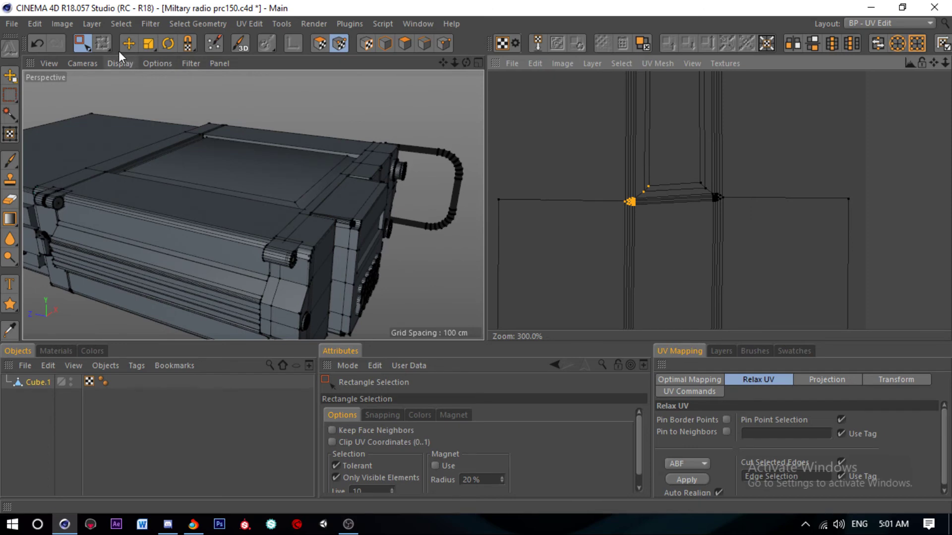
{"action": "key", "text": "e"}
{"action": "left_click_drag", "start_coordinate": [670, 148], "coordinate": [670, 145]}
{"action": "scroll", "coordinate": [694, 143], "scroll_direction": "up", "scroll_amount": 2}
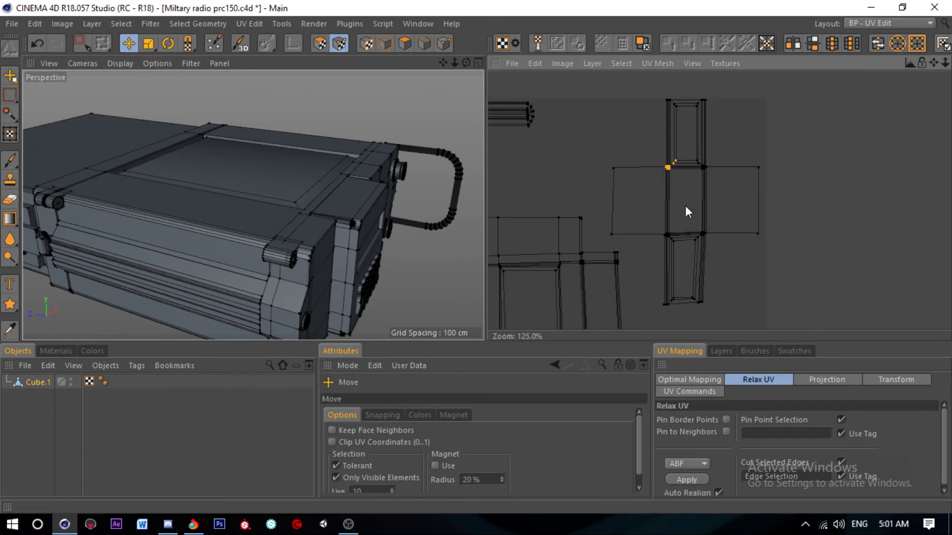
Step: Nudge the right corner points down so the island's edges run straight
{"action": "left_click", "coordinate": [85, 44]}
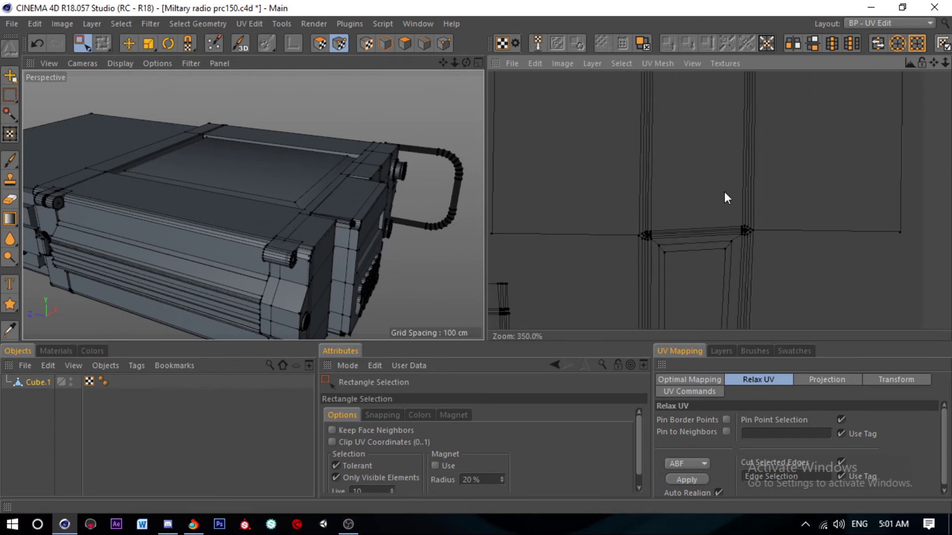
{"action": "key", "text": "e"}
{"action": "left_click_drag", "start_coordinate": [646, 255], "coordinate": [645, 260]}
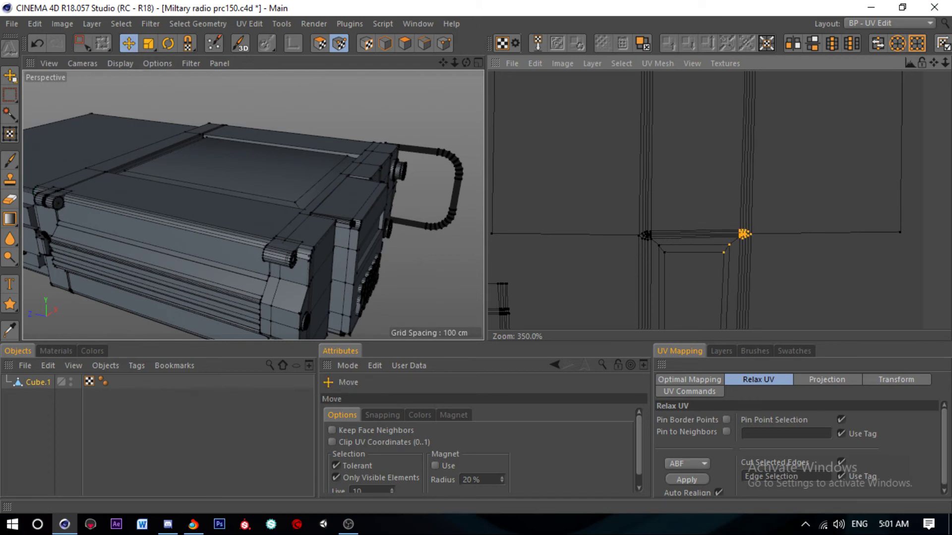
{"action": "scroll", "coordinate": [743, 176], "scroll_direction": "down", "scroll_amount": 3}
{"action": "scroll", "coordinate": [733, 283], "scroll_direction": "up", "scroll_amount": 2}
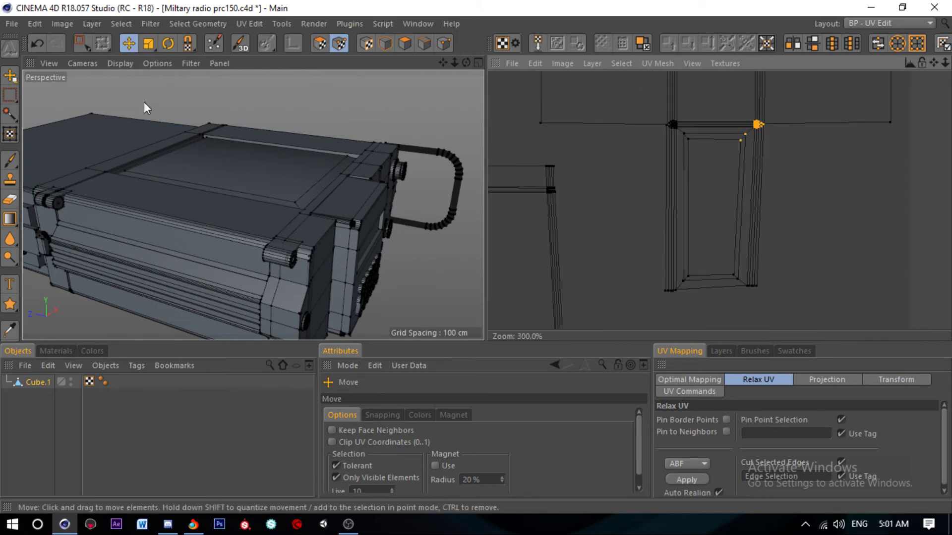
{"action": "left_click", "coordinate": [88, 47]}
{"action": "scroll", "coordinate": [730, 283], "scroll_direction": "up", "scroll_amount": 1}
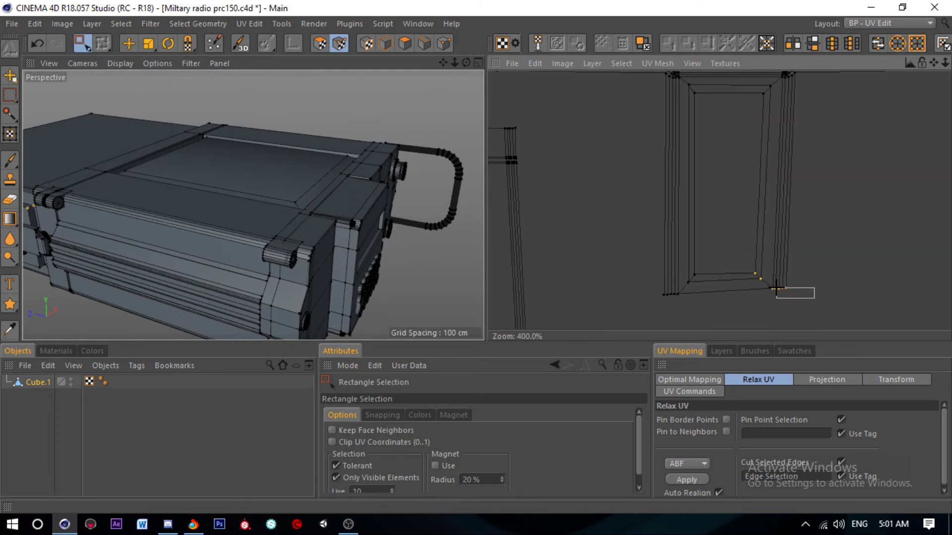
{"action": "left_click", "coordinate": [128, 43]}
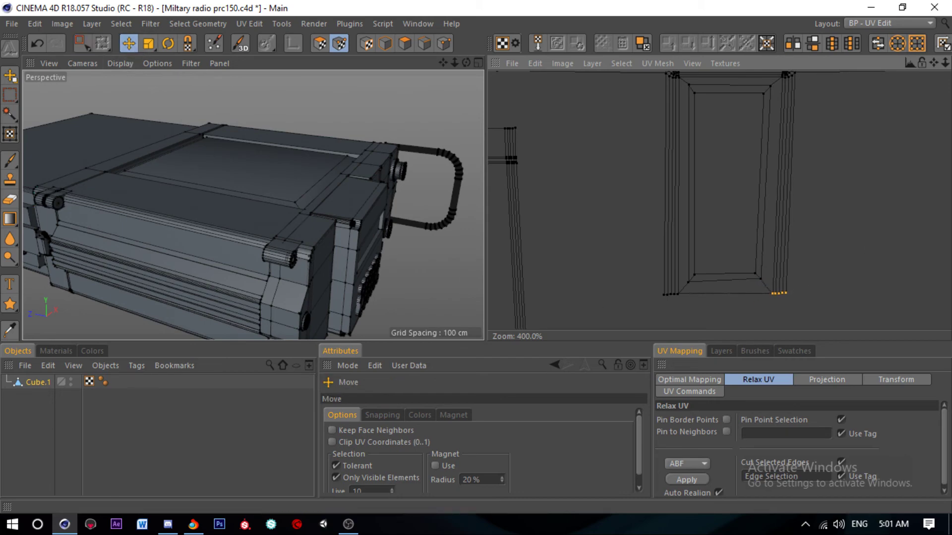
{"action": "scroll", "coordinate": [764, 243], "scroll_direction": "down", "scroll_amount": 3}
{"action": "scroll", "coordinate": [766, 246], "scroll_direction": "down", "scroll_amount": 1}
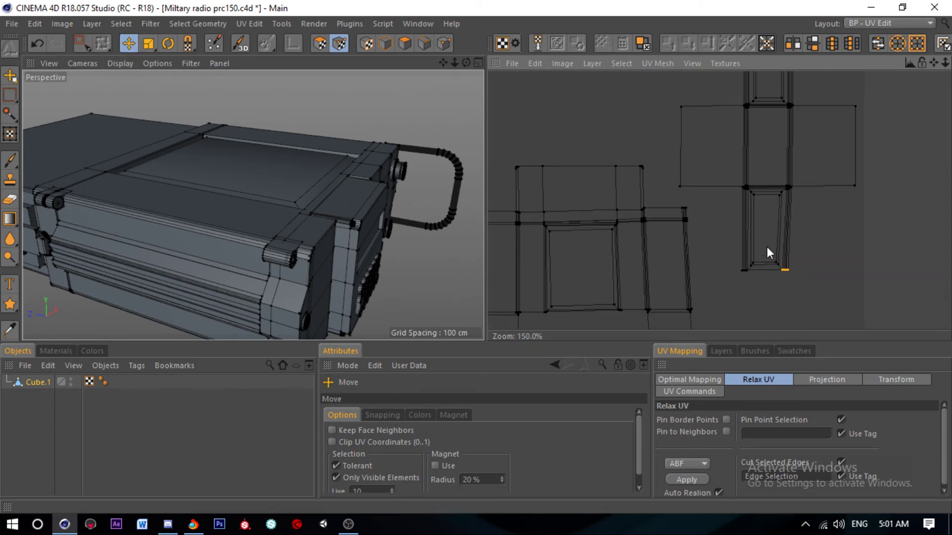
{"action": "scroll", "coordinate": [766, 243], "scroll_direction": "down", "scroll_amount": 2}
{"action": "scroll", "coordinate": [766, 242], "scroll_direction": "down", "scroll_amount": 1}
{"action": "scroll", "coordinate": [769, 159], "scroll_direction": "down", "scroll_amount": 1}
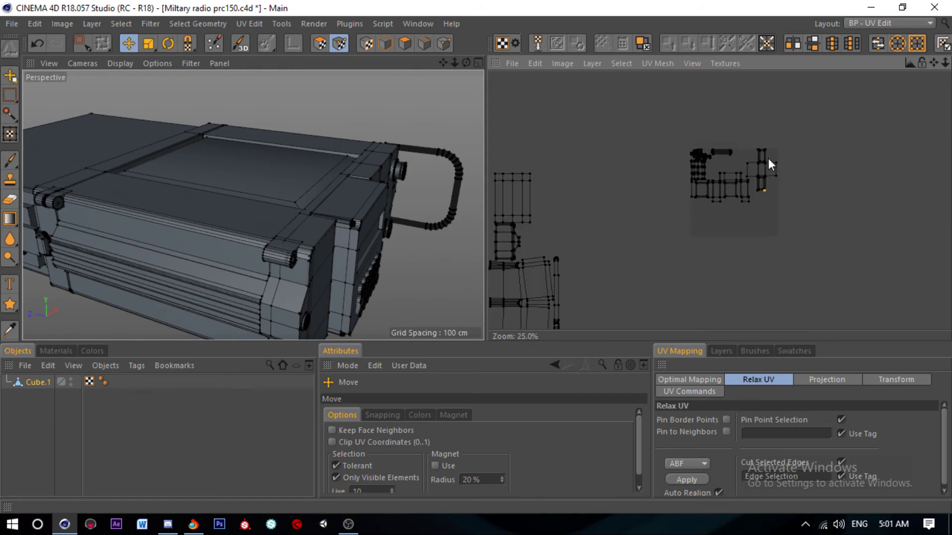
{"action": "scroll", "coordinate": [671, 198], "scroll_direction": "down", "scroll_amount": 1}
Step: Select the four-column strip island and move it over to the packed layout
{"action": "left_click", "coordinate": [320, 44]}
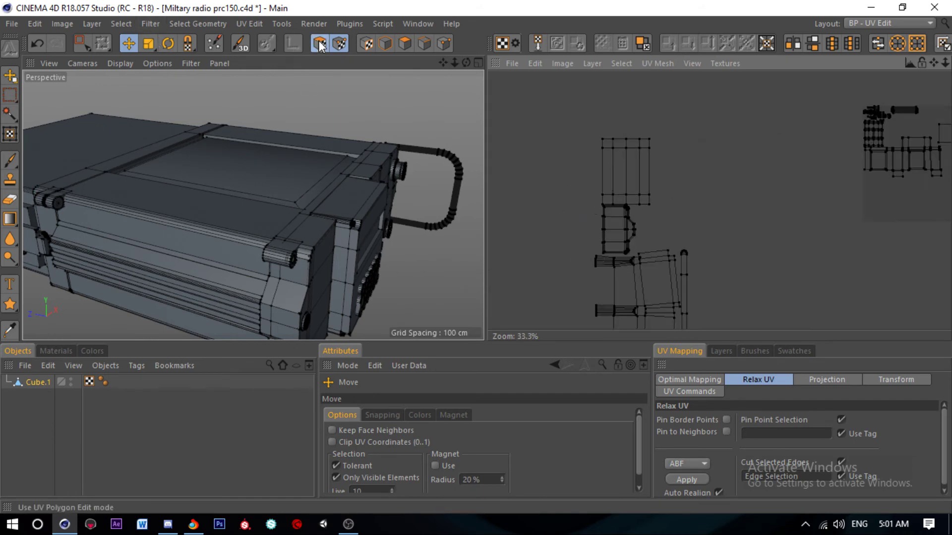
{"action": "key", "text": "ctrl+z"}
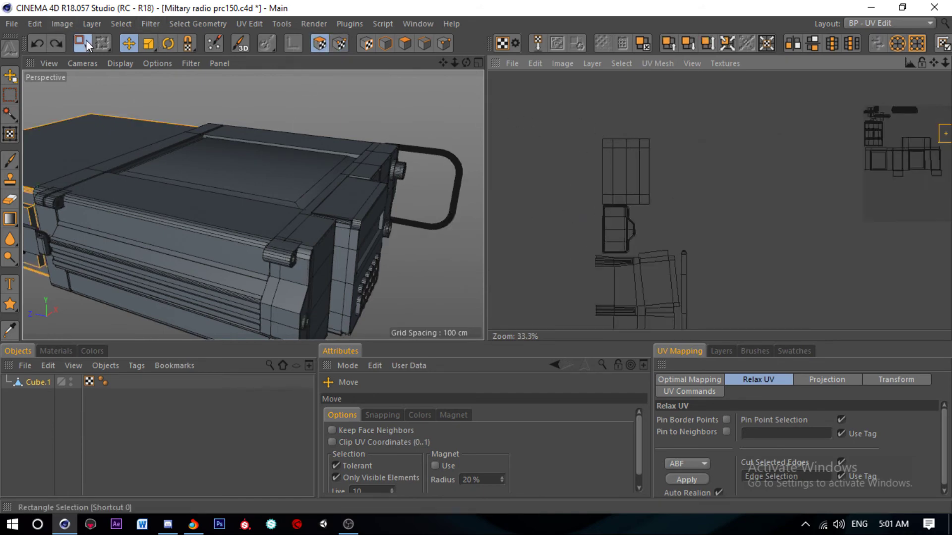
{"action": "left_click", "coordinate": [85, 39]}
{"action": "left_click_drag", "start_coordinate": [679, 196], "coordinate": [679, 197]}
{"action": "key", "text": "e"}
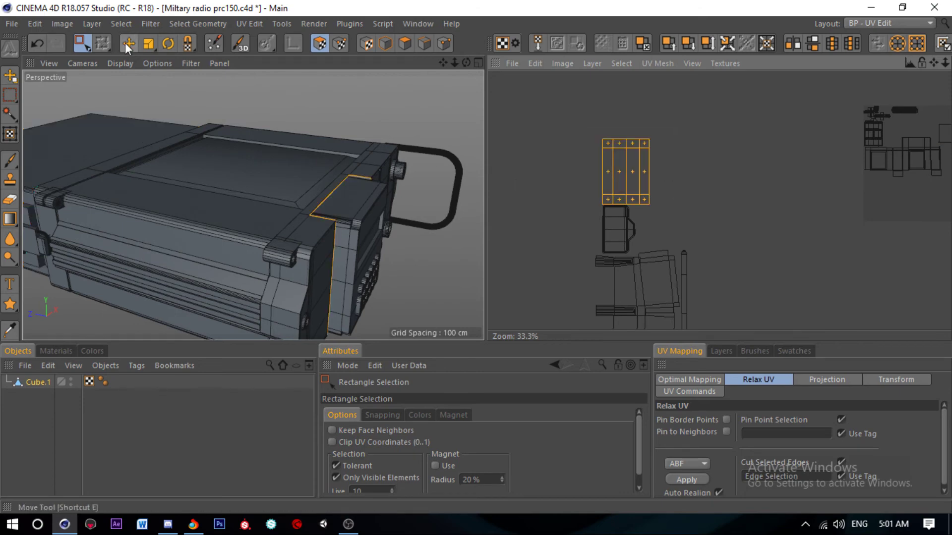
{"action": "scroll", "coordinate": [570, 148], "scroll_direction": "down", "scroll_amount": 2}
{"action": "left_click_drag", "start_coordinate": [589, 158], "coordinate": [722, 144]}
{"action": "scroll", "coordinate": [734, 143], "scroll_direction": "up", "scroll_amount": 3}
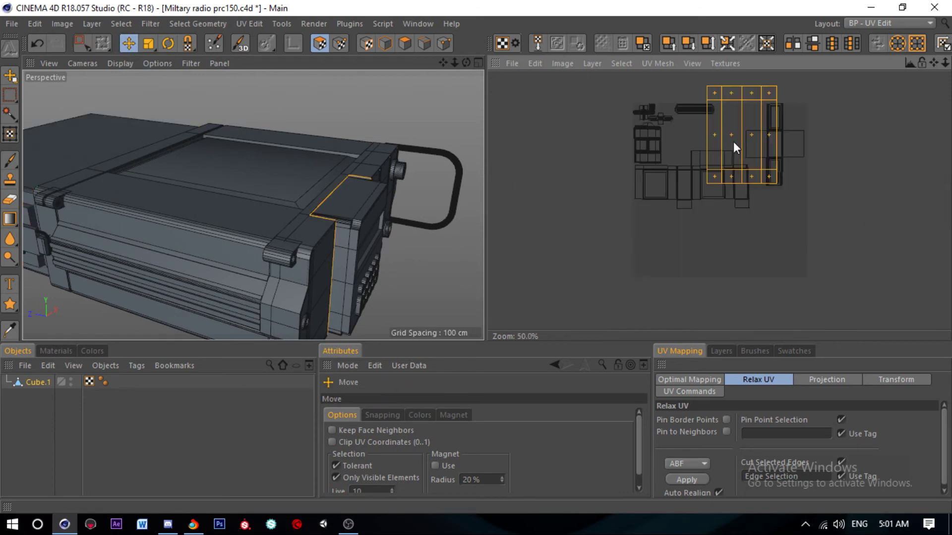
Step: Shrink the strip island and tuck it beside the side-panel islands
{"action": "left_click_drag", "start_coordinate": [259, 64], "coordinate": [195, 77]}
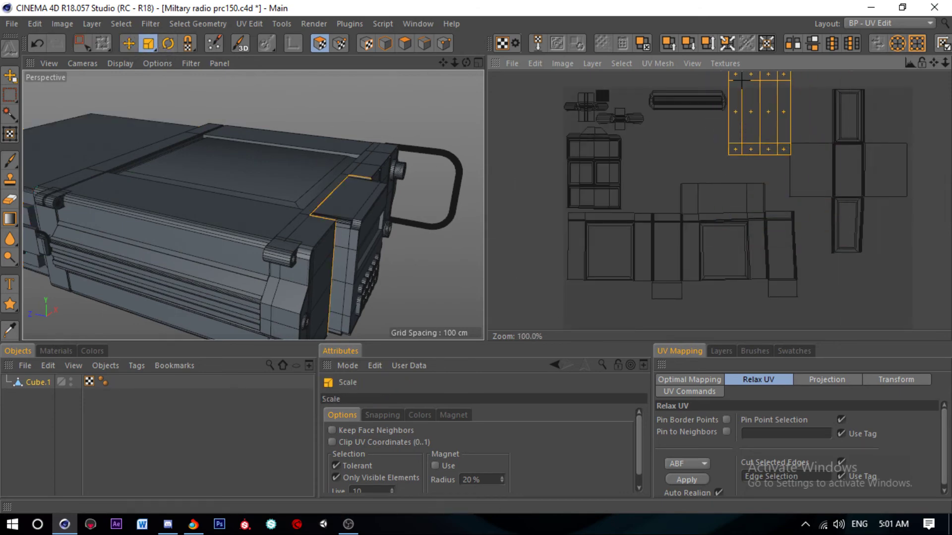
{"action": "key", "text": "e"}
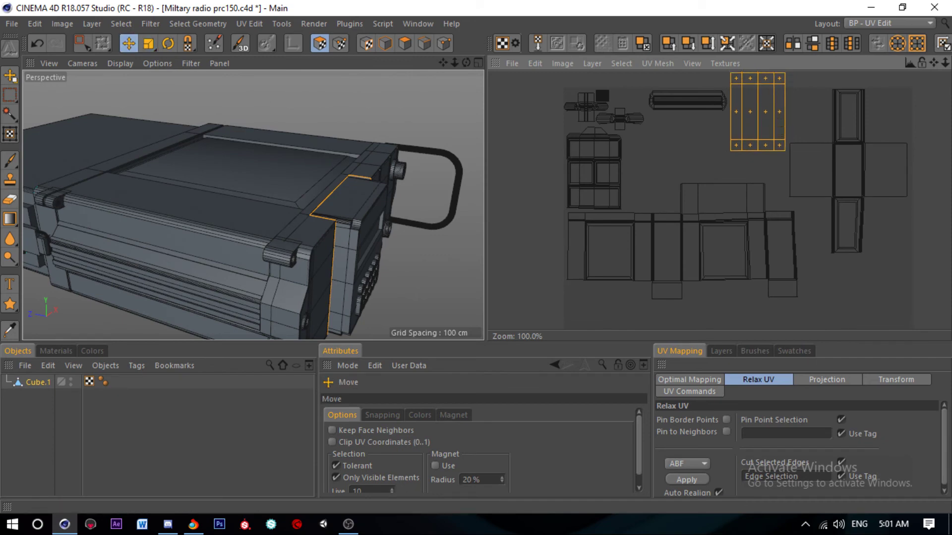
{"action": "left_click_drag", "start_coordinate": [773, 81], "coordinate": [775, 107]}
{"action": "scroll", "coordinate": [774, 107], "scroll_direction": "up", "scroll_amount": 1}
{"action": "scroll", "coordinate": [748, 128], "scroll_direction": "up", "scroll_amount": 1}
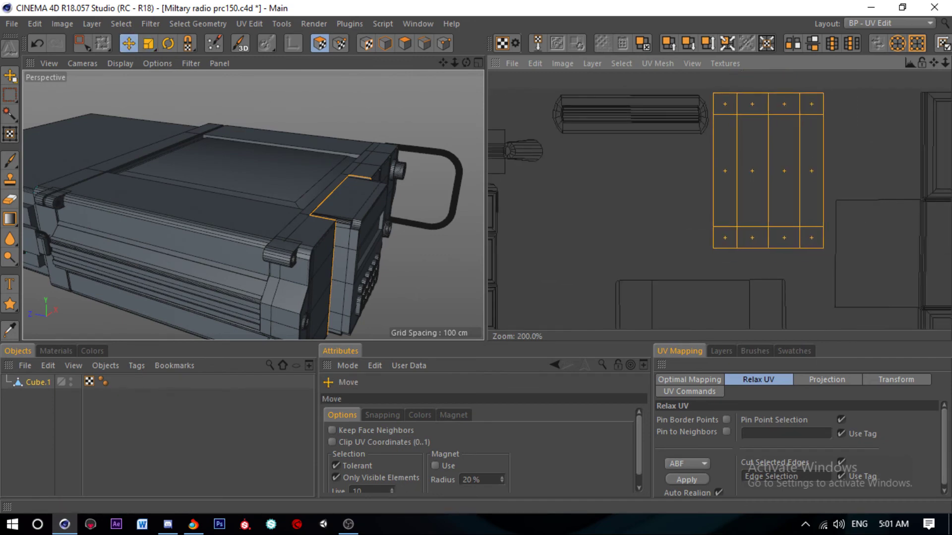
{"action": "scroll", "coordinate": [722, 110], "scroll_direction": "down", "scroll_amount": 2}
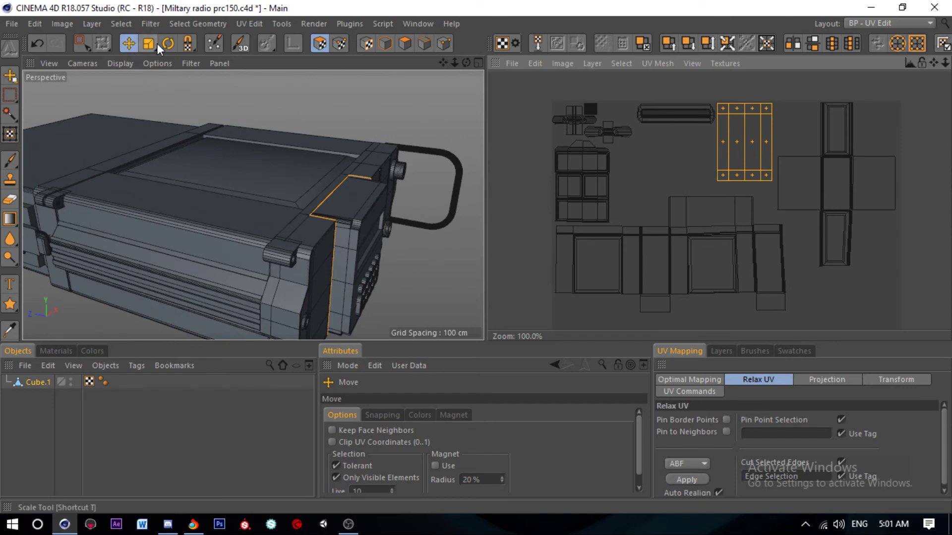
{"action": "left_click_drag", "start_coordinate": [749, 144], "coordinate": [645, 138]}
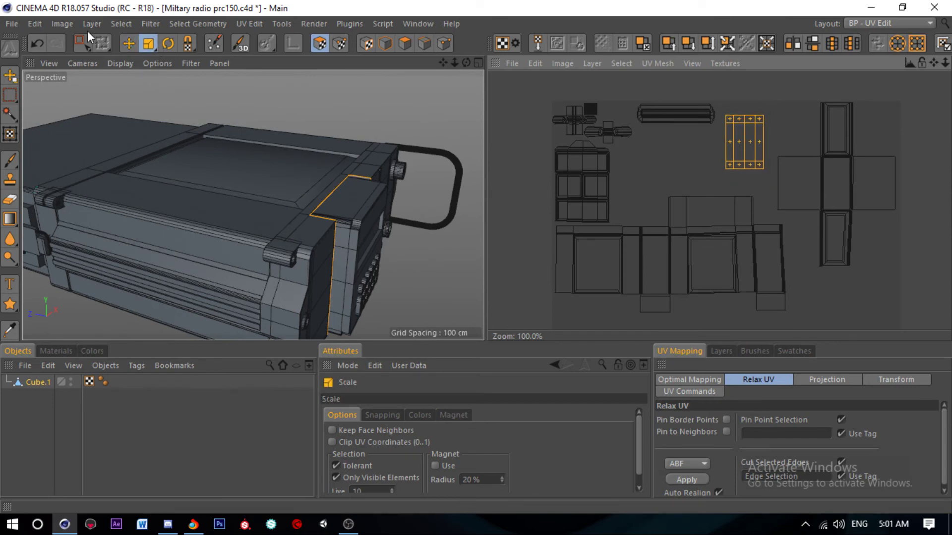
{"action": "key", "text": "e"}
{"action": "left_click_drag", "start_coordinate": [737, 151], "coordinate": [625, 203]}
{"action": "scroll", "coordinate": [625, 204], "scroll_direction": "up", "scroll_amount": 2}
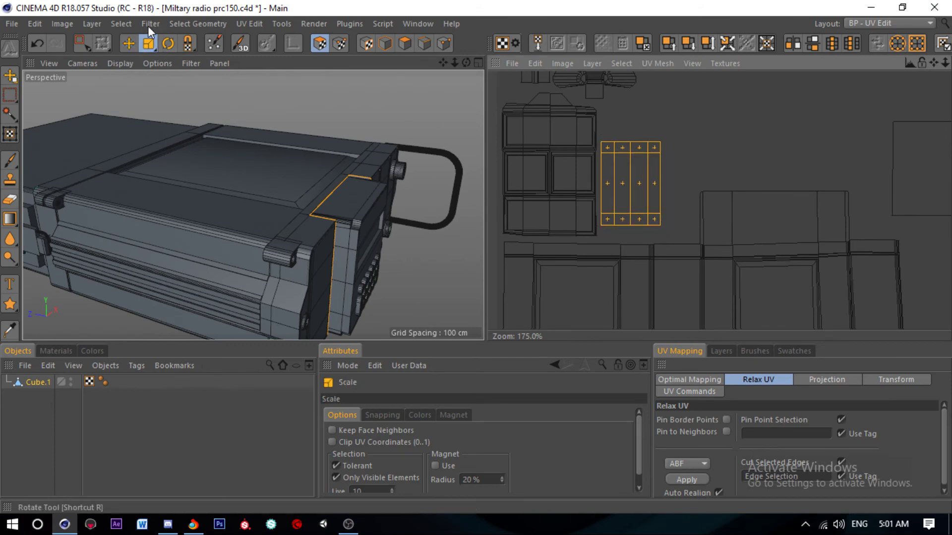
Step: Save the scene with Ctrl+S
{"action": "key", "text": "ctrl+s"}
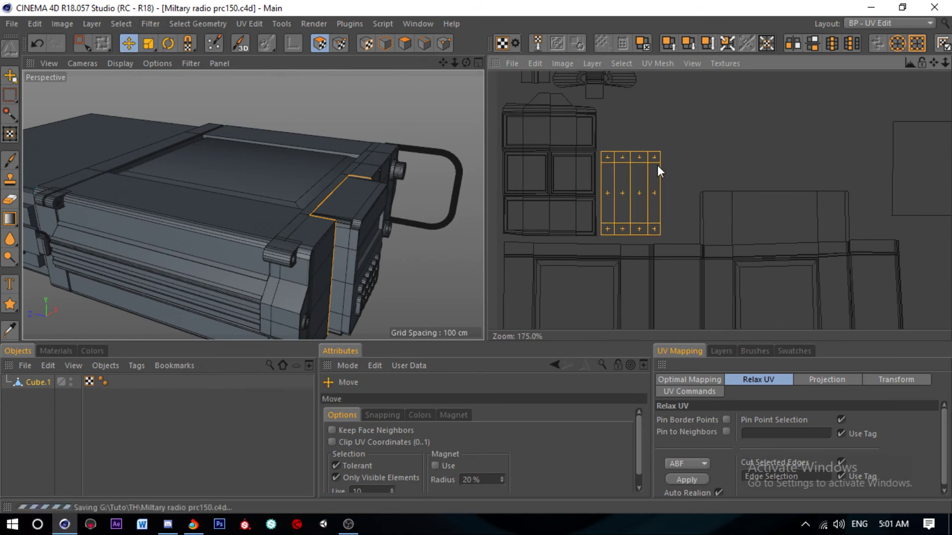
{"action": "scroll", "coordinate": [657, 165], "scroll_direction": "down", "scroll_amount": 5}
{"action": "scroll", "coordinate": [721, 177], "scroll_direction": "down", "scroll_amount": 3}
{"action": "scroll", "coordinate": [721, 177], "scroll_direction": "up", "scroll_amount": 4}
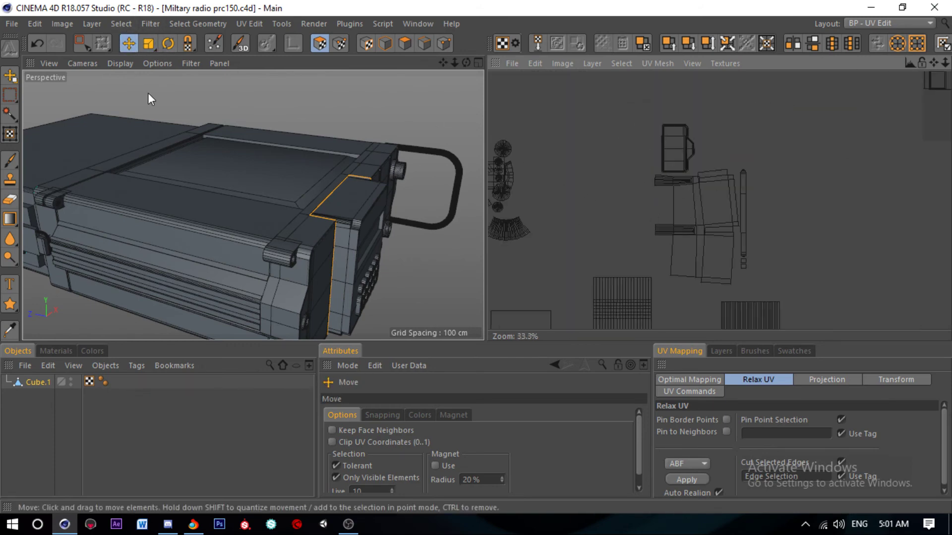
Step: Box-select the side-tab island, move it into the packed layout and shrink it
{"action": "left_click", "coordinate": [83, 42]}
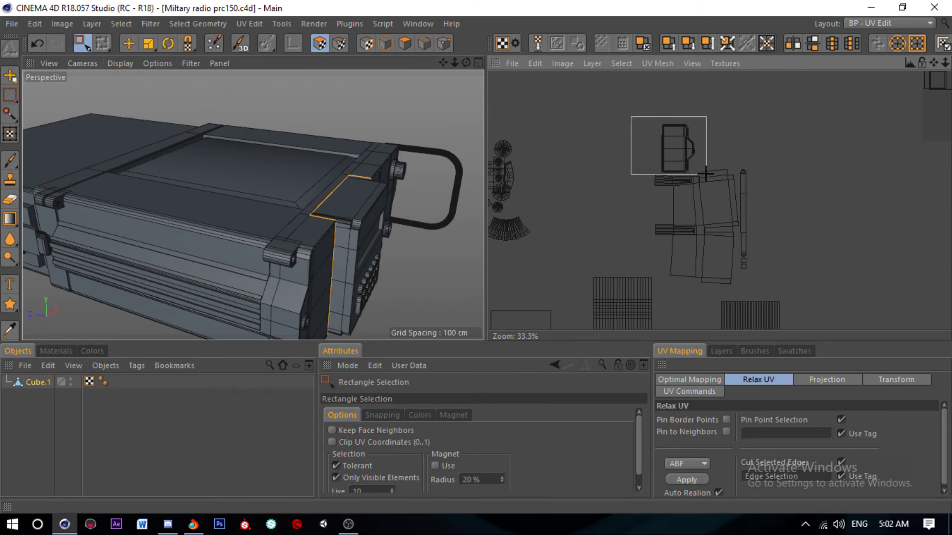
{"action": "left_click_drag", "start_coordinate": [705, 173], "coordinate": [706, 175]}
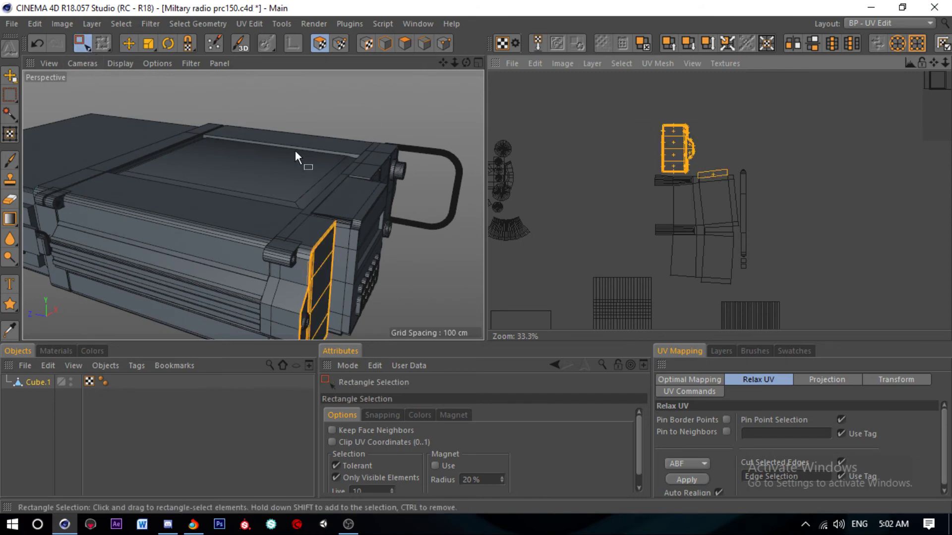
{"action": "left_click", "coordinate": [133, 41]}
{"action": "scroll", "coordinate": [648, 168], "scroll_direction": "down", "scroll_amount": 1}
{"action": "left_click_drag", "start_coordinate": [686, 160], "coordinate": [830, 105]}
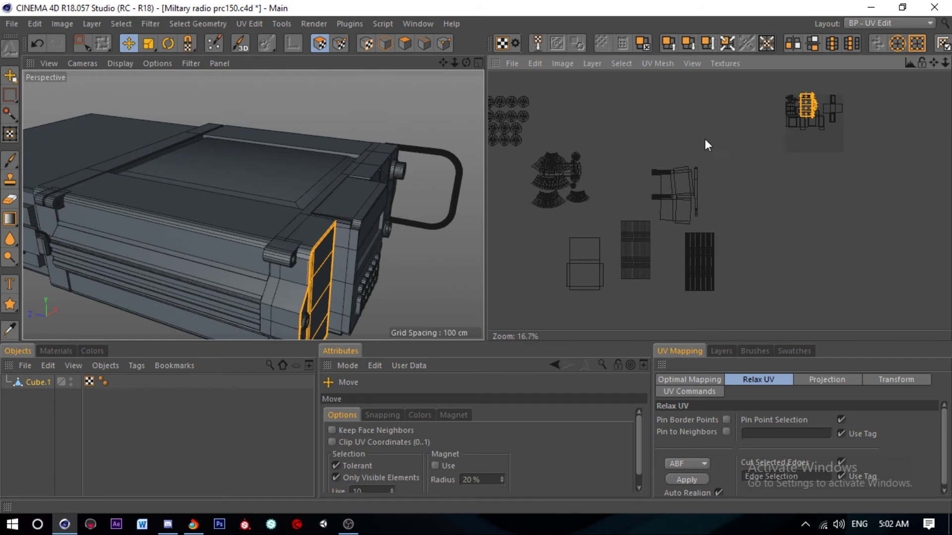
{"action": "scroll", "coordinate": [771, 102], "scroll_direction": "up", "scroll_amount": 2}
{"action": "scroll", "coordinate": [754, 132], "scroll_direction": "up", "scroll_amount": 2}
{"action": "scroll", "coordinate": [682, 110], "scroll_direction": "up", "scroll_amount": 1}
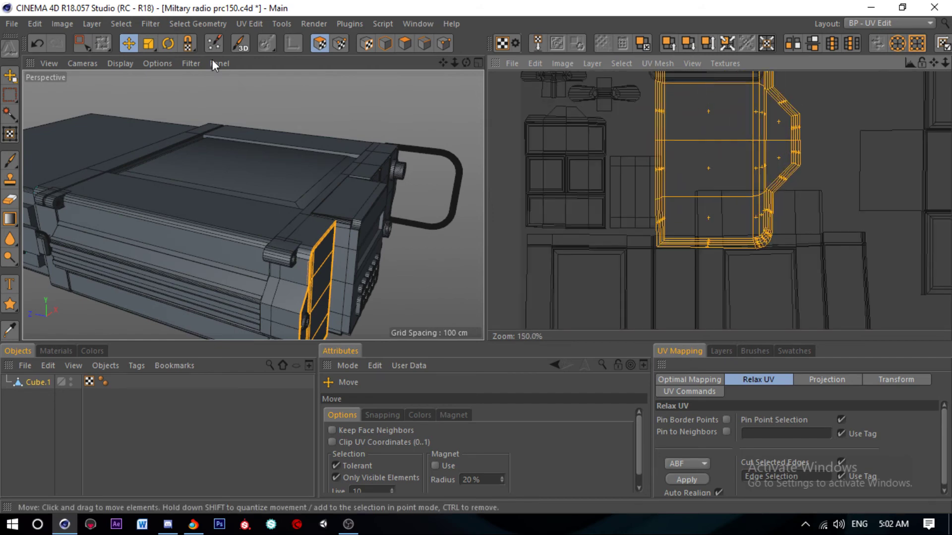
{"action": "left_click", "coordinate": [148, 44]}
{"action": "left_click_drag", "start_coordinate": [794, 144], "coordinate": [754, 141]}
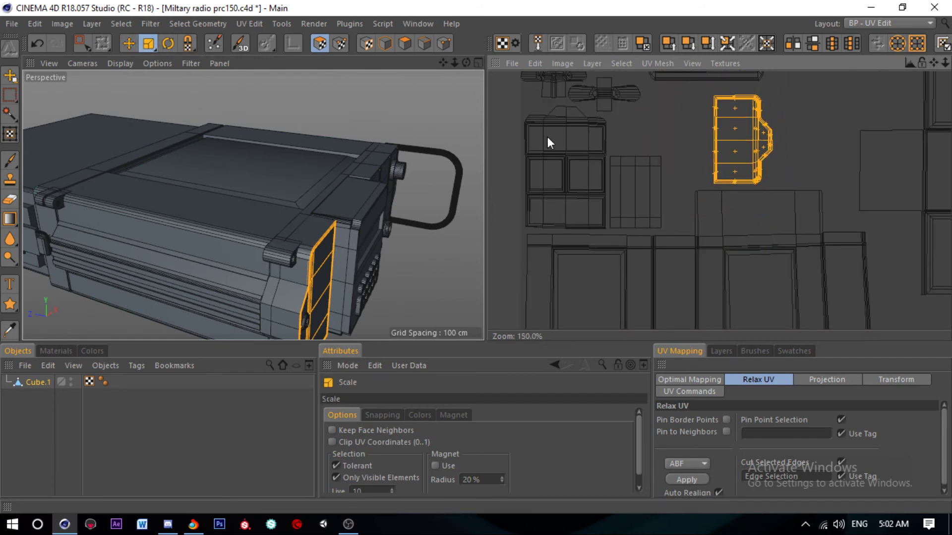
Step: Select the narrow vertical strip island and place it beside the tabbed island
{"action": "left_click", "coordinate": [81, 43]}
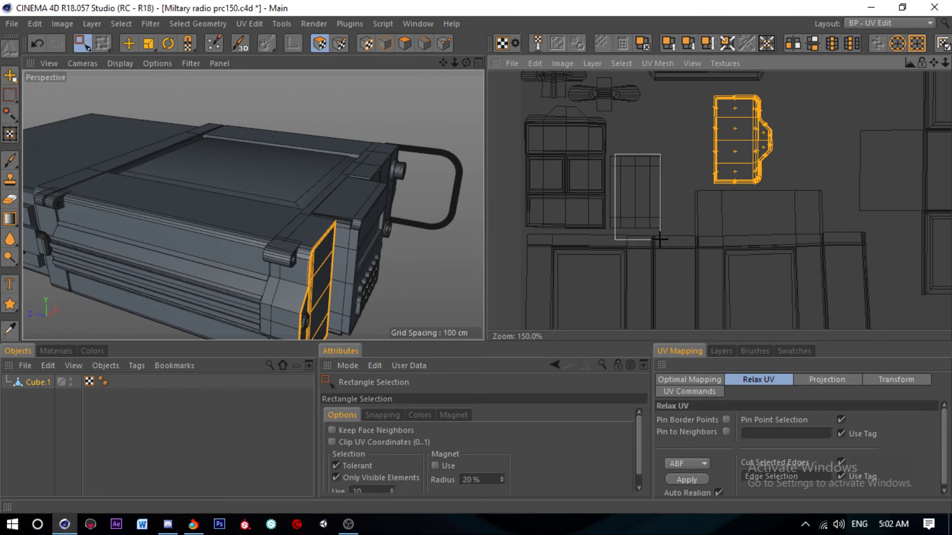
{"action": "left_click_drag", "start_coordinate": [660, 240], "coordinate": [660, 241]}
{"action": "left_click_drag", "start_coordinate": [754, 267], "coordinate": [561, 229], "text": "ctrl"}
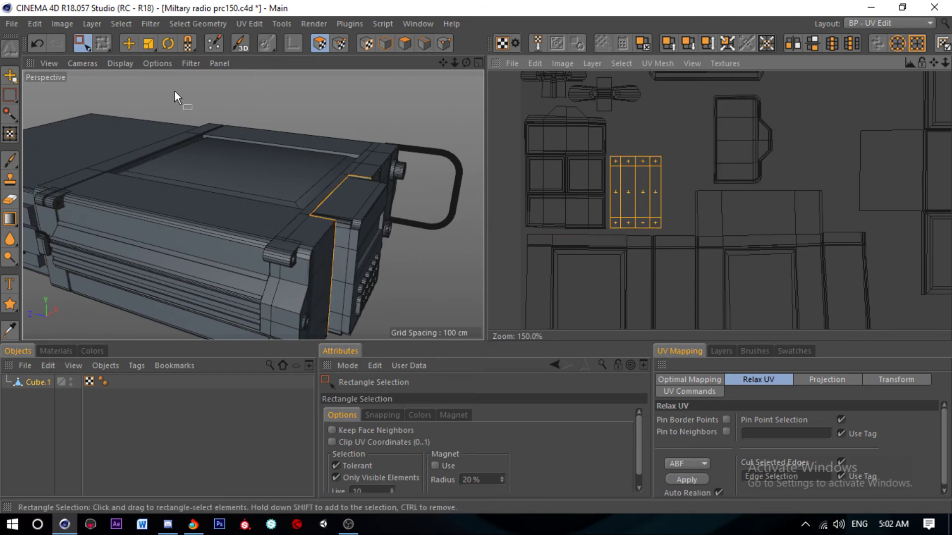
{"action": "left_click", "coordinate": [129, 43]}
{"action": "left_click_drag", "start_coordinate": [728, 161], "coordinate": [805, 136]}
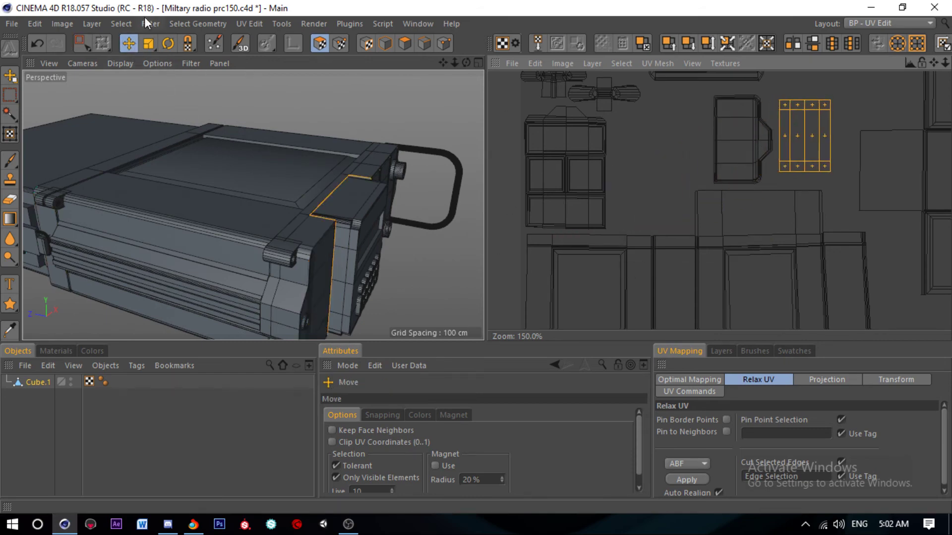
Step: Reselect the tabbed island and reposition it left, down, then slightly up
{"action": "left_click", "coordinate": [85, 42]}
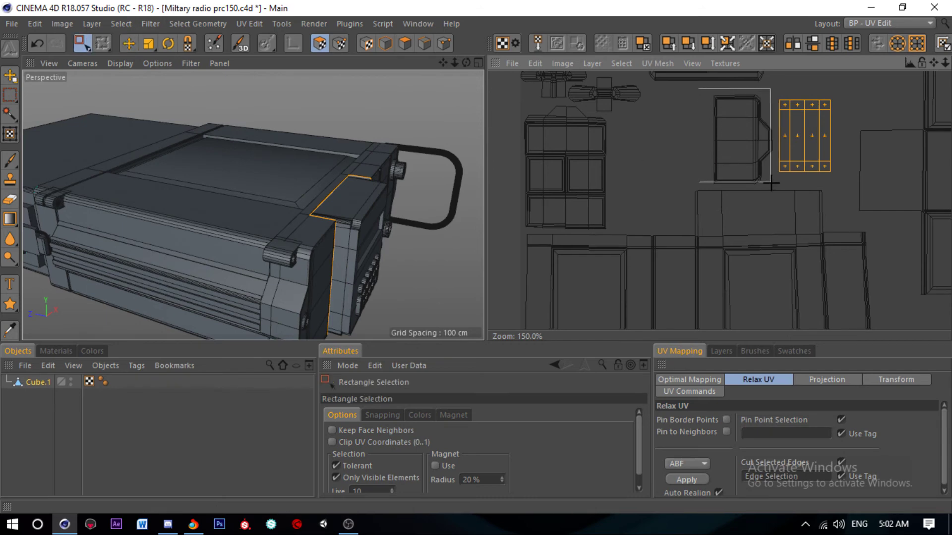
{"action": "left_click_drag", "start_coordinate": [752, 132], "coordinate": [780, 192]}
{"action": "left_click", "coordinate": [128, 44]}
{"action": "mouse_move", "coordinate": [742, 139]}
{"action": "left_mouse_down"}
{"action": "mouse_move", "coordinate": [639, 182]}
{"action": "mouse_move", "coordinate": [585, 167]}
{"action": "left_mouse_up"}
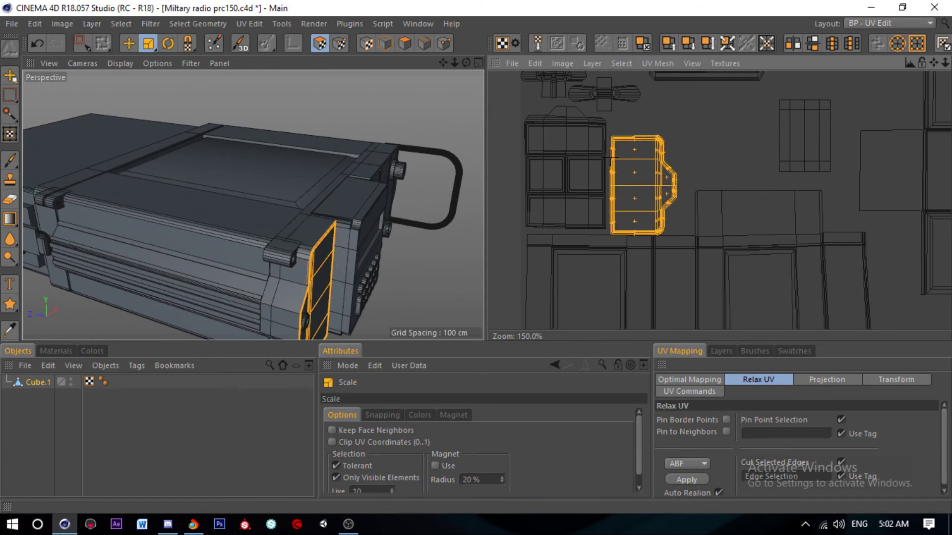
{"action": "left_click", "coordinate": [128, 44]}
{"action": "left_click_drag", "start_coordinate": [638, 188], "coordinate": [651, 174]}
{"action": "key", "text": "t"}
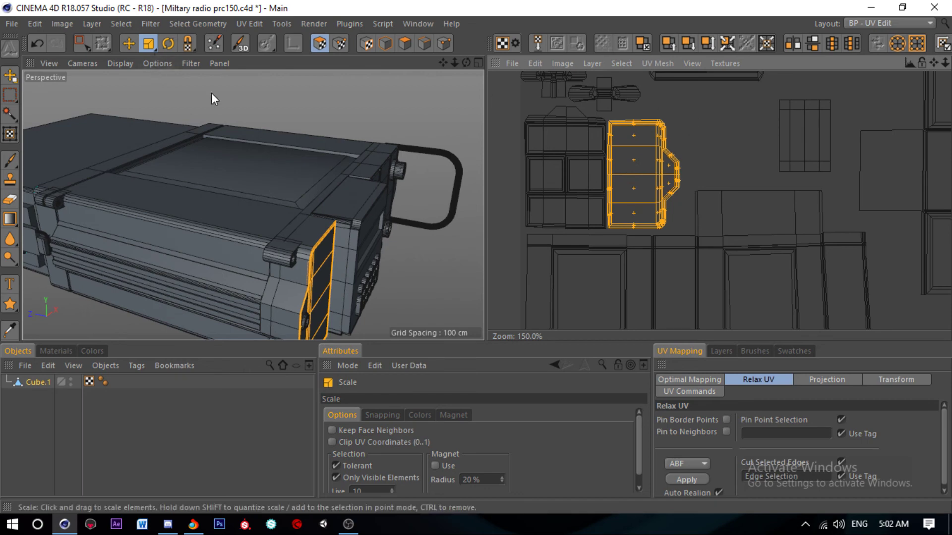
Step: Box-select the small grid island and place it right of the tall strip
{"action": "key", "text": "0"}
{"action": "left_click_drag", "start_coordinate": [811, 132], "coordinate": [812, 133]}
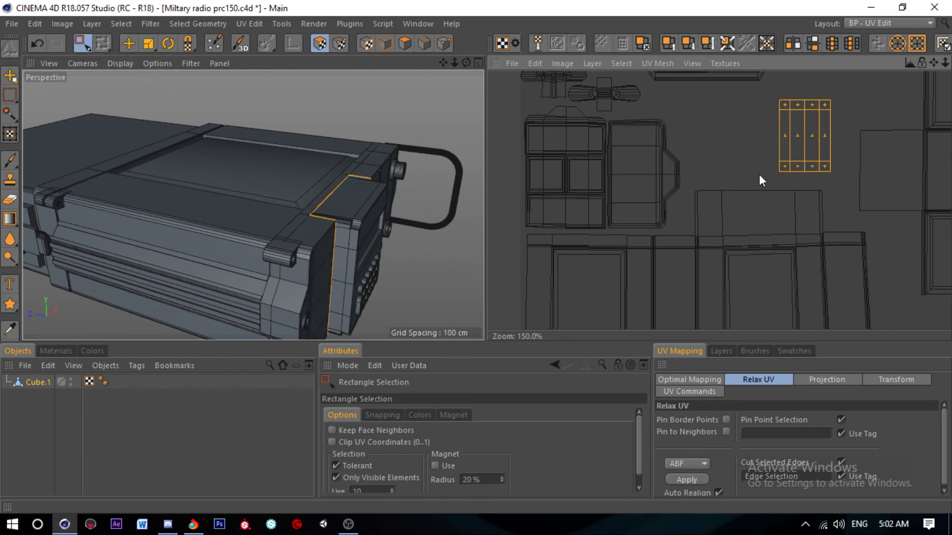
{"action": "left_click", "coordinate": [129, 43]}
{"action": "middle_click_drag", "start_coordinate": [635, 205], "coordinate": [617, 227]}
{"action": "scroll", "coordinate": [733, 105], "scroll_direction": "down", "scroll_amount": 2}
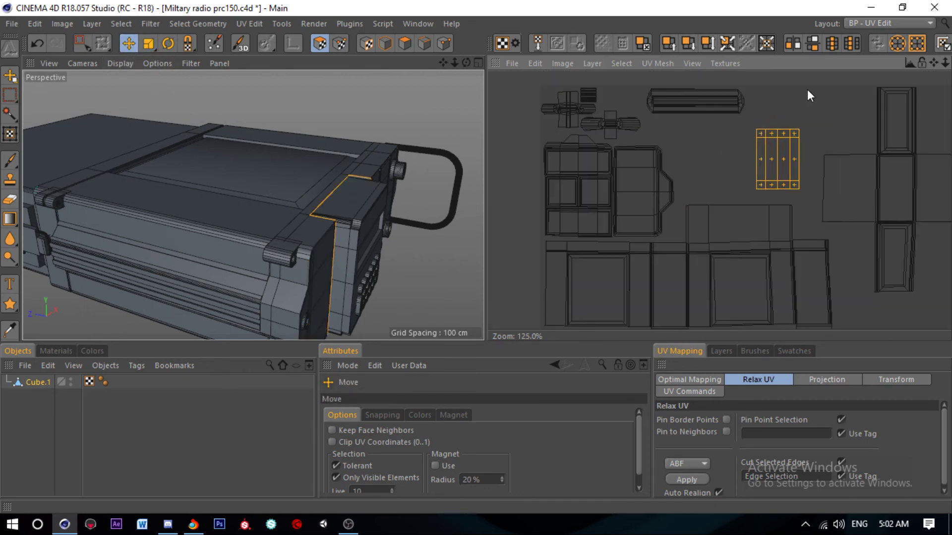
{"action": "scroll", "coordinate": [723, 146], "scroll_direction": "down", "scroll_amount": 2}
{"action": "scroll", "coordinate": [825, 150], "scroll_direction": "up", "scroll_amount": 2}
{"action": "mouse_move", "coordinate": [825, 151]}
{"action": "left_mouse_down"}
{"action": "mouse_move", "coordinate": [917, 141]}
{"action": "mouse_move", "coordinate": [838, 134]}
{"action": "left_mouse_up"}
{"action": "scroll", "coordinate": [888, 136], "scroll_direction": "up", "scroll_amount": 4}
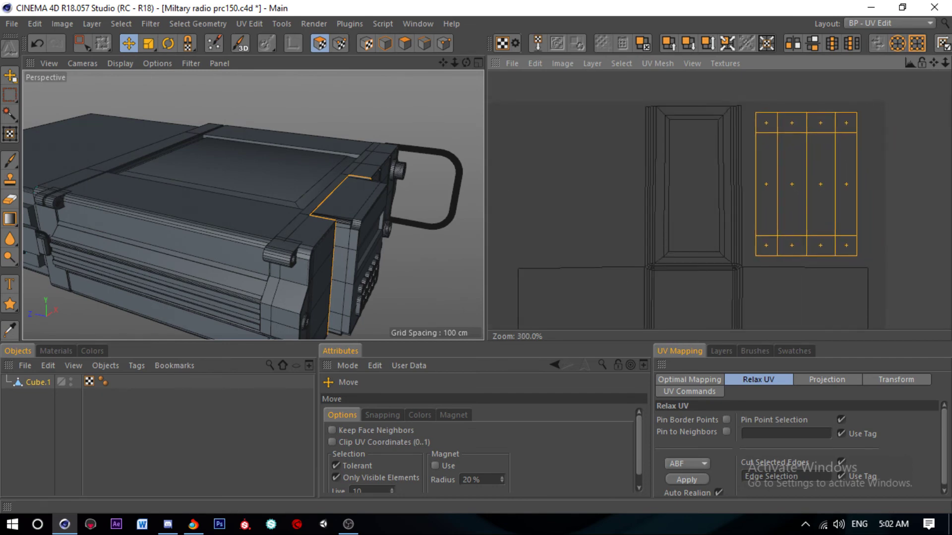
{"action": "scroll", "coordinate": [811, 128], "scroll_direction": "down", "scroll_amount": 2}
{"action": "scroll", "coordinate": [808, 125], "scroll_direction": "down", "scroll_amount": 2}
Step: Save the scene and box-select the handle's UV island
{"action": "key", "text": "ctrl+s"}
{"action": "scroll", "coordinate": [773, 156], "scroll_direction": "down", "scroll_amount": 2}
{"action": "scroll", "coordinate": [695, 162], "scroll_direction": "down", "scroll_amount": 1}
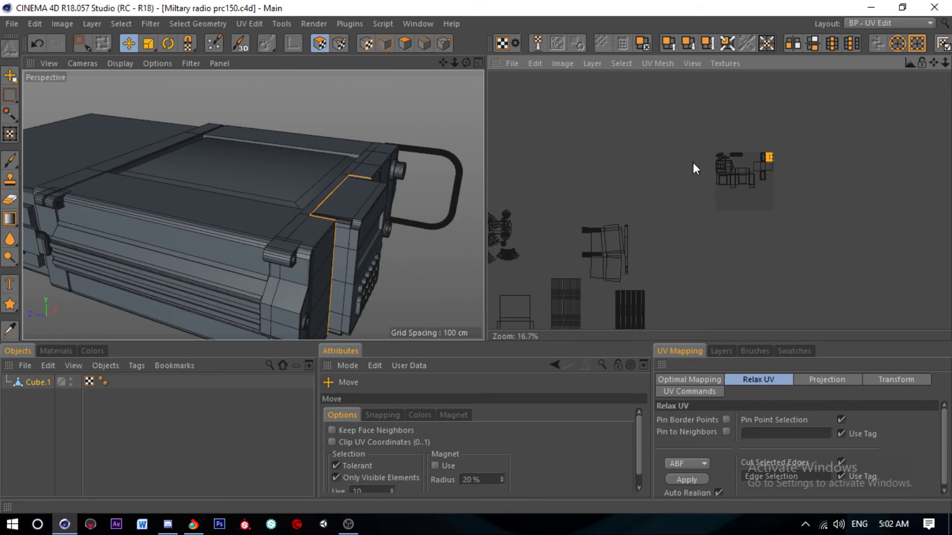
{"action": "scroll", "coordinate": [654, 238], "scroll_direction": "down", "scroll_amount": 1}
{"action": "left_click", "coordinate": [81, 43]}
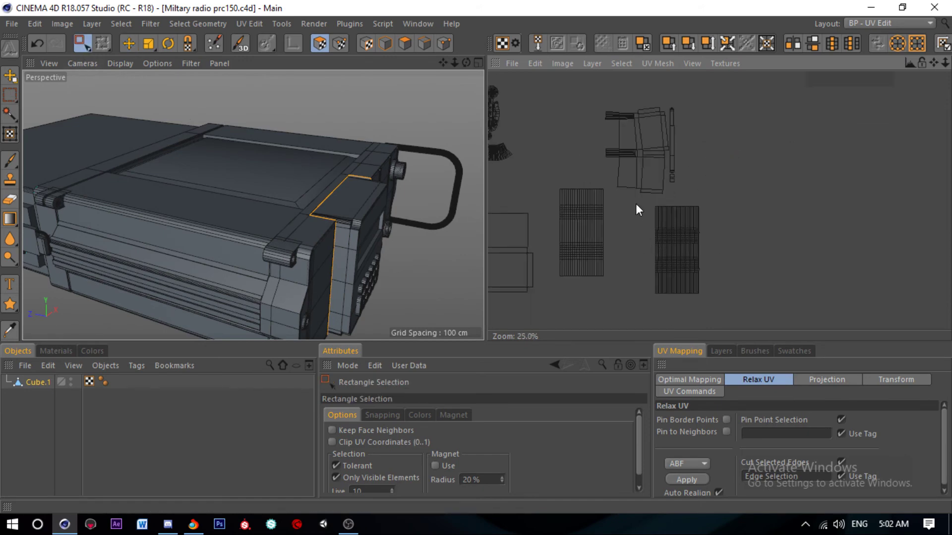
{"action": "left_click_drag", "start_coordinate": [749, 304], "coordinate": [749, 303]}
Step: Move the handle island up and right, then shrink it
{"action": "left_click", "coordinate": [128, 44]}
{"action": "scroll", "coordinate": [694, 208], "scroll_direction": "down", "scroll_amount": 3}
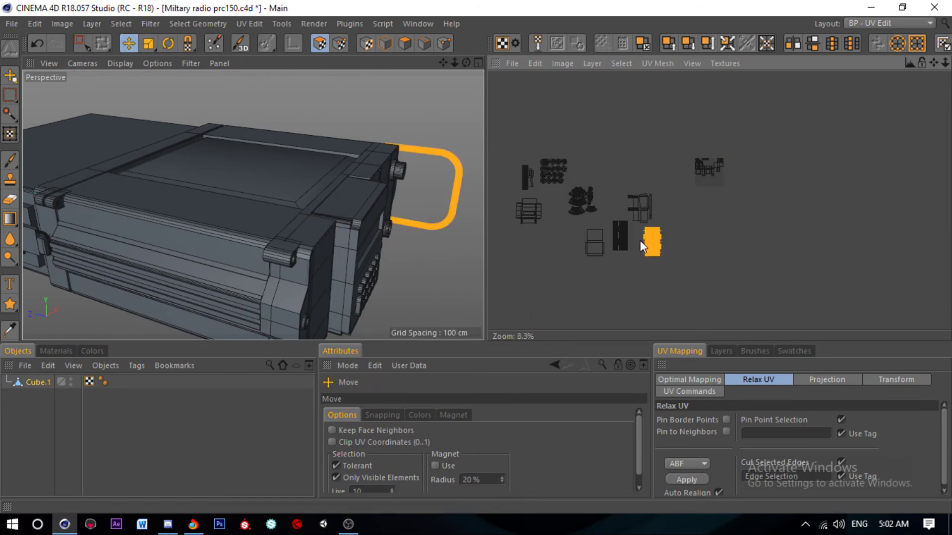
{"action": "left_click_drag", "start_coordinate": [651, 241], "coordinate": [706, 192]}
{"action": "scroll", "coordinate": [718, 194], "scroll_direction": "up", "scroll_amount": 3}
{"action": "scroll", "coordinate": [718, 195], "scroll_direction": "up", "scroll_amount": 3}
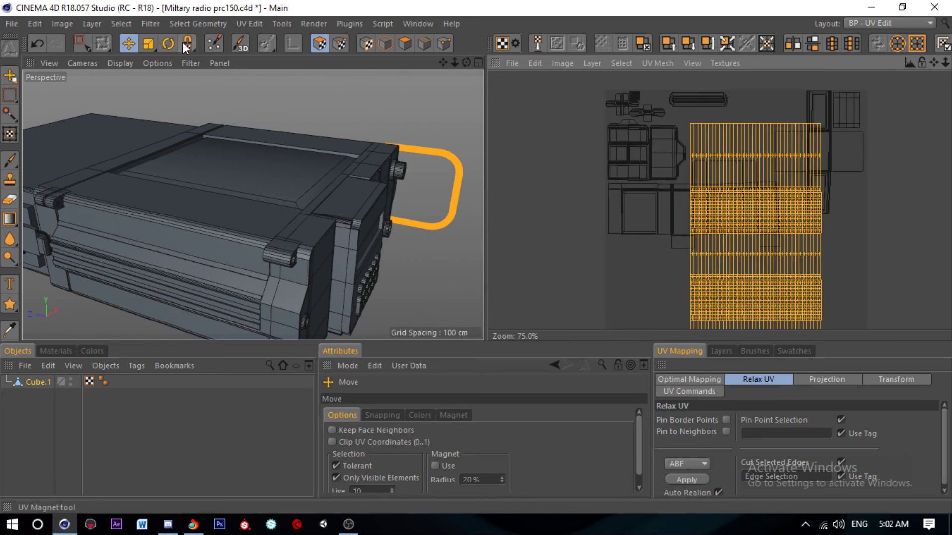
{"action": "left_click", "coordinate": [148, 43]}
{"action": "mouse_move", "coordinate": [773, 187]}
{"action": "left_mouse_down"}
{"action": "mouse_move", "coordinate": [659, 188]}
{"action": "mouse_move", "coordinate": [713, 171]}
{"action": "left_mouse_up"}
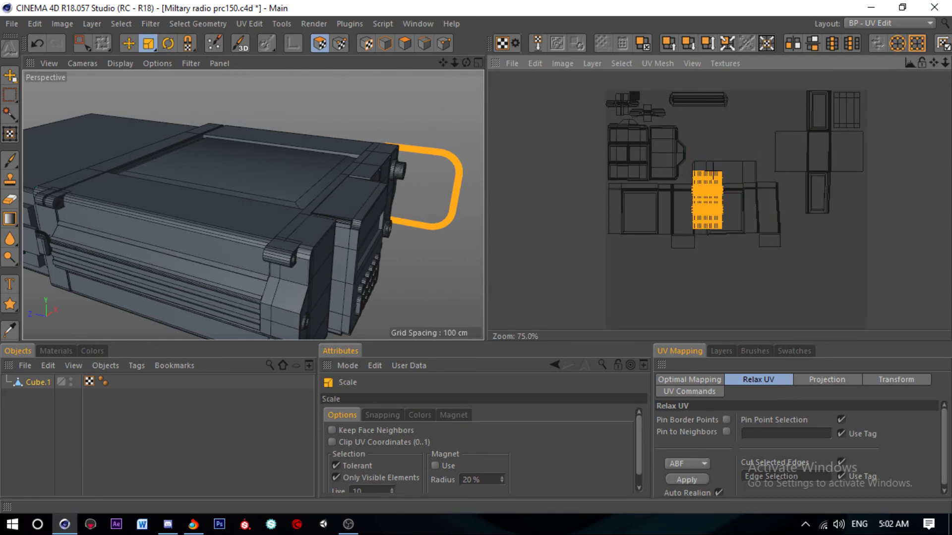
Step: Raise the handle island into the layout and shrink it further
{"action": "left_click", "coordinate": [128, 46]}
{"action": "scroll", "coordinate": [711, 151], "scroll_direction": "up", "scroll_amount": 2}
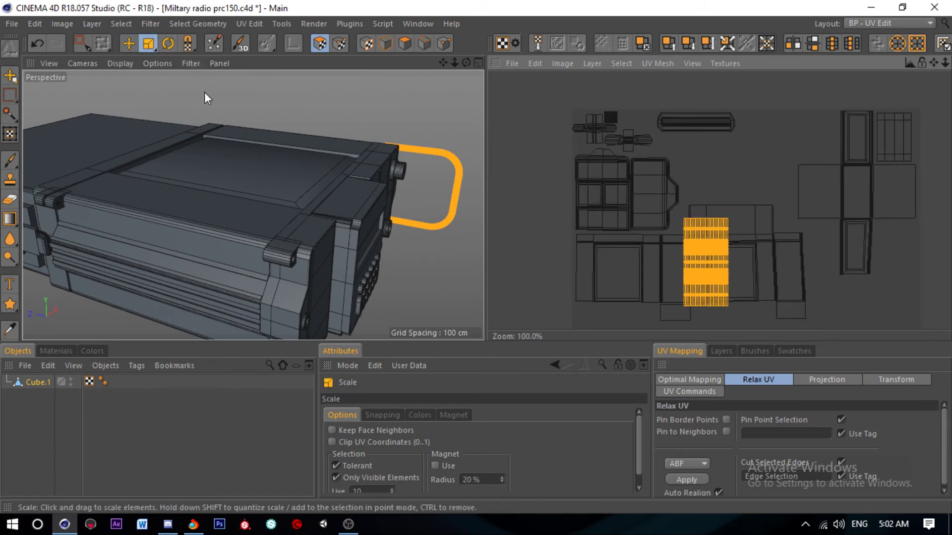
{"action": "left_click", "coordinate": [129, 44]}
{"action": "scroll", "coordinate": [694, 233], "scroll_direction": "up", "scroll_amount": 3}
{"action": "left_click_drag", "start_coordinate": [694, 233], "coordinate": [693, 85]}
{"action": "scroll", "coordinate": [685, 222], "scroll_direction": "down", "scroll_amount": 2}
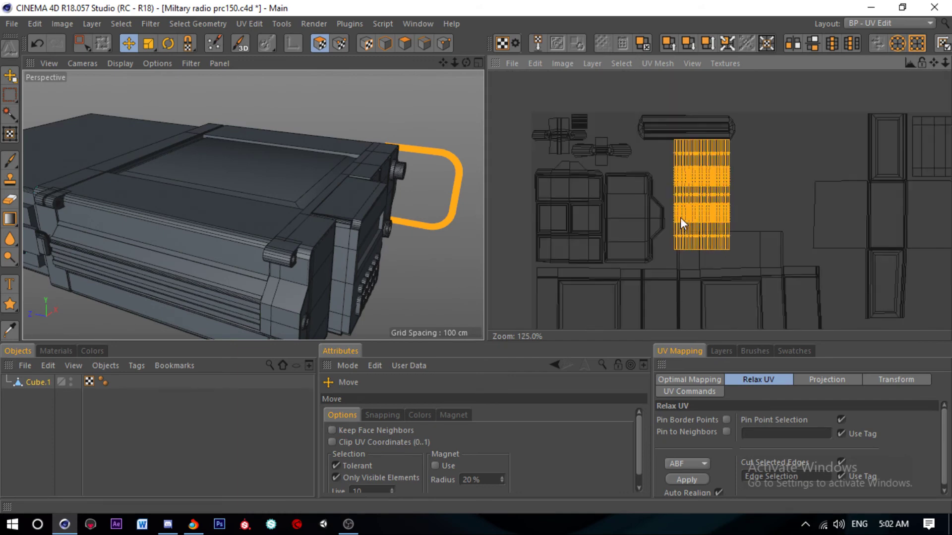
{"action": "left_click", "coordinate": [148, 44]}
{"action": "left_click_drag", "start_coordinate": [704, 171], "coordinate": [674, 171]}
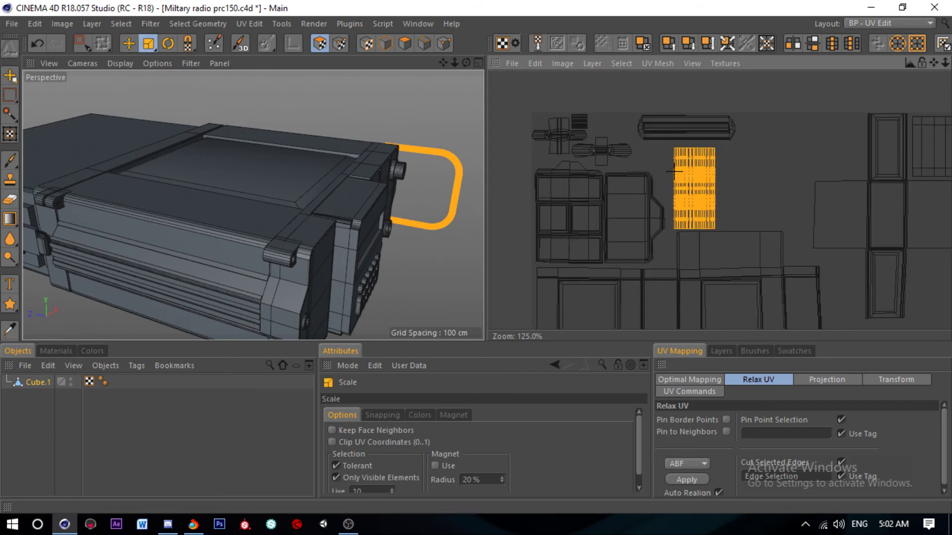
Step: Place the handle island in a free gap at the layout's right edge
{"action": "left_click", "coordinate": [129, 44]}
{"action": "left_click_drag", "start_coordinate": [721, 193], "coordinate": [788, 164]}
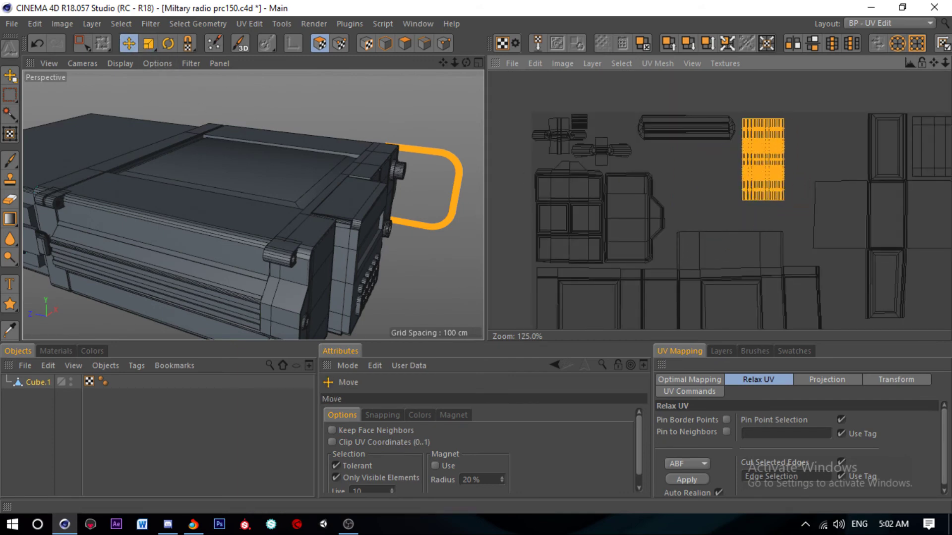
{"action": "scroll", "coordinate": [721, 177], "scroll_direction": "down", "scroll_amount": 3}
{"action": "scroll", "coordinate": [722, 151], "scroll_direction": "up", "scroll_amount": 1}
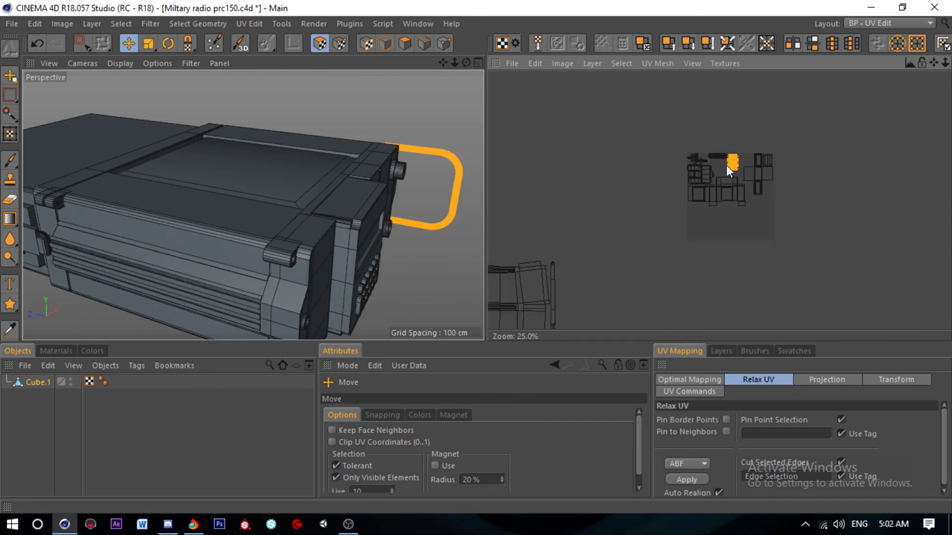
{"action": "scroll", "coordinate": [726, 165], "scroll_direction": "down", "scroll_amount": 2}
{"action": "scroll", "coordinate": [745, 169], "scroll_direction": "up", "scroll_amount": 1}
{"action": "scroll", "coordinate": [704, 145], "scroll_direction": "down", "scroll_amount": 1}
{"action": "left_click_drag", "start_coordinate": [683, 143], "coordinate": [777, 206]}
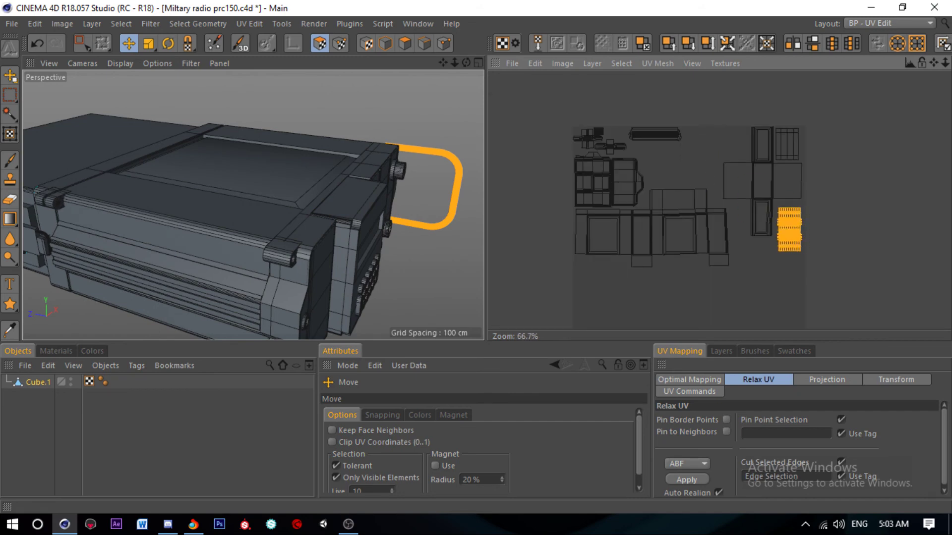
{"action": "scroll", "coordinate": [776, 206], "scroll_direction": "up", "scroll_amount": 3}
{"action": "scroll", "coordinate": [778, 204], "scroll_direction": "up", "scroll_amount": 1}
{"action": "scroll", "coordinate": [399, 149], "scroll_direction": "down", "scroll_amount": 4}
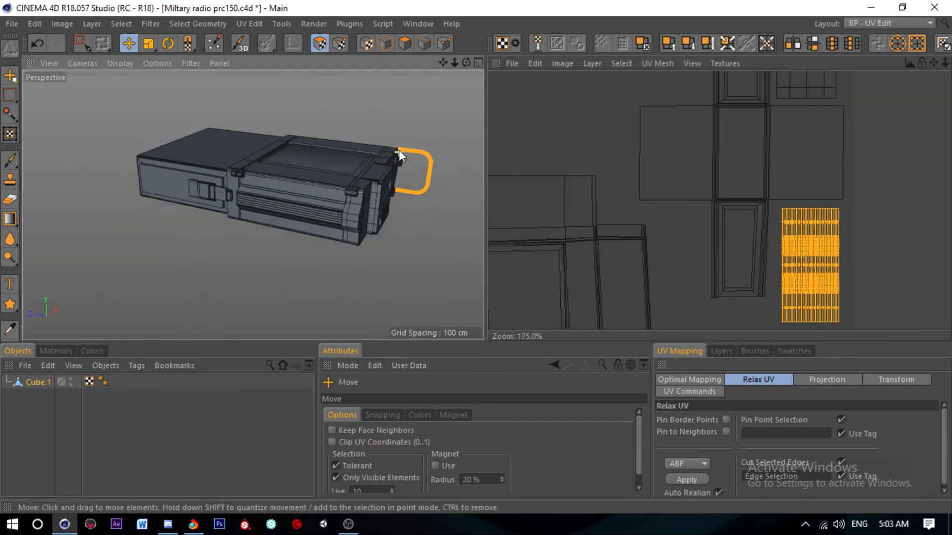
{"action": "scroll", "coordinate": [192, 187], "scroll_direction": "up", "scroll_amount": 3}
Step: Loop-select the side clip's polygons and set its UV island below the grid island
{"action": "left_click", "coordinate": [405, 44]}
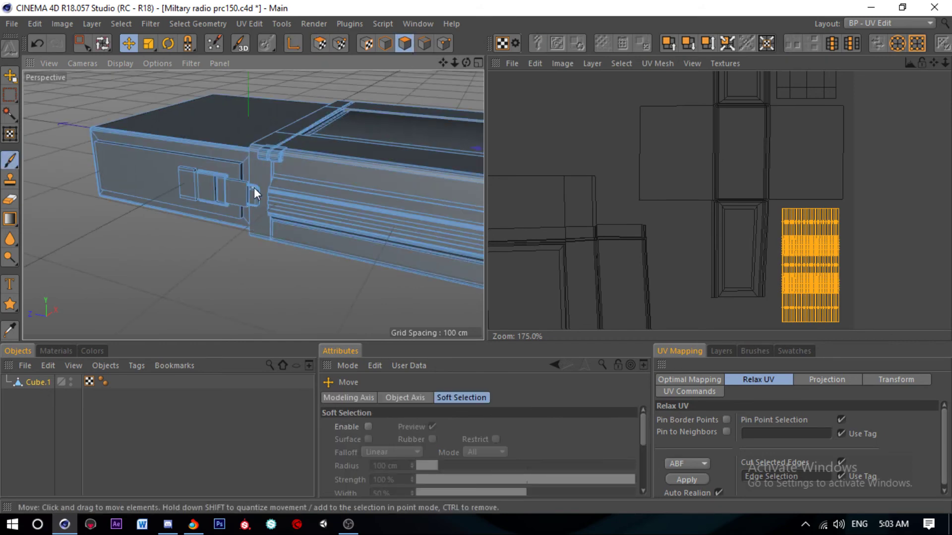
{"action": "left_click", "coordinate": [254, 186]}
{"action": "left_click", "coordinate": [320, 44]}
{"action": "scroll", "coordinate": [718, 149], "scroll_direction": "down", "scroll_amount": 5}
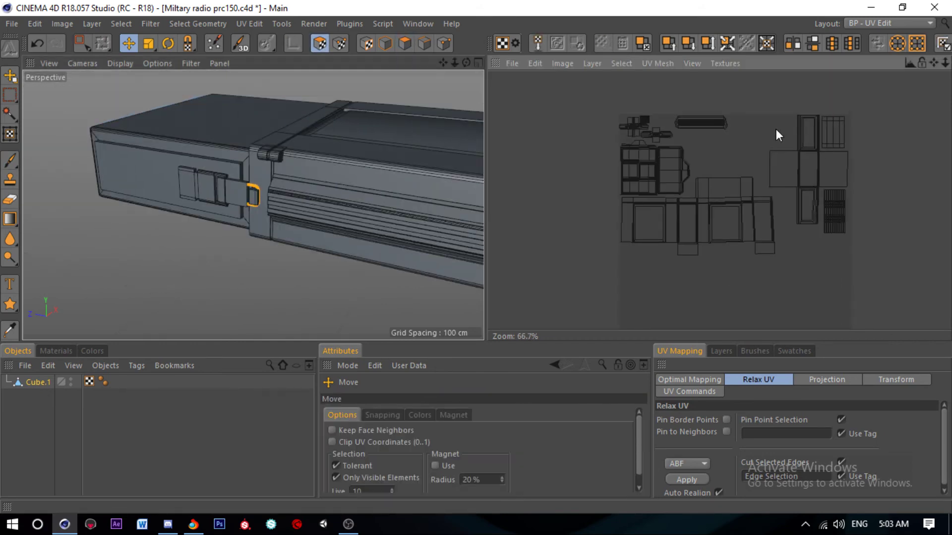
{"action": "scroll", "coordinate": [776, 129], "scroll_direction": "down", "scroll_amount": 3}
{"action": "left_click_drag", "start_coordinate": [658, 223], "coordinate": [868, 108]}
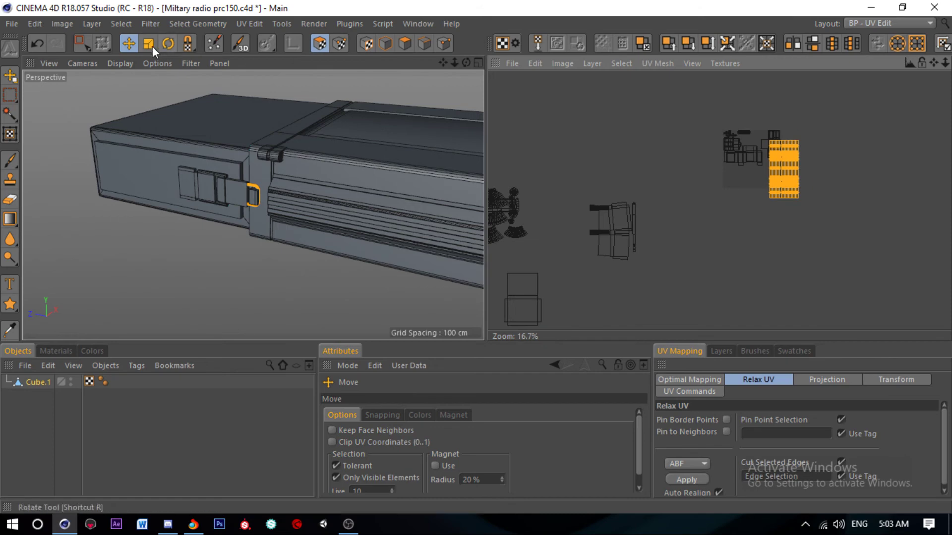
{"action": "scroll", "coordinate": [702, 119], "scroll_direction": "up", "scroll_amount": 6}
{"action": "scroll", "coordinate": [719, 130], "scroll_direction": "down", "scroll_amount": 3}
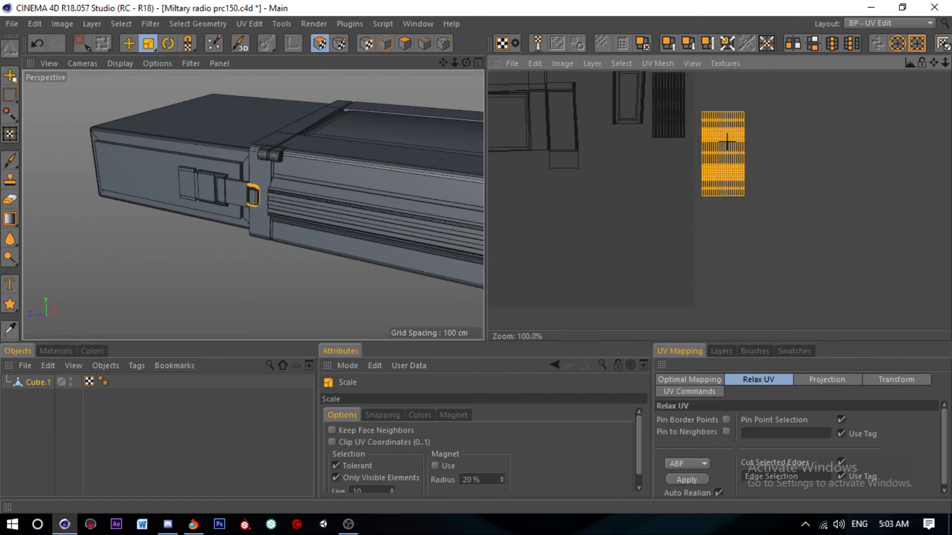
{"action": "scroll", "coordinate": [778, 177], "scroll_direction": "up", "scroll_amount": 1}
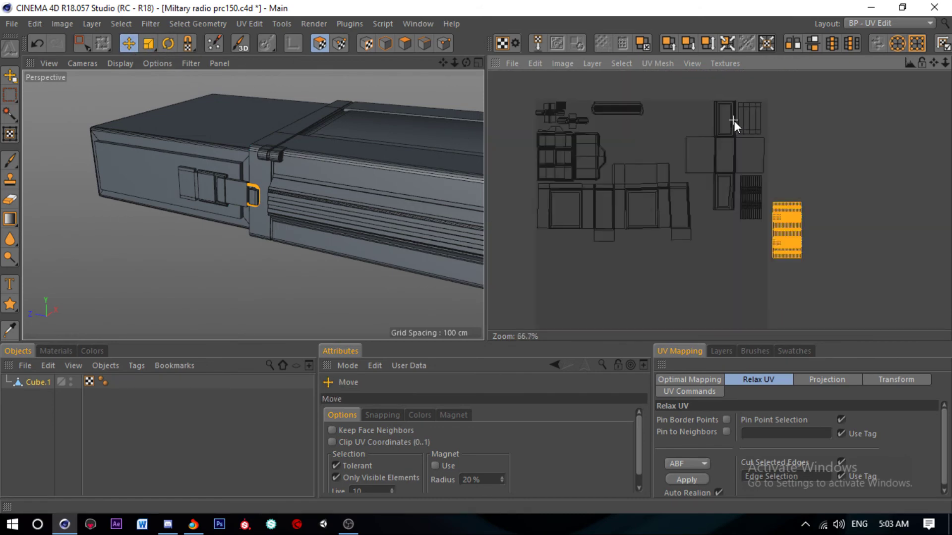
{"action": "mouse_move", "coordinate": [838, 213]}
{"action": "left_mouse_down"}
{"action": "mouse_move", "coordinate": [803, 258]}
{"action": "mouse_move", "coordinate": [737, 240]}
{"action": "left_mouse_up"}
Step: Shrink the clip island to about half to fit below, and save
{"action": "left_click", "coordinate": [148, 43]}
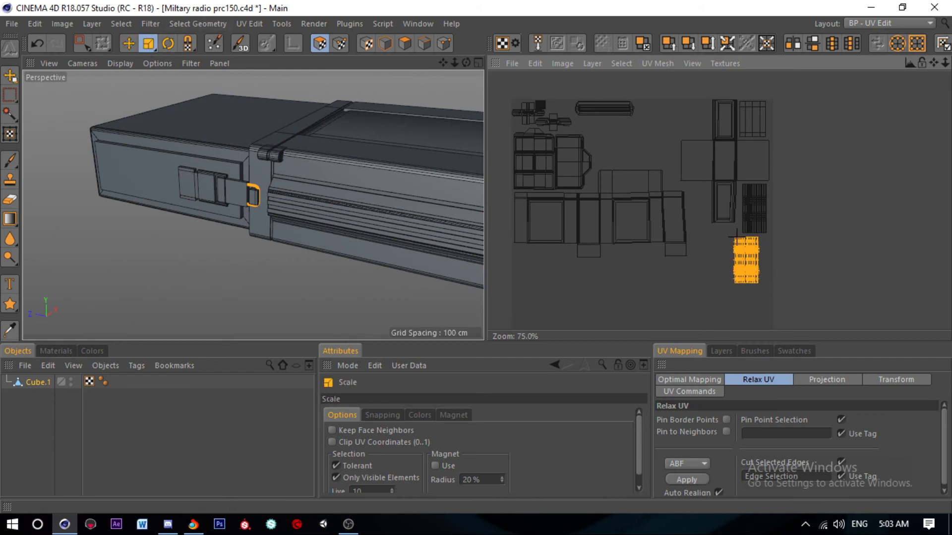
{"action": "left_click", "coordinate": [128, 44]}
{"action": "scroll", "coordinate": [704, 219], "scroll_direction": "up", "scroll_amount": 4}
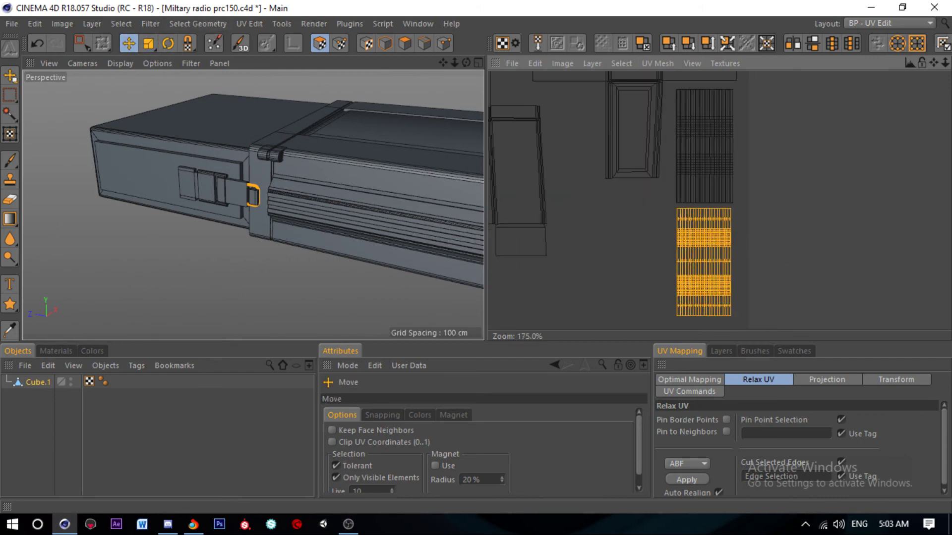
{"action": "key", "text": "ctrl+z"}
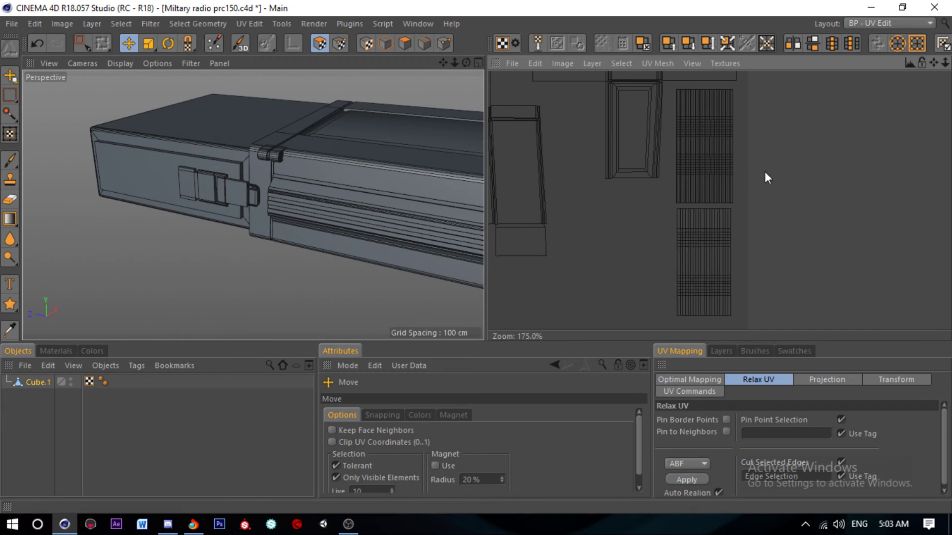
{"action": "left_click", "coordinate": [149, 43]}
{"action": "left_click_drag", "start_coordinate": [640, 178], "coordinate": [599, 177]}
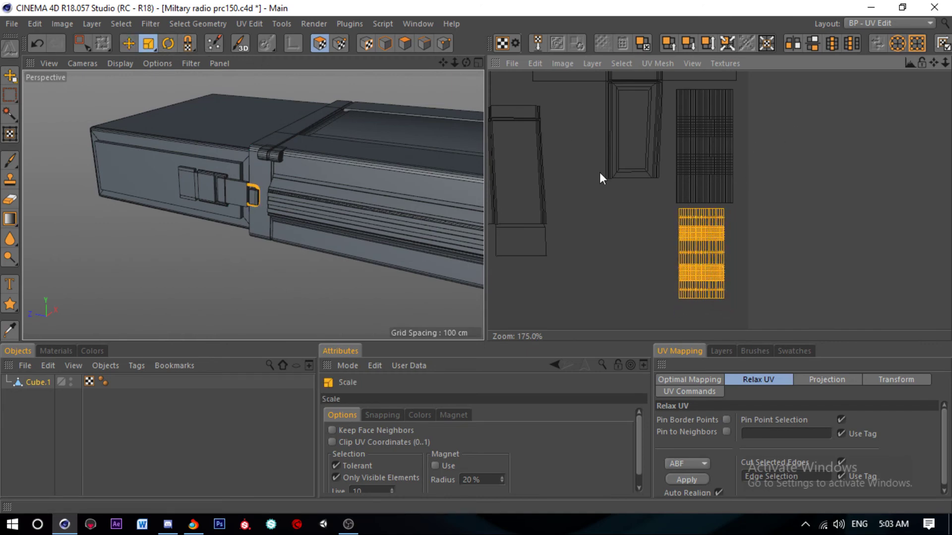
{"action": "left_click", "coordinate": [129, 44]}
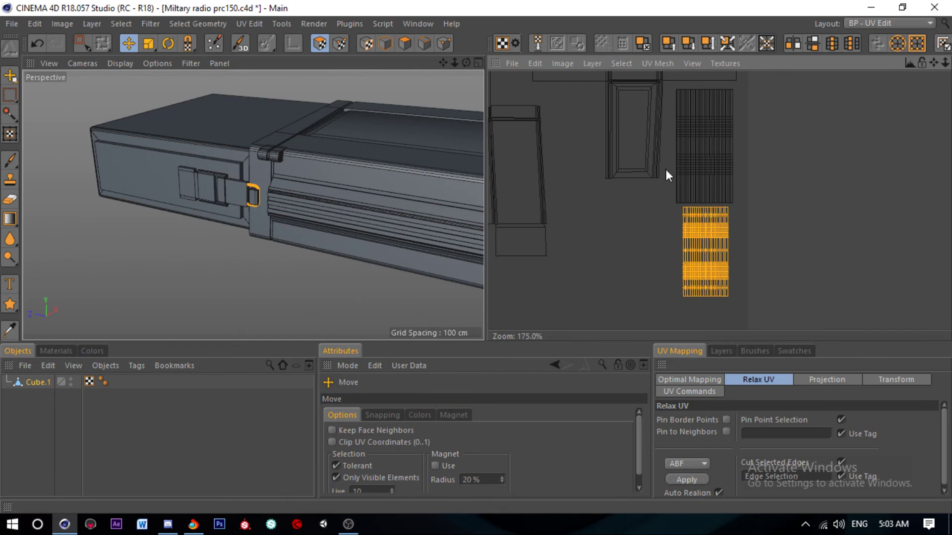
{"action": "key", "text": "ctrl+s"}
Step: Nudge the handle island's selected UV points slightly down-left in UV Points mode
{"action": "left_click", "coordinate": [81, 44]}
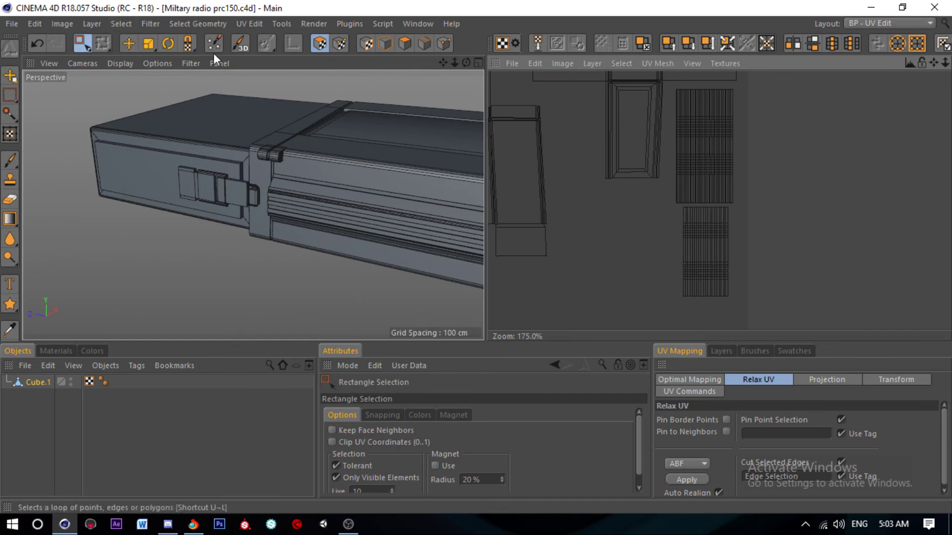
{"action": "left_click", "coordinate": [334, 43]}
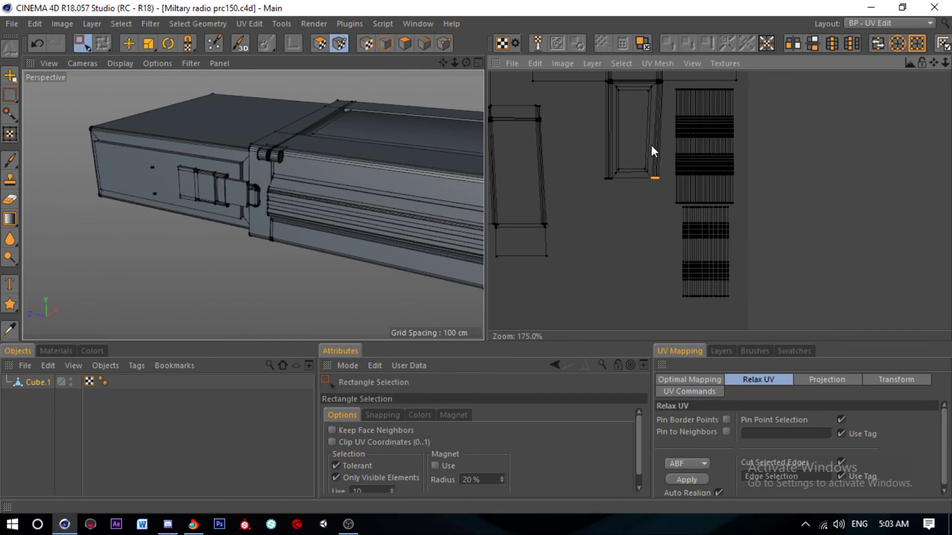
{"action": "key", "text": "e"}
{"action": "scroll", "coordinate": [646, 150], "scroll_direction": "up", "scroll_amount": 3}
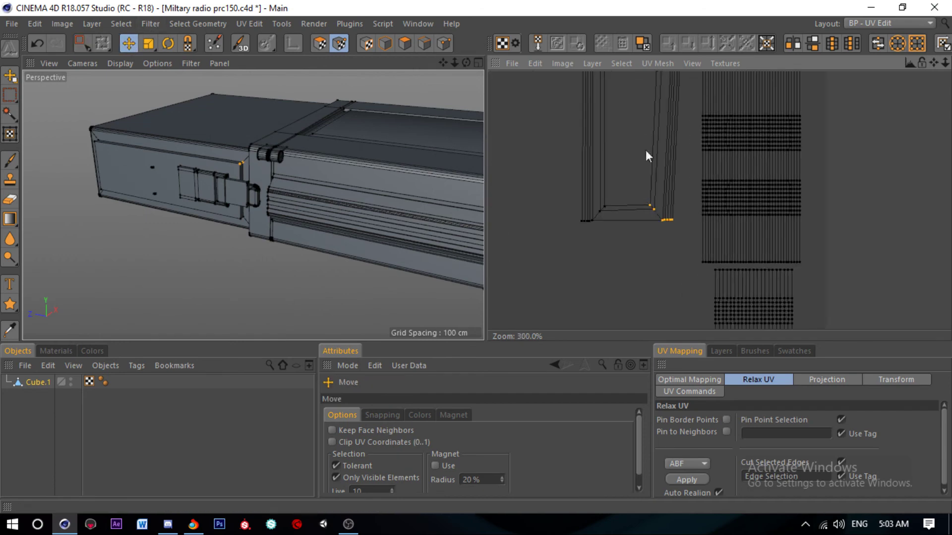
{"action": "scroll", "coordinate": [646, 150], "scroll_direction": "up", "scroll_amount": 2}
{"action": "left_click_drag", "start_coordinate": [684, 237], "coordinate": [682, 238]}
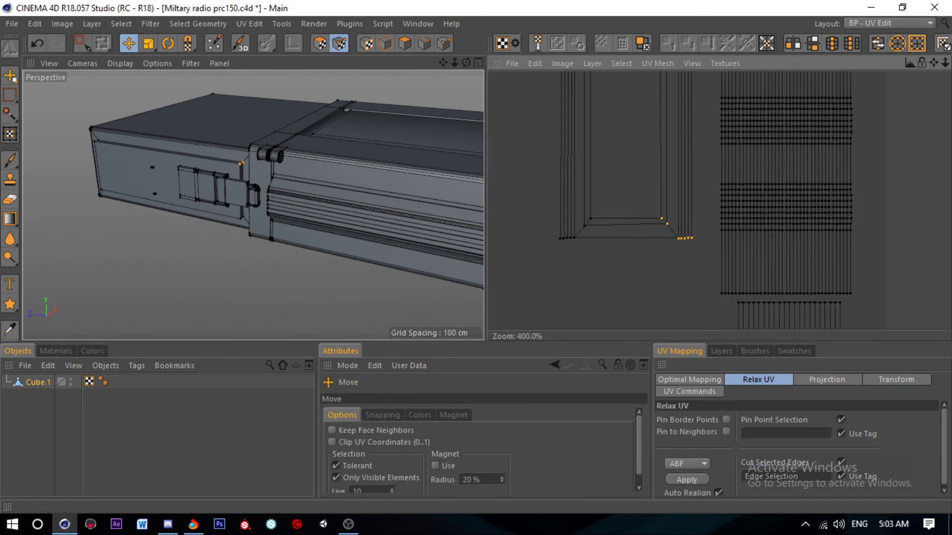
Step: Save the radio file and return UV editing to UV Polygons mode
{"action": "scroll", "coordinate": [631, 260], "scroll_direction": "down", "scroll_amount": 3}
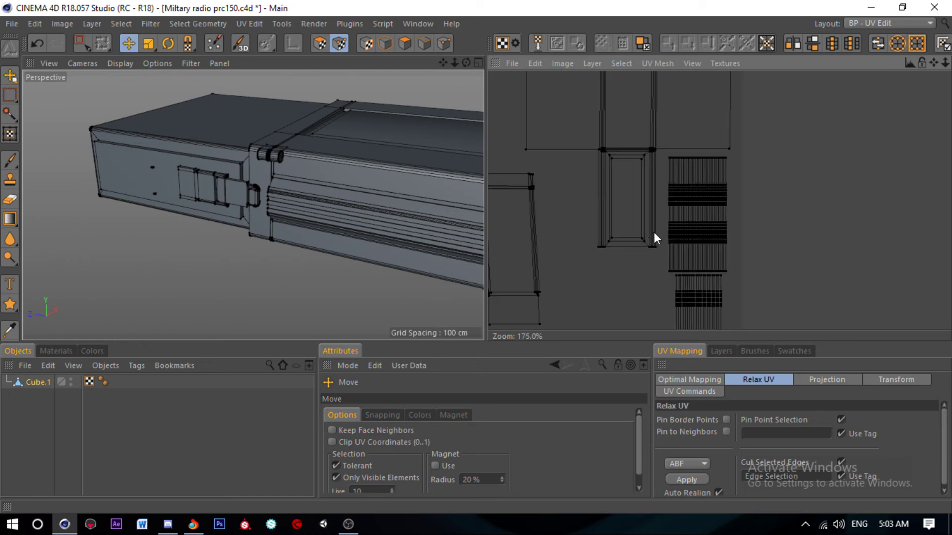
{"action": "scroll", "coordinate": [653, 232], "scroll_direction": "down", "scroll_amount": 2}
{"action": "scroll", "coordinate": [659, 149], "scroll_direction": "down", "scroll_amount": 1}
{"action": "key", "text": "ctrl+s"}
{"action": "scroll", "coordinate": [687, 146], "scroll_direction": "down", "scroll_amount": 4}
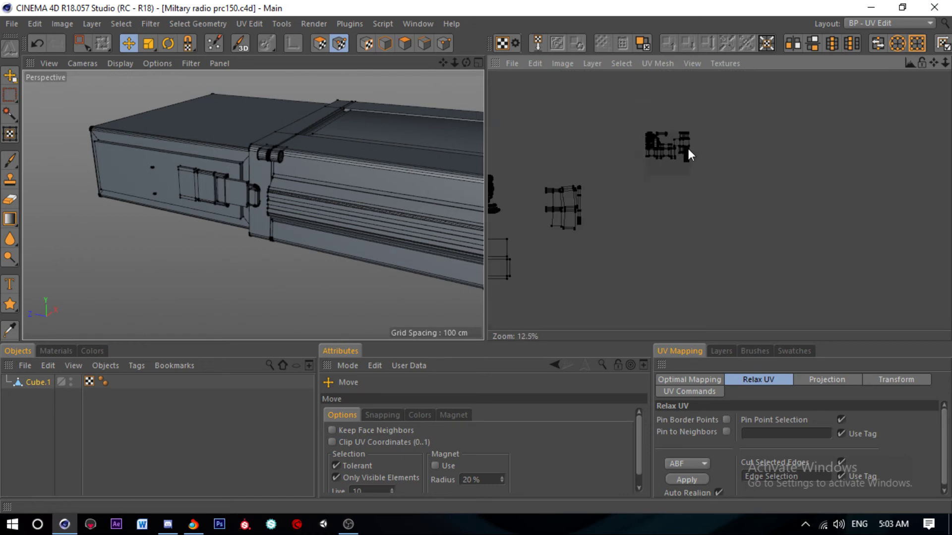
{"action": "scroll", "coordinate": [543, 187], "scroll_direction": "up", "scroll_amount": 3}
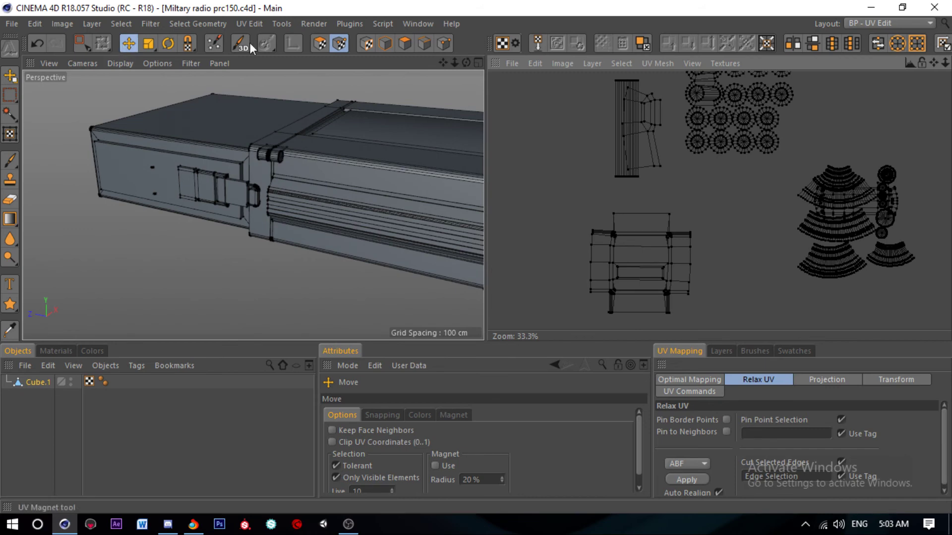
{"action": "left_click", "coordinate": [317, 45]}
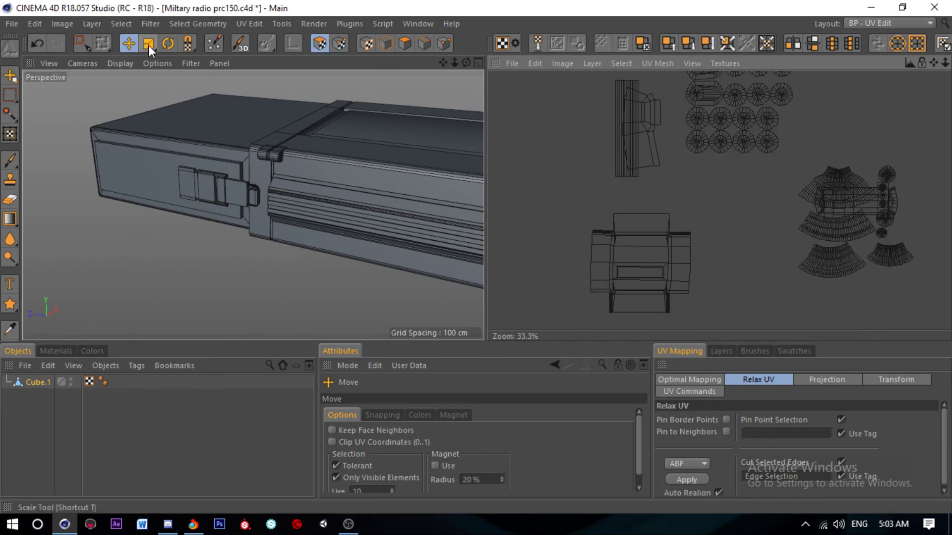
Step: Box-select the lower-centre end-cap island, try moving it right, then undo
{"action": "left_click", "coordinate": [85, 45]}
{"action": "left_click_drag", "start_coordinate": [573, 187], "coordinate": [693, 301]}
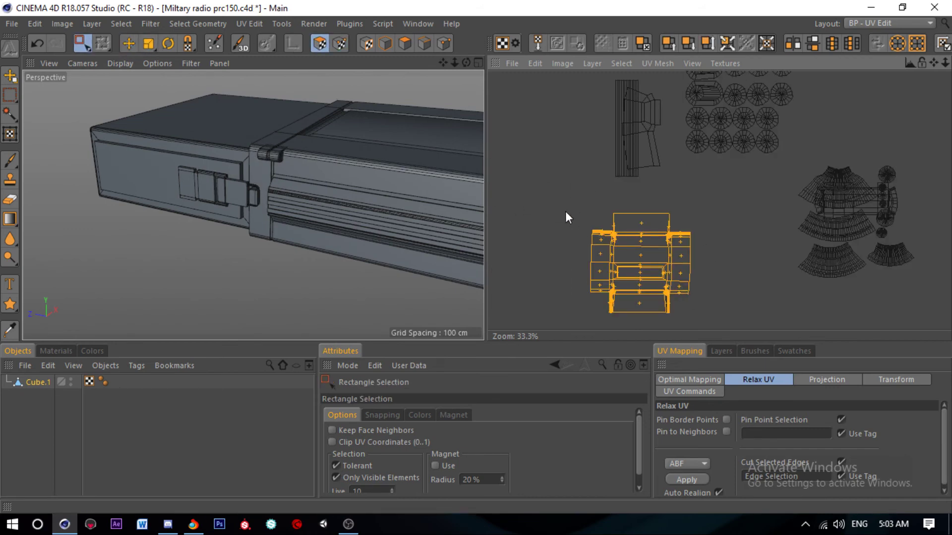
{"action": "scroll", "coordinate": [240, 176], "scroll_direction": "down", "scroll_amount": 3}
{"action": "scroll", "coordinate": [268, 139], "scroll_direction": "down", "scroll_amount": 2}
{"action": "scroll", "coordinate": [704, 194], "scroll_direction": "down", "scroll_amount": 3}
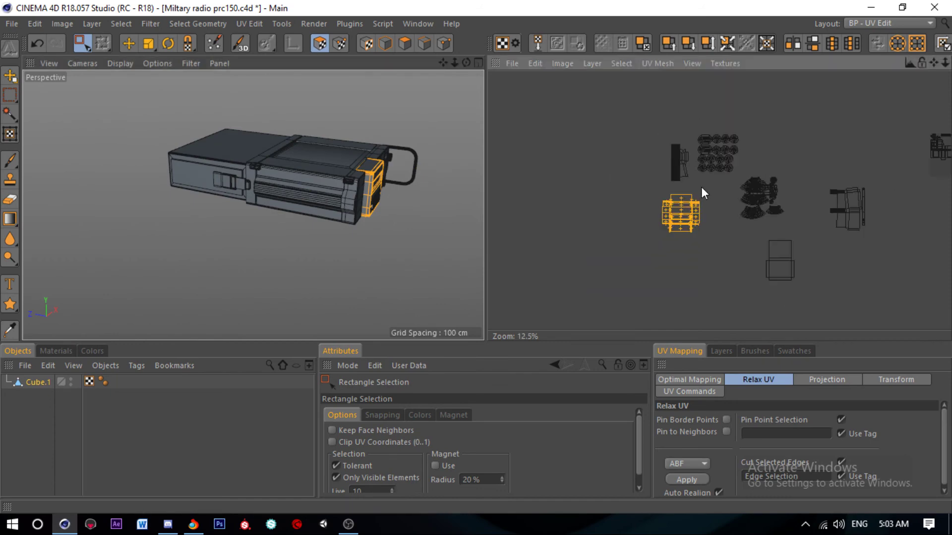
{"action": "key", "text": "e"}
{"action": "scroll", "coordinate": [744, 216], "scroll_direction": "down", "scroll_amount": 2}
{"action": "left_click_drag", "start_coordinate": [792, 215], "coordinate": [930, 194]}
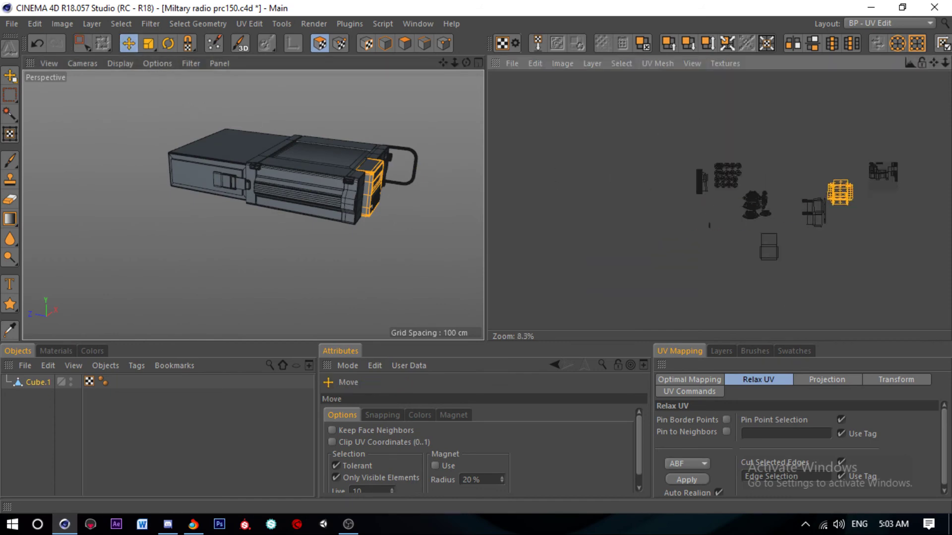
{"action": "left_click_drag", "start_coordinate": [839, 193], "coordinate": [875, 174]}
{"action": "scroll", "coordinate": [888, 173], "scroll_direction": "up", "scroll_amount": 4}
{"action": "scroll", "coordinate": [706, 192], "scroll_direction": "up", "scroll_amount": 3}
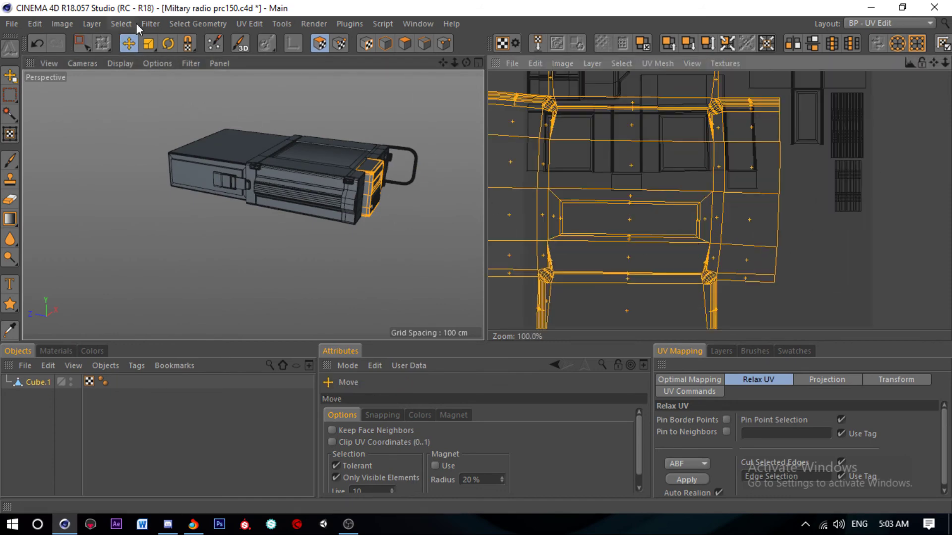
{"action": "key", "text": "ctrl+z"}
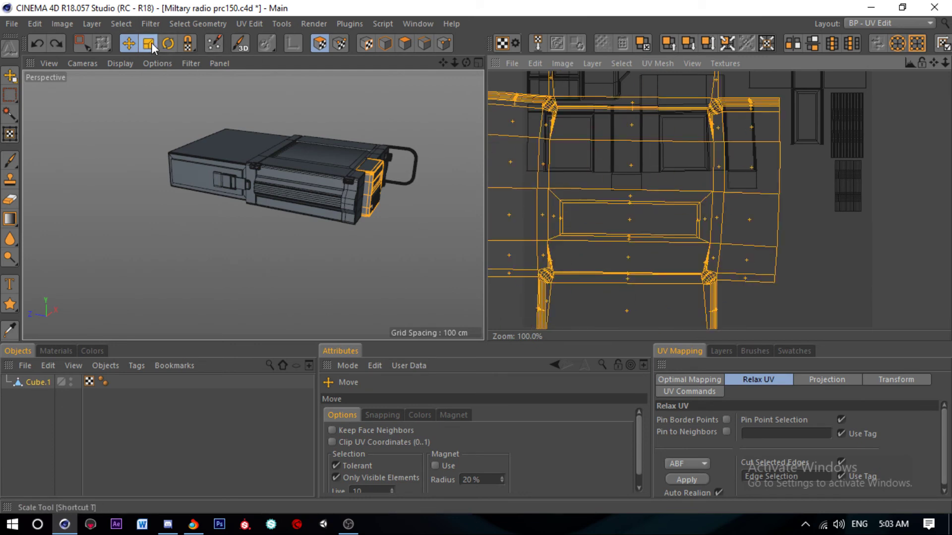
Step: Shrink the end-cap island and settle it just below the body islands
{"action": "left_click", "coordinate": [148, 44]}
{"action": "left_click_drag", "start_coordinate": [743, 208], "coordinate": [645, 208]}
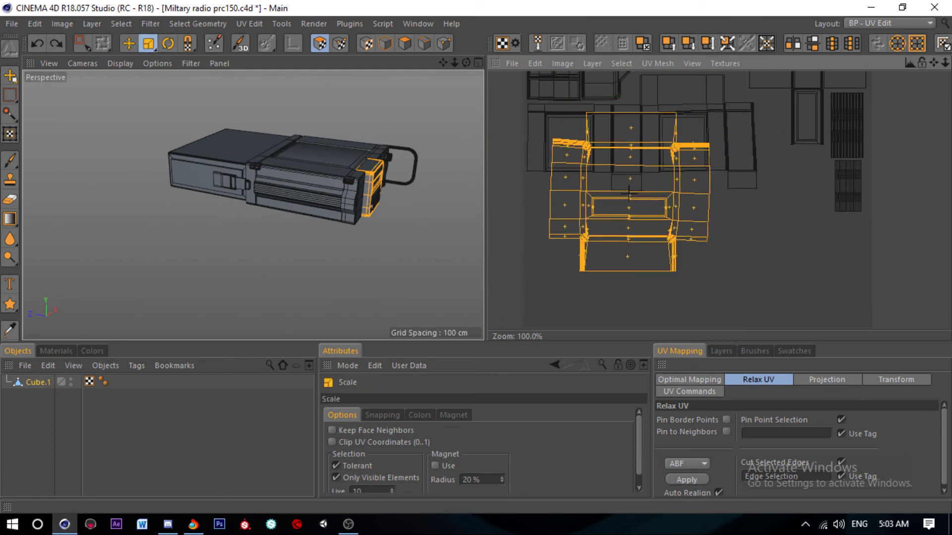
{"action": "left_click", "coordinate": [128, 43]}
{"action": "scroll", "coordinate": [592, 185], "scroll_direction": "up", "scroll_amount": 3}
{"action": "left_click_drag", "start_coordinate": [620, 233], "coordinate": [602, 225]}
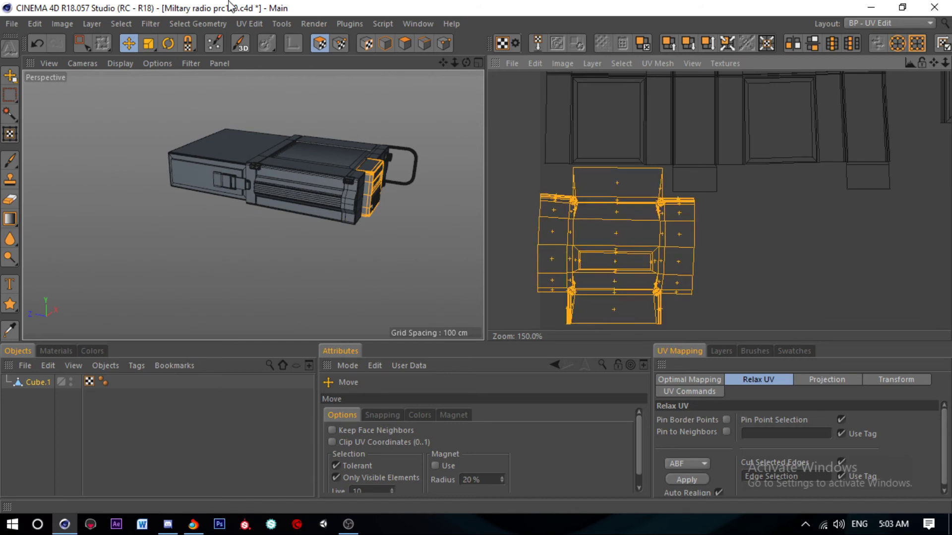
{"action": "left_click_drag", "start_coordinate": [719, 223], "coordinate": [694, 223]}
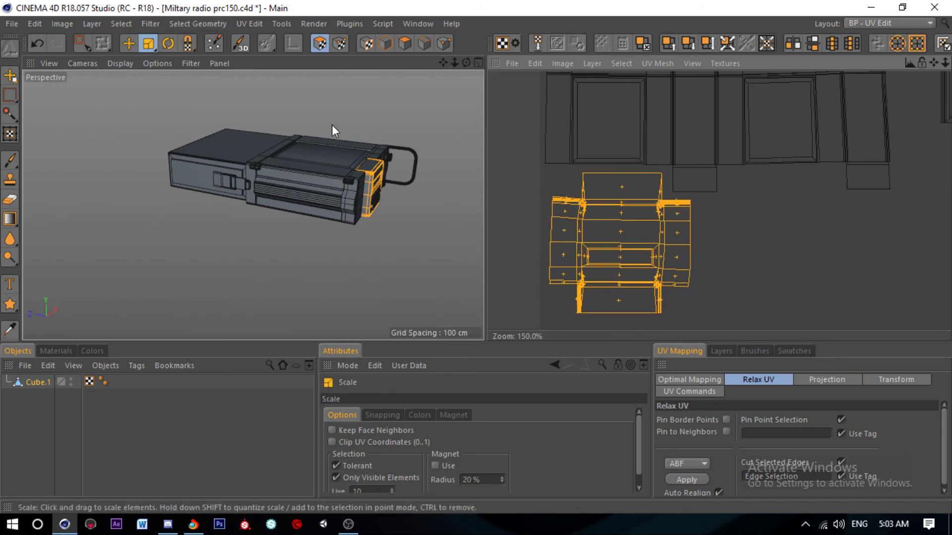
{"action": "left_click", "coordinate": [128, 43]}
{"action": "scroll", "coordinate": [688, 172], "scroll_direction": "down", "scroll_amount": 3}
{"action": "scroll", "coordinate": [638, 170], "scroll_direction": "up", "scroll_amount": 5}
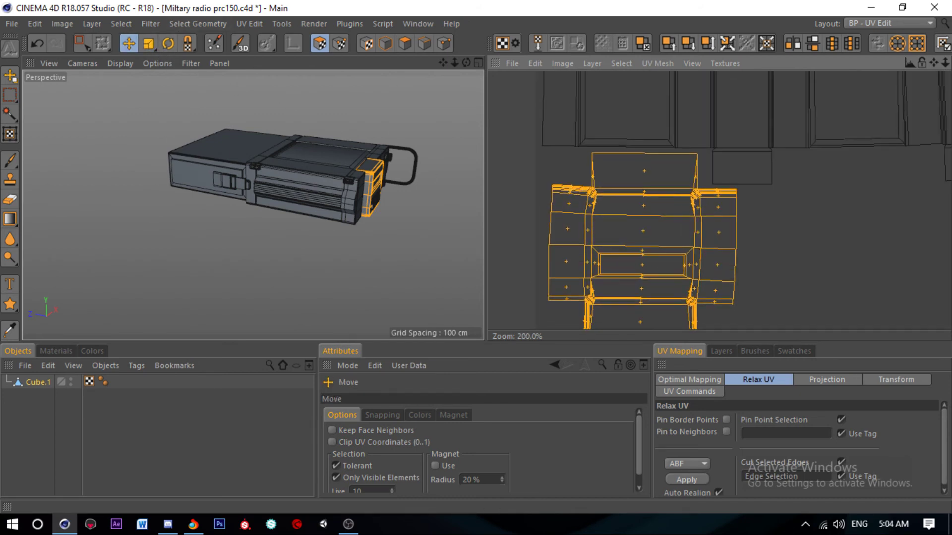
{"action": "left_click_drag", "start_coordinate": [639, 234], "coordinate": [638, 231]}
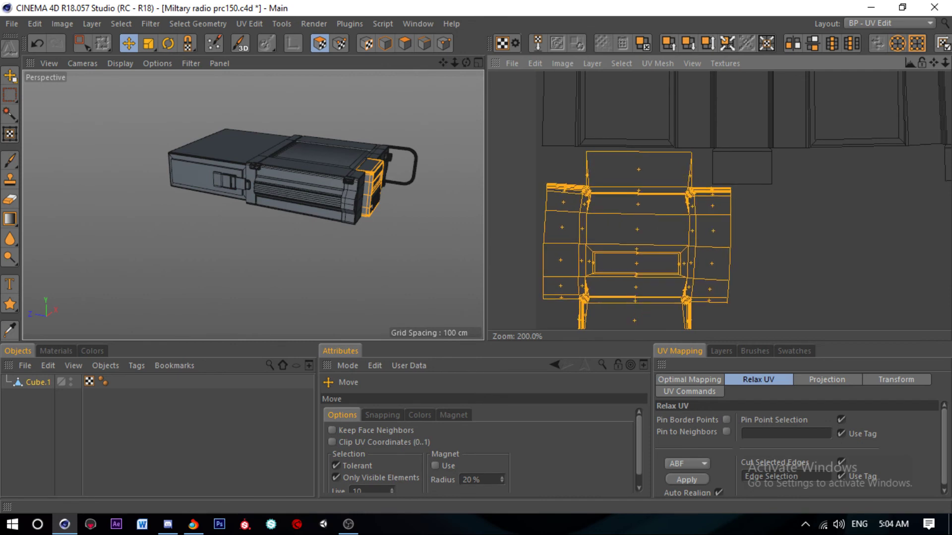
Step: Clear the island selection and save the radio file
{"action": "left_click", "coordinate": [846, 229]}
{"action": "key", "text": "ctrl+s"}
{"action": "scroll", "coordinate": [789, 195], "scroll_direction": "down", "scroll_amount": 6}
{"action": "scroll", "coordinate": [749, 146], "scroll_direction": "up", "scroll_amount": 2}
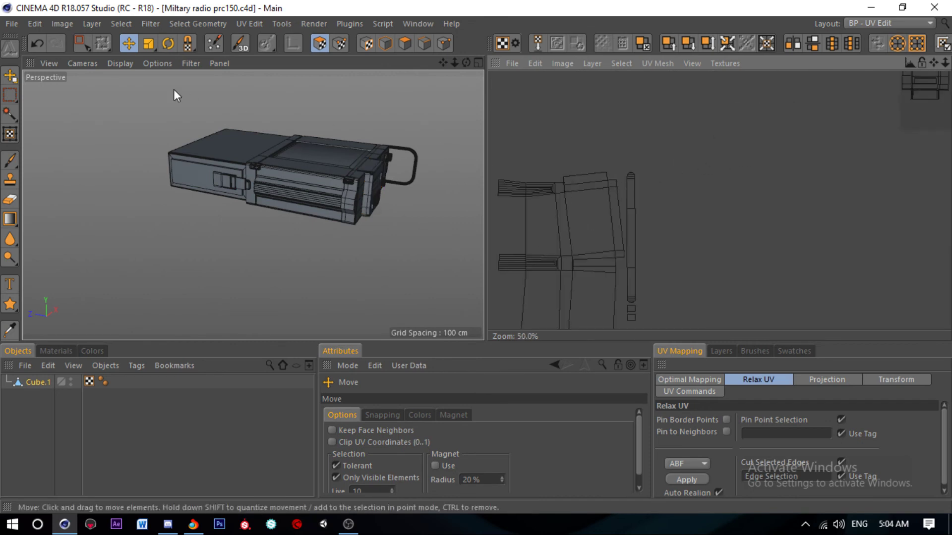
Step: Box-select the side-latch UV island and move it up-right near the packed islands
{"action": "left_click", "coordinate": [82, 43]}
{"action": "scroll", "coordinate": [717, 194], "scroll_direction": "down", "scroll_amount": 2}
{"action": "left_click_drag", "start_coordinate": [738, 282], "coordinate": [737, 282]}
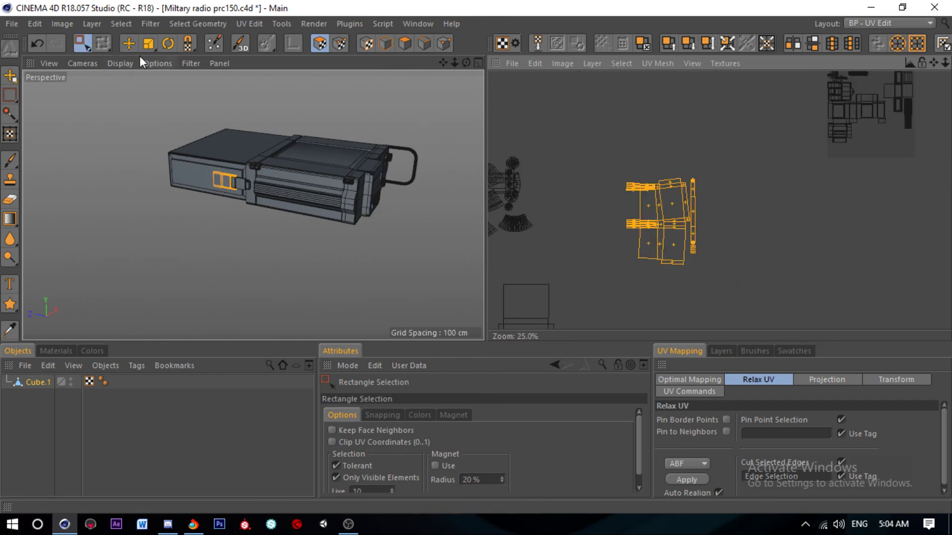
{"action": "left_click", "coordinate": [130, 44]}
{"action": "scroll", "coordinate": [641, 213], "scroll_direction": "down", "scroll_amount": 2}
{"action": "left_click_drag", "start_coordinate": [641, 214], "coordinate": [759, 174]}
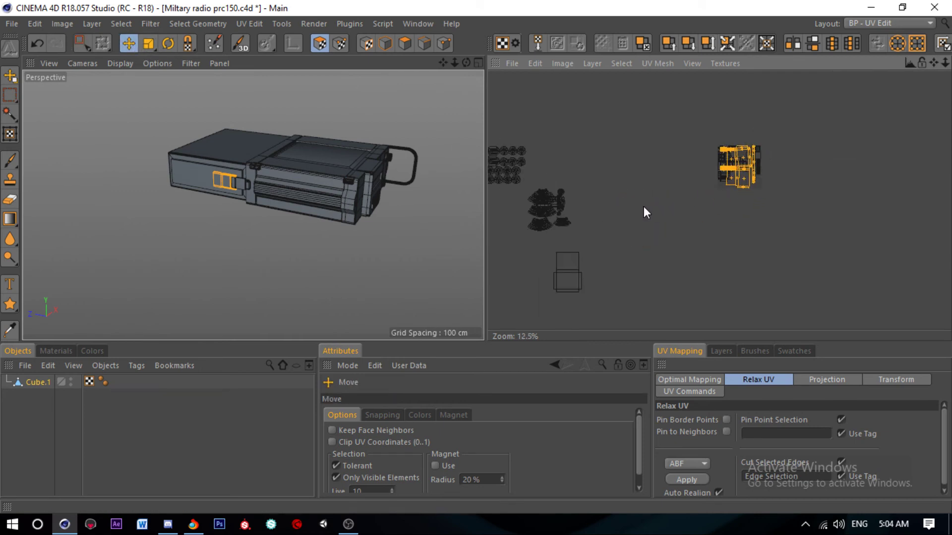
{"action": "scroll", "coordinate": [763, 161], "scroll_direction": "up", "scroll_amount": 3}
{"action": "scroll", "coordinate": [763, 160], "scroll_direction": "up", "scroll_amount": 2}
Step: Scale the latch island down in two passes to fit beneath the body islands
{"action": "left_click", "coordinate": [149, 43]}
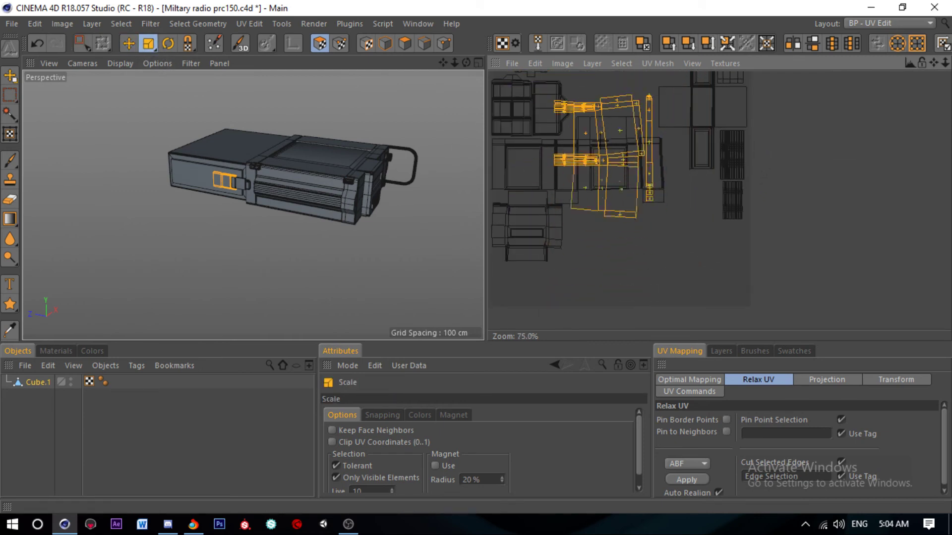
{"action": "left_click_drag", "start_coordinate": [694, 199], "coordinate": [619, 198]}
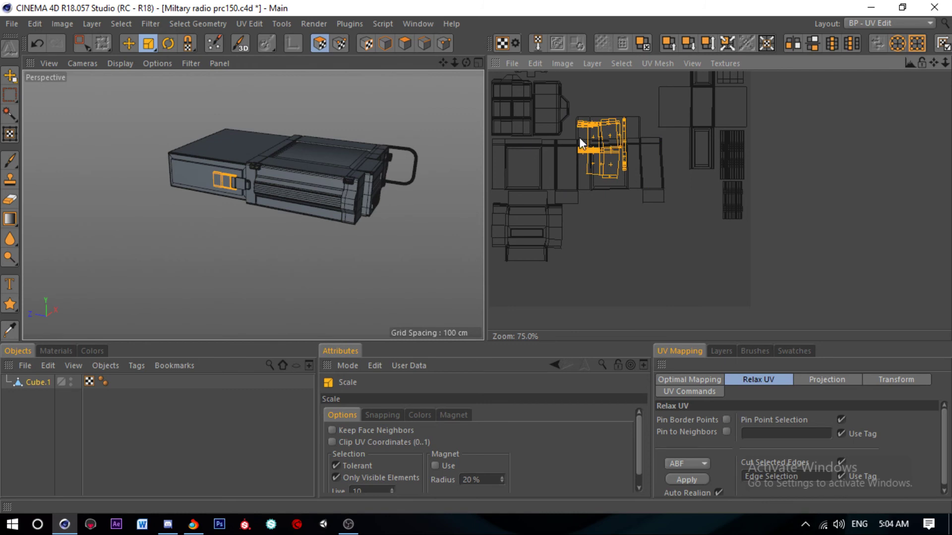
{"action": "left_click_drag", "start_coordinate": [582, 144], "coordinate": [563, 214]}
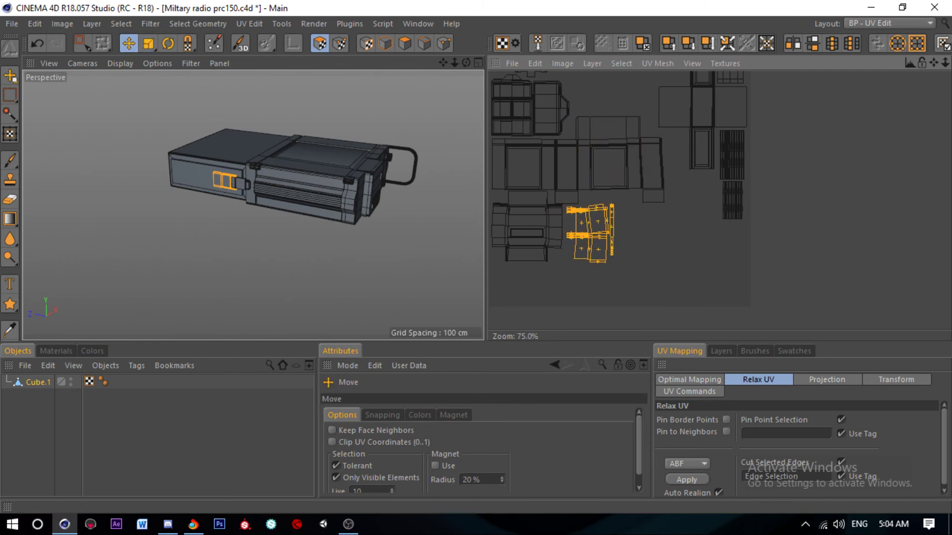
{"action": "scroll", "coordinate": [577, 183], "scroll_direction": "up", "scroll_amount": 4}
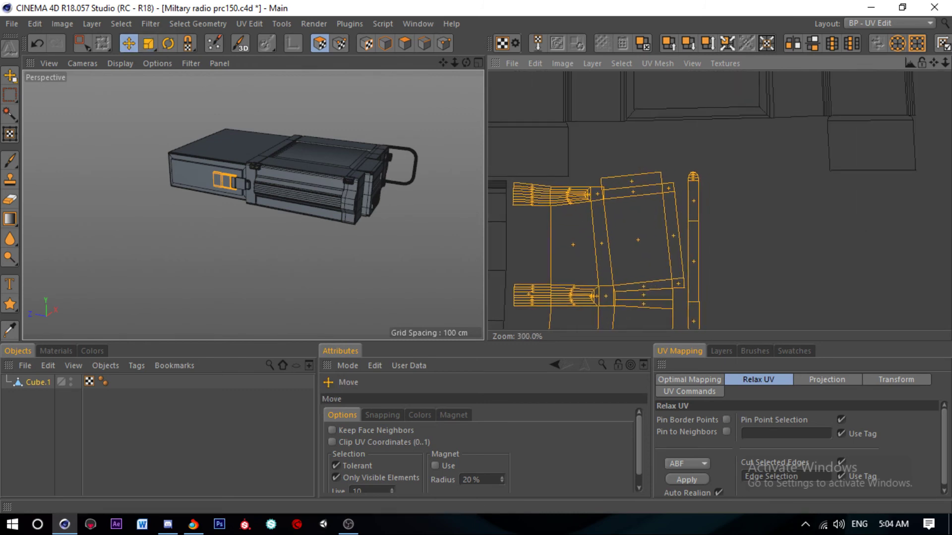
{"action": "scroll", "coordinate": [575, 204], "scroll_direction": "down", "scroll_amount": 2}
{"action": "scroll", "coordinate": [623, 195], "scroll_direction": "down", "scroll_amount": 2}
Step: Save the radio scene with Ctrl+S
{"action": "key", "text": "ctrl+s"}
{"action": "scroll", "coordinate": [647, 207], "scroll_direction": "down", "scroll_amount": 2}
{"action": "scroll", "coordinate": [609, 219], "scroll_direction": "down", "scroll_amount": 2}
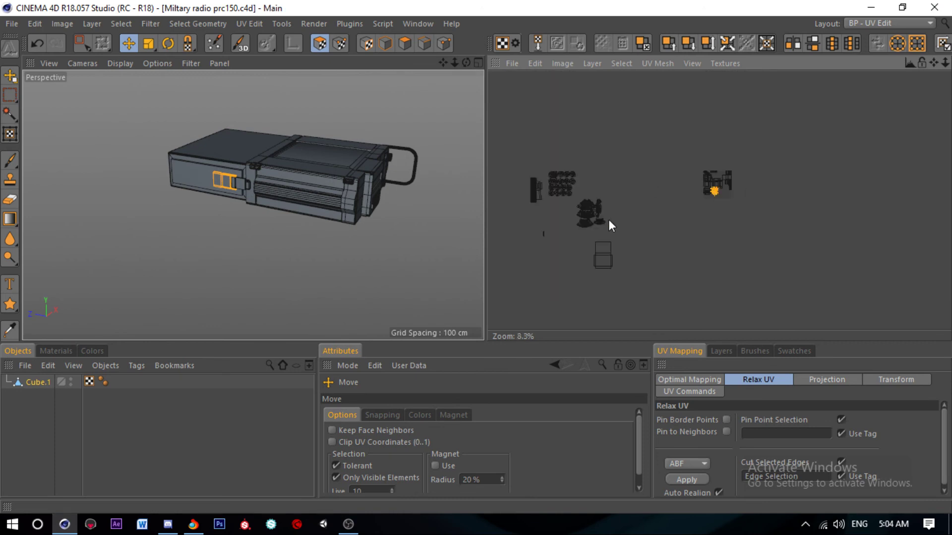
{"action": "scroll", "coordinate": [553, 210], "scroll_direction": "up", "scroll_amount": 1}
{"action": "scroll", "coordinate": [552, 232], "scroll_direction": "up", "scroll_amount": 1}
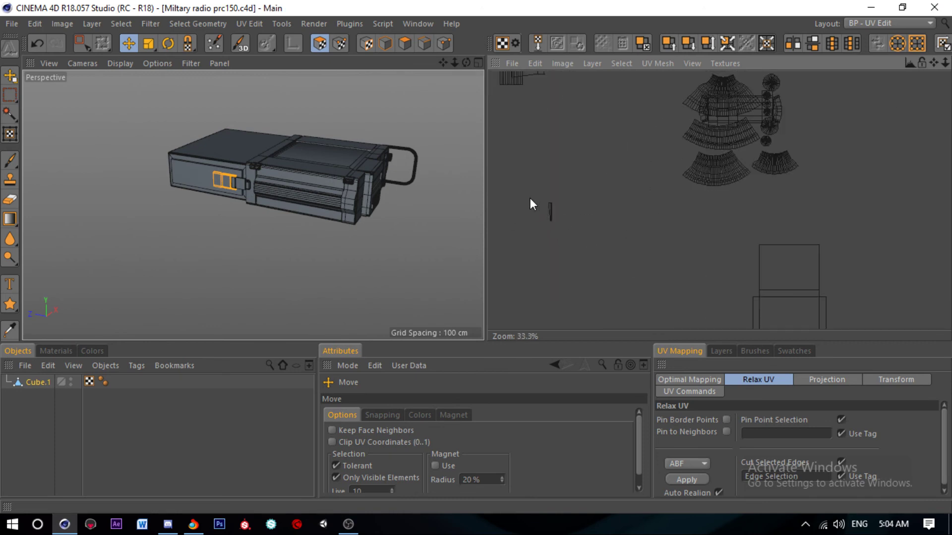
Step: Box-select the small thin UV island and try UV Terrace on it
{"action": "left_click", "coordinate": [83, 45]}
{"action": "left_click_drag", "start_coordinate": [538, 177], "coordinate": [574, 233]}
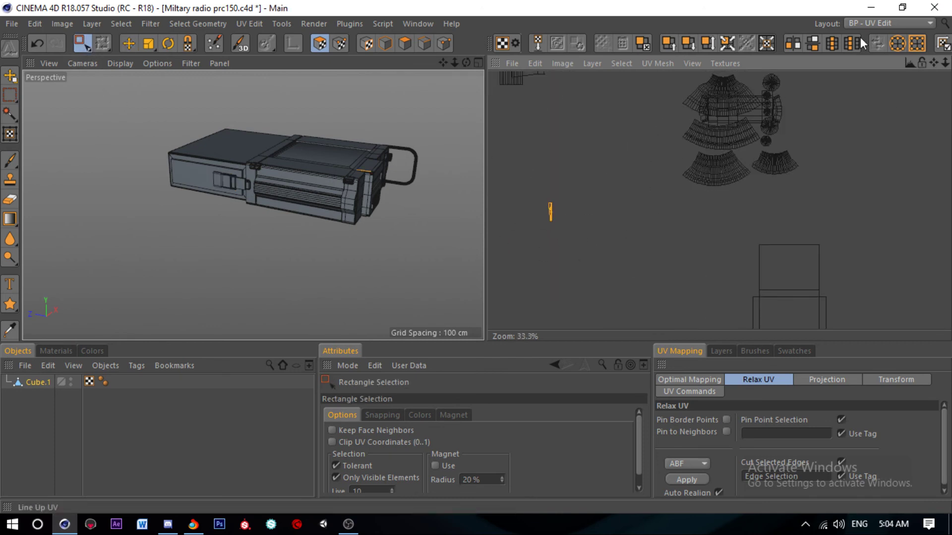
{"action": "left_click", "coordinate": [837, 45]}
{"action": "scroll", "coordinate": [635, 178], "scroll_direction": "up", "scroll_amount": 2}
{"action": "scroll", "coordinate": [748, 149], "scroll_direction": "up", "scroll_amount": 3}
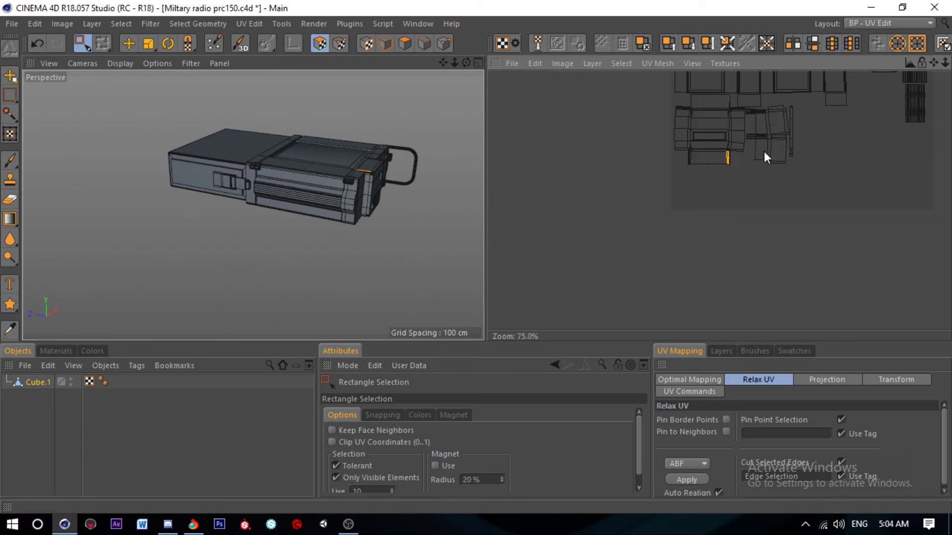
{"action": "scroll", "coordinate": [765, 155], "scroll_direction": "up", "scroll_amount": 3}
{"action": "scroll", "coordinate": [729, 176], "scroll_direction": "down", "scroll_amount": 2}
Step: Undo the terrace rearrangement, leaving the thin island selected at its original spot
{"action": "key", "text": "ctrl+z"}
{"action": "scroll", "coordinate": [789, 158], "scroll_direction": "down", "scroll_amount": 2}
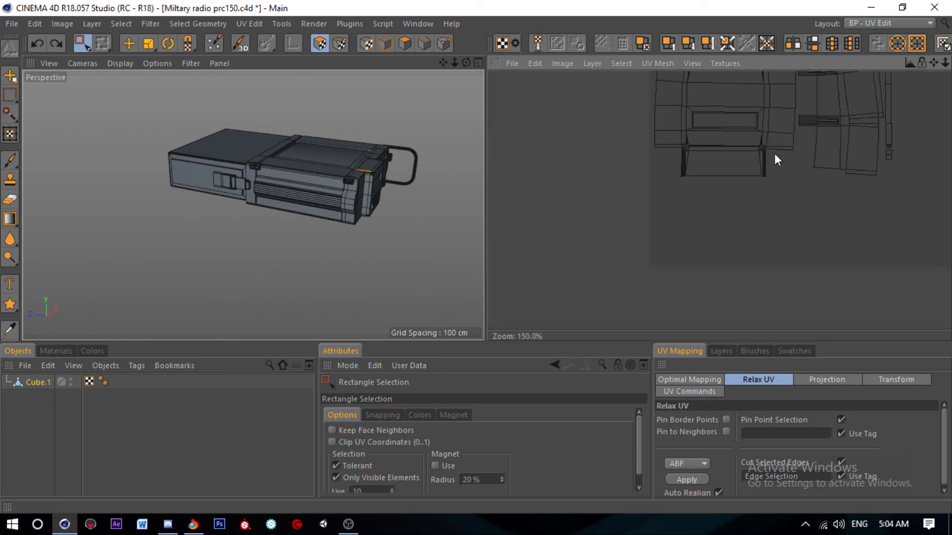
{"action": "scroll", "coordinate": [679, 193], "scroll_direction": "down", "scroll_amount": 3}
{"action": "scroll", "coordinate": [478, 243], "scroll_direction": "up", "scroll_amount": 2}
{"action": "scroll", "coordinate": [513, 227], "scroll_direction": "up", "scroll_amount": 2}
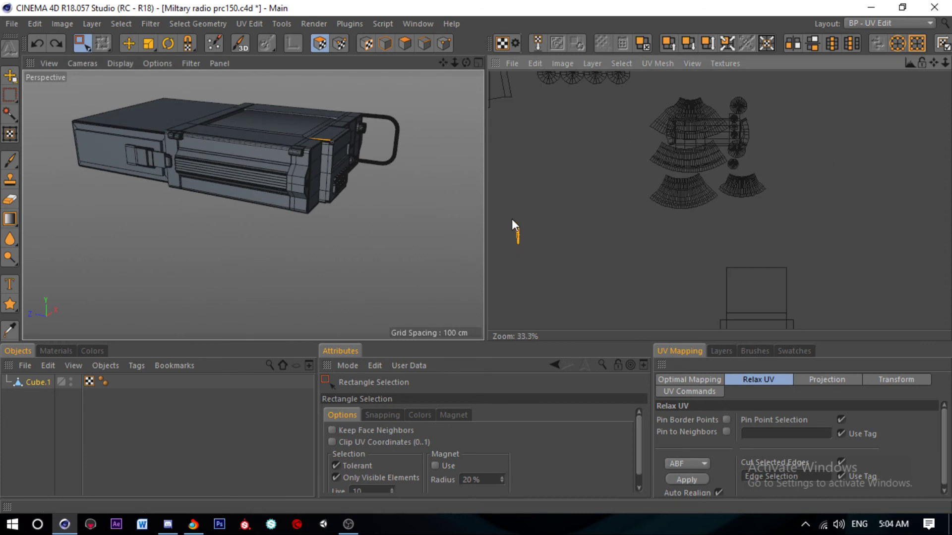
{"action": "key", "text": "ctrl+y"}
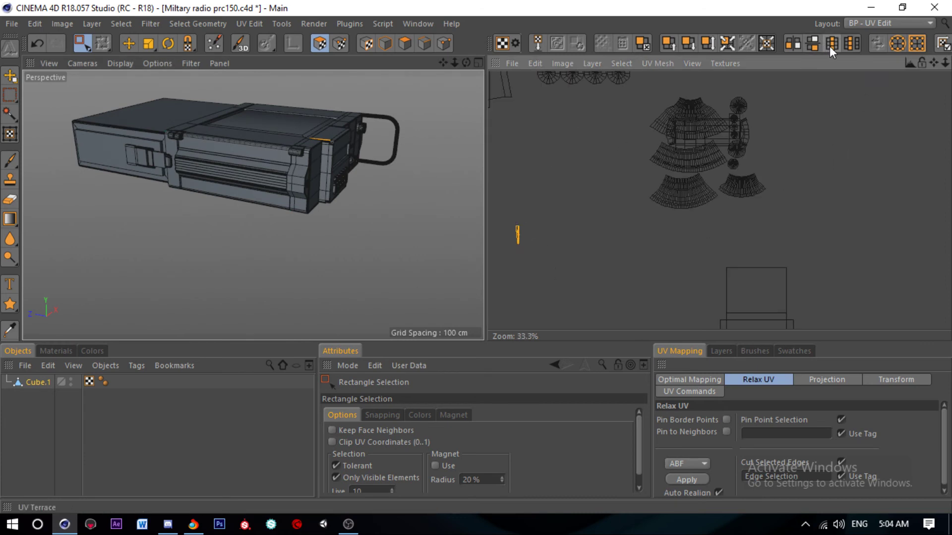
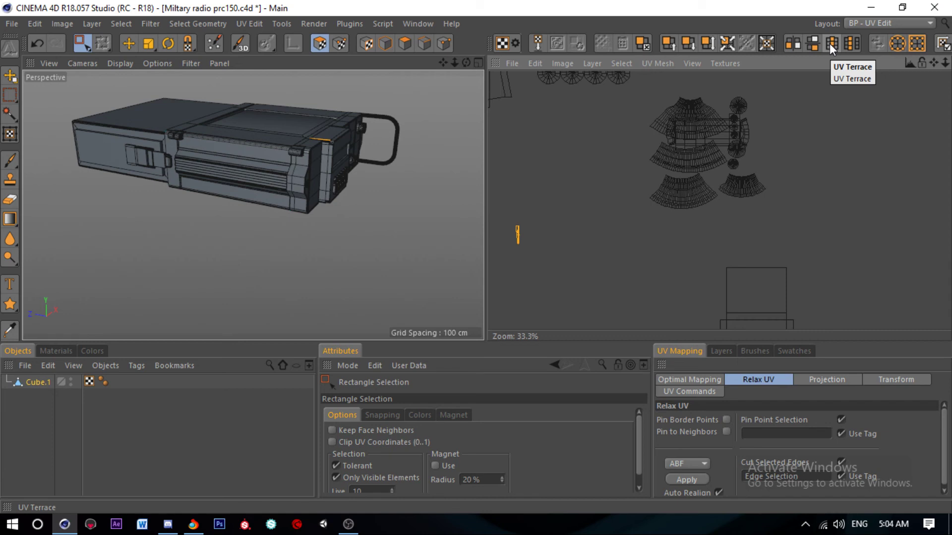
Step: Try UV Terrace on the islands, then undo it to restore the earlier layout
{"action": "left_click", "coordinate": [831, 45]}
{"action": "scroll", "coordinate": [668, 168], "scroll_direction": "up", "scroll_amount": 3}
{"action": "scroll", "coordinate": [667, 166], "scroll_direction": "up", "scroll_amount": 3}
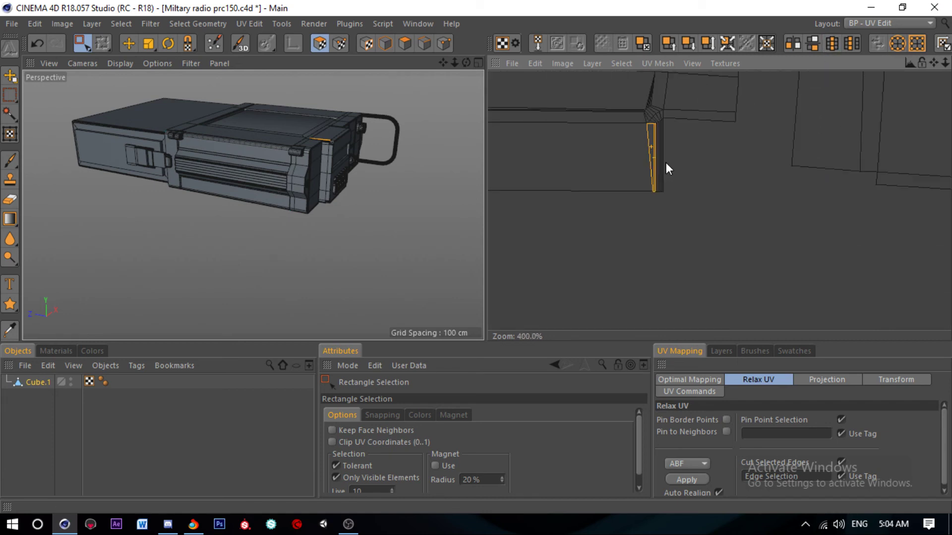
{"action": "scroll", "coordinate": [667, 174], "scroll_direction": "down", "scroll_amount": 3}
{"action": "scroll", "coordinate": [707, 204], "scroll_direction": "down", "scroll_amount": 3}
{"action": "key", "text": "ctrl+z"}
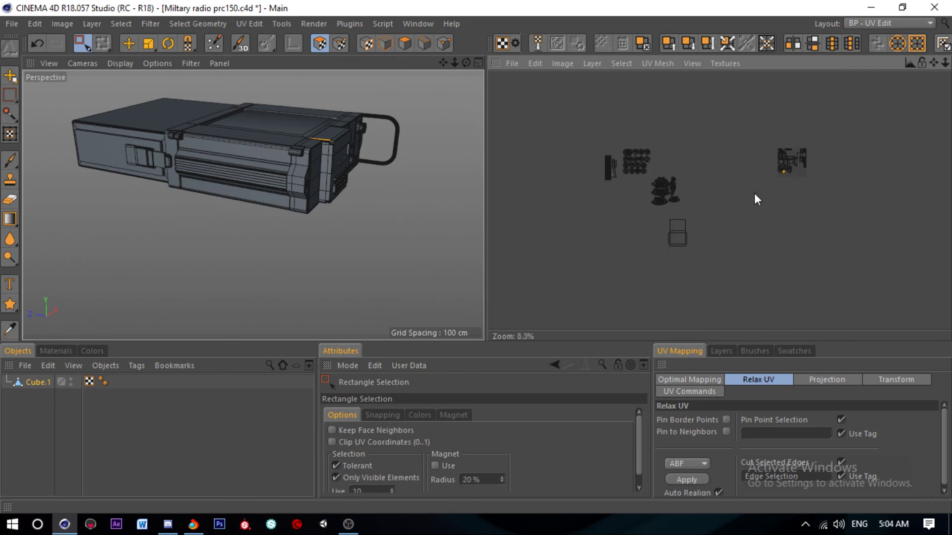
{"action": "key", "text": "ctrl+z"}
Step: Select the two small square UV islands and scale them down
{"action": "left_click_drag", "start_coordinate": [695, 246], "coordinate": [695, 246]}
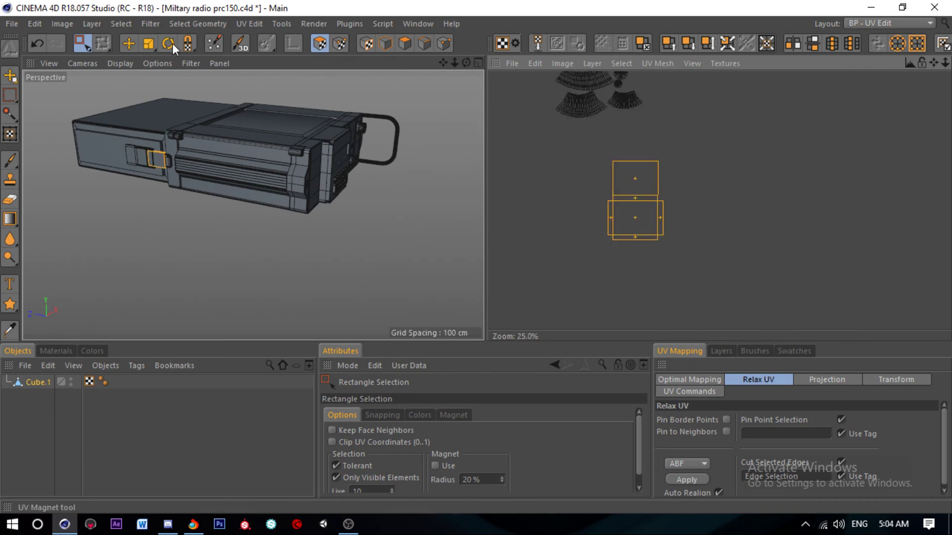
{"action": "left_click", "coordinate": [129, 43]}
{"action": "scroll", "coordinate": [566, 212], "scroll_direction": "down", "scroll_amount": 3}
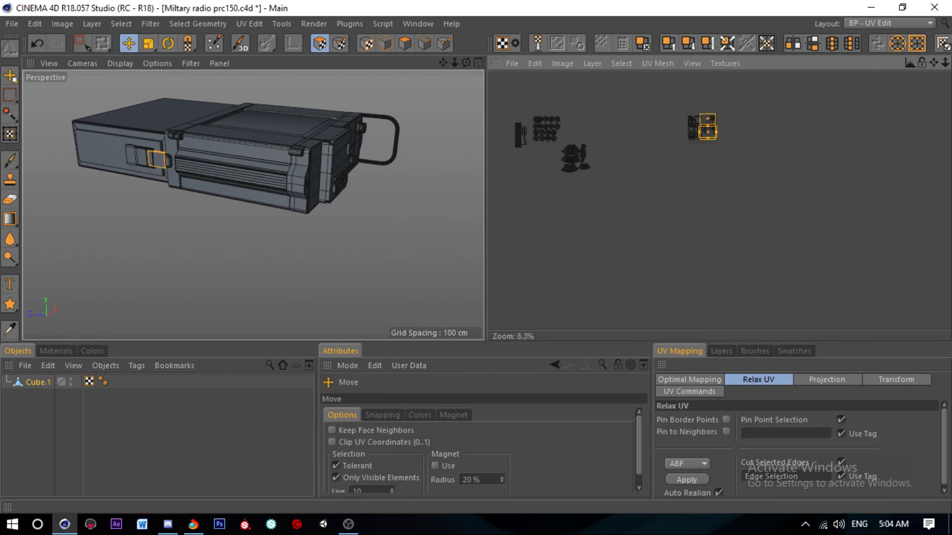
{"action": "scroll", "coordinate": [684, 131], "scroll_direction": "up", "scroll_amount": 3}
{"action": "scroll", "coordinate": [678, 174], "scroll_direction": "up", "scroll_amount": 3}
{"action": "scroll", "coordinate": [678, 174], "scroll_direction": "up", "scroll_amount": 3}
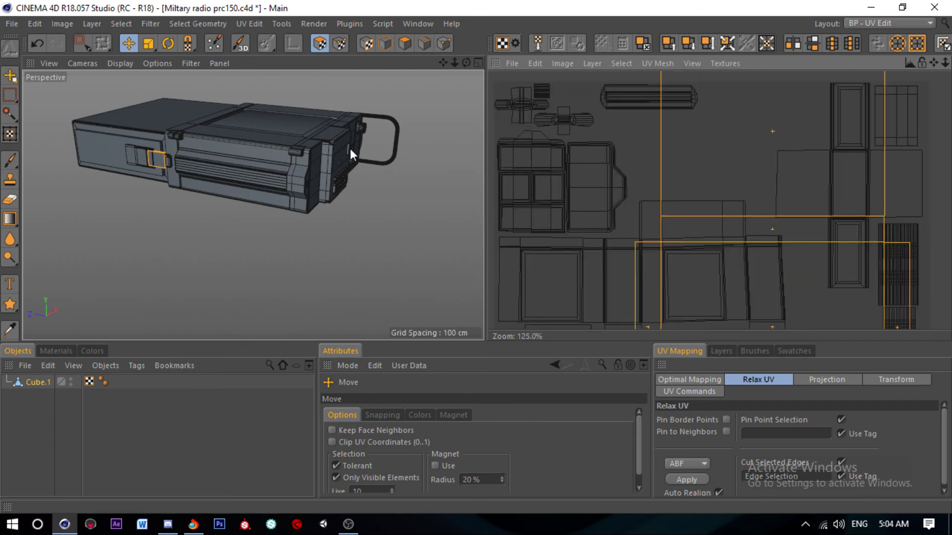
{"action": "left_click", "coordinate": [148, 43]}
{"action": "mouse_move", "coordinate": [570, 134]}
{"action": "left_mouse_down"}
{"action": "mouse_move", "coordinate": [736, 171]}
{"action": "mouse_move", "coordinate": [281, 98]}
{"action": "left_mouse_up"}
Step: Move the shrunken square islands into the packed layout, nudging them into position
{"action": "left_click", "coordinate": [128, 43]}
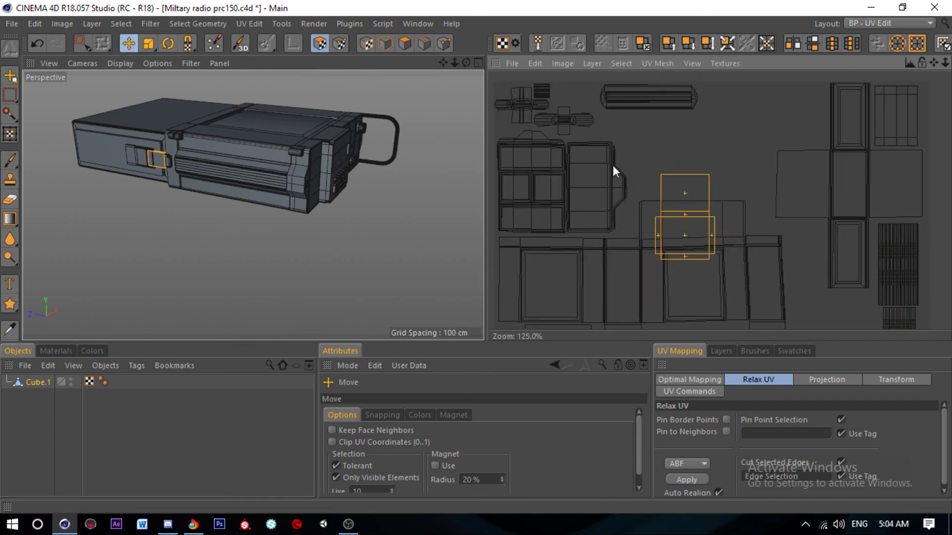
{"action": "left_click_drag", "start_coordinate": [616, 170], "coordinate": [589, 110]}
{"action": "left_click_drag", "start_coordinate": [657, 175], "coordinate": [700, 187]}
{"action": "scroll", "coordinate": [700, 187], "scroll_direction": "down", "scroll_amount": 4}
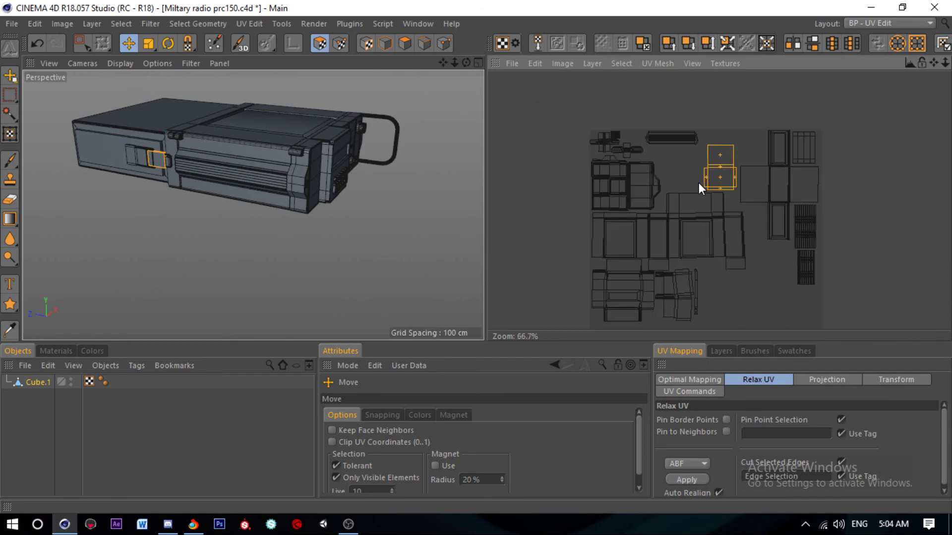
{"action": "scroll", "coordinate": [770, 212], "scroll_direction": "up", "scroll_amount": 5}
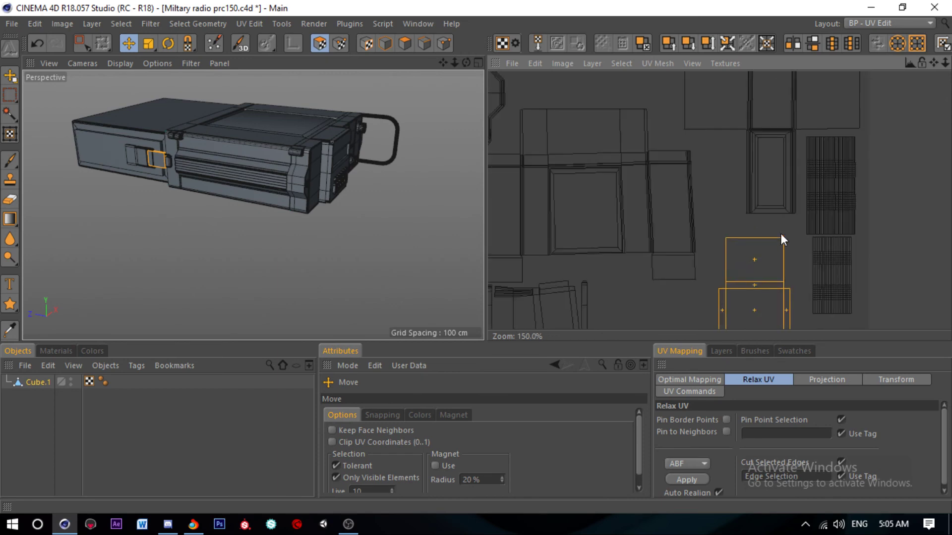
{"action": "left_click_drag", "start_coordinate": [784, 240], "coordinate": [782, 233]}
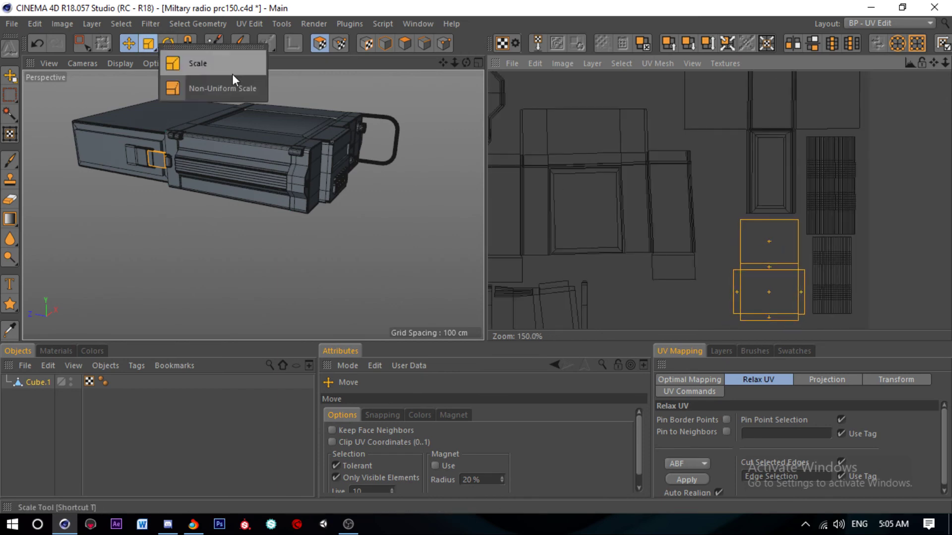
{"action": "key", "text": "ctrl+z"}
{"action": "key", "text": "ctrl+z"}
{"action": "key", "text": "ctrl+y"}
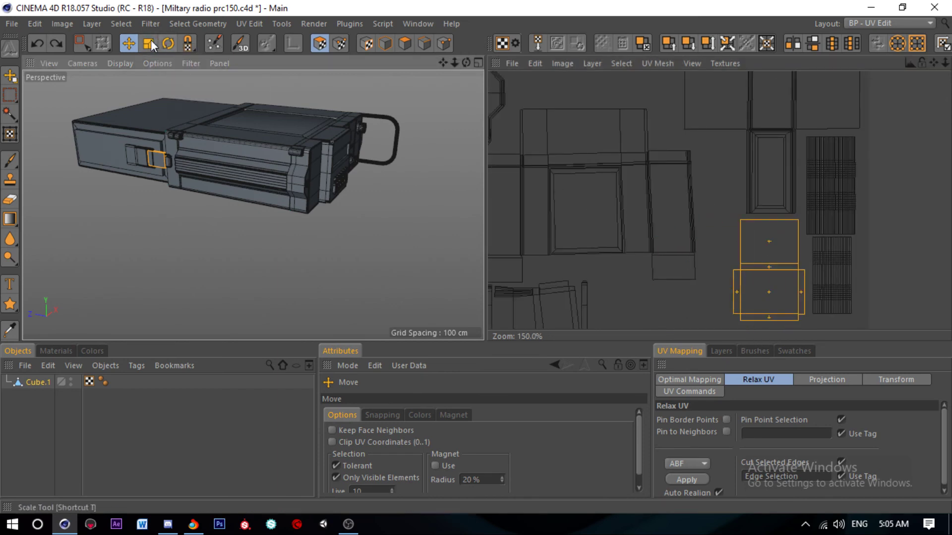
{"action": "key", "text": "t"}
{"action": "key", "text": "ctrl+y"}
Step: Place the square islands beside the ribbed grid islands and save the file
{"action": "left_click", "coordinate": [129, 43]}
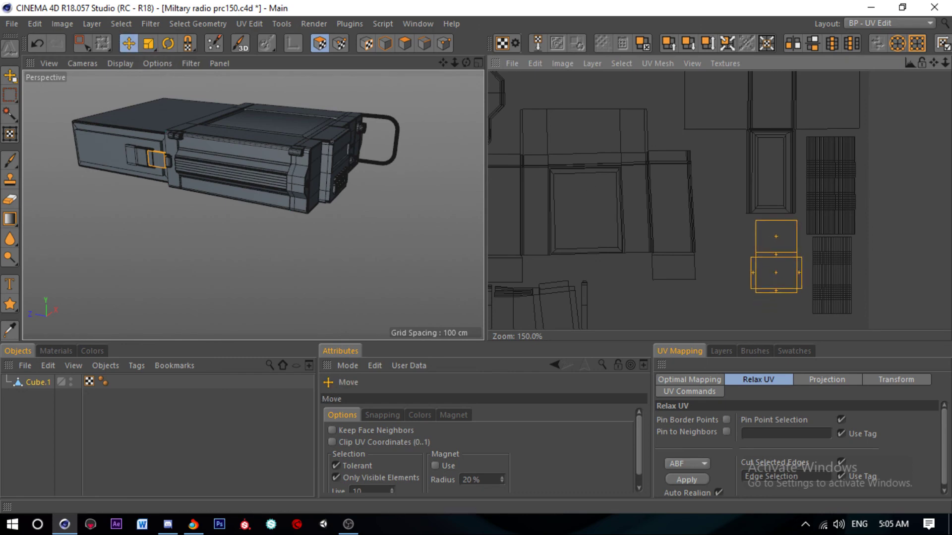
{"action": "left_click_drag", "start_coordinate": [779, 286], "coordinate": [783, 269]}
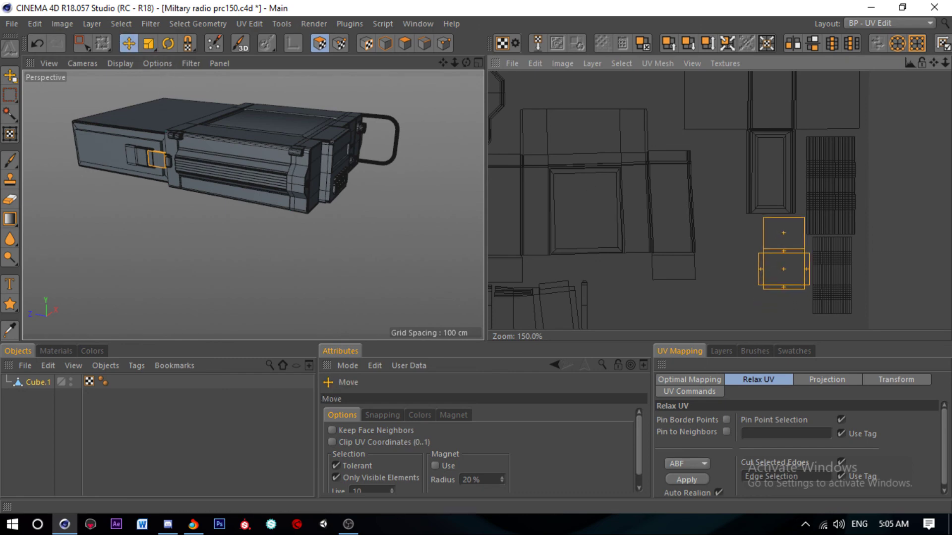
{"action": "key", "text": "ctrl+s"}
{"action": "scroll", "coordinate": [850, 238], "scroll_direction": "down", "scroll_amount": 3}
{"action": "scroll", "coordinate": [604, 115], "scroll_direction": "up", "scroll_amount": 2}
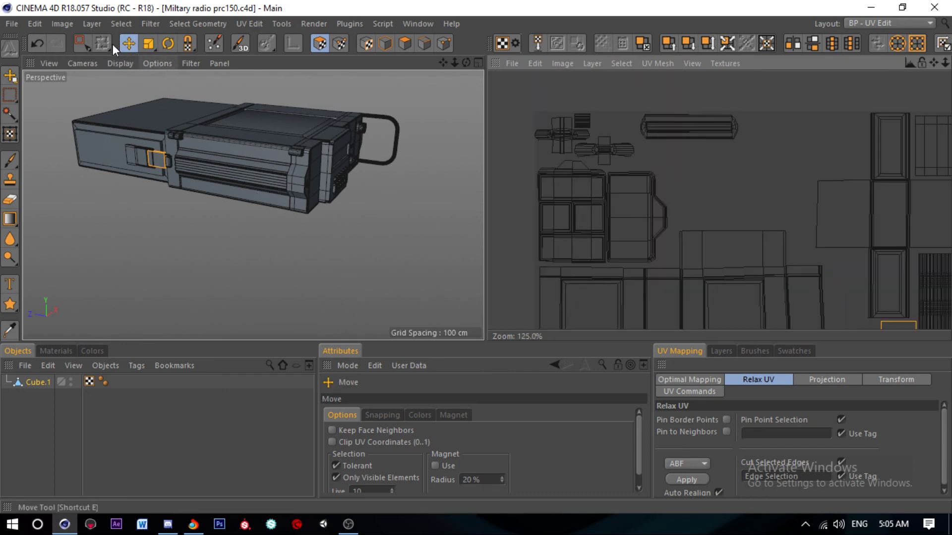
Step: Enlarge the long ribbed side strip island and move it right along the layout's top
{"action": "key", "text": "0"}
{"action": "left_click_drag", "start_coordinate": [769, 147], "coordinate": [769, 148]}
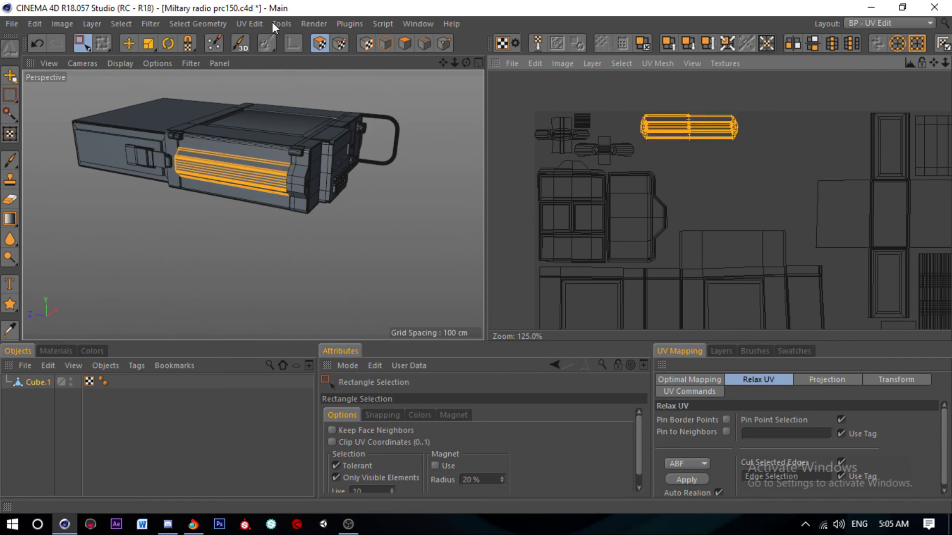
{"action": "left_click", "coordinate": [148, 43]}
{"action": "mouse_move", "coordinate": [674, 127]}
{"action": "left_mouse_down"}
{"action": "mouse_move", "coordinate": [689, 126]}
{"action": "mouse_move", "coordinate": [541, 142]}
{"action": "left_mouse_up"}
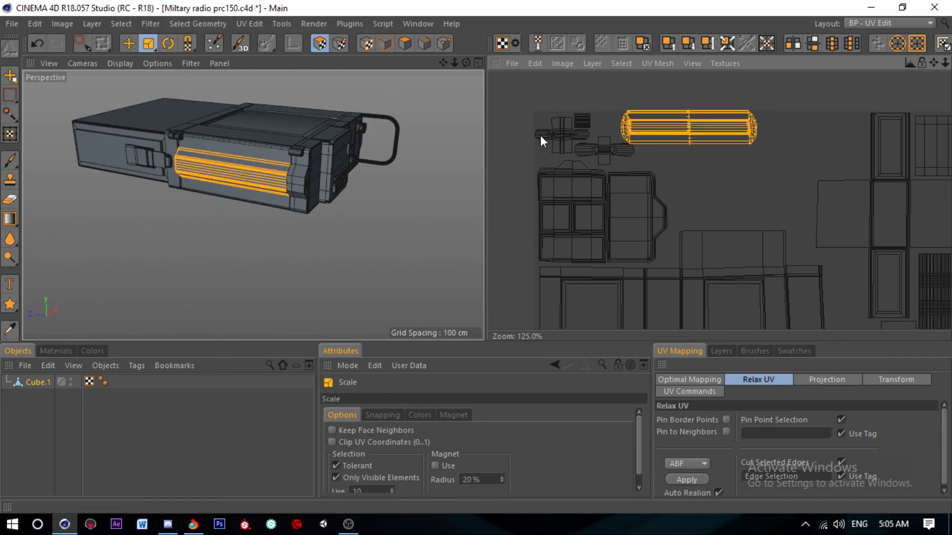
{"action": "left_click", "coordinate": [129, 43]}
{"action": "left_click_drag", "start_coordinate": [689, 127], "coordinate": [802, 133]}
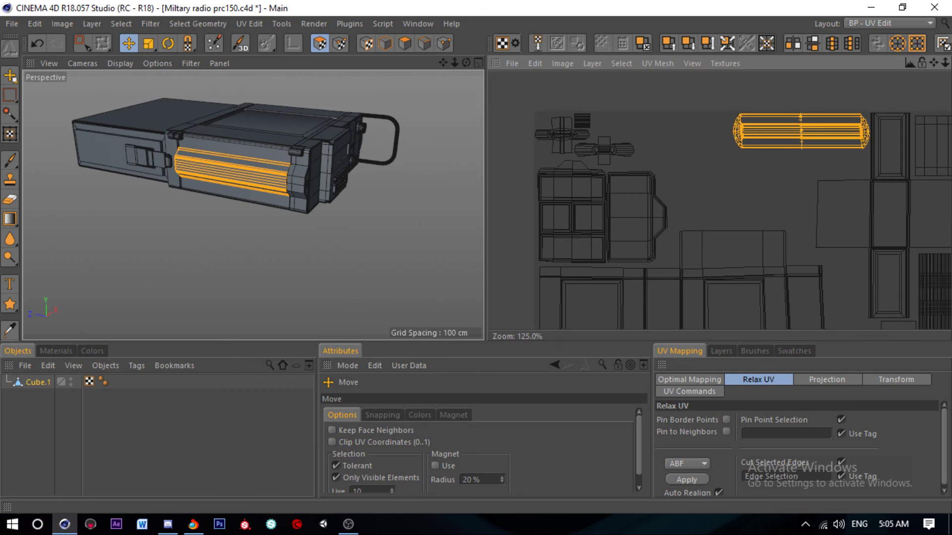
{"action": "scroll", "coordinate": [777, 158], "scroll_direction": "down", "scroll_amount": 5}
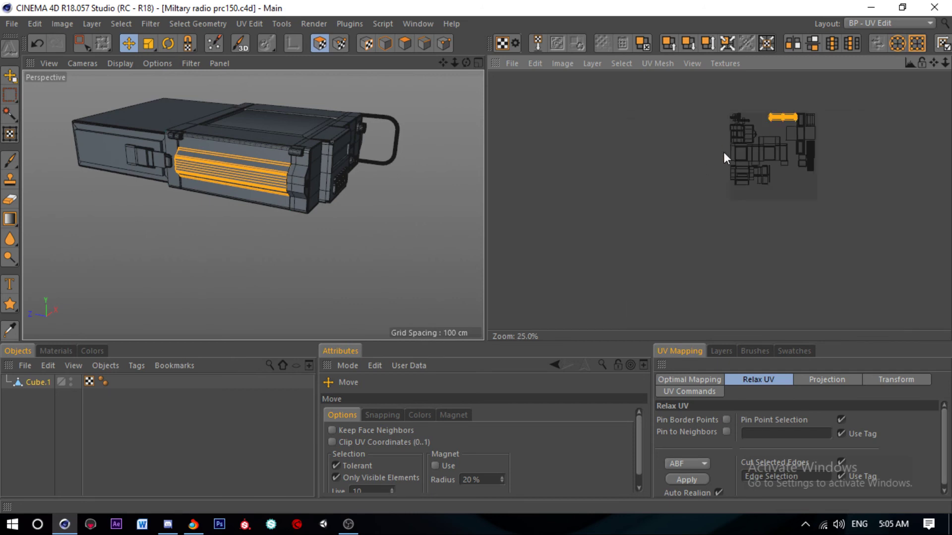
Step: Select all the round knob islands and shrink them toward their centre
{"action": "left_click", "coordinate": [81, 44]}
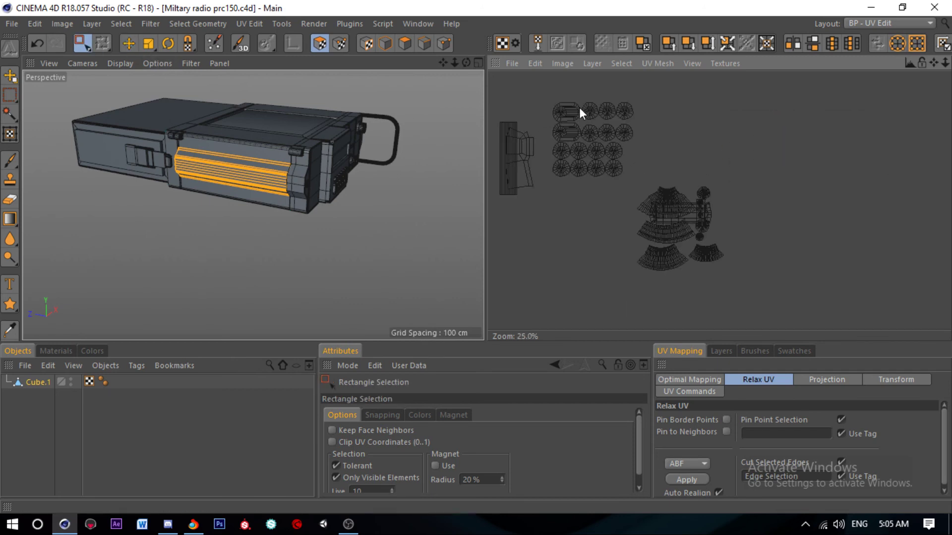
{"action": "left_click_drag", "start_coordinate": [640, 197], "coordinate": [640, 198]}
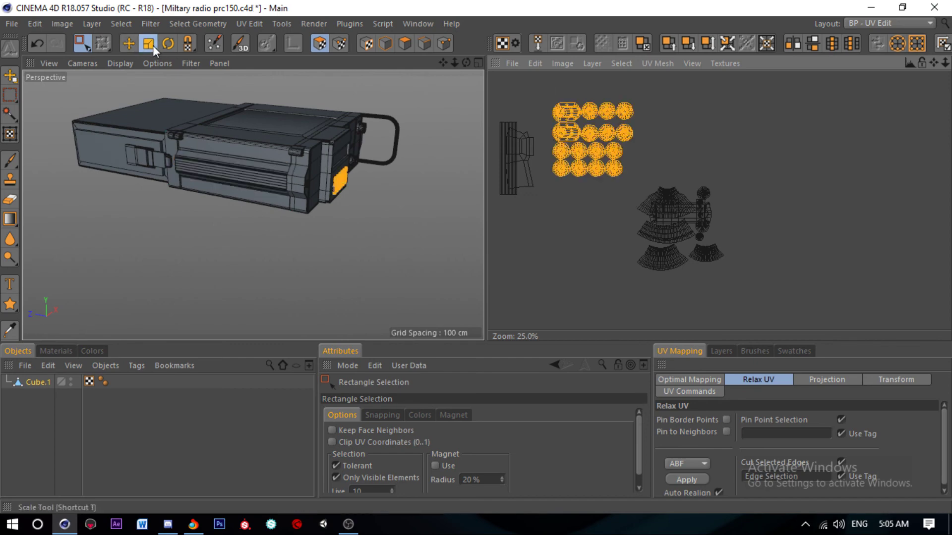
{"action": "left_click", "coordinate": [154, 49]}
{"action": "left_click_drag", "start_coordinate": [536, 131], "coordinate": [487, 131]}
{"action": "left_click", "coordinate": [128, 50]}
{"action": "scroll", "coordinate": [559, 162], "scroll_direction": "down", "scroll_amount": 4}
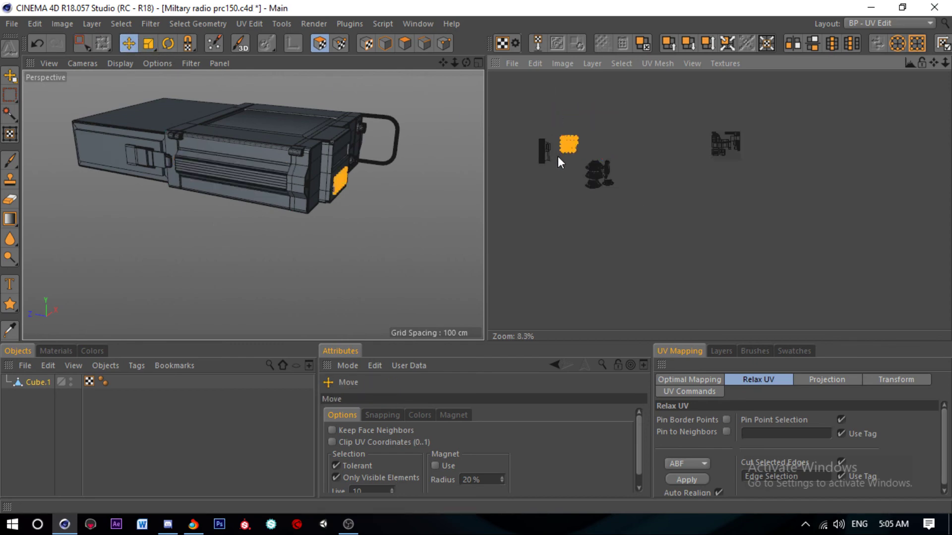
{"action": "scroll", "coordinate": [681, 163], "scroll_direction": "up", "scroll_amount": 8}
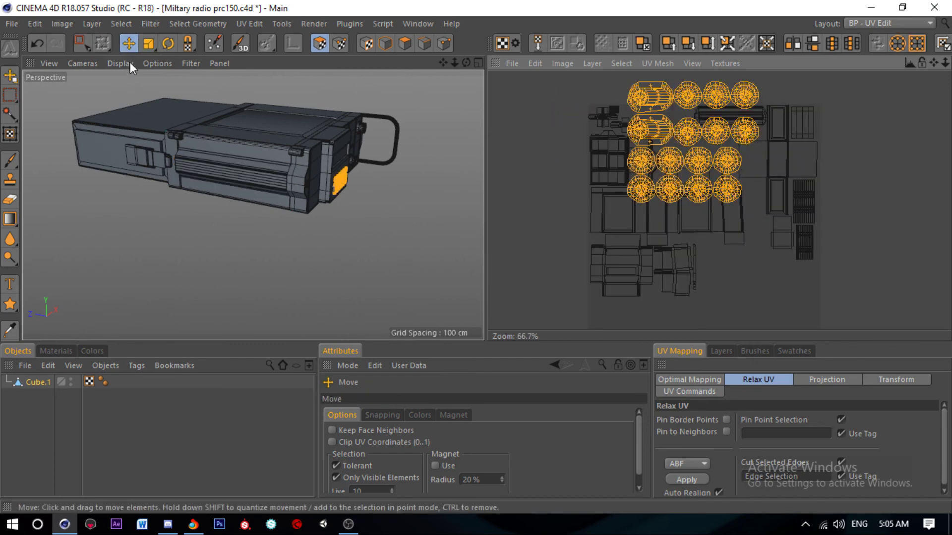
{"action": "key", "text": "t"}
{"action": "left_click_drag", "start_coordinate": [681, 163], "coordinate": [570, 164]}
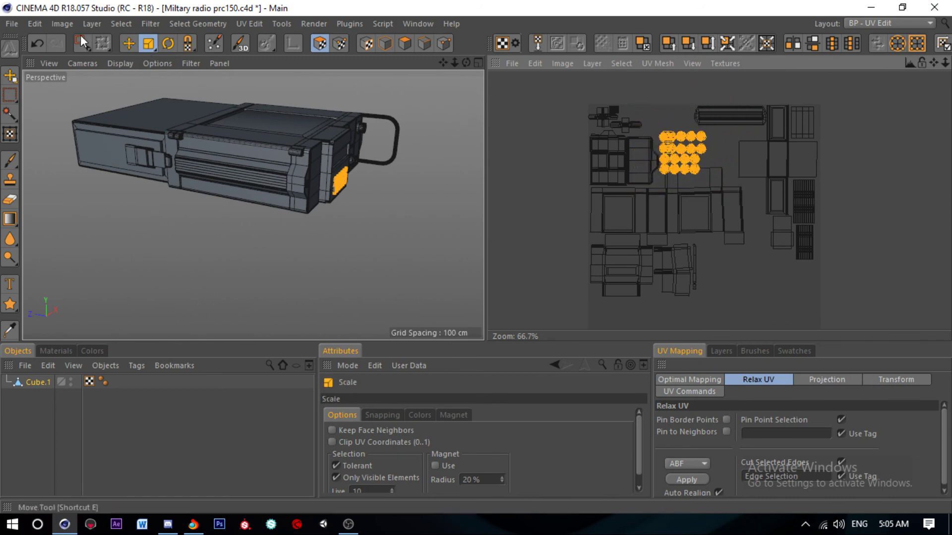
Step: Fit the knob islands into the layout's gap, shrinking slightly and shifting them down
{"action": "left_click", "coordinate": [137, 47]}
{"action": "scroll", "coordinate": [648, 131], "scroll_direction": "up", "scroll_amount": 4}
{"action": "left_click_drag", "start_coordinate": [723, 171], "coordinate": [726, 154]}
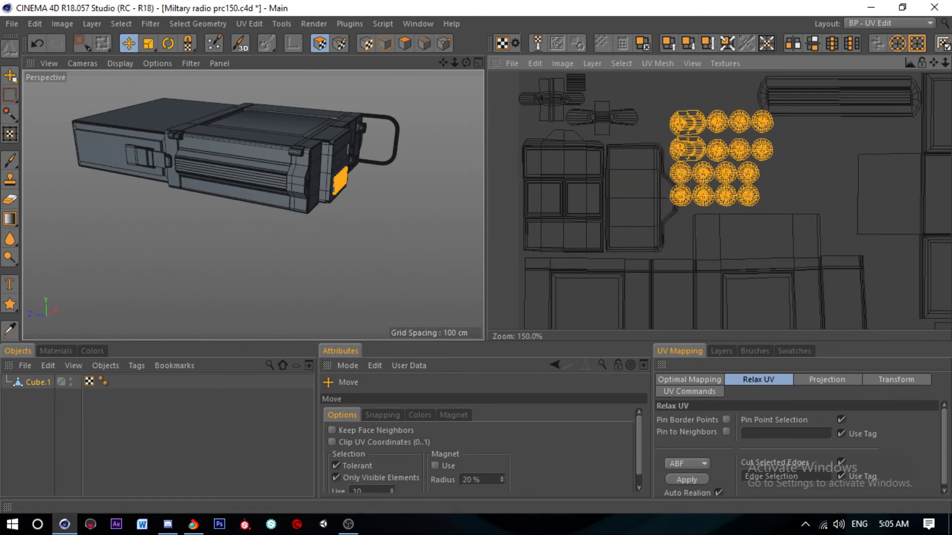
{"action": "left_click", "coordinate": [148, 43]}
{"action": "scroll", "coordinate": [677, 99], "scroll_direction": "up", "scroll_amount": 2}
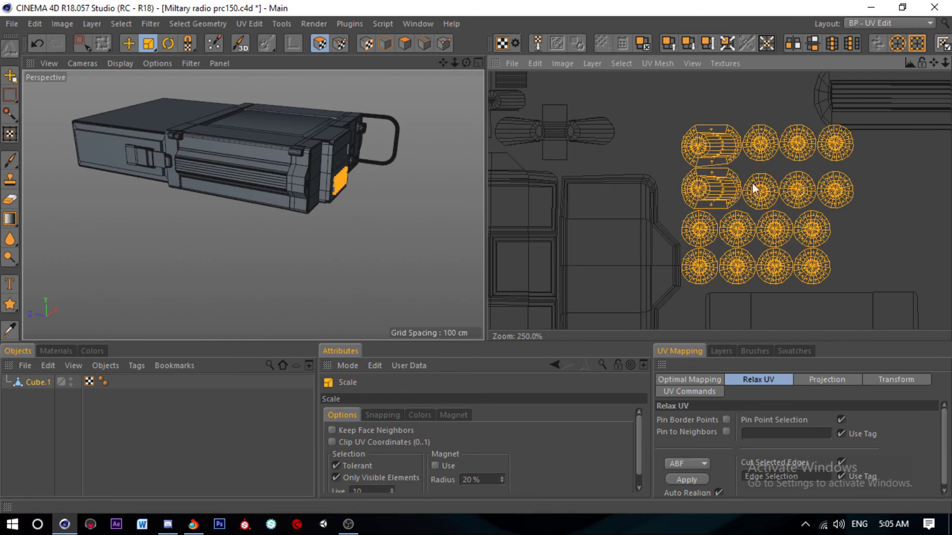
{"action": "left_click_drag", "start_coordinate": [676, 100], "coordinate": [744, 188]}
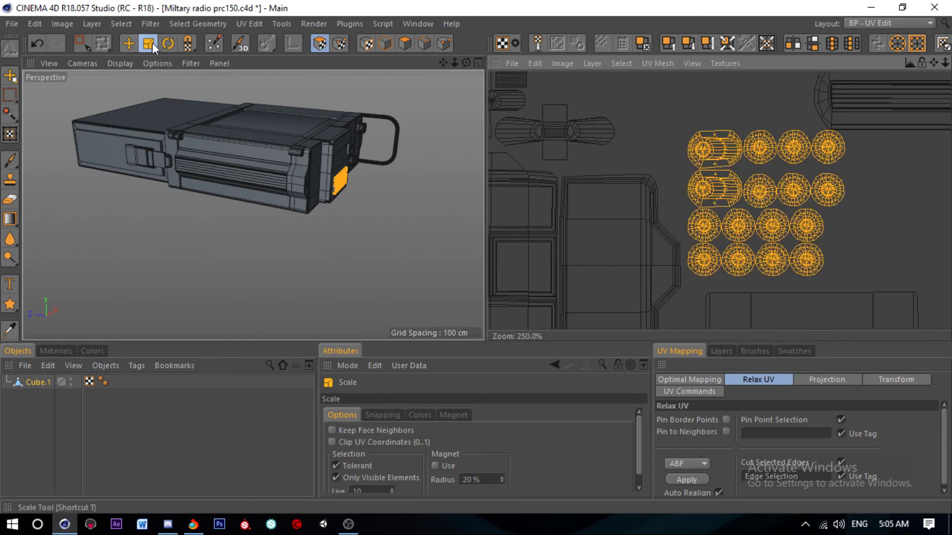
{"action": "key", "text": "e"}
{"action": "scroll", "coordinate": [759, 198], "scroll_direction": "up", "scroll_amount": 1}
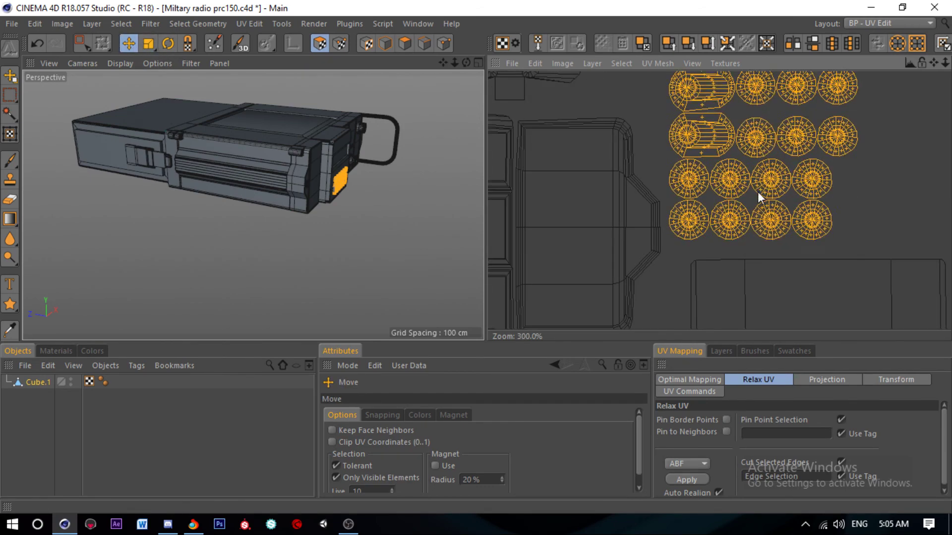
{"action": "left_click_drag", "start_coordinate": [758, 198], "coordinate": [819, 210]}
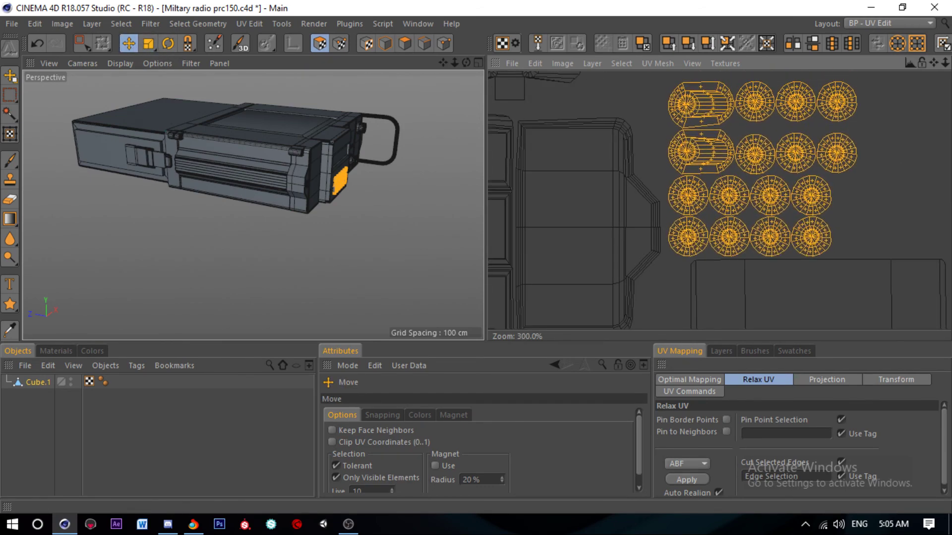
Step: Deselect the knob islands and zoom around to review the layout
{"action": "left_click", "coordinate": [819, 210]}
{"action": "scroll", "coordinate": [701, 149], "scroll_direction": "down", "scroll_amount": 5}
{"action": "scroll", "coordinate": [738, 158], "scroll_direction": "down", "scroll_amount": 7}
{"action": "scroll", "coordinate": [708, 178], "scroll_direction": "down", "scroll_amount": 4}
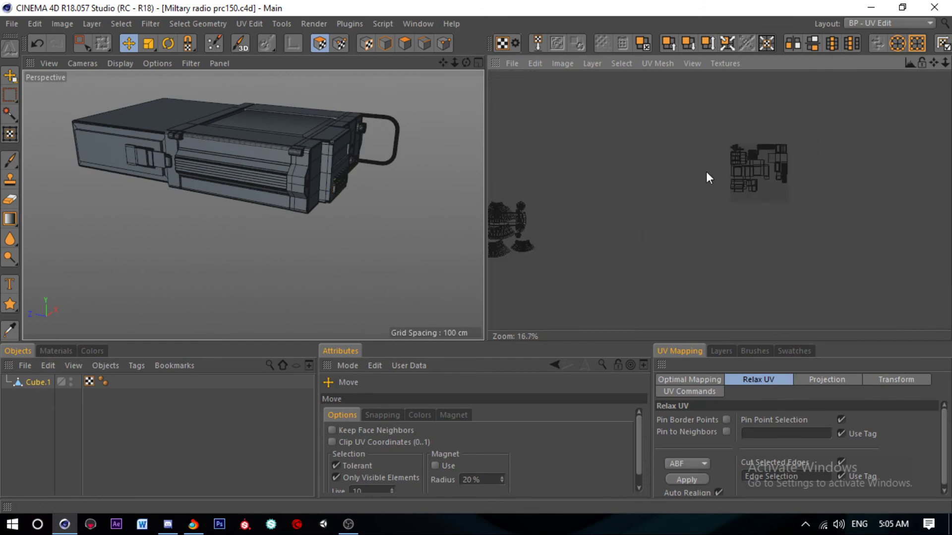
{"action": "scroll", "coordinate": [598, 220], "scroll_direction": "up", "scroll_amount": 3}
{"action": "scroll", "coordinate": [598, 220], "scroll_direction": "up", "scroll_amount": 2}
{"action": "scroll", "coordinate": [507, 193], "scroll_direction": "up", "scroll_amount": 2}
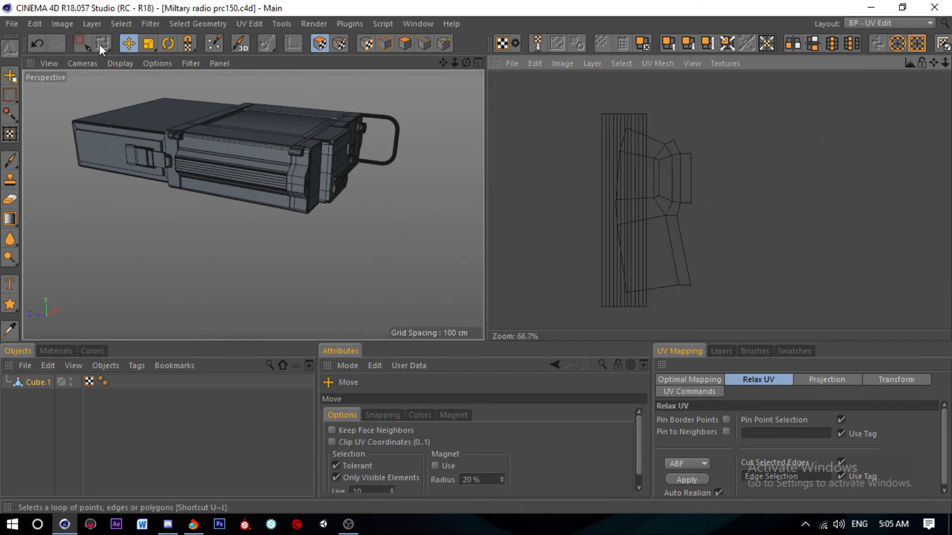
Step: Box-select the large side panel island and relax its UVs with the LSCM method
{"action": "left_click", "coordinate": [82, 43]}
{"action": "left_click_drag", "start_coordinate": [558, 100], "coordinate": [710, 290]}
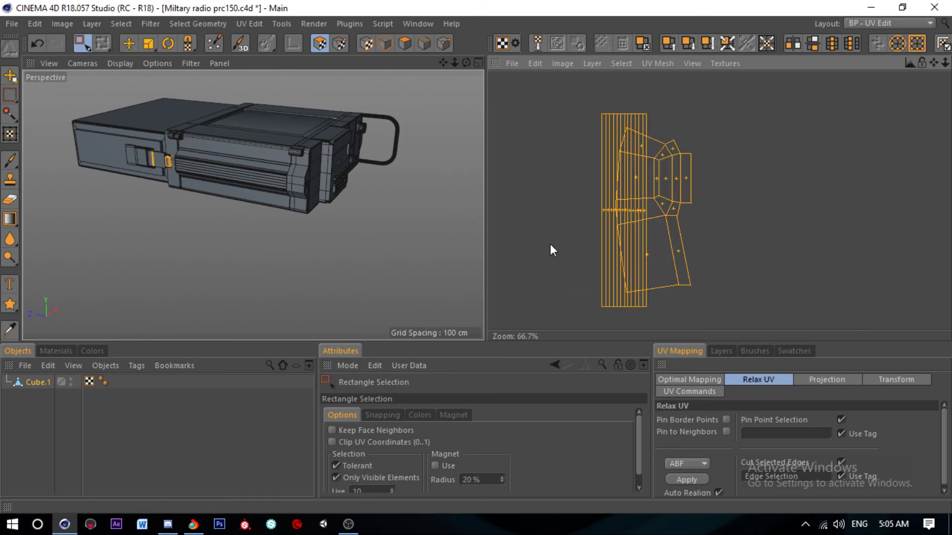
{"action": "left_click", "coordinate": [686, 480]}
{"action": "scroll", "coordinate": [667, 194], "scroll_direction": "down", "scroll_amount": 10}
{"action": "scroll", "coordinate": [820, 174], "scroll_direction": "up", "scroll_amount": 12}
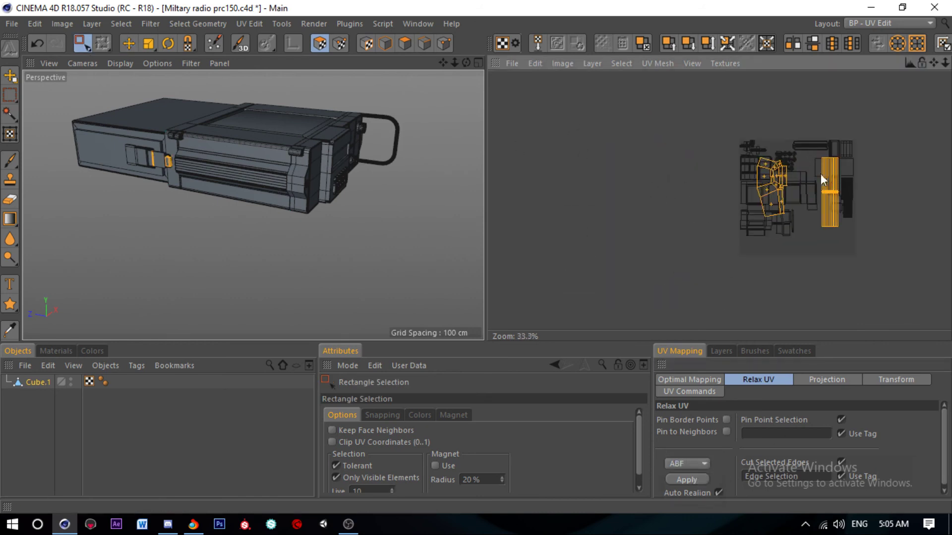
{"action": "key", "text": "ctrl+z"}
{"action": "scroll", "coordinate": [780, 171], "scroll_direction": "down", "scroll_amount": 4}
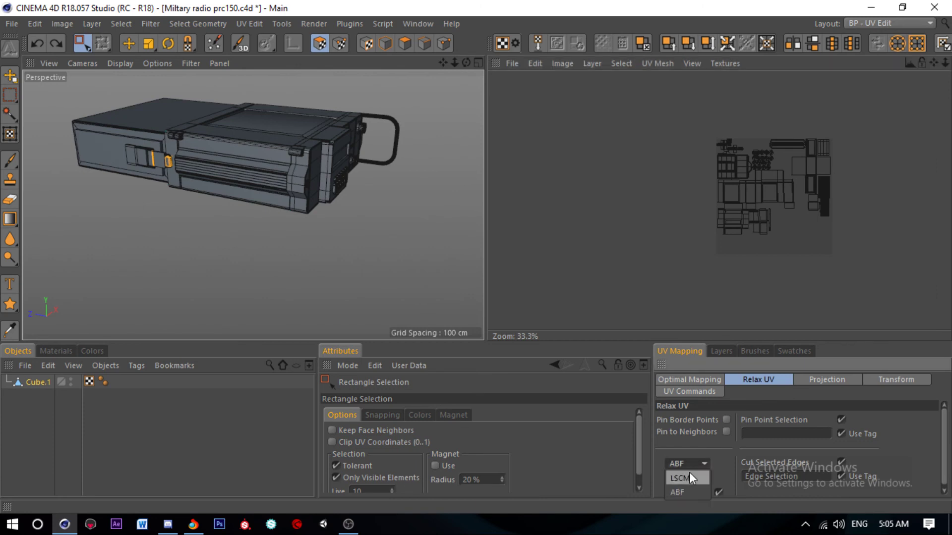
{"action": "left_click", "coordinate": [687, 480]}
Step: Shrink the relaxed islands and move them left beside the knob circles
{"action": "left_click", "coordinate": [148, 43]}
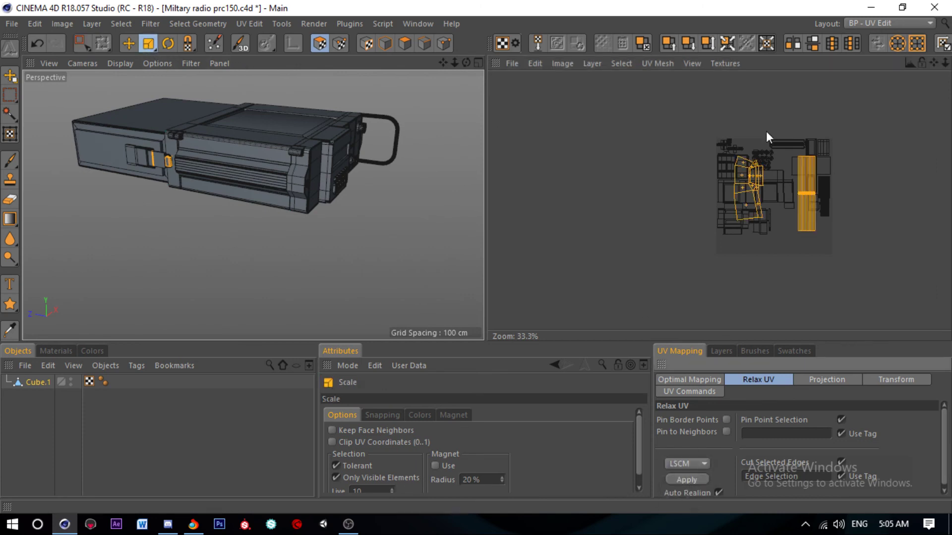
{"action": "scroll", "coordinate": [773, 193], "scroll_direction": "up", "scroll_amount": 3}
{"action": "left_click_drag", "start_coordinate": [793, 198], "coordinate": [744, 198]}
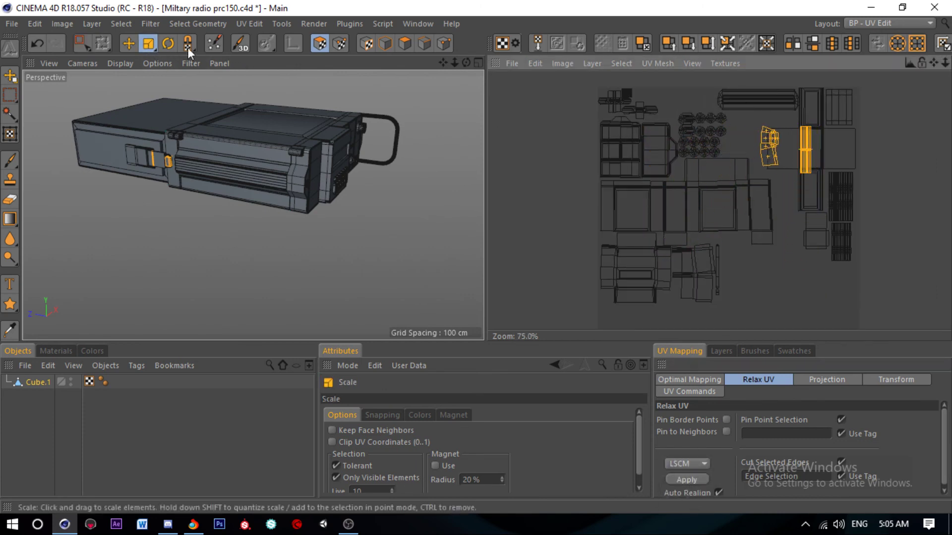
{"action": "left_click", "coordinate": [128, 43]}
{"action": "scroll", "coordinate": [617, 130], "scroll_direction": "up", "scroll_amount": 2}
{"action": "left_click_drag", "start_coordinate": [796, 126], "coordinate": [750, 128]}
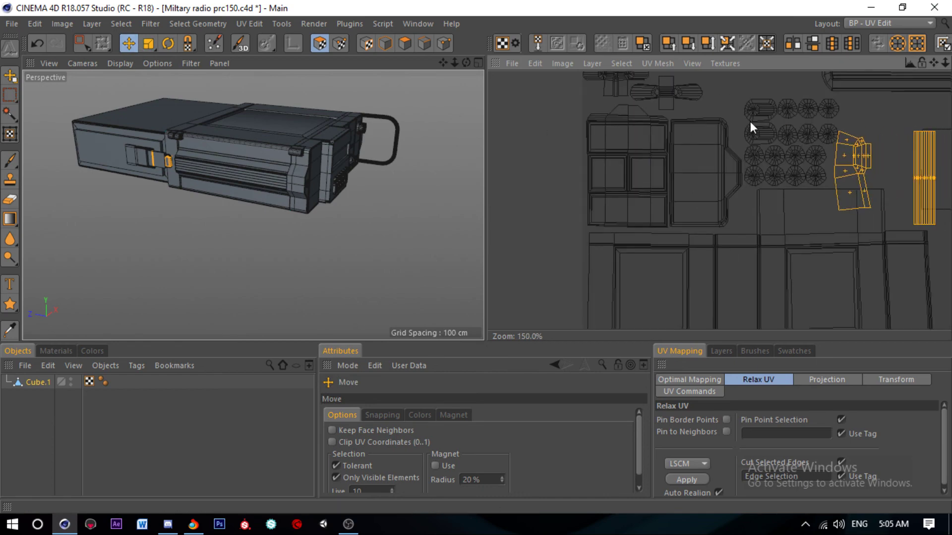
{"action": "scroll", "coordinate": [793, 133], "scroll_direction": "up", "scroll_amount": 1}
{"action": "scroll", "coordinate": [790, 132], "scroll_direction": "up", "scroll_amount": 2}
{"action": "scroll", "coordinate": [837, 145], "scroll_direction": "down", "scroll_amount": 2}
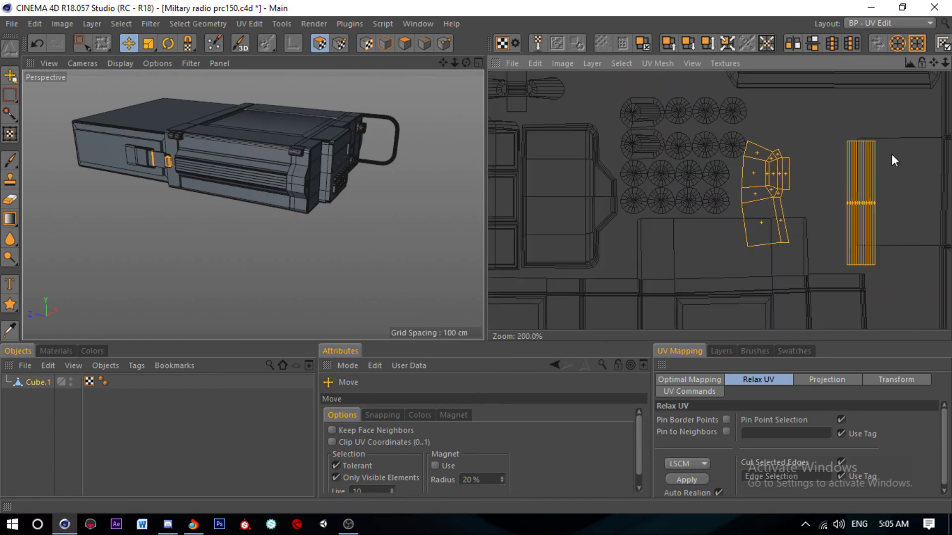
{"action": "scroll", "coordinate": [779, 168], "scroll_direction": "up", "scroll_amount": 1}
{"action": "scroll", "coordinate": [788, 176], "scroll_direction": "up", "scroll_amount": 1}
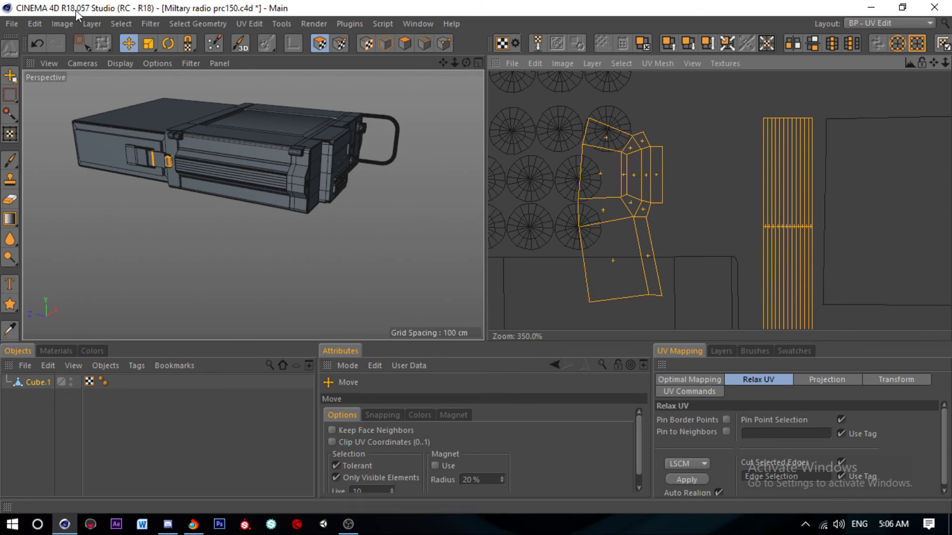
Step: Shrink the selected islands considerably more and move them further down
{"action": "left_click", "coordinate": [149, 43]}
{"action": "scroll", "coordinate": [627, 166], "scroll_direction": "down", "scroll_amount": 2}
{"action": "left_click_drag", "start_coordinate": [719, 199], "coordinate": [619, 198]}
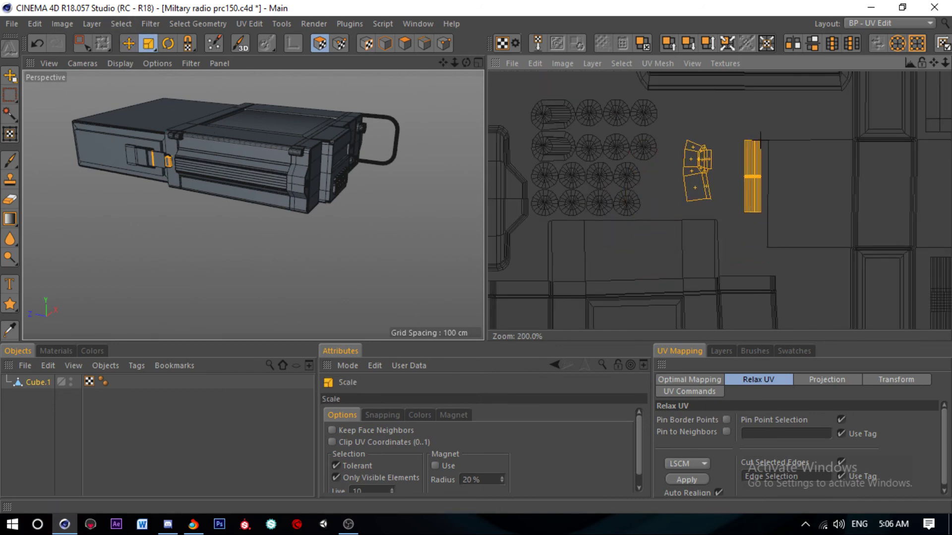
{"action": "left_click", "coordinate": [128, 43]}
{"action": "left_click_drag", "start_coordinate": [742, 187], "coordinate": [743, 245]}
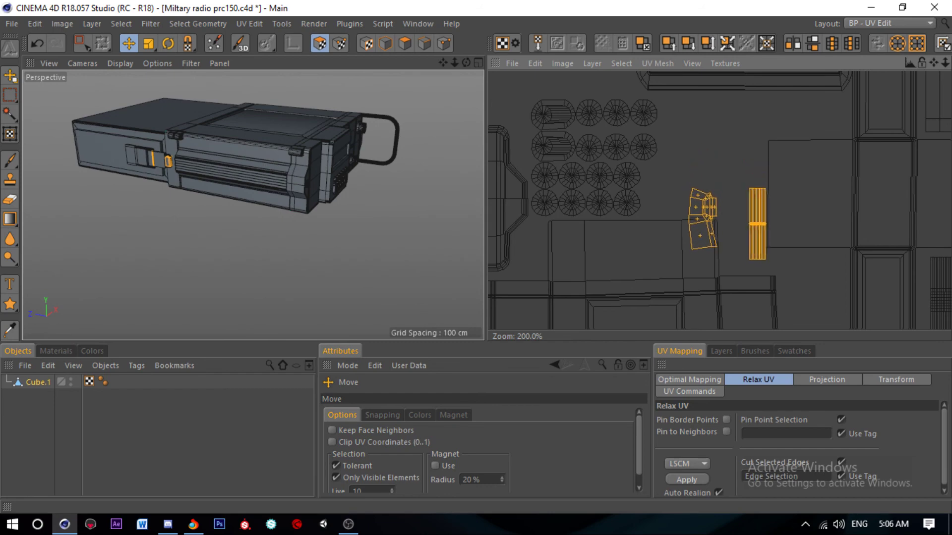
Step: Drop the side strip from the selection and move the bent panel island near the knob circles
{"action": "left_click", "coordinate": [82, 43]}
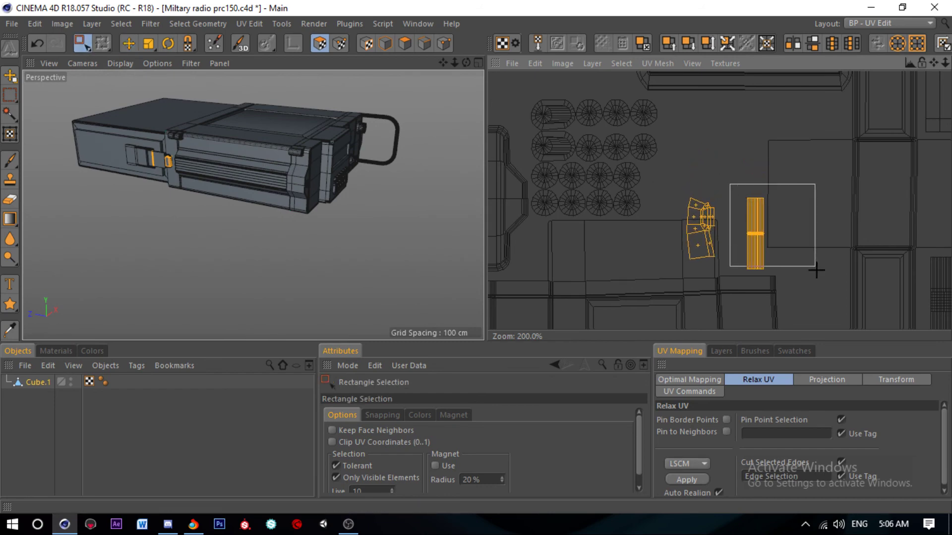
{"action": "left_click_drag", "start_coordinate": [729, 184], "coordinate": [816, 271], "text": "ctrl"}
{"action": "left_click", "coordinate": [129, 43]}
{"action": "mouse_move", "coordinate": [612, 144]}
{"action": "left_mouse_down"}
{"action": "mouse_move", "coordinate": [609, 175]}
{"action": "mouse_move", "coordinate": [587, 103]}
{"action": "left_mouse_up"}
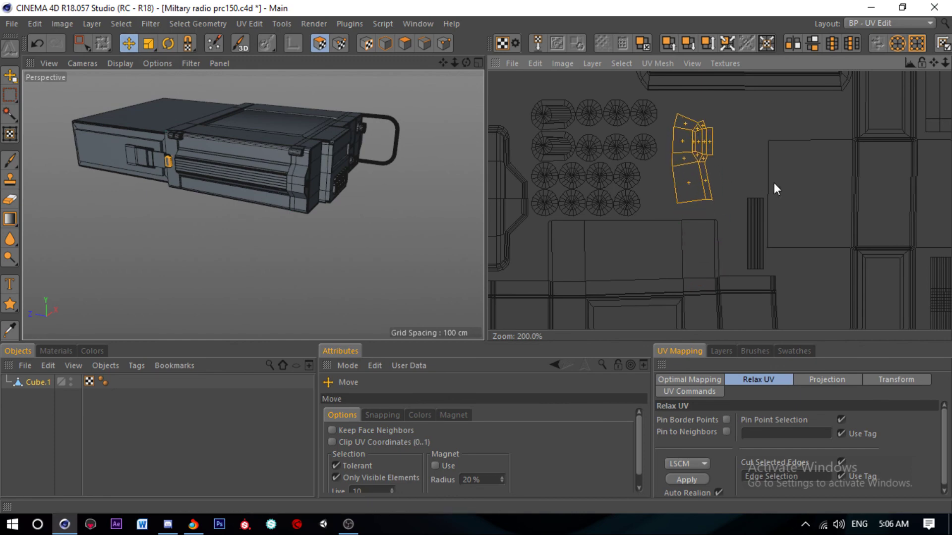
{"action": "scroll", "coordinate": [749, 153], "scroll_direction": "down", "scroll_amount": 5}
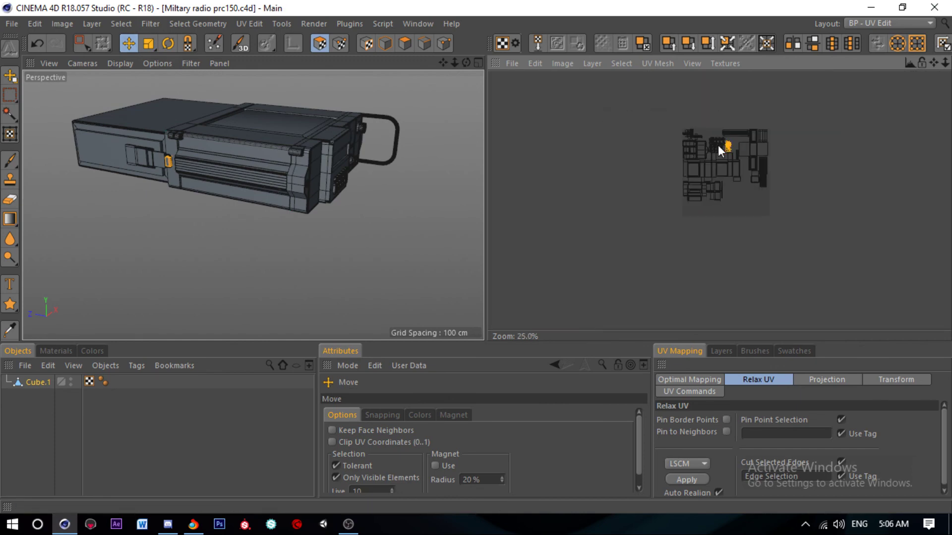
{"action": "scroll", "coordinate": [594, 195], "scroll_direction": "up", "scroll_amount": 5}
{"action": "scroll", "coordinate": [635, 171], "scroll_direction": "down", "scroll_amount": 2}
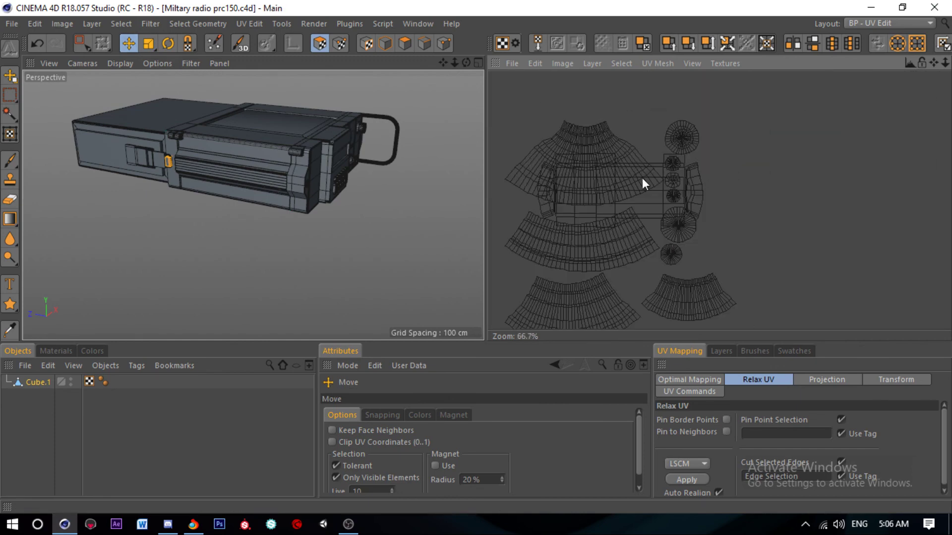
{"action": "left_click_drag", "start_coordinate": [365, 145], "coordinate": [231, 180], "text": "alt"}
{"action": "middle_click_drag", "start_coordinate": [230, 180], "coordinate": [425, 158], "text": "alt"}
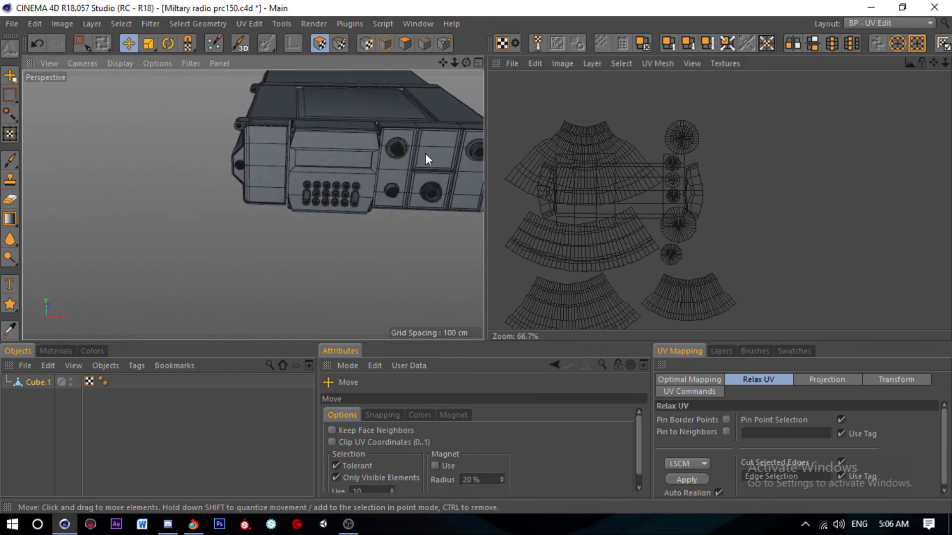
Step: In Polygon mode, select the five front-panel and side knobs
{"action": "left_click", "coordinate": [405, 43]}
{"action": "left_click", "coordinate": [398, 141]}
{"action": "scroll", "coordinate": [391, 164], "scroll_direction": "up", "scroll_amount": 3}
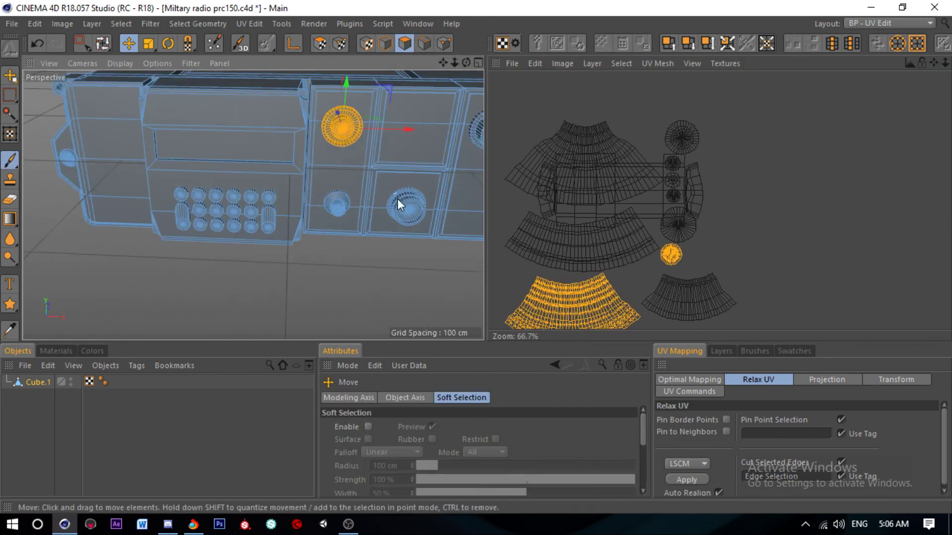
{"action": "left_click", "coordinate": [402, 201], "text": "shift"}
{"action": "scroll", "coordinate": [401, 198], "scroll_direction": "down", "scroll_amount": 3}
{"action": "left_click", "coordinate": [459, 150], "text": "shift"}
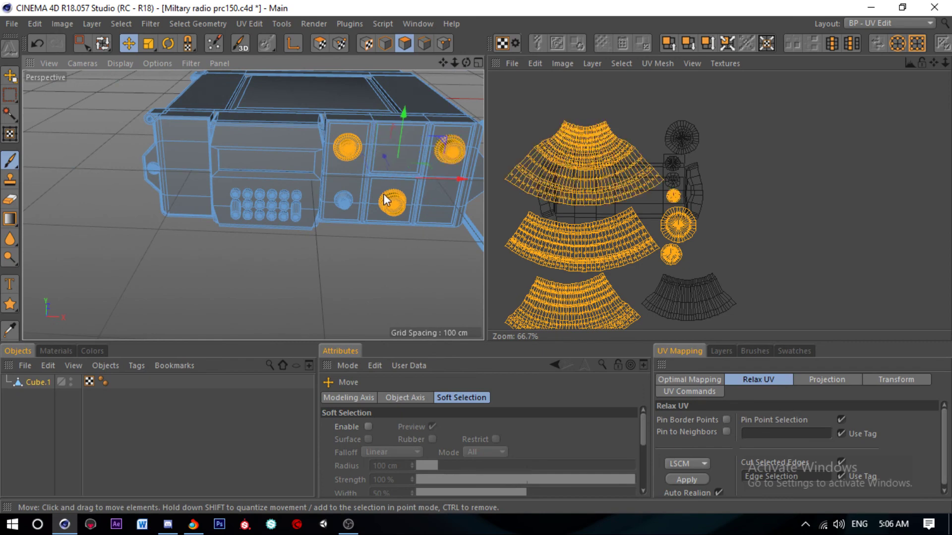
{"action": "left_click", "coordinate": [347, 205], "text": "shift"}
{"action": "left_click", "coordinate": [154, 171], "text": "shift"}
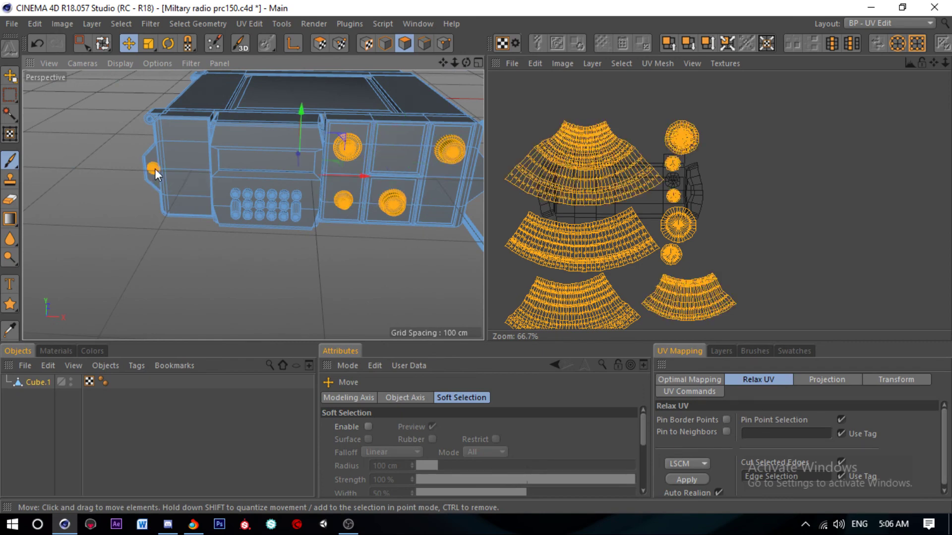
{"action": "scroll", "coordinate": [613, 171], "scroll_direction": "down", "scroll_amount": 5}
{"action": "scroll", "coordinate": [613, 170], "scroll_direction": "down", "scroll_amount": 2}
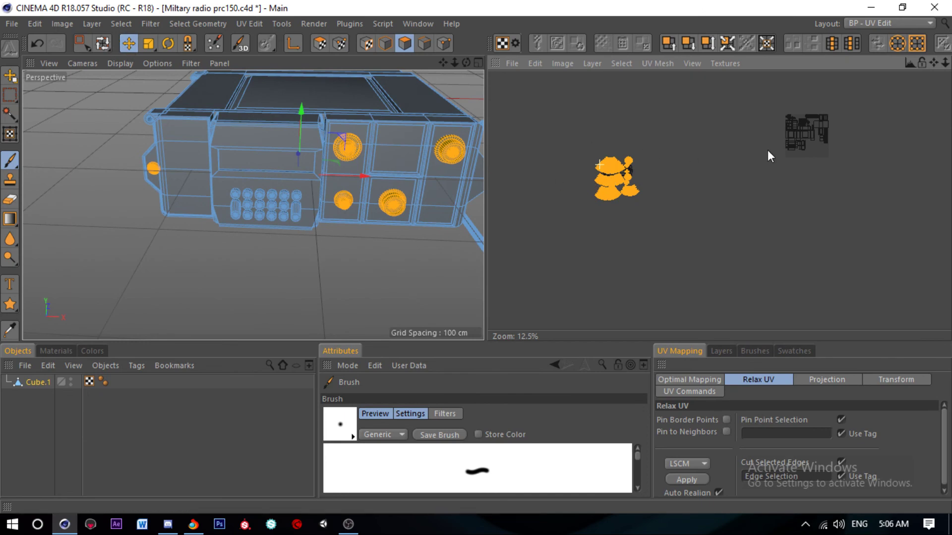
Step: In UV Polygons mode, move the knob ring and cap islands beside the main layout
{"action": "left_click", "coordinate": [369, 45]}
{"action": "left_click_drag", "start_coordinate": [693, 187], "coordinate": [821, 147]}
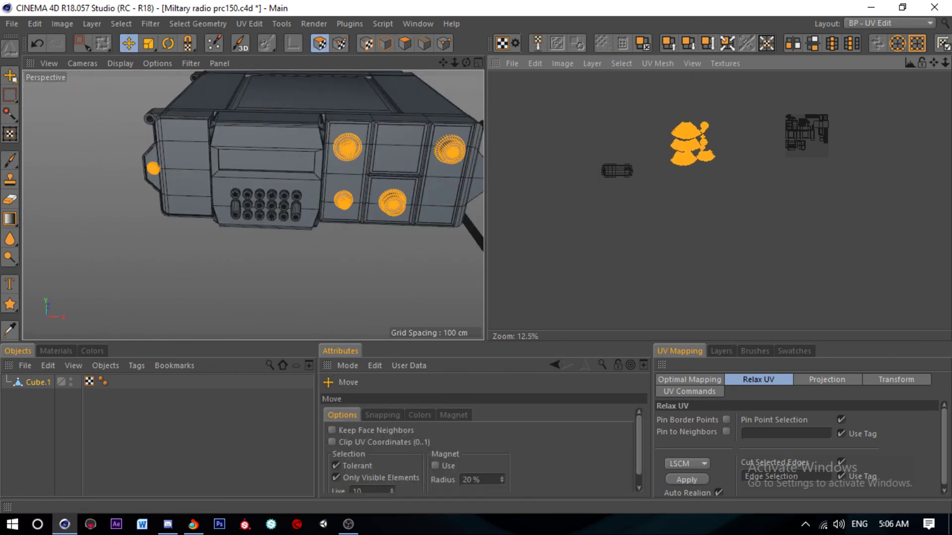
{"action": "scroll", "coordinate": [813, 138], "scroll_direction": "up", "scroll_amount": 1}
{"action": "scroll", "coordinate": [784, 132], "scroll_direction": "up", "scroll_amount": 1}
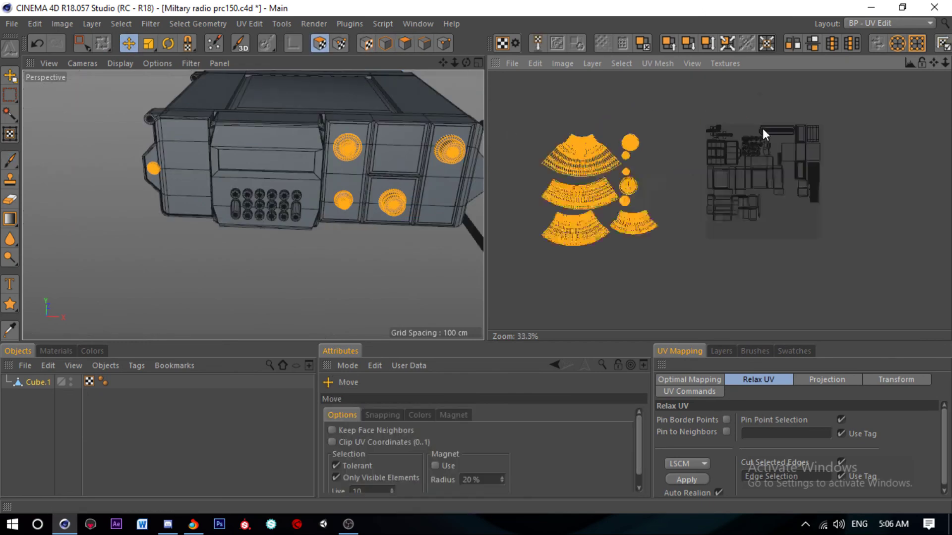
{"action": "scroll", "coordinate": [704, 154], "scroll_direction": "up", "scroll_amount": 1}
{"action": "scroll", "coordinate": [650, 174], "scroll_direction": "up", "scroll_amount": 1}
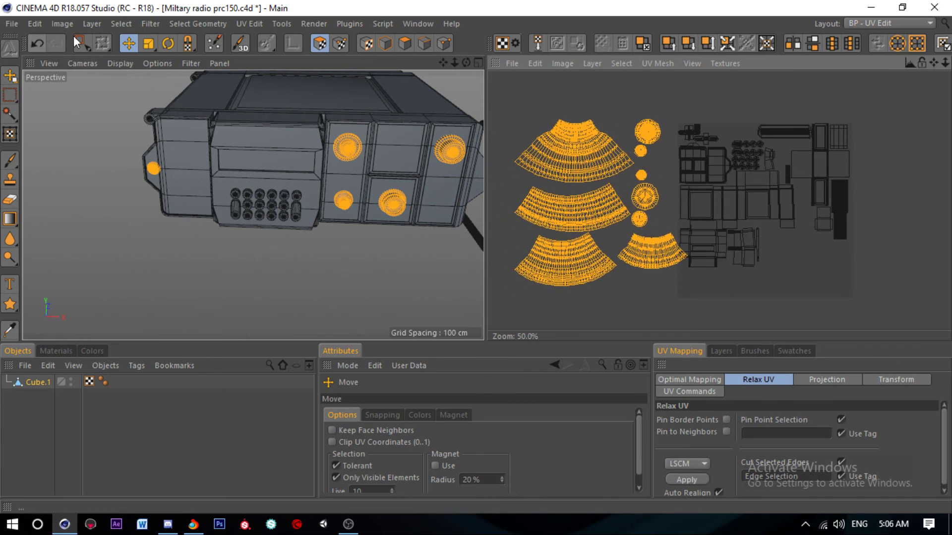
Step: Back in Polygon mode, select just one knob
{"action": "left_click", "coordinate": [405, 43]}
{"action": "left_click", "coordinate": [358, 151]}
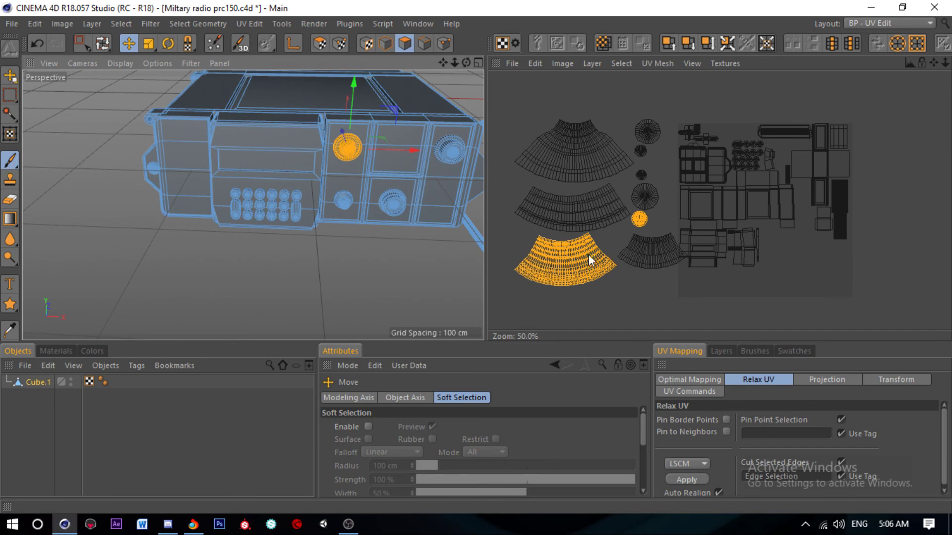
{"action": "scroll", "coordinate": [607, 258], "scroll_direction": "down", "scroll_amount": 1}
{"action": "scroll", "coordinate": [607, 258], "scroll_direction": "up", "scroll_amount": 2}
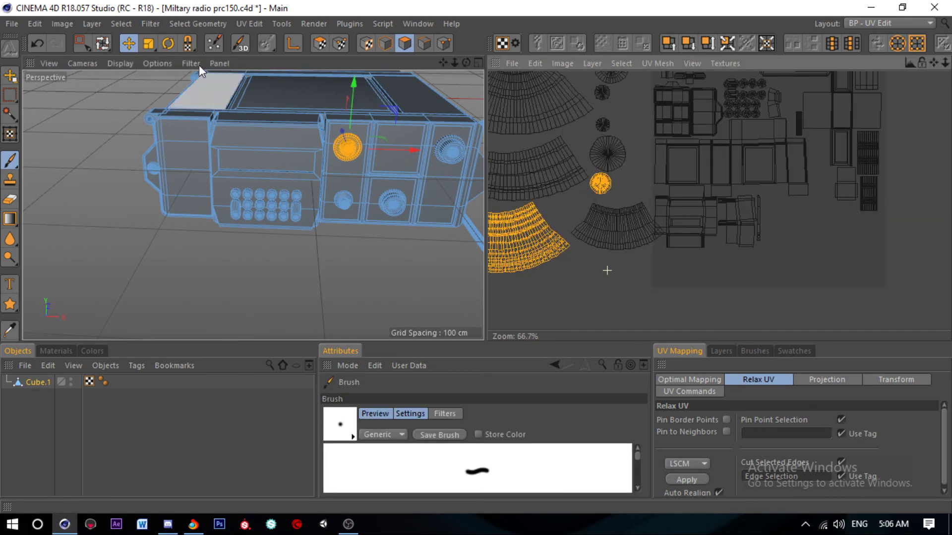
Step: Move the selected knob's ring and cap UV islands toward the layout's lower-right corner
{"action": "left_click", "coordinate": [319, 43]}
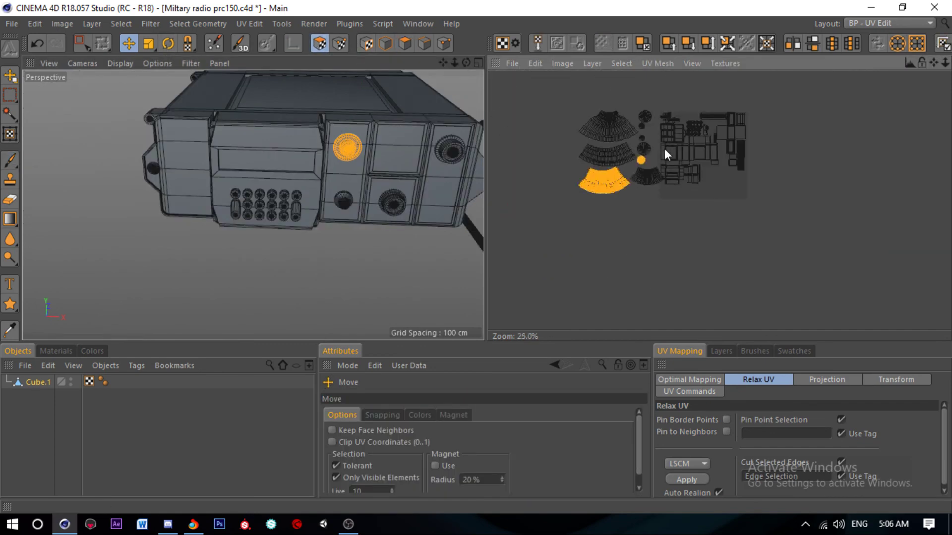
{"action": "scroll", "coordinate": [694, 180], "scroll_direction": "up", "scroll_amount": 4}
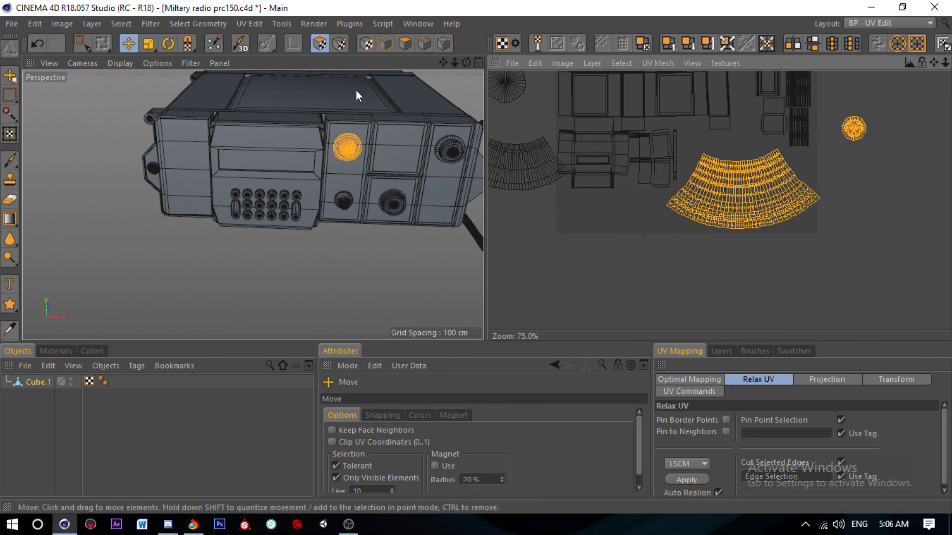
{"action": "left_click", "coordinate": [149, 44]}
{"action": "scroll", "coordinate": [761, 195], "scroll_direction": "up", "scroll_amount": 2}
{"action": "scroll", "coordinate": [761, 195], "scroll_direction": "down", "scroll_amount": 1}
{"action": "scroll", "coordinate": [753, 196], "scroll_direction": "down", "scroll_amount": 1}
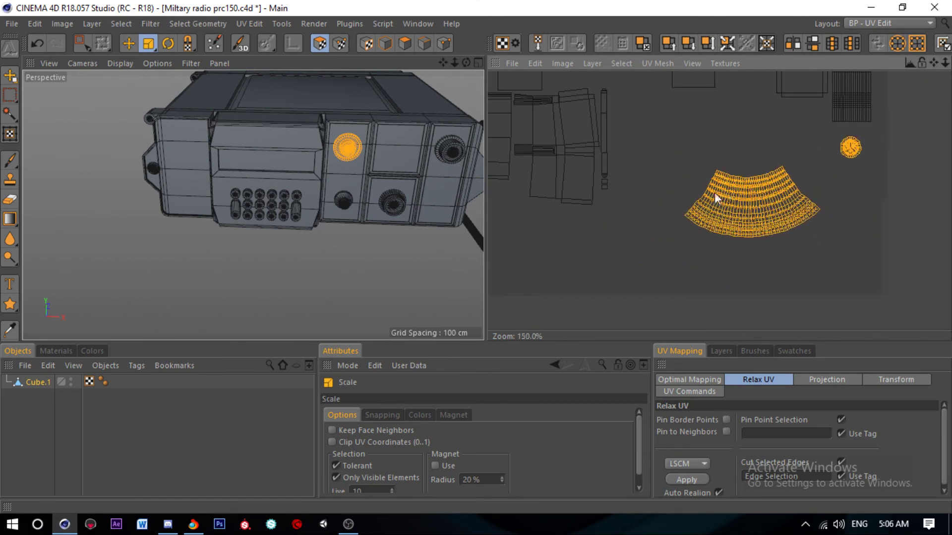
{"action": "scroll", "coordinate": [747, 197], "scroll_direction": "down", "scroll_amount": 1}
{"action": "scroll", "coordinate": [740, 197], "scroll_direction": "down", "scroll_amount": 1}
{"action": "left_click", "coordinate": [128, 43]}
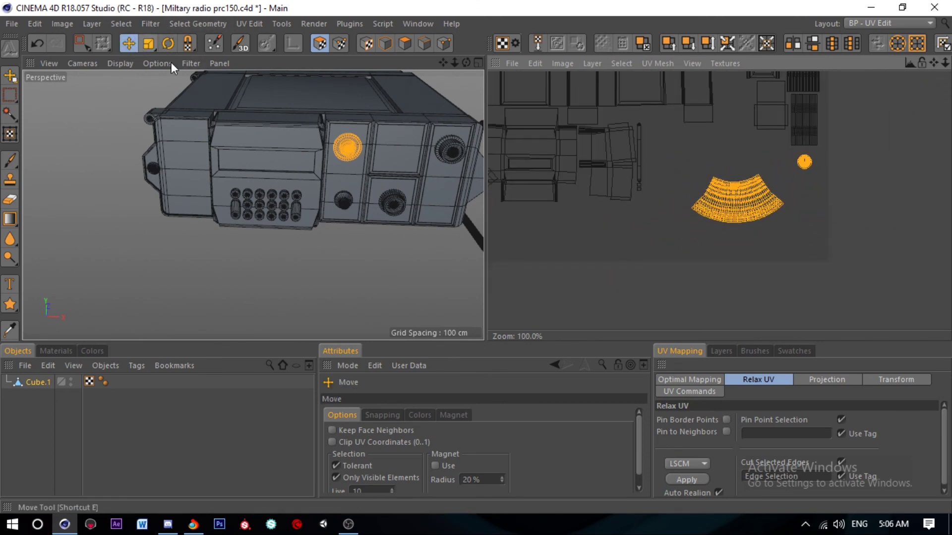
{"action": "middle_click_drag", "start_coordinate": [825, 236], "coordinate": [648, 189], "text": "alt"}
{"action": "scroll", "coordinate": [649, 189], "scroll_direction": "up", "scroll_amount": 2}
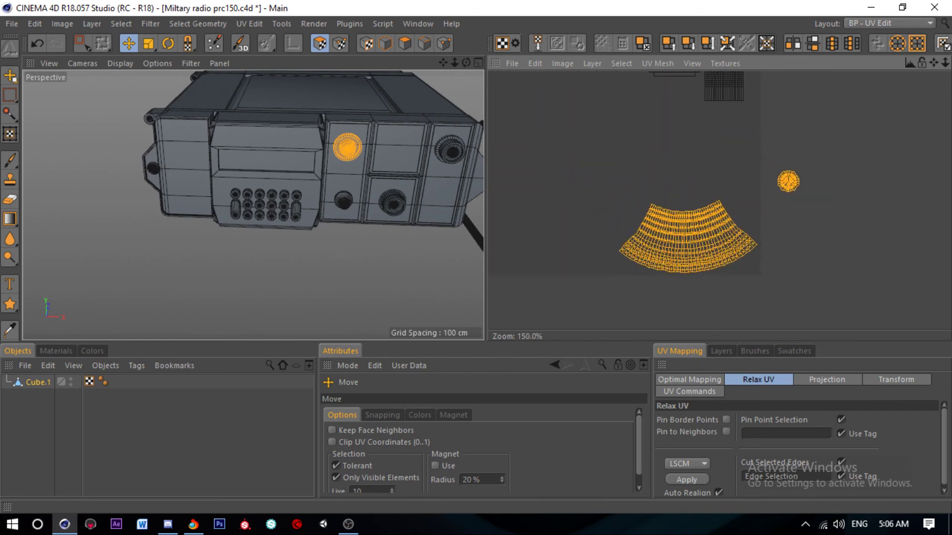
Step: Narrow the selection to the small cap island and zoom out to see the whole layout
{"action": "left_click", "coordinate": [84, 45]}
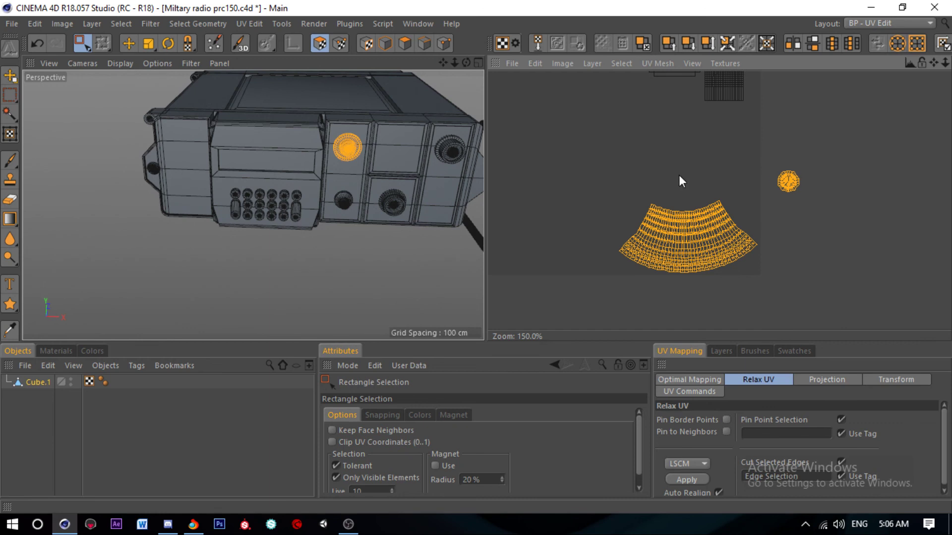
{"action": "left_click_drag", "start_coordinate": [597, 184], "coordinate": [742, 296]}
{"action": "key", "text": "e"}
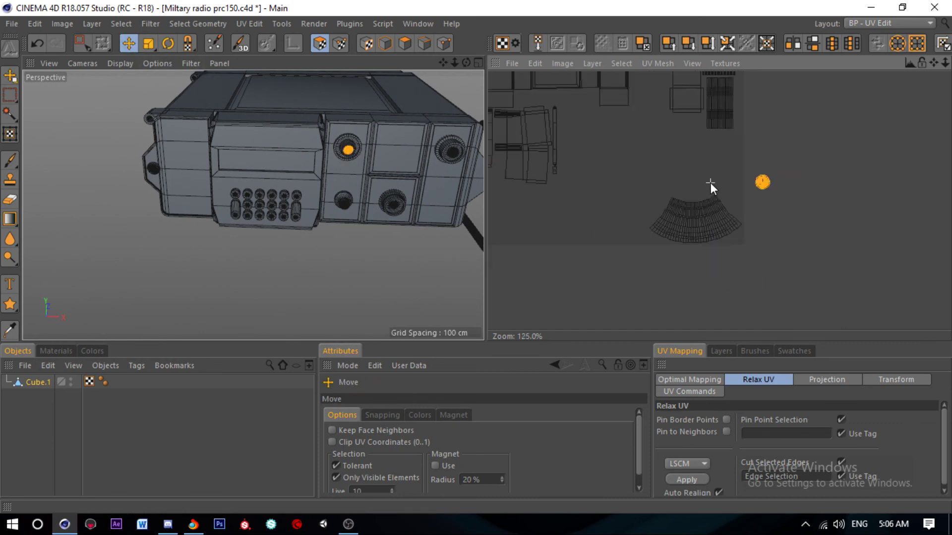
{"action": "scroll", "coordinate": [700, 152], "scroll_direction": "down", "scroll_amount": 2}
{"action": "scroll", "coordinate": [738, 177], "scroll_direction": "up", "scroll_amount": 3}
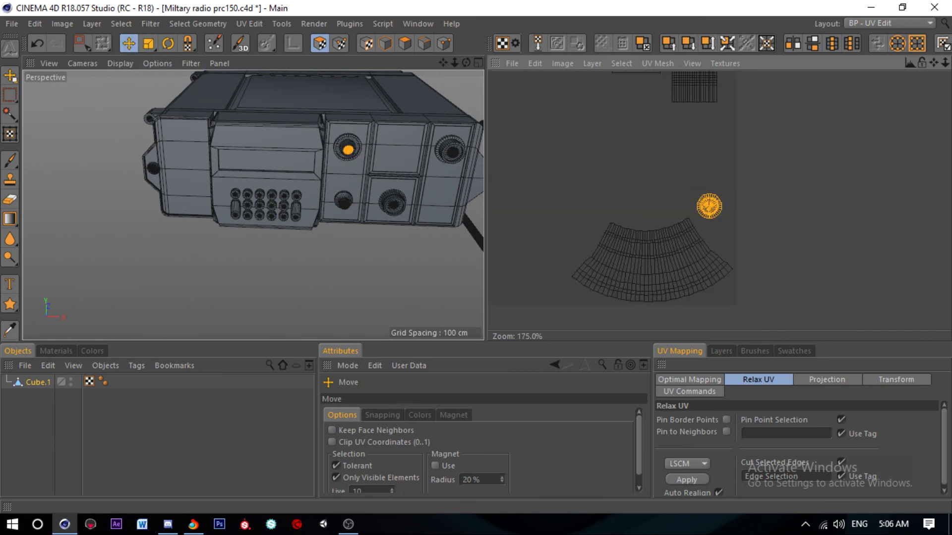
{"action": "scroll", "coordinate": [733, 191], "scroll_direction": "down", "scroll_amount": 2}
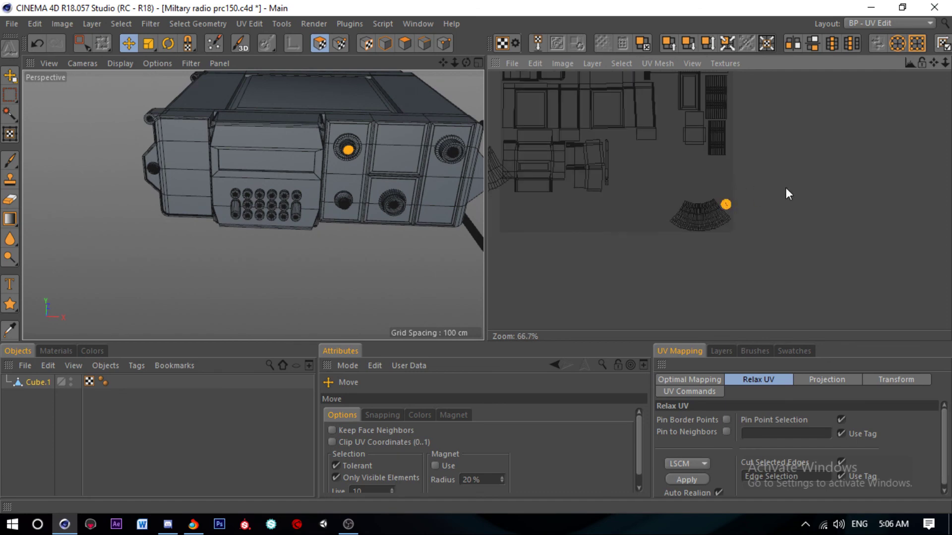
{"action": "scroll", "coordinate": [711, 196], "scroll_direction": "down", "scroll_amount": 2}
{"action": "scroll", "coordinate": [602, 159], "scroll_direction": "down", "scroll_amount": 1}
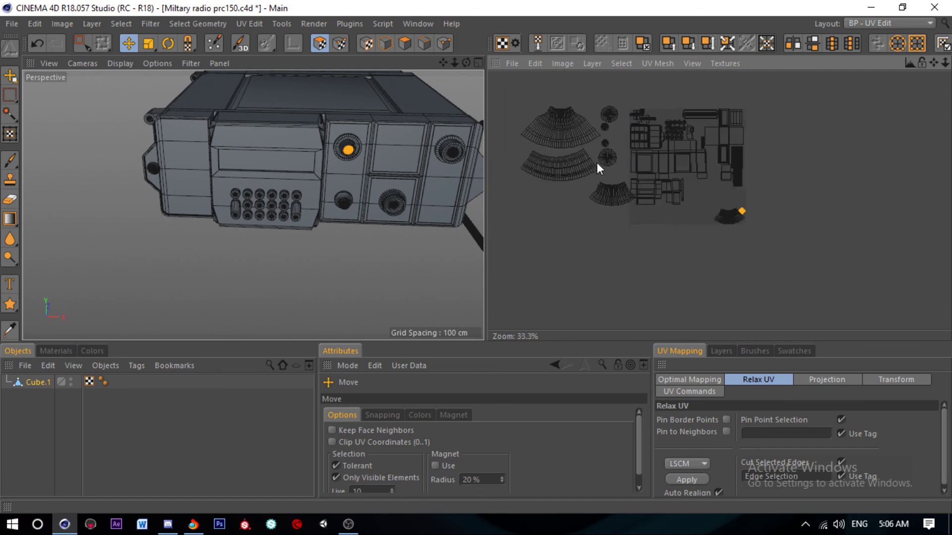
Step: Box-select the upper fan-shaped ring island and scale it up to match its neighbouring ring
{"action": "left_click", "coordinate": [80, 43]}
{"action": "left_click_drag", "start_coordinate": [594, 153], "coordinate": [593, 156]}
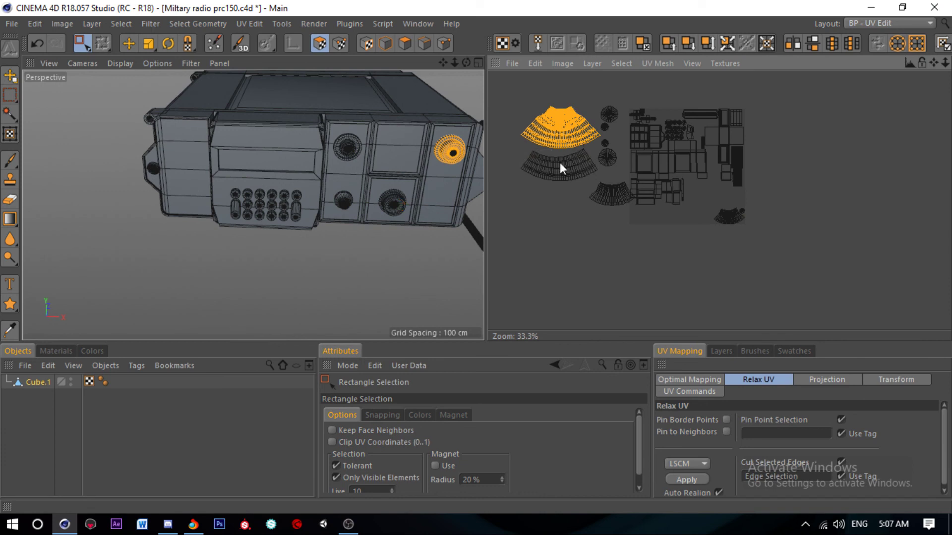
{"action": "left_click", "coordinate": [144, 44]}
{"action": "left_click_drag", "start_coordinate": [585, 130], "coordinate": [568, 121]}
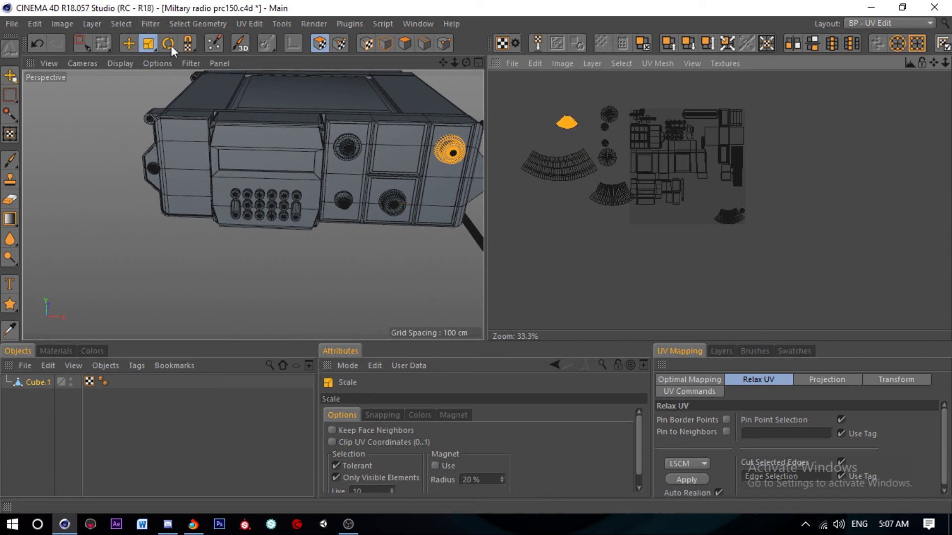
{"action": "scroll", "coordinate": [734, 236], "scroll_direction": "up", "scroll_amount": 5}
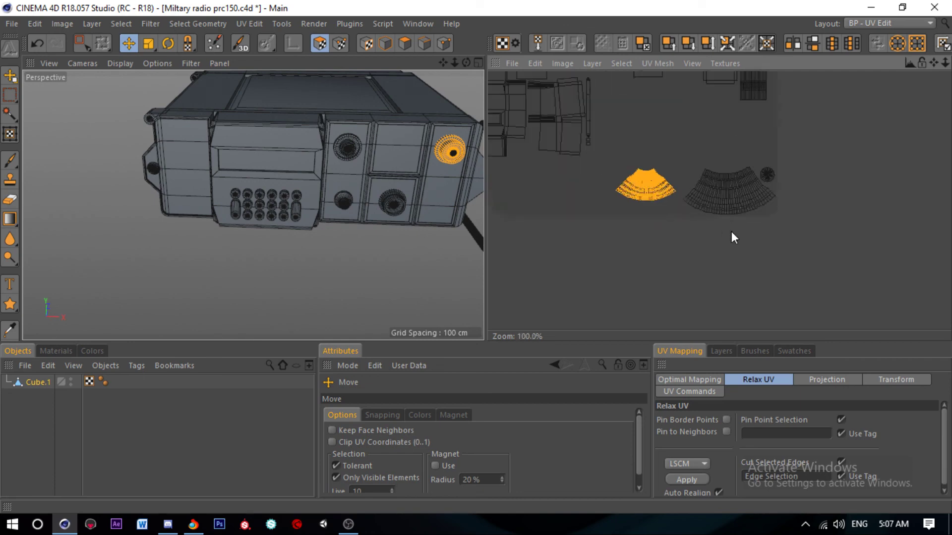
{"action": "scroll", "coordinate": [734, 236], "scroll_direction": "up", "scroll_amount": 3}
{"action": "left_click_drag", "start_coordinate": [592, 152], "coordinate": [601, 153]}
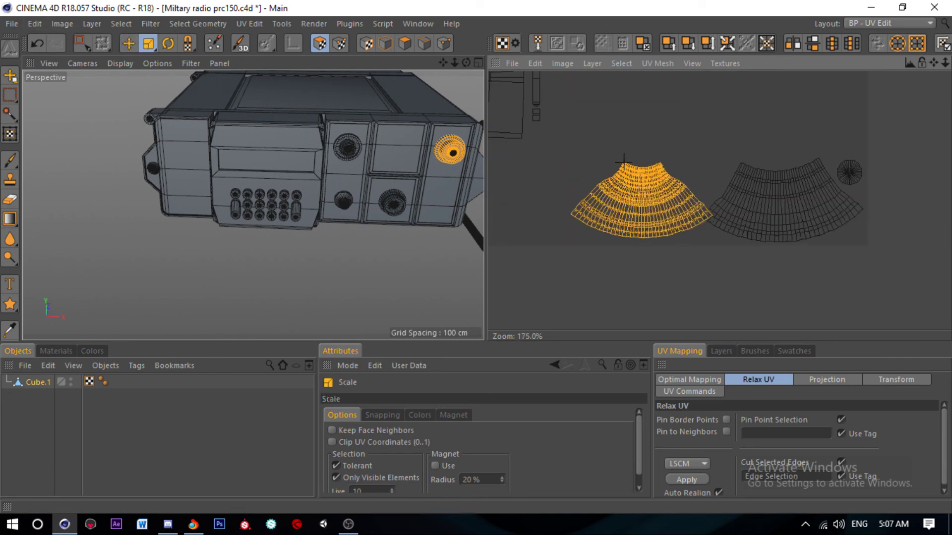
Step: Move the enlarged ring island up-left beside the first fan island, undoing the last adjustments
{"action": "left_click", "coordinate": [128, 43]}
{"action": "left_click_drag", "start_coordinate": [645, 208], "coordinate": [601, 181]}
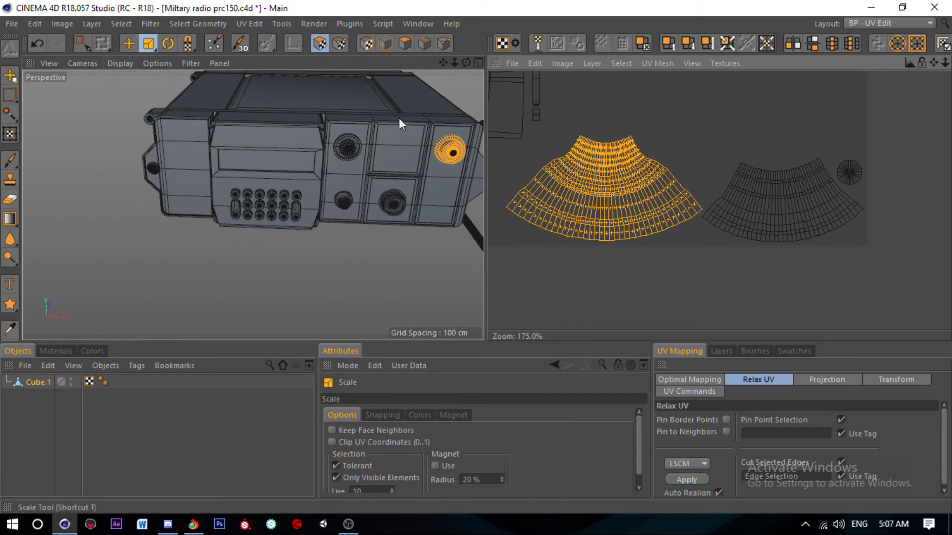
{"action": "scroll", "coordinate": [687, 212], "scroll_direction": "up", "scroll_amount": 3}
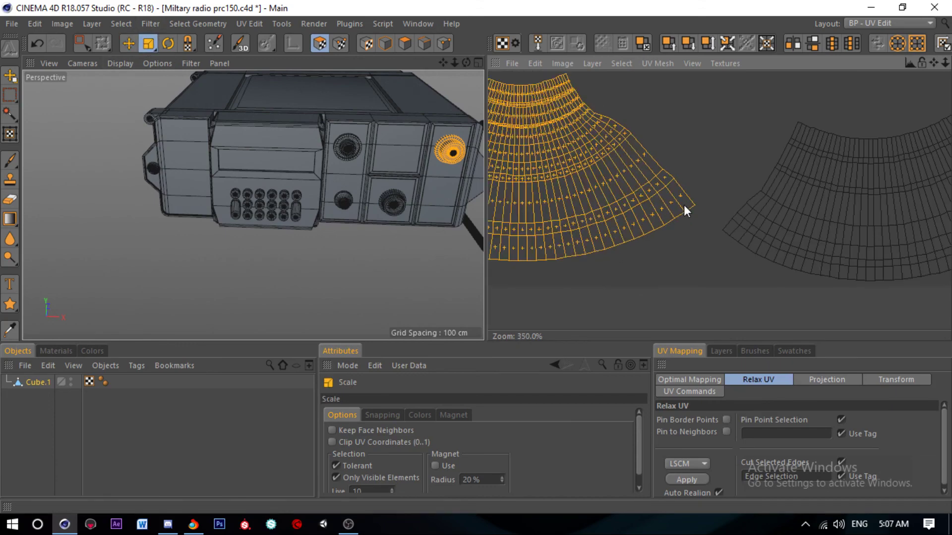
{"action": "key", "text": "e"}
{"action": "key", "text": "ctrl+z"}
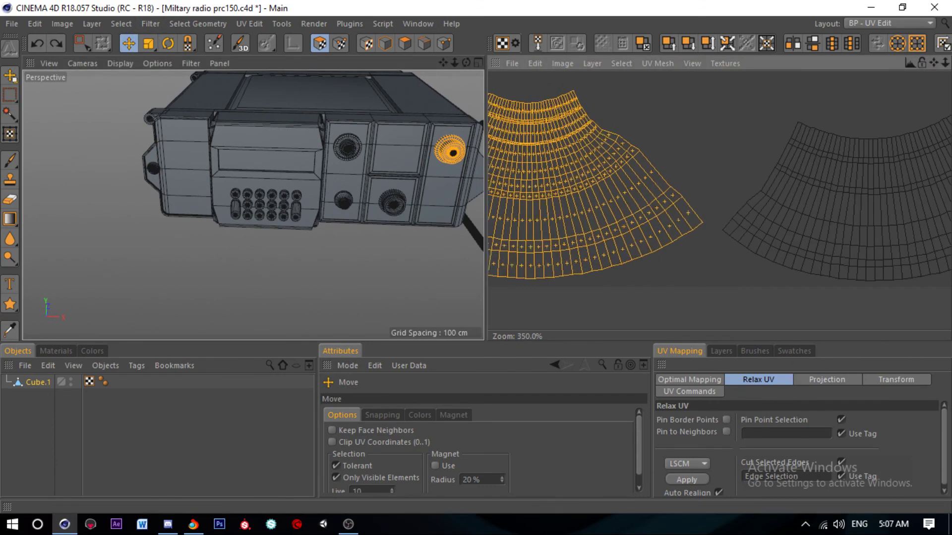
{"action": "scroll", "coordinate": [700, 207], "scroll_direction": "down", "scroll_amount": 2}
{"action": "scroll", "coordinate": [739, 222], "scroll_direction": "down", "scroll_amount": 1}
{"action": "scroll", "coordinate": [701, 218], "scroll_direction": "up", "scroll_amount": 1}
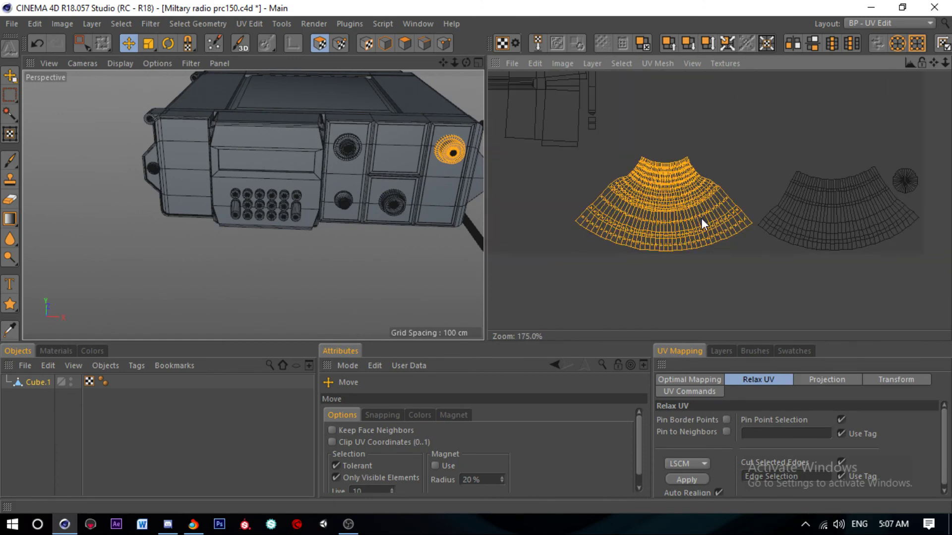
{"action": "scroll", "coordinate": [702, 219], "scroll_direction": "down", "scroll_amount": 1}
{"action": "scroll", "coordinate": [728, 227], "scroll_direction": "down", "scroll_amount": 1}
{"action": "scroll", "coordinate": [730, 224], "scroll_direction": "down", "scroll_amount": 1}
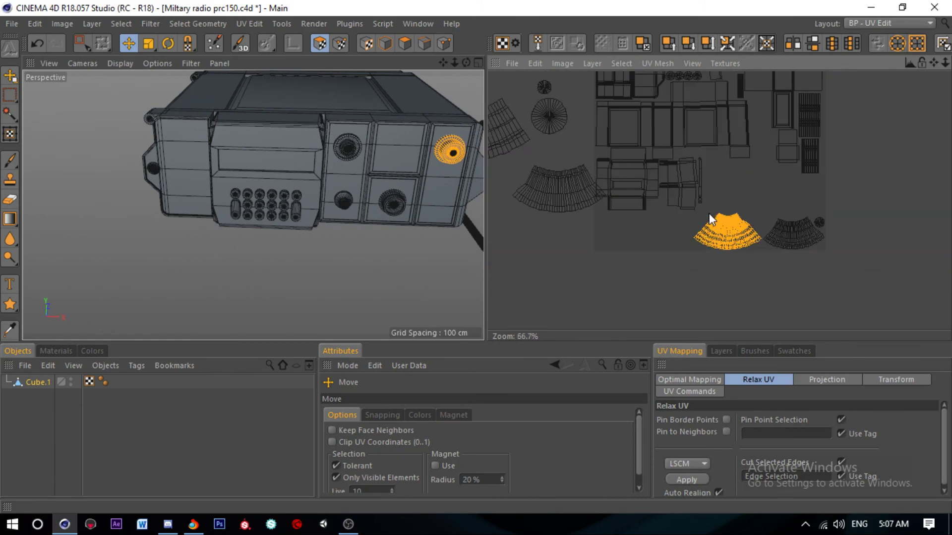
{"action": "scroll", "coordinate": [460, 153], "scroll_direction": "up", "scroll_amount": 6}
Step: Select the small knob centre cap island and move it right beside the ring islands
{"action": "left_click", "coordinate": [457, 149]}
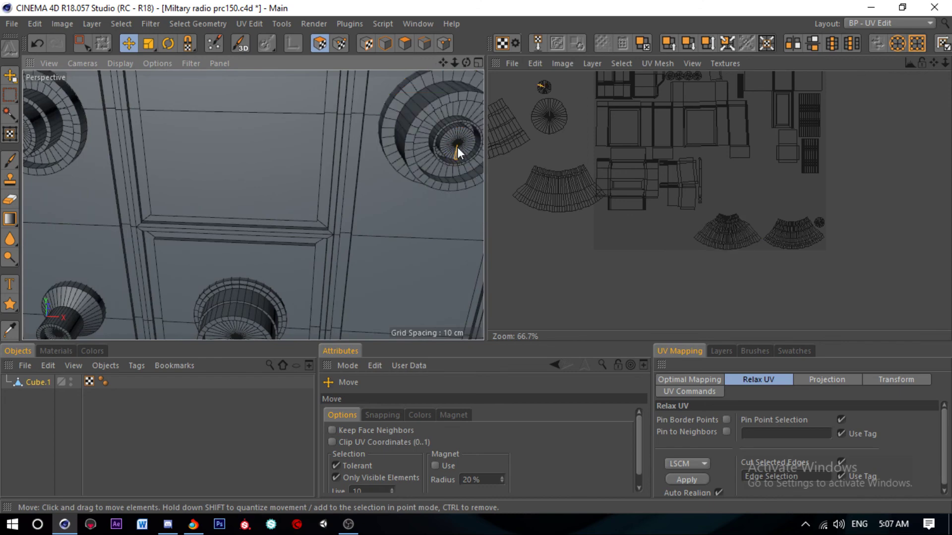
{"action": "key", "text": "0"}
{"action": "mouse_move", "coordinate": [523, 76]}
{"action": "left_mouse_down"}
{"action": "mouse_move", "coordinate": [571, 99]}
{"action": "mouse_move", "coordinate": [561, 100]}
{"action": "left_mouse_up"}
{"action": "left_click", "coordinate": [129, 43]}
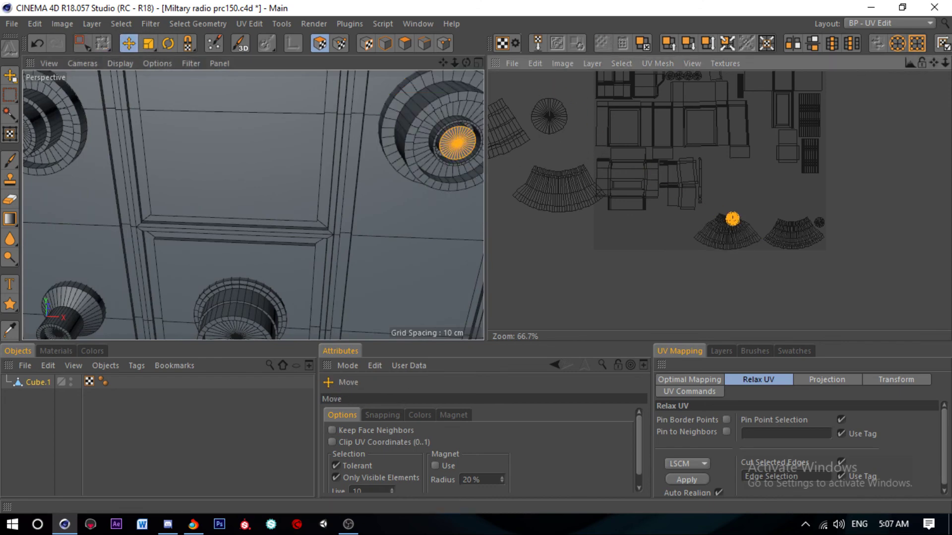
{"action": "scroll", "coordinate": [744, 229], "scroll_direction": "up", "scroll_amount": 5}
{"action": "left_click_drag", "start_coordinate": [723, 215], "coordinate": [743, 221]}
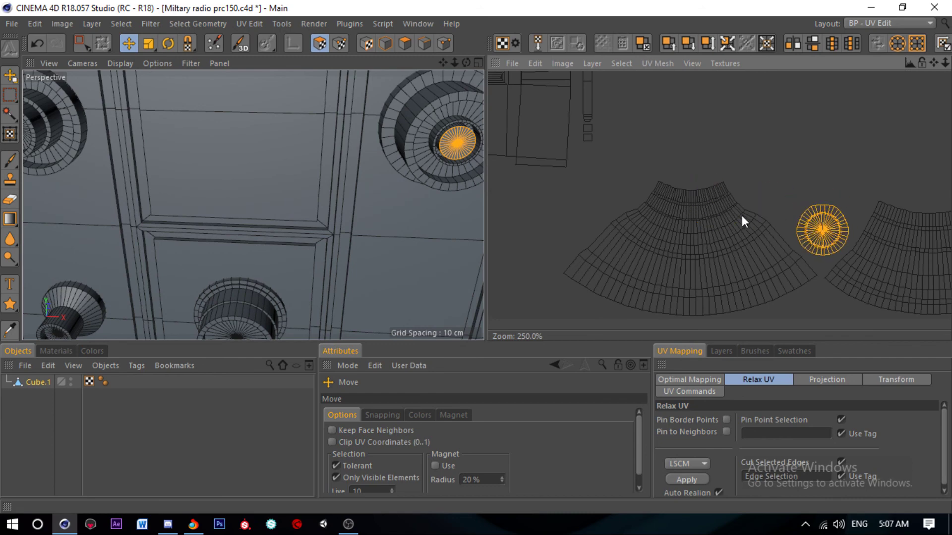
{"action": "scroll", "coordinate": [332, 133], "scroll_direction": "down", "scroll_amount": 5}
{"action": "scroll", "coordinate": [690, 188], "scroll_direction": "down", "scroll_amount": 3}
Step: Select the curved strip island on the left and move it into the main layout
{"action": "scroll", "coordinate": [690, 189], "scroll_direction": "down", "scroll_amount": 3}
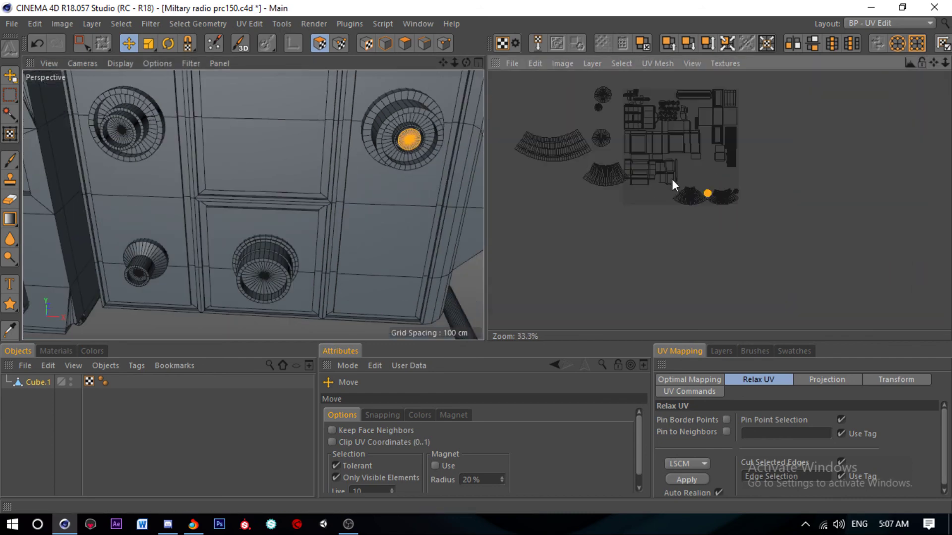
{"action": "scroll", "coordinate": [671, 180], "scroll_direction": "up", "scroll_amount": 2}
{"action": "key", "text": "0"}
{"action": "scroll", "coordinate": [713, 178], "scroll_direction": "down", "scroll_amount": 2}
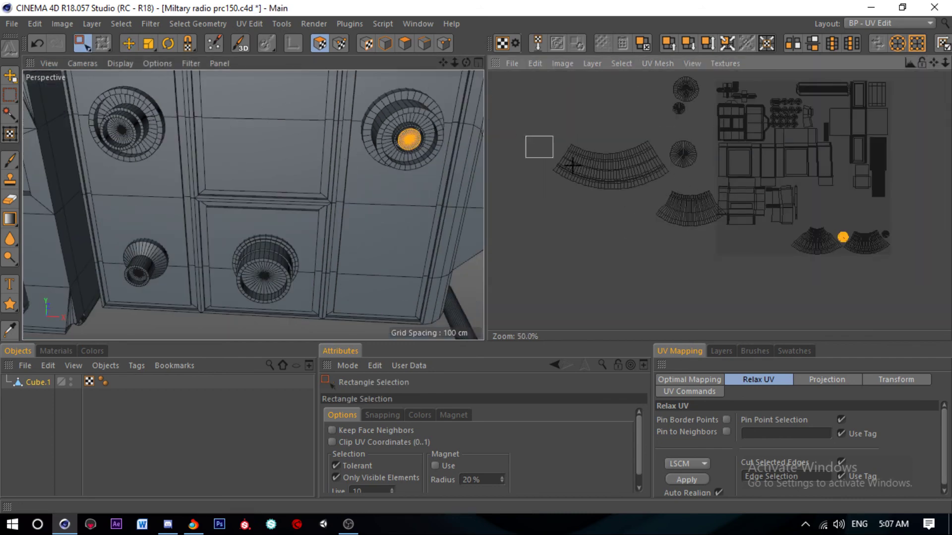
{"action": "left_click_drag", "start_coordinate": [662, 189], "coordinate": [664, 195]}
{"action": "key", "text": "e"}
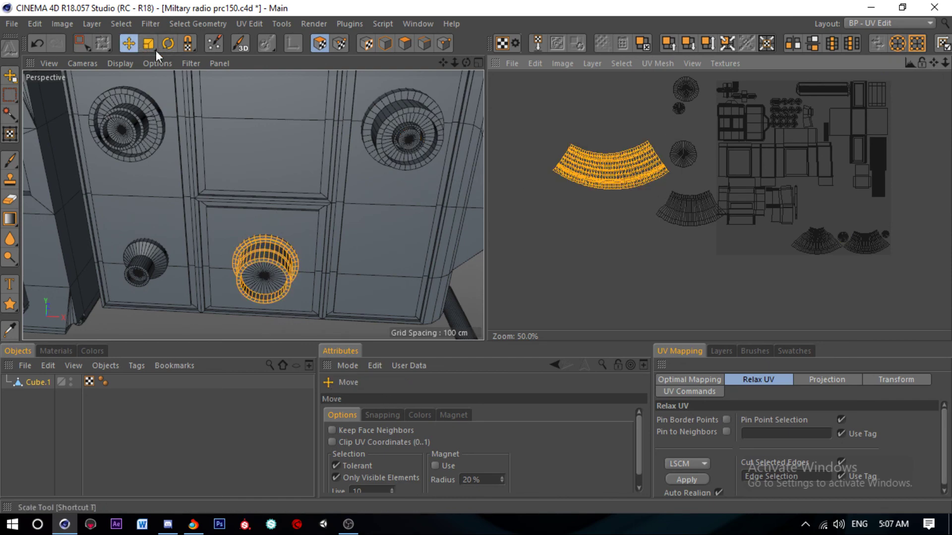
{"action": "scroll", "coordinate": [579, 130], "scroll_direction": "down", "scroll_amount": 3}
{"action": "scroll", "coordinate": [575, 133], "scroll_direction": "up", "scroll_amount": 3}
{"action": "left_click_drag", "start_coordinate": [519, 136], "coordinate": [748, 173]}
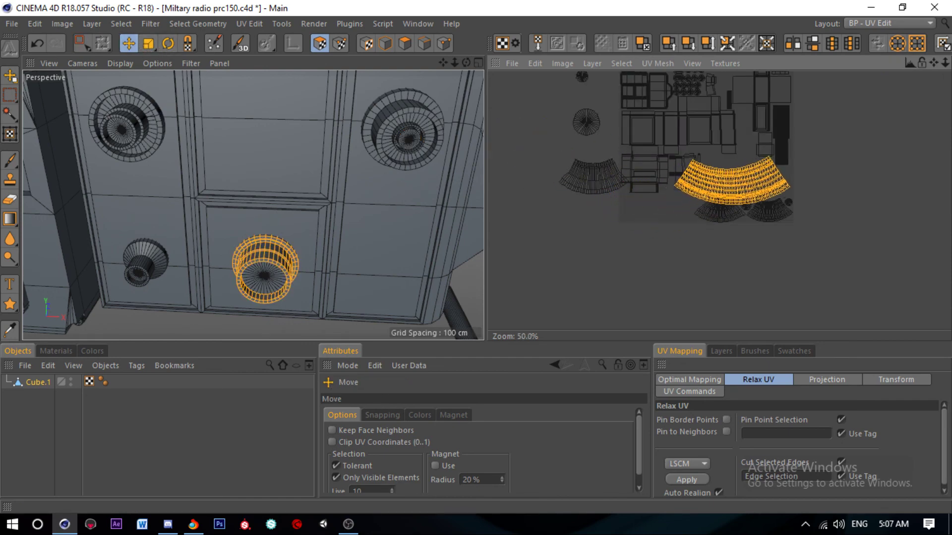
Step: Undo a trial shrink of the strip island and move it down beside the rings
{"action": "scroll", "coordinate": [663, 168], "scroll_direction": "up", "scroll_amount": 2}
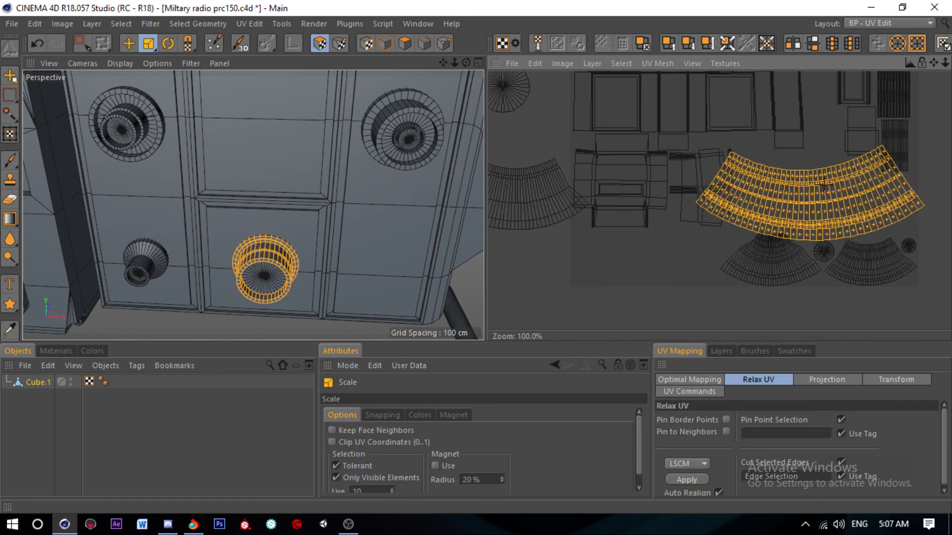
{"action": "left_click_drag", "start_coordinate": [823, 189], "coordinate": [840, 212]}
{"action": "key", "text": "ctrl+z"}
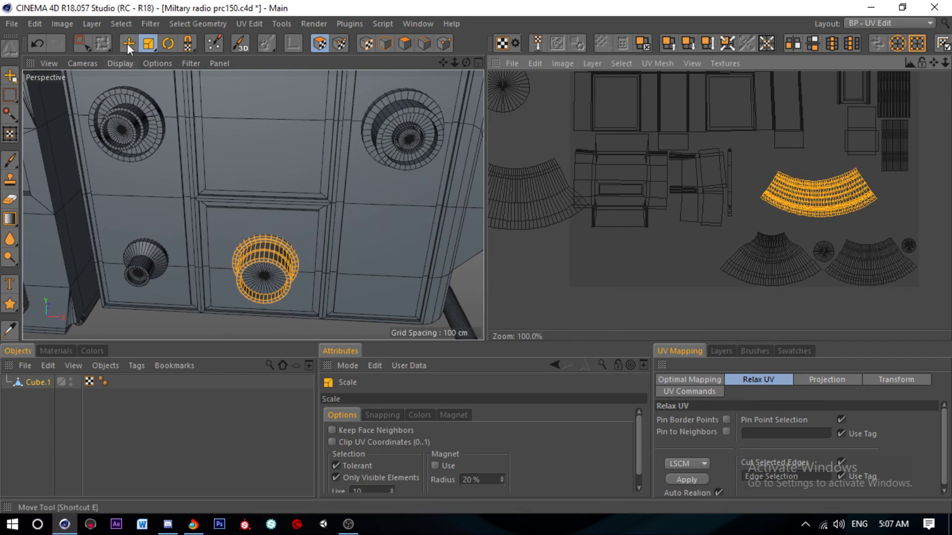
{"action": "left_click", "coordinate": [126, 43]}
{"action": "scroll", "coordinate": [777, 212], "scroll_direction": "up", "scroll_amount": 1}
{"action": "scroll", "coordinate": [795, 193], "scroll_direction": "up", "scroll_amount": 2}
{"action": "left_click_drag", "start_coordinate": [795, 194], "coordinate": [880, 224]}
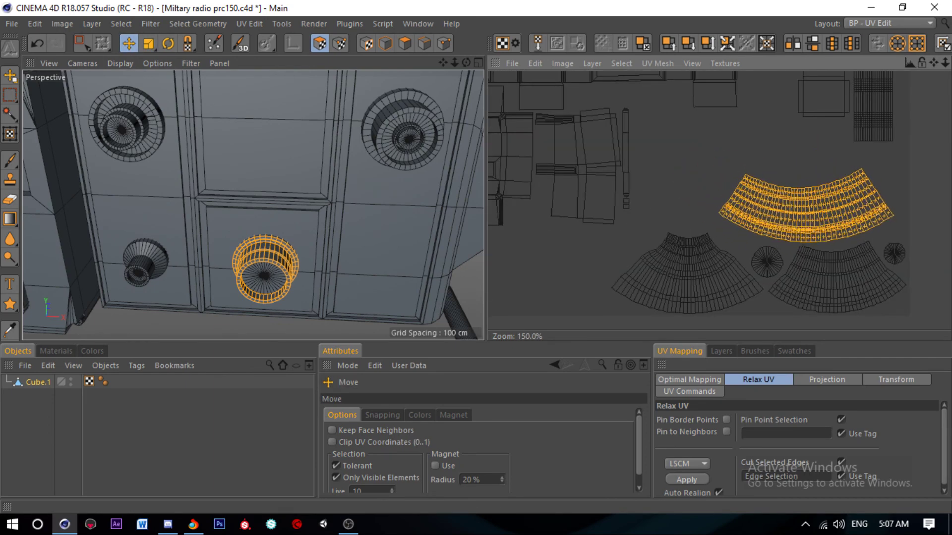
{"action": "scroll", "coordinate": [783, 198], "scroll_direction": "down", "scroll_amount": 3}
{"action": "scroll", "coordinate": [784, 197], "scroll_direction": "down", "scroll_amount": 2}
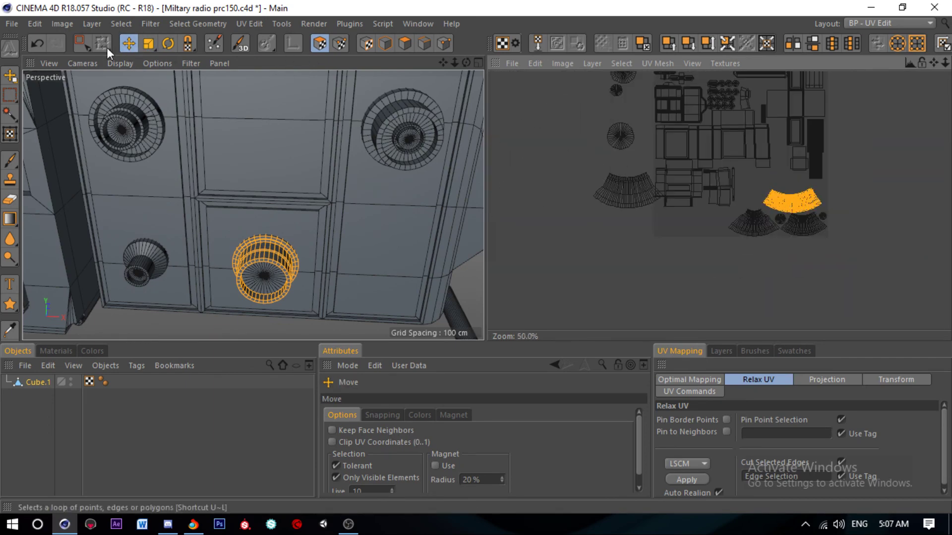
Step: Shrink the round cap island next to the fan rings and save the file
{"action": "key", "text": "0"}
{"action": "mouse_move", "coordinate": [635, 155]}
{"action": "left_mouse_down"}
{"action": "mouse_move", "coordinate": [601, 119]}
{"action": "mouse_move", "coordinate": [796, 181]}
{"action": "left_mouse_up"}
{"action": "left_click", "coordinate": [129, 43]}
{"action": "scroll", "coordinate": [813, 184], "scroll_direction": "up", "scroll_amount": 3}
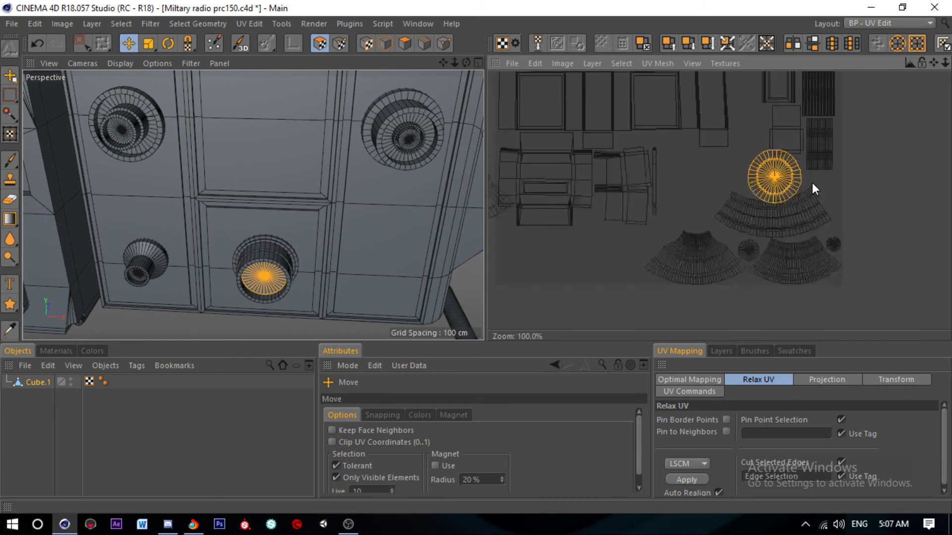
{"action": "mouse_move", "coordinate": [816, 174]}
{"action": "left_mouse_down"}
{"action": "mouse_move", "coordinate": [789, 177]}
{"action": "mouse_move", "coordinate": [842, 164]}
{"action": "left_mouse_up"}
{"action": "left_click", "coordinate": [128, 43]}
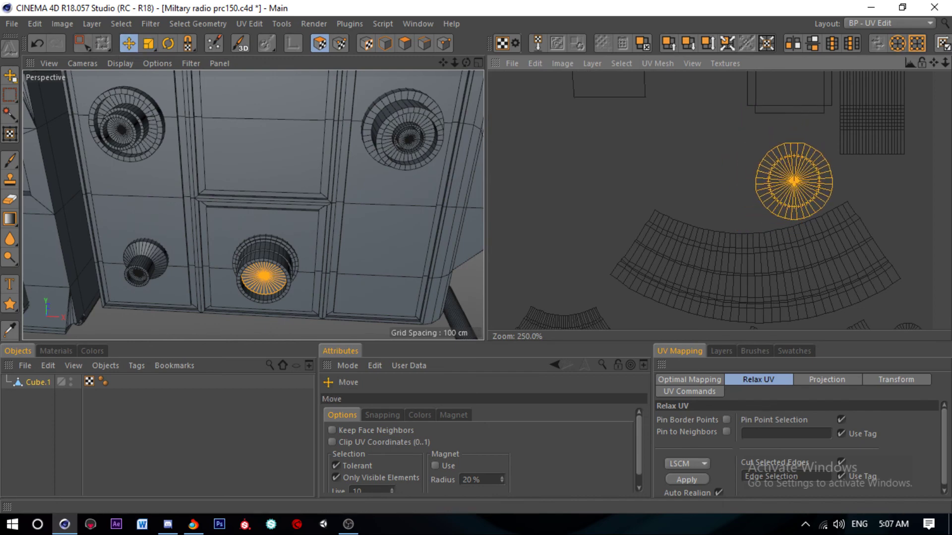
{"action": "scroll", "coordinate": [846, 169], "scroll_direction": "down", "scroll_amount": 3}
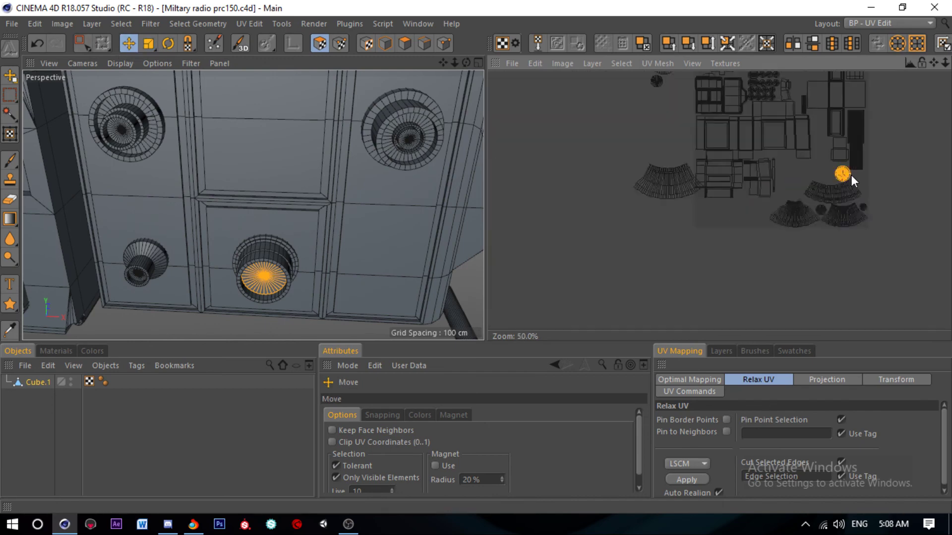
{"action": "scroll", "coordinate": [793, 156], "scroll_direction": "down", "scroll_amount": 3}
{"action": "key", "text": "ctrl+s"}
Step: Select the fan-shaped ring island, excluding the extra strip polygons, and move it into the layout
{"action": "left_click", "coordinate": [81, 43]}
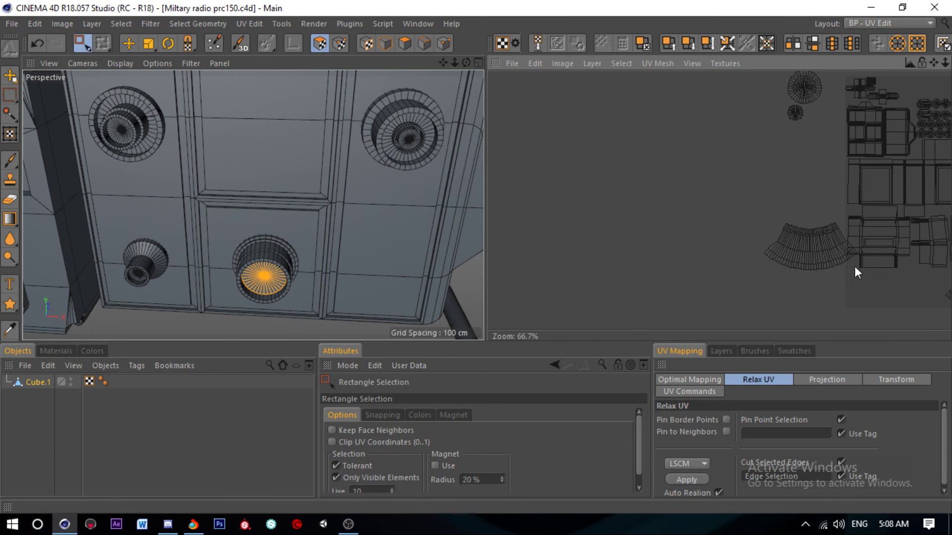
{"action": "scroll", "coordinate": [854, 258], "scroll_direction": "up", "scroll_amount": 5}
{"action": "left_click_drag", "start_coordinate": [720, 241], "coordinate": [870, 285]}
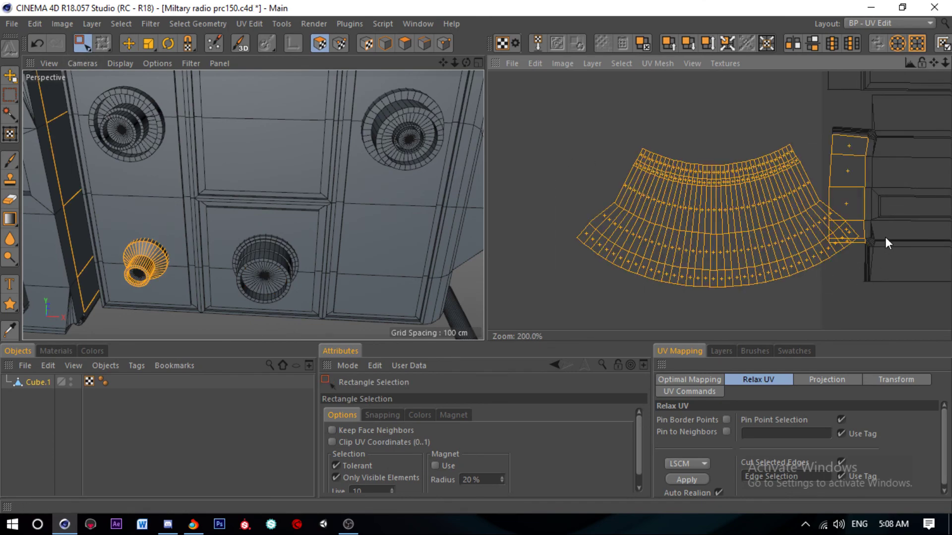
{"action": "left_click_drag", "start_coordinate": [862, 189], "coordinate": [866, 246], "text": "ctrl"}
{"action": "left_click", "coordinate": [859, 142], "text": "ctrl"}
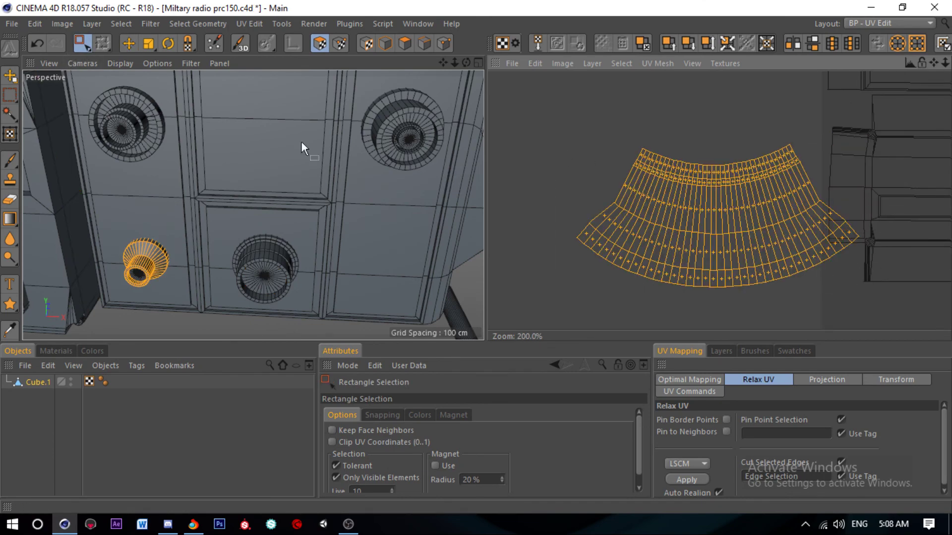
{"action": "left_click", "coordinate": [128, 44]}
{"action": "scroll", "coordinate": [697, 165], "scroll_direction": "down", "scroll_amount": 2}
{"action": "scroll", "coordinate": [685, 186], "scroll_direction": "down", "scroll_amount": 3}
{"action": "scroll", "coordinate": [668, 159], "scroll_direction": "down", "scroll_amount": 2}
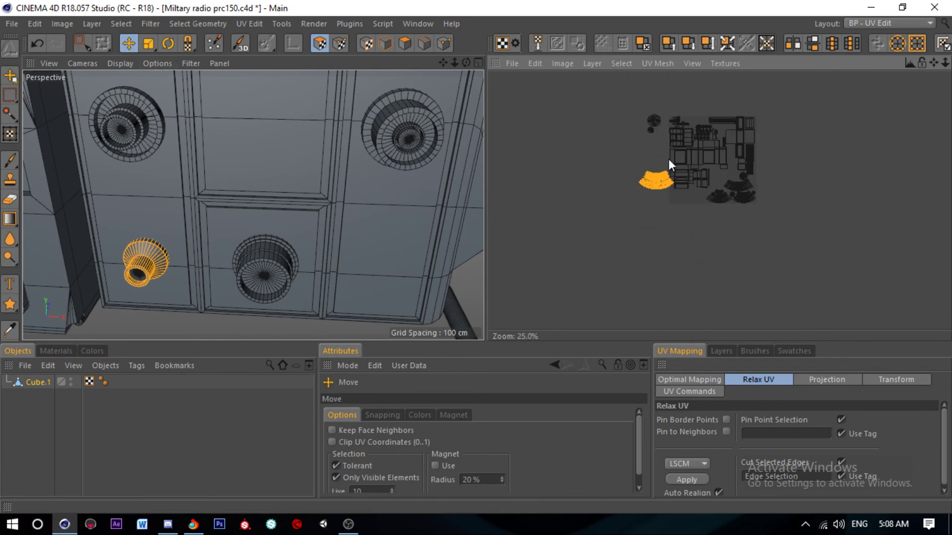
{"action": "scroll", "coordinate": [668, 158], "scroll_direction": "up", "scroll_amount": 1}
{"action": "left_click_drag", "start_coordinate": [659, 206], "coordinate": [803, 188]}
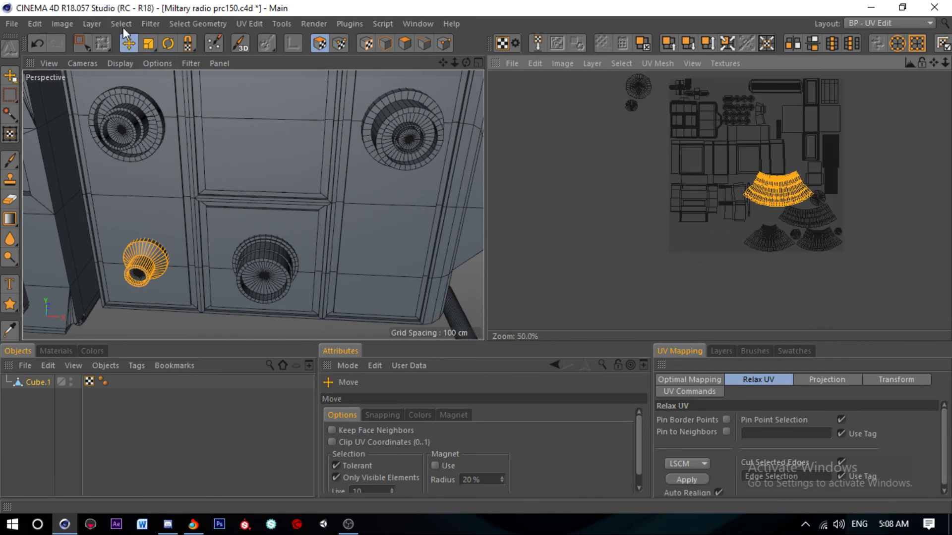
Step: Scale down the orange ring island and move it down-left beside the other ring strips
{"action": "left_click", "coordinate": [148, 44]}
{"action": "scroll", "coordinate": [889, 209], "scroll_direction": "up", "scroll_amount": 4}
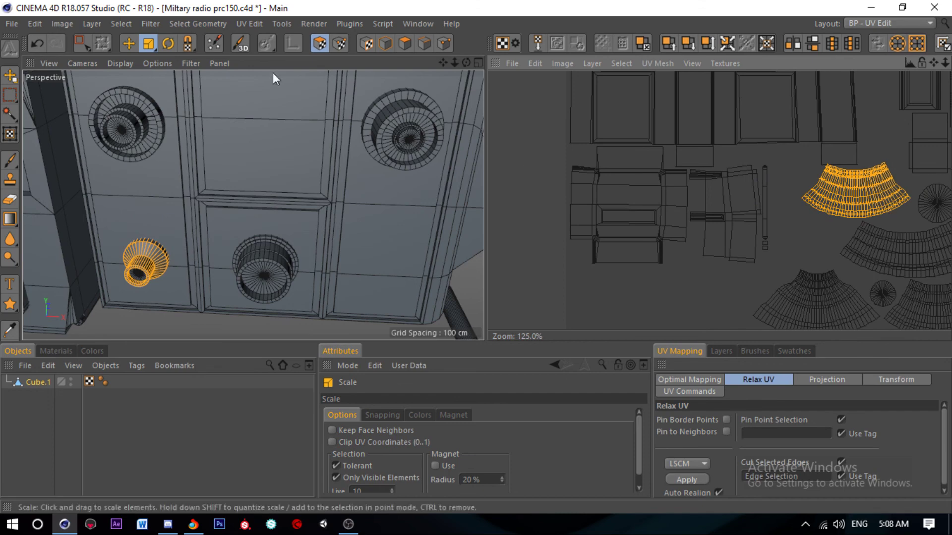
{"action": "left_click_drag", "start_coordinate": [939, 211], "coordinate": [922, 208]}
{"action": "scroll", "coordinate": [748, 166], "scroll_direction": "down", "scroll_amount": 3}
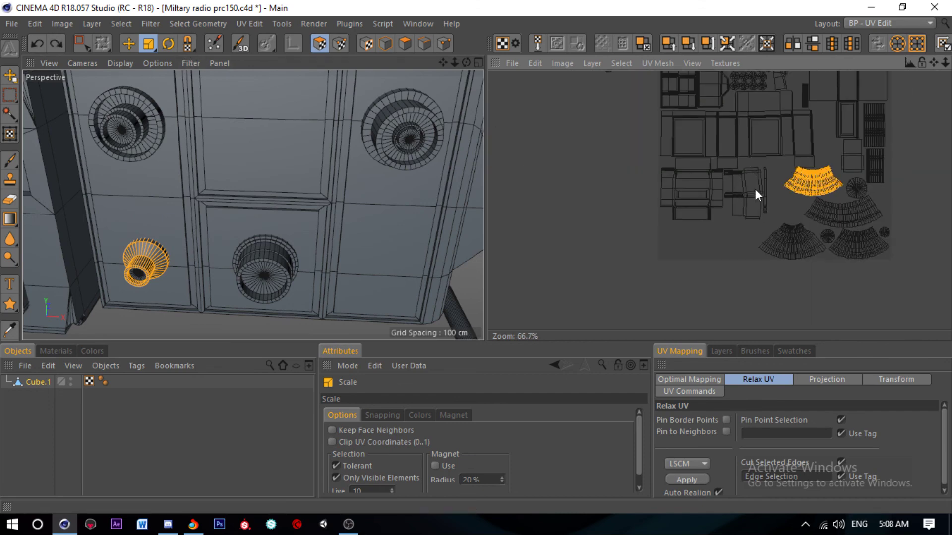
{"action": "left_click_drag", "start_coordinate": [813, 181], "coordinate": [724, 238]}
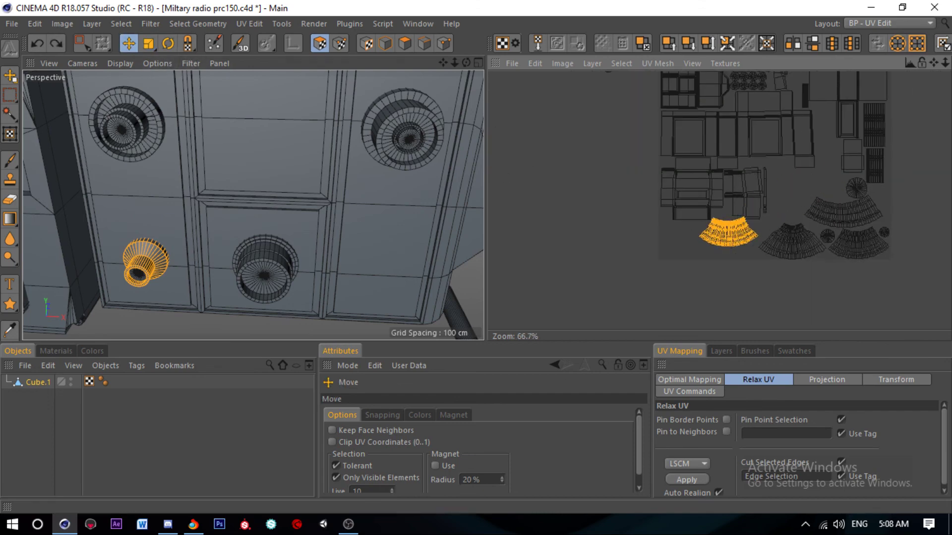
{"action": "scroll", "coordinate": [739, 248], "scroll_direction": "up", "scroll_amount": 4}
{"action": "scroll", "coordinate": [745, 255], "scroll_direction": "down", "scroll_amount": 7}
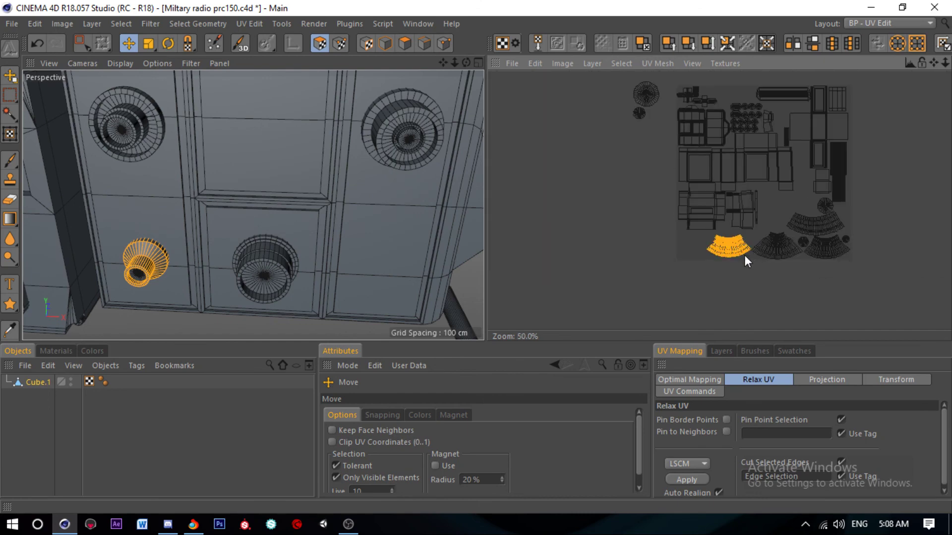
Step: Box-select the two small circular cap islands and move them down-right
{"action": "left_click", "coordinate": [81, 43]}
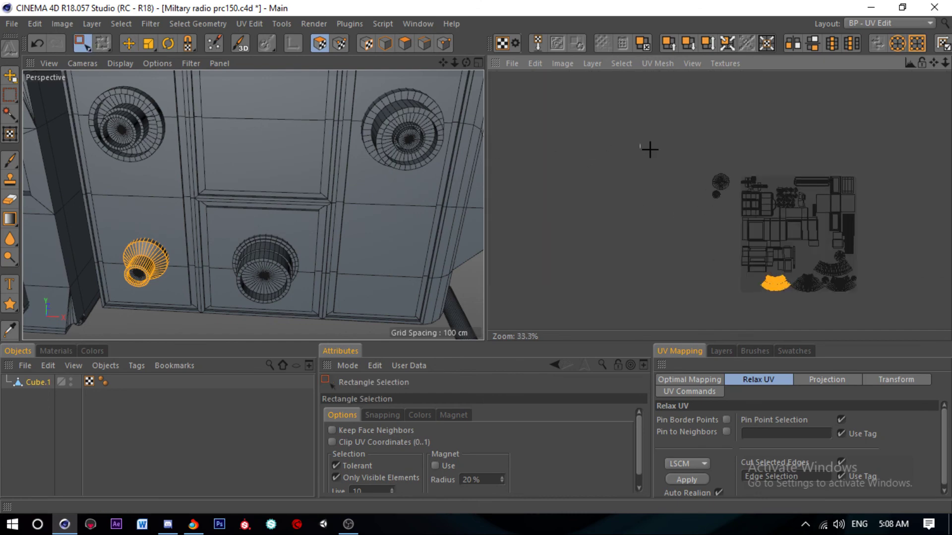
{"action": "left_click_drag", "start_coordinate": [641, 144], "coordinate": [742, 213]}
{"action": "left_click", "coordinate": [149, 43]}
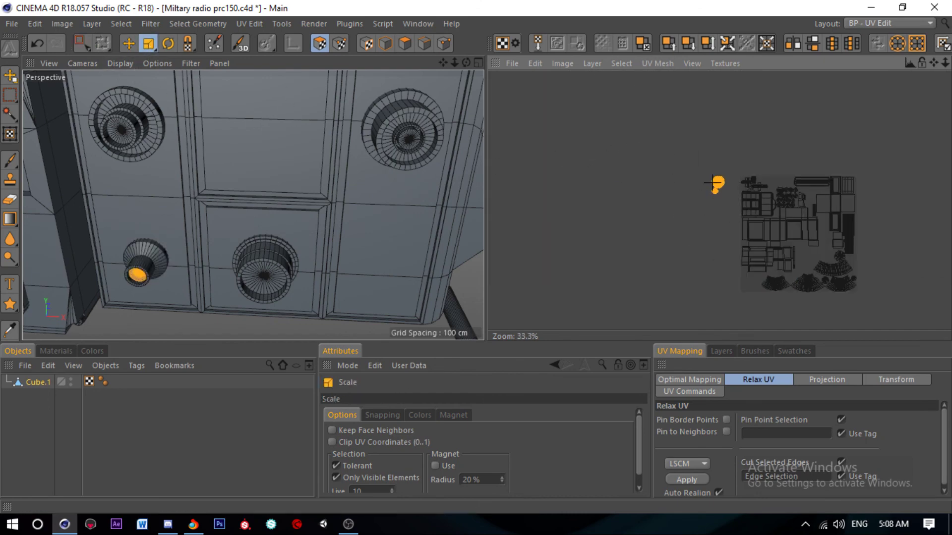
{"action": "left_click", "coordinate": [129, 44]}
{"action": "scroll", "coordinate": [744, 248], "scroll_direction": "up", "scroll_amount": 2}
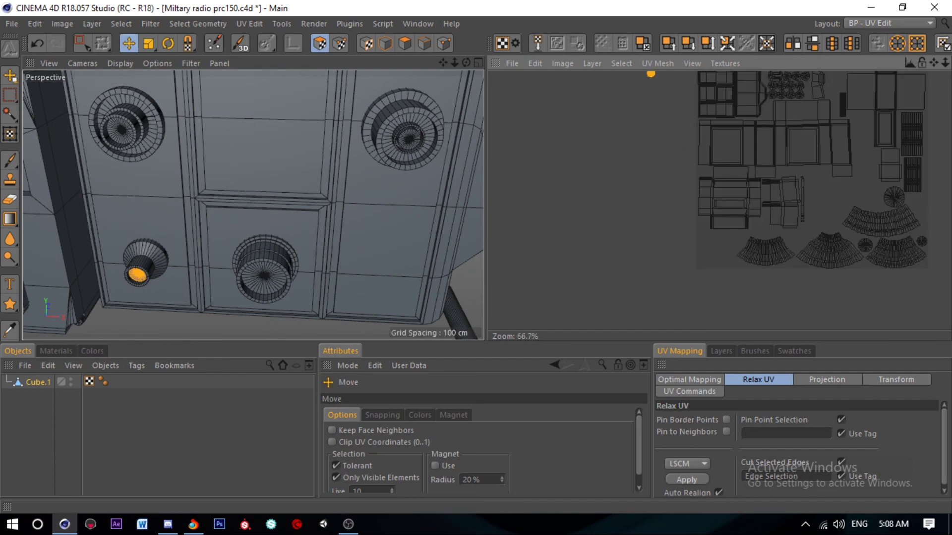
{"action": "scroll", "coordinate": [755, 210], "scroll_direction": "up", "scroll_amount": 3}
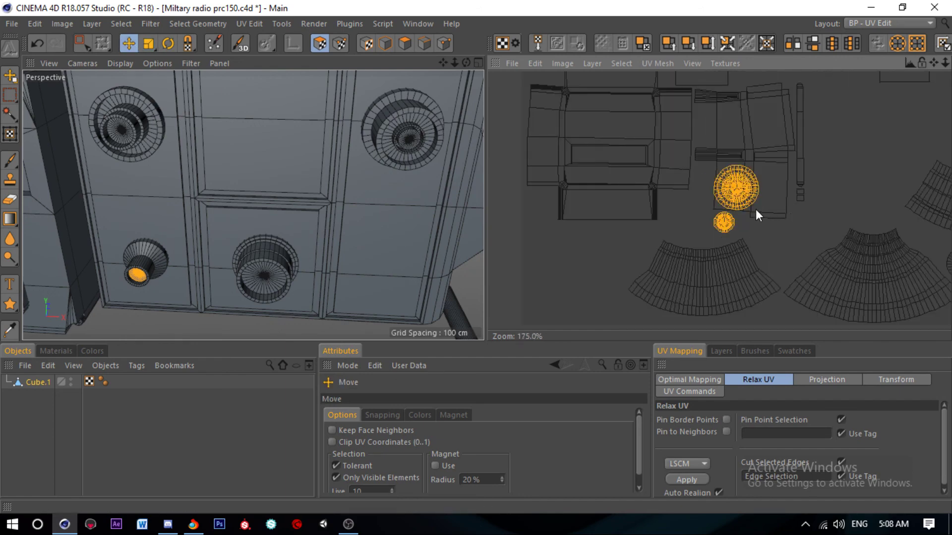
{"action": "left_click_drag", "start_coordinate": [755, 209], "coordinate": [817, 257]}
Step: Drop the smaller cap from the selection and move the larger cap island up-right near the rings
{"action": "left_click", "coordinate": [82, 44]}
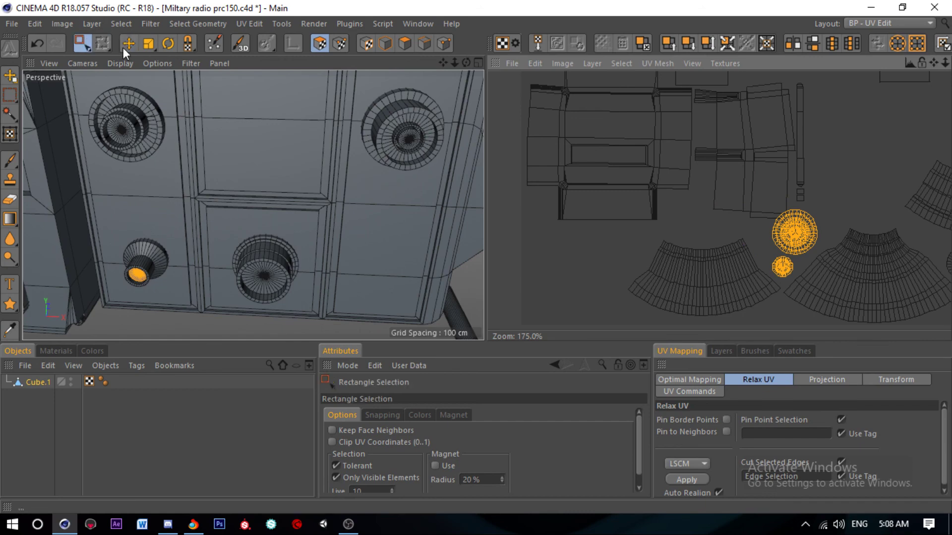
{"action": "scroll", "coordinate": [753, 270], "scroll_direction": "up", "scroll_amount": 3}
{"action": "left_click_drag", "start_coordinate": [772, 249], "coordinate": [771, 249], "text": "ctrl"}
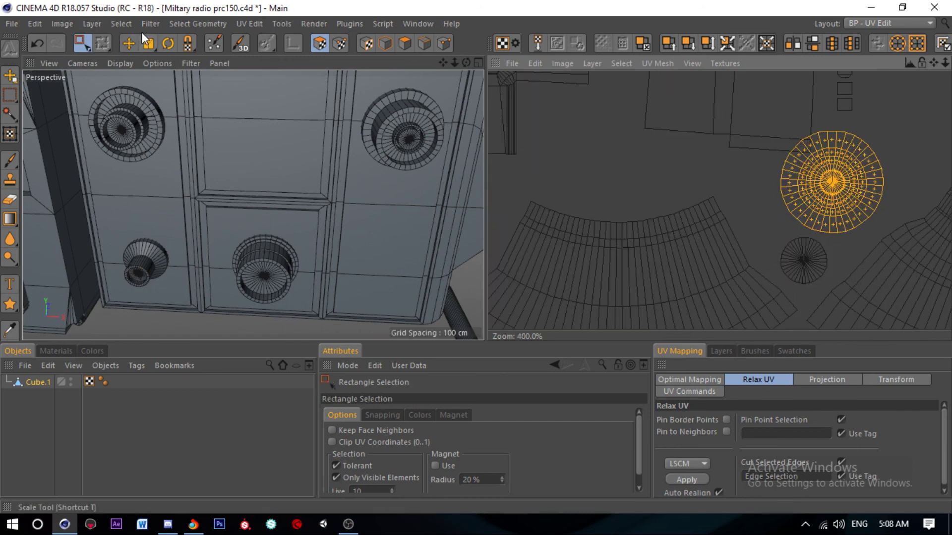
{"action": "key", "text": "e"}
{"action": "scroll", "coordinate": [573, 171], "scroll_direction": "down", "scroll_amount": 3}
{"action": "left_click_drag", "start_coordinate": [751, 213], "coordinate": [811, 187]}
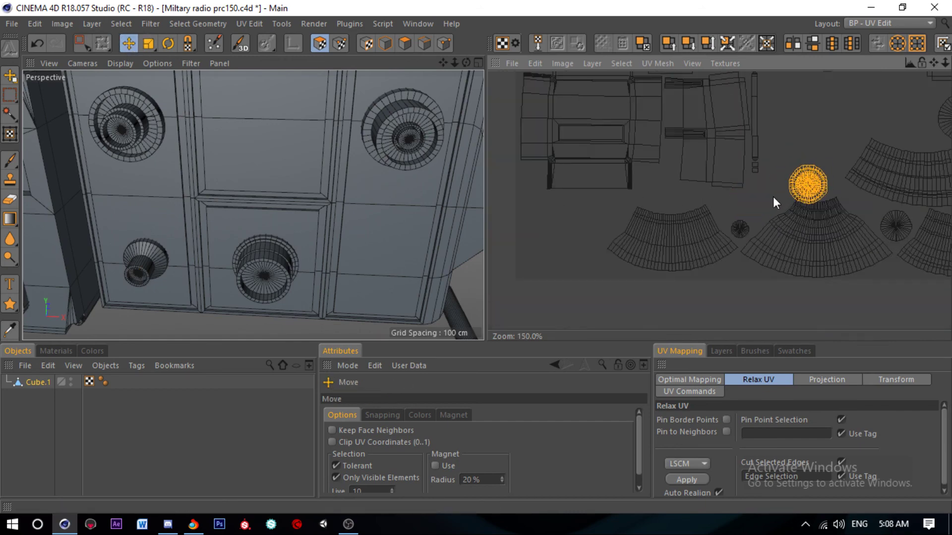
{"action": "scroll", "coordinate": [773, 197], "scroll_direction": "down", "scroll_amount": 3}
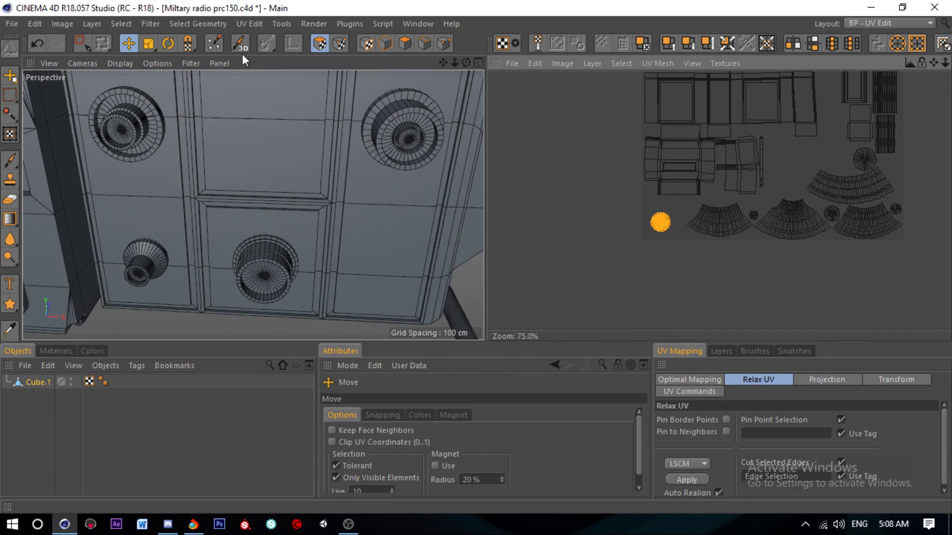
{"action": "left_click", "coordinate": [148, 44]}
{"action": "scroll", "coordinate": [718, 266], "scroll_direction": "up", "scroll_amount": 2}
{"action": "scroll", "coordinate": [718, 265], "scroll_direction": "up", "scroll_amount": 2}
{"action": "scroll", "coordinate": [718, 265], "scroll_direction": "up", "scroll_amount": 1}
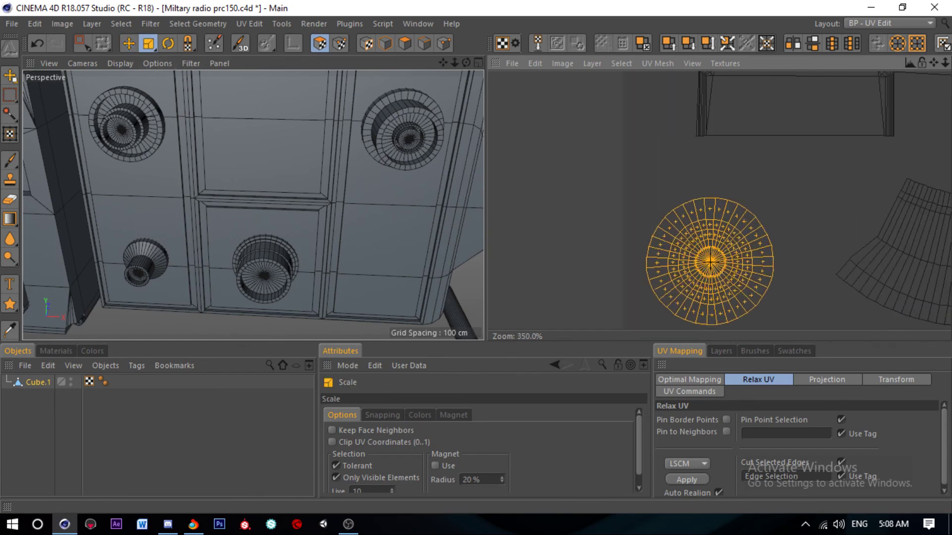
{"action": "left_click", "coordinate": [129, 44]}
{"action": "scroll", "coordinate": [612, 196], "scroll_direction": "down", "scroll_amount": 2}
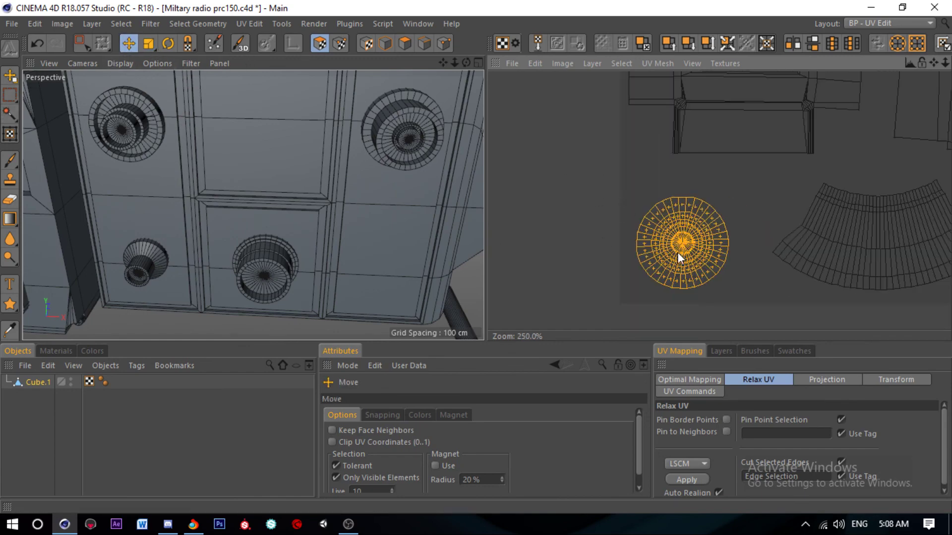
{"action": "scroll", "coordinate": [446, 218], "scroll_direction": "down", "scroll_amount": 2}
{"action": "scroll", "coordinate": [748, 198], "scroll_direction": "down", "scroll_amount": 4}
Step: Select the cap circle island between the ring strips and move it to the left
{"action": "scroll", "coordinate": [846, 206], "scroll_direction": "up", "scroll_amount": 3}
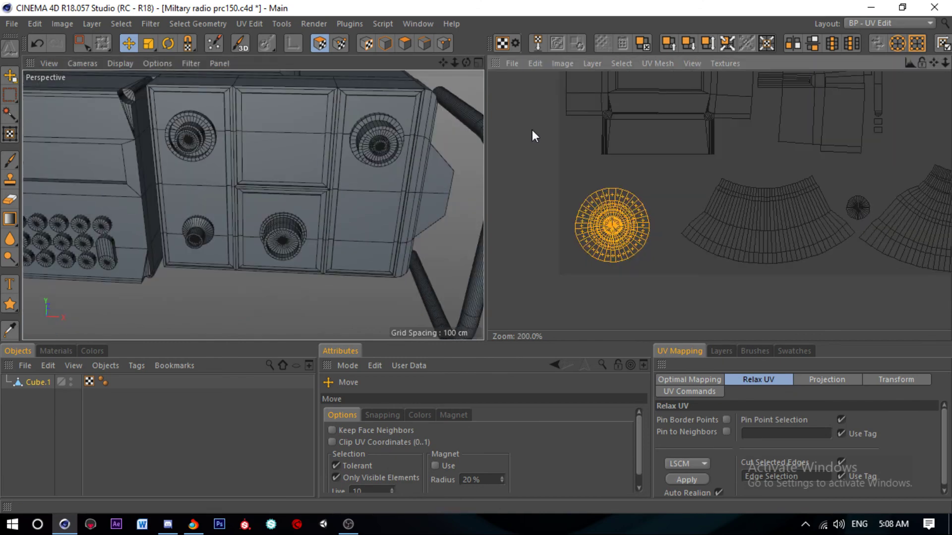
{"action": "left_click", "coordinate": [80, 43]}
{"action": "scroll", "coordinate": [765, 208], "scroll_direction": "down", "scroll_amount": 2}
{"action": "scroll", "coordinate": [745, 190], "scroll_direction": "up", "scroll_amount": 3}
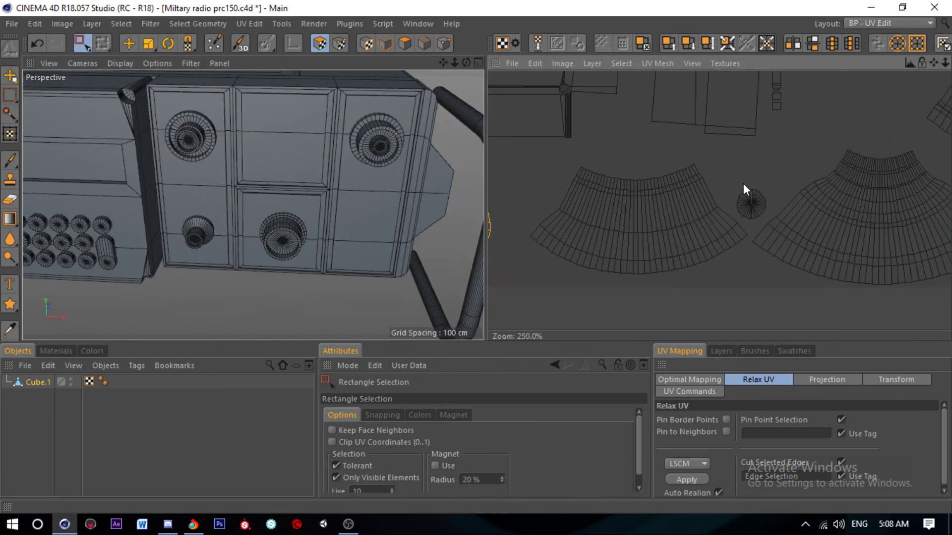
{"action": "left_click_drag", "start_coordinate": [762, 219], "coordinate": [765, 208]}
{"action": "left_click", "coordinate": [148, 43]}
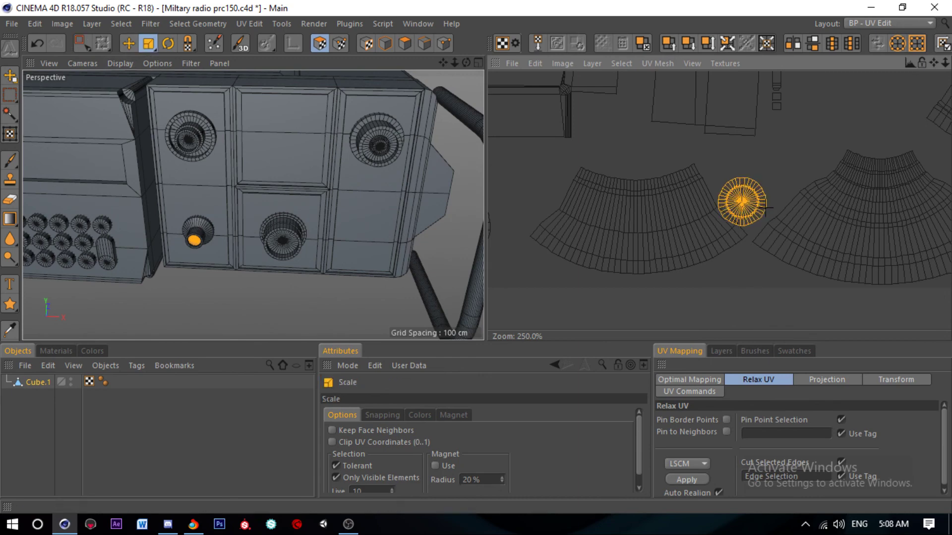
{"action": "left_click", "coordinate": [128, 43]}
{"action": "left_click_drag", "start_coordinate": [864, 221], "coordinate": [654, 223]}
{"action": "scroll", "coordinate": [644, 230], "scroll_direction": "down", "scroll_amount": 2}
{"action": "scroll", "coordinate": [770, 218], "scroll_direction": "up", "scroll_amount": 2}
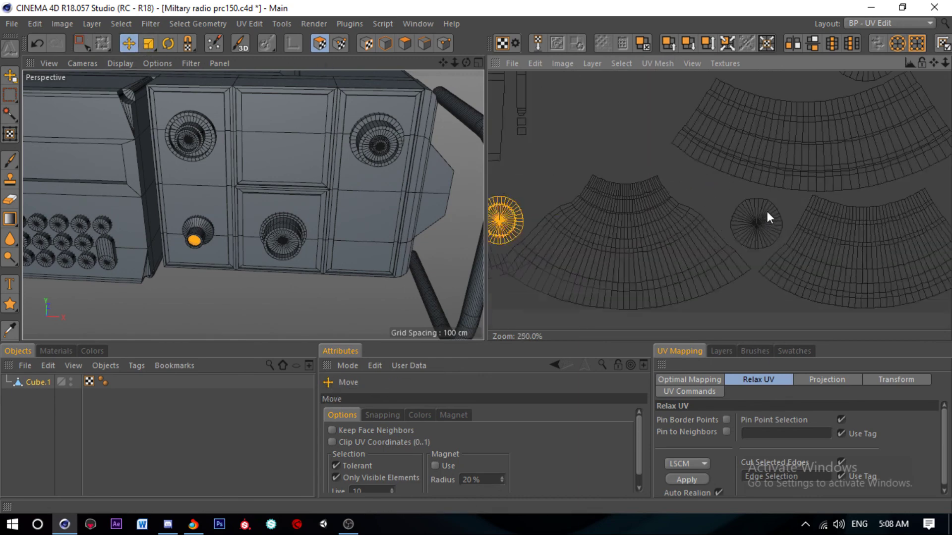
Step: Select the next cap circle island and try enlarging it, then undo the change and selection
{"action": "left_click", "coordinate": [81, 43]}
{"action": "scroll", "coordinate": [770, 222], "scroll_direction": "up", "scroll_amount": 3}
{"action": "left_click_drag", "start_coordinate": [701, 191], "coordinate": [770, 241]}
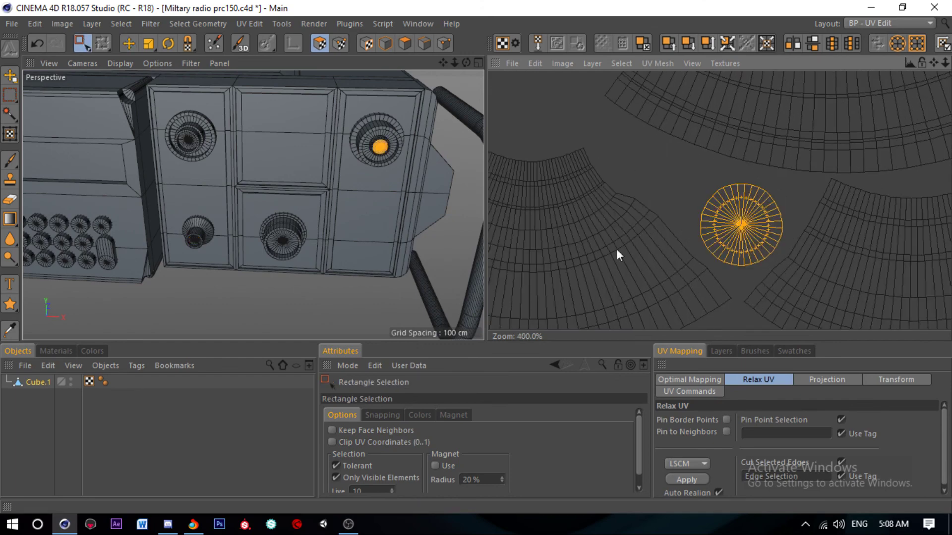
{"action": "left_click", "coordinate": [154, 47]}
{"action": "scroll", "coordinate": [823, 229], "scroll_direction": "up", "scroll_amount": 2}
{"action": "left_click_drag", "start_coordinate": [823, 229], "coordinate": [873, 229]}
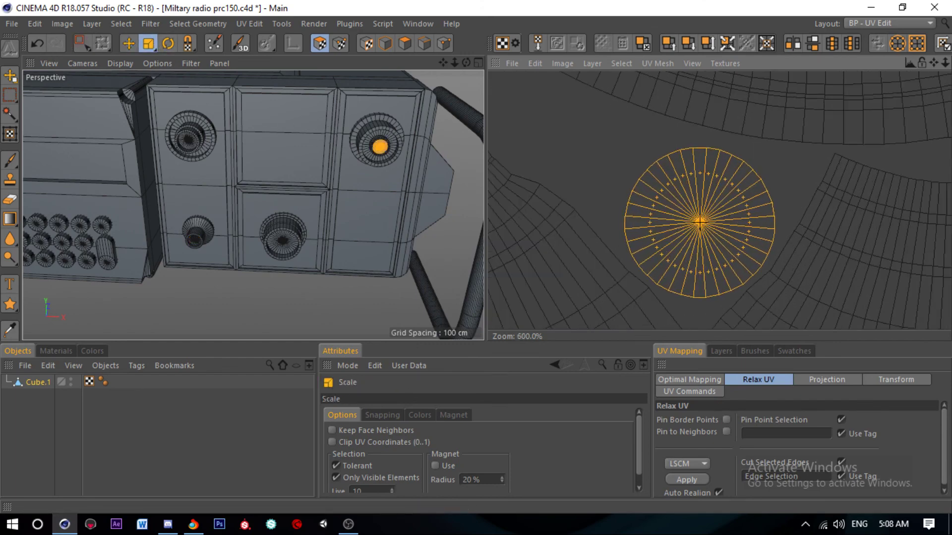
{"action": "key", "text": "ctrl+z"}
{"action": "scroll", "coordinate": [640, 225], "scroll_direction": "down", "scroll_amount": 2}
{"action": "key", "text": "ctrl+z"}
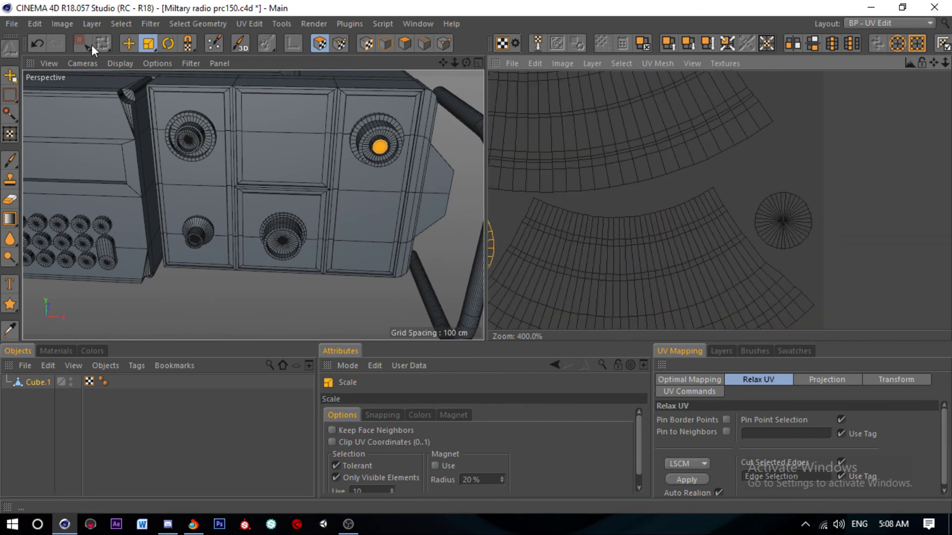
Step: Reselect the cap circle island, enlarge it, and position it up-left among the ring strips
{"action": "left_click", "coordinate": [91, 48]}
{"action": "left_click_drag", "start_coordinate": [814, 252], "coordinate": [815, 252]}
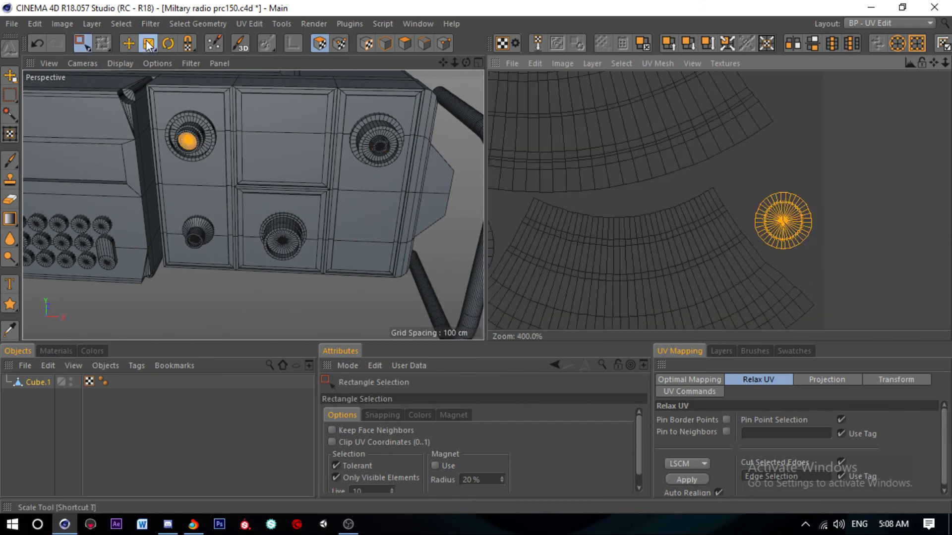
{"action": "left_click", "coordinate": [147, 45]}
{"action": "left_click_drag", "start_coordinate": [719, 278], "coordinate": [763, 277]}
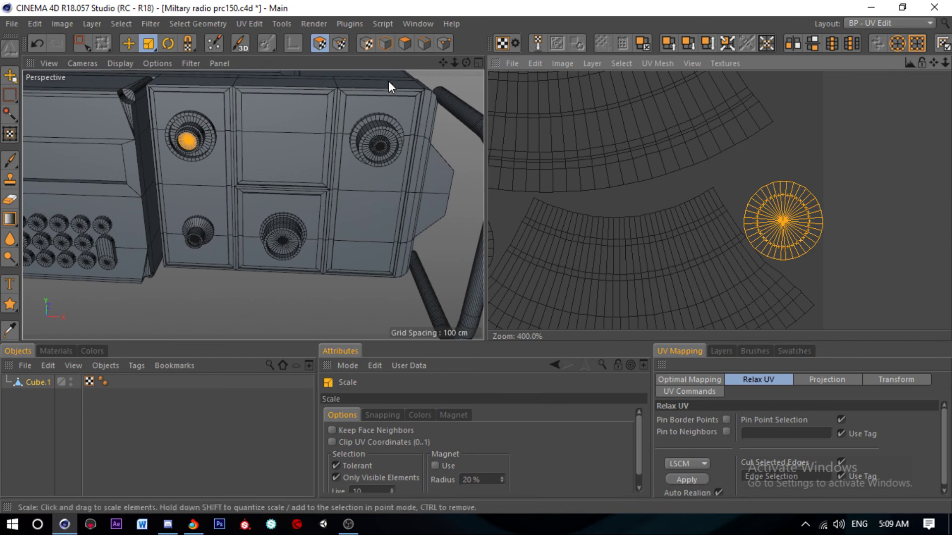
{"action": "left_click", "coordinate": [129, 44]}
{"action": "left_click_drag", "start_coordinate": [783, 221], "coordinate": [772, 189]}
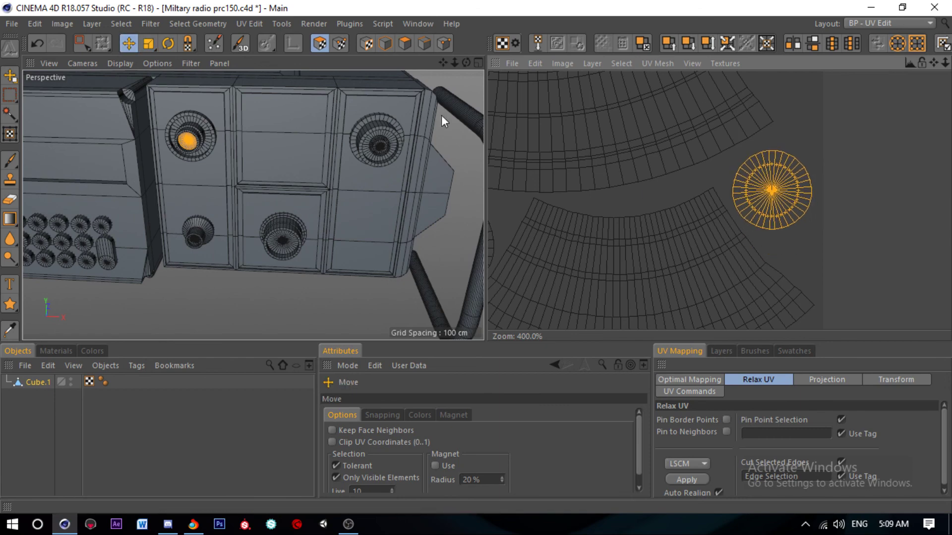
{"action": "left_click", "coordinate": [143, 45]}
{"action": "left_click_drag", "start_coordinate": [838, 165], "coordinate": [845, 165]}
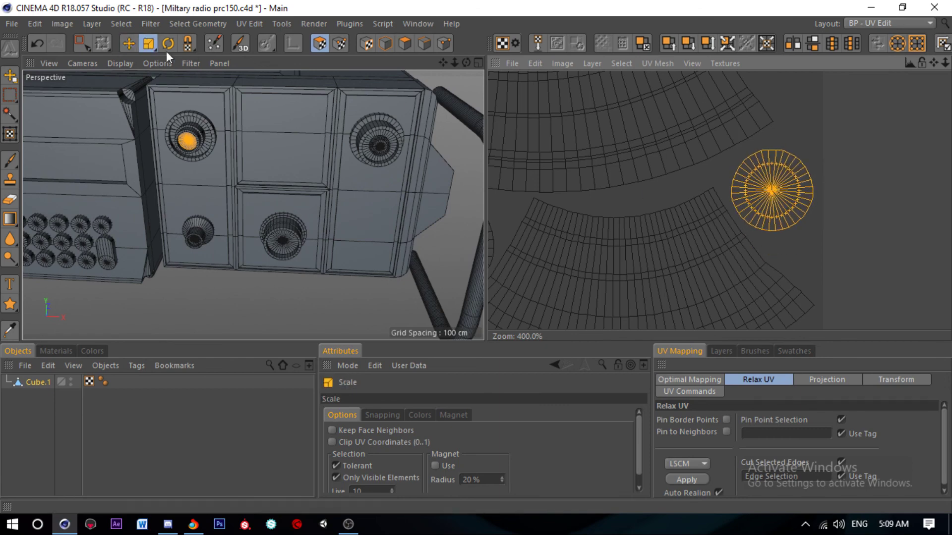
{"action": "left_click", "coordinate": [128, 44]}
{"action": "scroll", "coordinate": [741, 261], "scroll_direction": "down", "scroll_amount": 3}
{"action": "scroll", "coordinate": [706, 168], "scroll_direction": "down", "scroll_amount": 3}
Step: Box-select the whole long side-strip UV shell
{"action": "scroll", "coordinate": [770, 175], "scroll_direction": "down", "scroll_amount": 3}
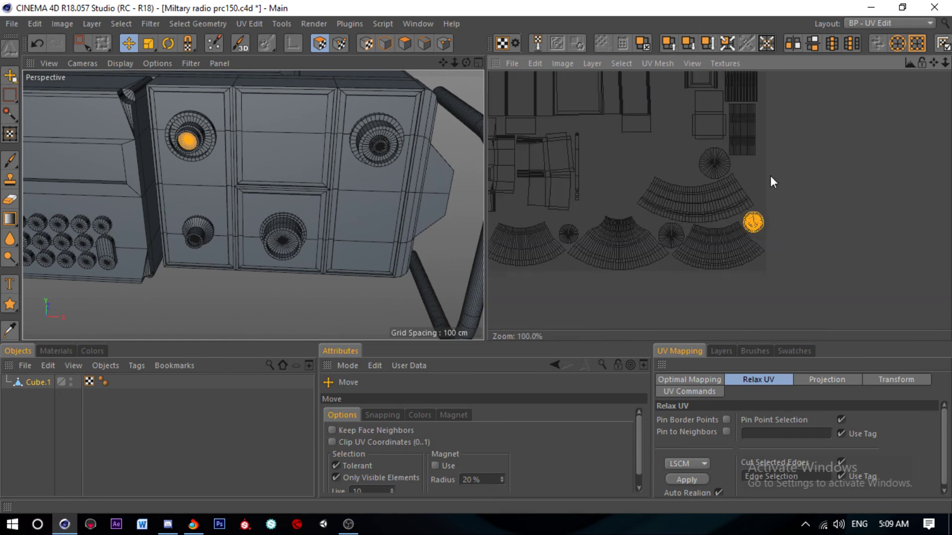
{"action": "scroll", "coordinate": [635, 172], "scroll_direction": "down", "scroll_amount": 2}
{"action": "scroll", "coordinate": [855, 230], "scroll_direction": "up", "scroll_amount": 4}
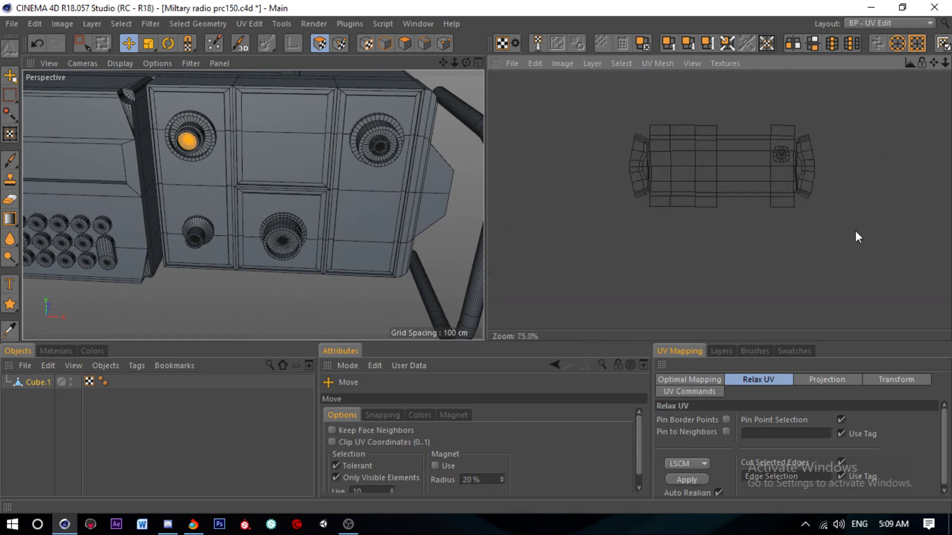
{"action": "left_click", "coordinate": [82, 44]}
{"action": "left_click_drag", "start_coordinate": [597, 119], "coordinate": [823, 214]}
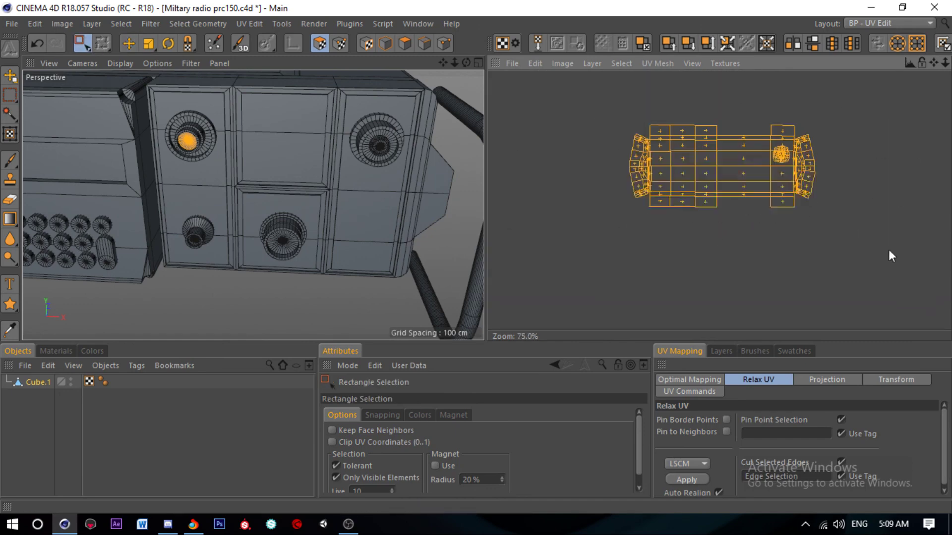
{"action": "left_click", "coordinate": [129, 43]}
Step: Orbit to view the radio's side, and shrink the side-strip shell to fit
{"action": "scroll", "coordinate": [640, 203], "scroll_direction": "down", "scroll_amount": 5}
{"action": "scroll", "coordinate": [590, 193], "scroll_direction": "down", "scroll_amount": 2}
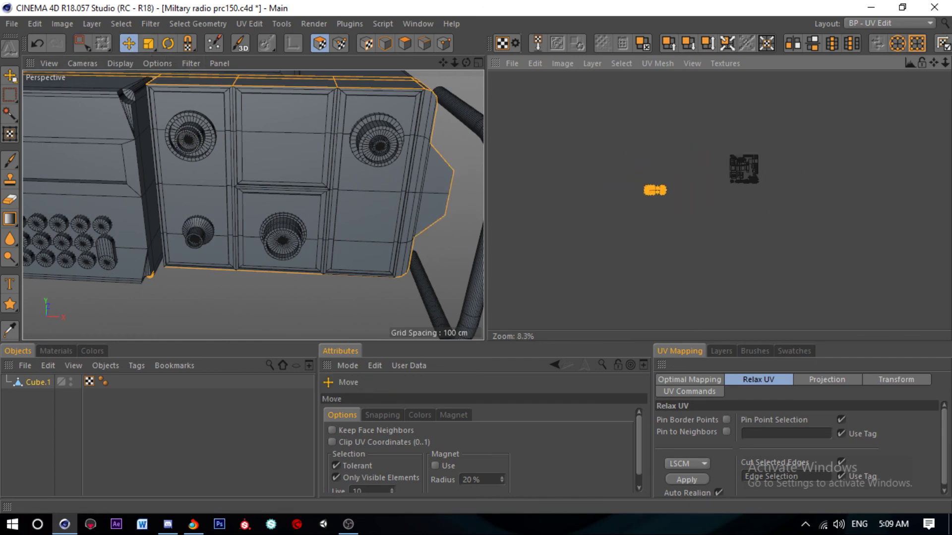
{"action": "scroll", "coordinate": [779, 167], "scroll_direction": "up", "scroll_amount": 3}
{"action": "scroll", "coordinate": [779, 167], "scroll_direction": "up", "scroll_amount": 3}
{"action": "scroll", "coordinate": [780, 167], "scroll_direction": "up", "scroll_amount": 2}
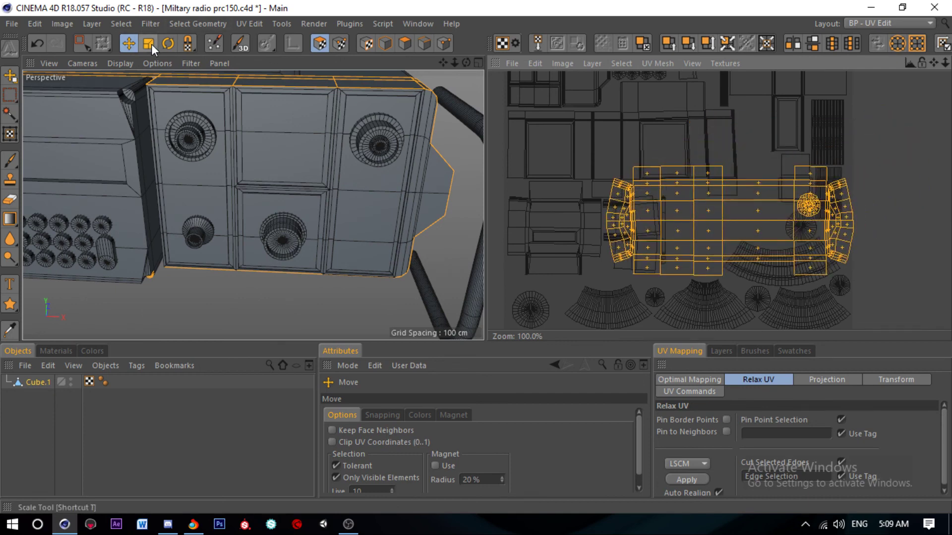
{"action": "scroll", "coordinate": [304, 126], "scroll_direction": "down", "scroll_amount": 3}
{"action": "mouse_move", "coordinate": [304, 126]}
{"action": "left_mouse_down", "text": "alt"}
{"action": "mouse_move", "coordinate": [269, 141]}
{"action": "mouse_move", "coordinate": [165, 82]}
{"action": "mouse_move", "coordinate": [271, 119]}
{"action": "left_mouse_up", "text": "alt"}
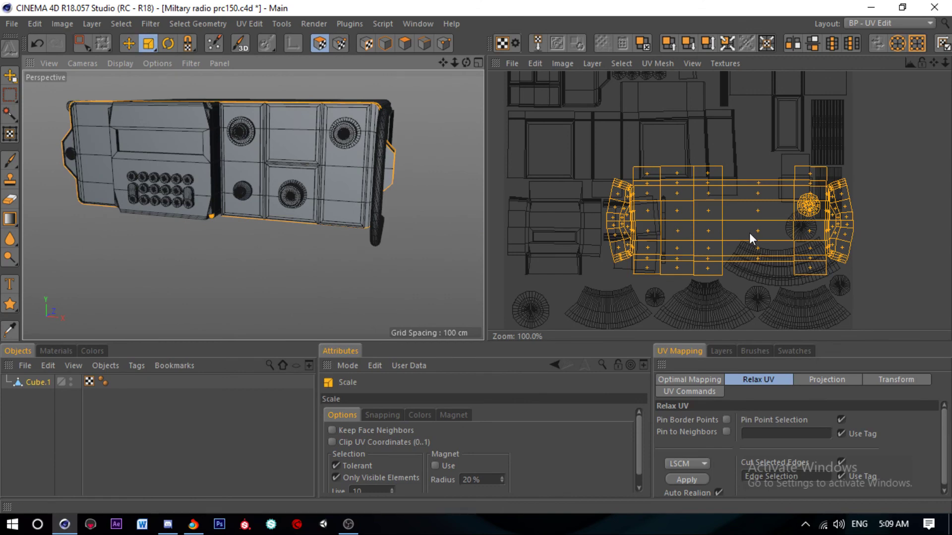
{"action": "left_click_drag", "start_coordinate": [750, 239], "coordinate": [740, 220]}
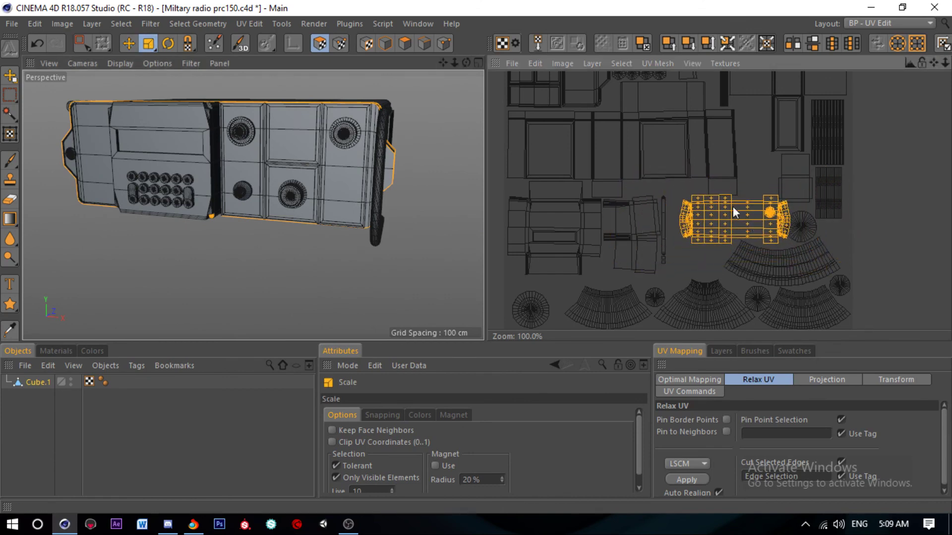
Step: Move the side-strip shell right, outside the UV square
{"action": "scroll", "coordinate": [733, 209], "scroll_direction": "down", "scroll_amount": 2}
{"action": "scroll", "coordinate": [683, 227], "scroll_direction": "down", "scroll_amount": 1}
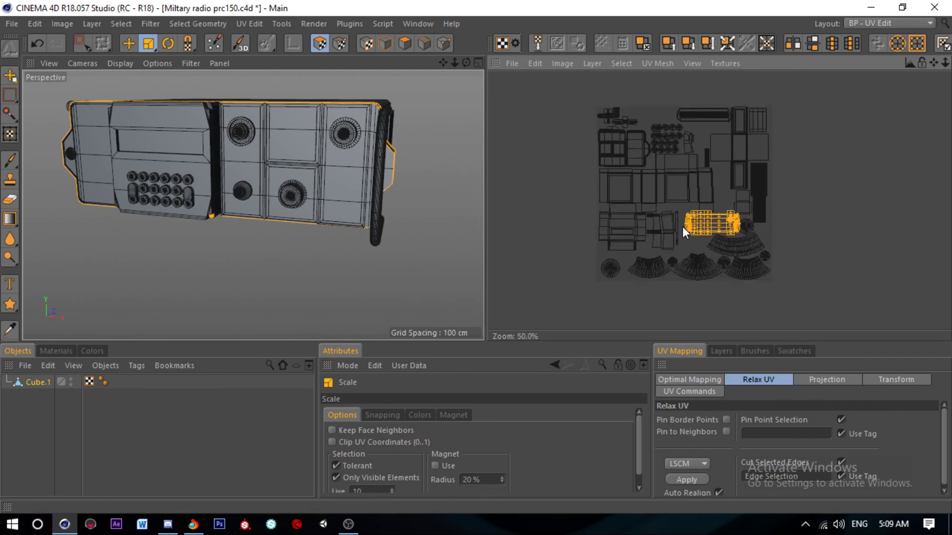
{"action": "scroll", "coordinate": [670, 235], "scroll_direction": "up", "scroll_amount": 1}
{"action": "left_click", "coordinate": [84, 45]}
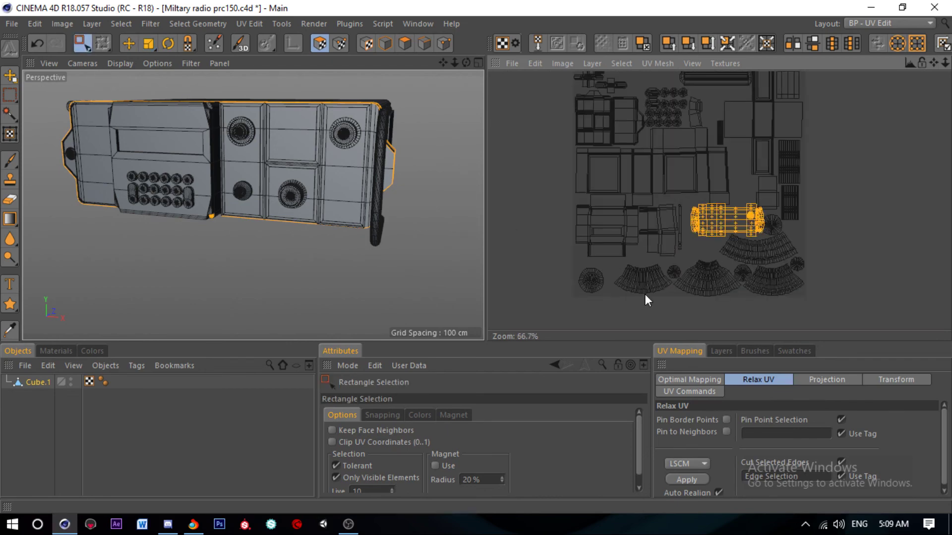
{"action": "left_click", "coordinate": [128, 44]}
{"action": "left_click_drag", "start_coordinate": [727, 220], "coordinate": [897, 218]}
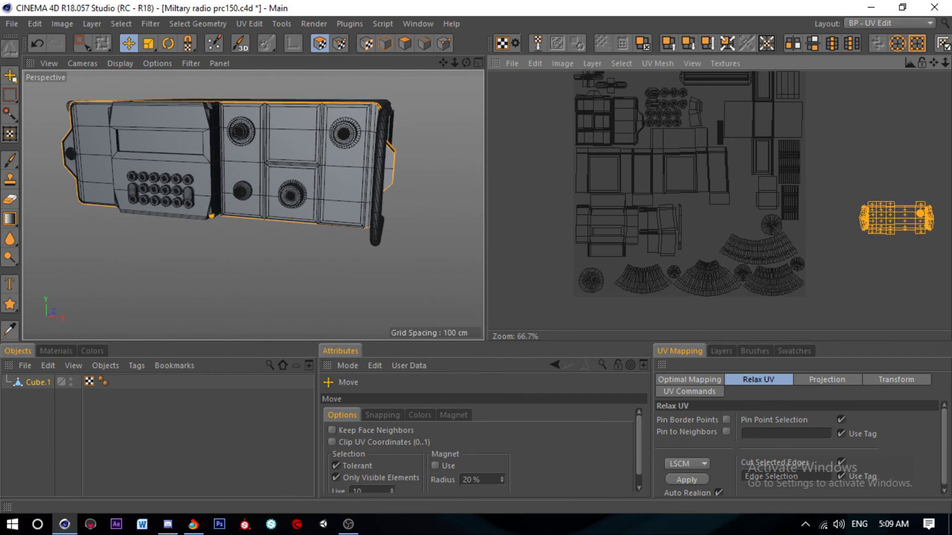
{"action": "scroll", "coordinate": [695, 206], "scroll_direction": "down", "scroll_amount": 1}
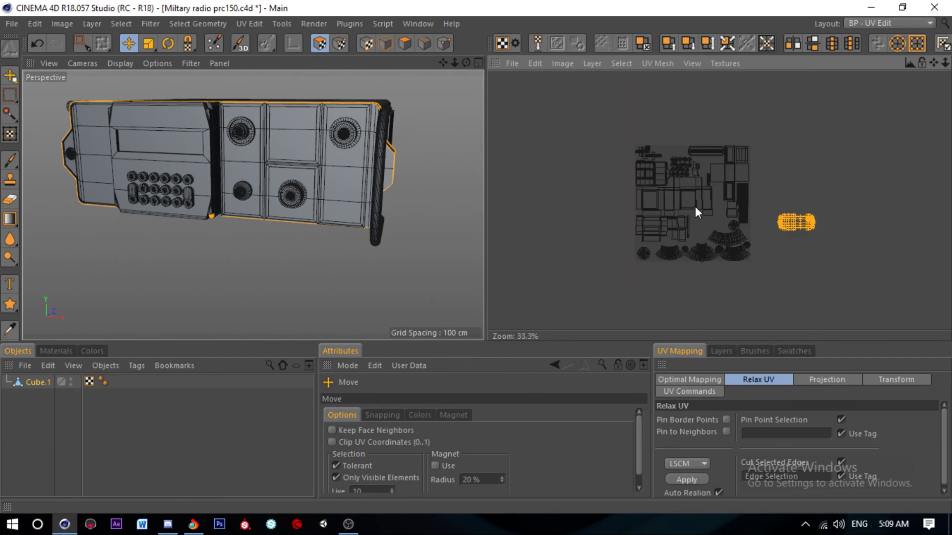
{"action": "scroll", "coordinate": [688, 155], "scroll_direction": "up", "scroll_amount": 2}
{"action": "scroll", "coordinate": [688, 156], "scroll_direction": "down", "scroll_amount": 1}
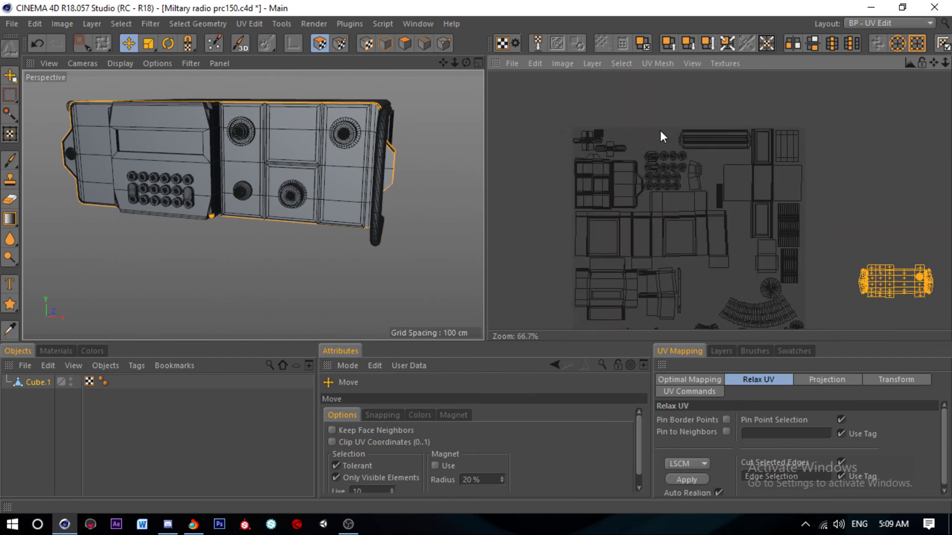
{"action": "scroll", "coordinate": [638, 283], "scroll_direction": "up", "scroll_amount": 1}
{"action": "scroll", "coordinate": [638, 292], "scroll_direction": "up", "scroll_amount": 2}
Step: Move the fan-shaped knob-ring island up into a gap, redoing the first attempt
{"action": "left_click", "coordinate": [82, 44]}
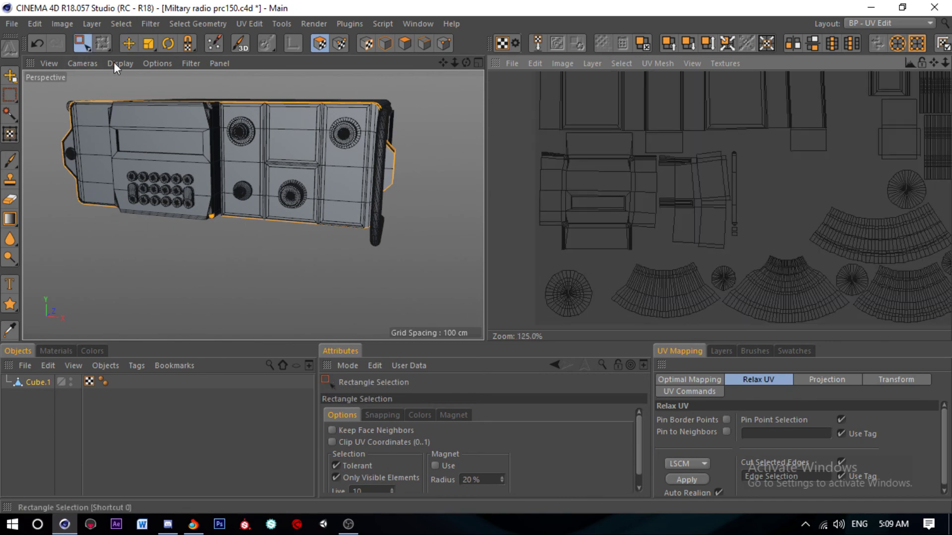
{"action": "scroll", "coordinate": [633, 257], "scroll_direction": "down", "scroll_amount": 2}
{"action": "scroll", "coordinate": [613, 228], "scroll_direction": "up", "scroll_amount": 1}
{"action": "left_click_drag", "start_coordinate": [679, 264], "coordinate": [683, 268]}
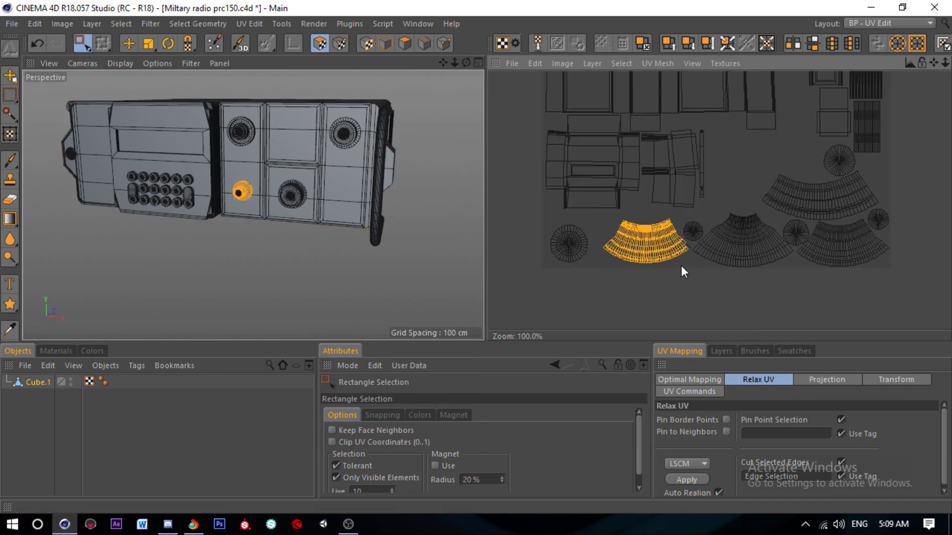
{"action": "key", "text": "e"}
{"action": "mouse_move", "coordinate": [640, 243]}
{"action": "left_mouse_down"}
{"action": "mouse_move", "coordinate": [699, 218]}
{"action": "mouse_move", "coordinate": [744, 162]}
{"action": "left_mouse_up"}
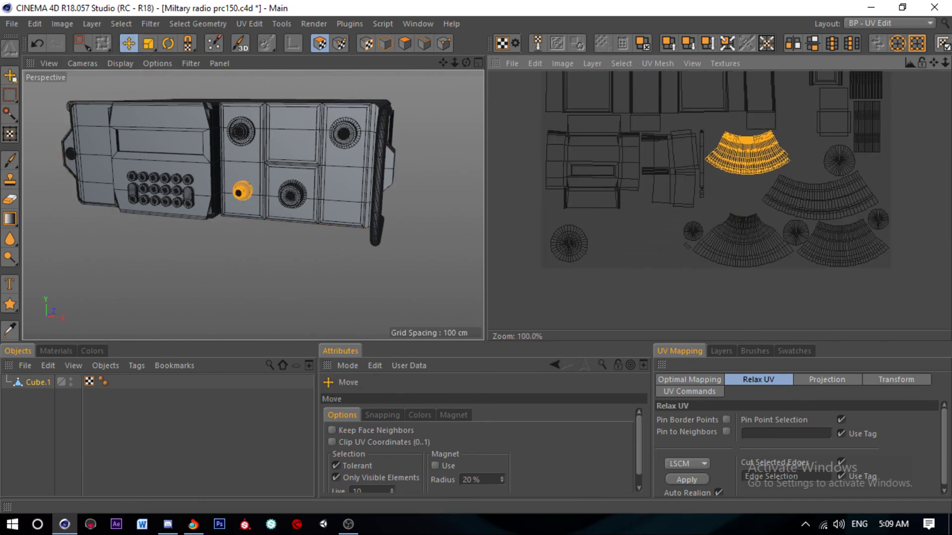
{"action": "key", "text": "ctrl+z"}
{"action": "left_click_drag", "start_coordinate": [689, 254], "coordinate": [751, 174]}
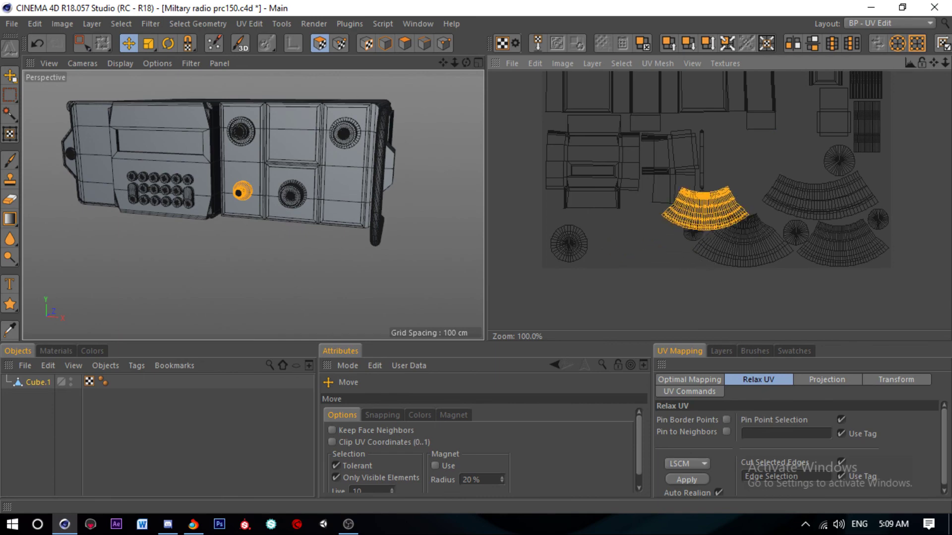
Step: Move the round cap island toward the top of the layout
{"action": "scroll", "coordinate": [712, 198], "scroll_direction": "up", "scroll_amount": 3}
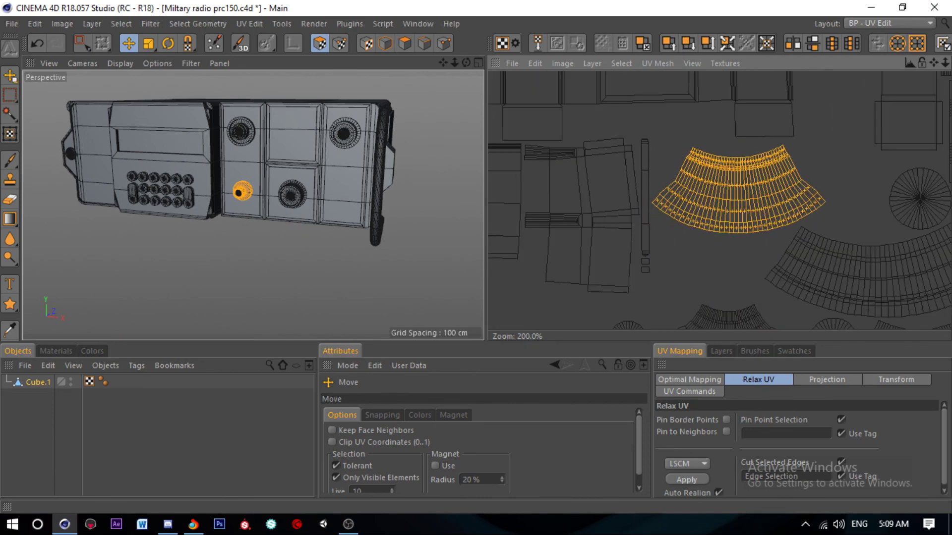
{"action": "scroll", "coordinate": [744, 198], "scroll_direction": "down", "scroll_amount": 2}
{"action": "scroll", "coordinate": [736, 203], "scroll_direction": "down", "scroll_amount": 3}
{"action": "scroll", "coordinate": [673, 247], "scroll_direction": "up", "scroll_amount": 3}
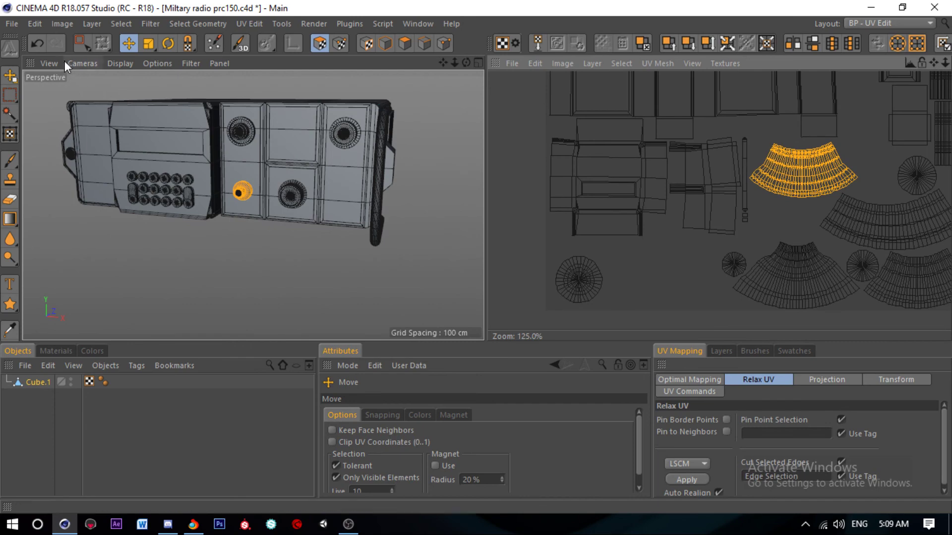
{"action": "left_click", "coordinate": [82, 43]}
{"action": "left_click_drag", "start_coordinate": [518, 254], "coordinate": [671, 320]}
{"action": "left_click", "coordinate": [125, 43]}
{"action": "scroll", "coordinate": [694, 208], "scroll_direction": "down", "scroll_amount": 2}
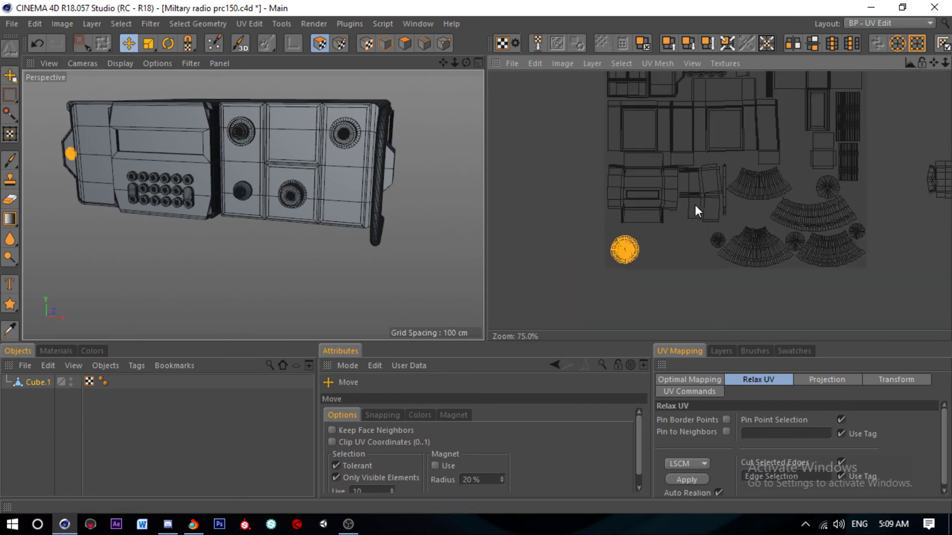
{"action": "scroll", "coordinate": [684, 221], "scroll_direction": "down", "scroll_amount": 1}
{"action": "scroll", "coordinate": [664, 229], "scroll_direction": "down", "scroll_amount": 3}
{"action": "scroll", "coordinate": [680, 204], "scroll_direction": "up", "scroll_amount": 10}
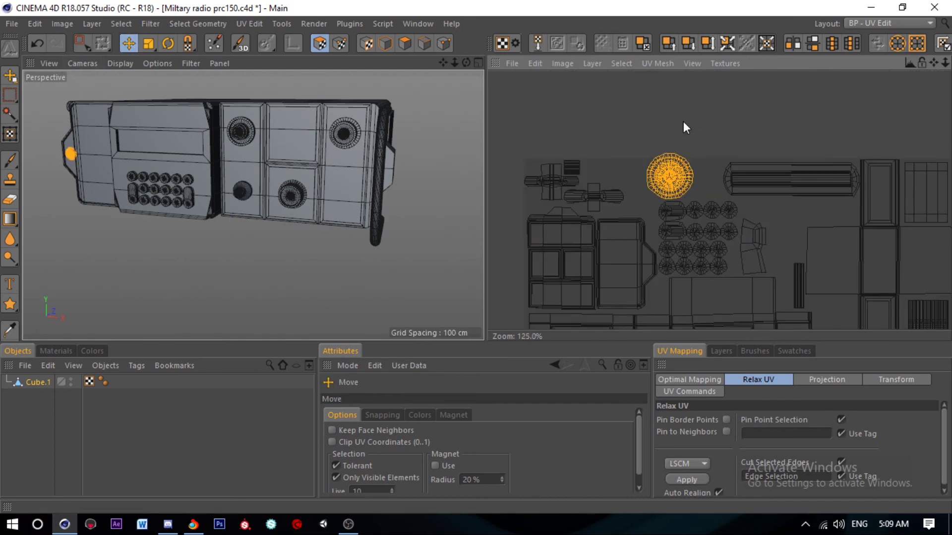
{"action": "middle_click_drag", "start_coordinate": [679, 204], "coordinate": [625, 219]}
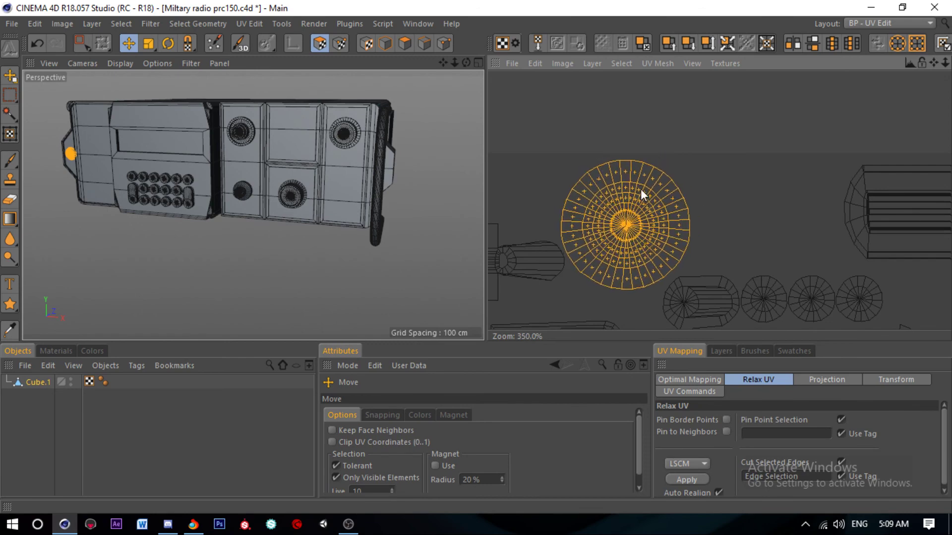
Step: Select the side-strip shell lying outside the layout
{"action": "scroll", "coordinate": [635, 149], "scroll_direction": "down", "scroll_amount": 8}
{"action": "left_click", "coordinate": [79, 43]}
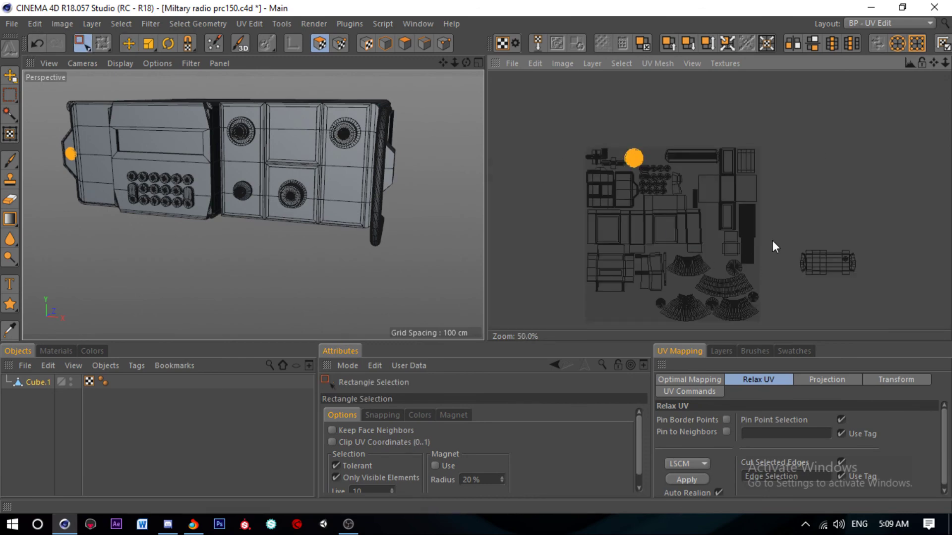
{"action": "left_click_drag", "start_coordinate": [880, 295], "coordinate": [880, 295]}
Step: Enlarge the side-strip shell and place it in the layout's lower left
{"action": "left_click", "coordinate": [128, 43]}
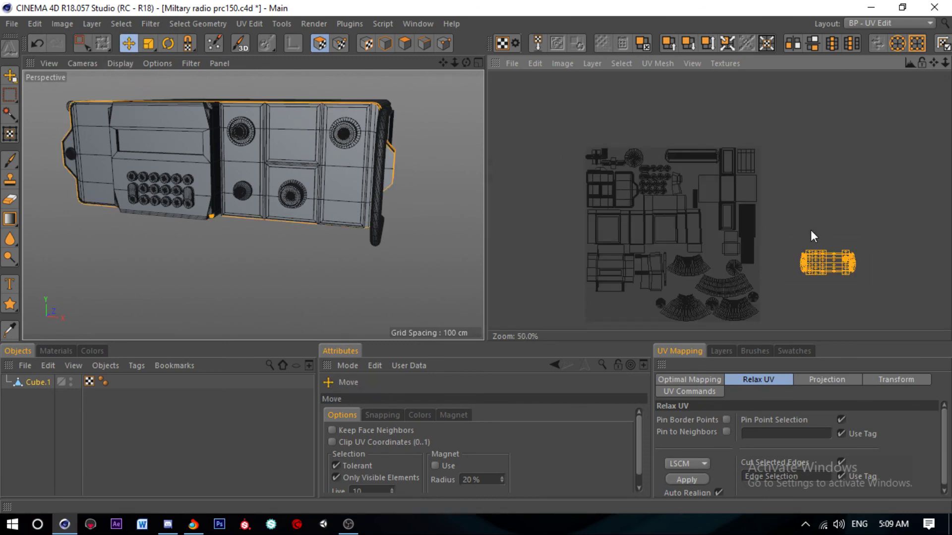
{"action": "scroll", "coordinate": [817, 234], "scroll_direction": "down", "scroll_amount": 3}
{"action": "scroll", "coordinate": [733, 276], "scroll_direction": "up", "scroll_amount": 3}
{"action": "scroll", "coordinate": [644, 267], "scroll_direction": "up", "scroll_amount": 3}
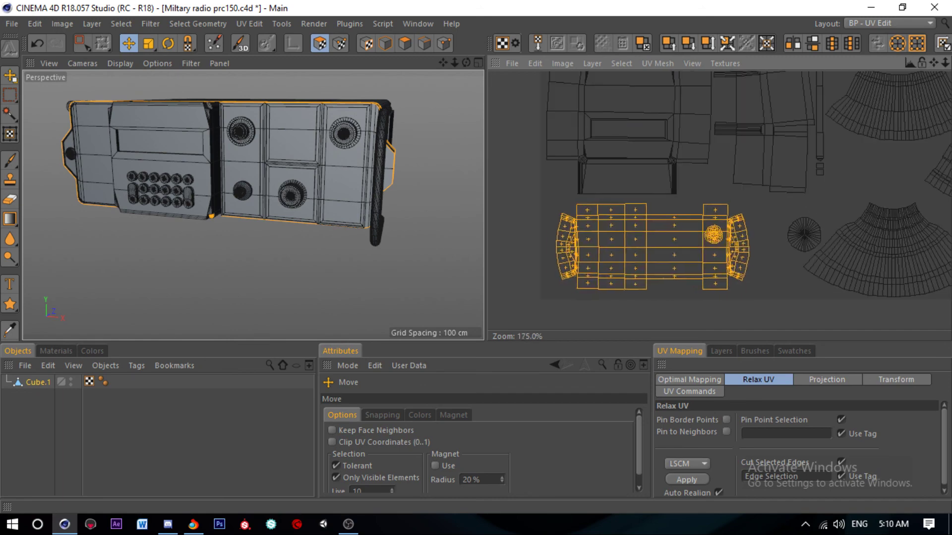
{"action": "left_click", "coordinate": [148, 44]}
{"action": "left_click_drag", "start_coordinate": [625, 247], "coordinate": [654, 246]}
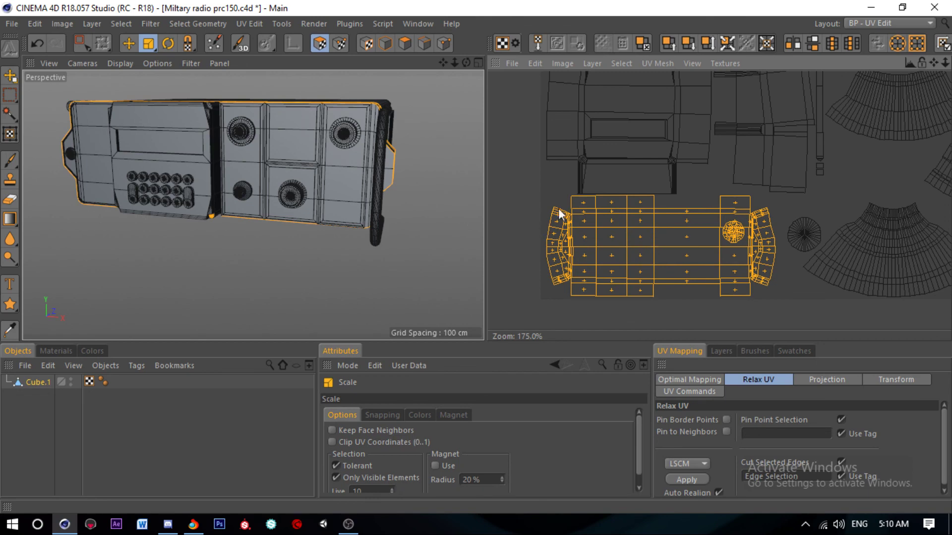
{"action": "scroll", "coordinate": [632, 231], "scroll_direction": "down", "scroll_amount": 2}
{"action": "scroll", "coordinate": [633, 225], "scroll_direction": "down", "scroll_amount": 2}
{"action": "key", "text": "e"}
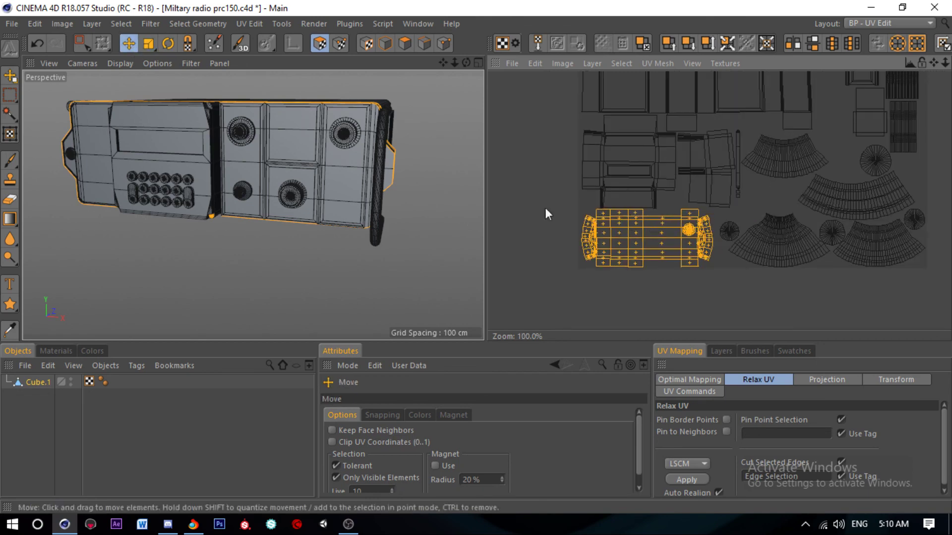
{"action": "scroll", "coordinate": [642, 250], "scroll_direction": "up", "scroll_amount": 6}
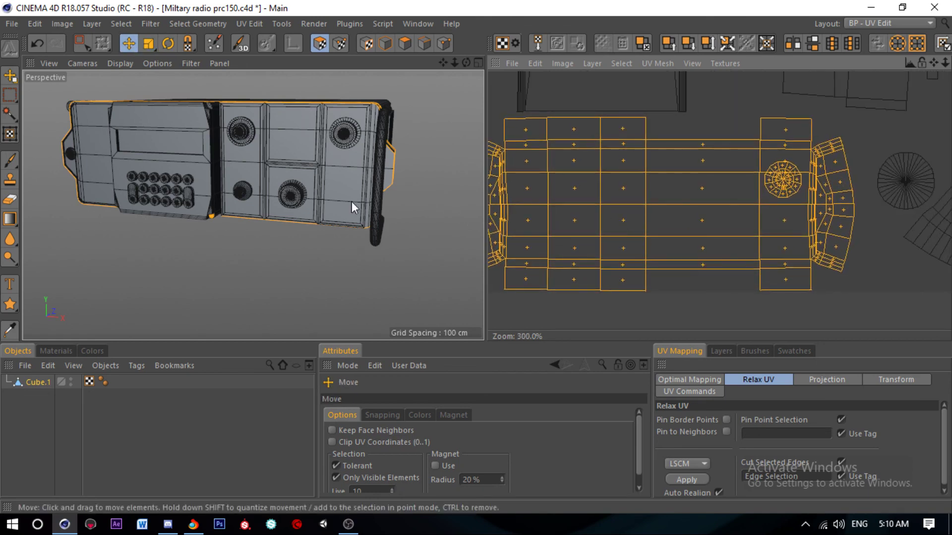
Step: Move the strip's round cap island beside the fan-shaped ring shells
{"action": "key", "text": "0"}
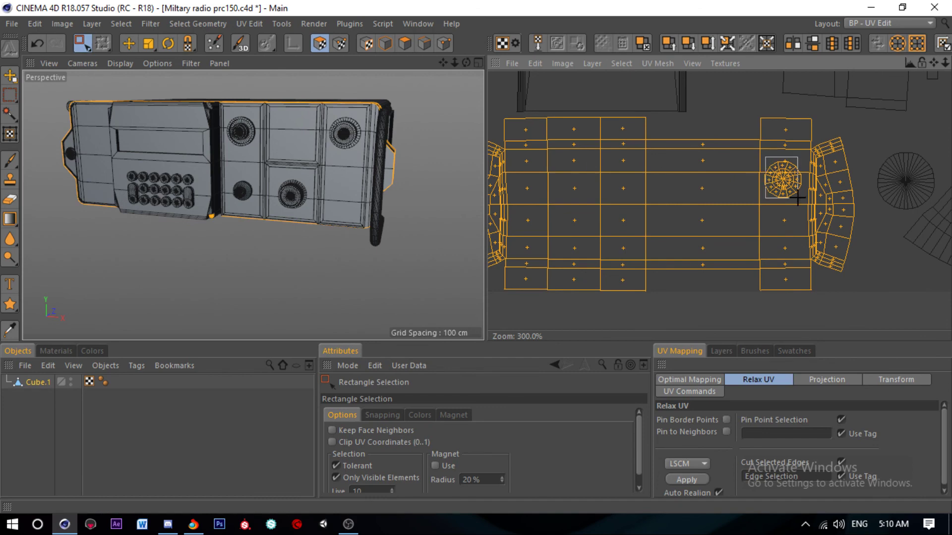
{"action": "left_click_drag", "start_coordinate": [798, 198], "coordinate": [796, 197]}
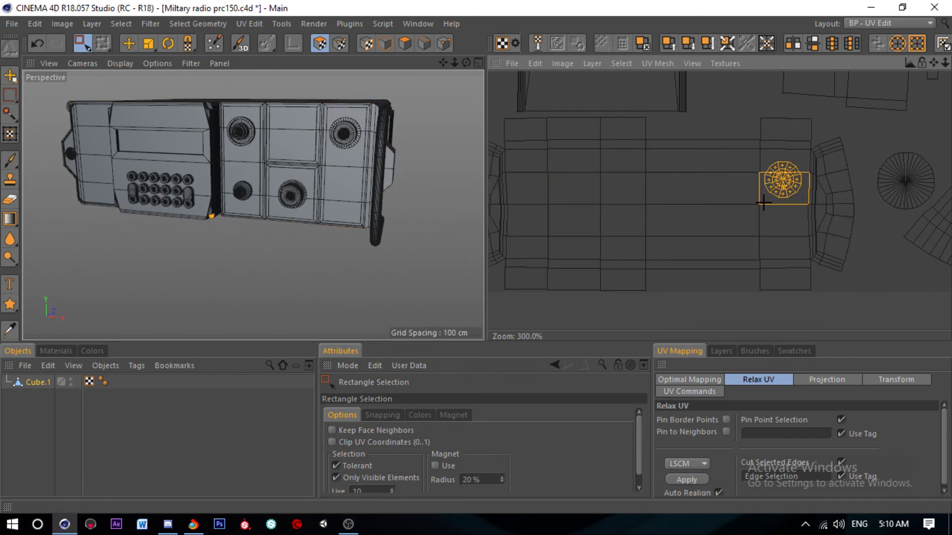
{"action": "left_click", "coordinate": [129, 43]}
{"action": "scroll", "coordinate": [776, 219], "scroll_direction": "down", "scroll_amount": 3}
{"action": "scroll", "coordinate": [678, 141], "scroll_direction": "down", "scroll_amount": 2}
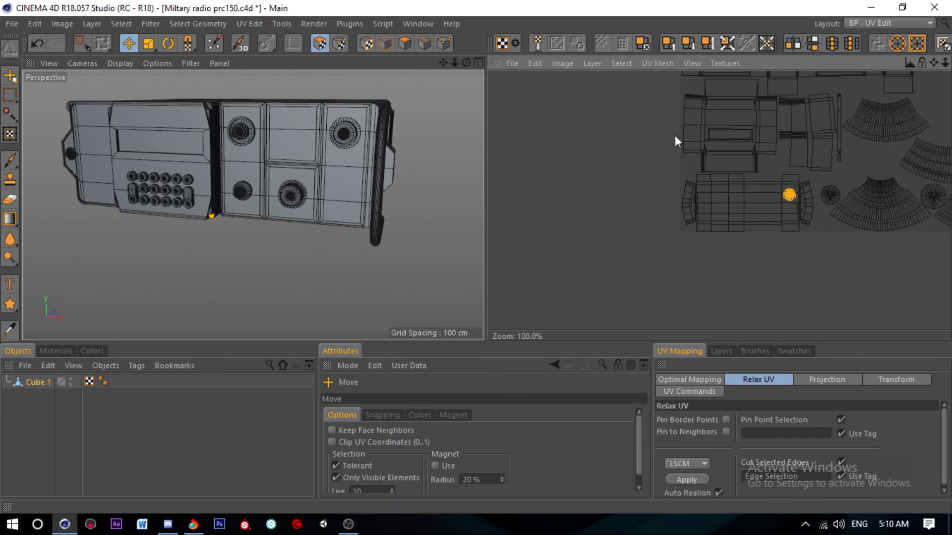
{"action": "left_click", "coordinate": [151, 44]}
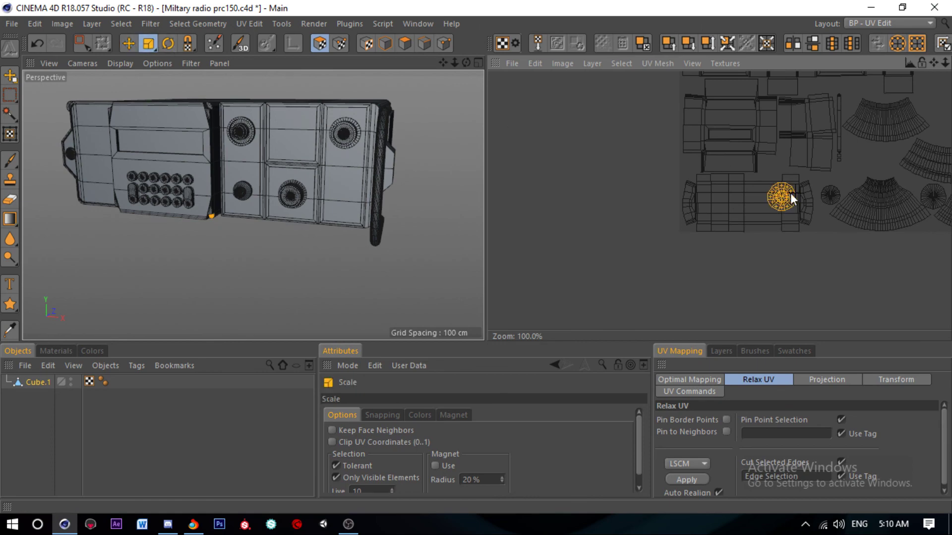
{"action": "key", "text": "e"}
{"action": "scroll", "coordinate": [786, 196], "scroll_direction": "up", "scroll_amount": 1}
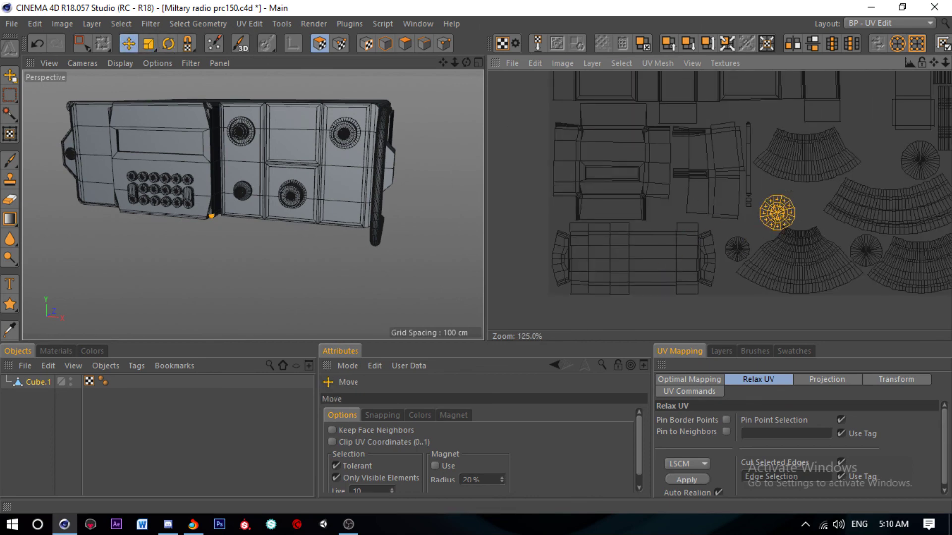
{"action": "left_click_drag", "start_coordinate": [684, 250], "coordinate": [794, 209]}
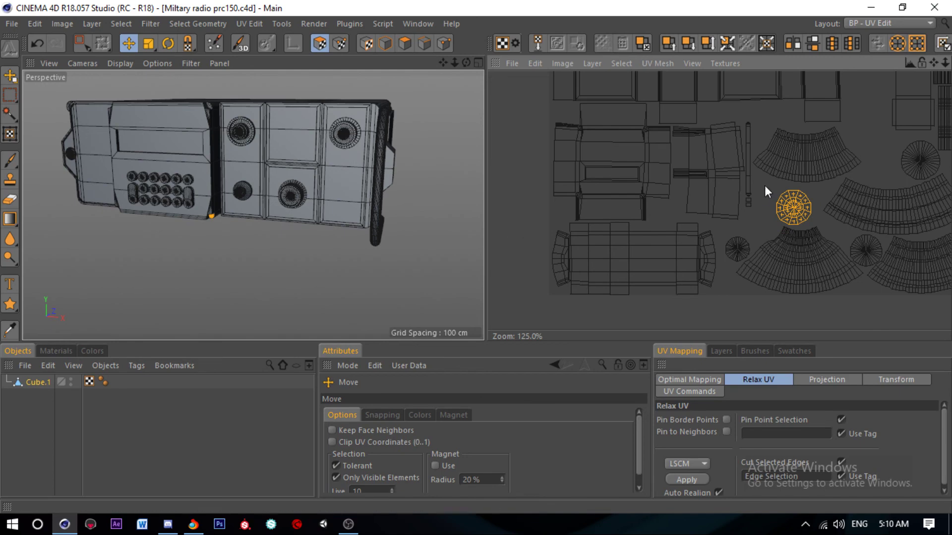
Step: Select all UV islands to check the packed layout, then deselect everything
{"action": "scroll", "coordinate": [684, 171], "scroll_direction": "down", "scroll_amount": 10}
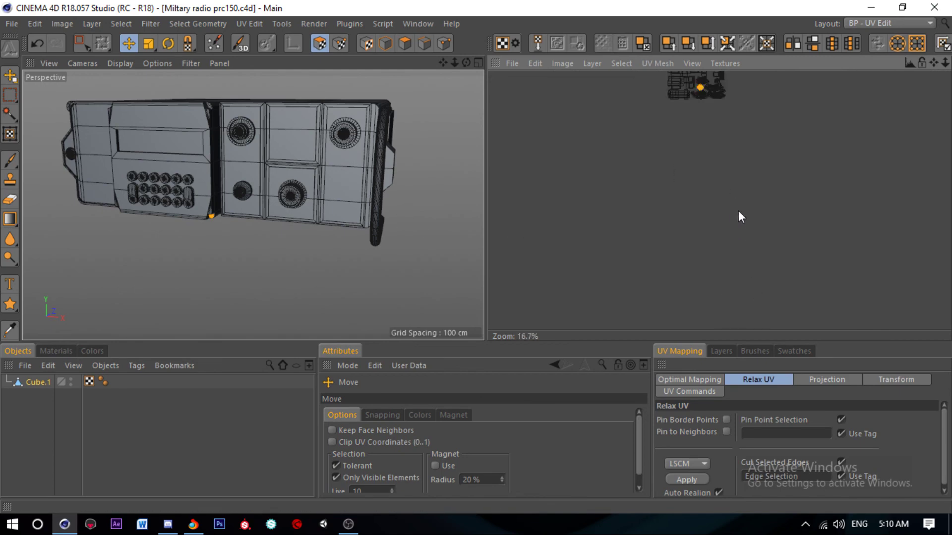
{"action": "scroll", "coordinate": [708, 149], "scroll_direction": "up", "scroll_amount": 10}
{"action": "key", "text": "ctrl+a"}
{"action": "scroll", "coordinate": [706, 216], "scroll_direction": "down", "scroll_amount": 3}
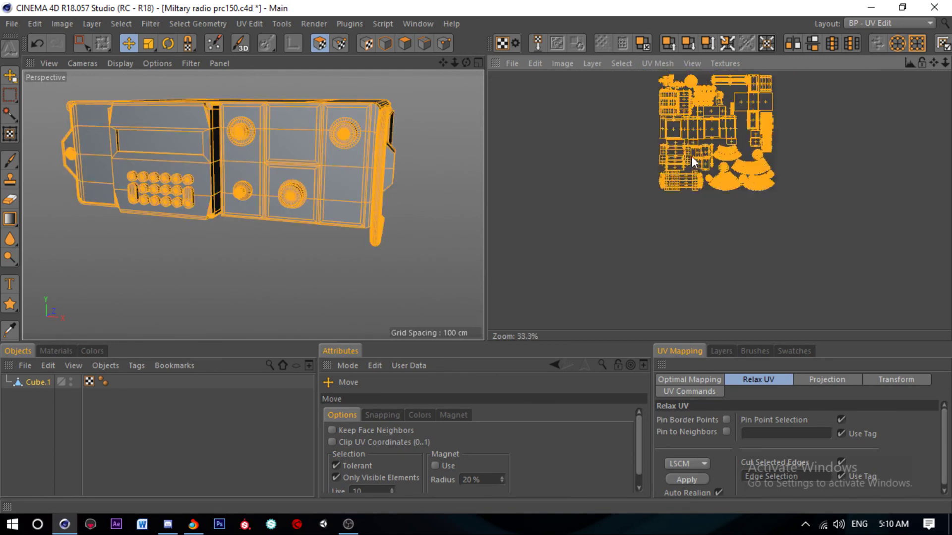
{"action": "scroll", "coordinate": [692, 156], "scroll_direction": "up", "scroll_amount": 3}
{"action": "scroll", "coordinate": [682, 97], "scroll_direction": "down", "scroll_amount": 2}
{"action": "scroll", "coordinate": [680, 97], "scroll_direction": "up", "scroll_amount": 1}
{"action": "scroll", "coordinate": [678, 98], "scroll_direction": "up", "scroll_amount": 1}
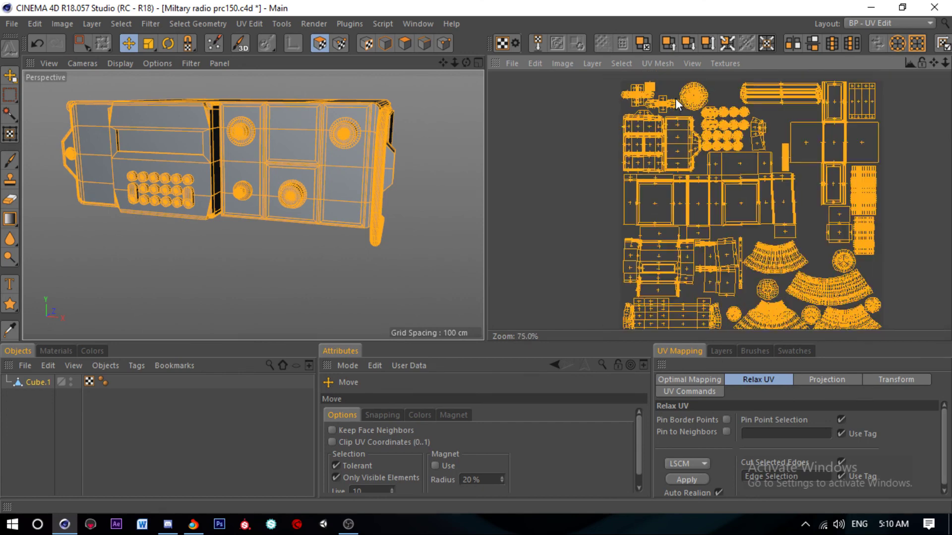
{"action": "left_click", "coordinate": [933, 220]}
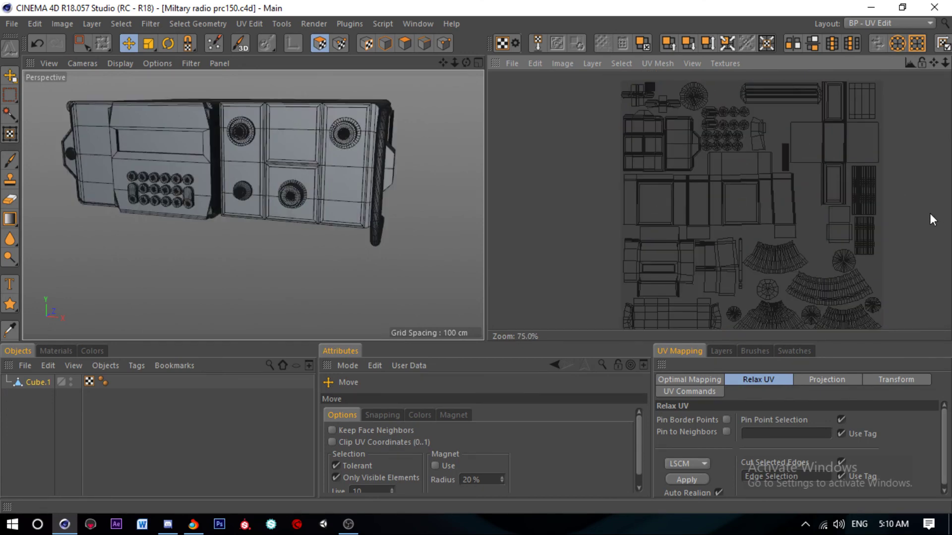